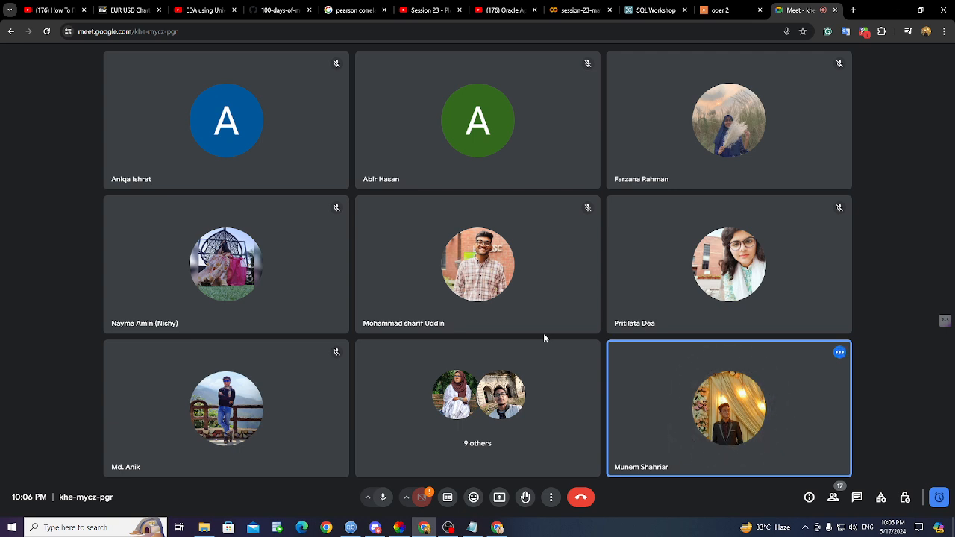
- Present the entire screen to the Meet call and admit the first waiting guest
{"action": "left_click", "coordinate": [501, 499]}
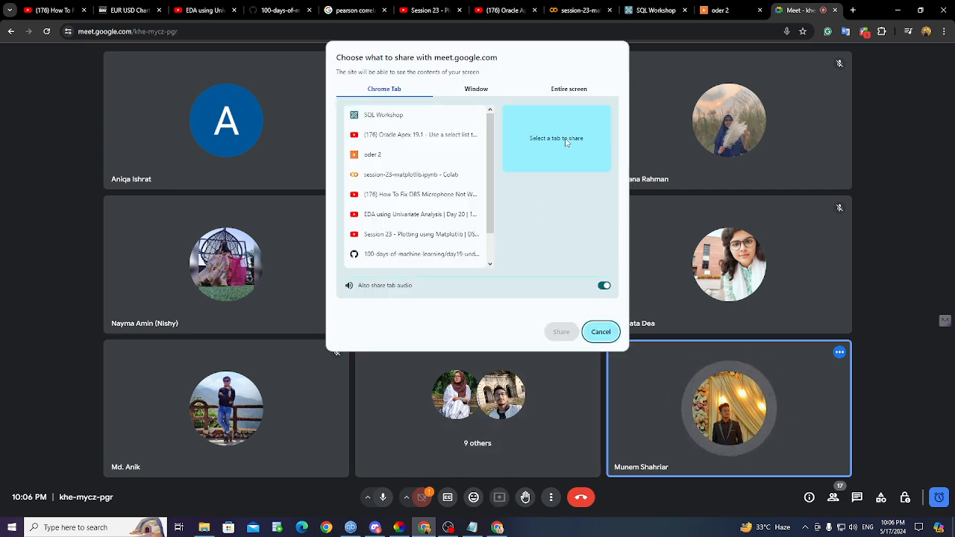
{"action": "left_click", "coordinate": [563, 91]}
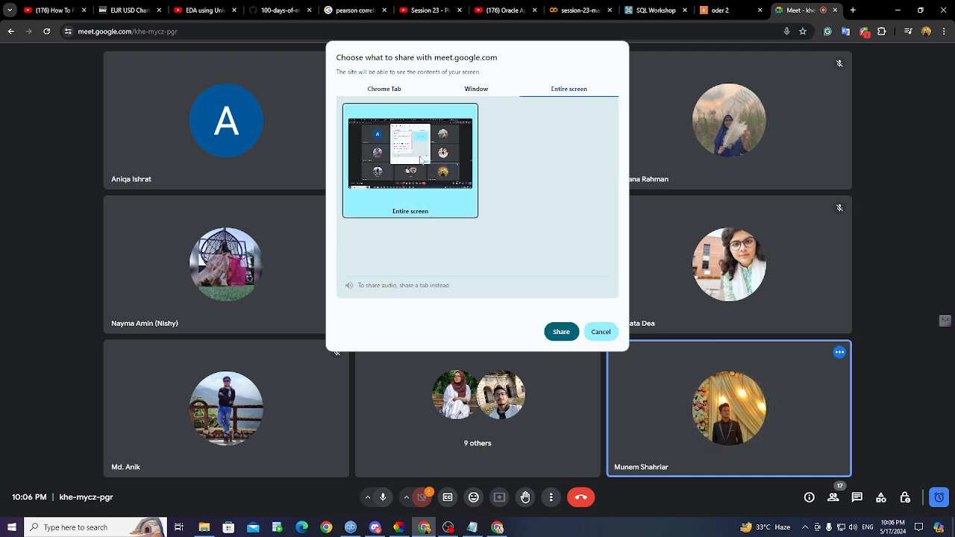
{"action": "left_click", "coordinate": [562, 332]}
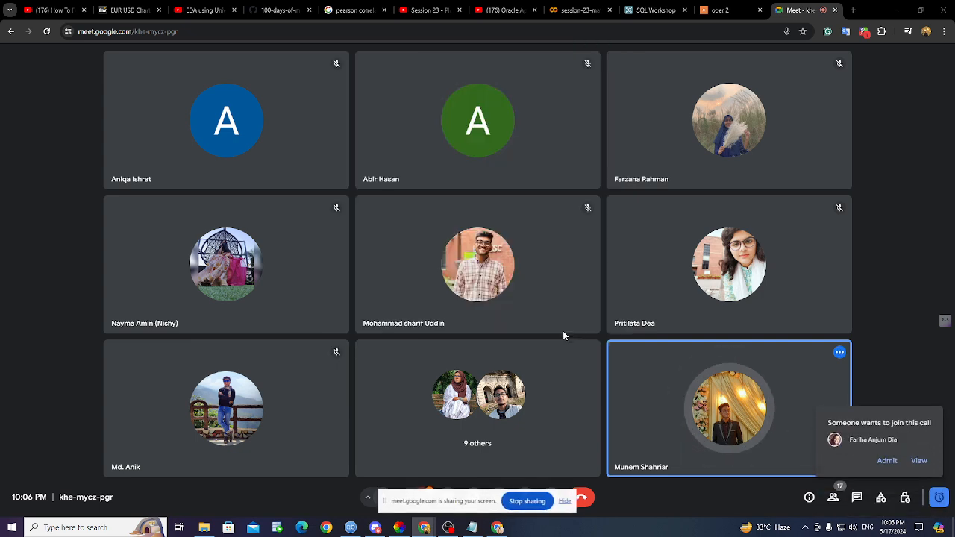
{"action": "left_click", "coordinate": [886, 460]}
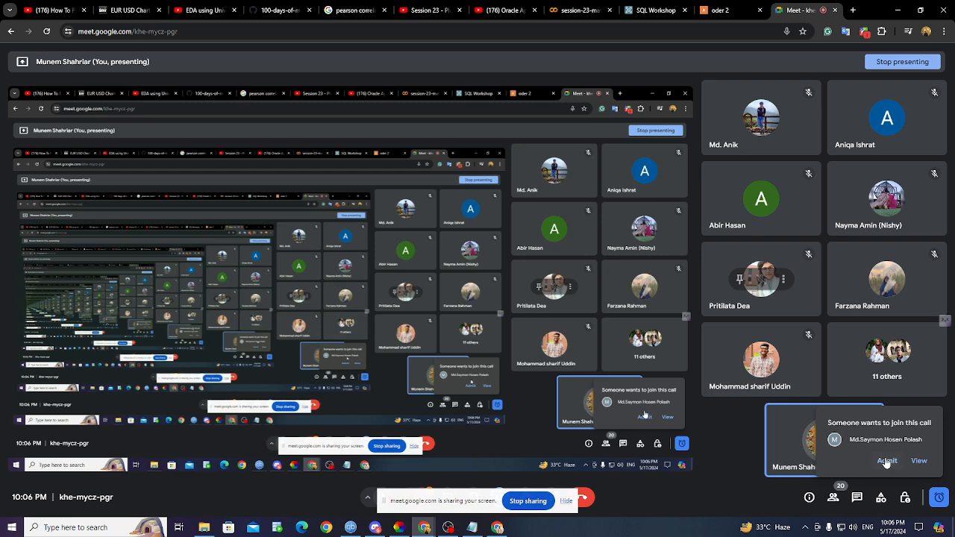
- Admit the next two waiting participants, bringing attendance to 22
{"action": "left_click", "coordinate": [887, 461]}
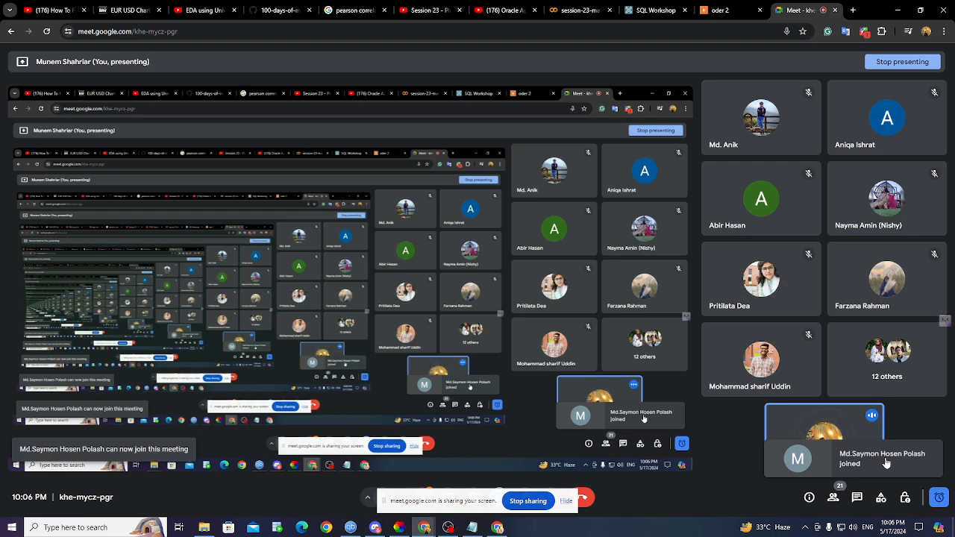
{"action": "left_click", "coordinate": [887, 461]}
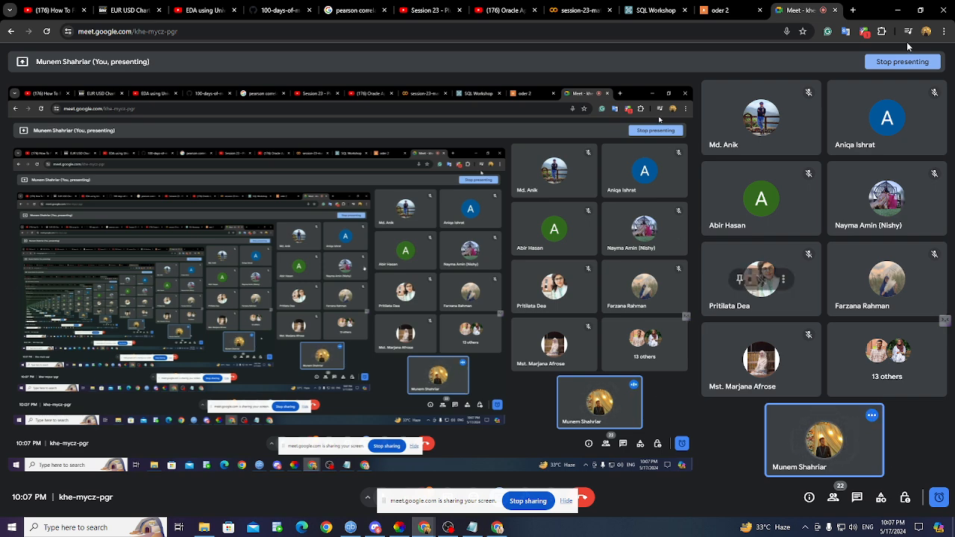
- Switch to the SQL Workshop tab, visit the workspace home, and glance back at the meeting
{"action": "left_click", "coordinate": [653, 9]}
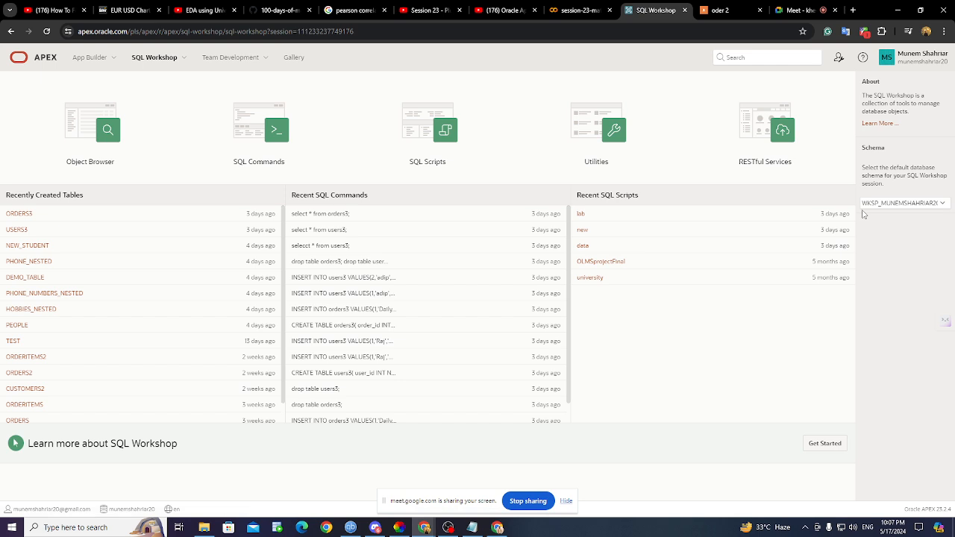
{"action": "left_click", "coordinate": [54, 57]}
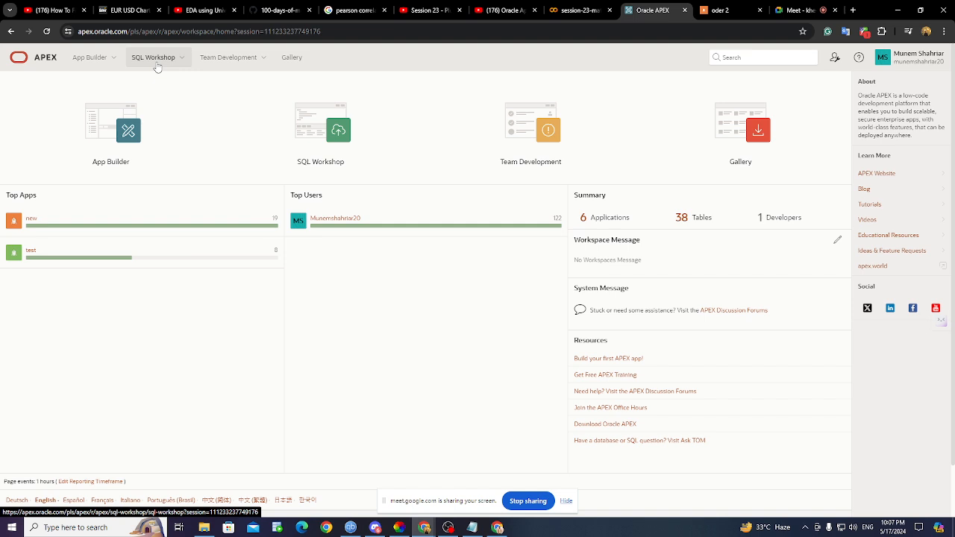
{"action": "left_click", "coordinate": [158, 67]}
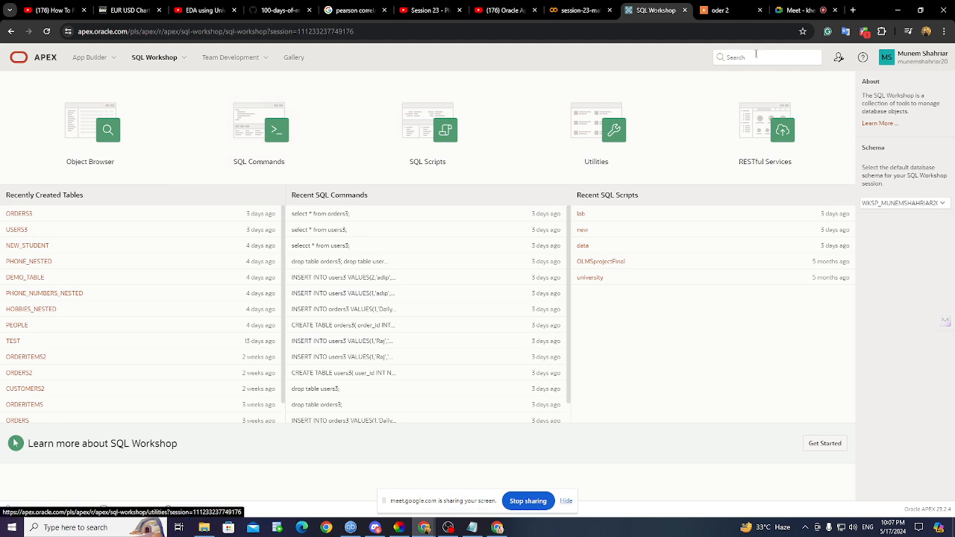
{"action": "left_click", "coordinate": [802, 9]}
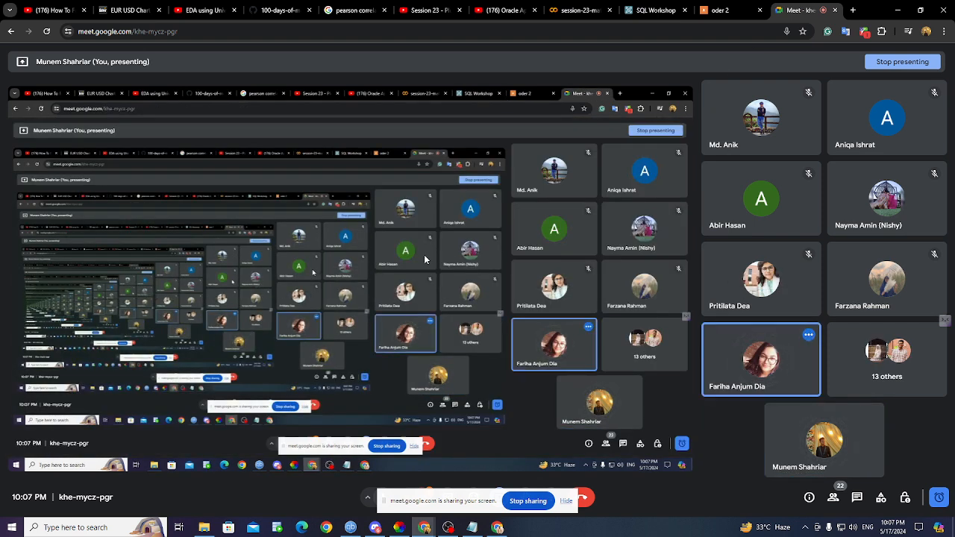
{"action": "left_click", "coordinate": [654, 10]}
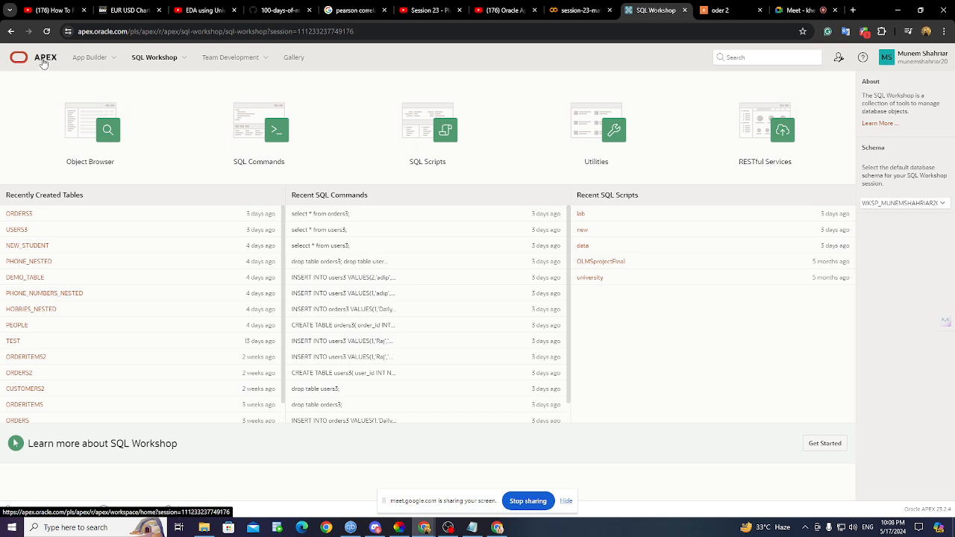
- Look at RESTful Services under the Administration menu, then close the Page Designer tab
{"action": "left_click", "coordinate": [839, 59]}
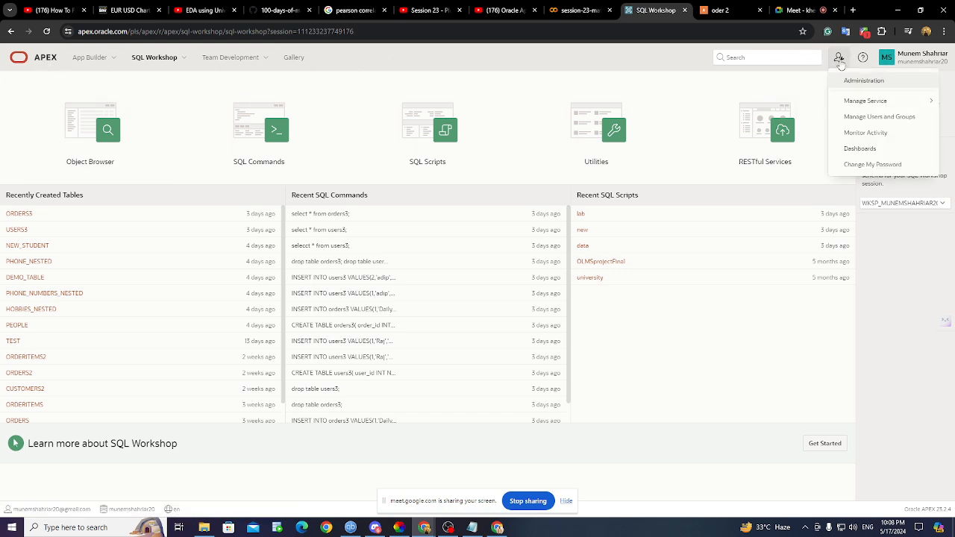
{"action": "left_click", "coordinate": [777, 108]}
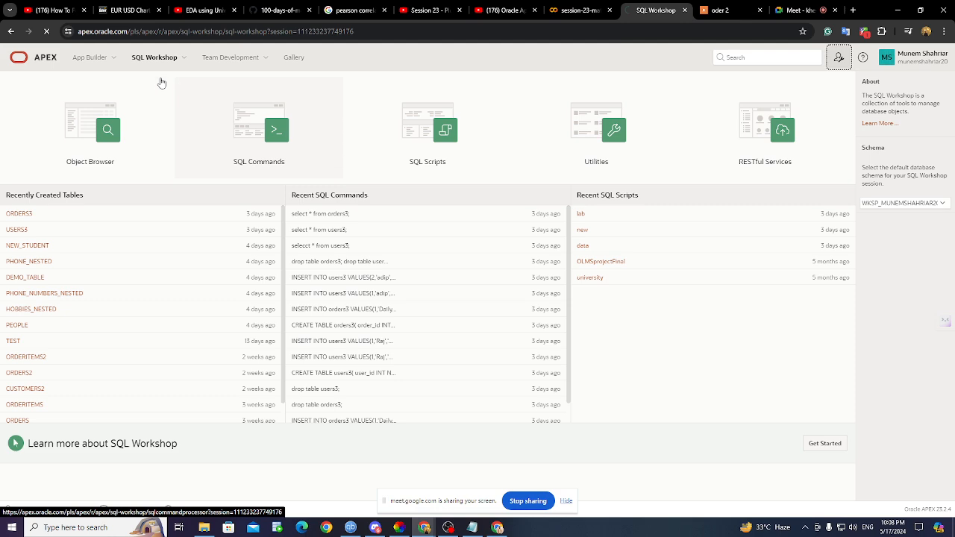
{"action": "left_click", "coordinate": [10, 33]}
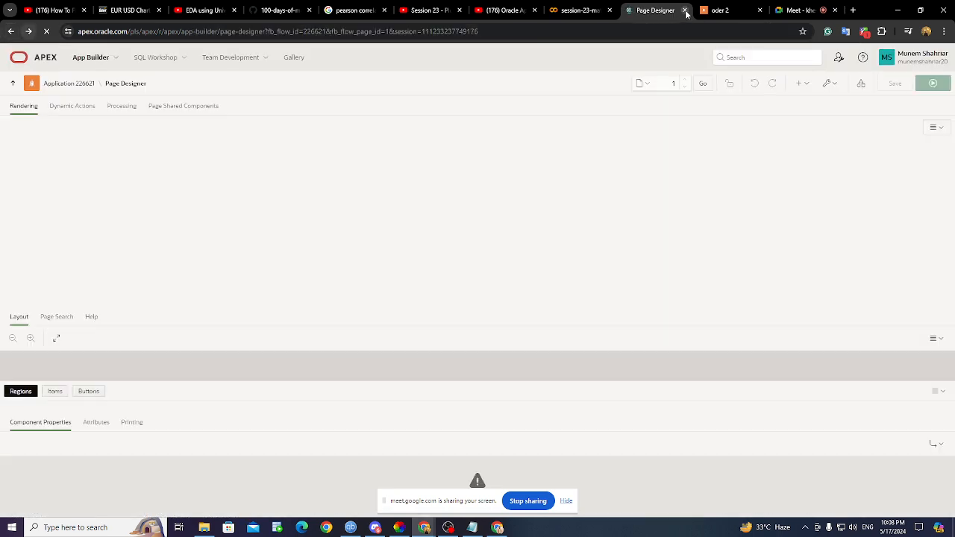
{"action": "left_click", "coordinate": [685, 11]}
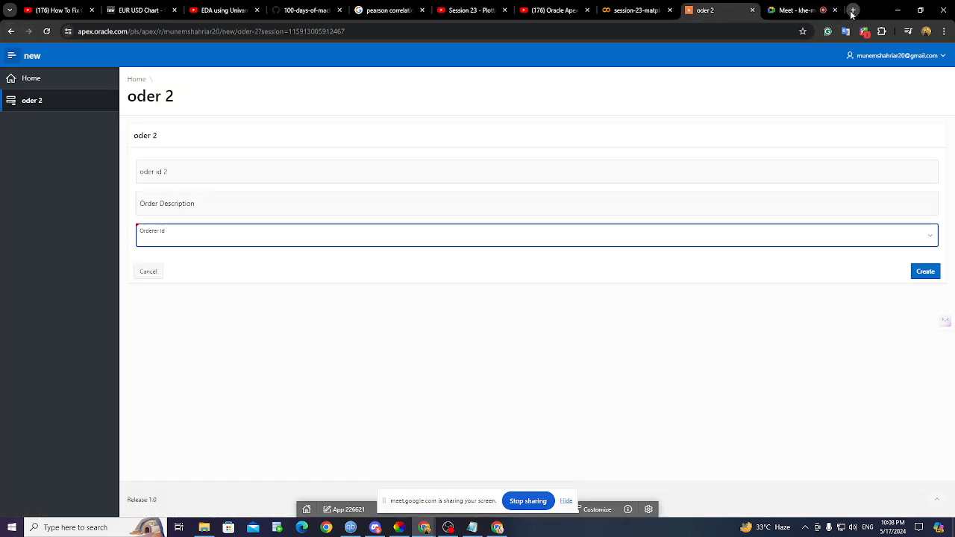
- Search 'oracle apex' in a new tab and go to the APEX sign-in page
{"action": "left_click", "coordinate": [851, 10]}
{"action": "type", "text": "oracle a"}
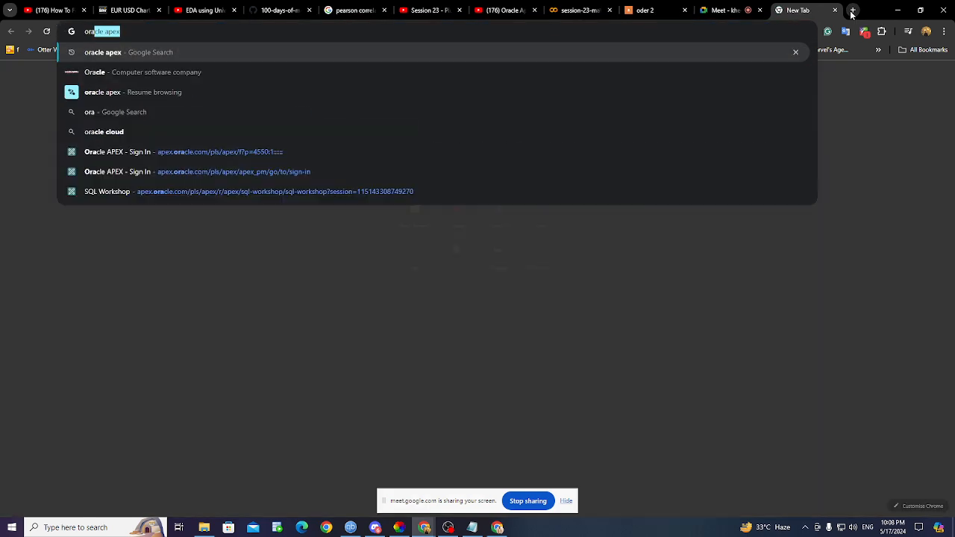
{"action": "type", "text": "pex"}
{"action": "key", "text": "Return"}
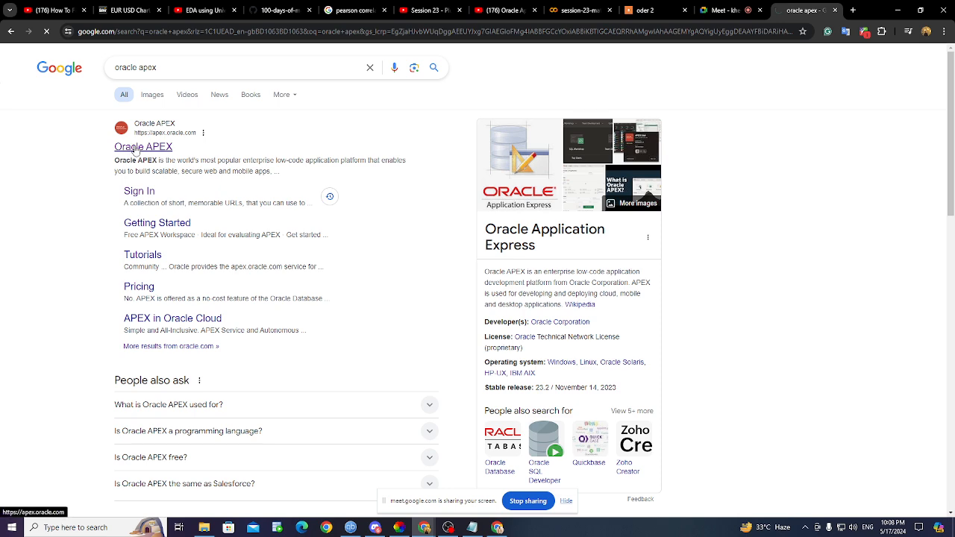
{"action": "left_click", "coordinate": [137, 150]}
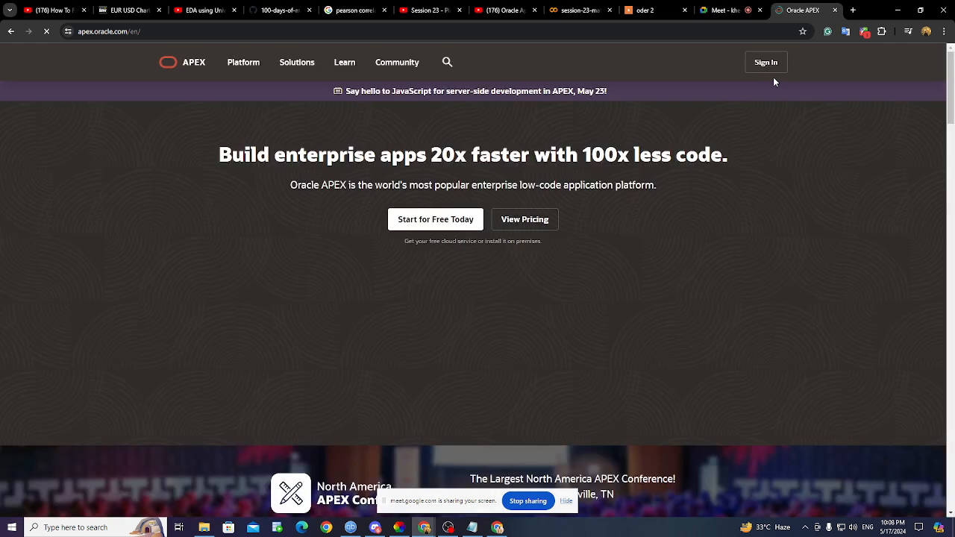
{"action": "left_click", "coordinate": [780, 66]}
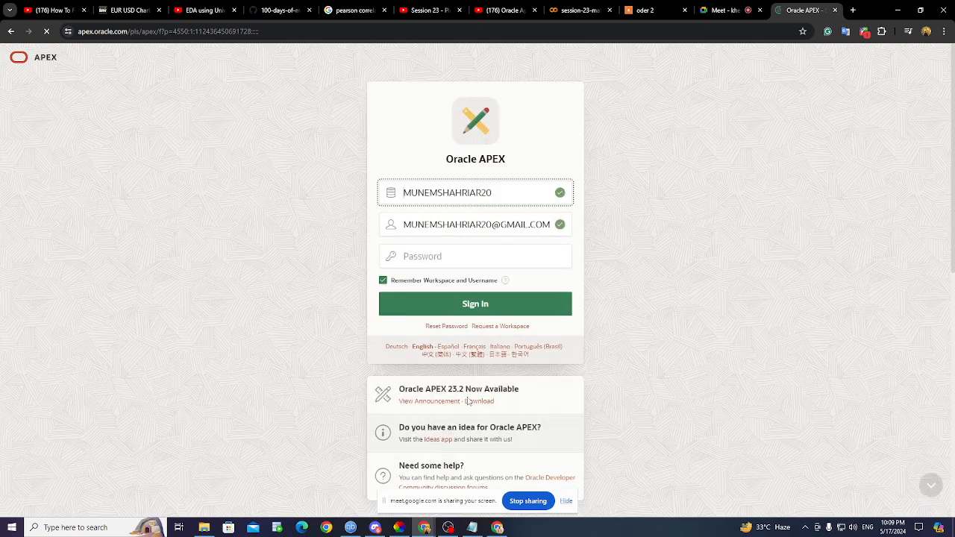
- Start a workspace request, autofill first and last name, and enter the Gmail email address
{"action": "left_click", "coordinate": [505, 335]}
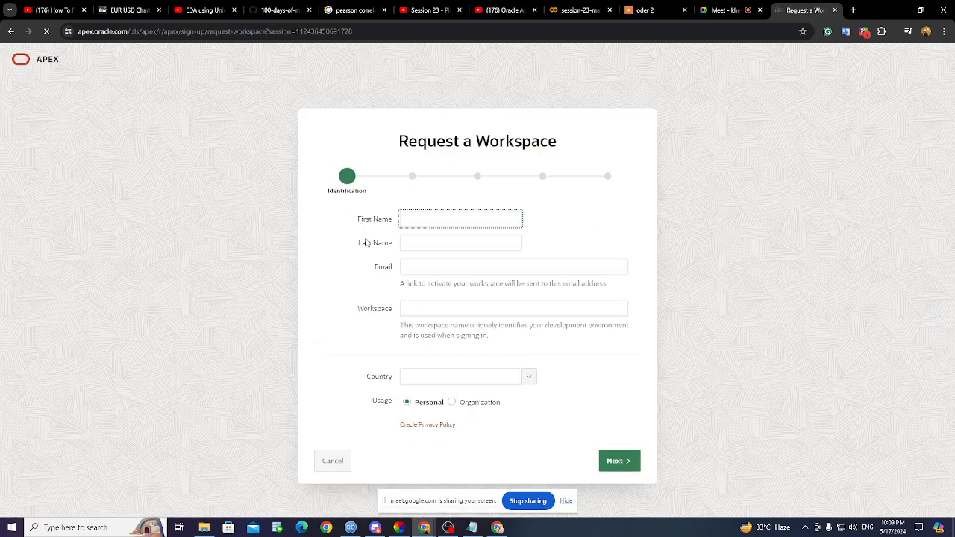
{"action": "left_click", "coordinate": [416, 222]}
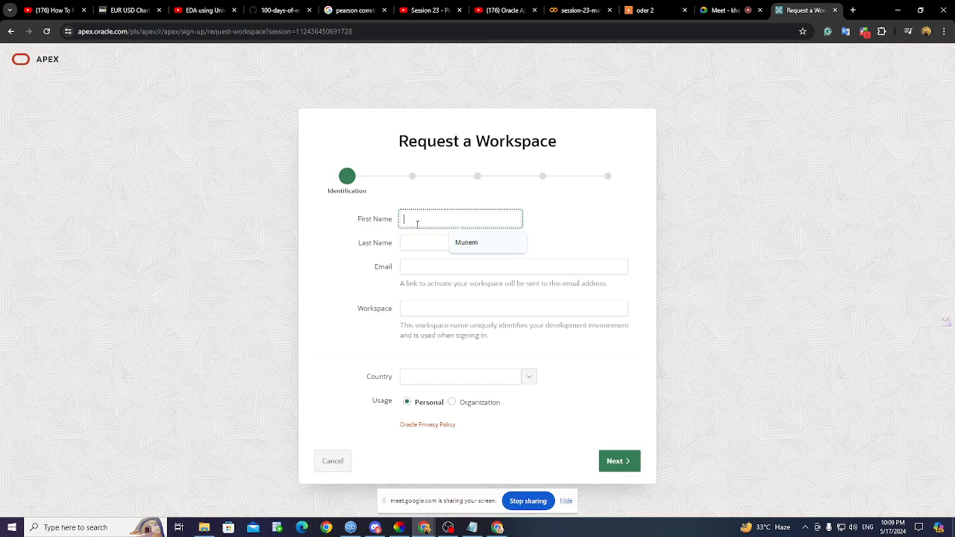
{"action": "left_click", "coordinate": [473, 243]}
{"action": "left_click", "coordinate": [438, 241]}
{"action": "left_click", "coordinate": [464, 268]}
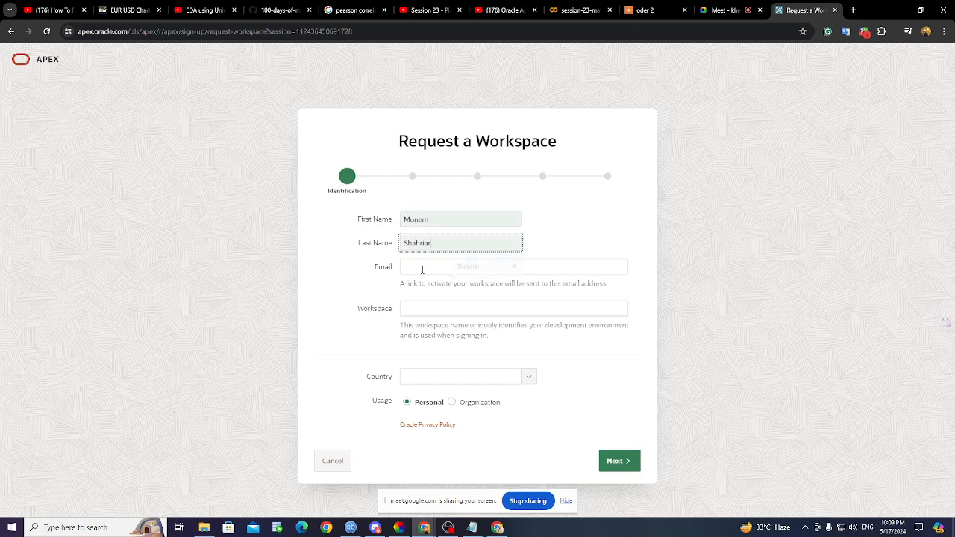
{"action": "left_click", "coordinate": [422, 270]}
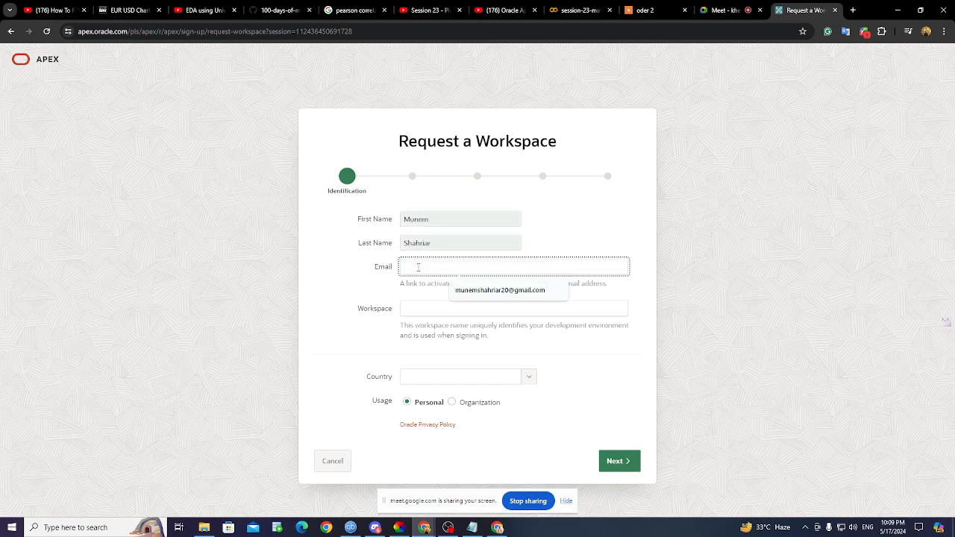
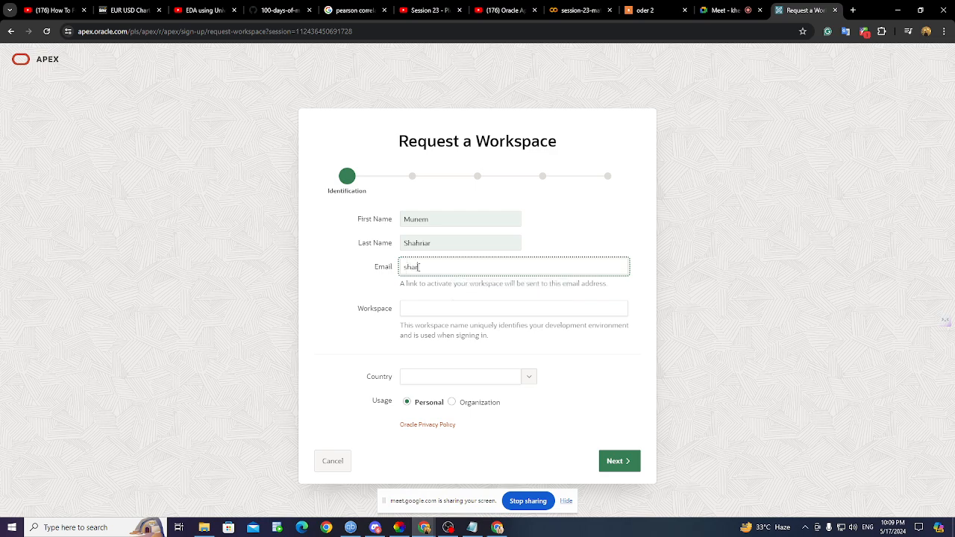
- Retype the first and last name and enter the new workspace name
{"action": "left_click", "coordinate": [439, 218]}
{"action": "key", "text": "BackSpace"}
{"action": "key", "text": "BackSpace"}
{"action": "key", "text": "BackSpace"}
{"action": "key", "text": "BackSpace"}
{"action": "key", "text": "BackSpace"}
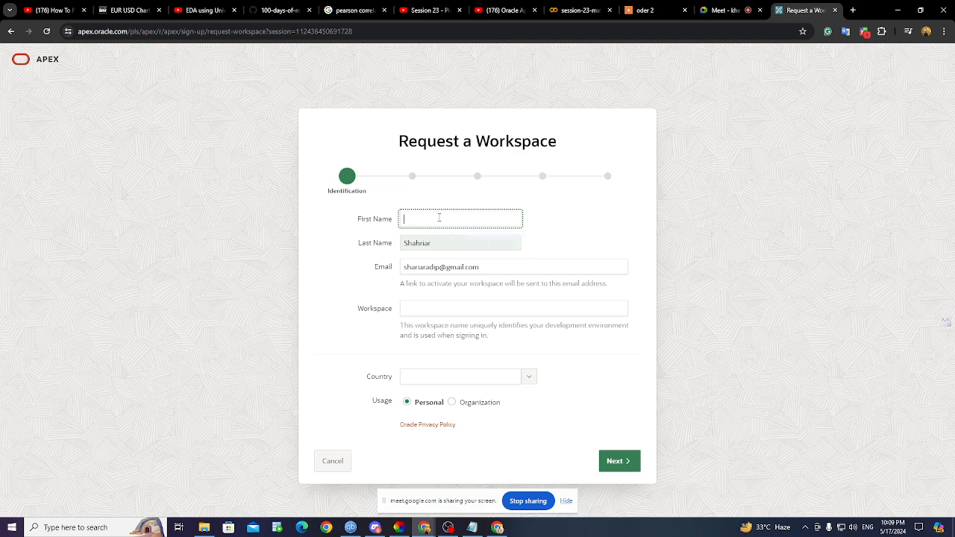
{"action": "type", "text": "Shahriar"}
{"action": "left_click", "coordinate": [445, 241]}
{"action": "type", "text": "Shahri"}
{"action": "key", "text": "BackSpace"}
{"action": "key", "text": "BackSpace"}
{"action": "key", "text": "BackSpace"}
{"action": "key", "text": "BackSpace"}
{"action": "key", "text": "BackSpace"}
{"action": "key", "text": "BackSpace"}
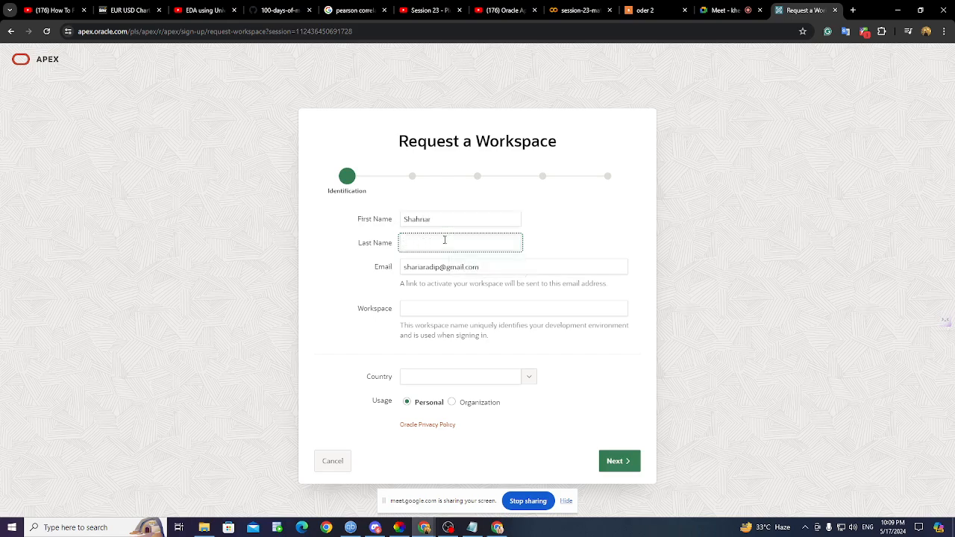
{"action": "type", "text": "Adip"}
{"action": "left_click", "coordinate": [426, 312]}
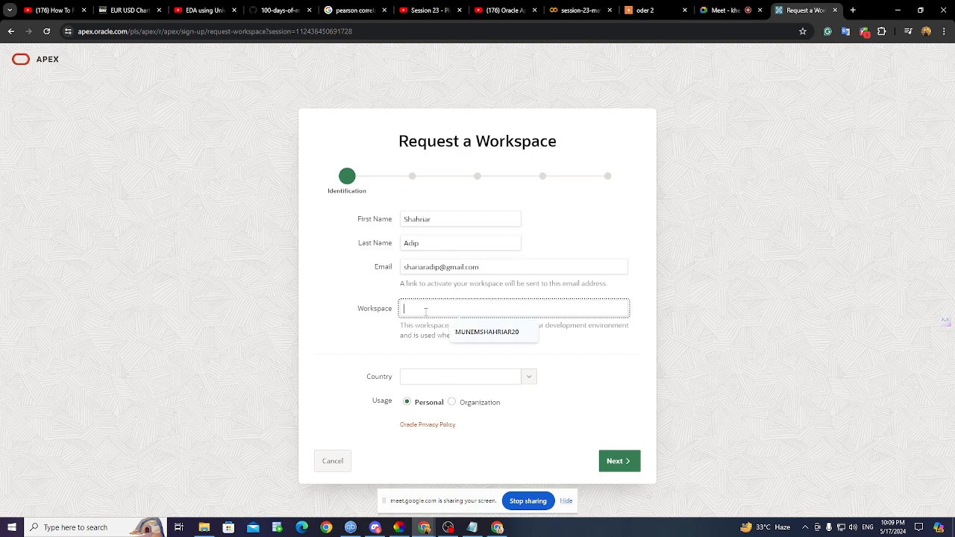
{"action": "type", "text": "SHA"}
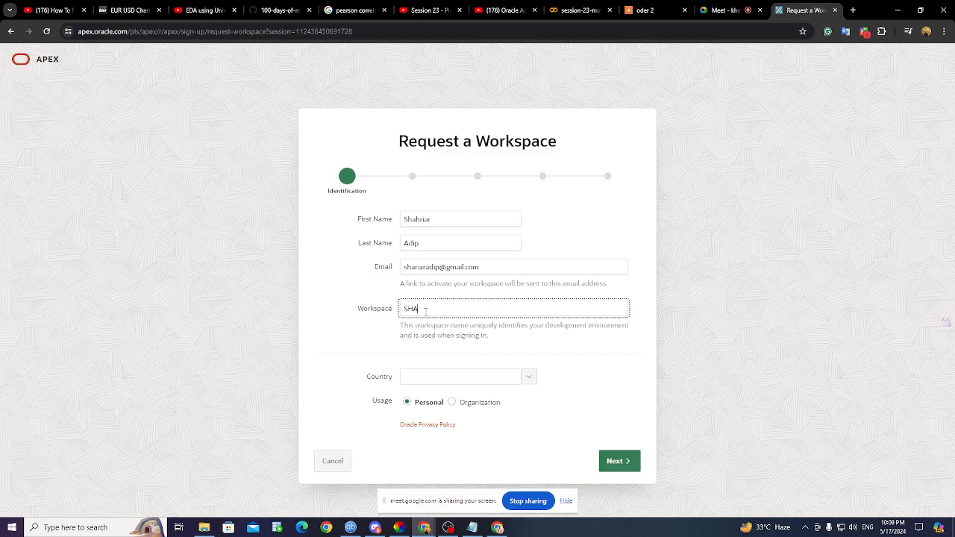
{"action": "type", "text": "HRIARADIP20"}
- Choose Bangladesh as the country and continue to the survey step
{"action": "left_click", "coordinate": [527, 379]}
{"action": "scroll", "coordinate": [445, 330], "scroll_direction": "down", "scroll_amount": 5}
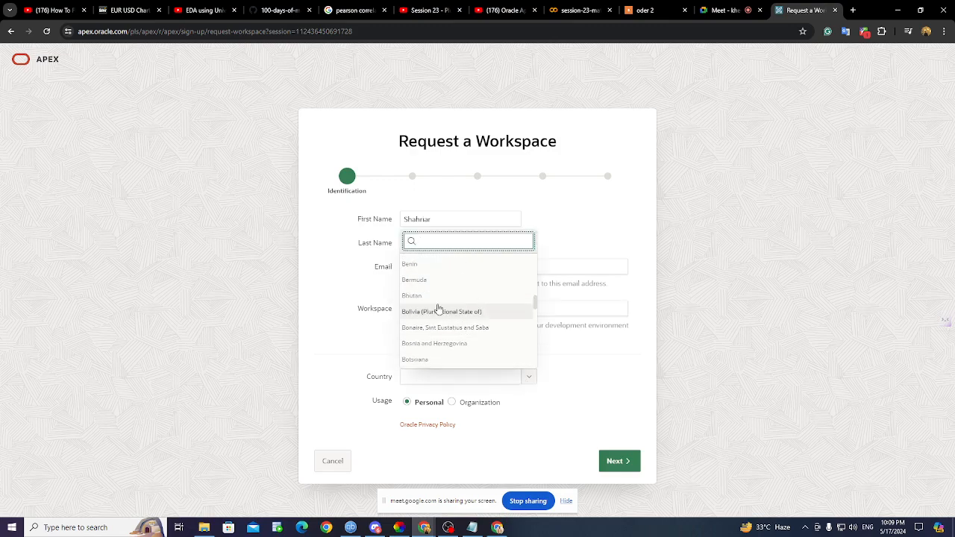
{"action": "scroll", "coordinate": [453, 326], "scroll_direction": "down", "scroll_amount": 1}
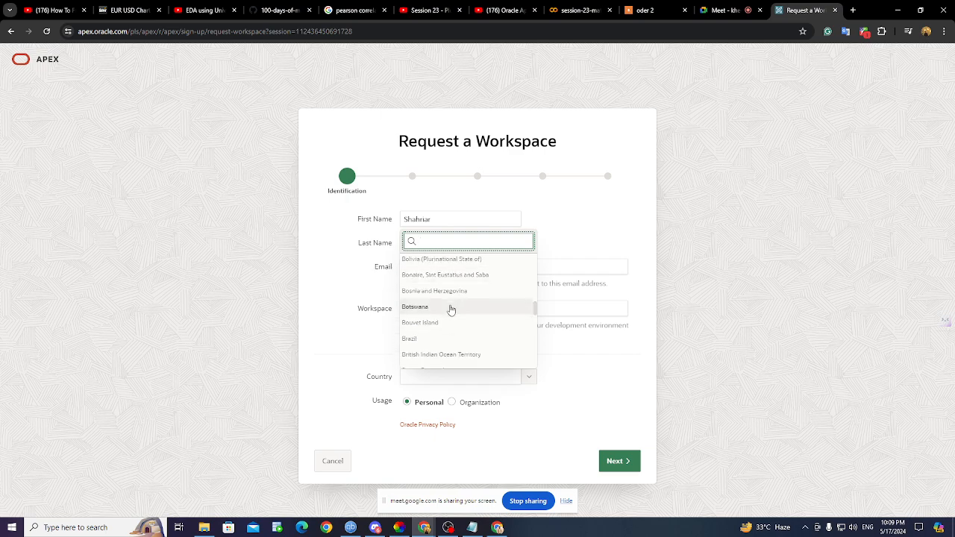
{"action": "scroll", "coordinate": [450, 310], "scroll_direction": "down", "scroll_amount": 3}
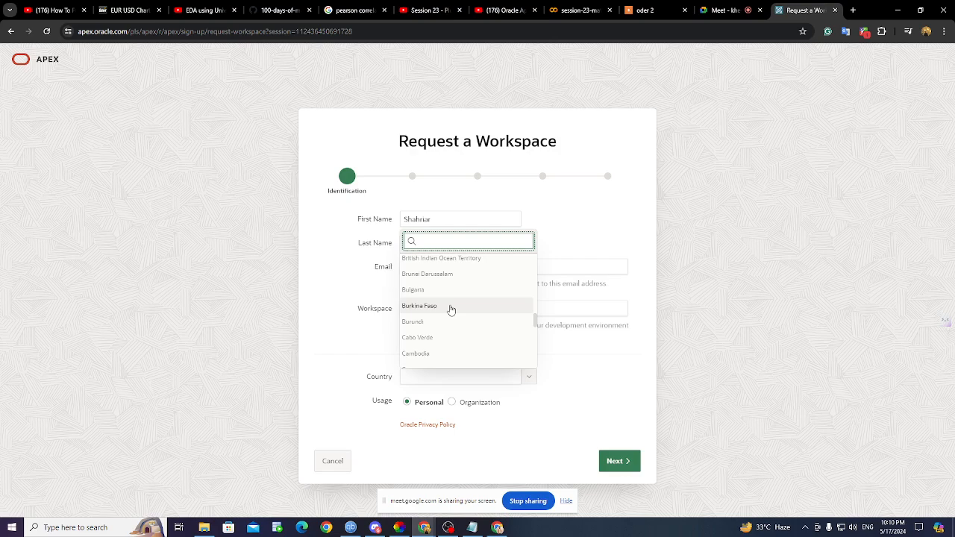
{"action": "scroll", "coordinate": [451, 310], "scroll_direction": "up", "scroll_amount": 5}
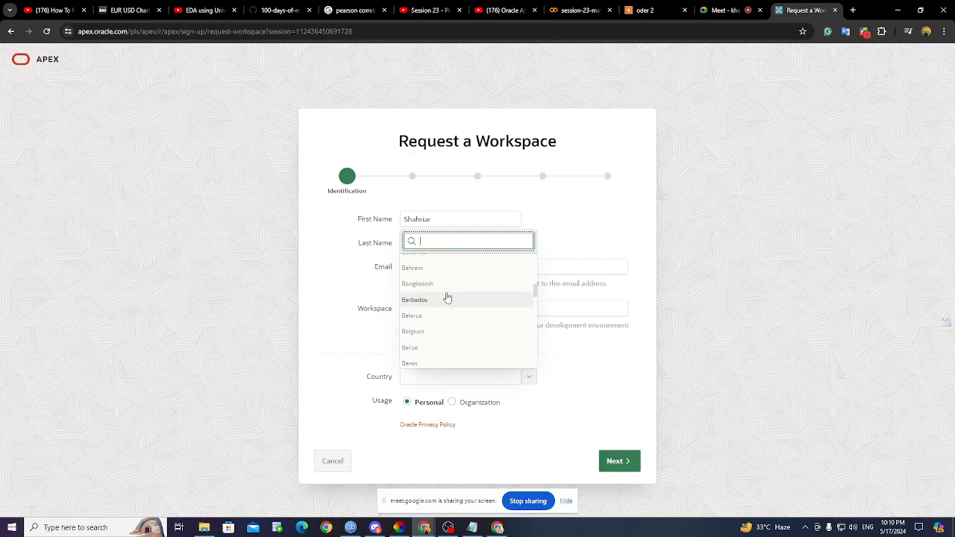
{"action": "left_click", "coordinate": [448, 283]}
{"action": "left_click", "coordinate": [628, 463]}
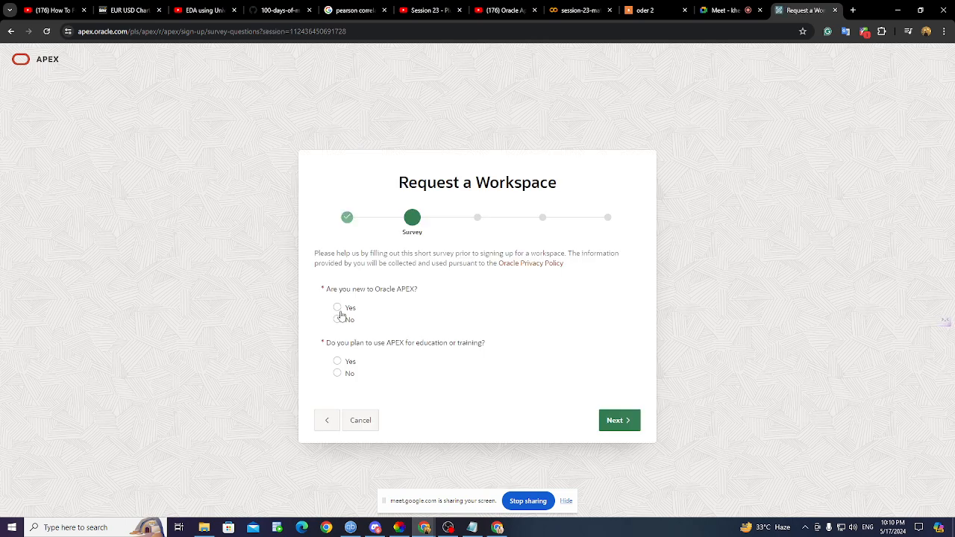
- Answer Yes to both survey questions: new to APEX and using it for training
{"action": "left_click", "coordinate": [338, 308]}
{"action": "left_click", "coordinate": [337, 362]}
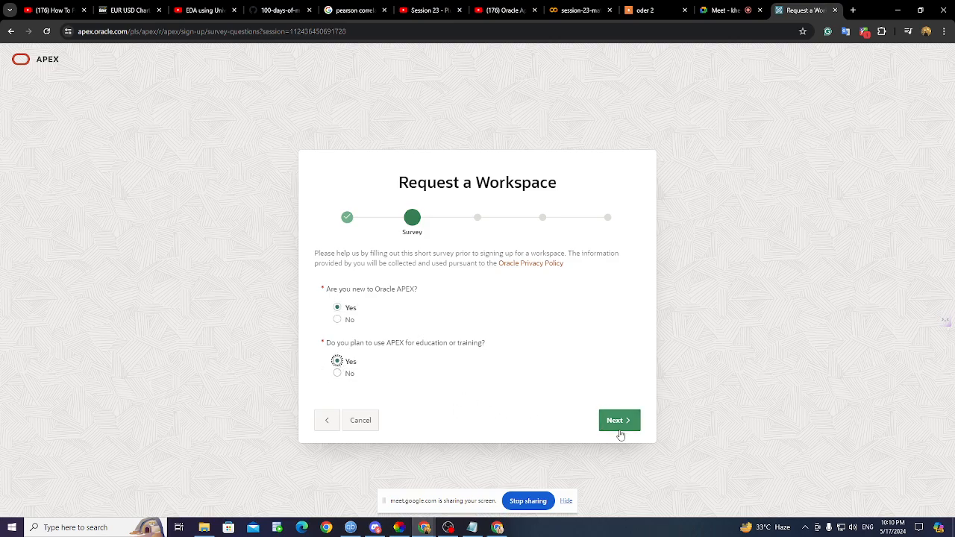
{"action": "left_click", "coordinate": [619, 422]}
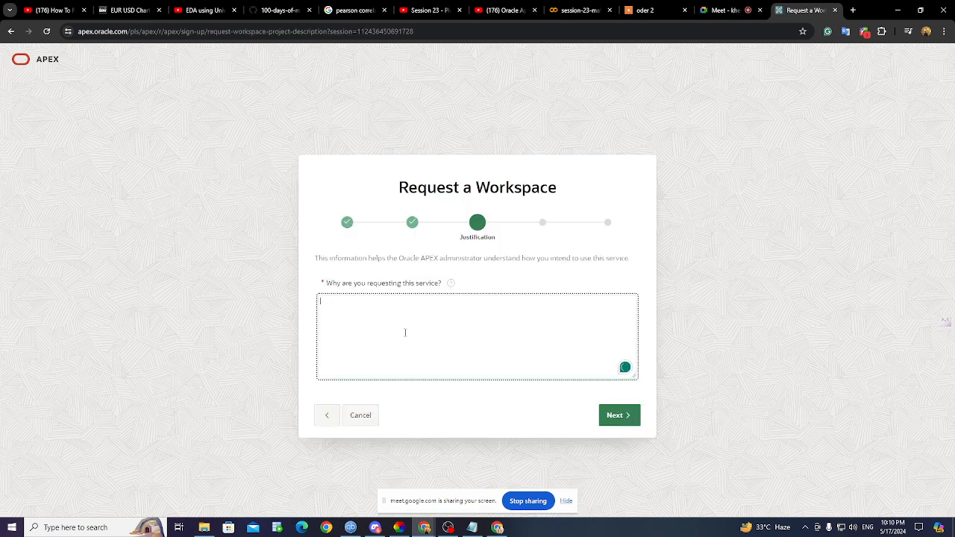
- Give the justification 'for practice' and accept the service agreement terms
{"action": "type", "text": "for practice"}
{"action": "left_click", "coordinate": [608, 414]}
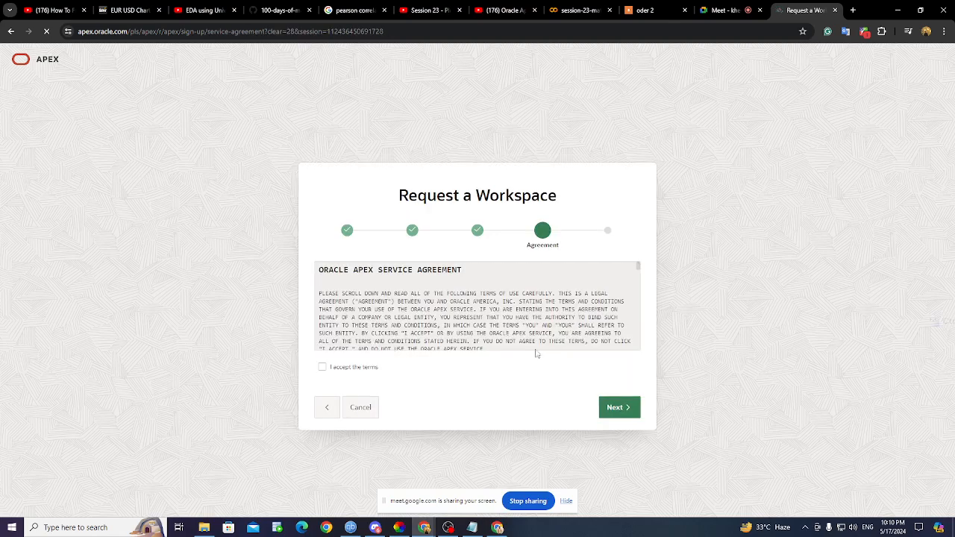
{"action": "left_click", "coordinate": [322, 369]}
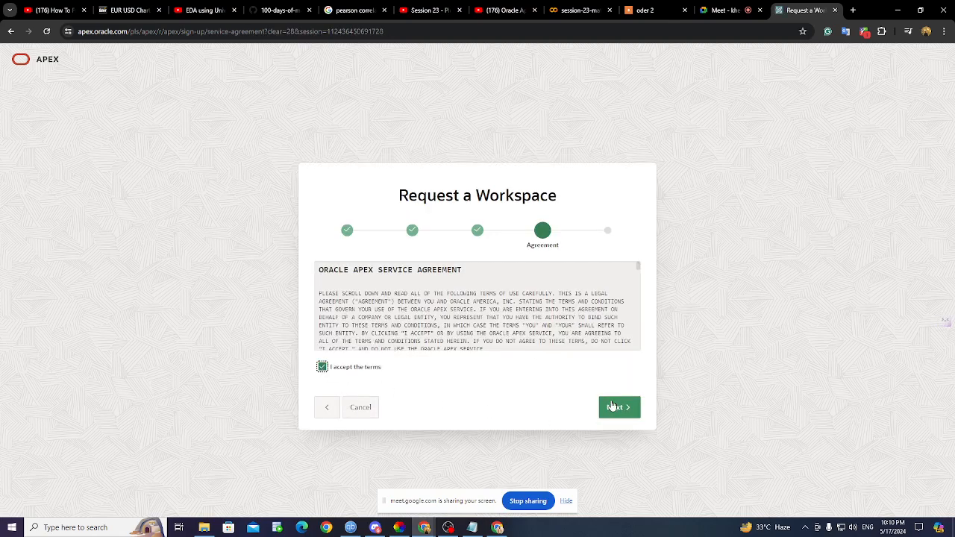
{"action": "left_click", "coordinate": [613, 407]}
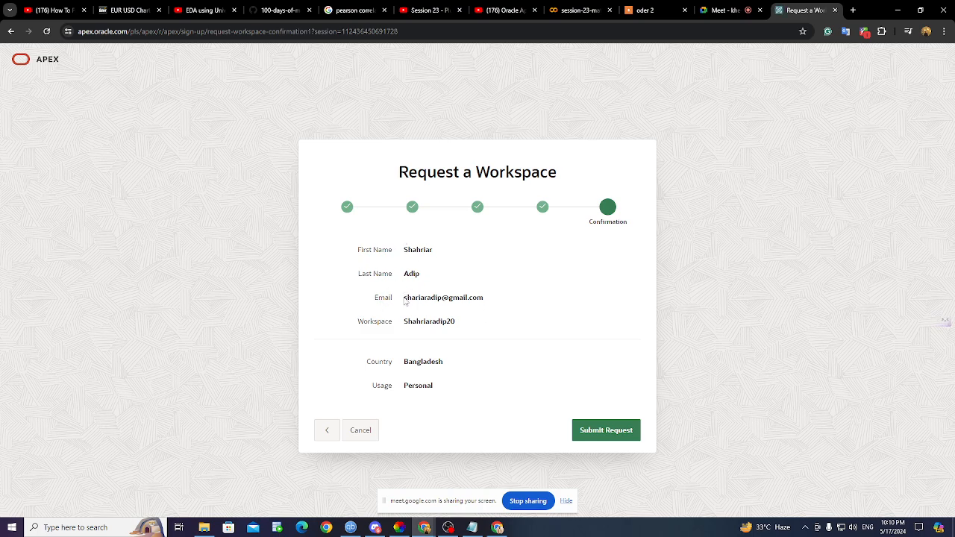
{"action": "left_click_drag", "start_coordinate": [405, 298], "coordinate": [486, 300]}
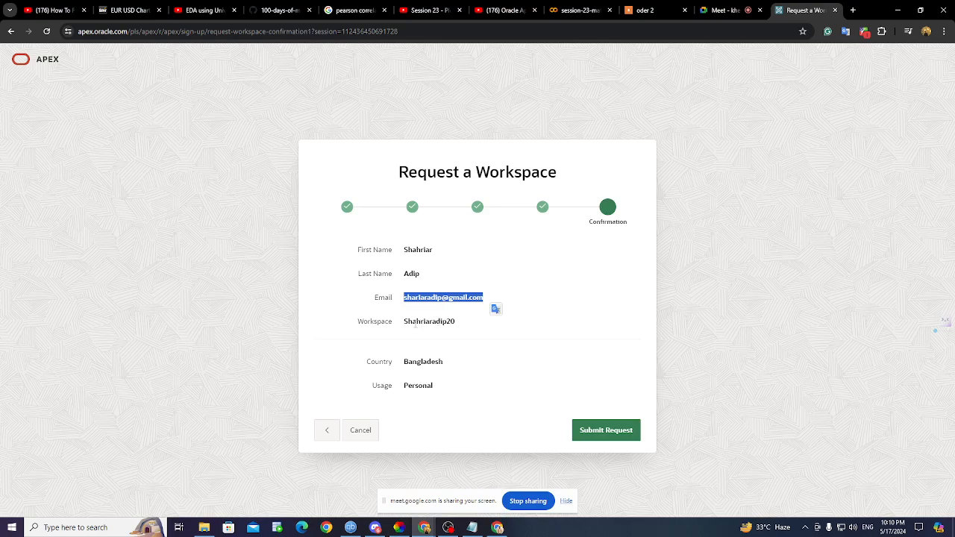
{"action": "left_click_drag", "start_coordinate": [403, 322], "coordinate": [458, 322]}
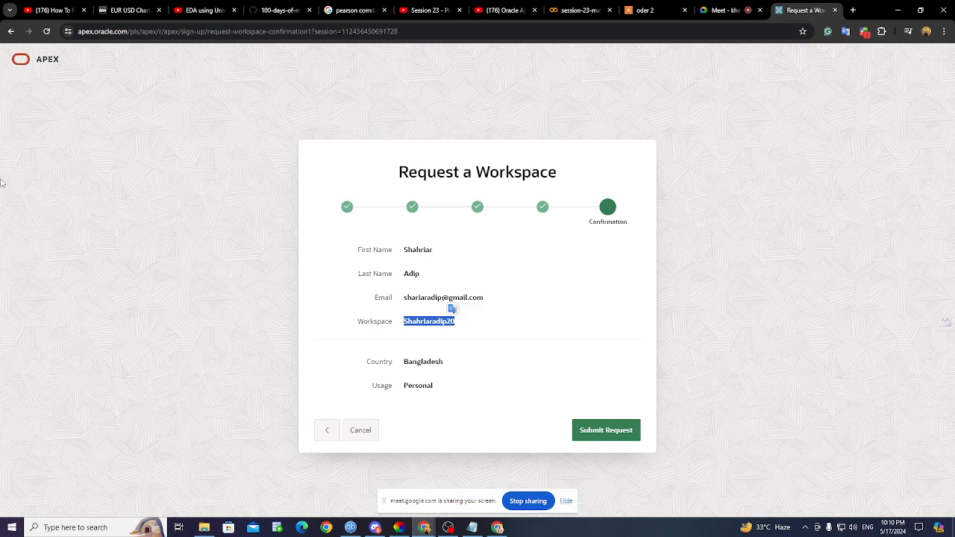
{"action": "left_click", "coordinate": [45, 65]}
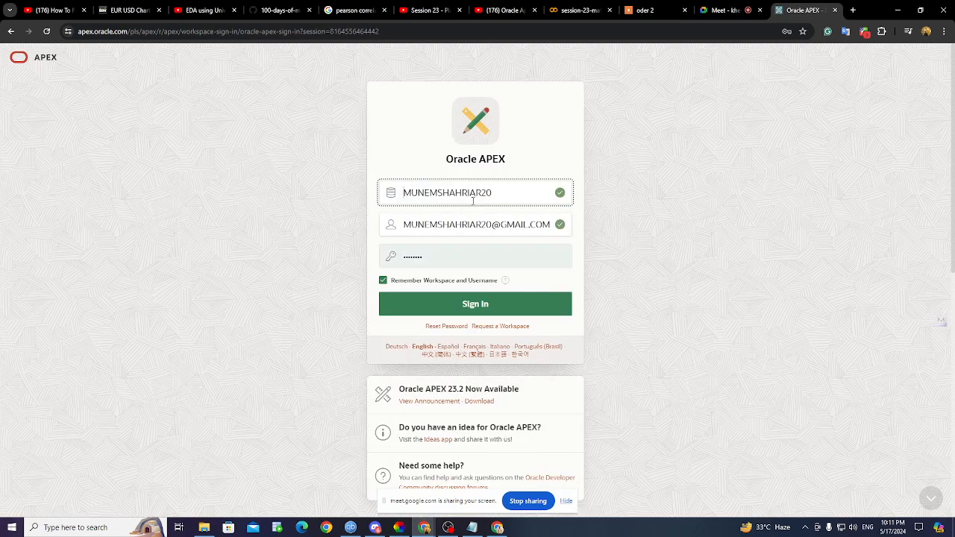
- Sign in to the existing workspace using Chrome's saved credentials
{"action": "double_click", "coordinate": [507, 192]}
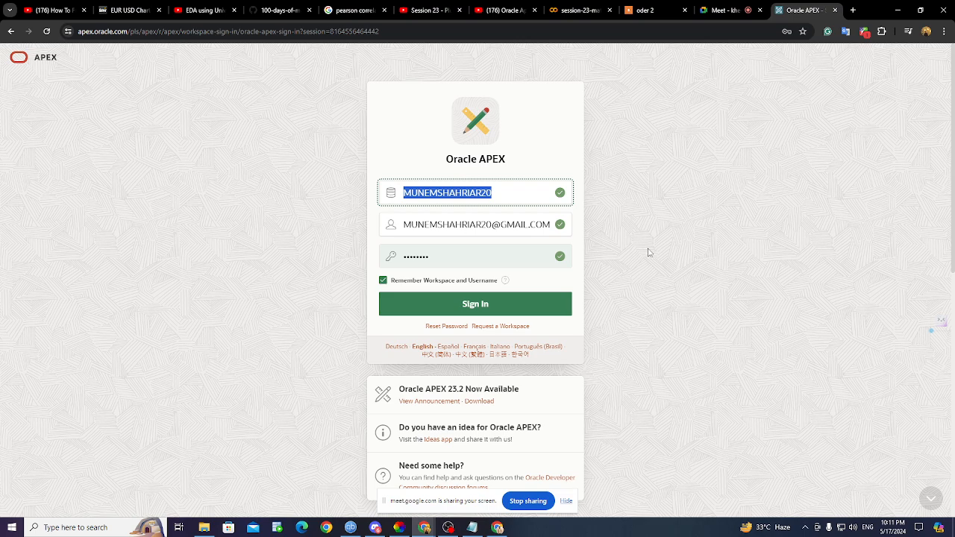
{"action": "left_click", "coordinate": [486, 223]}
{"action": "left_click", "coordinate": [407, 255]}
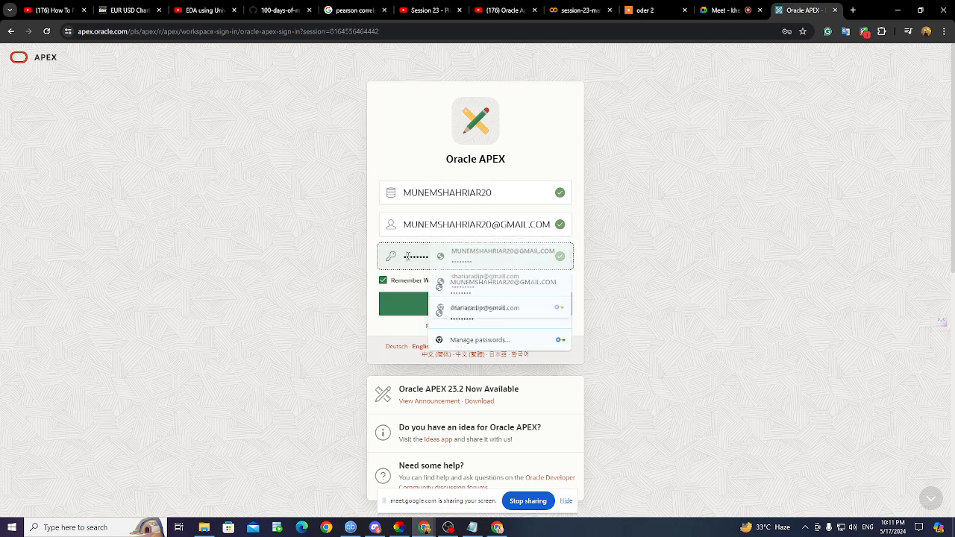
{"action": "left_click", "coordinate": [392, 305]}
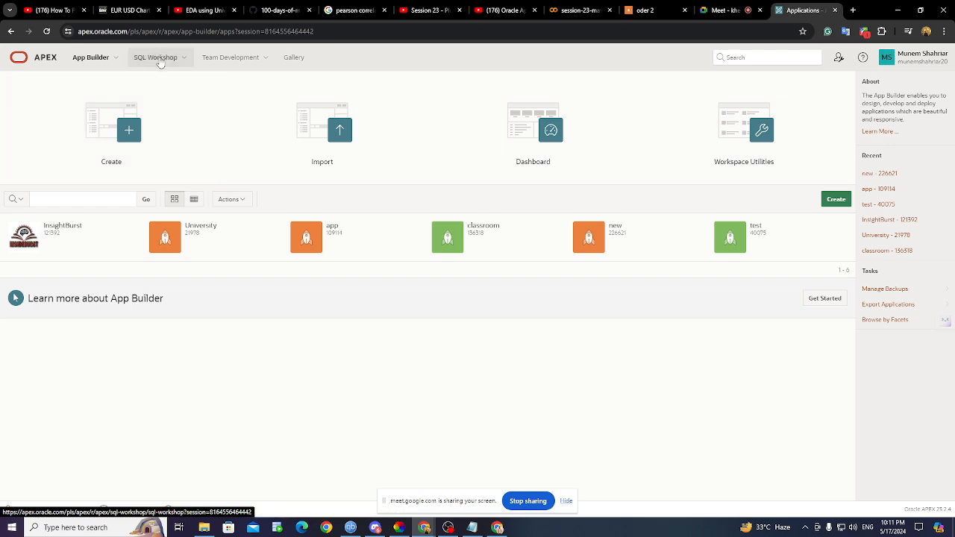
- Open the SQL Commands editor from SQL Workshop, then minimize Chrome
{"action": "left_click", "coordinate": [159, 63]}
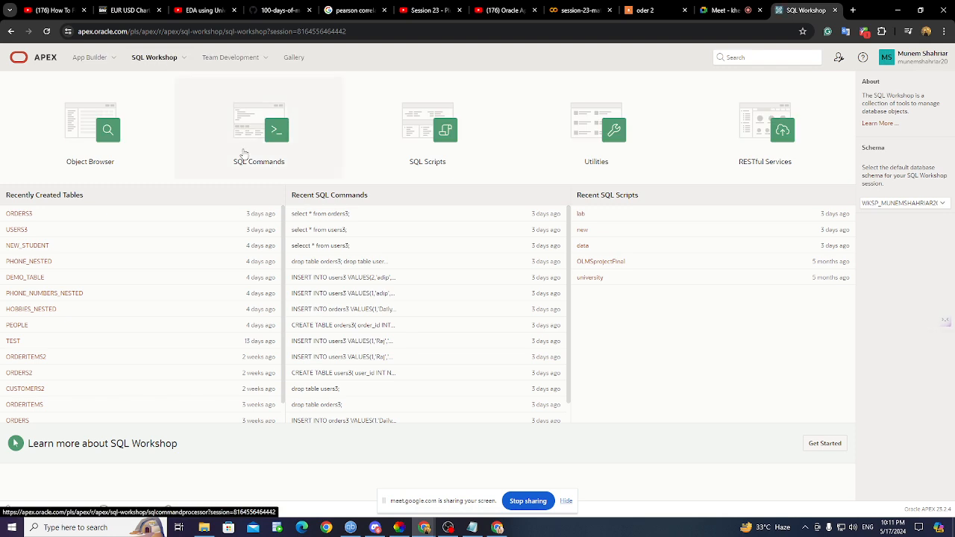
{"action": "left_click", "coordinate": [244, 153]}
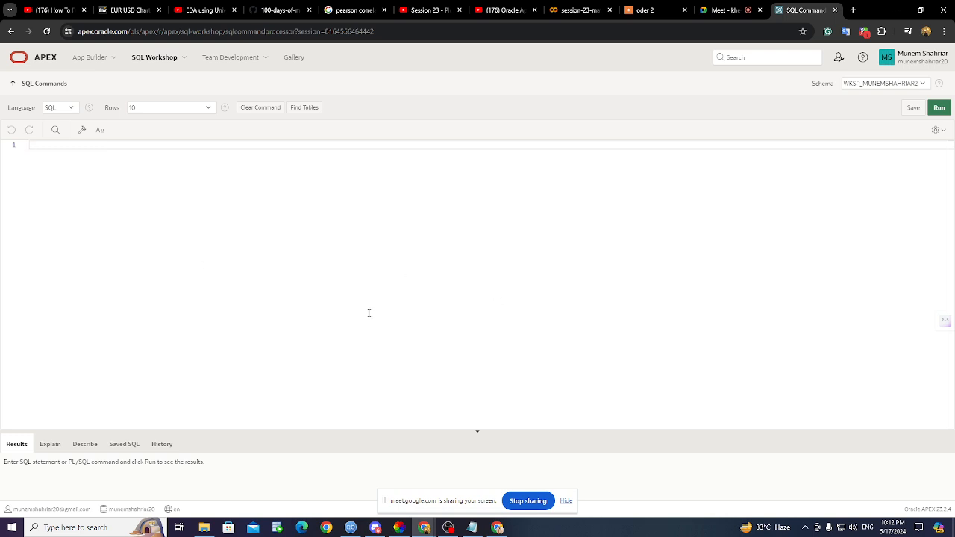
{"action": "left_click", "coordinate": [898, 10]}
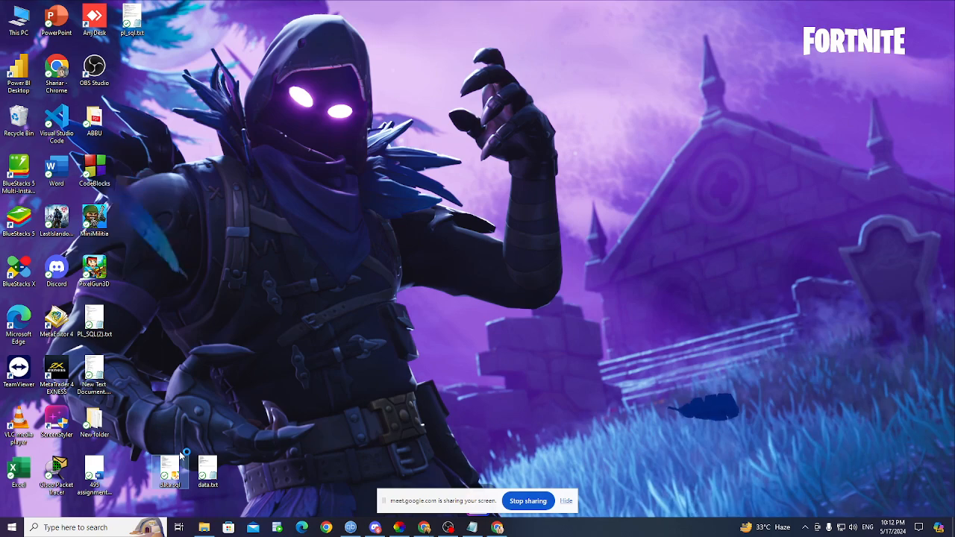
- Open data.sql in Notepad and select the entire table-creation script
{"action": "right_click", "coordinate": [177, 468]}
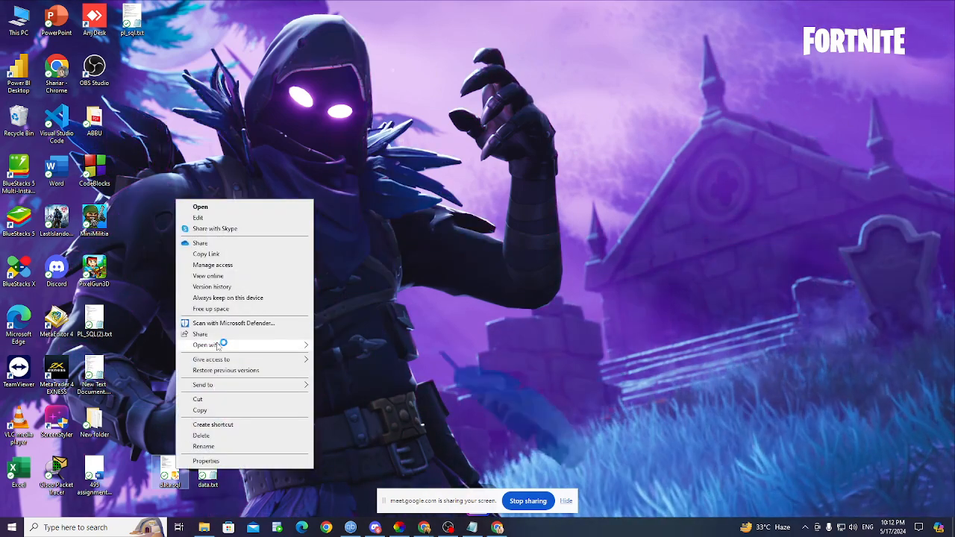
{"action": "mouse_move", "coordinate": [218, 345]}
{"action": "left_click", "coordinate": [329, 347]}
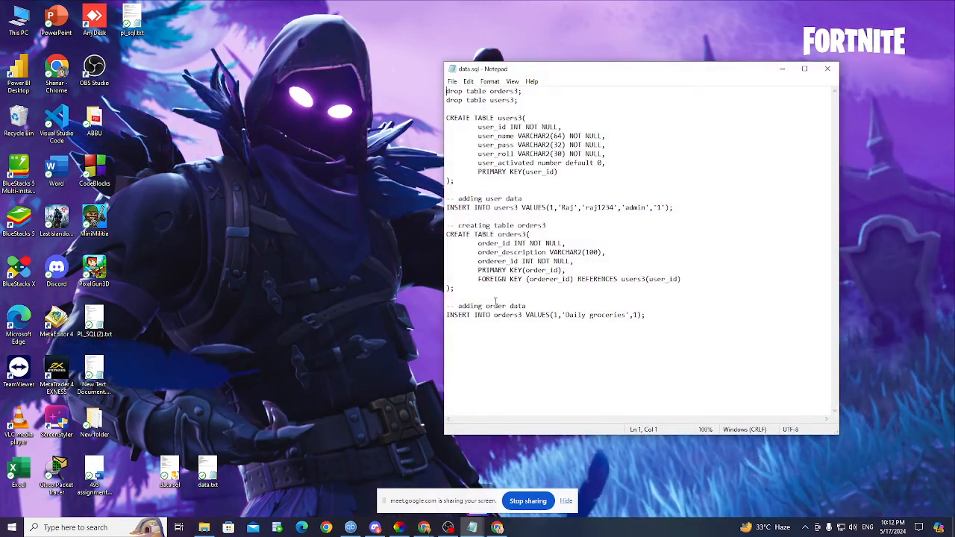
{"action": "left_click_drag", "start_coordinate": [645, 315], "coordinate": [425, 14]}
{"action": "key", "text": "ctrl+c"}
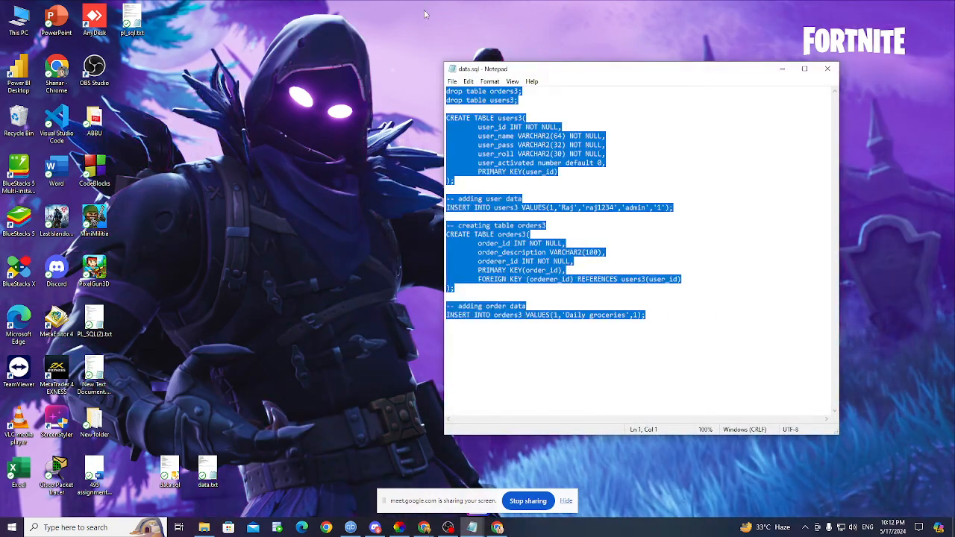
- Minimize Notepad and return to the APEX SQL Commands editor
{"action": "left_click", "coordinate": [782, 69]}
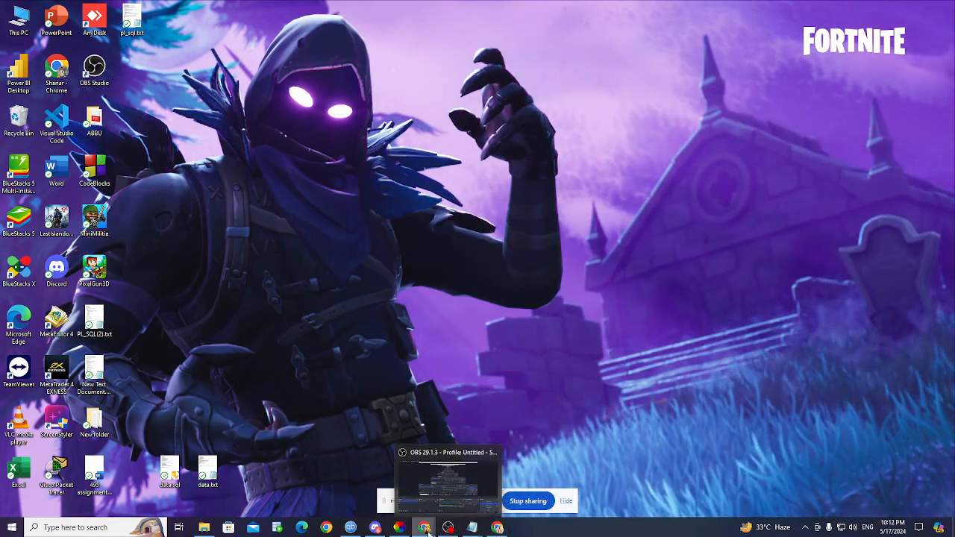
{"action": "mouse_move", "coordinate": [425, 530]}
{"action": "left_click", "coordinate": [397, 490]}
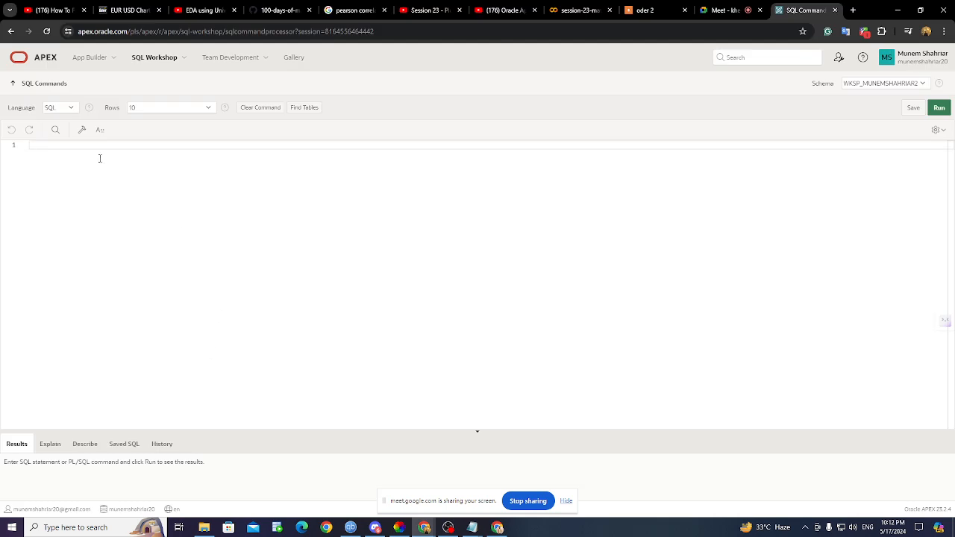
- Paste the script and run the users3 CREATE TABLE and INSERT lines, getting ORA-00922
{"action": "key", "text": "ctrl+v"}
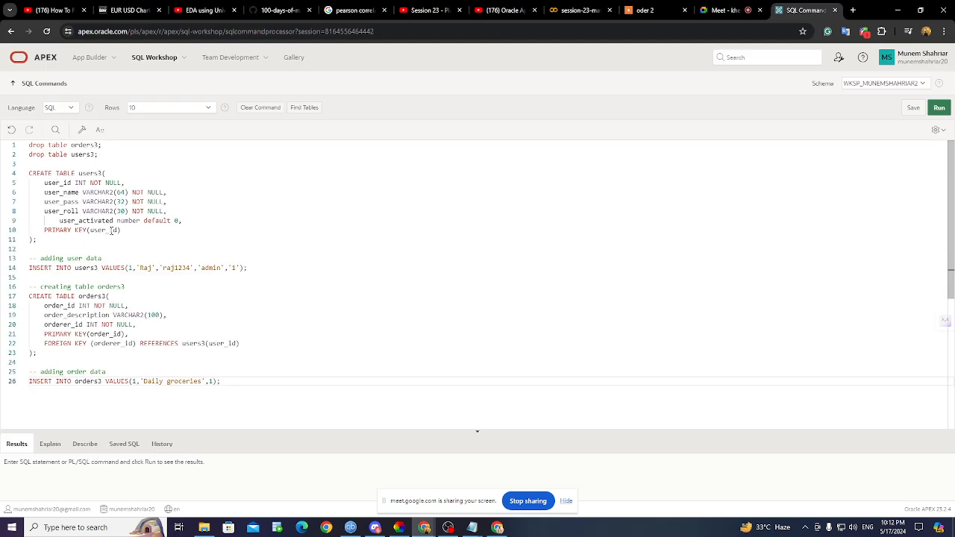
{"action": "left_click_drag", "start_coordinate": [36, 240], "coordinate": [21, 180]}
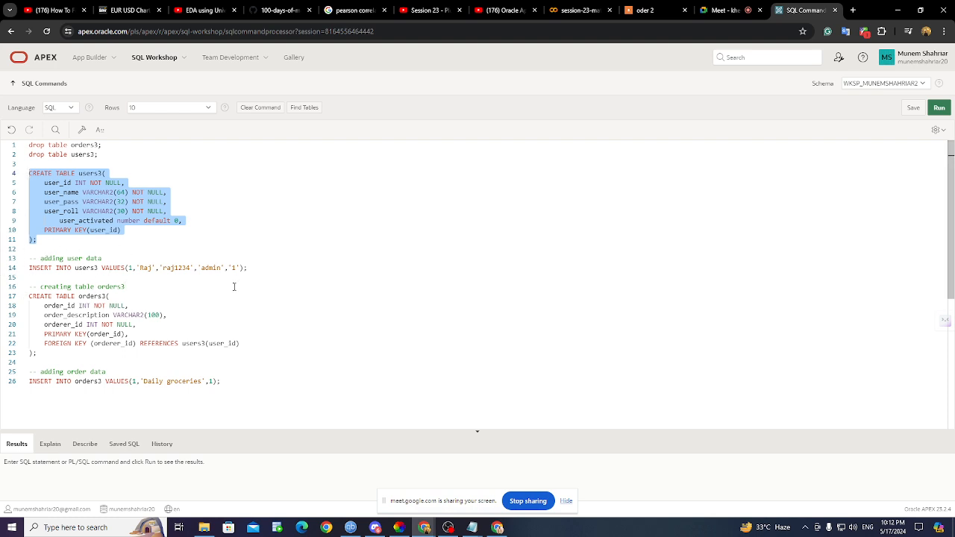
{"action": "left_click_drag", "start_coordinate": [275, 267], "coordinate": [2, 172]}
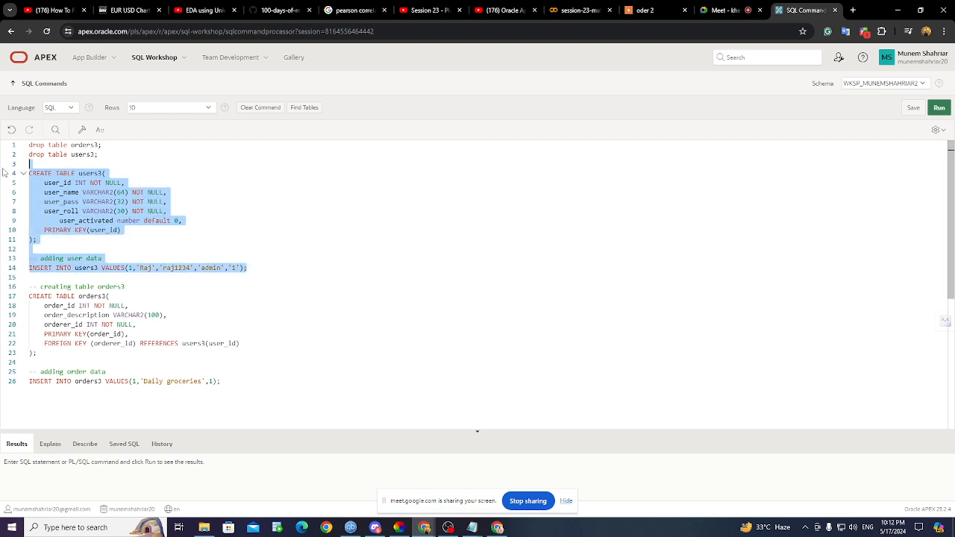
{"action": "key", "text": "ctrl+Return"}
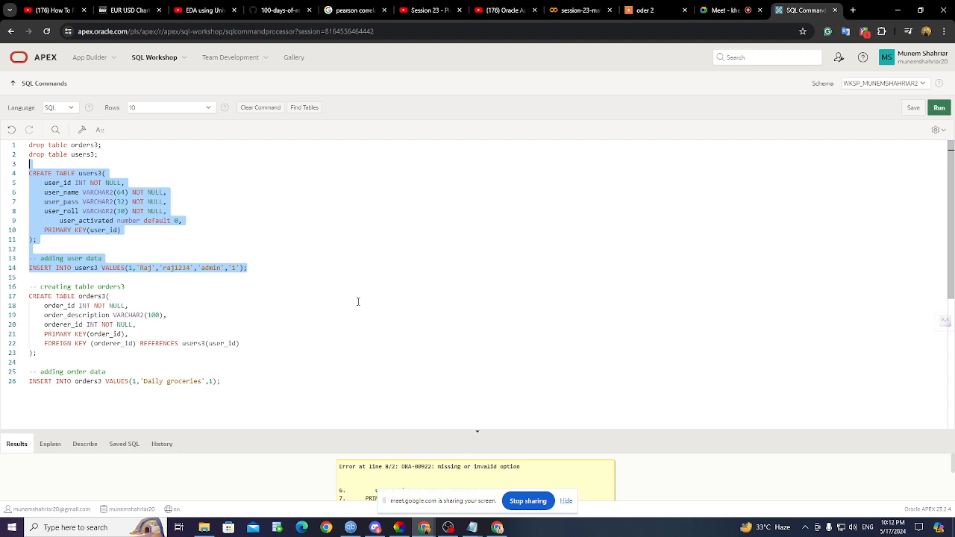
{"action": "left_click", "coordinate": [83, 239]}
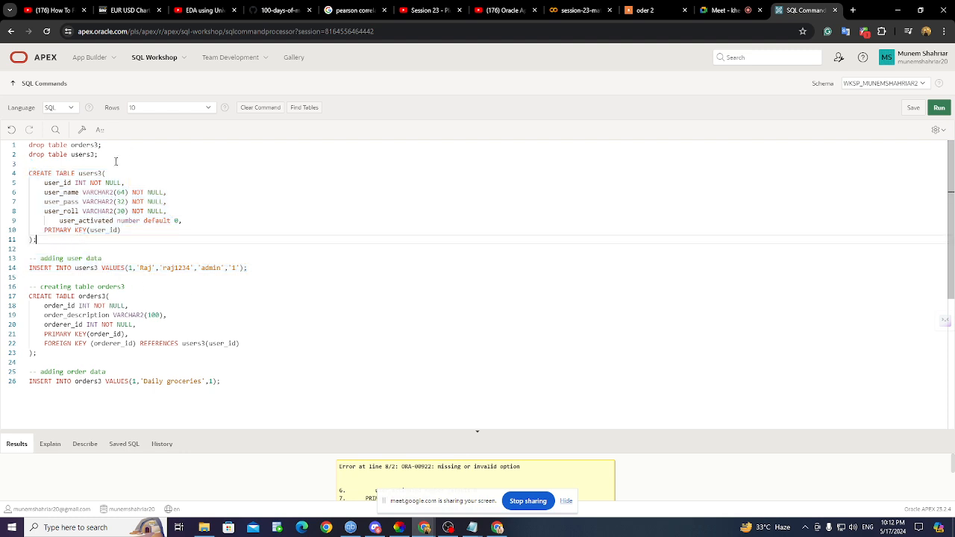
{"action": "scroll", "coordinate": [96, 274], "scroll_direction": "down", "scroll_amount": 2}
{"action": "scroll", "coordinate": [97, 274], "scroll_direction": "up", "scroll_amount": 2}
- Open data.sql in SQL Server Management Studio, then force-close the program when it stops responding
{"action": "left_click", "coordinate": [900, 15]}
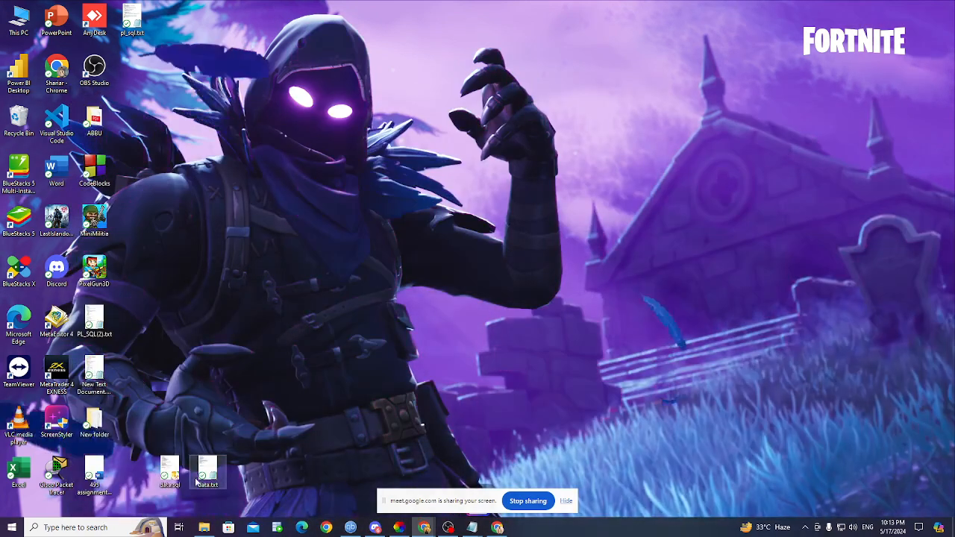
{"action": "double_click", "coordinate": [172, 478]}
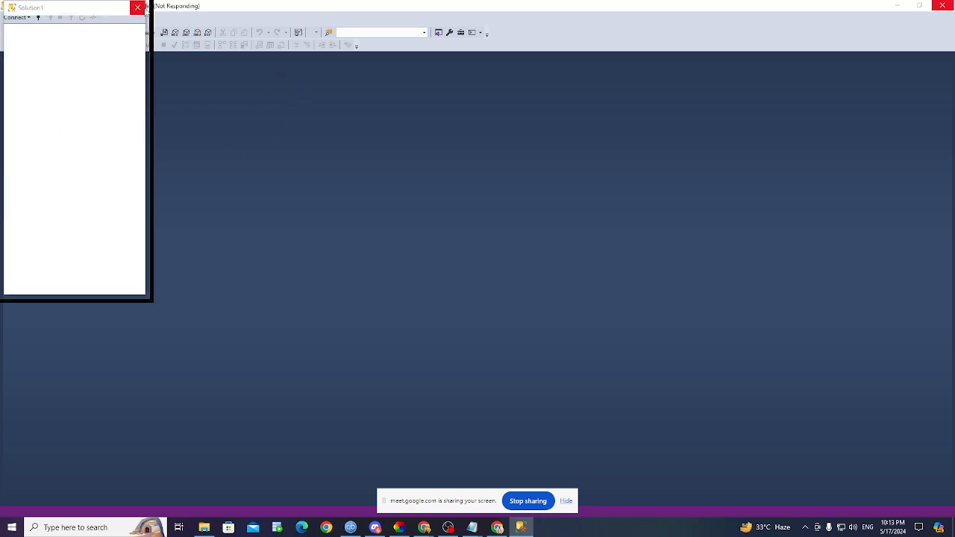
{"action": "left_click", "coordinate": [138, 10]}
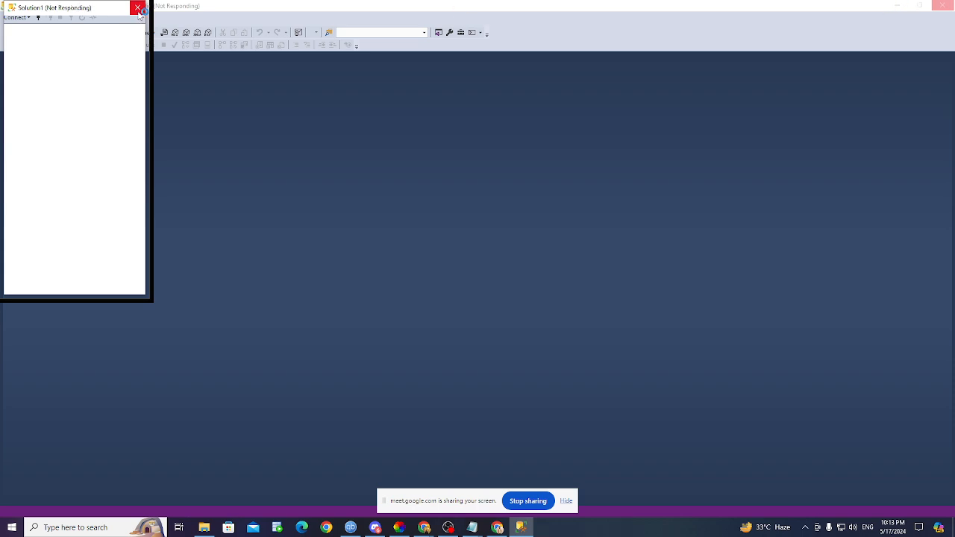
{"action": "left_click", "coordinate": [138, 11]}
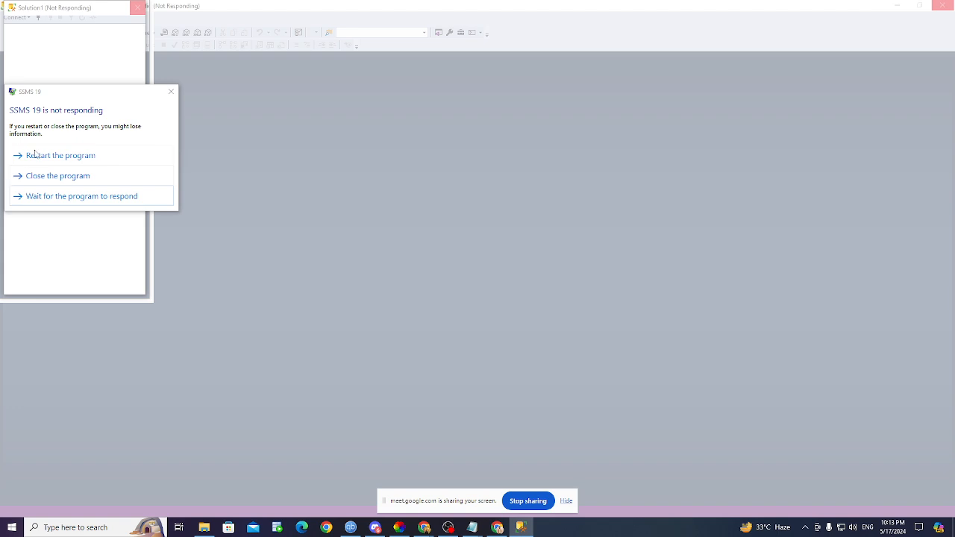
{"action": "left_click", "coordinate": [50, 176]}
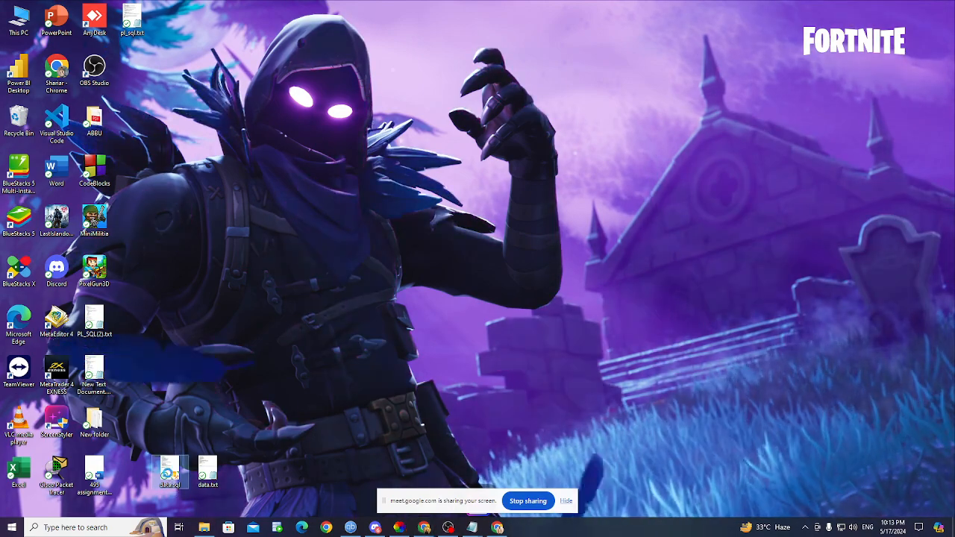
- Look over the data.sql script in Notepad, then minimize it
{"action": "right_click", "coordinate": [169, 472]}
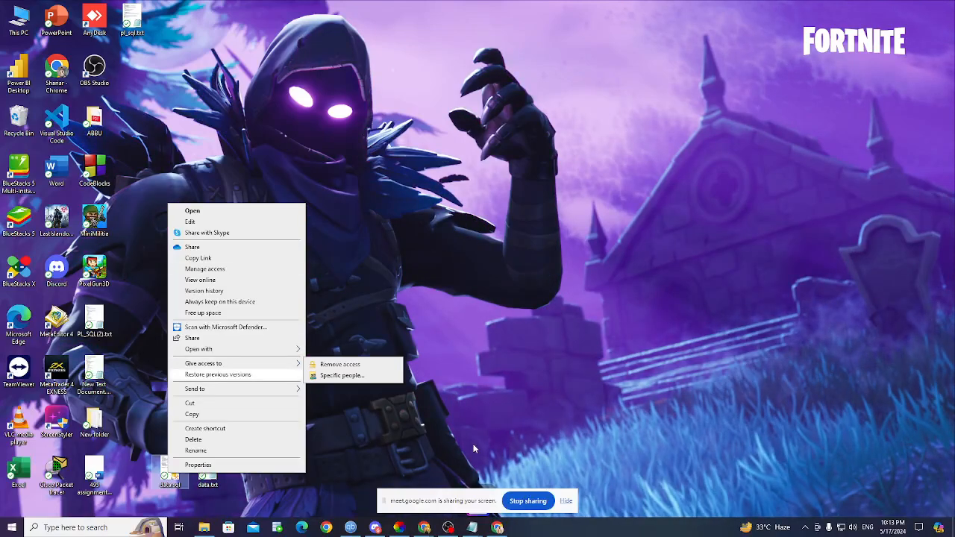
{"action": "left_click", "coordinate": [339, 403]}
{"action": "mouse_move", "coordinate": [471, 528]}
{"action": "left_click", "coordinate": [515, 485]}
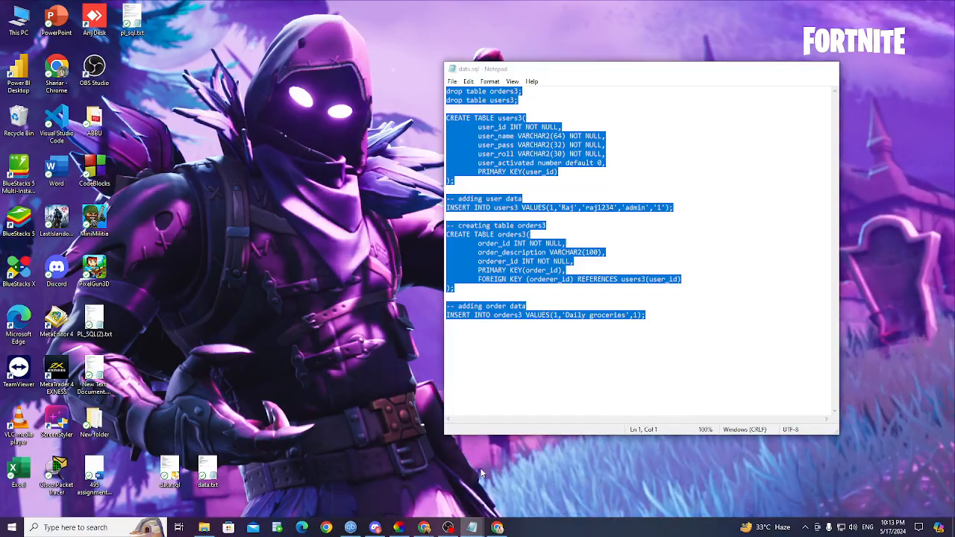
{"action": "left_click", "coordinate": [784, 69]}
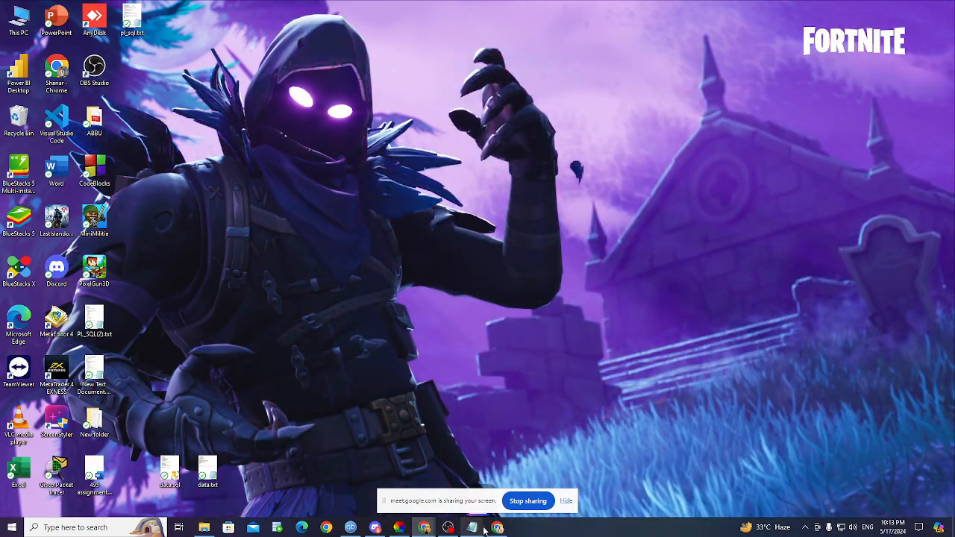
- Back in Chrome, go to SQL Workshop's SQL Scripts page
{"action": "mouse_move", "coordinate": [437, 530]}
{"action": "left_click", "coordinate": [375, 487]}
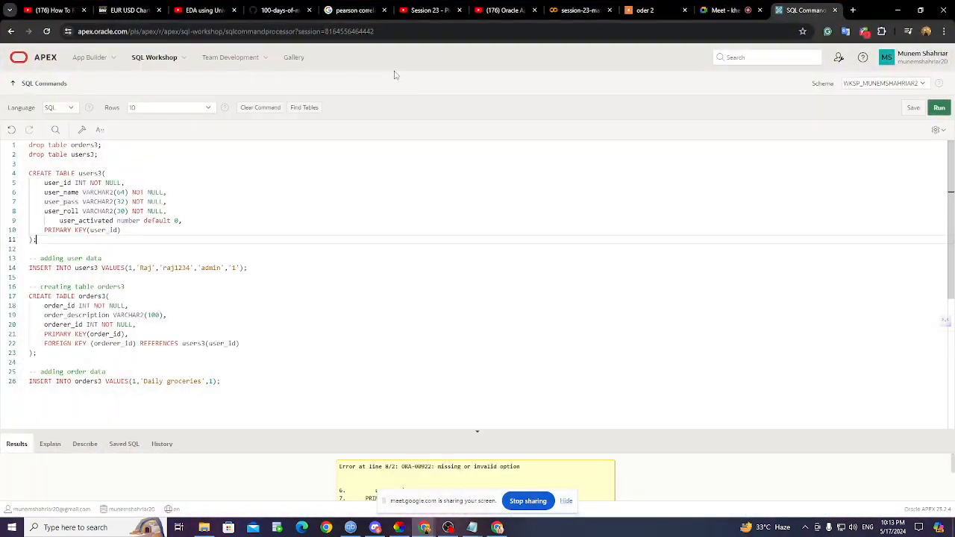
{"action": "left_click", "coordinate": [140, 61]}
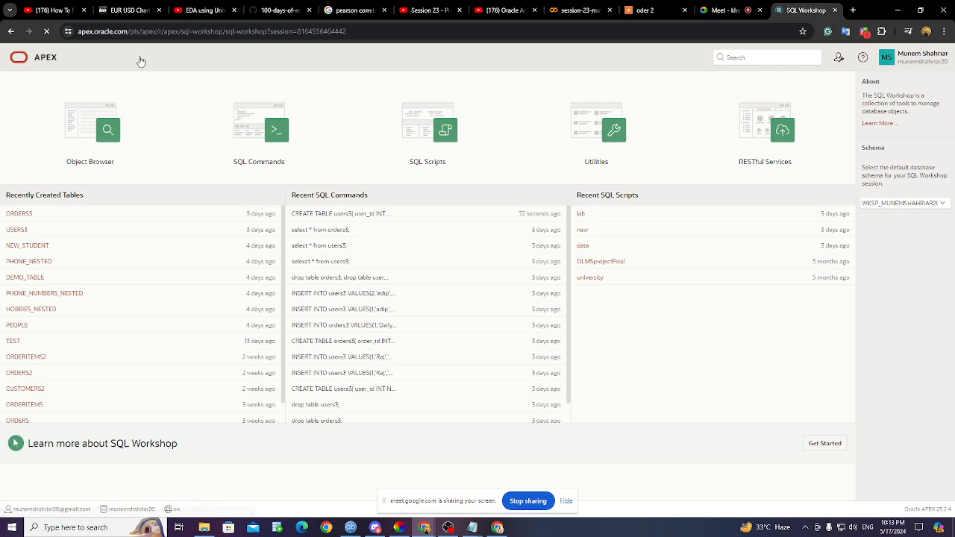
{"action": "left_click", "coordinate": [443, 147]}
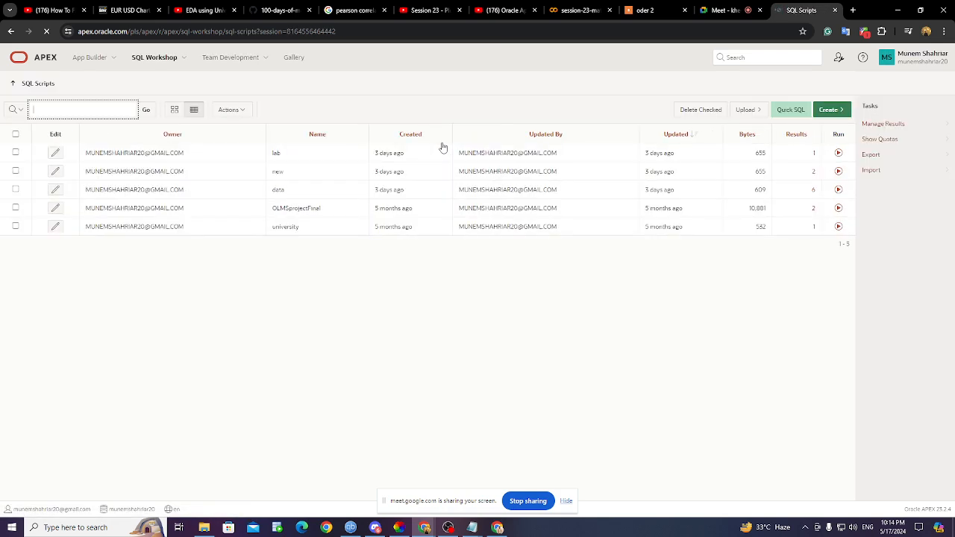
- Upload the file data.sql as a new SQL script named 'test'
{"action": "left_click", "coordinate": [752, 111]}
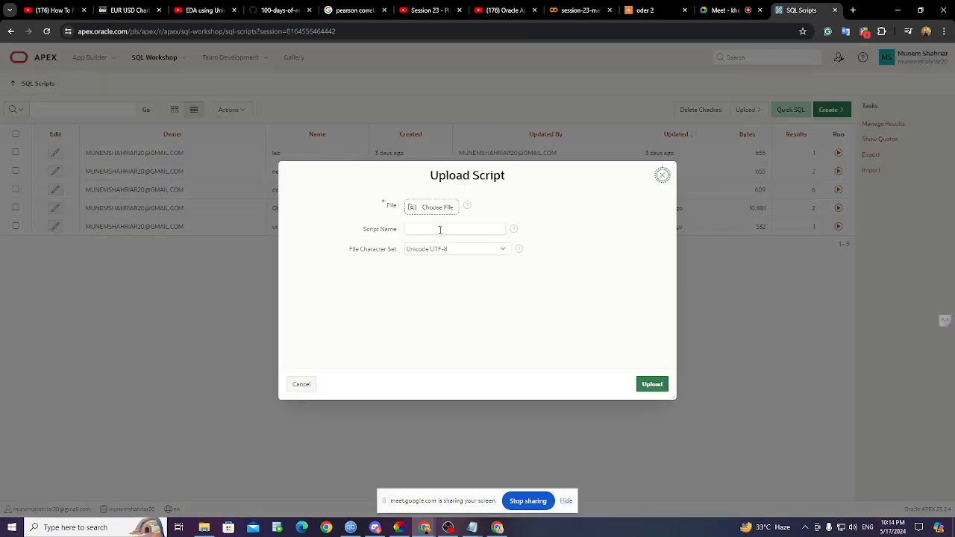
{"action": "left_click", "coordinate": [441, 229]}
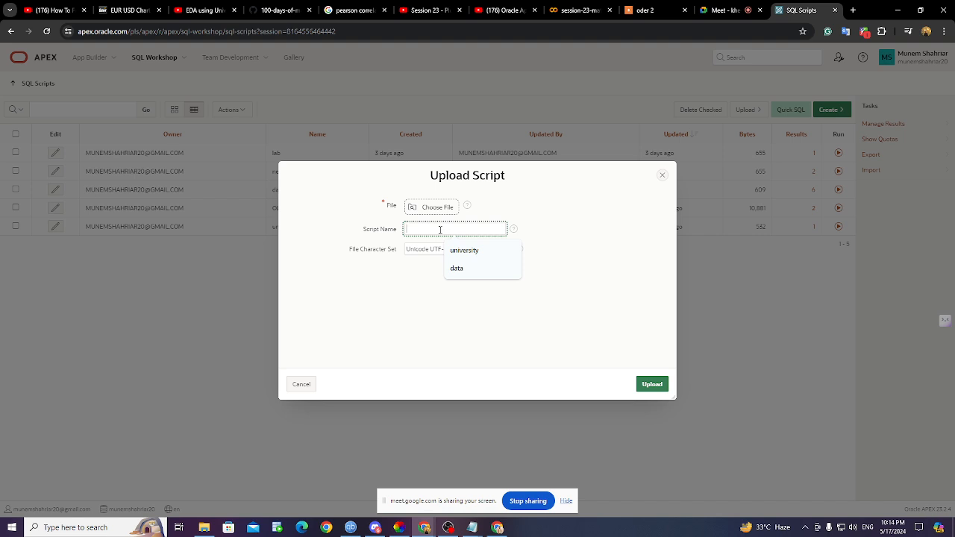
{"action": "type", "text": "test"}
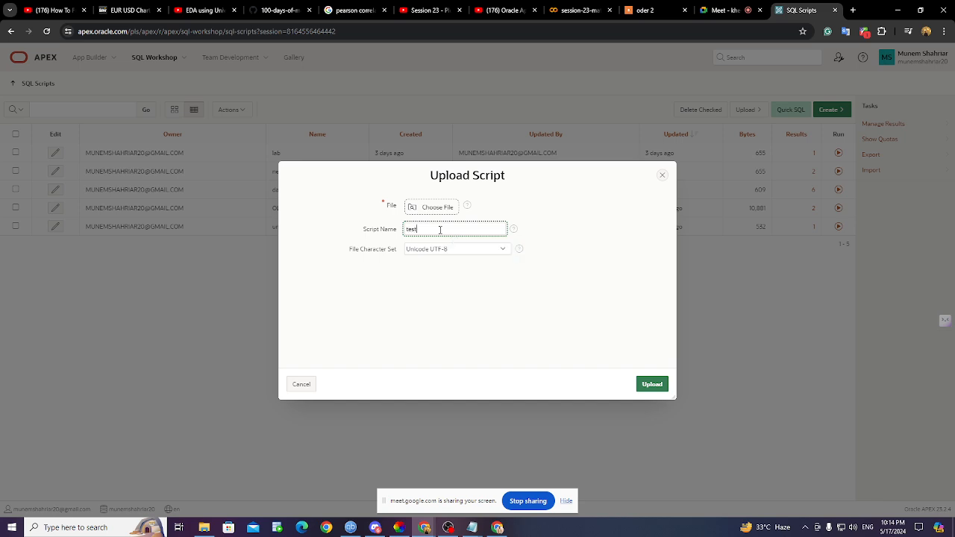
{"action": "left_click", "coordinate": [441, 214]}
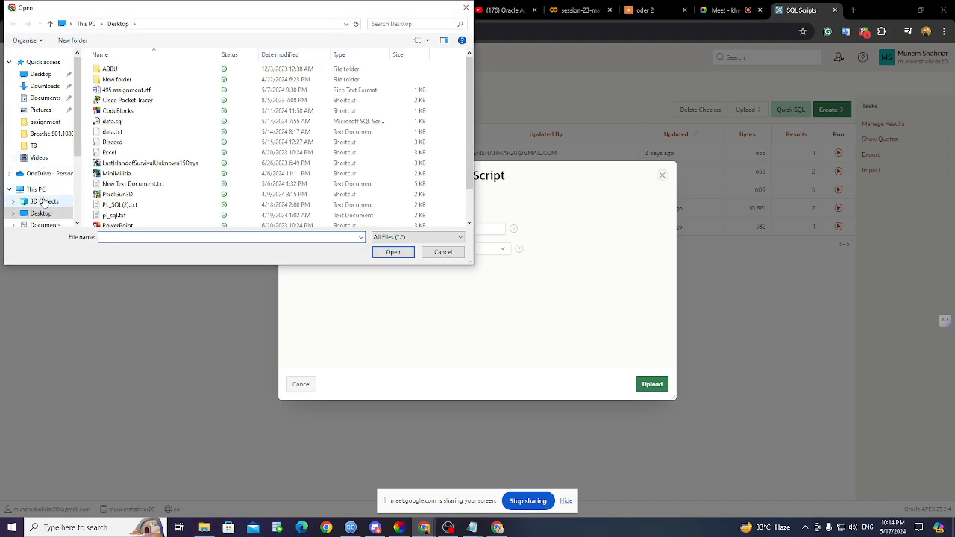
{"action": "double_click", "coordinate": [152, 121]}
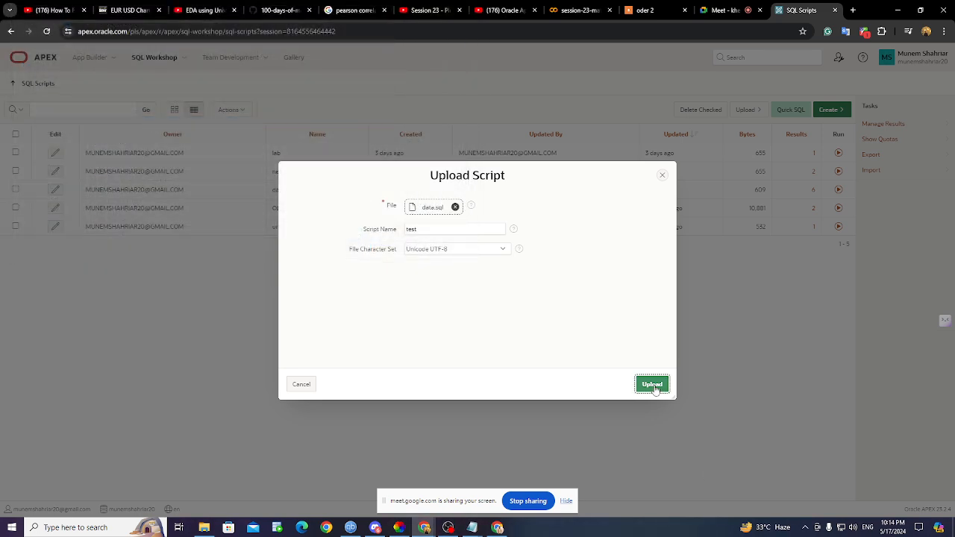
{"action": "left_click", "coordinate": [652, 384]}
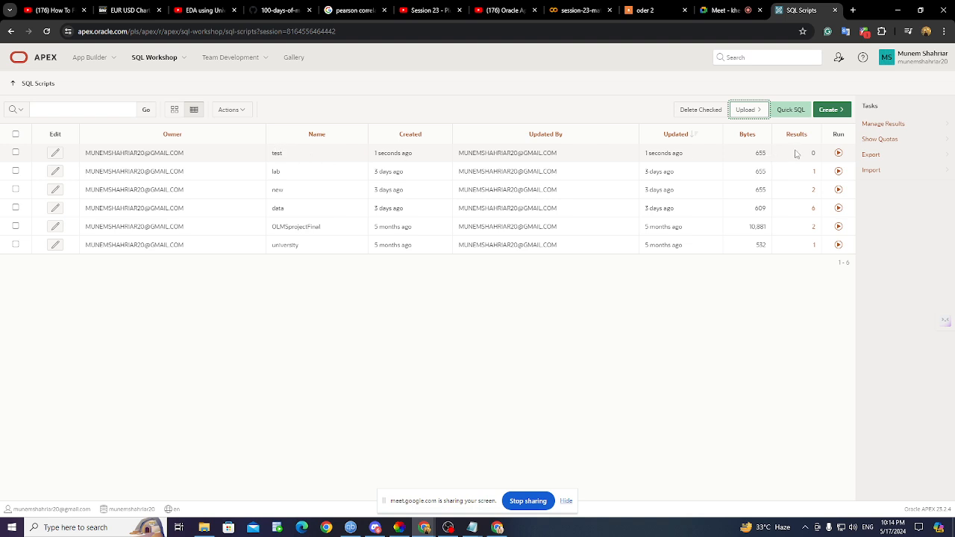
- Run the 'test' script and check the processed and successful statement counts
{"action": "left_click", "coordinate": [838, 154]}
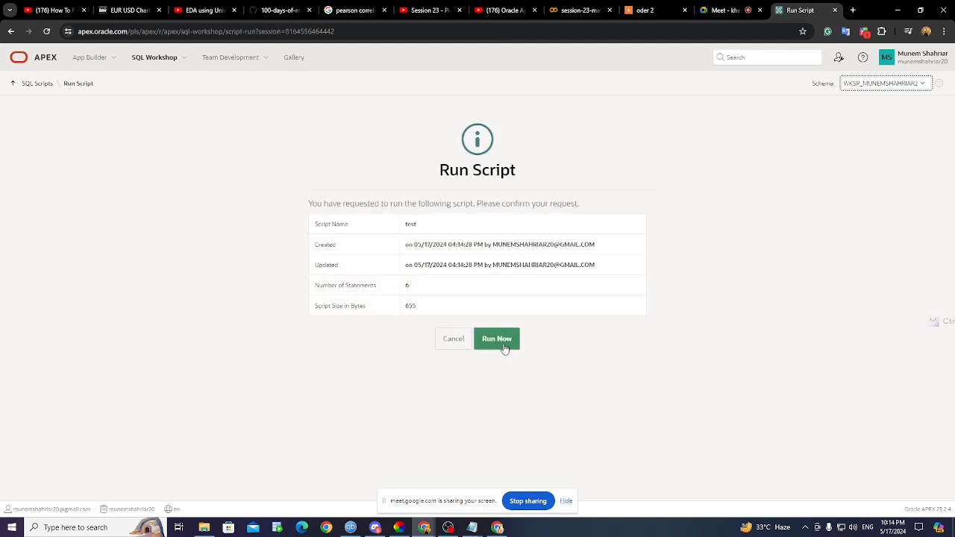
{"action": "left_click", "coordinate": [505, 348]}
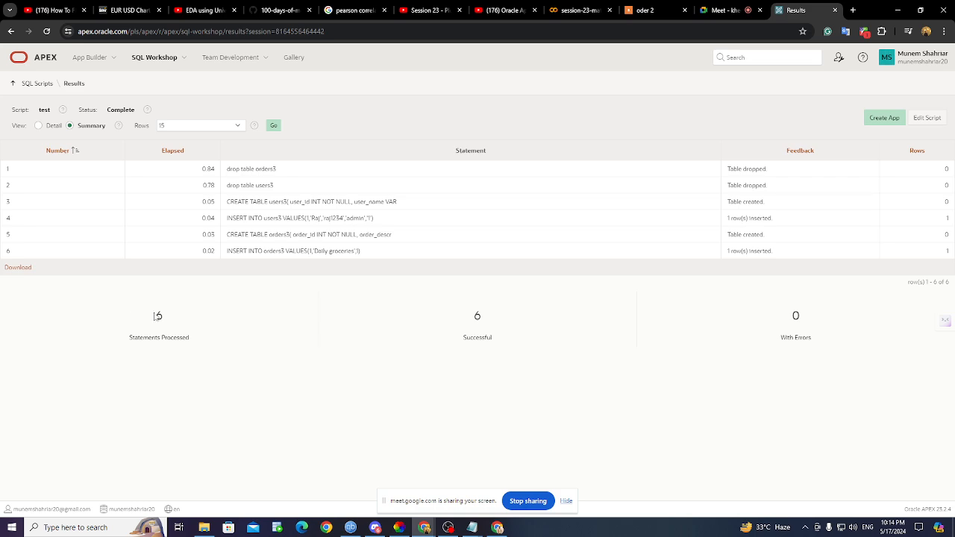
{"action": "double_click", "coordinate": [159, 315]}
{"action": "double_click", "coordinate": [477, 316]}
{"action": "left_click", "coordinate": [863, 324]}
- View the test script, then go from SQL Workshop home into an empty SQL Commands editor
{"action": "left_click", "coordinate": [928, 119]}
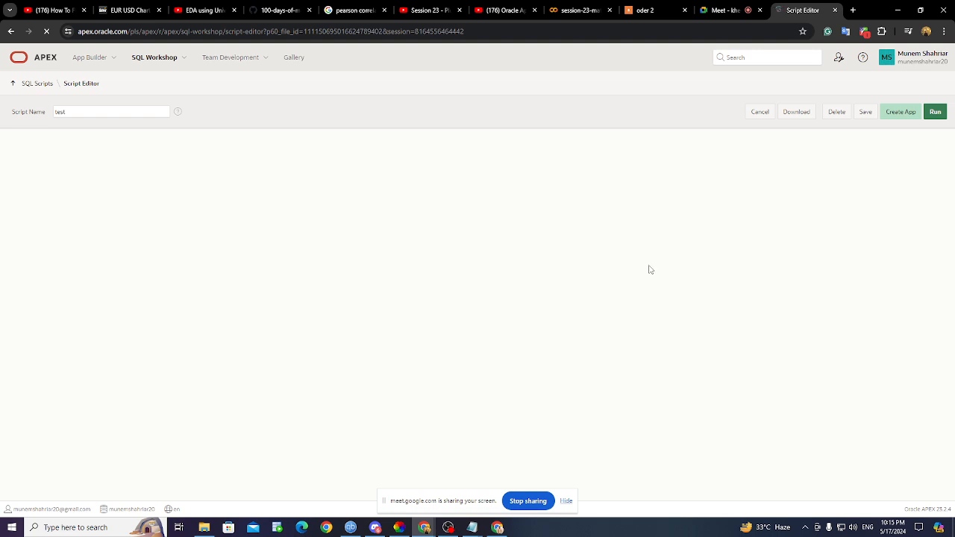
{"action": "left_click", "coordinate": [11, 31]}
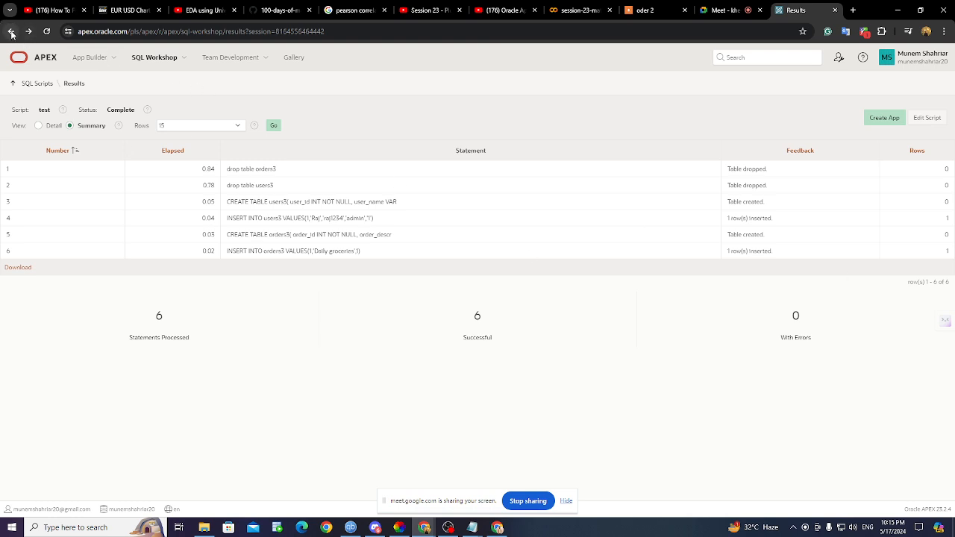
{"action": "left_click", "coordinate": [11, 33]}
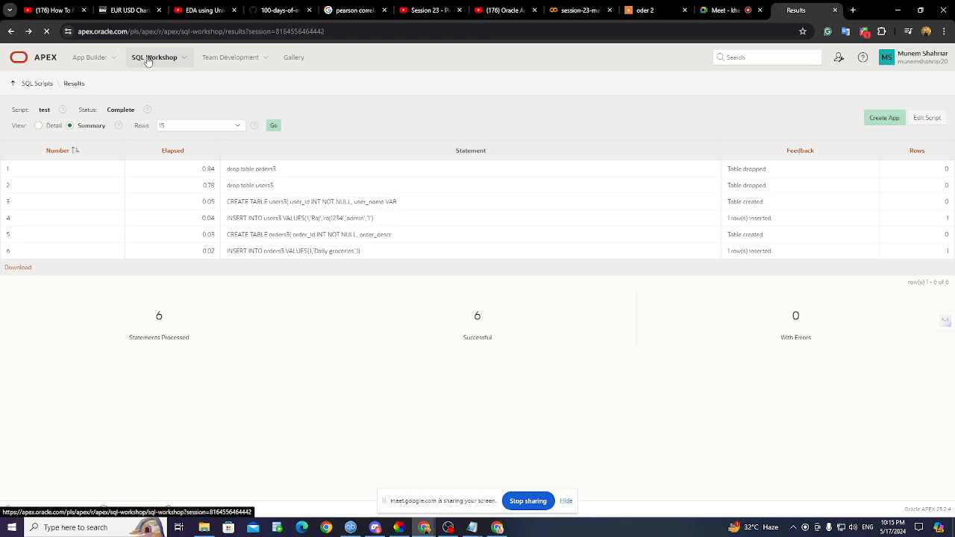
{"action": "left_click", "coordinate": [261, 130]}
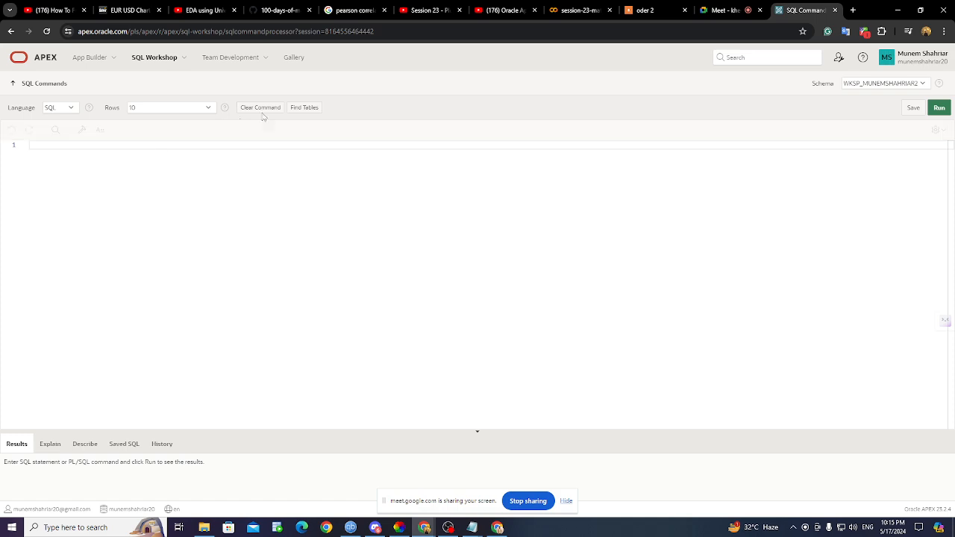
- Scroll through the schema's tables in Table Finder, then bring the data.sql Notepad window forward
{"action": "left_click", "coordinate": [303, 109]}
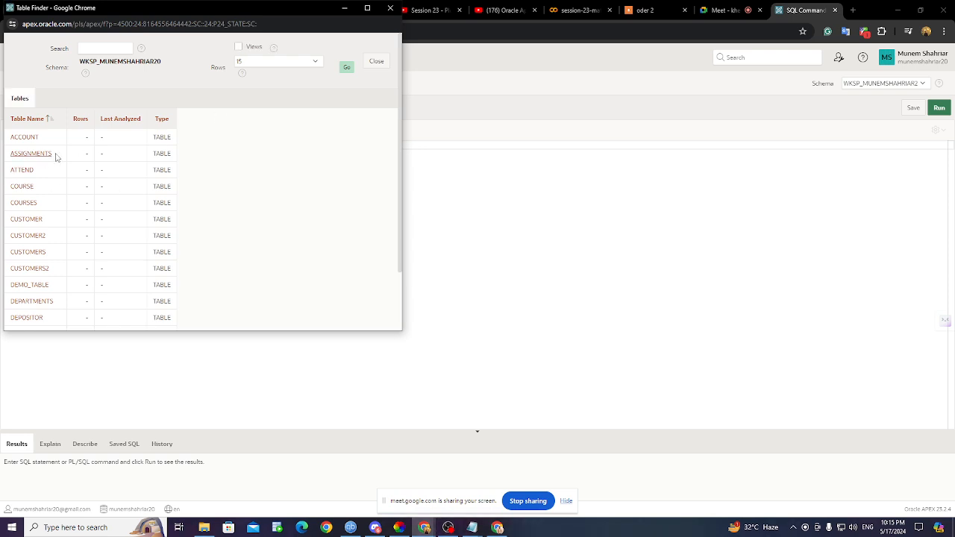
{"action": "scroll", "coordinate": [55, 157], "scroll_direction": "down", "scroll_amount": 2}
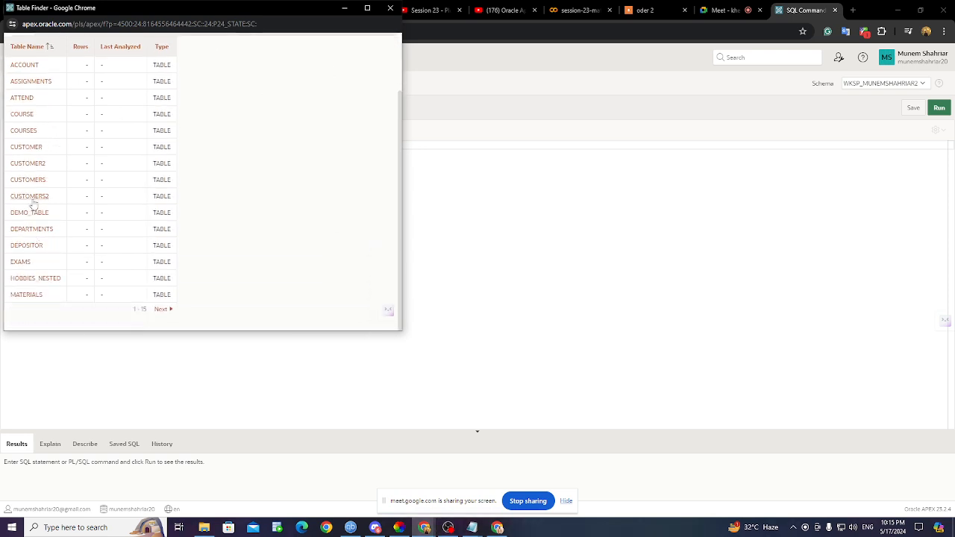
{"action": "left_click", "coordinate": [391, 9]}
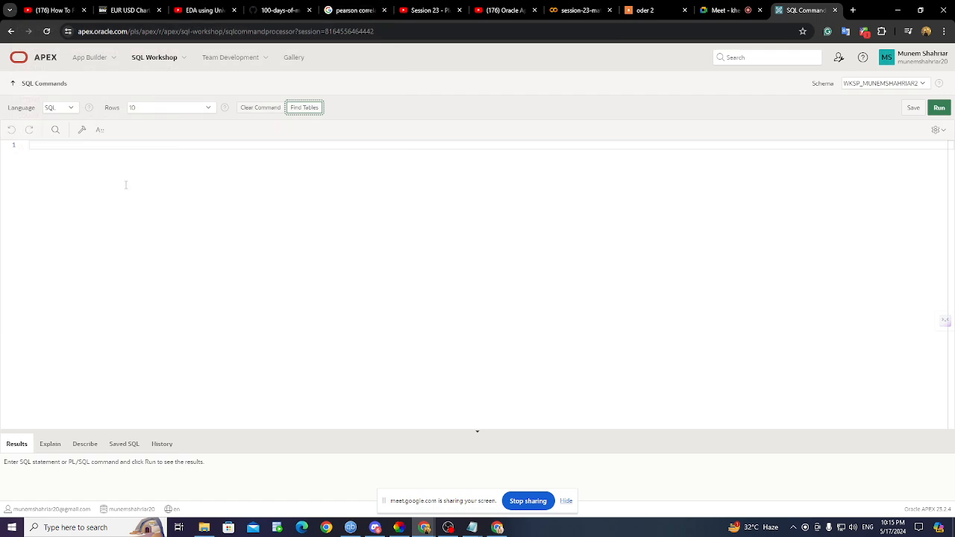
{"action": "mouse_move", "coordinate": [473, 528]}
{"action": "left_click", "coordinate": [508, 470]}
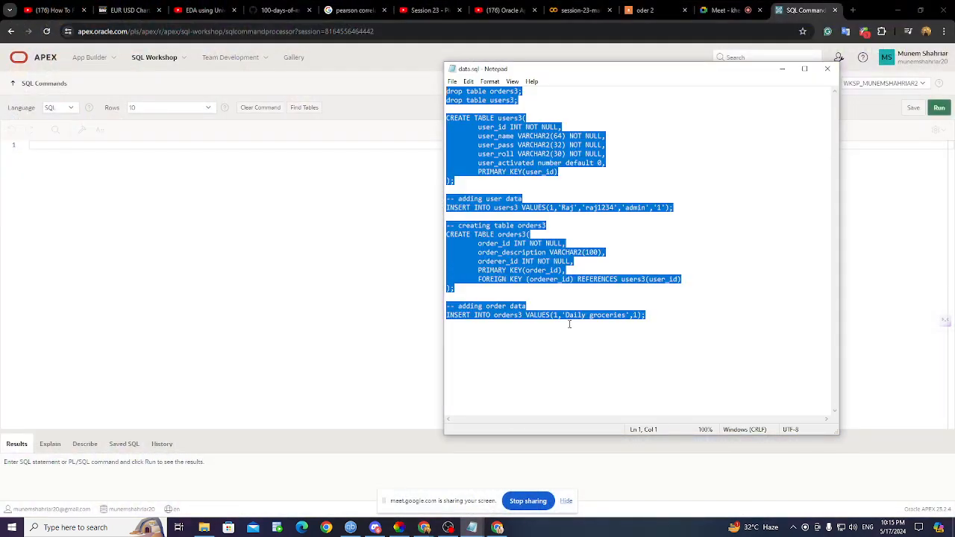
- Paste the copied data.sql script into the empty SQL Commands editor
{"action": "left_click", "coordinate": [177, 269]}
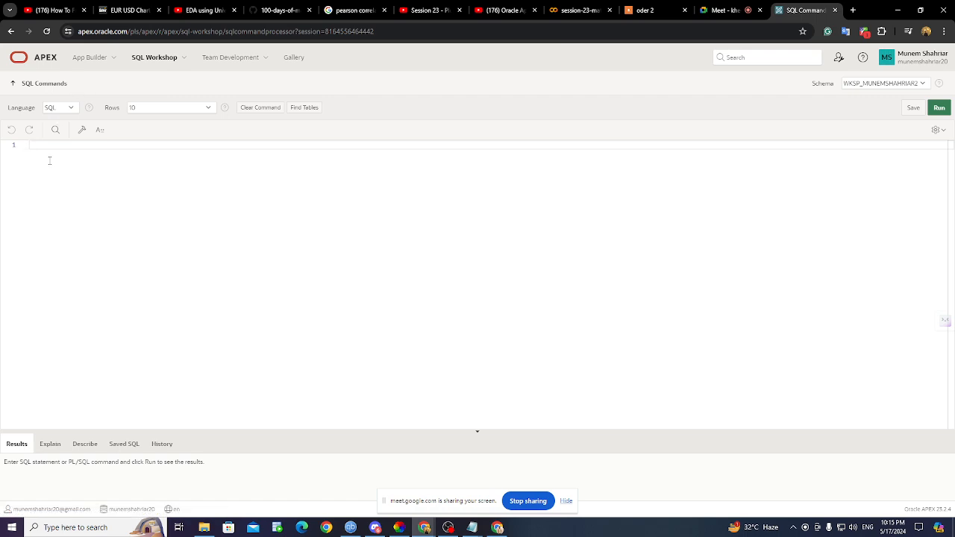
{"action": "type", "text": "drop table orders3; drop table users3;  CREATE TABLE users3(     user_id INT NOT NULL,     user_name VARCHAR2(64) NOT NULL,     user_pass VARCHAR2(32) NOT NULL,     user_roll VARCHAR2(30) NOT NULL,         user_activated number default 0,     PRIMARY KEY(user_id) );  -- adding user data INSERT INTO users3 VALUES(1,'Raj','raj1234','admin','1');  -- creating table orders3 CREATE TABLE orders3(     order_id INT NOT NULL,     order_description VARCHAR2(100),     orderer_id INT NOT NULL,     PRIMARY KEY(order_id),     FOREIGN KEY (orderer_id) REFERENCES users3(user_id) );  -- adding order data INSERT INTO orders3 VALUES(1,'Daily groceries',1);"}
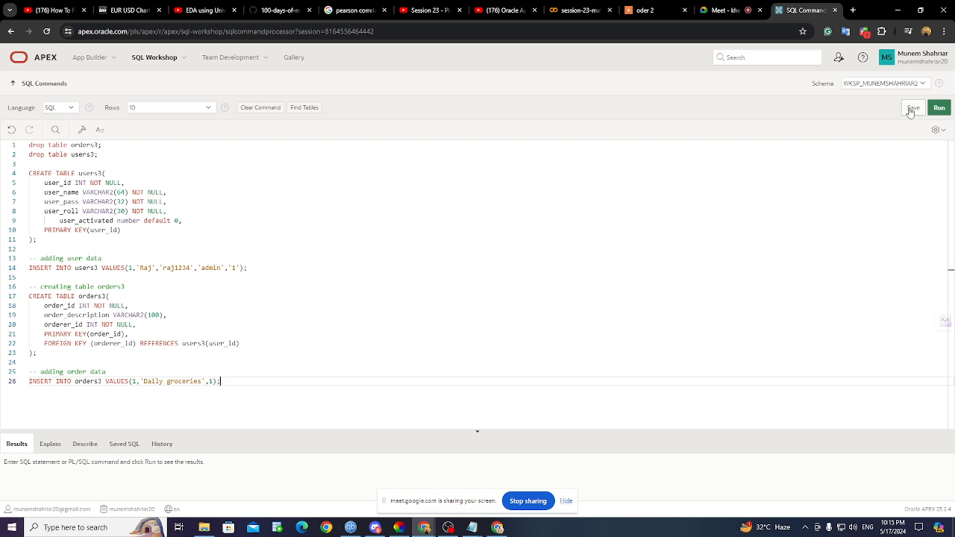
- Save the editor's SQL as 'new' and check it in the Saved SQL list
{"action": "left_click", "coordinate": [912, 109]}
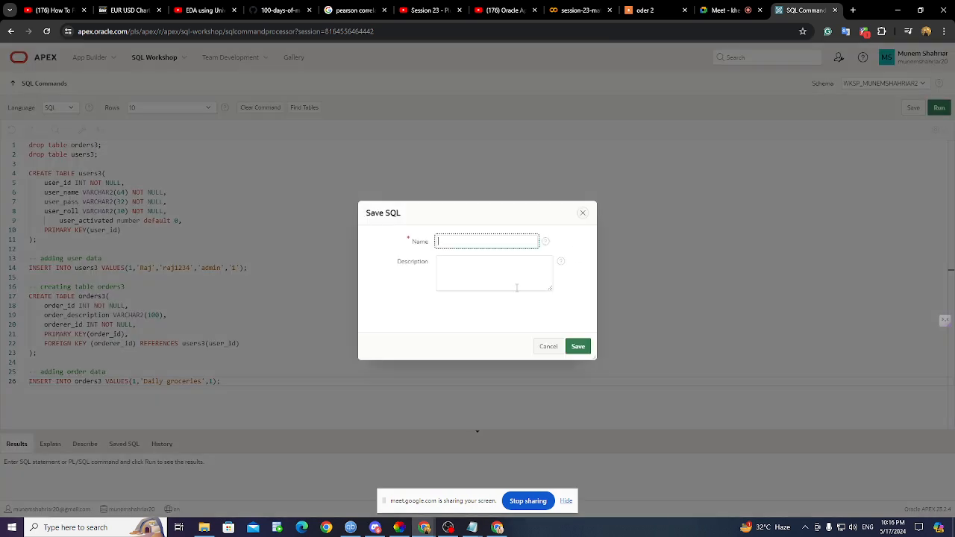
{"action": "type", "text": "new"}
{"action": "left_click", "coordinate": [578, 346]}
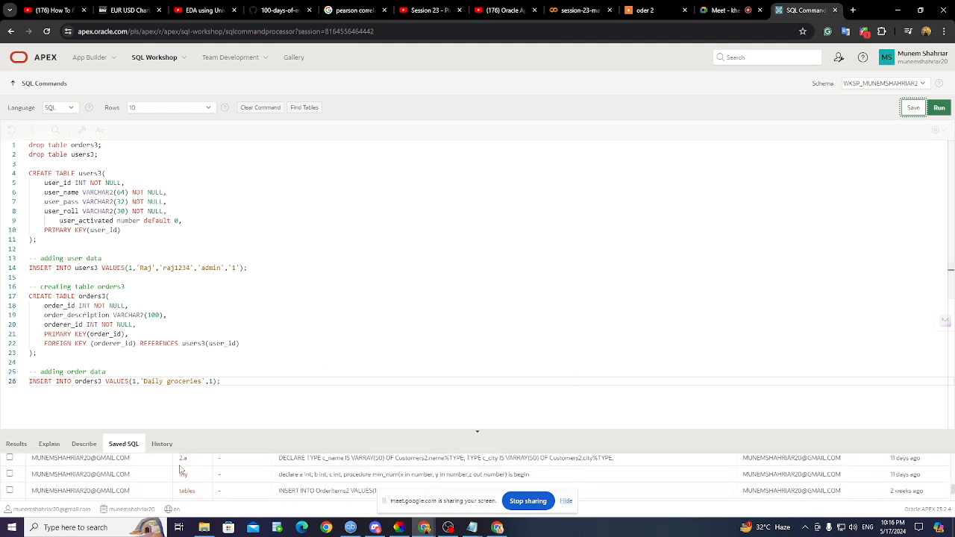
{"action": "left_click", "coordinate": [132, 446]}
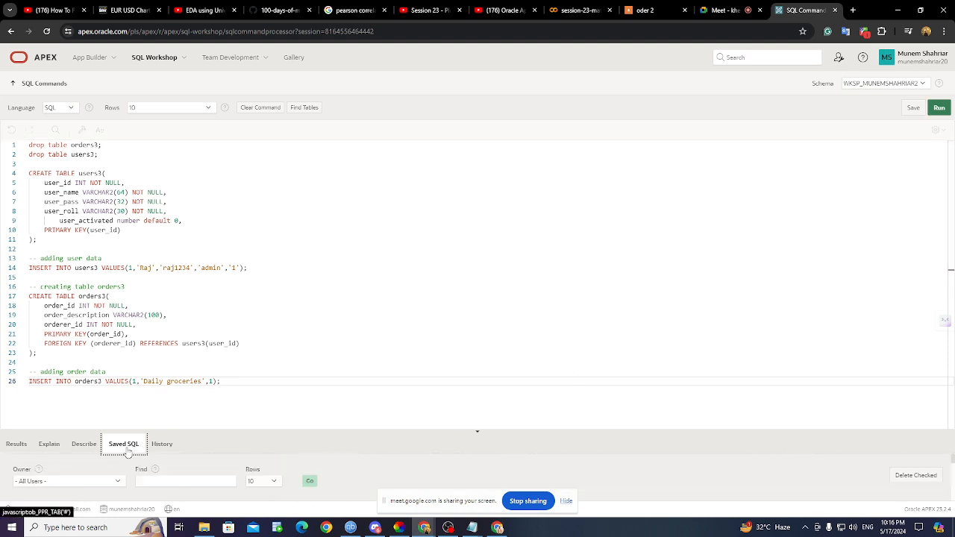
{"action": "scroll", "coordinate": [250, 477], "scroll_direction": "down", "scroll_amount": 2}
{"action": "scroll", "coordinate": [250, 478], "scroll_direction": "up", "scroll_amount": 2}
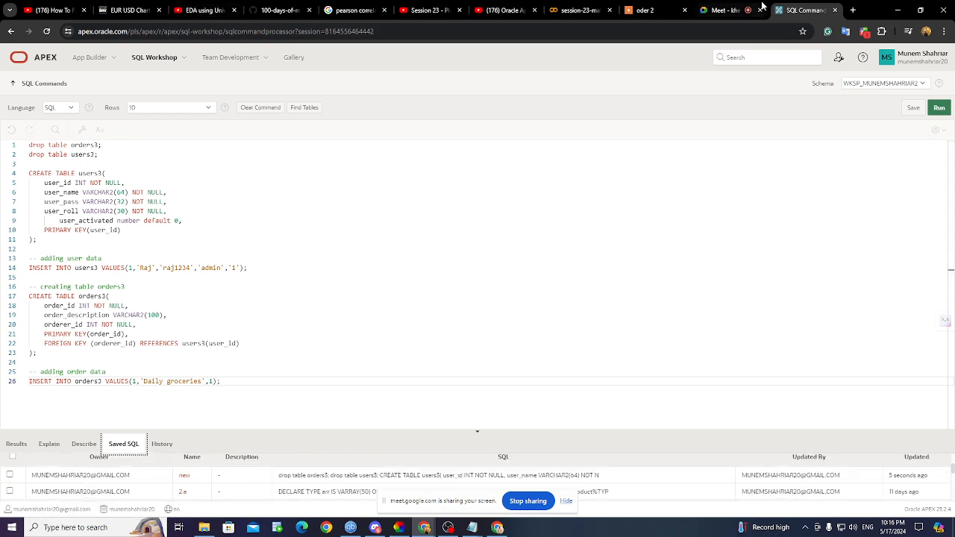
{"action": "left_click", "coordinate": [716, 12]}
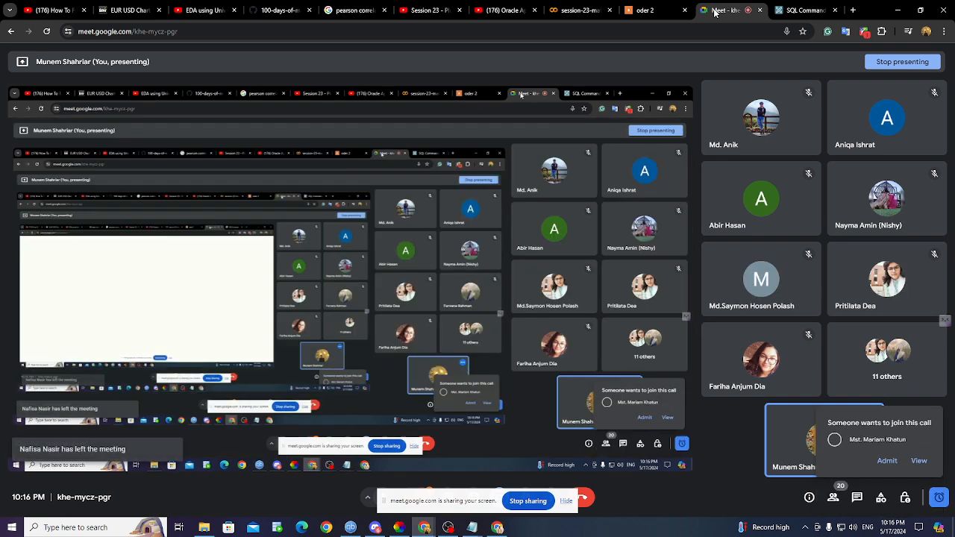
- Admit the waiting guest to the Meet call and go back to the SQL Commands editor
{"action": "left_click", "coordinate": [888, 463]}
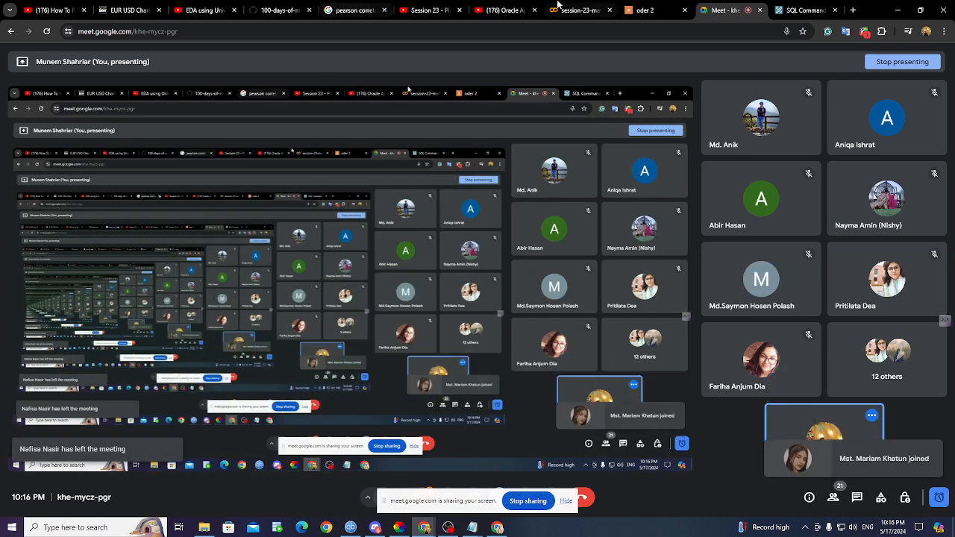
{"action": "left_click", "coordinate": [798, 10]}
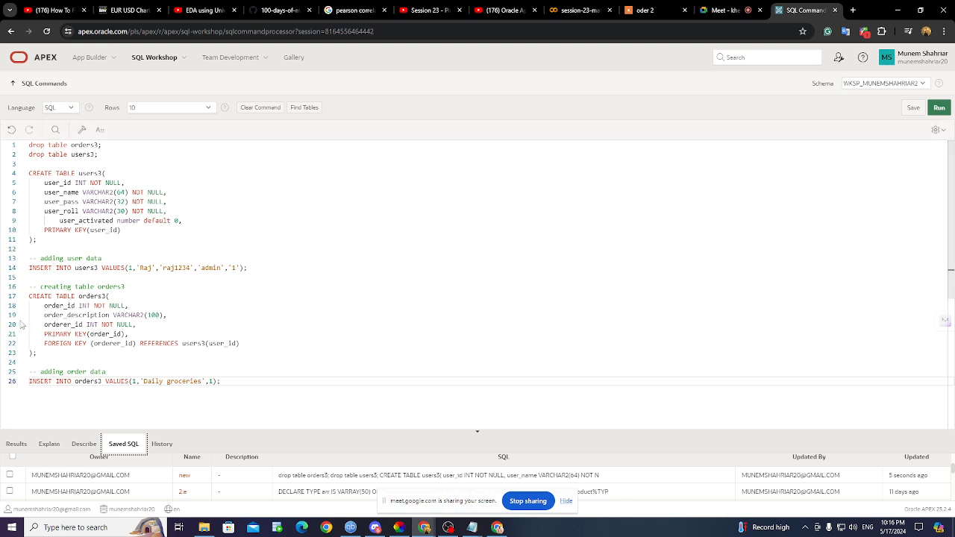
- Check the schema's tables in Table Finder and highlight the orders3 insert on line 26
{"action": "left_click_drag", "start_coordinate": [250, 267], "coordinate": [9, 269]}
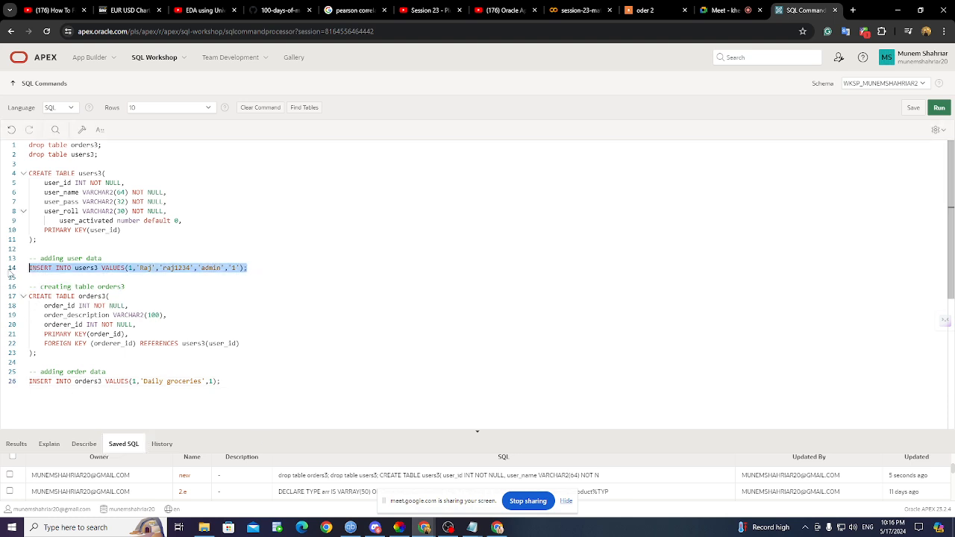
{"action": "left_click", "coordinate": [296, 109]}
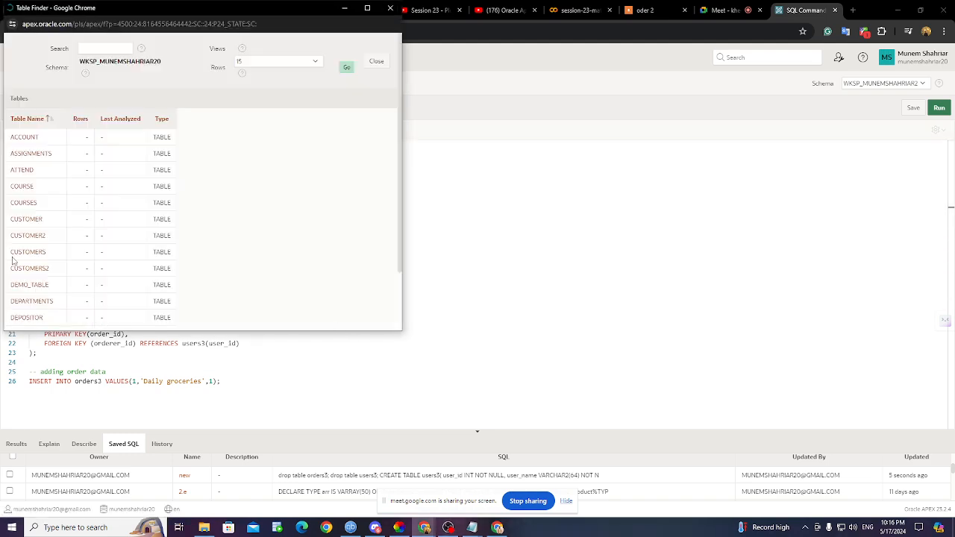
{"action": "scroll", "coordinate": [93, 260], "scroll_direction": "down", "scroll_amount": 2}
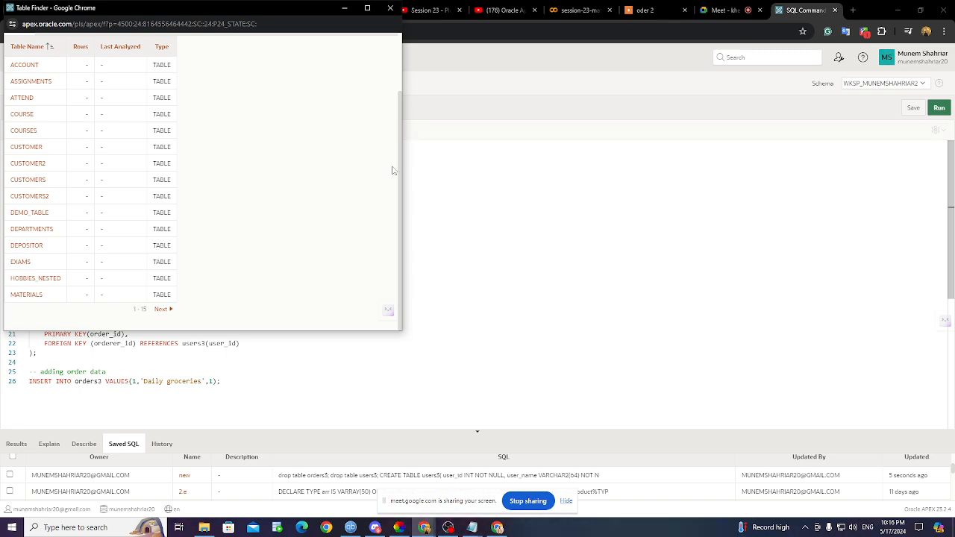
{"action": "left_click", "coordinate": [390, 8]}
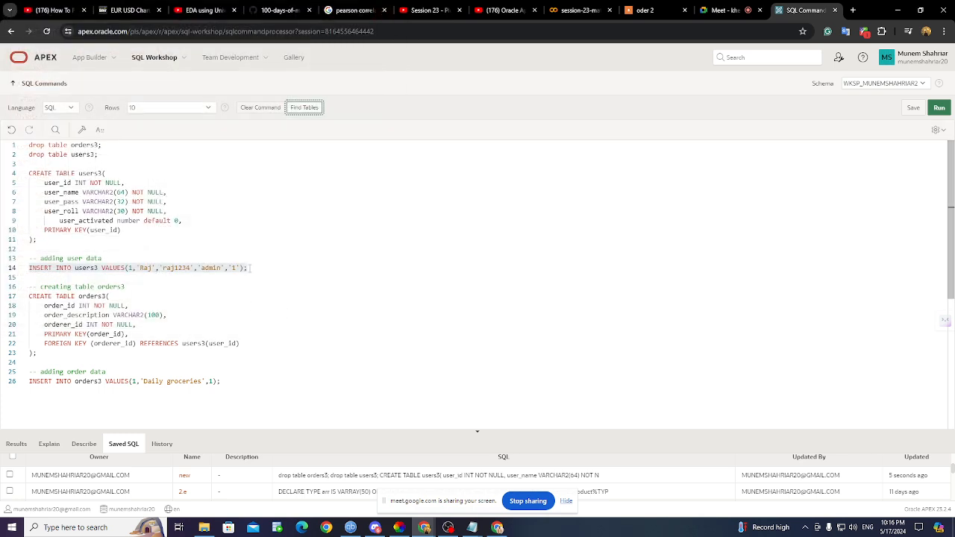
{"action": "left_click_drag", "start_coordinate": [249, 267], "coordinate": [22, 269]}
{"action": "scroll", "coordinate": [84, 278], "scroll_direction": "down", "scroll_amount": 2}
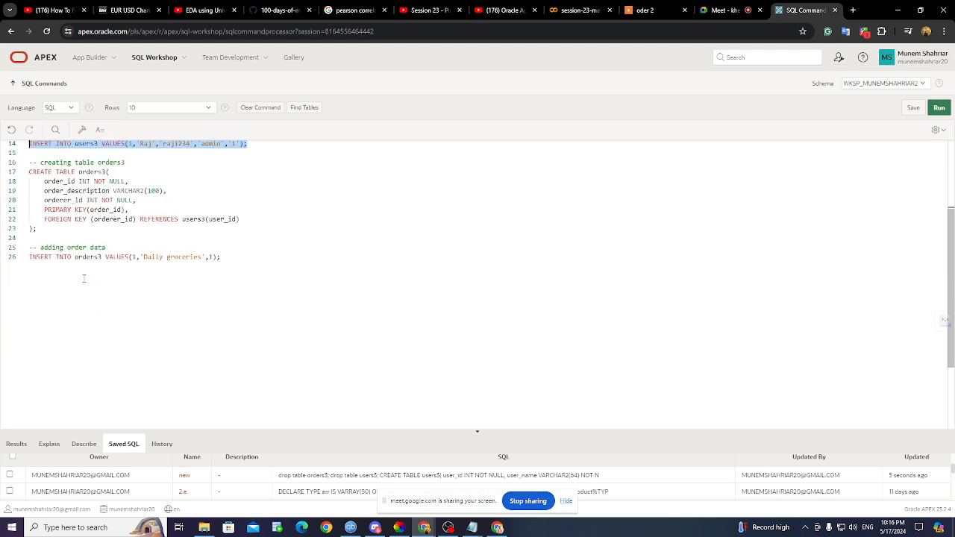
{"action": "left_click_drag", "start_coordinate": [222, 257], "coordinate": [29, 257]}
{"action": "scroll", "coordinate": [124, 287], "scroll_direction": "up", "scroll_amount": 2}
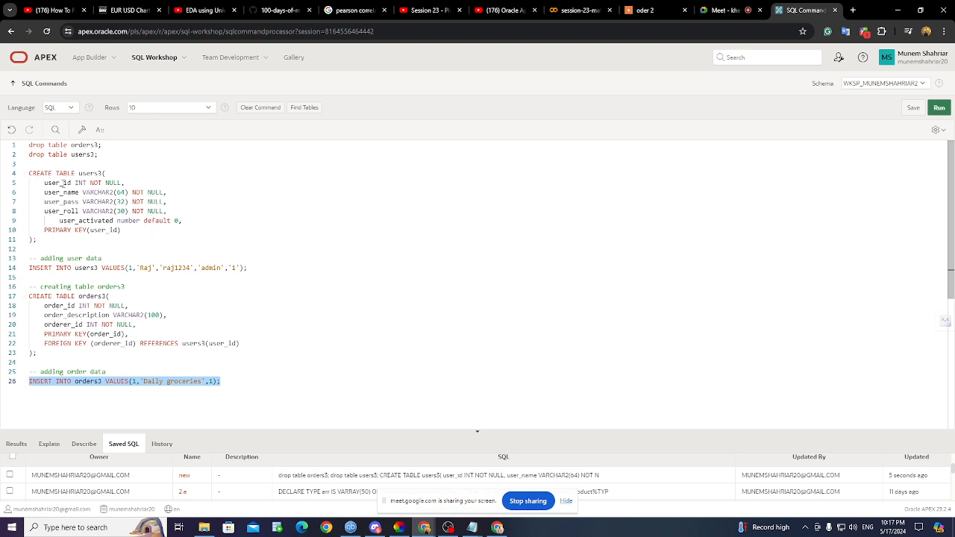
- Highlight the CREATE TABLE users3 block and its user_id, user_name and user_pass columns
{"action": "left_click_drag", "start_coordinate": [49, 239], "coordinate": [29, 173]}
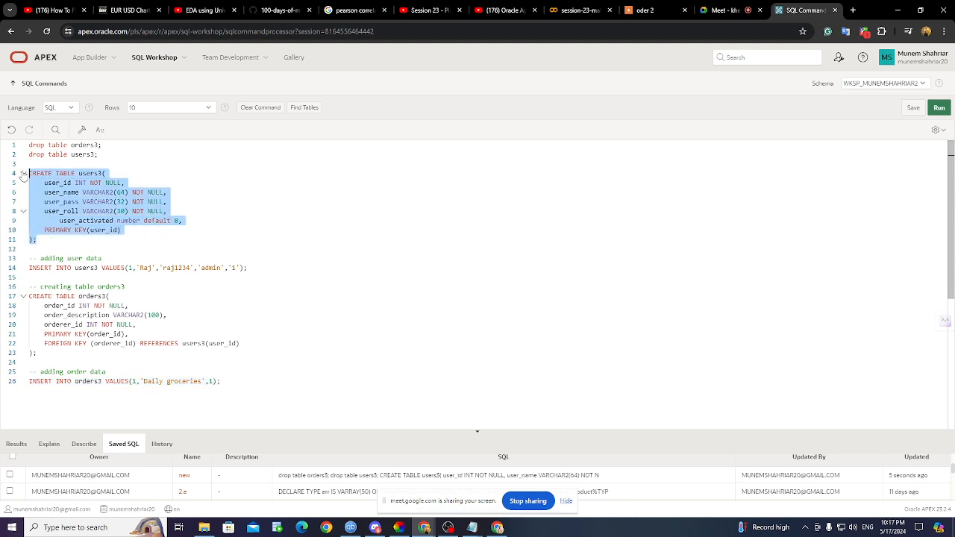
{"action": "left_click", "coordinate": [102, 171]}
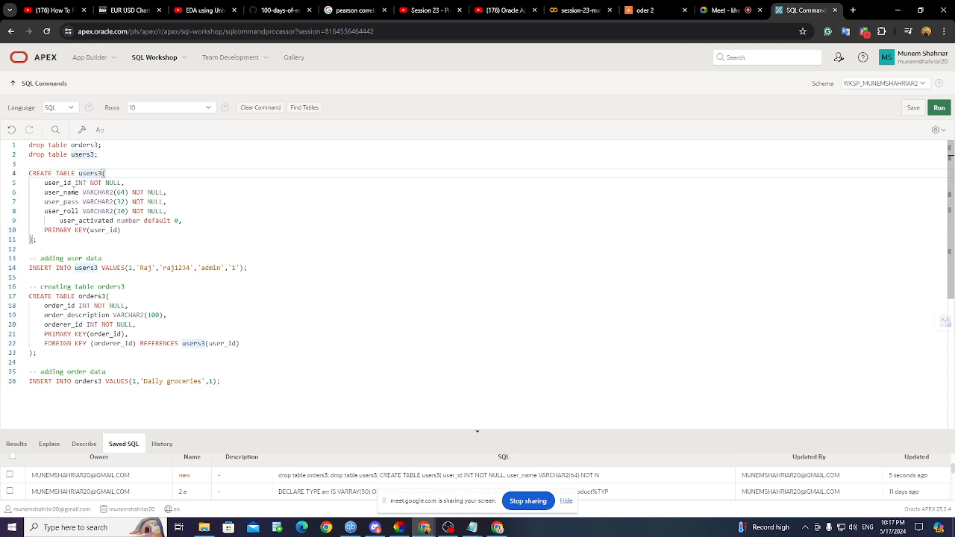
{"action": "double_click", "coordinate": [60, 183]}
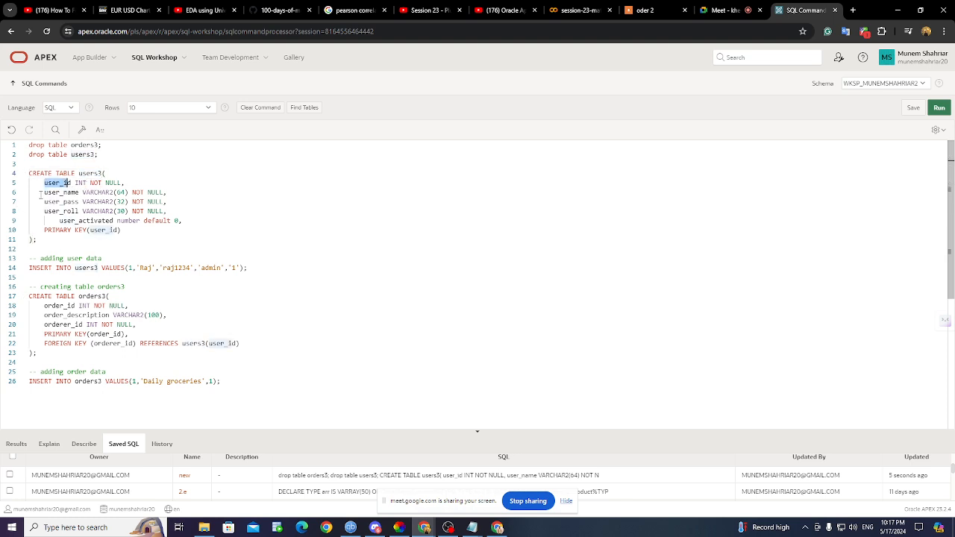
{"action": "left_click", "coordinate": [46, 192]}
{"action": "double_click", "coordinate": [60, 192]}
{"action": "left_click_drag", "start_coordinate": [45, 201], "coordinate": [77, 201]}
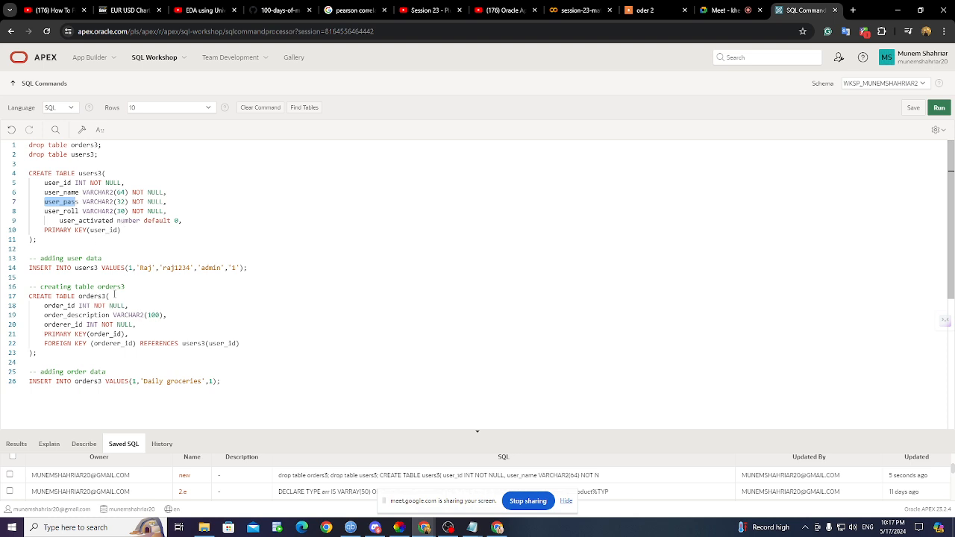
- Highlight the users3 insert, the order_id and order_description columns, and the orders3 insert
{"action": "scroll", "coordinate": [88, 240], "scroll_direction": "down", "scroll_amount": 1}
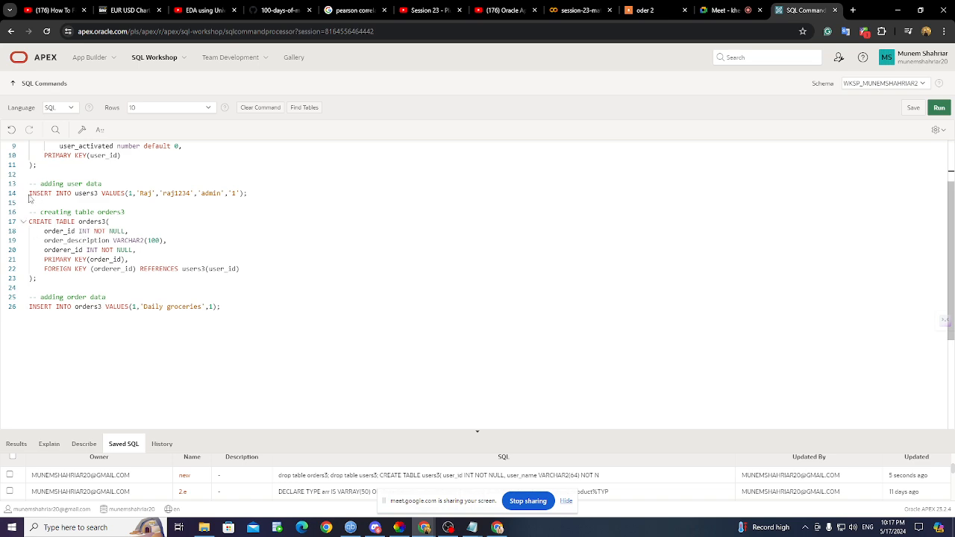
{"action": "left_click_drag", "start_coordinate": [34, 194], "coordinate": [176, 194]}
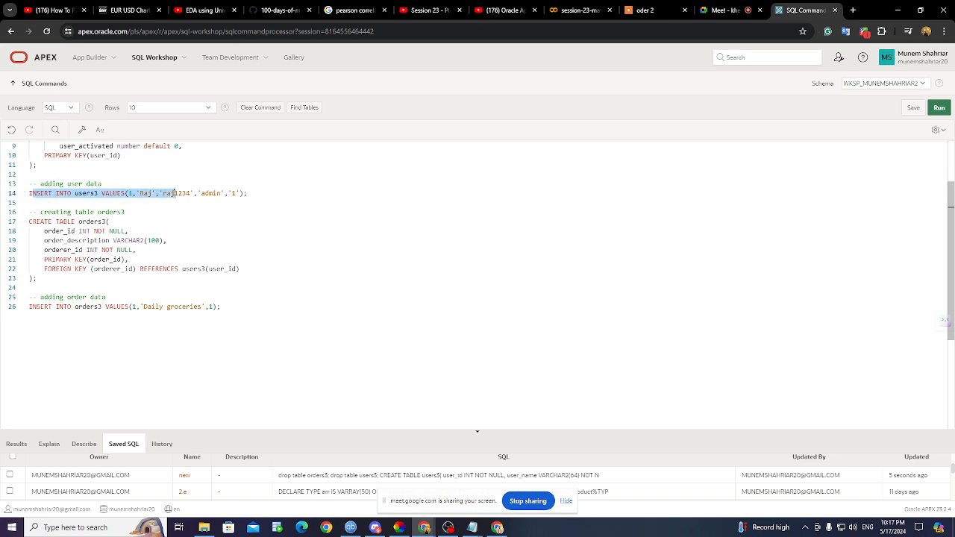
{"action": "left_click", "coordinate": [188, 195]}
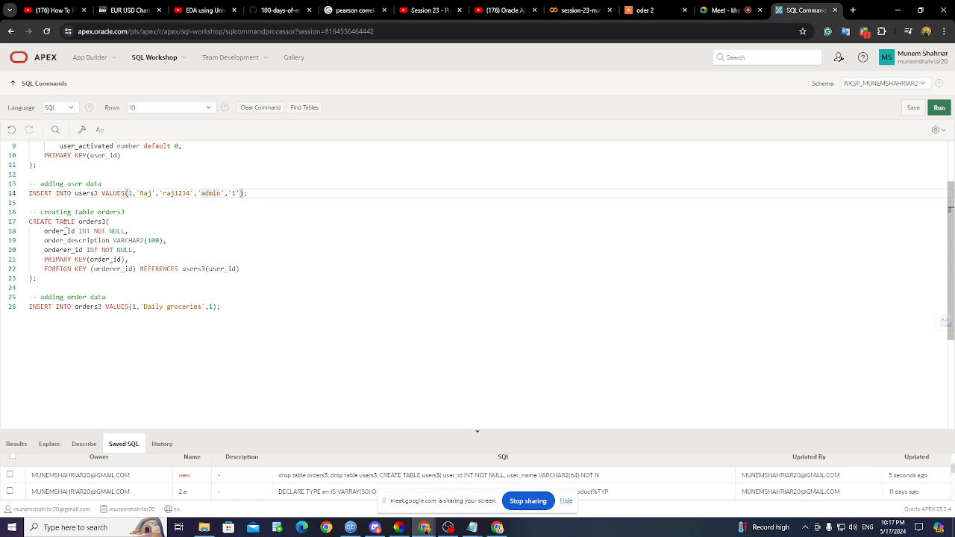
{"action": "double_click", "coordinate": [53, 231]}
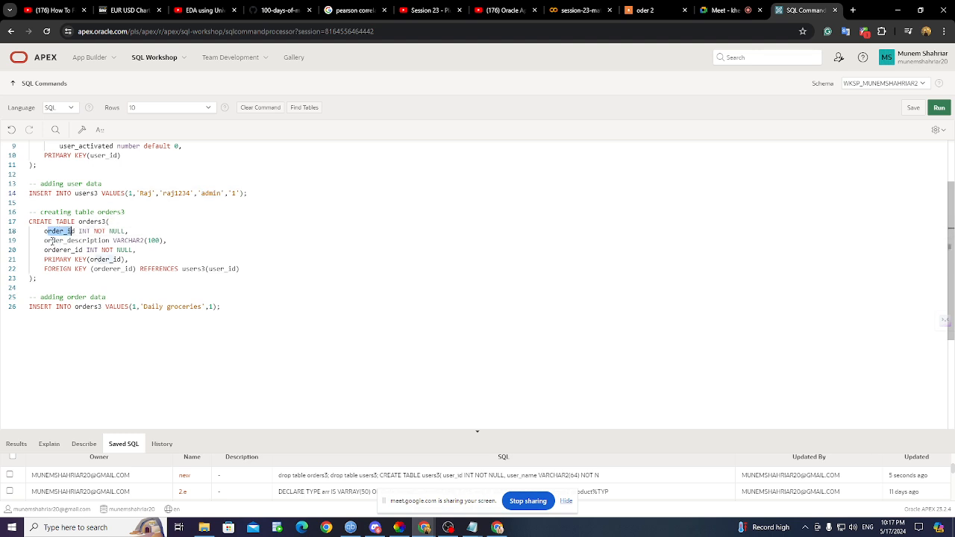
{"action": "left_click_drag", "start_coordinate": [46, 241], "coordinate": [99, 240]}
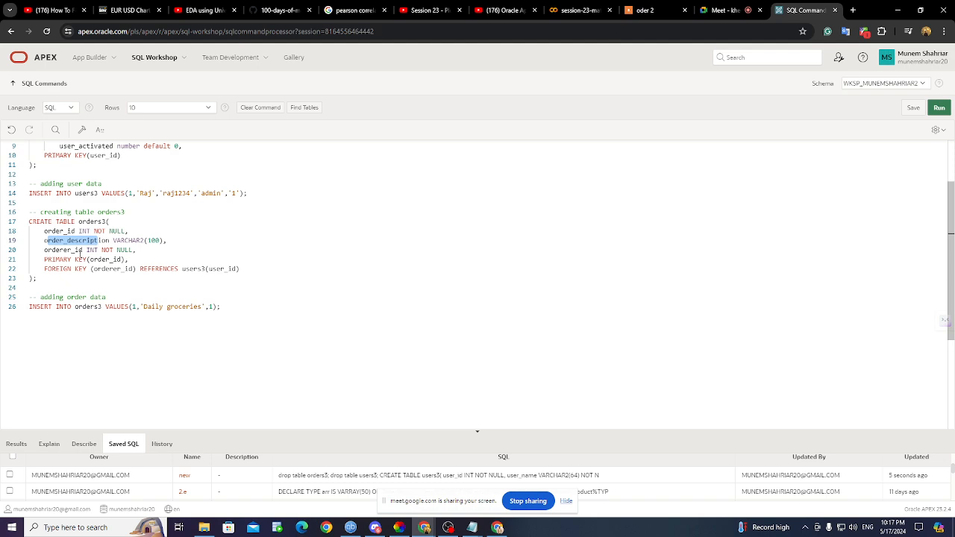
{"action": "scroll", "coordinate": [191, 277], "scroll_direction": "up", "scroll_amount": 2}
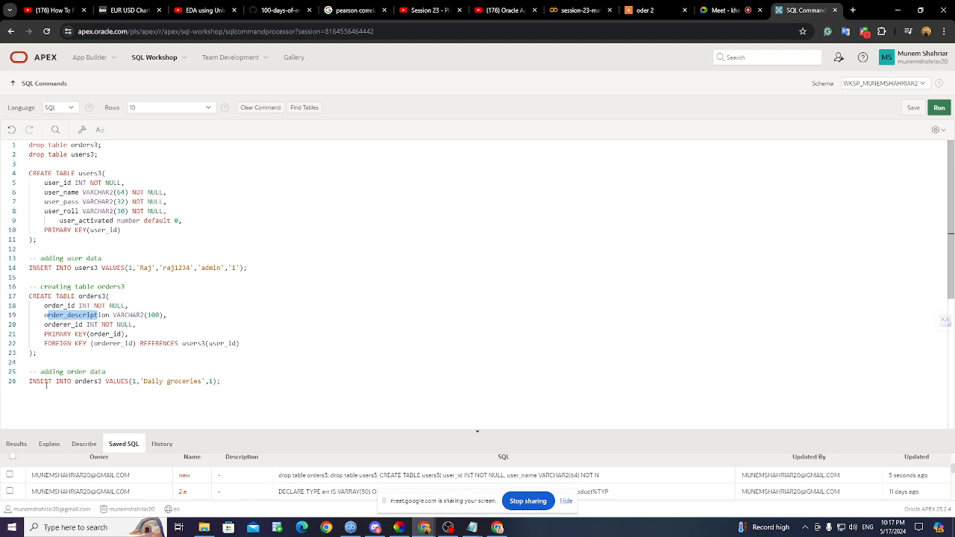
{"action": "left_click_drag", "start_coordinate": [33, 382], "coordinate": [222, 381]}
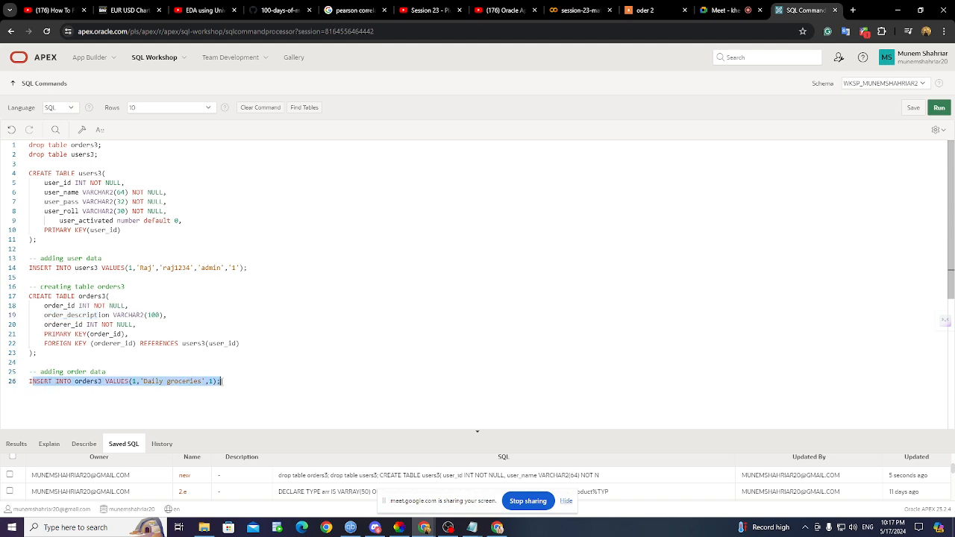
{"action": "left_click", "coordinate": [729, 10]}
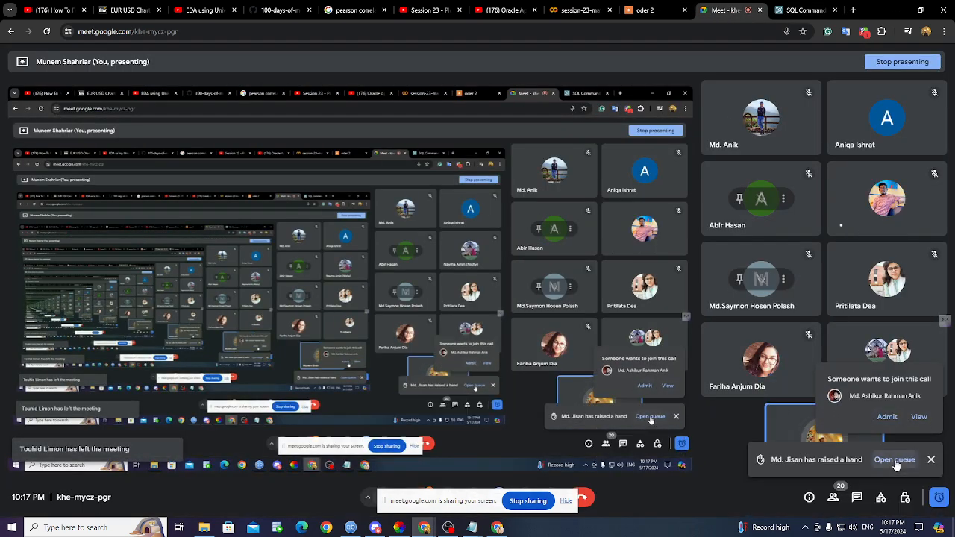
- Admit the queued participant through the Meet People panel, then return to SQL Commands
{"action": "left_click", "coordinate": [897, 460]}
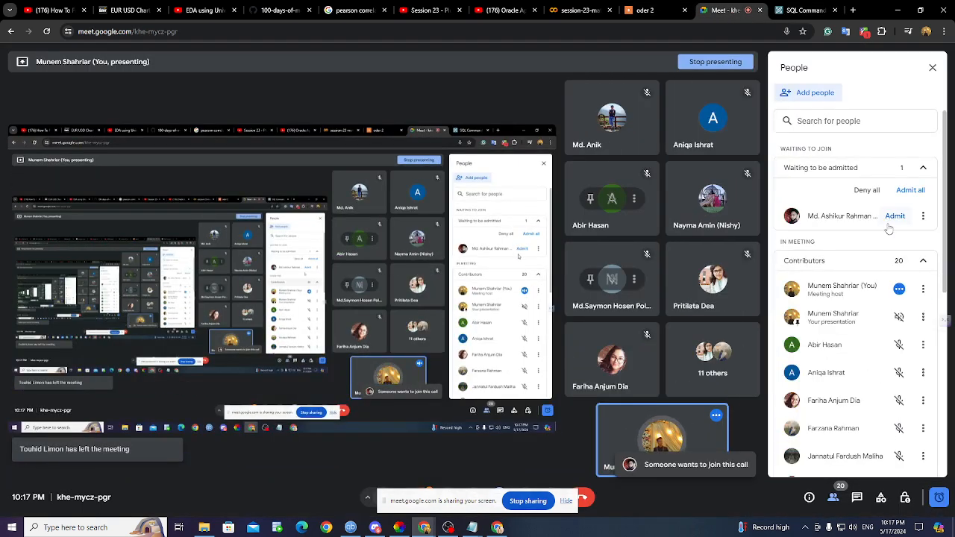
{"action": "left_click", "coordinate": [902, 192]}
{"action": "left_click", "coordinate": [932, 67]}
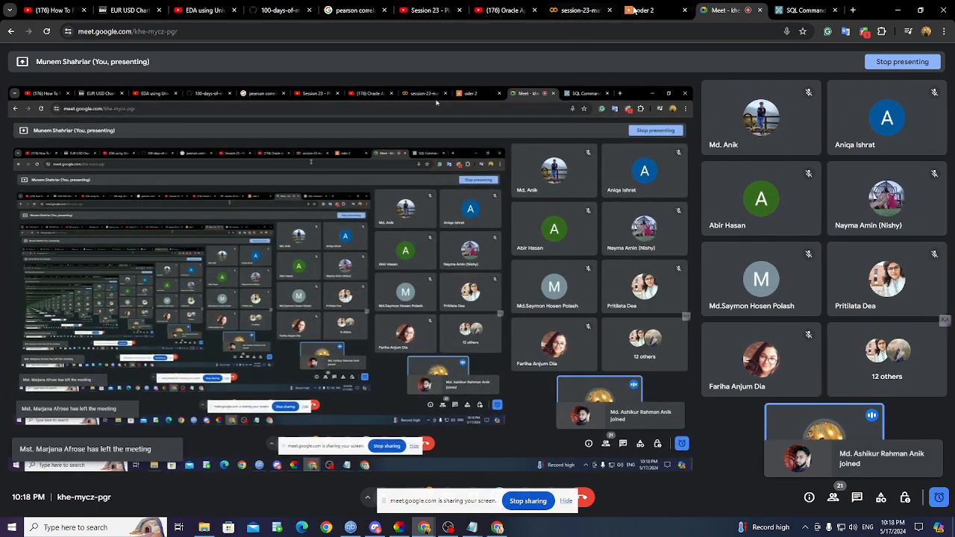
{"action": "left_click", "coordinate": [805, 10]}
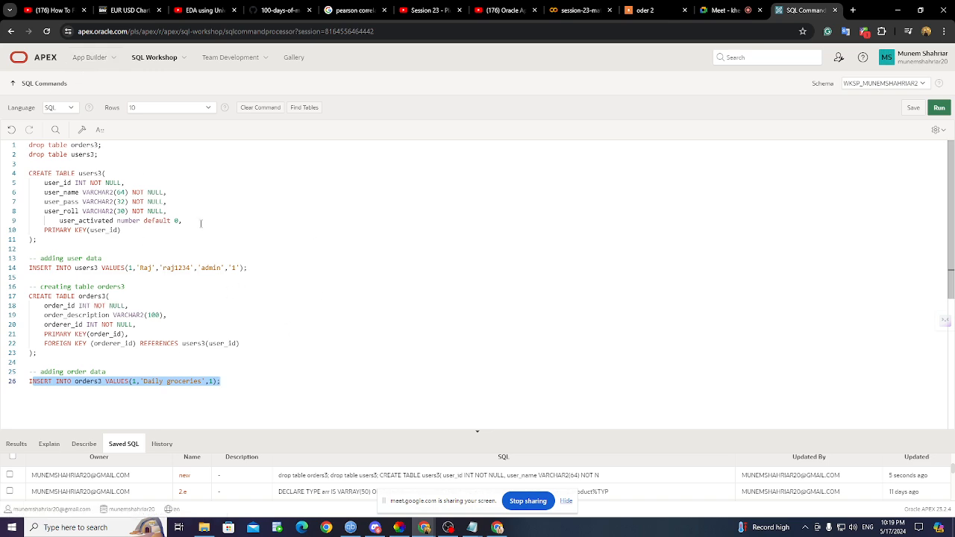
- Return to App Builder to list the six applications, including InsightBurst and University
{"action": "left_click", "coordinate": [96, 64]}
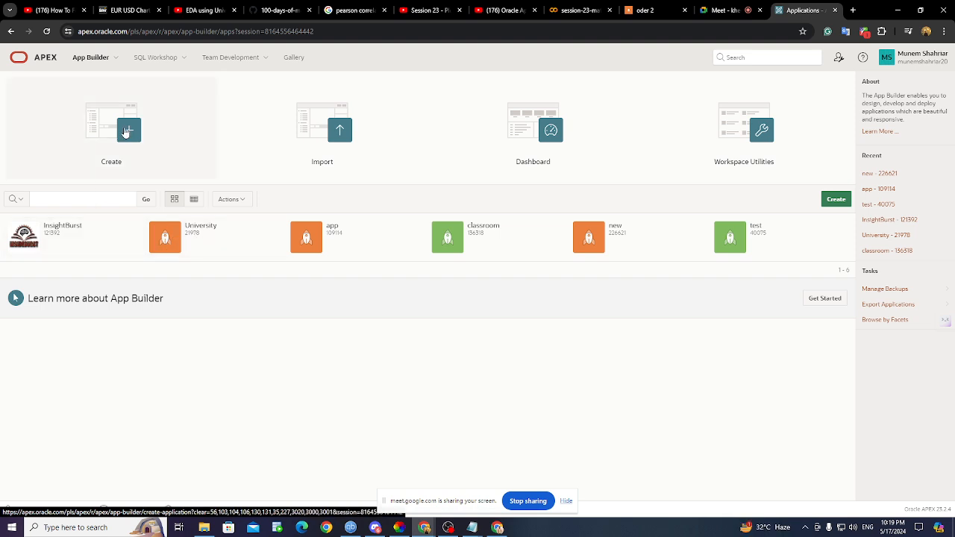
- Create application section_6 (ID 226644) with its default Global, Home and Login pages
{"action": "left_click", "coordinate": [126, 132]}
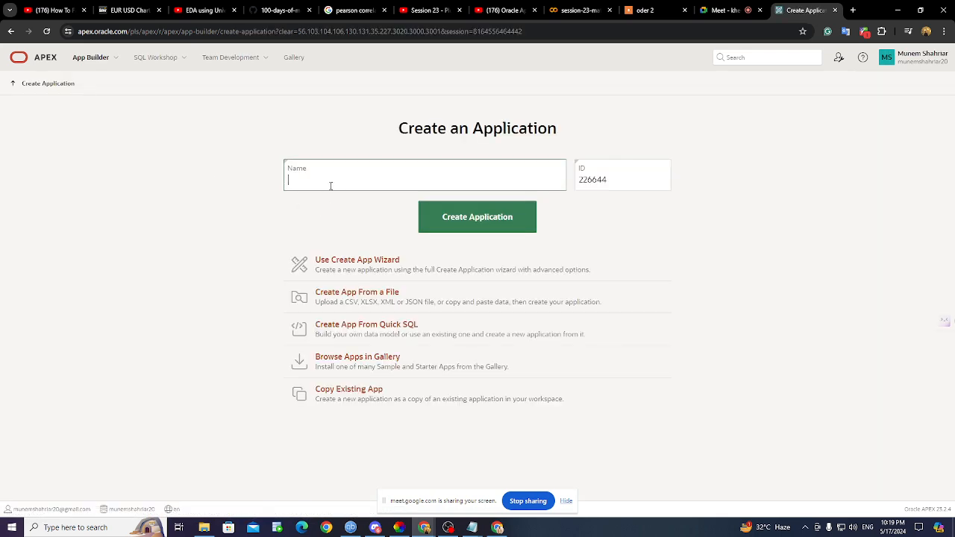
{"action": "type", "text": "section_6"}
{"action": "left_click", "coordinate": [728, 12]}
{"action": "left_click", "coordinate": [888, 461]}
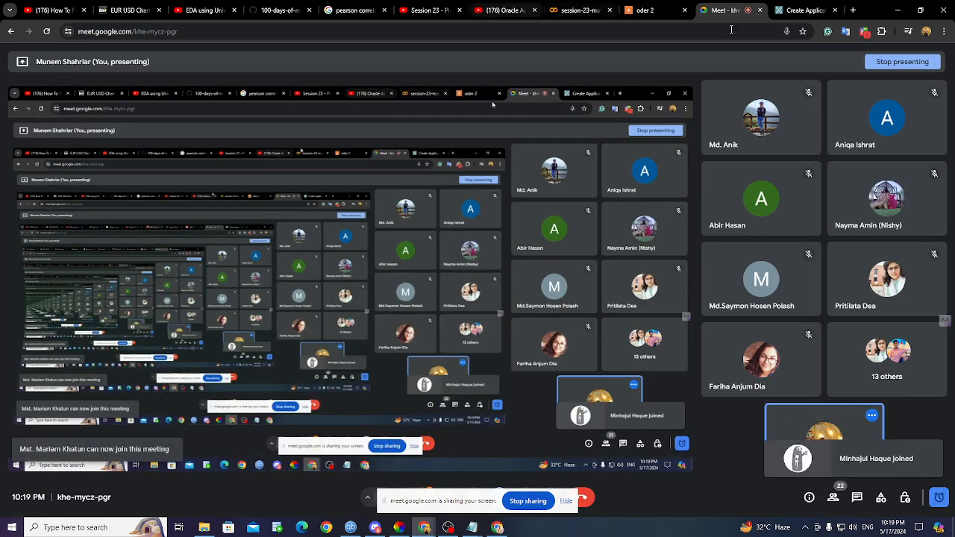
{"action": "left_click", "coordinate": [805, 10]}
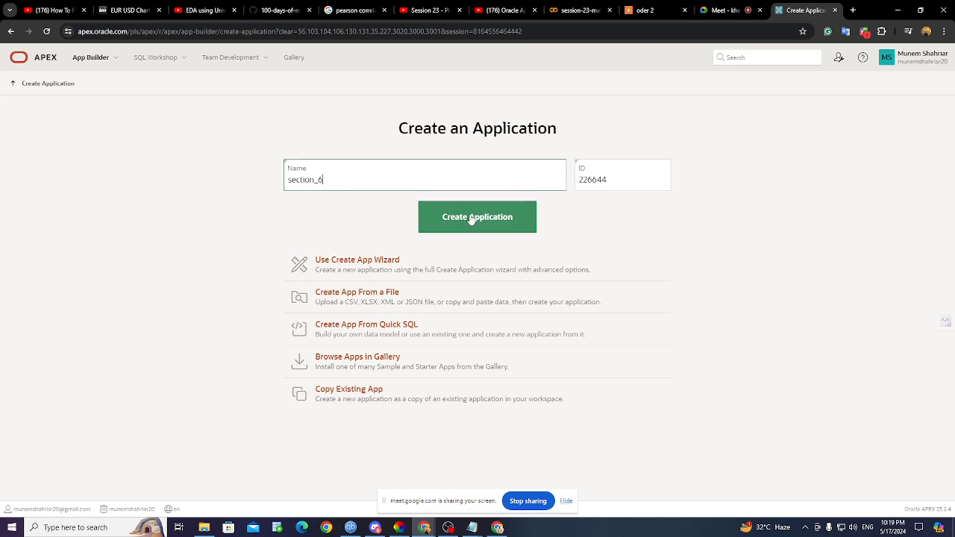
{"action": "left_click", "coordinate": [471, 218]}
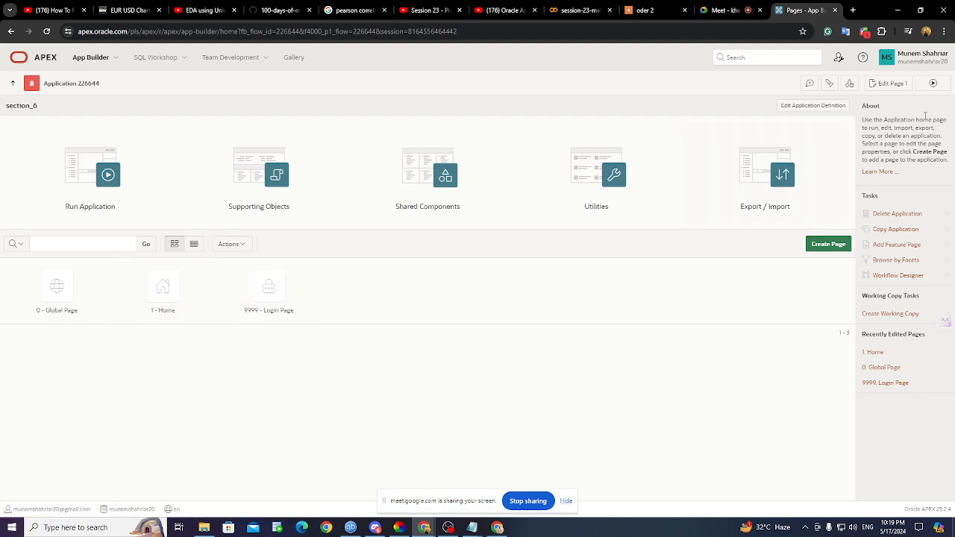
- Run section_6 in a new tab, sign in, toggle its menu, then return to the builder
{"action": "left_click", "coordinate": [933, 84]}
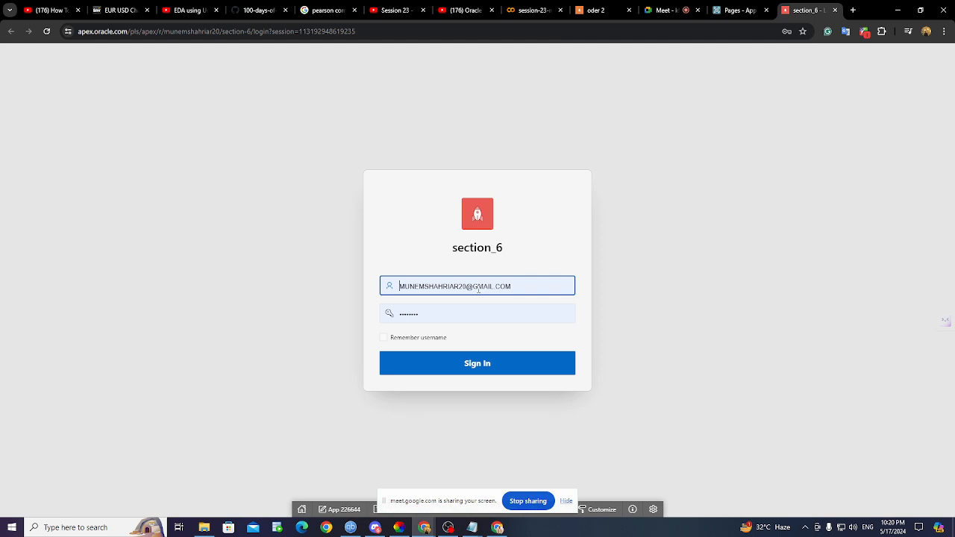
{"action": "left_click", "coordinate": [437, 364]}
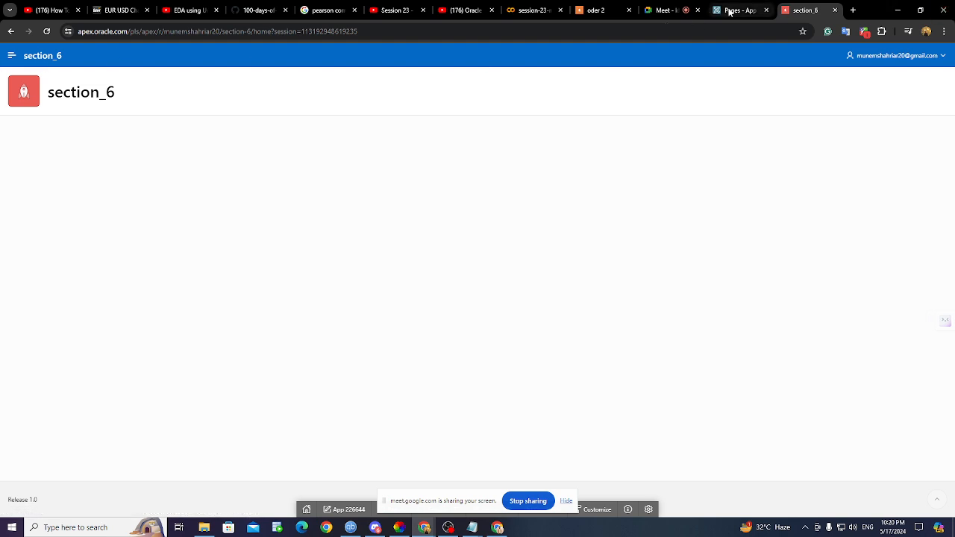
{"action": "left_click", "coordinate": [11, 56]}
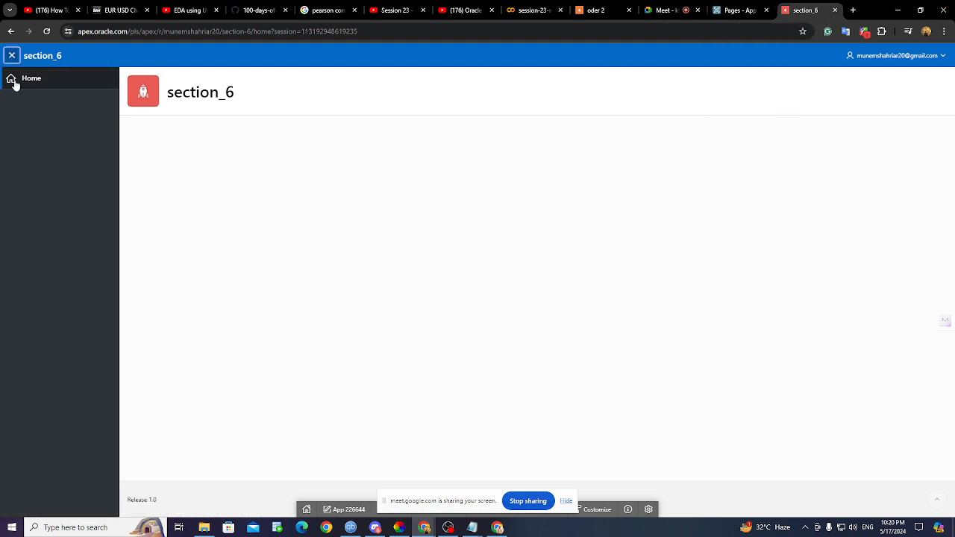
{"action": "left_click", "coordinate": [9, 57]}
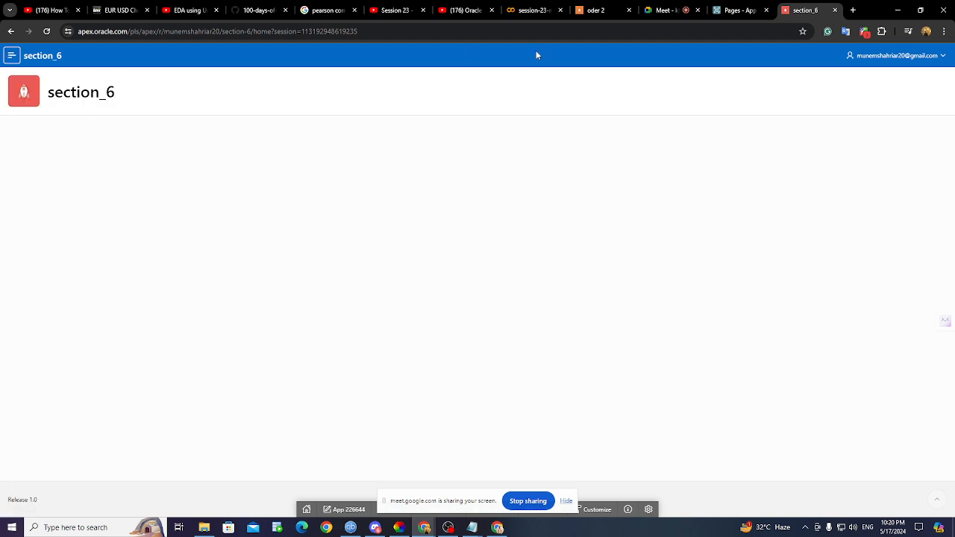
{"action": "left_click", "coordinate": [717, 11]}
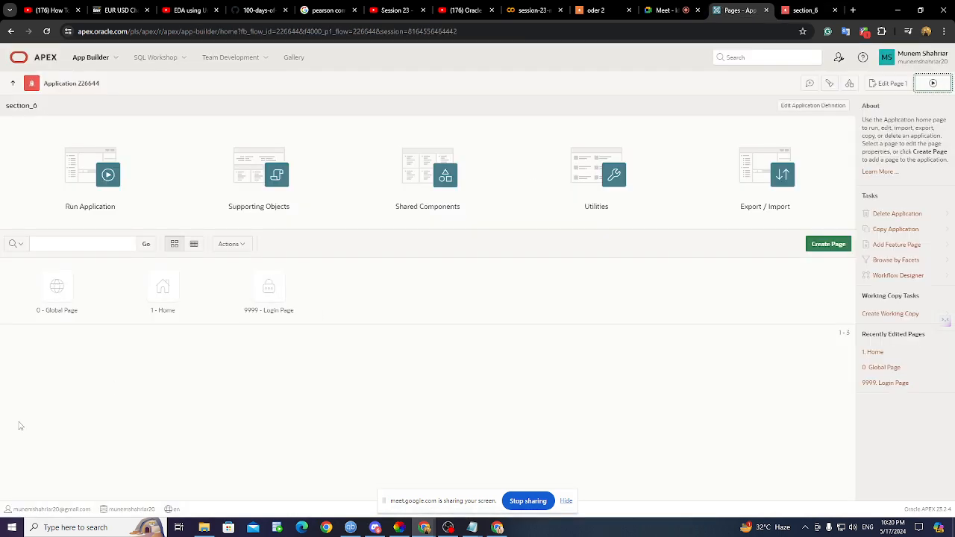
- Open the Home page in Page Designer, go back to the page list, and start Create Page
{"action": "left_click", "coordinate": [165, 291]}
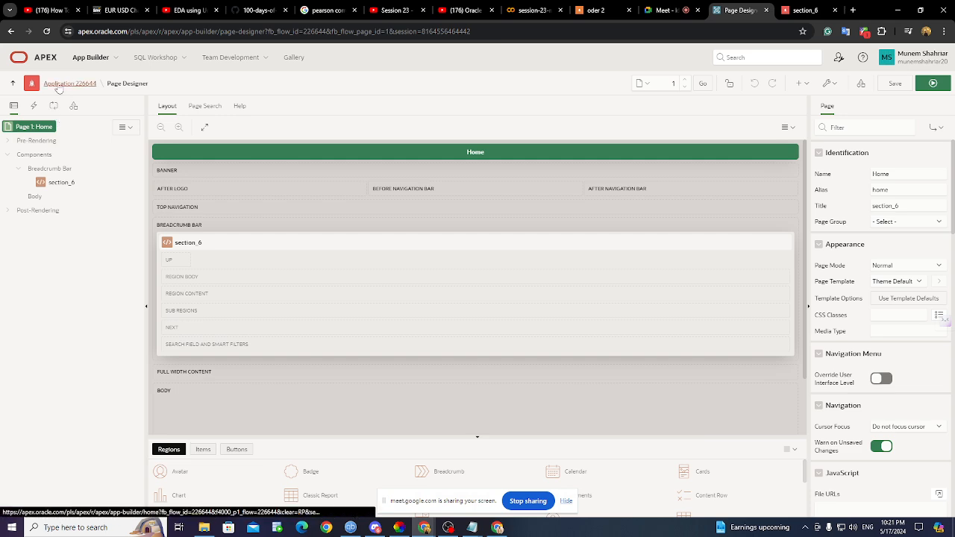
{"action": "left_click", "coordinate": [59, 86]}
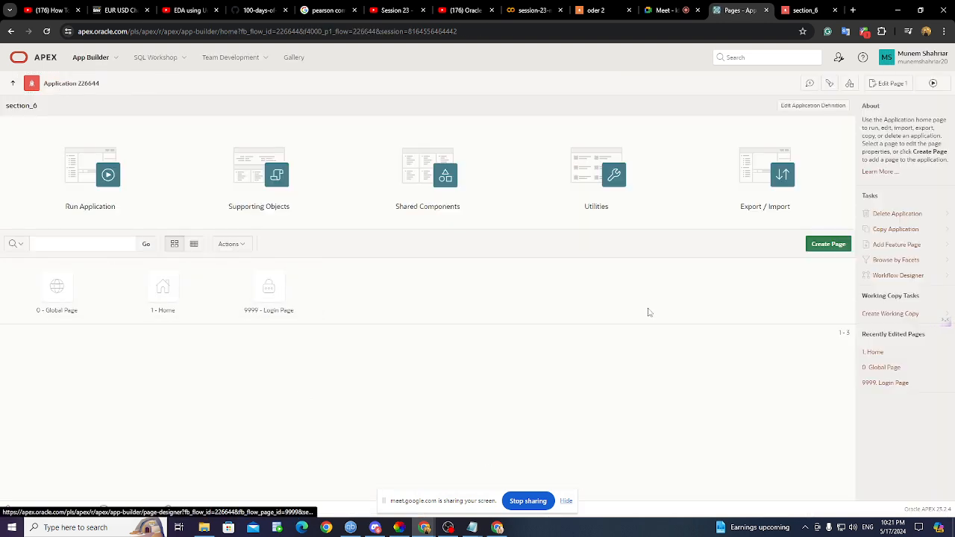
{"action": "left_click", "coordinate": [827, 245]}
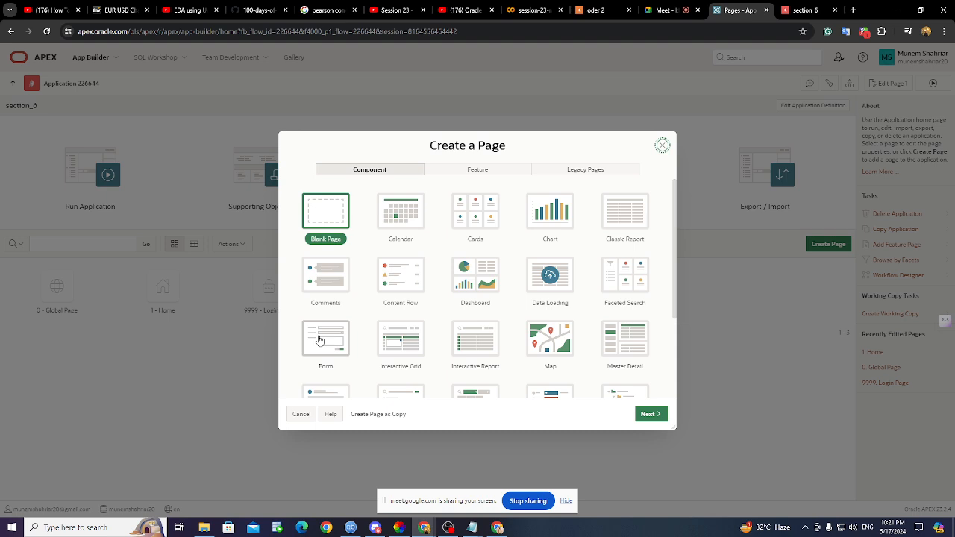
- Choose Form as the new page type and continue to the page definition step
{"action": "left_click", "coordinate": [319, 340]}
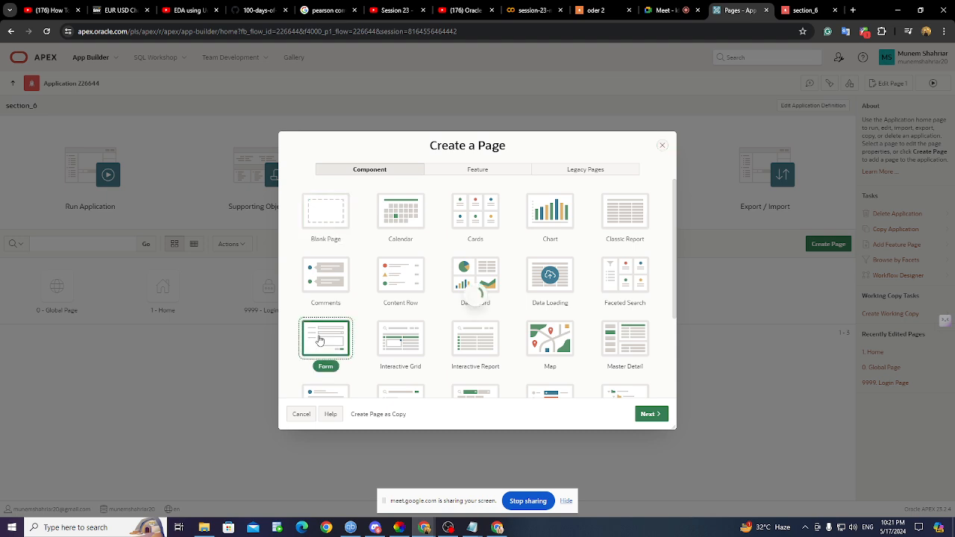
{"action": "left_click", "coordinate": [645, 415]}
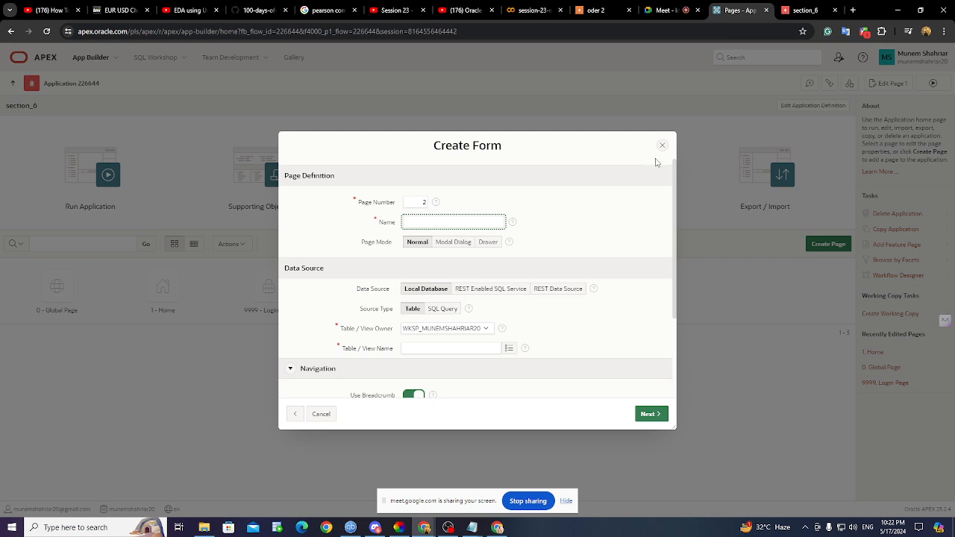
{"action": "left_click", "coordinate": [821, 11]}
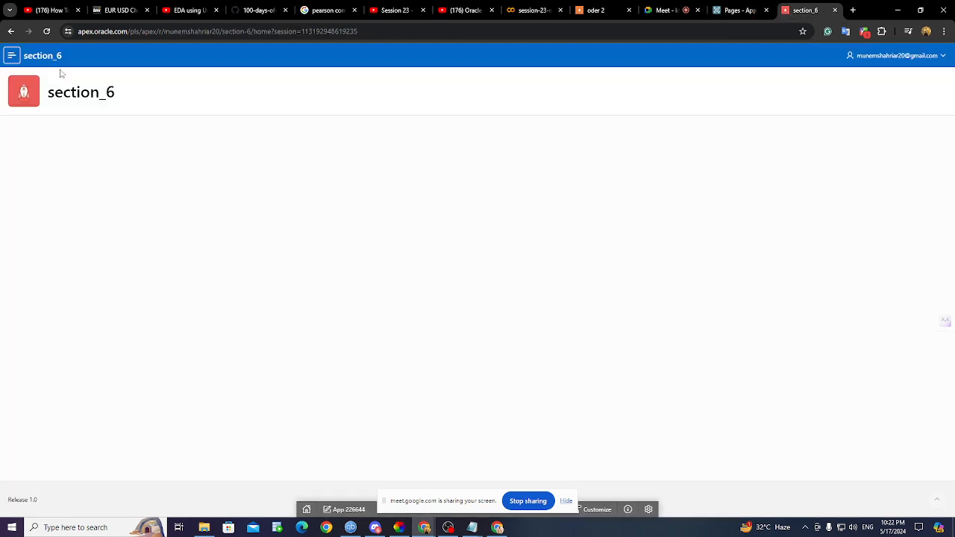
{"action": "left_click", "coordinate": [12, 56]}
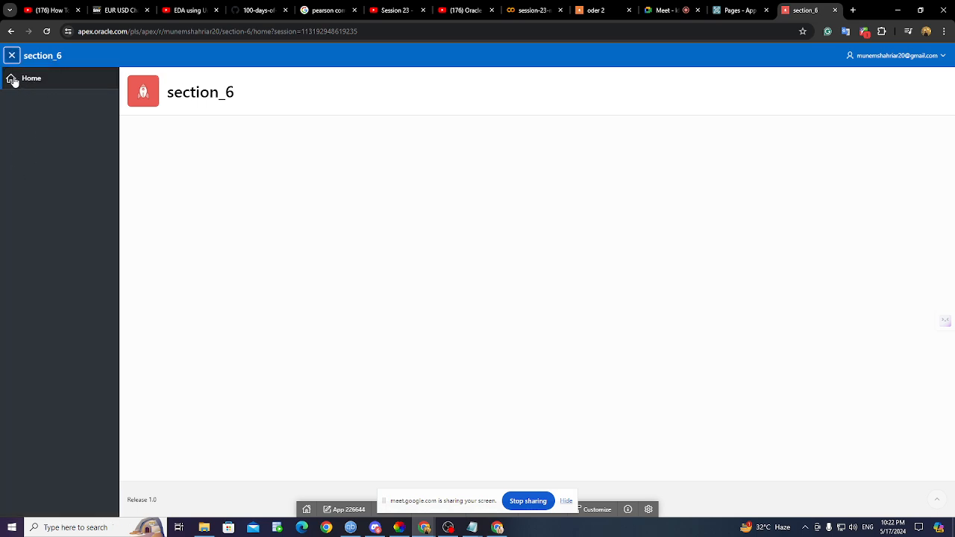
{"action": "left_click", "coordinate": [743, 11]}
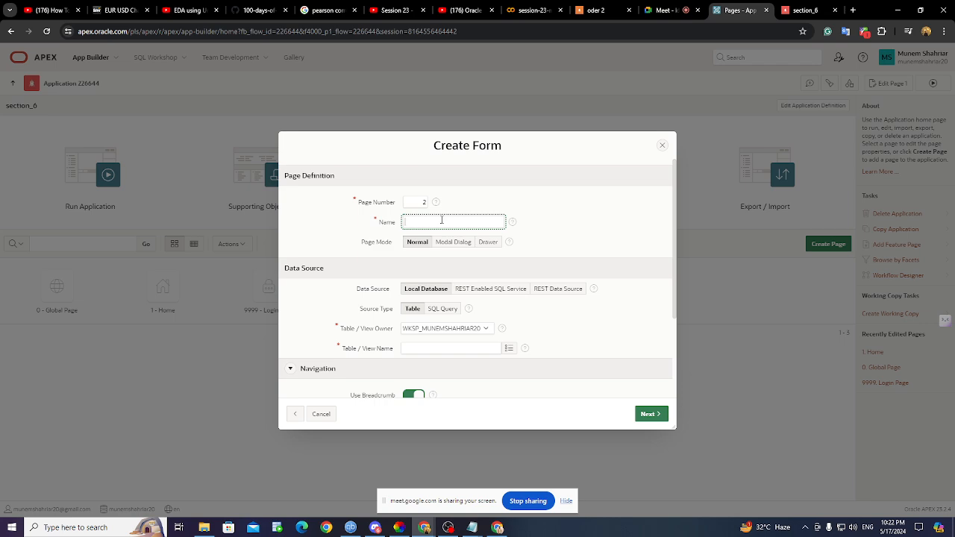
- Name the new page 2 'oder form', keeping the Local Database table source
{"action": "left_click", "coordinate": [441, 221]}
{"action": "type", "text": "oder form"}
{"action": "scroll", "coordinate": [471, 292], "scroll_direction": "down", "scroll_amount": 2}
{"action": "scroll", "coordinate": [365, 269], "scroll_direction": "up", "scroll_amount": 2}
{"action": "scroll", "coordinate": [438, 250], "scroll_direction": "down", "scroll_amount": 1}
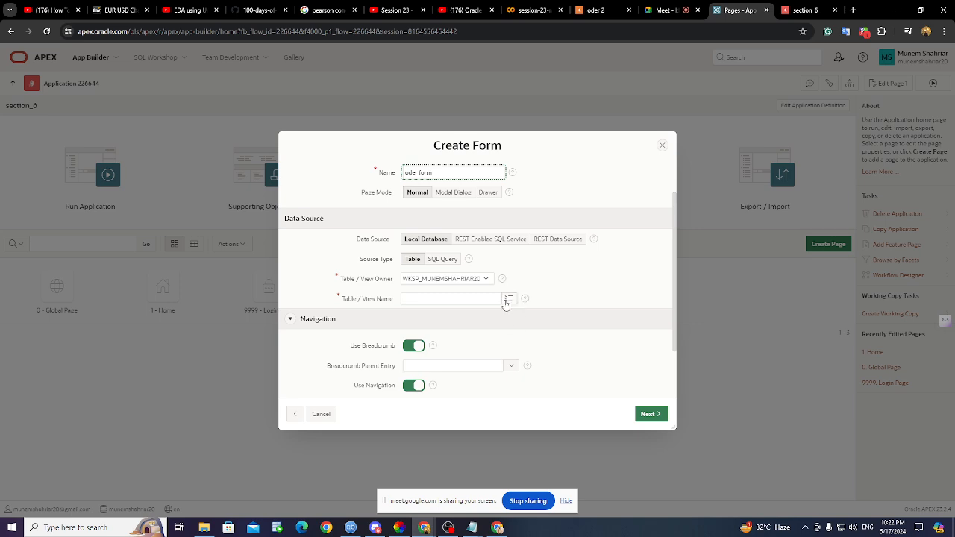
- Select ORDERS3 as the form's source table
{"action": "left_click", "coordinate": [508, 299]}
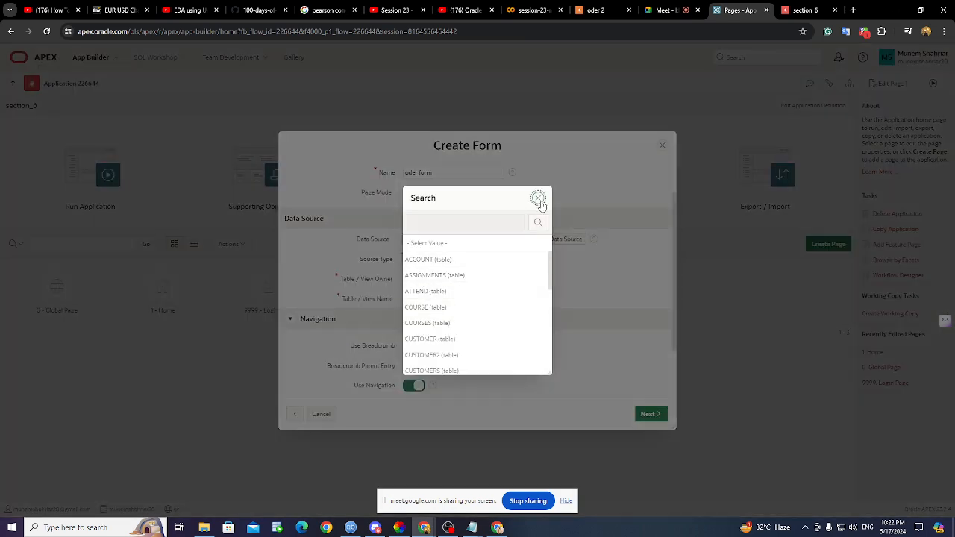
{"action": "left_click", "coordinate": [537, 197]}
{"action": "left_click", "coordinate": [511, 301]}
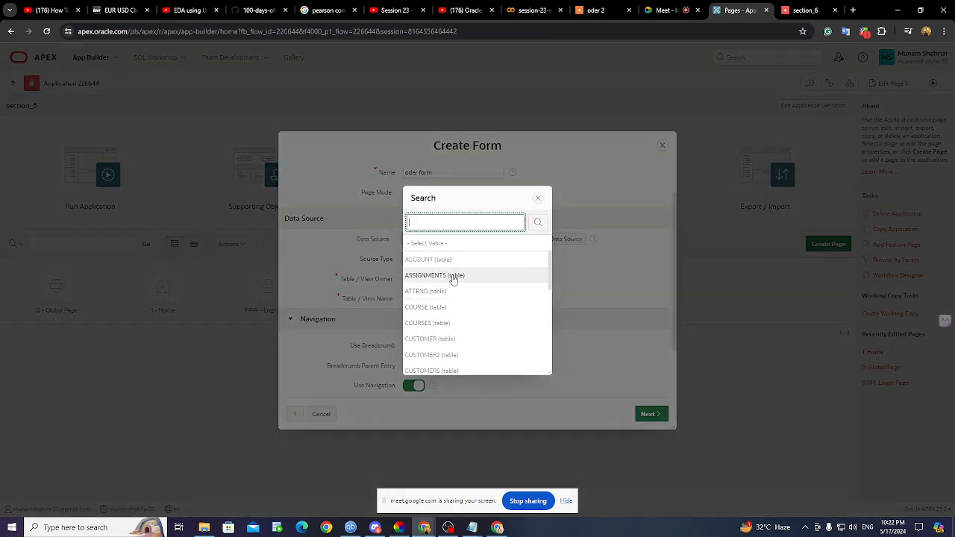
{"action": "scroll", "coordinate": [449, 280], "scroll_direction": "down", "scroll_amount": 8}
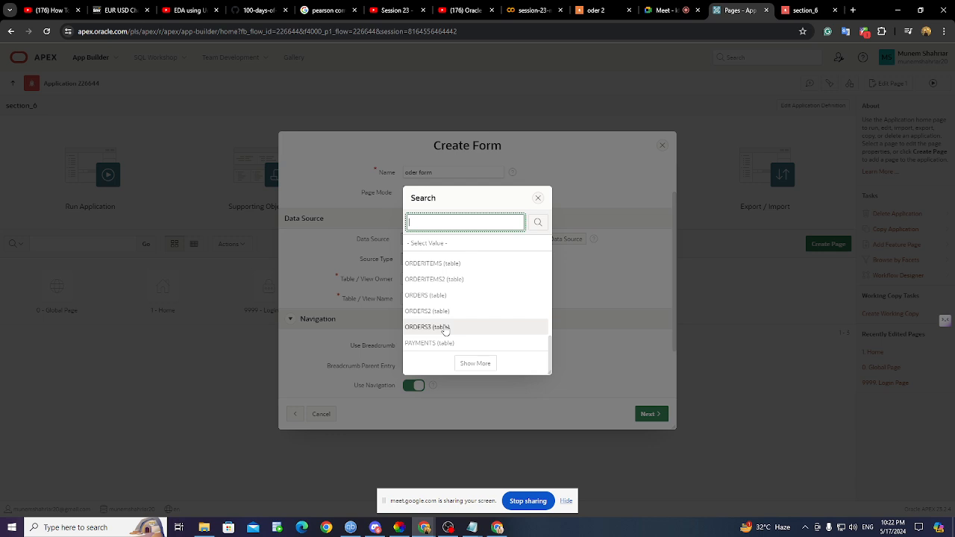
{"action": "left_click", "coordinate": [446, 329]}
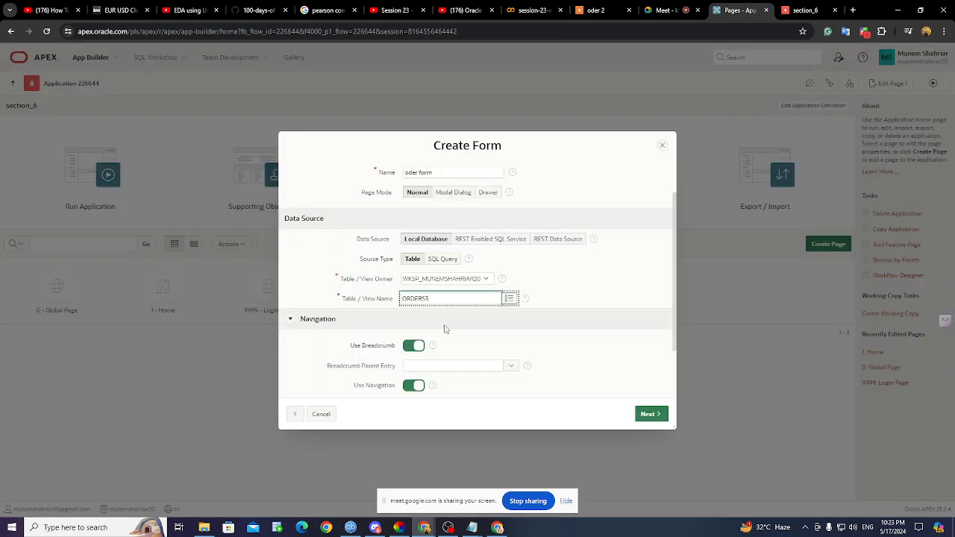
{"action": "scroll", "coordinate": [460, 320], "scroll_direction": "down", "scroll_amount": 1}
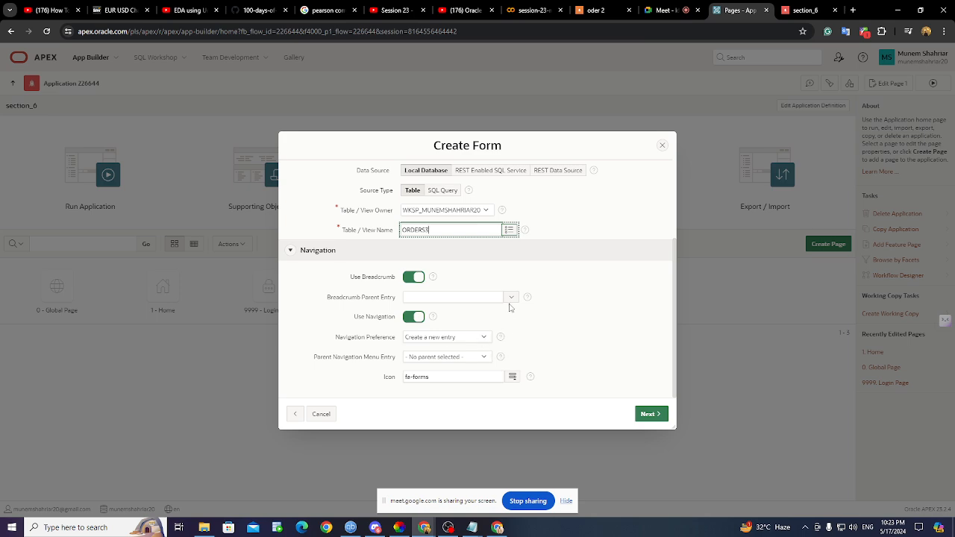
- Set the breadcrumb parent entry to Home (Page 1)
{"action": "left_click", "coordinate": [512, 298]}
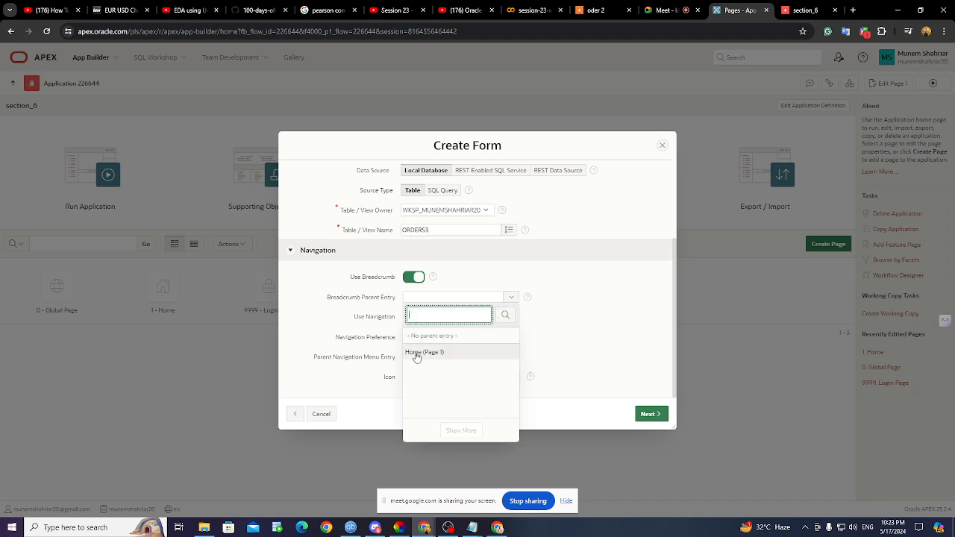
{"action": "left_click", "coordinate": [417, 353]}
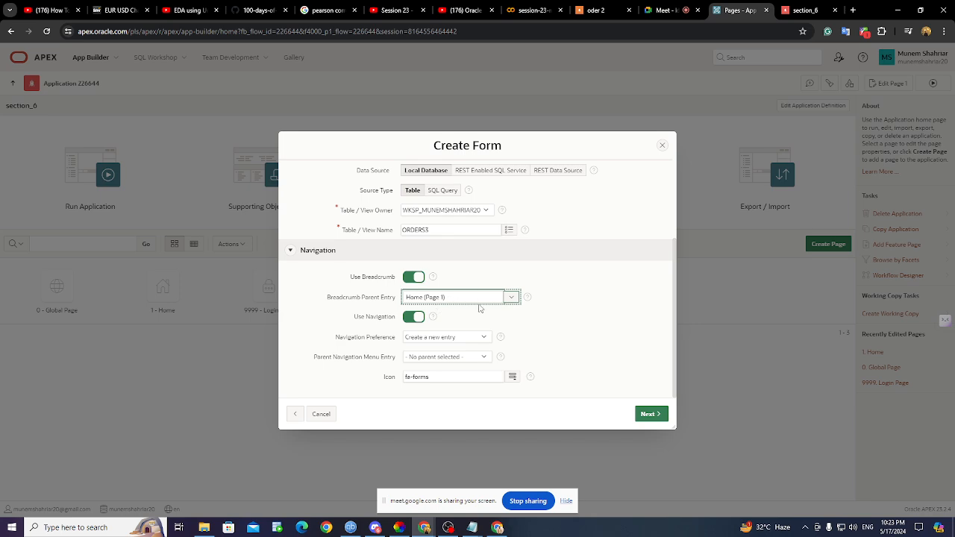
{"action": "scroll", "coordinate": [459, 299], "scroll_direction": "up", "scroll_amount": 3}
{"action": "scroll", "coordinate": [629, 251], "scroll_direction": "down", "scroll_amount": 3}
- Keep 'Create a new entry' navigation and ORDER_ID as primary key, and create page 2
{"action": "left_click", "coordinate": [470, 341]}
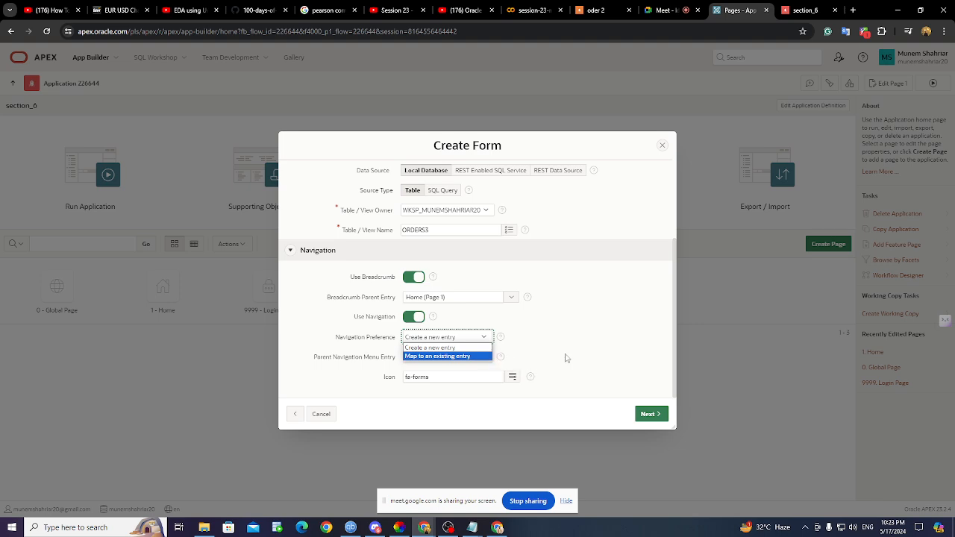
{"action": "left_click", "coordinate": [483, 339]}
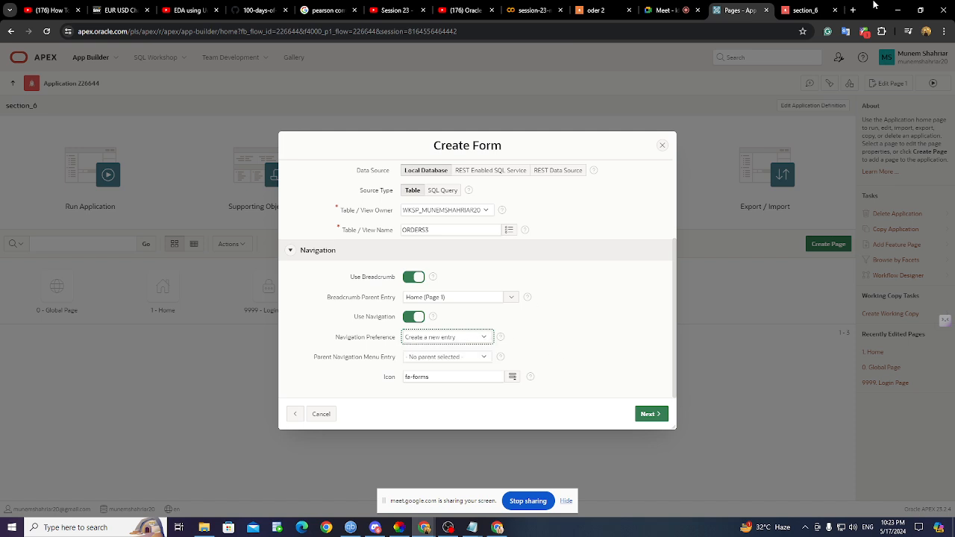
{"action": "left_click", "coordinate": [806, 10]}
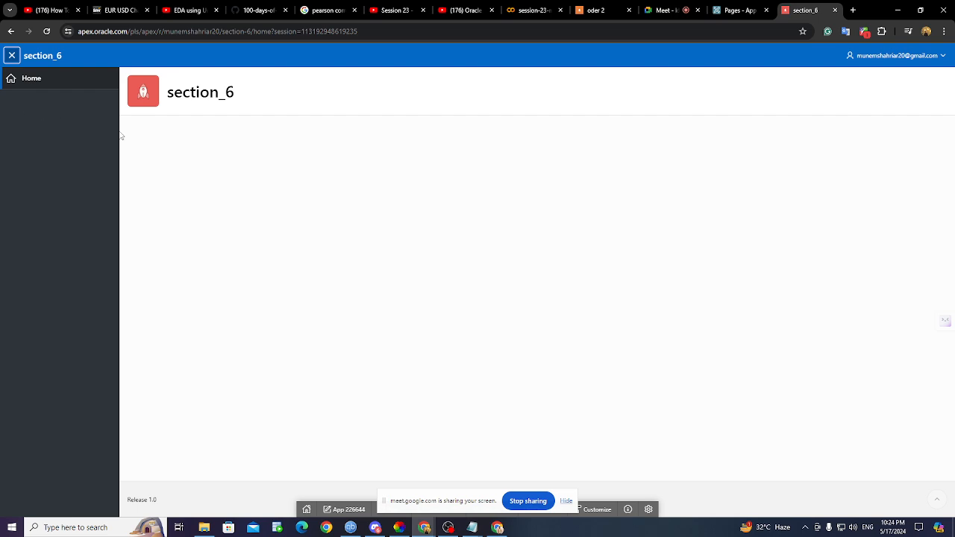
{"action": "left_click", "coordinate": [736, 11]}
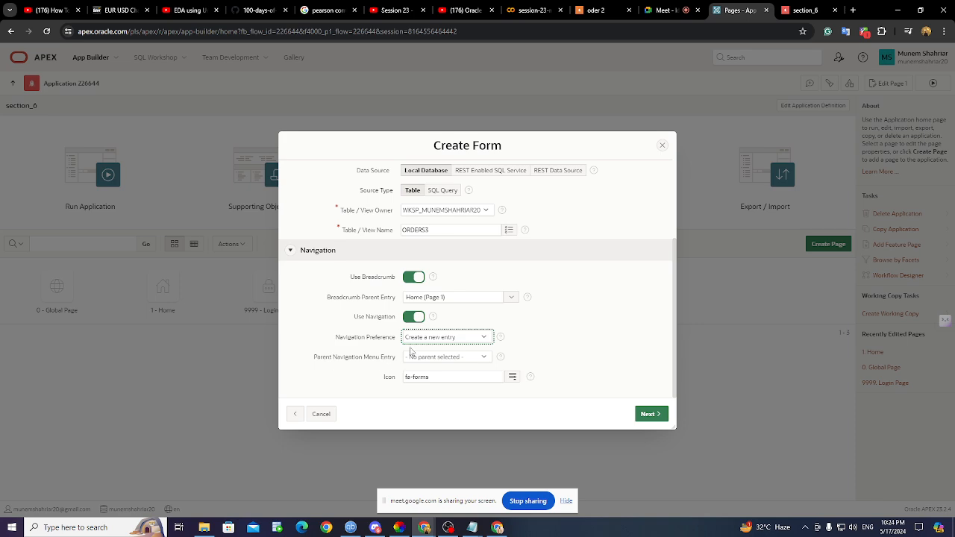
{"action": "left_click", "coordinate": [647, 415]}
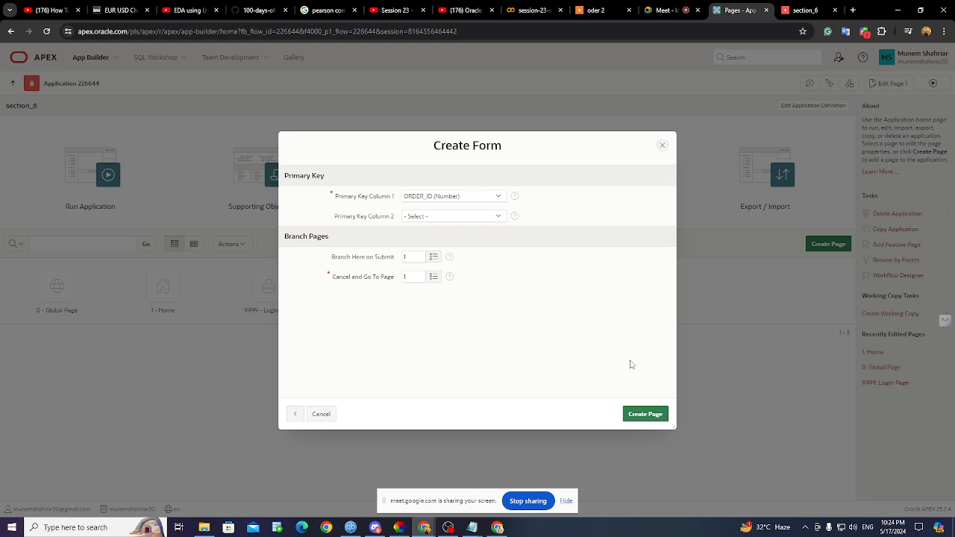
{"action": "left_click", "coordinate": [652, 416]}
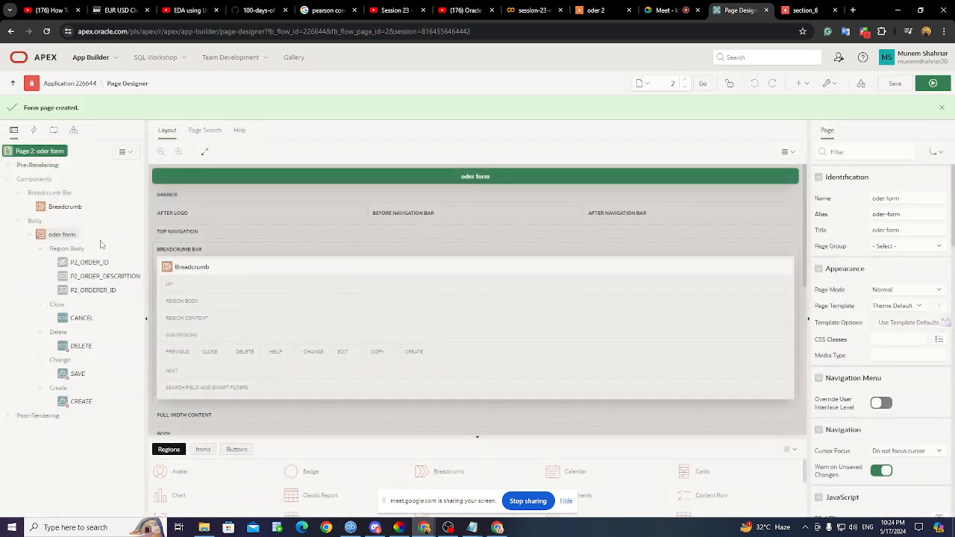
- Reload the running app and open the new oder form page
{"action": "left_click", "coordinate": [798, 9]}
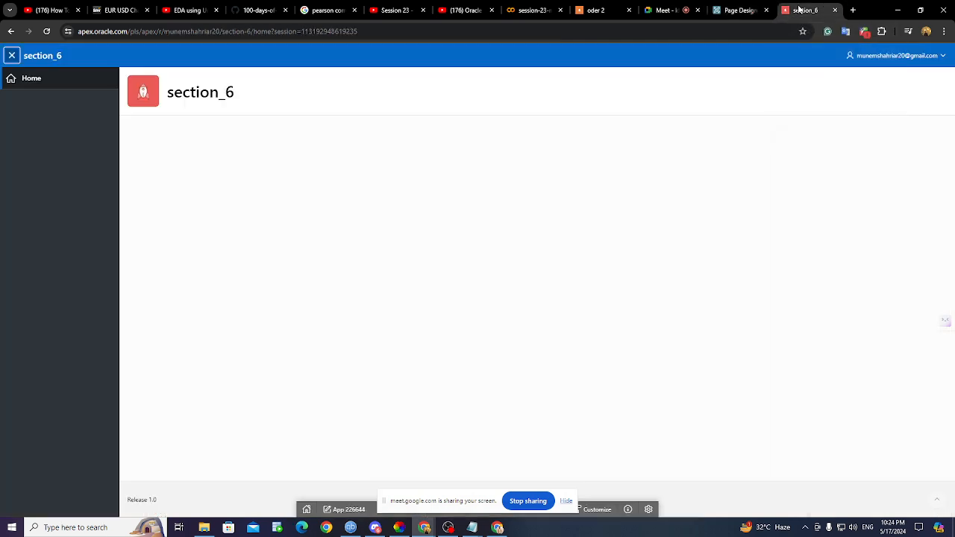
{"action": "left_click", "coordinate": [47, 31]}
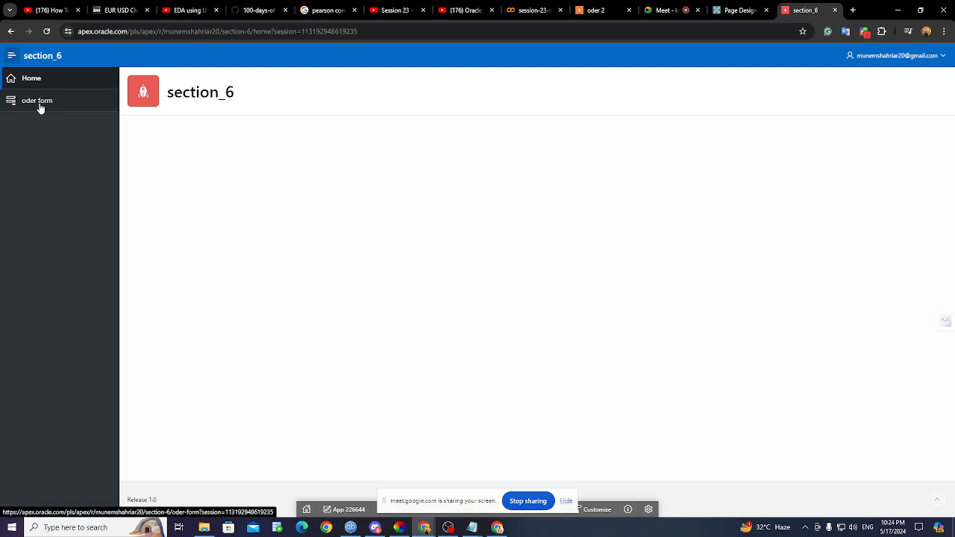
{"action": "left_click", "coordinate": [39, 103]}
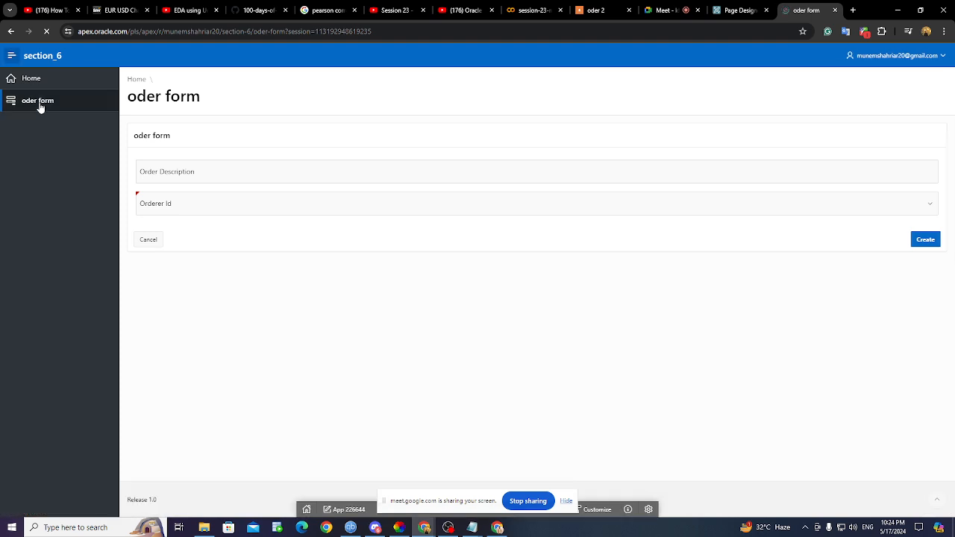
- Check that the Orderer Id list offers Raj, then bring data.sql forward in Notepad
{"action": "left_click", "coordinate": [190, 173]}
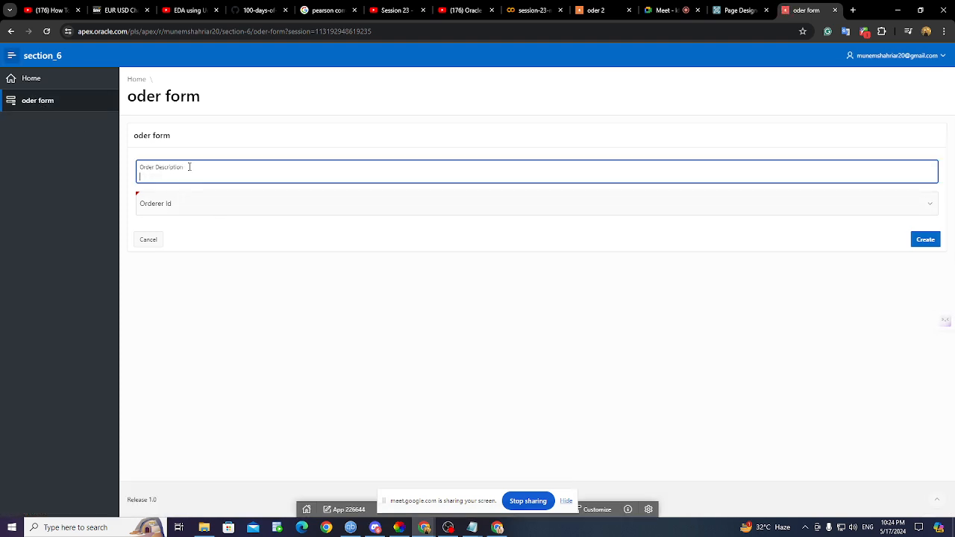
{"action": "left_click", "coordinate": [179, 207]}
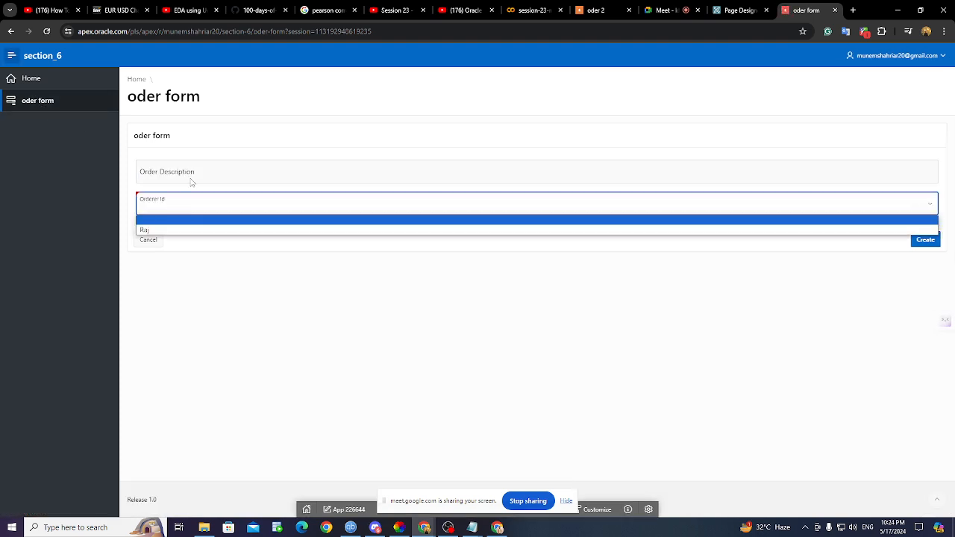
{"action": "left_click", "coordinate": [189, 172]}
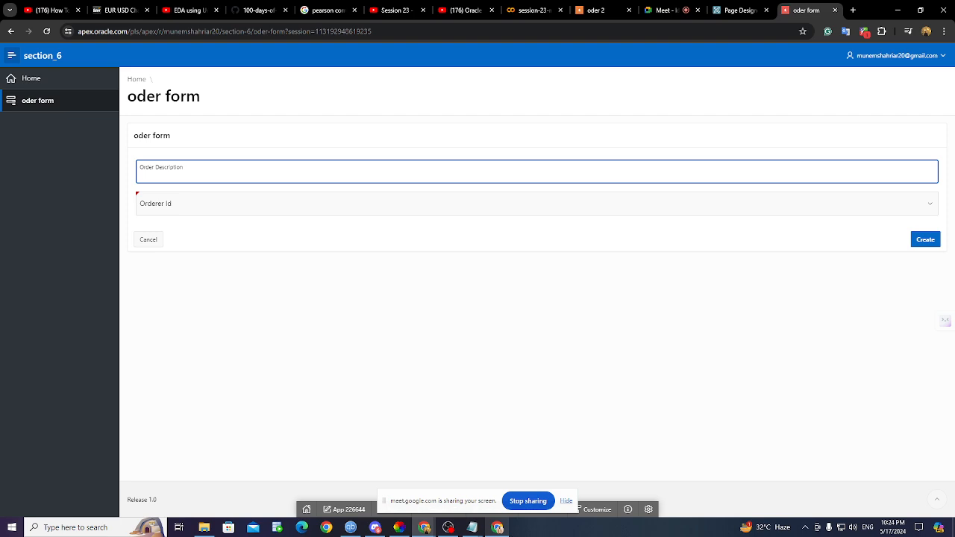
{"action": "left_click", "coordinate": [472, 528]}
{"action": "left_click", "coordinate": [499, 490]}
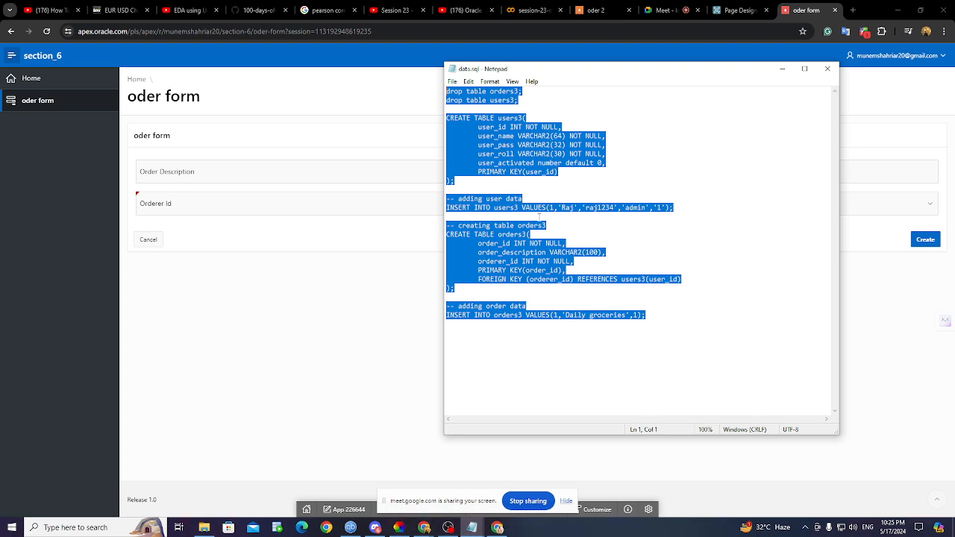
- Highlight a column name in the CREATE TABLE orders3 definition, then minimize Notepad
{"action": "left_click", "coordinate": [480, 278]}
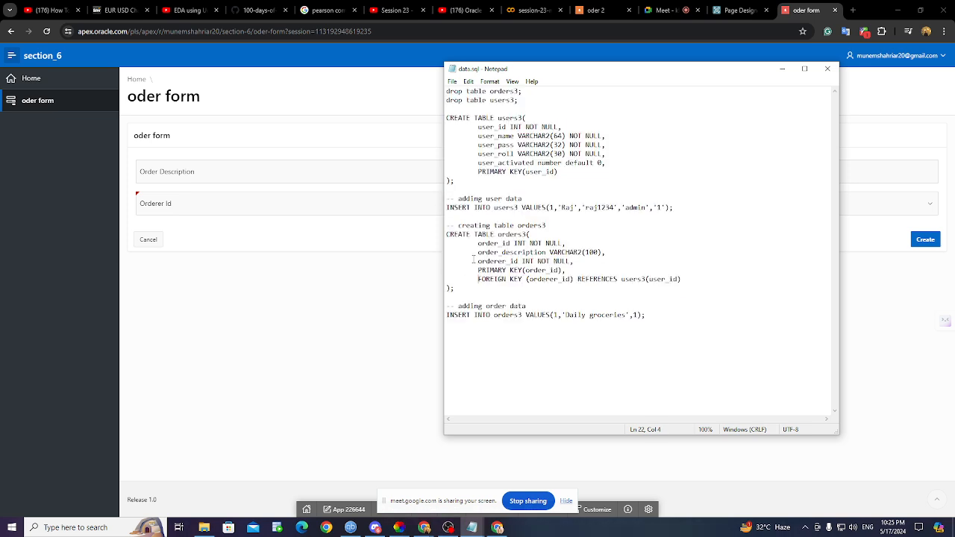
{"action": "left_click_drag", "start_coordinate": [479, 243], "coordinate": [538, 252]}
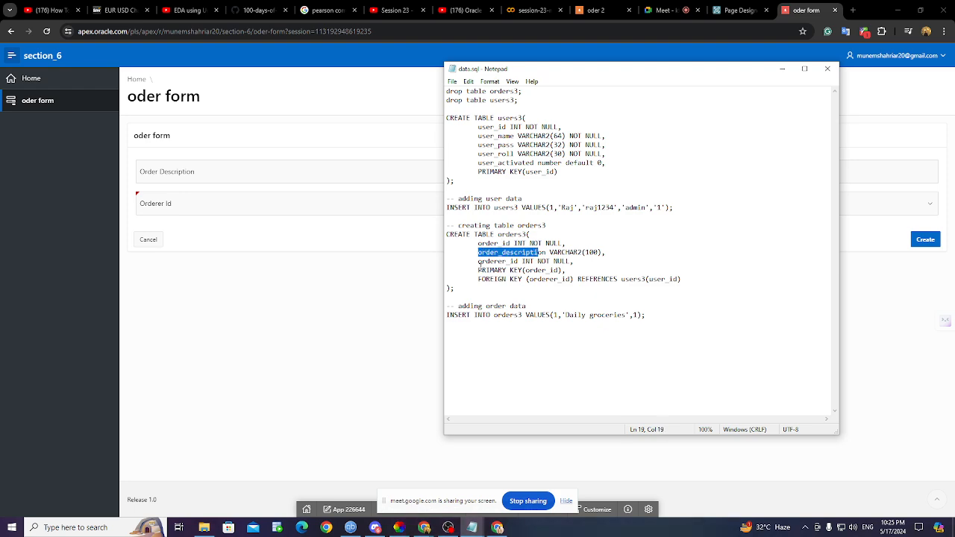
{"action": "left_click", "coordinate": [278, 309]}
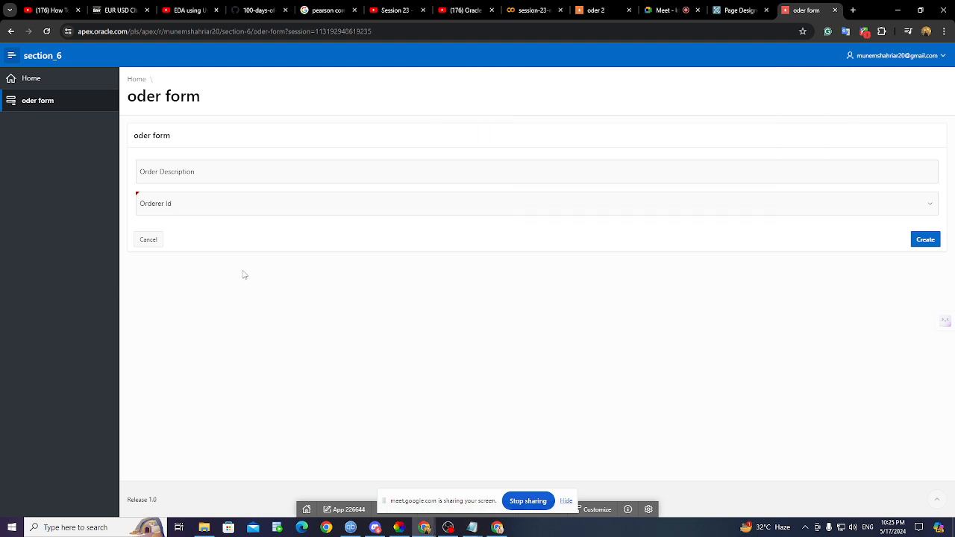
- Open the Orderer Id choices and glance at Page Designer before returning to the form
{"action": "left_click", "coordinate": [199, 171]}
{"action": "left_click", "coordinate": [195, 207]}
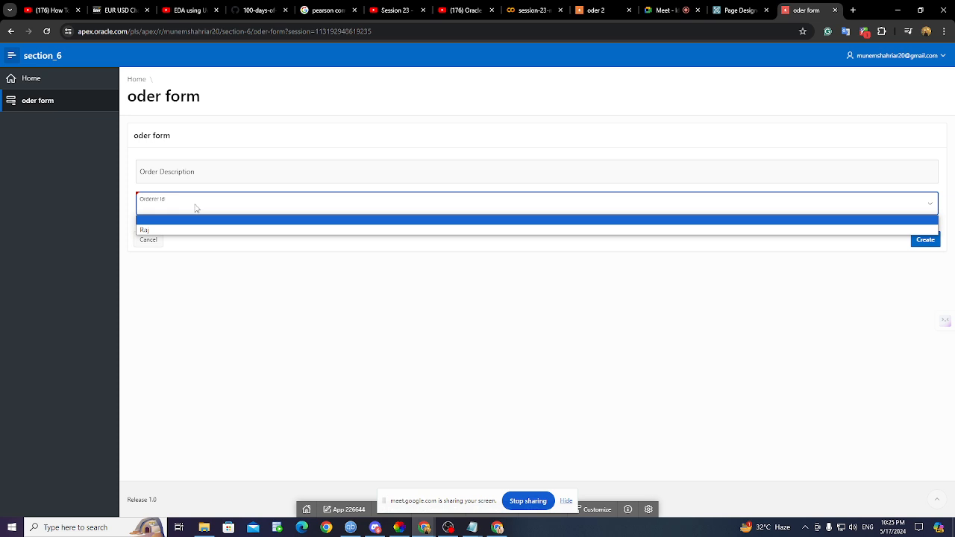
{"action": "left_click", "coordinate": [741, 10]}
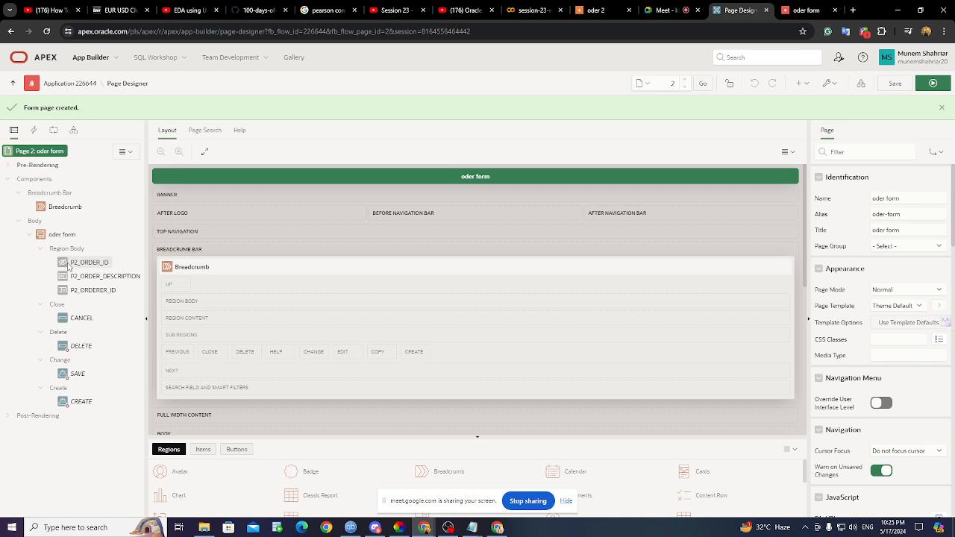
{"action": "left_click", "coordinate": [795, 9]}
- Enter description 'egg', choose orderer Raj, and submit, hitting ORA-01400 on ORDER_ID
{"action": "left_click", "coordinate": [213, 172]}
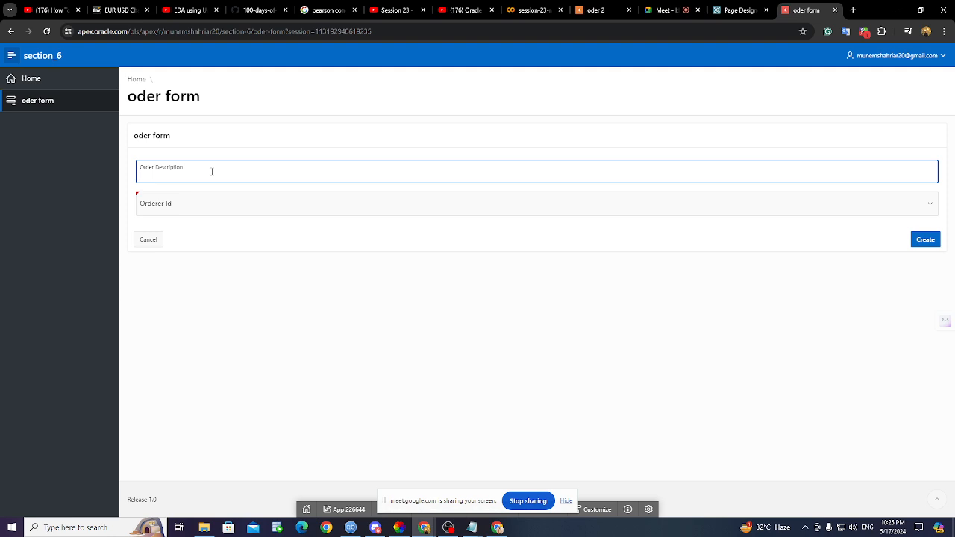
{"action": "type", "text": "egg"}
{"action": "key", "text": "BackSpace"}
{"action": "type", "text": "gg"}
{"action": "key", "text": "BackSpace"}
{"action": "left_click", "coordinate": [206, 204]}
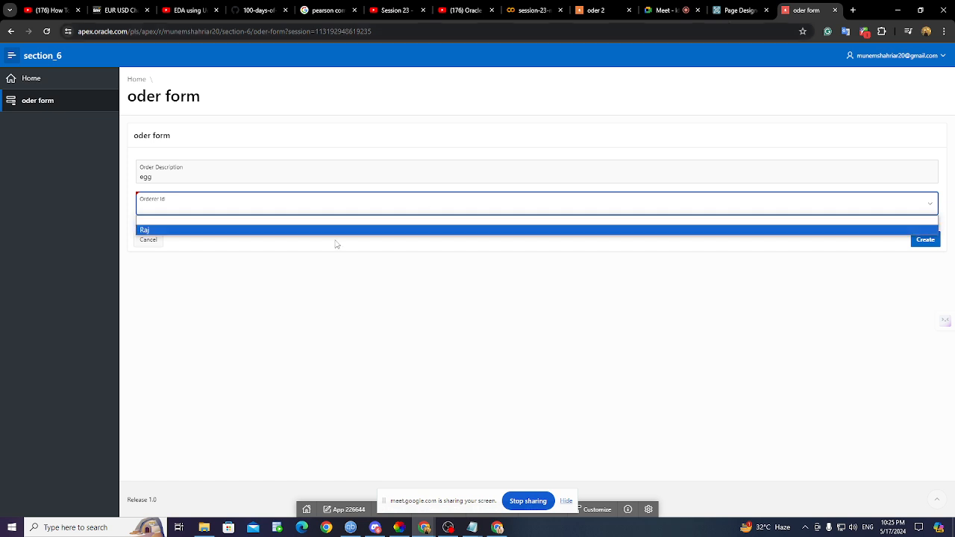
{"action": "left_click", "coordinate": [273, 231]}
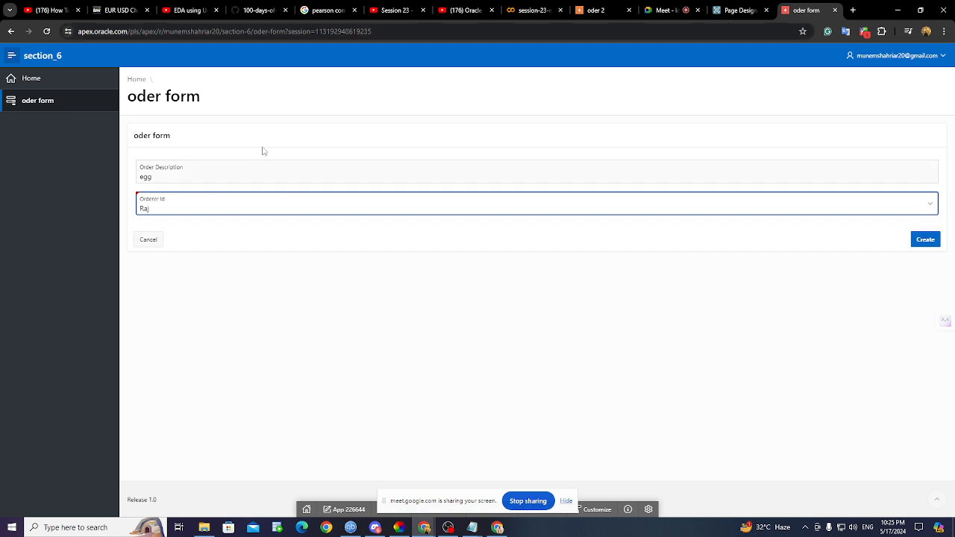
{"action": "left_click", "coordinate": [933, 241]}
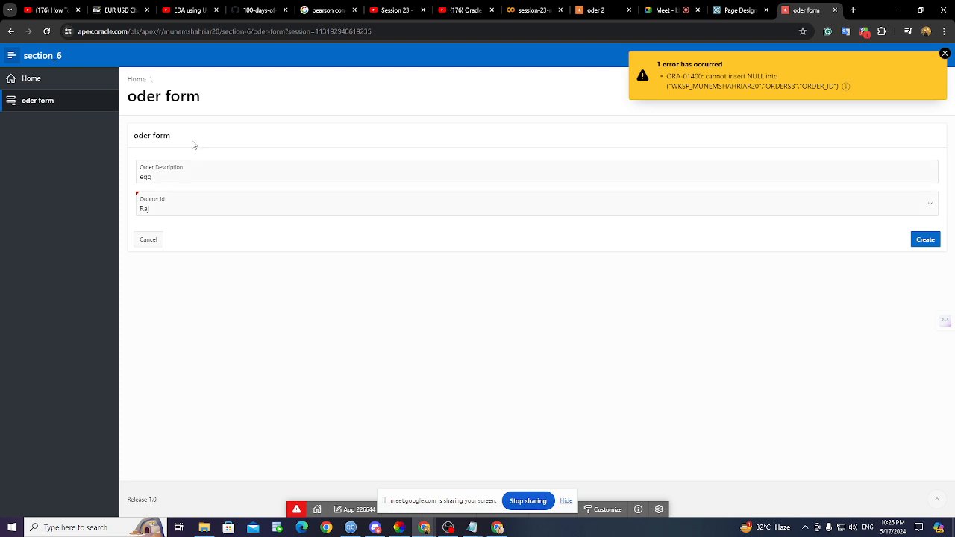
- In Page Designer, make P2_ORDER_ID a Text Field labelled 'New'
{"action": "left_click", "coordinate": [735, 10]}
{"action": "left_click", "coordinate": [103, 261]}
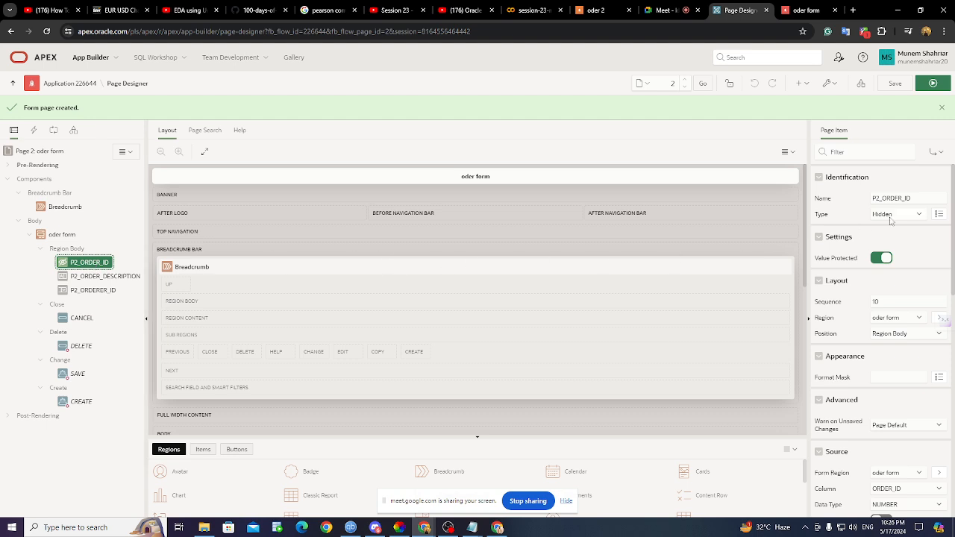
{"action": "left_click", "coordinate": [891, 216]}
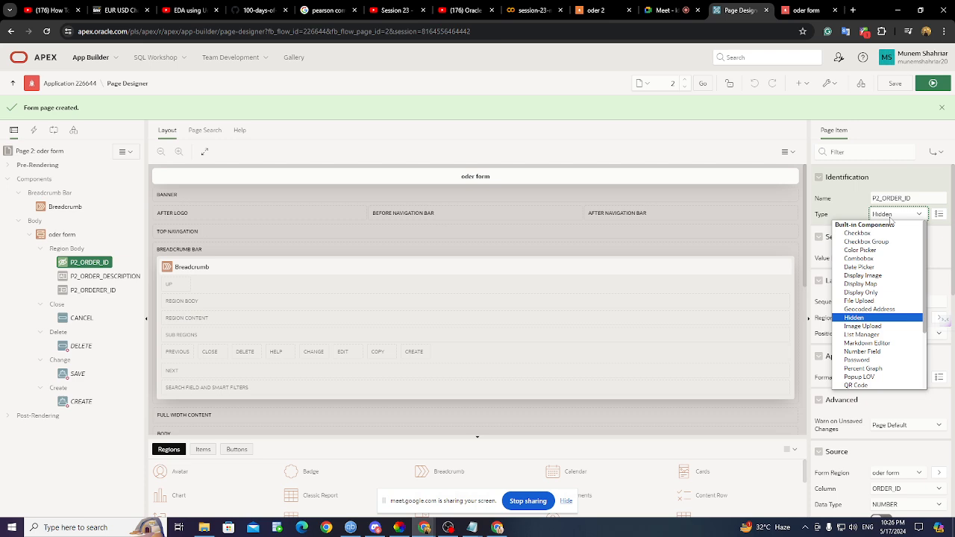
{"action": "scroll", "coordinate": [880, 306], "scroll_direction": "down", "scroll_amount": 2}
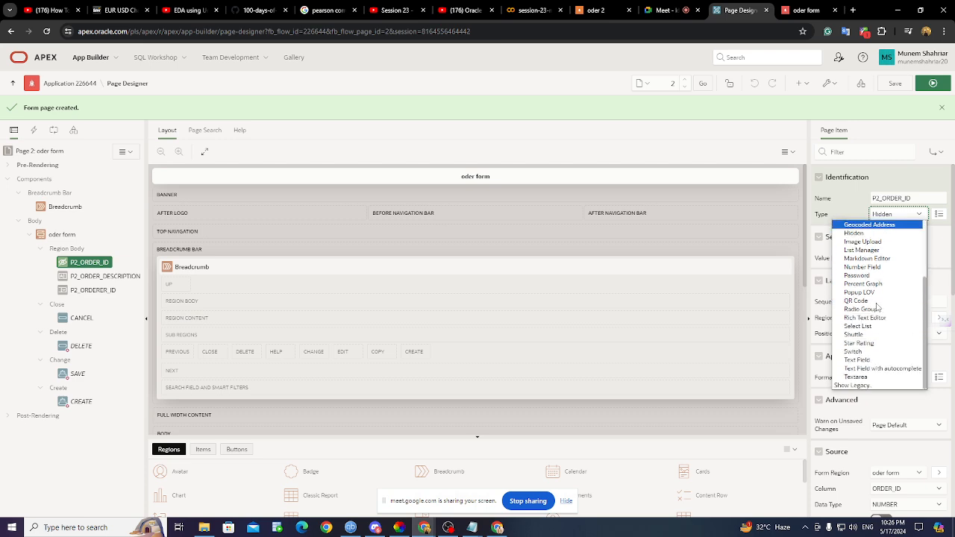
{"action": "left_click", "coordinate": [884, 362]}
{"action": "left_click", "coordinate": [890, 257]}
{"action": "type", "text": "New"}
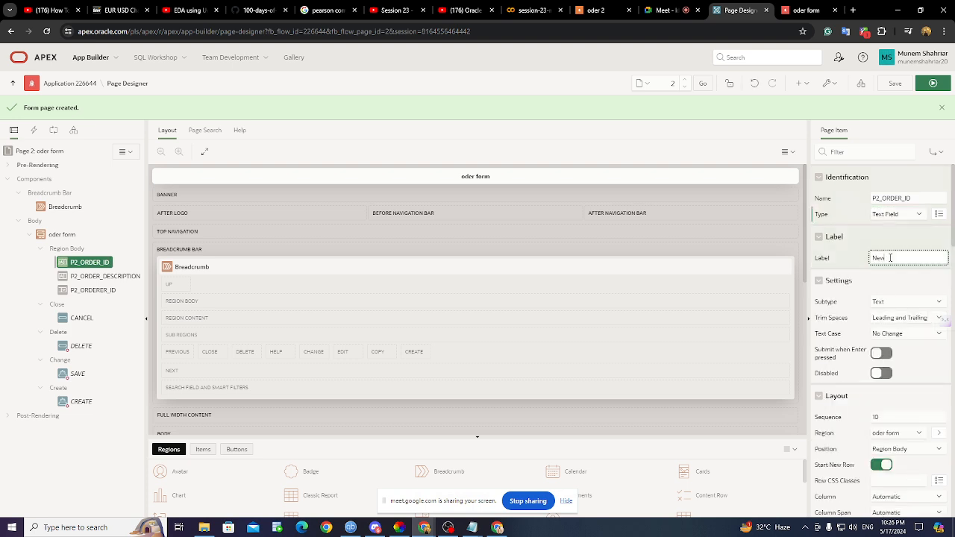
- Save the page and reload the running oder form to show the new field
{"action": "left_click", "coordinate": [899, 87]}
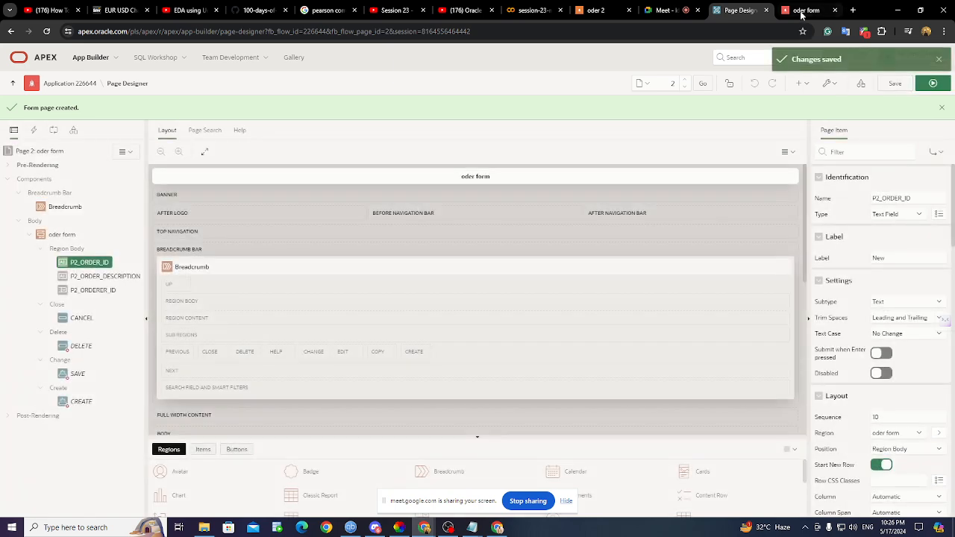
{"action": "left_click", "coordinate": [803, 13]}
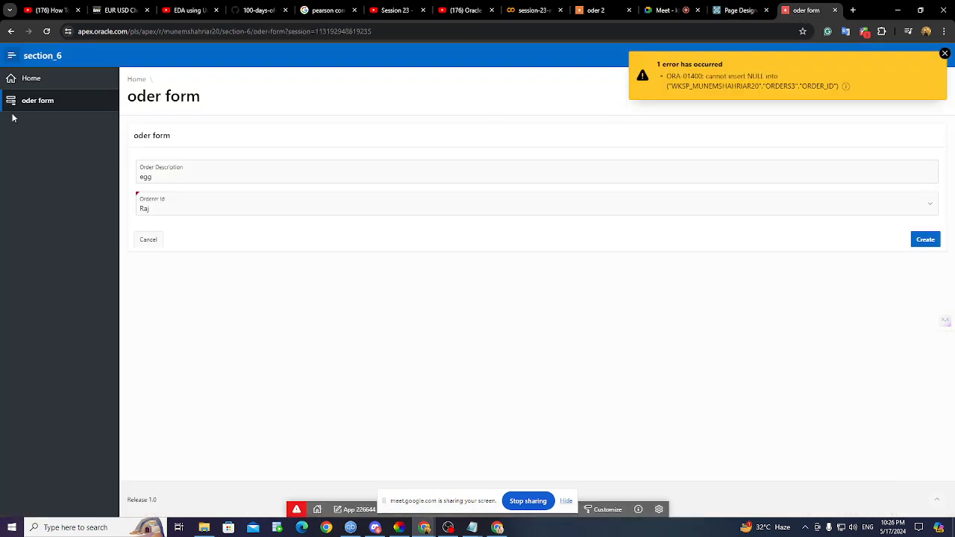
{"action": "left_click", "coordinate": [46, 31]}
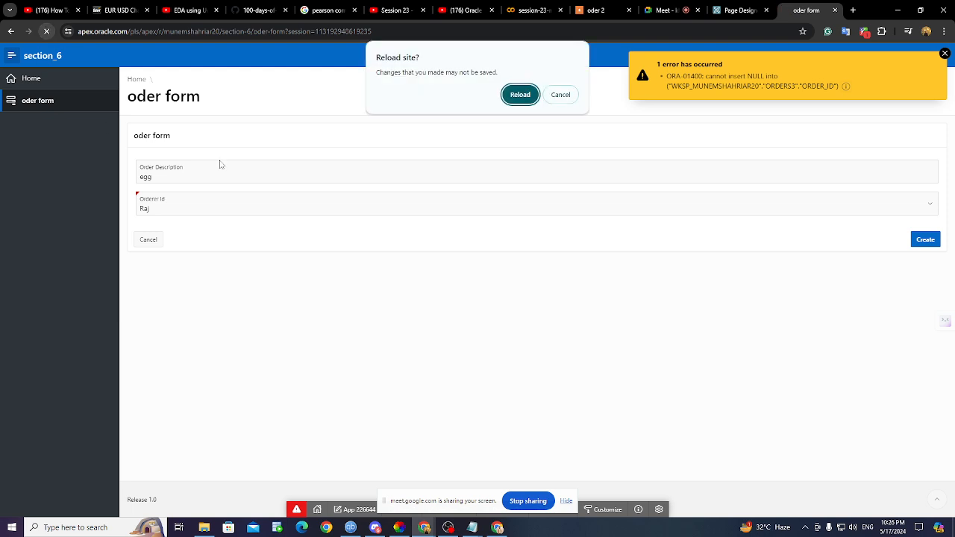
{"action": "left_click", "coordinate": [518, 94]}
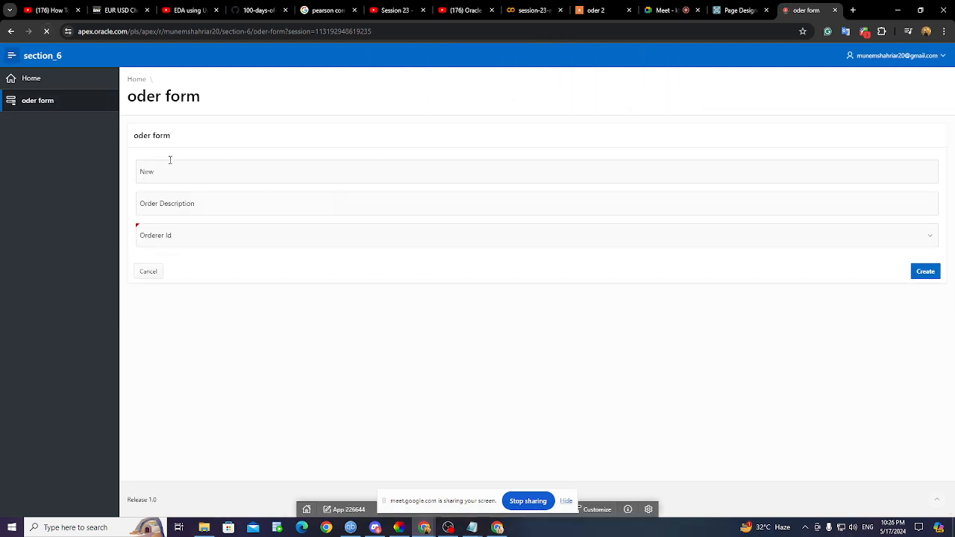
- Change P2_ORDER_ID's label from 'New' to 'order id', save, and return to the form
{"action": "left_click", "coordinate": [169, 170]}
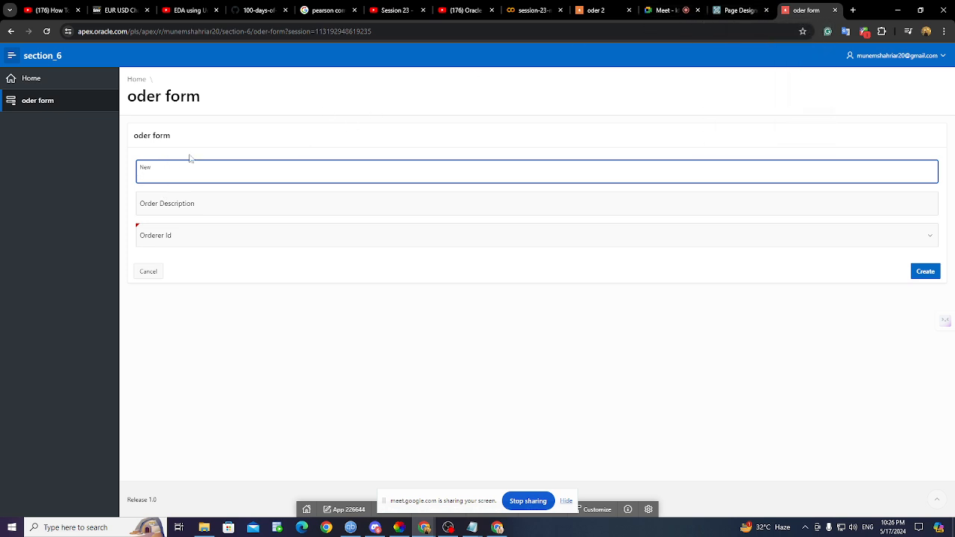
{"action": "left_click", "coordinate": [721, 11]}
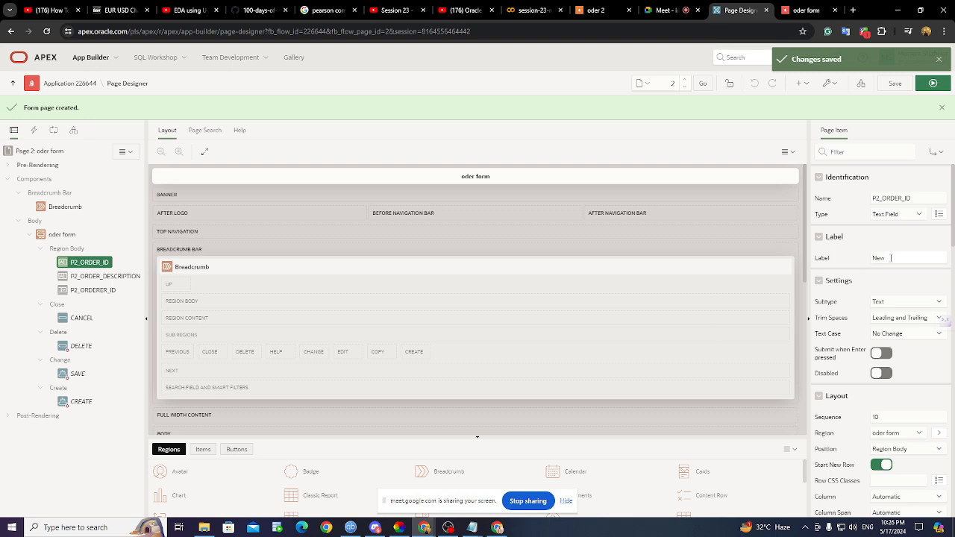
{"action": "left_click", "coordinate": [891, 258]}
{"action": "key", "text": "BackSpace"}
{"action": "key", "text": "BackSpace"}
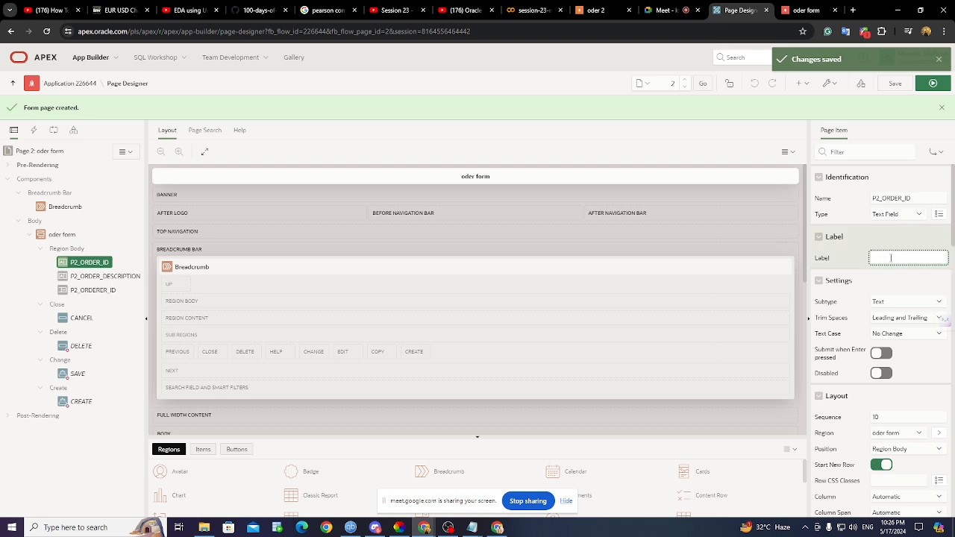
{"action": "type", "text": "order id"}
{"action": "left_click", "coordinate": [906, 88]}
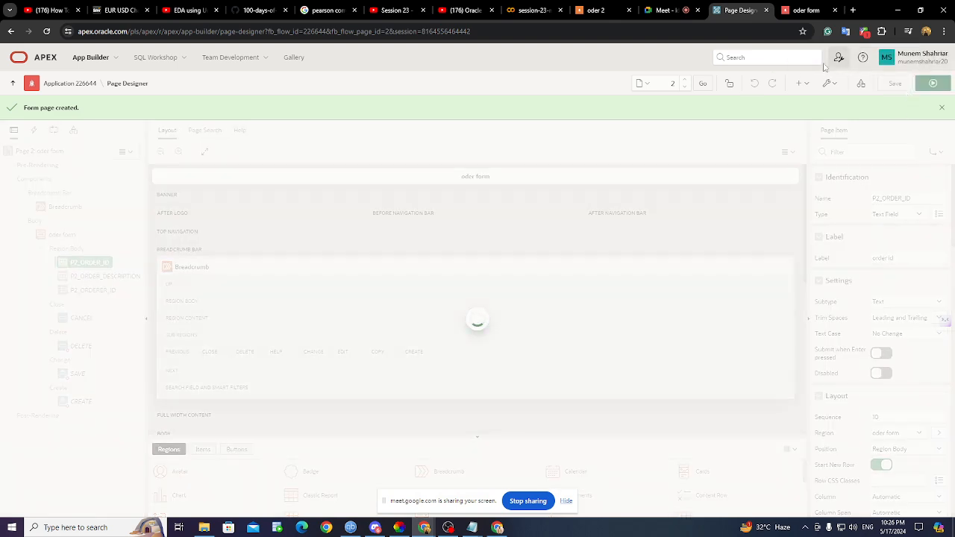
{"action": "left_click", "coordinate": [796, 13]}
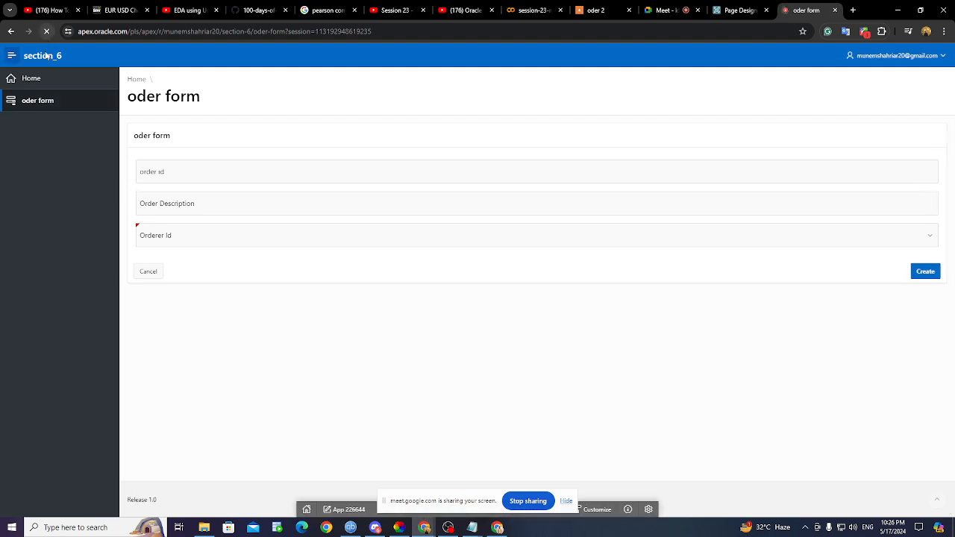
- Enter order id 2 and Order Description 'egg' on the running form
{"action": "left_click", "coordinate": [180, 173]}
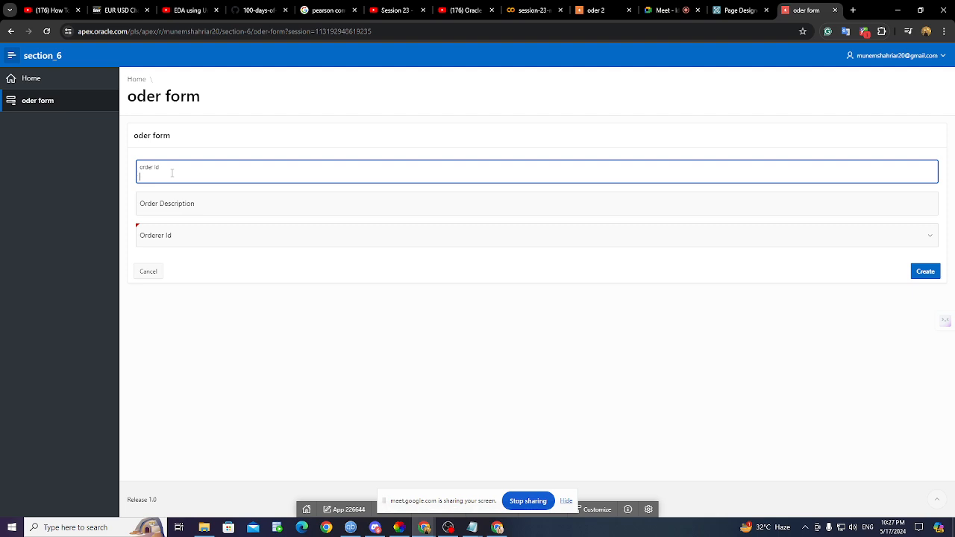
{"action": "type", "text": "1"}
{"action": "left_click", "coordinate": [168, 206]}
{"action": "type", "text": "e"}
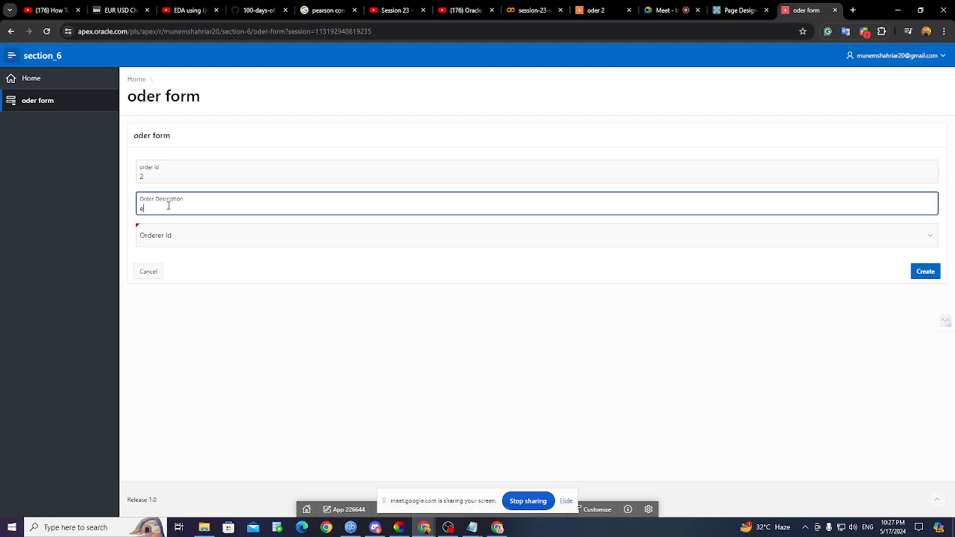
{"action": "type", "text": "egg"}
- Open the Orderer Id choices, then bring the data.sql script up in Notepad
{"action": "left_click", "coordinate": [171, 236]}
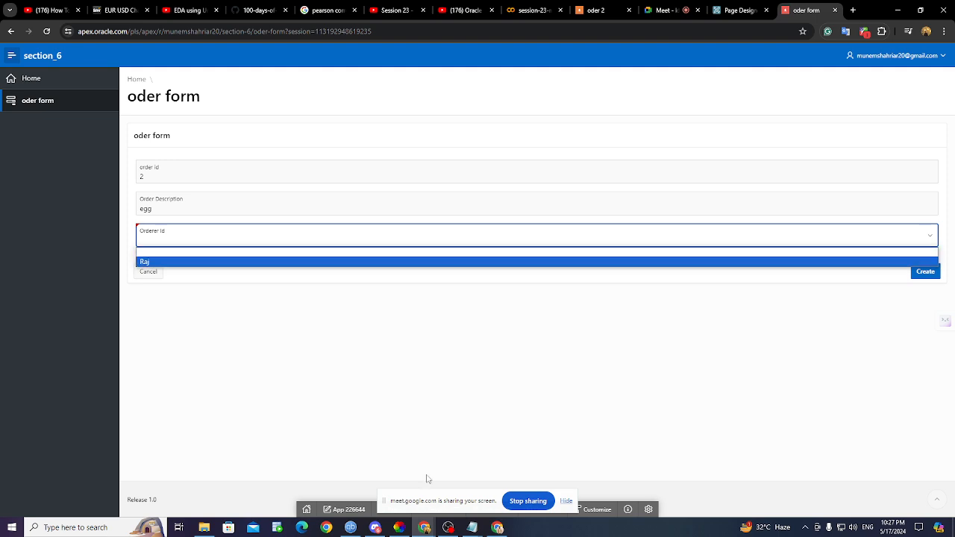
{"action": "left_click", "coordinate": [471, 527]}
{"action": "left_click", "coordinate": [493, 499]}
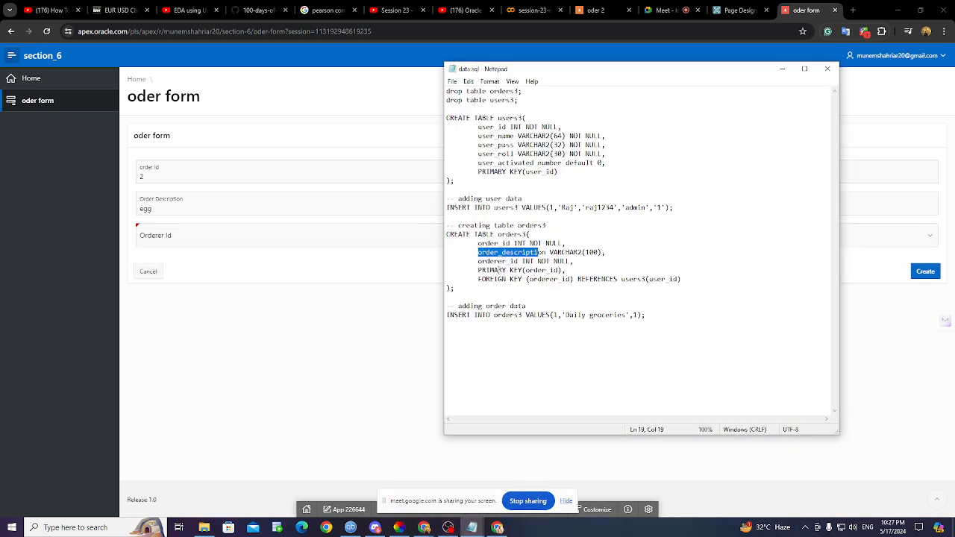
- Highlight orders3's order_id primary key and its REFERENCES to user_id in data.sql
{"action": "left_click_drag", "start_coordinate": [482, 271], "coordinate": [546, 270]}
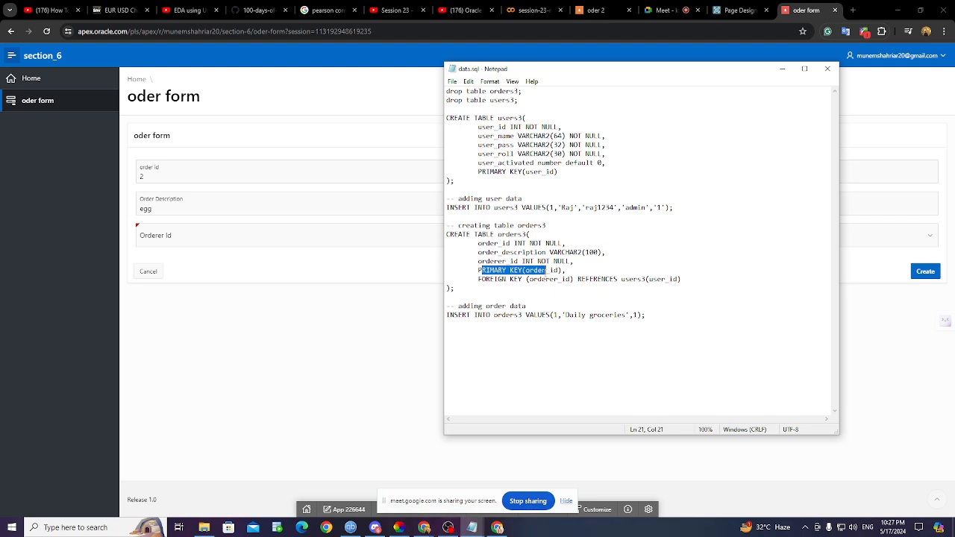
{"action": "left_click", "coordinate": [550, 262]}
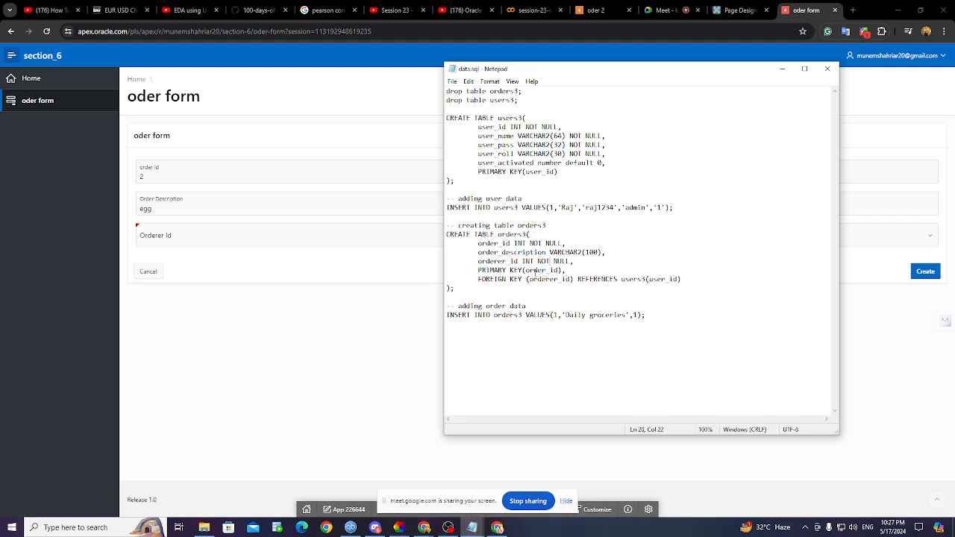
{"action": "double_click", "coordinate": [527, 272]}
{"action": "left_click_drag", "start_coordinate": [652, 279], "coordinate": [677, 279]}
- Highlight users3's user_id column, then minimize Notepad to show the Orderer Id choices
{"action": "left_click_drag", "start_coordinate": [479, 127], "coordinate": [523, 127]}
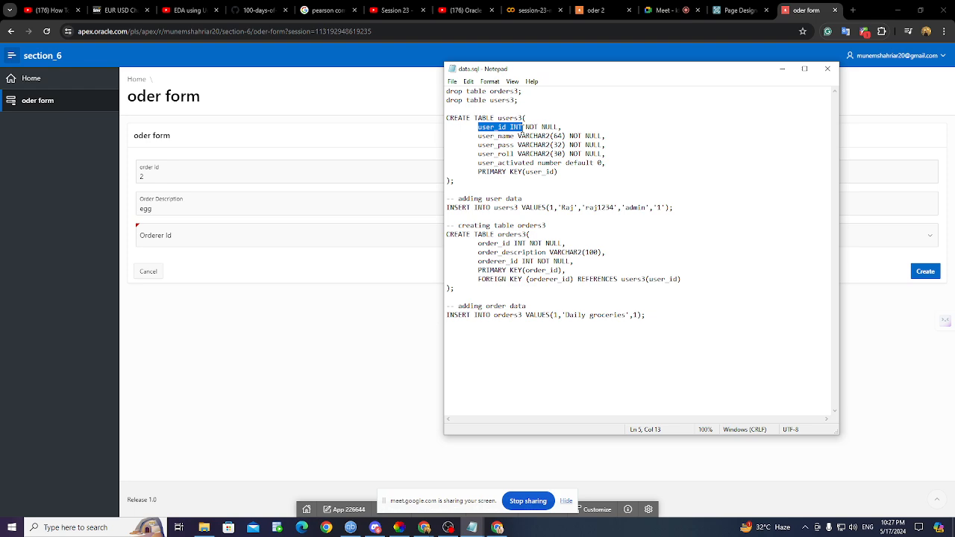
{"action": "left_click", "coordinate": [782, 69]}
{"action": "left_click", "coordinate": [274, 244]}
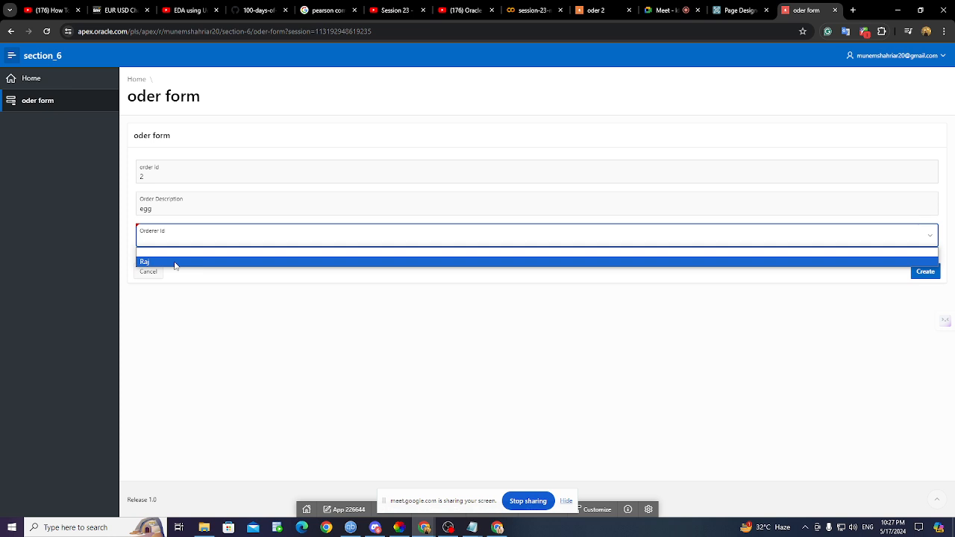
- Choose Raj as Orderer Id and go back to Page Designer for Page 2
{"action": "left_click", "coordinate": [779, 266]}
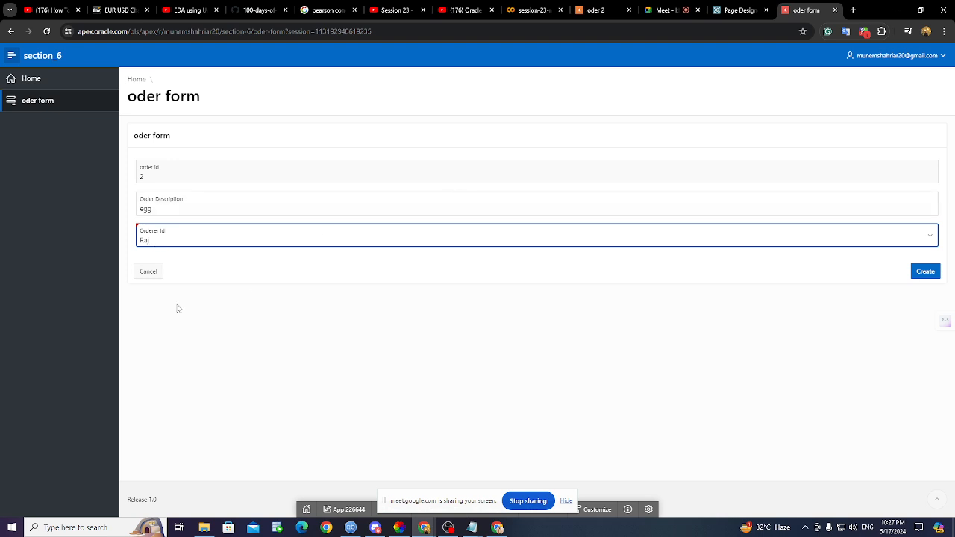
{"action": "left_click", "coordinate": [721, 10]}
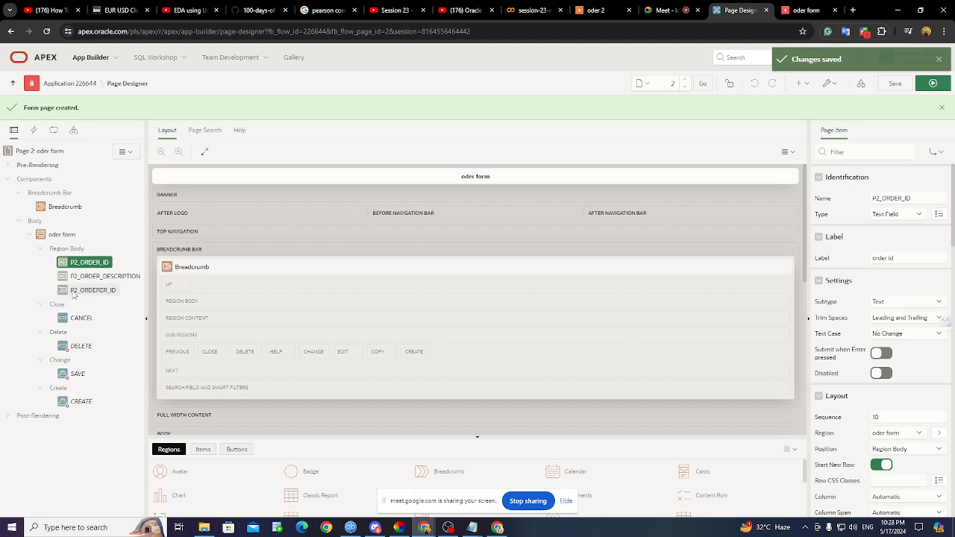
- Select P2_ORDERER_ID and scroll its properties to the List of Values section
{"action": "left_click", "coordinate": [99, 294]}
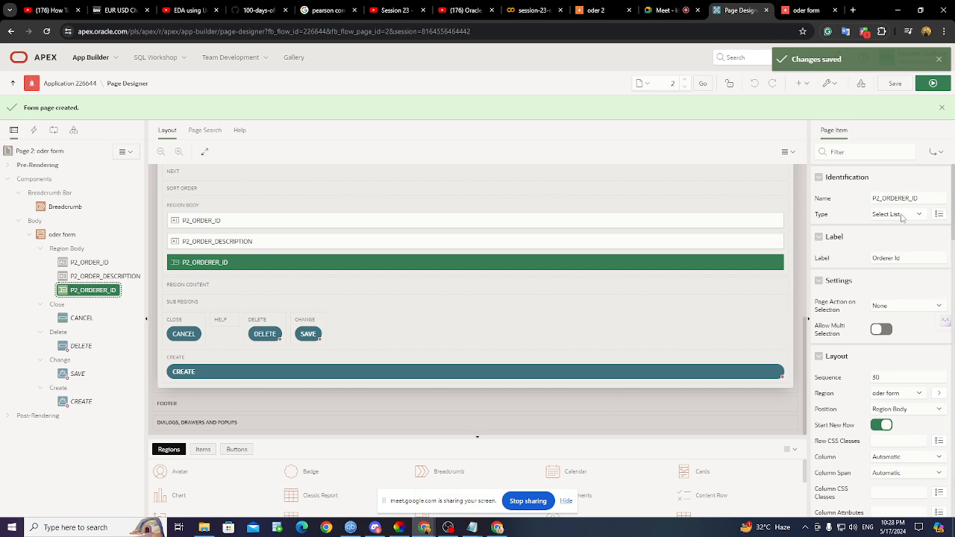
{"action": "scroll", "coordinate": [902, 218], "scroll_direction": "down", "scroll_amount": 4}
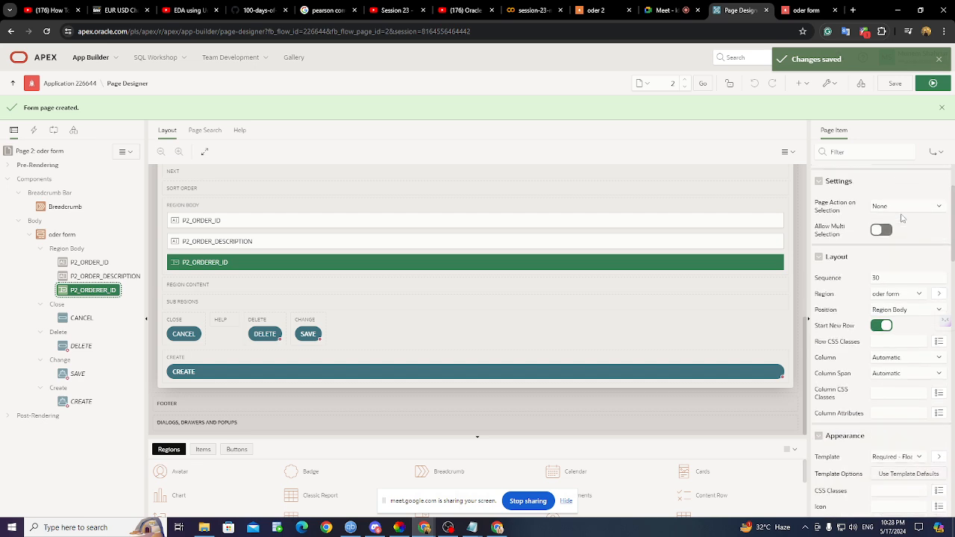
{"action": "scroll", "coordinate": [902, 218], "scroll_direction": "down", "scroll_amount": 4}
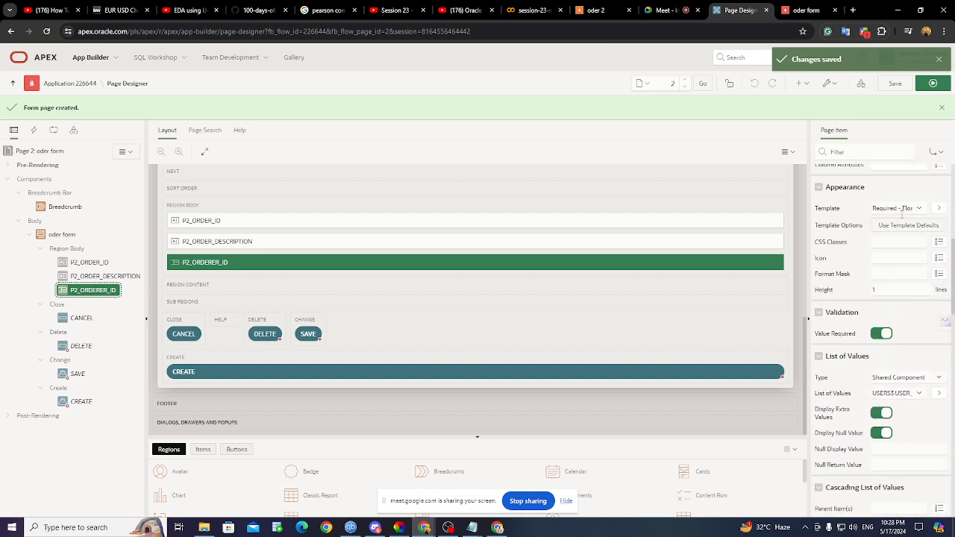
{"action": "scroll", "coordinate": [902, 218], "scroll_direction": "down", "scroll_amount": 5}
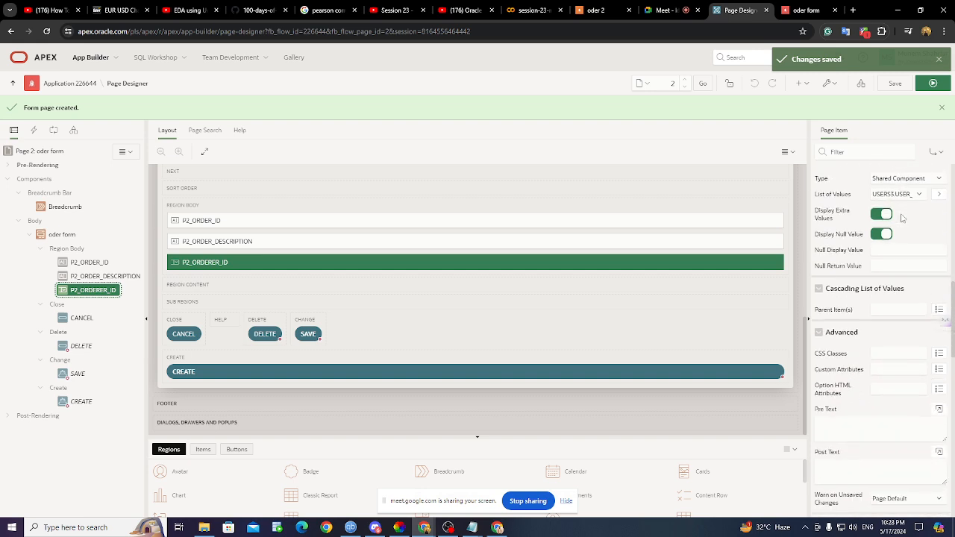
{"action": "scroll", "coordinate": [902, 216], "scroll_direction": "down", "scroll_amount": 6}
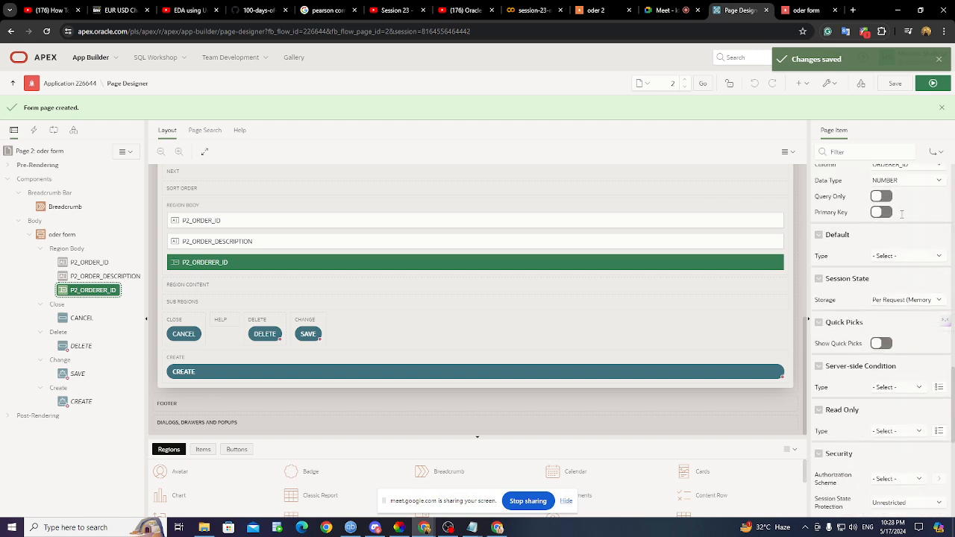
{"action": "scroll", "coordinate": [902, 218], "scroll_direction": "up", "scroll_amount": 15}
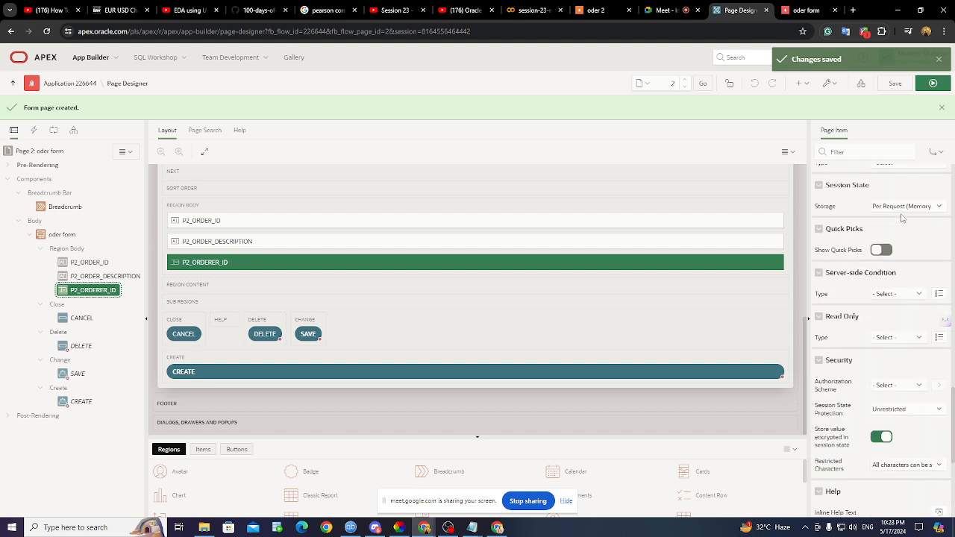
{"action": "scroll", "coordinate": [901, 218], "scroll_direction": "up", "scroll_amount": 3}
{"action": "scroll", "coordinate": [901, 218], "scroll_direction": "down", "scroll_amount": 2}
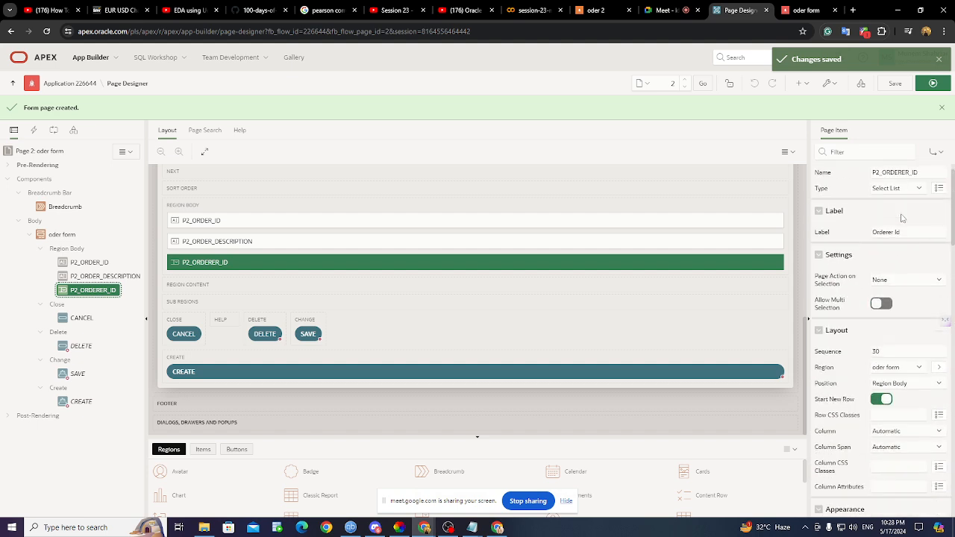
{"action": "scroll", "coordinate": [904, 301], "scroll_direction": "down", "scroll_amount": 3}
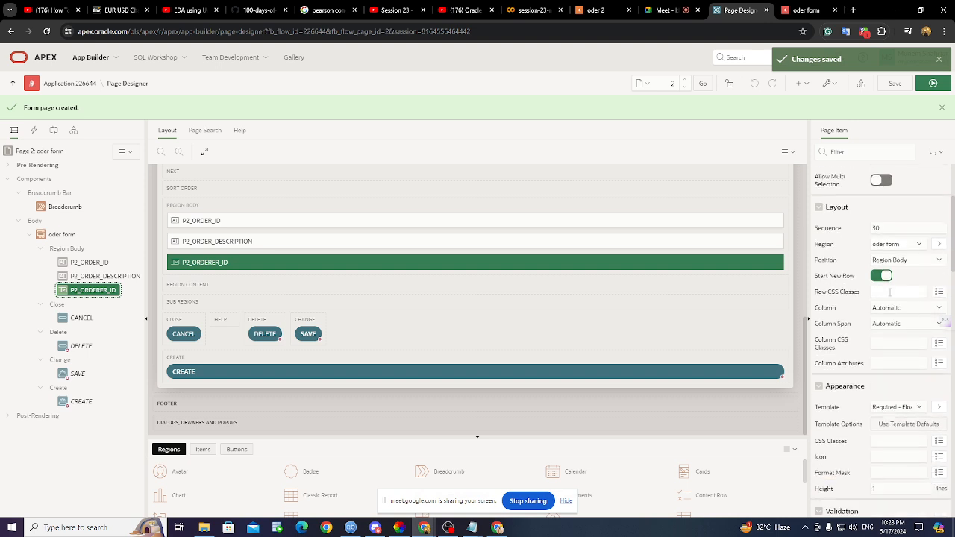
{"action": "scroll", "coordinate": [889, 293], "scroll_direction": "down", "scroll_amount": 2}
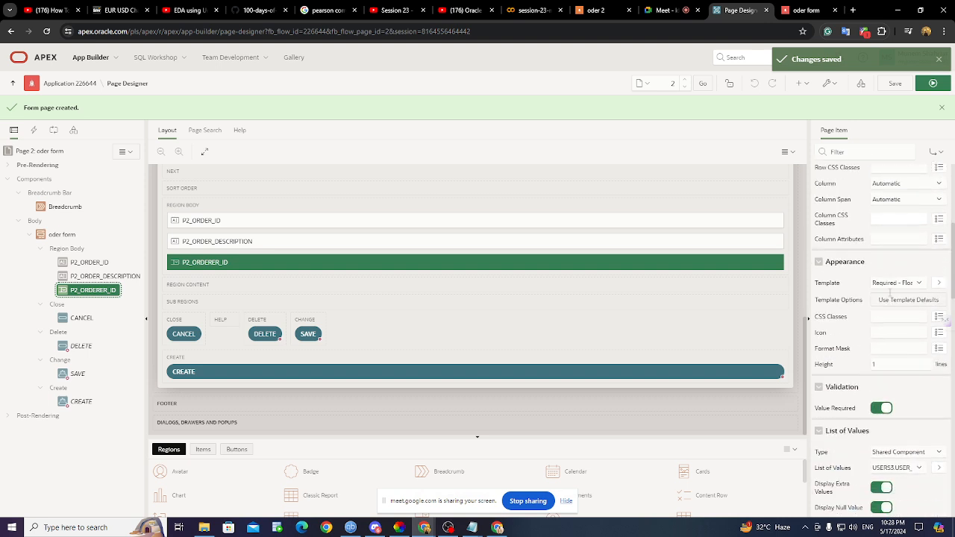
{"action": "scroll", "coordinate": [890, 293], "scroll_direction": "down", "scroll_amount": 1}
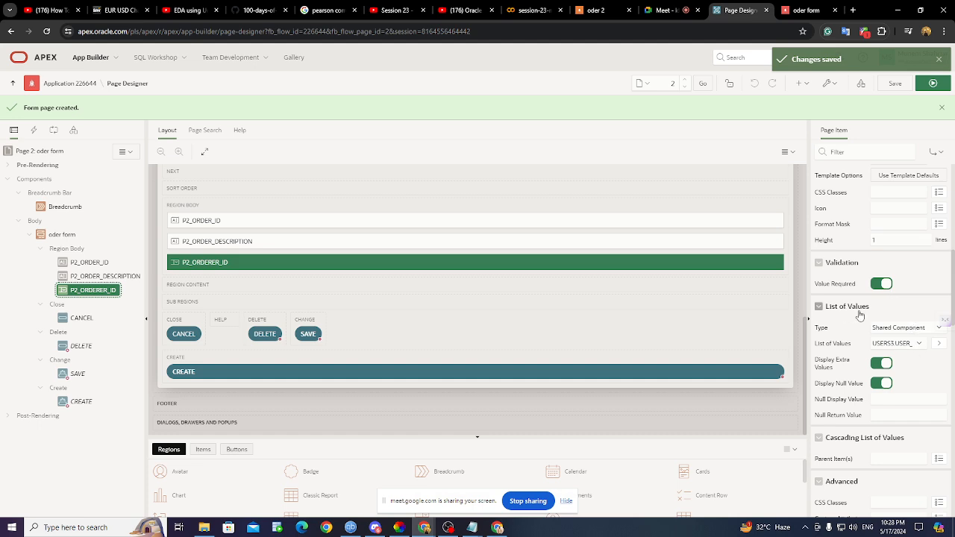
- Set the List of Values Type to SQL Query and place the cursor in the query box
{"action": "left_click", "coordinate": [904, 329]}
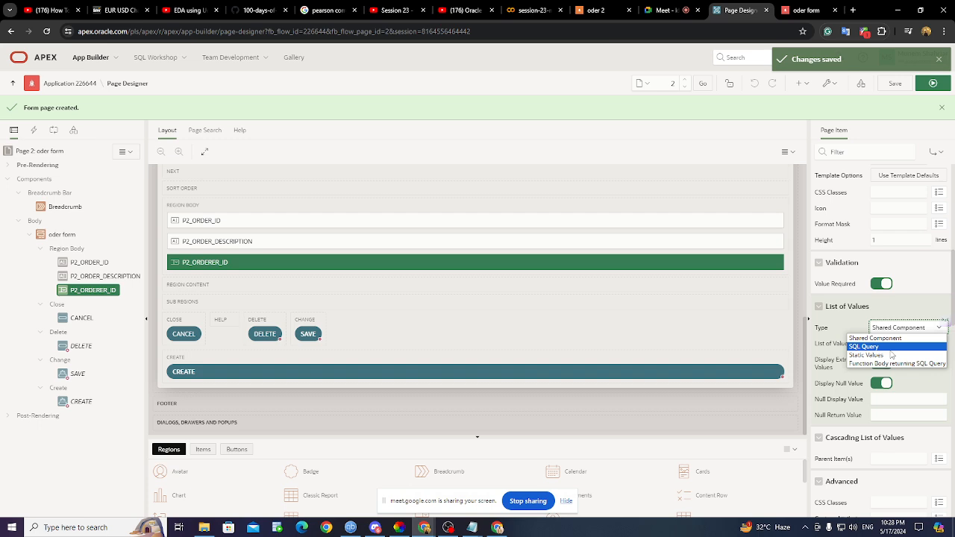
{"action": "left_click", "coordinate": [890, 347]}
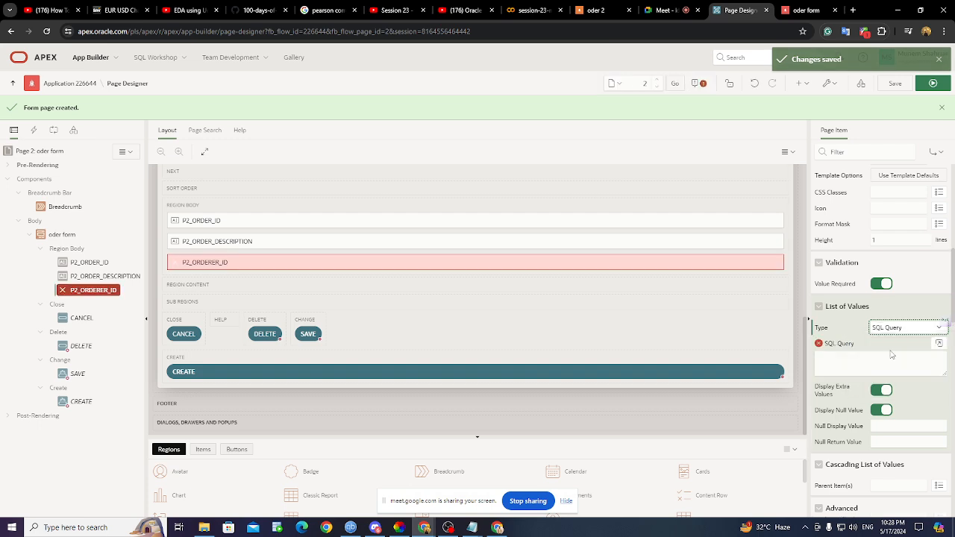
{"action": "left_click", "coordinate": [850, 365]}
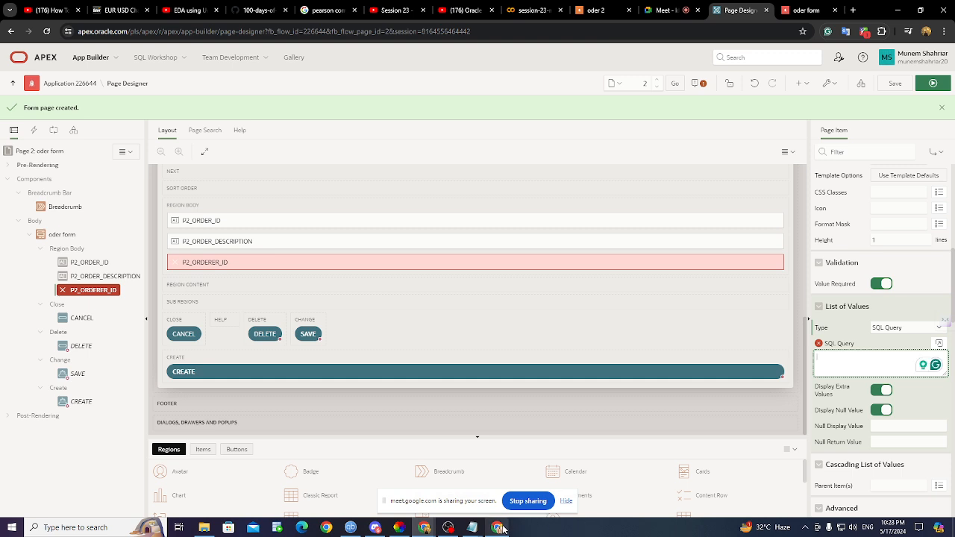
{"action": "mouse_move", "coordinate": [502, 529]}
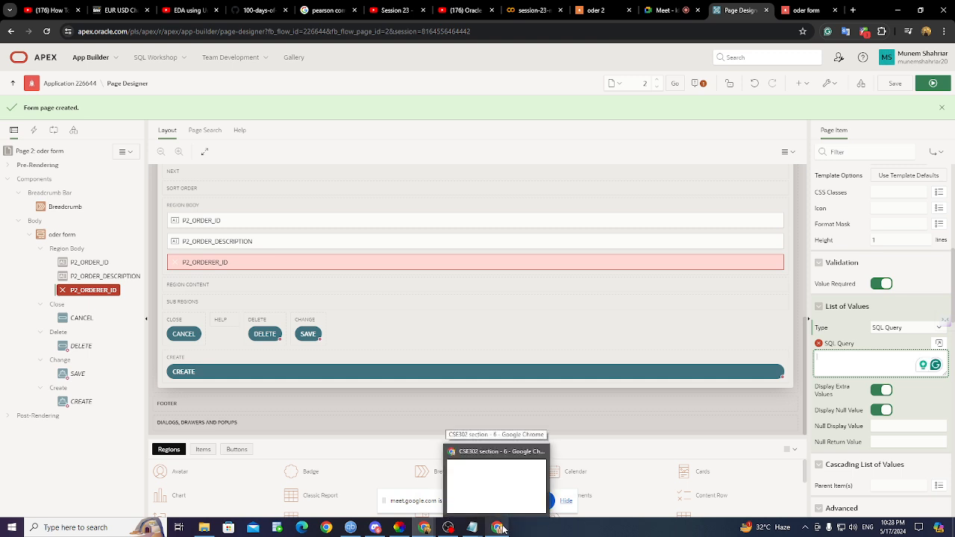
- Revert P2_ORDERER_ID's List of Values Type to Shared Component
{"action": "left_click", "coordinate": [882, 331]}
{"action": "left_click", "coordinate": [876, 339]}
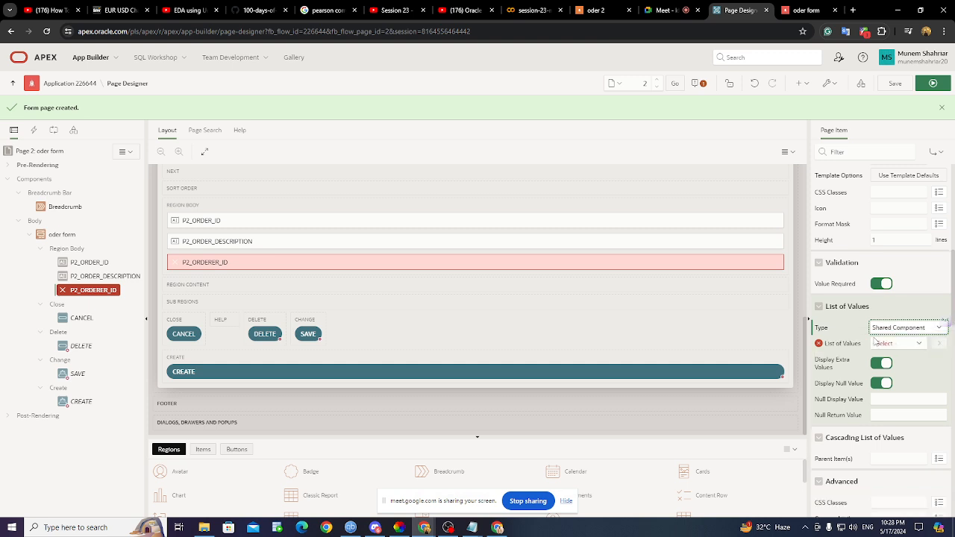
{"action": "scroll", "coordinate": [881, 329], "scroll_direction": "up", "scroll_amount": 10}
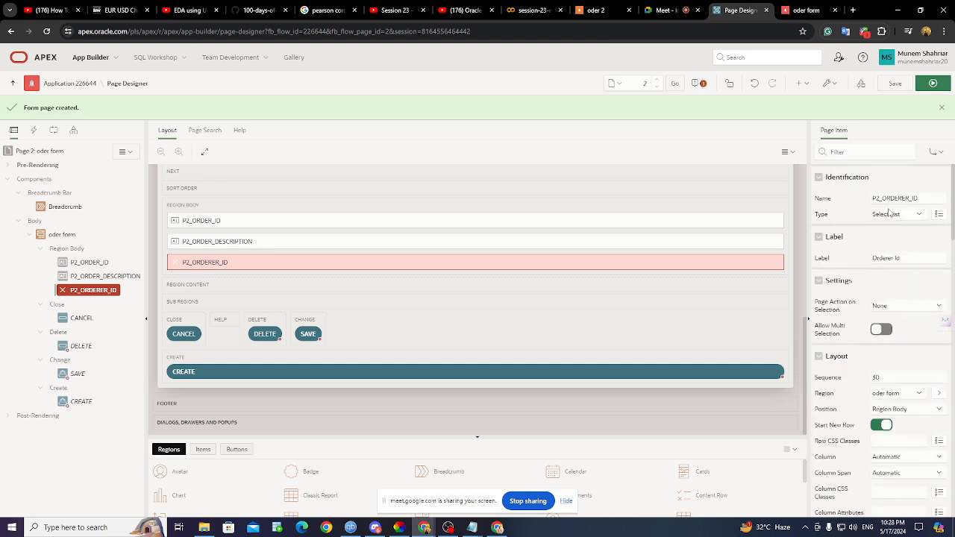
- Change P2_ORDERER_ID's item type from Select List to Text Field and save
{"action": "left_click", "coordinate": [900, 214]}
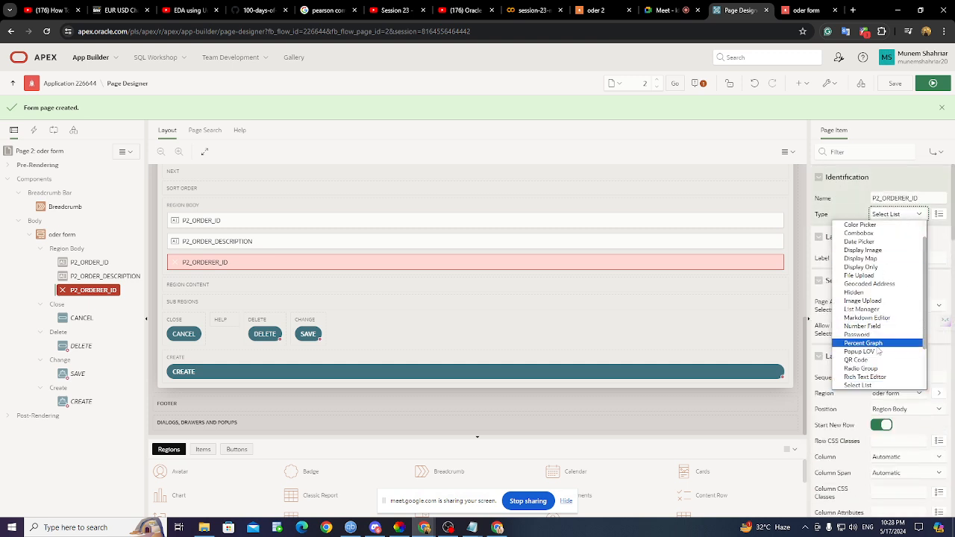
{"action": "scroll", "coordinate": [868, 364], "scroll_direction": "down", "scroll_amount": 2}
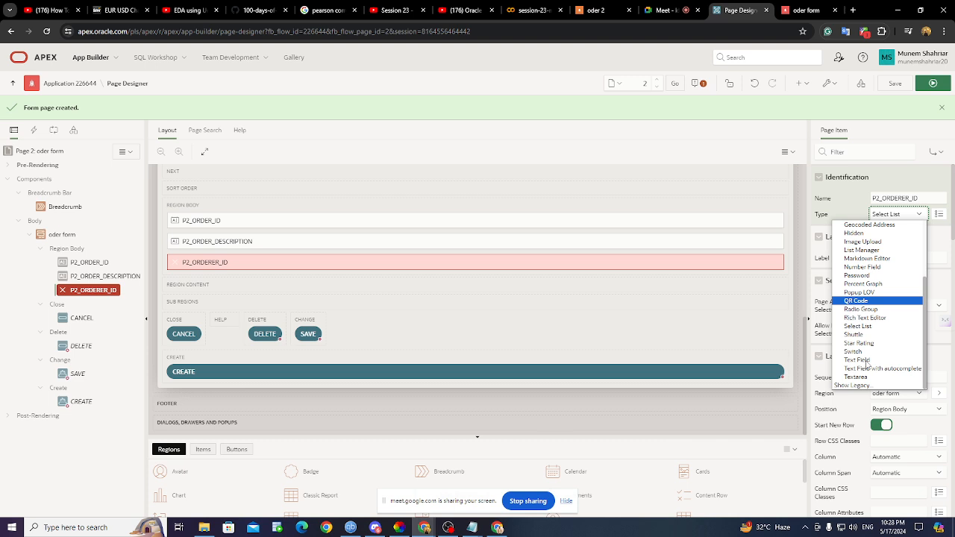
{"action": "left_click", "coordinate": [858, 360]}
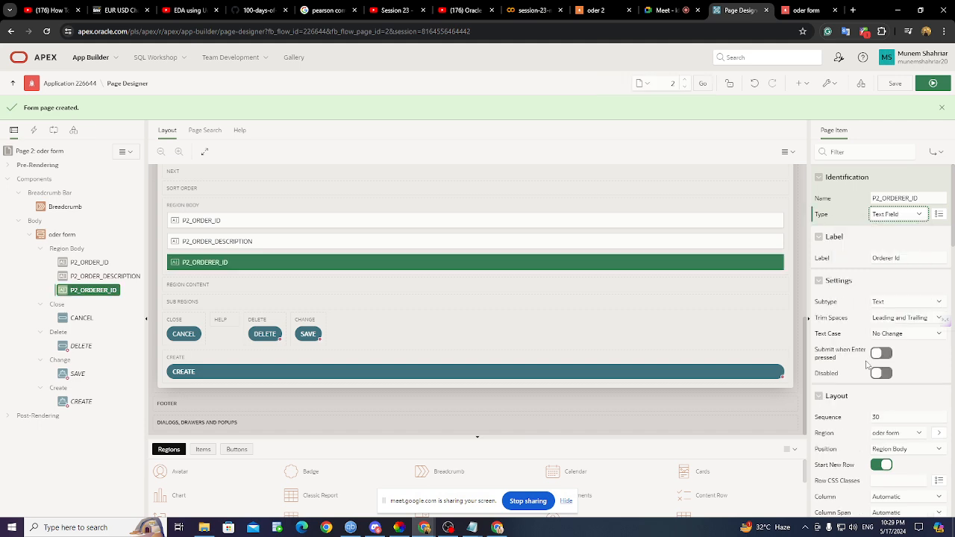
{"action": "left_click", "coordinate": [891, 216]}
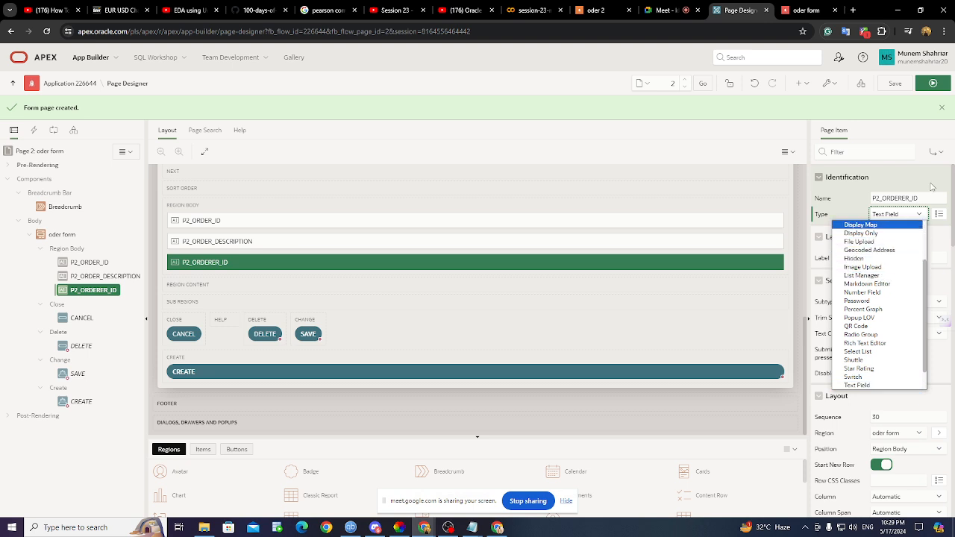
{"action": "left_click", "coordinate": [922, 216]}
{"action": "left_click", "coordinate": [895, 82]}
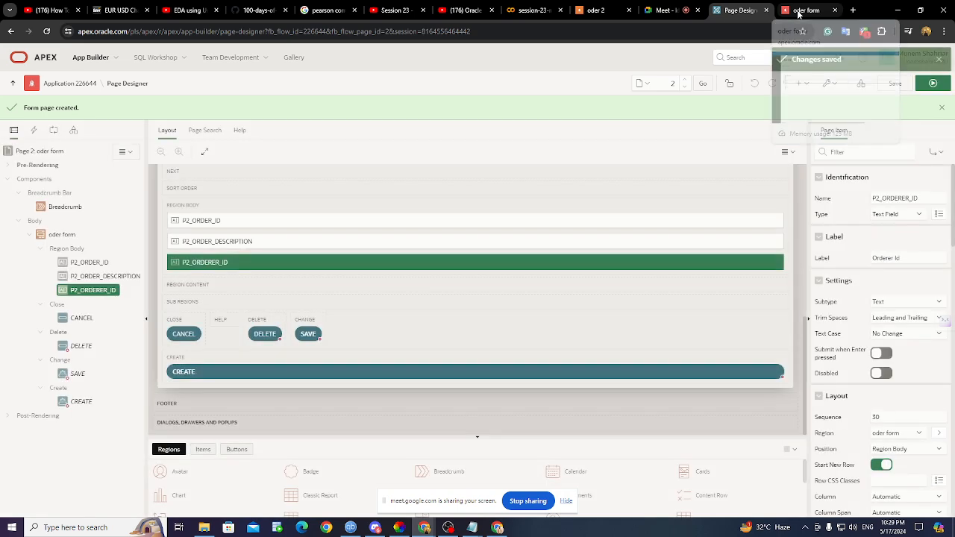
- Reload the running oder form and check Orderer Id is now a plain text field
{"action": "left_click", "coordinate": [798, 11]}
{"action": "left_click", "coordinate": [46, 32]}
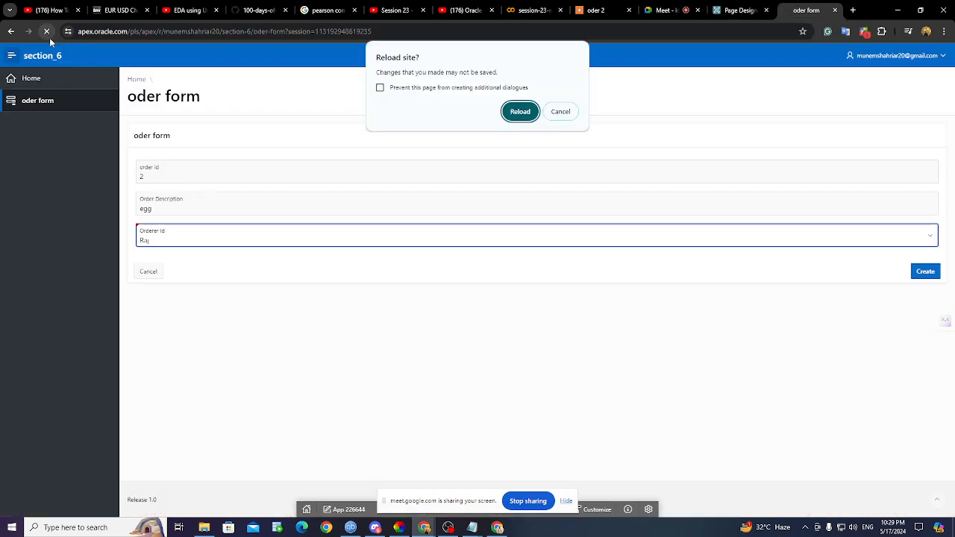
{"action": "left_click", "coordinate": [519, 112]}
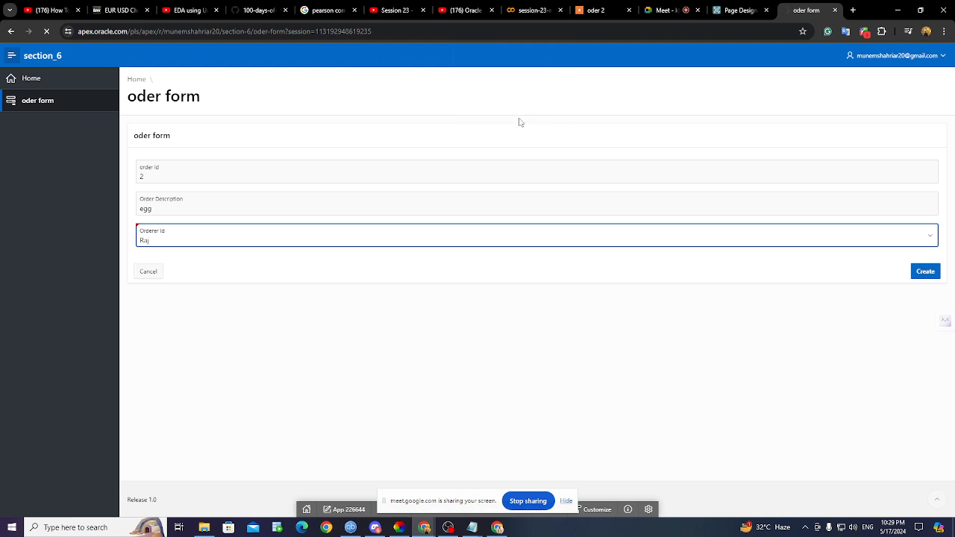
{"action": "left_click", "coordinate": [198, 236]}
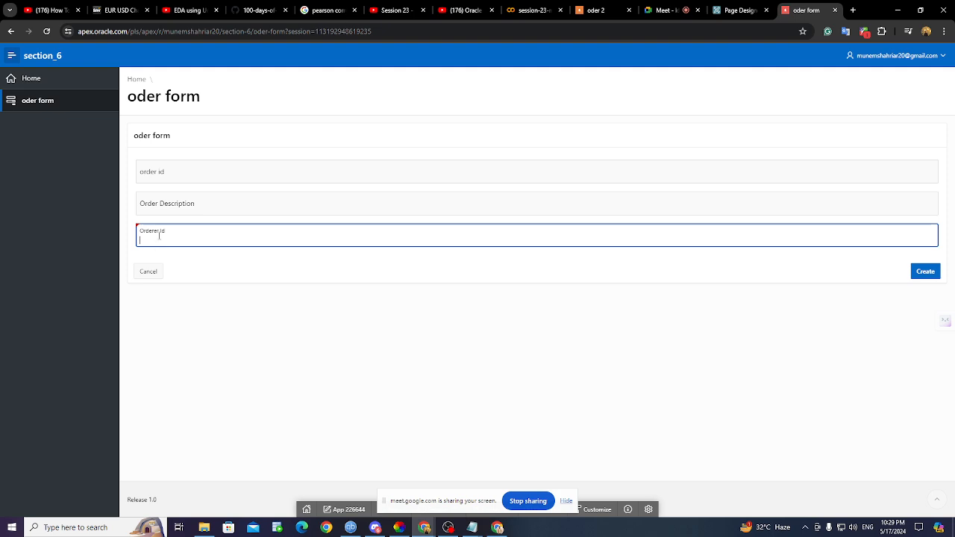
- Back in Page Designer, bring up the Identification Type choices for P2_ORDERER_ID
{"action": "left_click", "coordinate": [750, 12]}
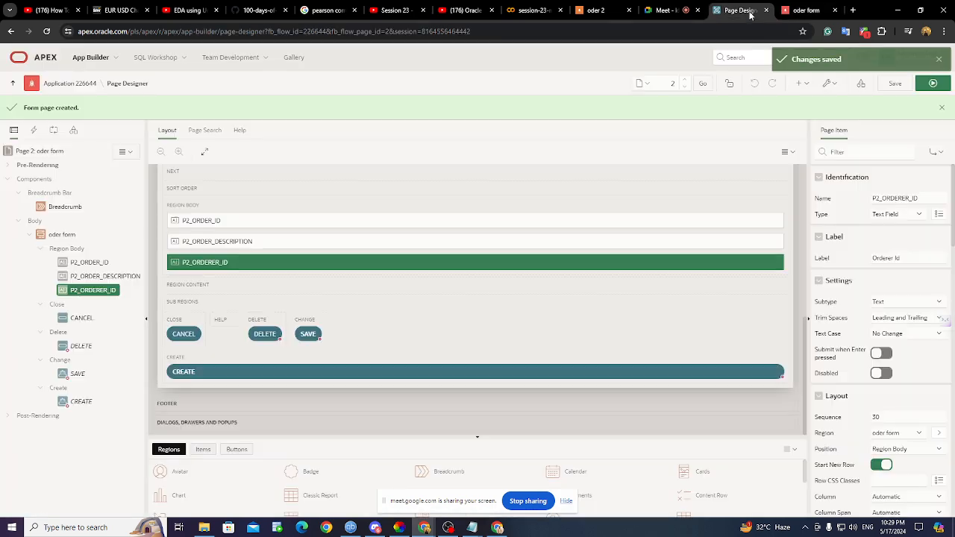
{"action": "scroll", "coordinate": [881, 334], "scroll_direction": "down", "scroll_amount": 5}
{"action": "scroll", "coordinate": [881, 334], "scroll_direction": "down", "scroll_amount": 1}
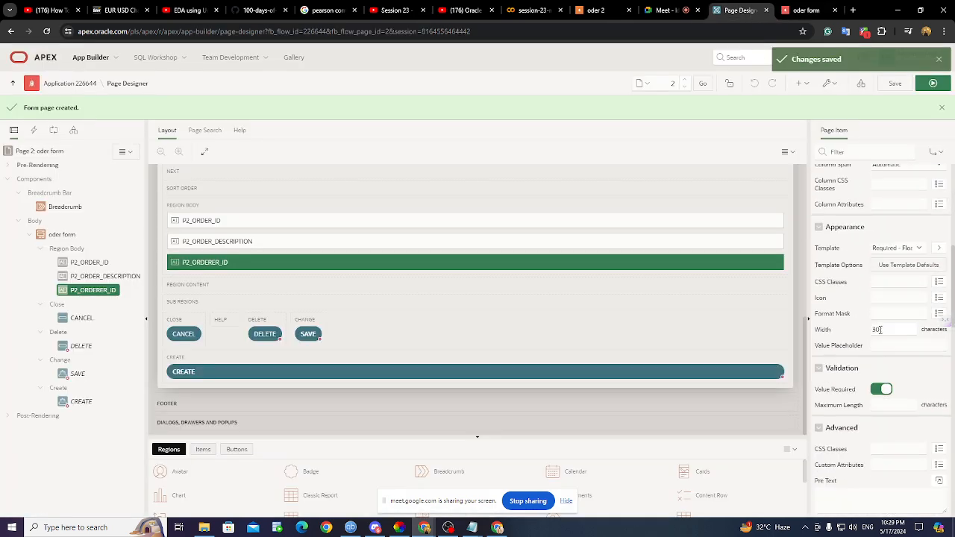
{"action": "scroll", "coordinate": [881, 329], "scroll_direction": "down", "scroll_amount": 2}
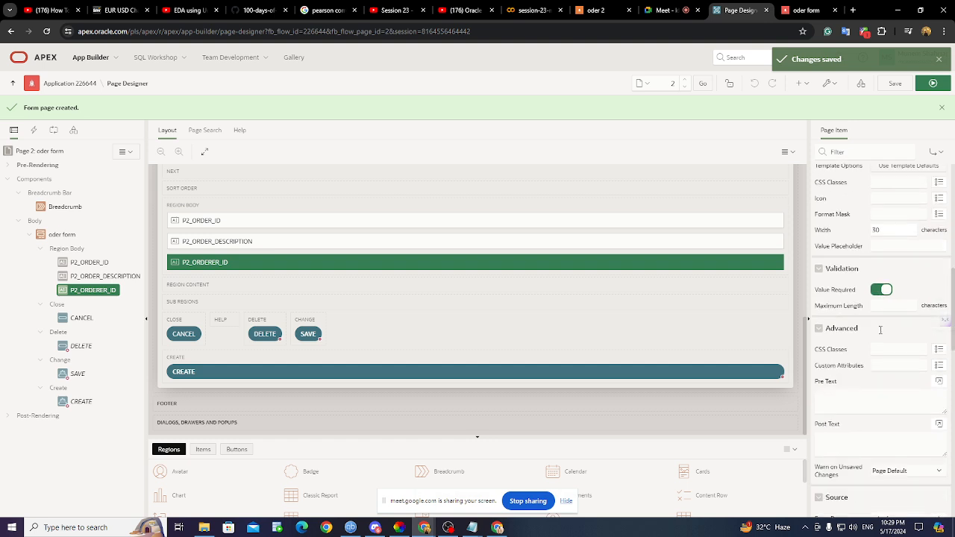
{"action": "scroll", "coordinate": [880, 334], "scroll_direction": "up", "scroll_amount": 10}
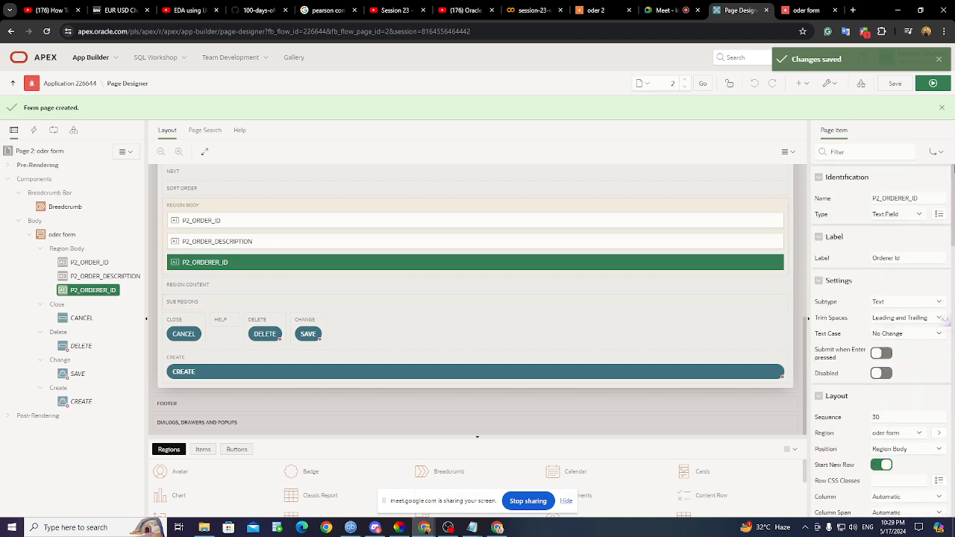
{"action": "left_click", "coordinate": [895, 214]}
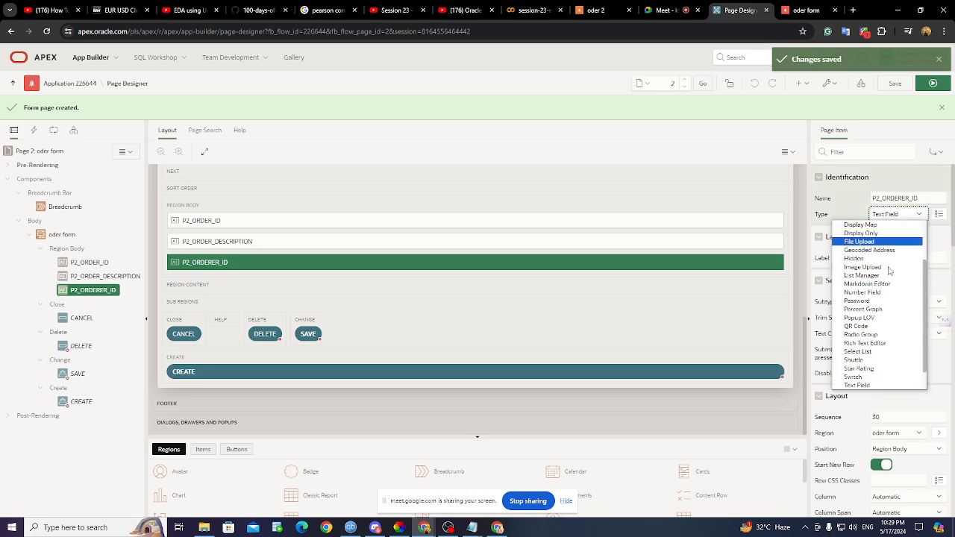
- Change P2_ORDERER_ID's item type back to Select List
{"action": "left_click", "coordinate": [878, 350]}
{"action": "scroll", "coordinate": [879, 353], "scroll_direction": "down", "scroll_amount": 5}
{"action": "scroll", "coordinate": [879, 353], "scroll_direction": "down", "scroll_amount": 5}
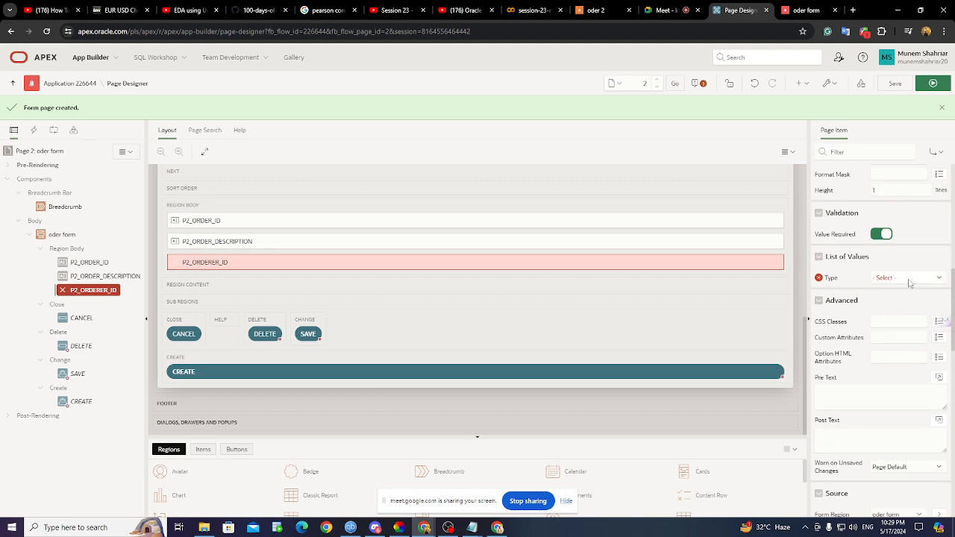
- Set its List of Values Type to SQL Query and bring up data.sql in Notepad
{"action": "left_click", "coordinate": [900, 277]}
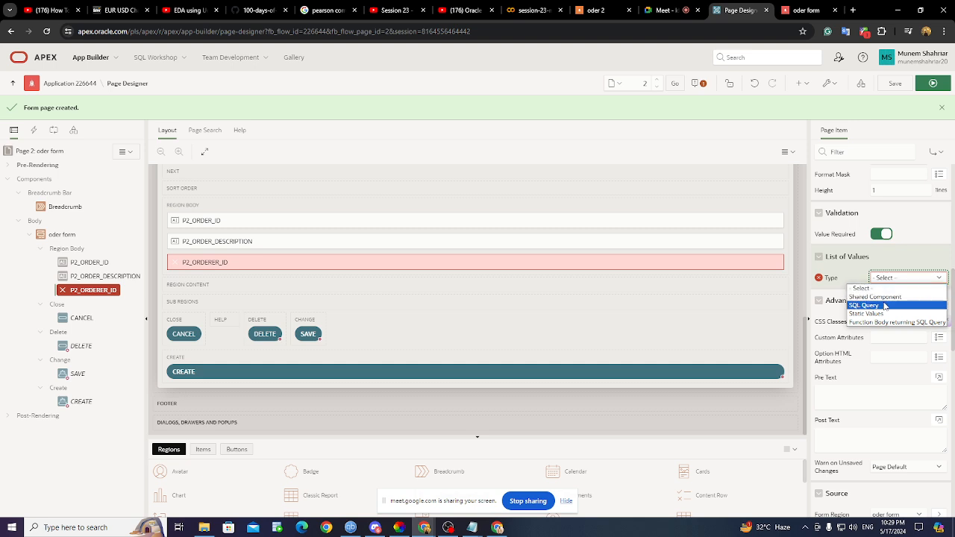
{"action": "left_click", "coordinate": [885, 307]}
{"action": "left_click", "coordinate": [861, 315]}
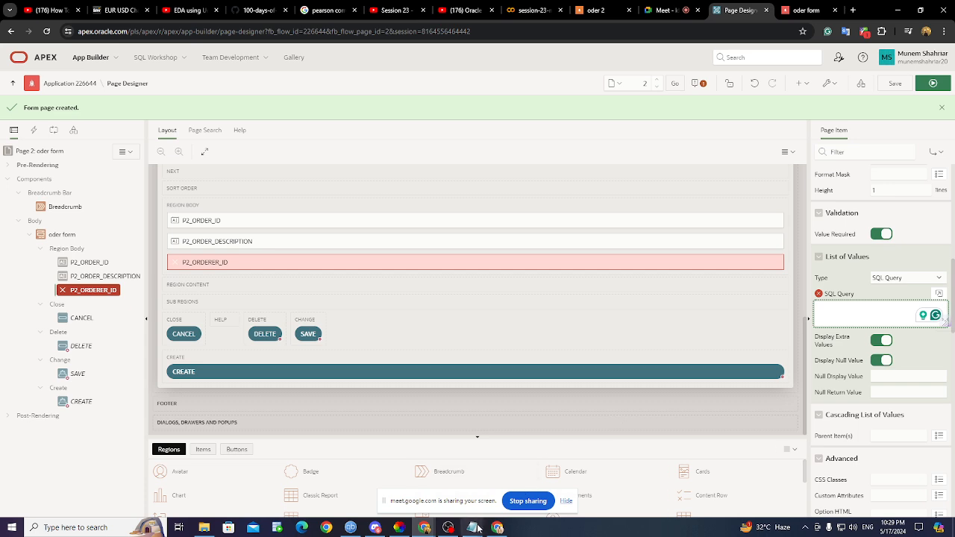
{"action": "mouse_move", "coordinate": [472, 526]}
{"action": "left_click", "coordinate": [506, 462]}
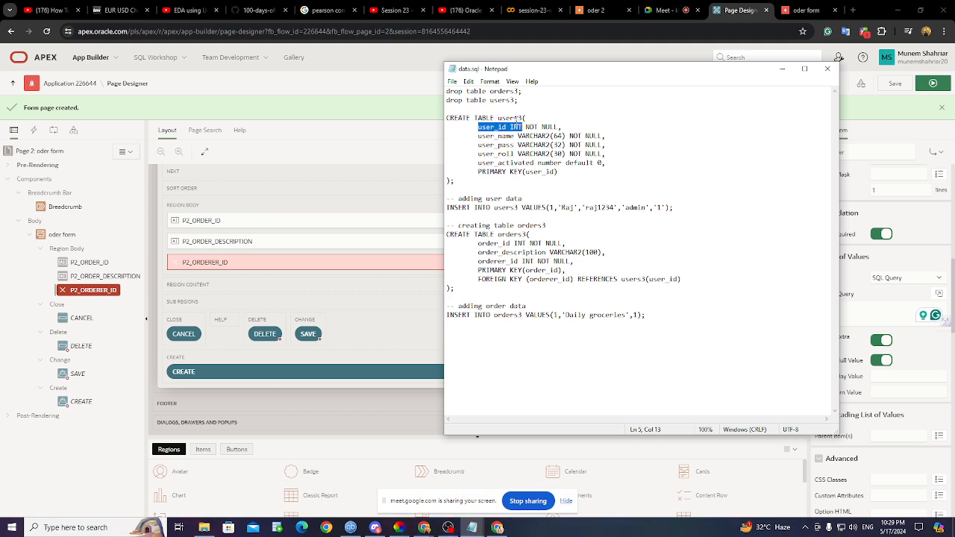
- Select user_id in the CREATE TABLE users3 statement, then minimize Notepad
{"action": "left_click_drag", "start_coordinate": [478, 127], "coordinate": [507, 128]}
{"action": "left_click", "coordinate": [782, 68]}
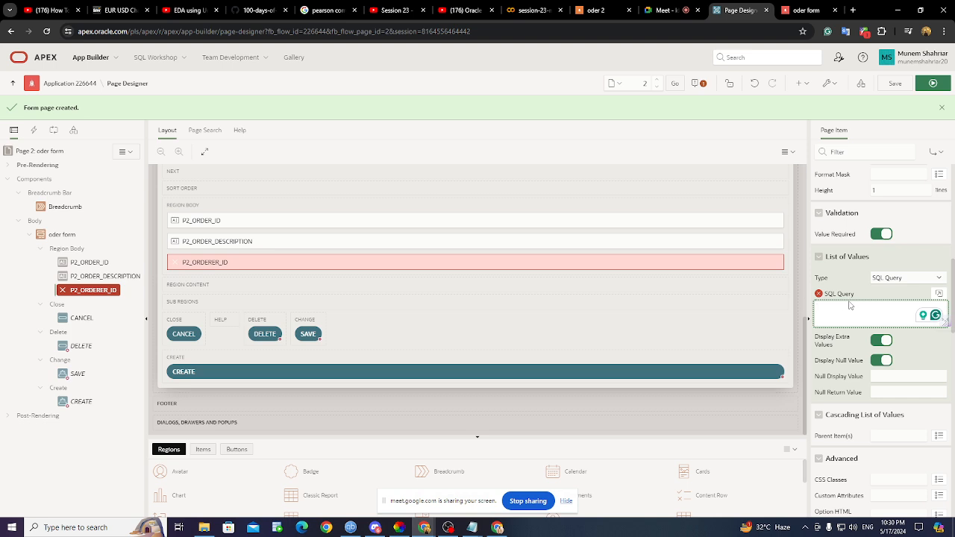
- Show the SQL Query help for P2_ORDERER_ID and study its example return/display query
{"action": "left_click", "coordinate": [844, 312]}
{"action": "left_click", "coordinate": [239, 132]}
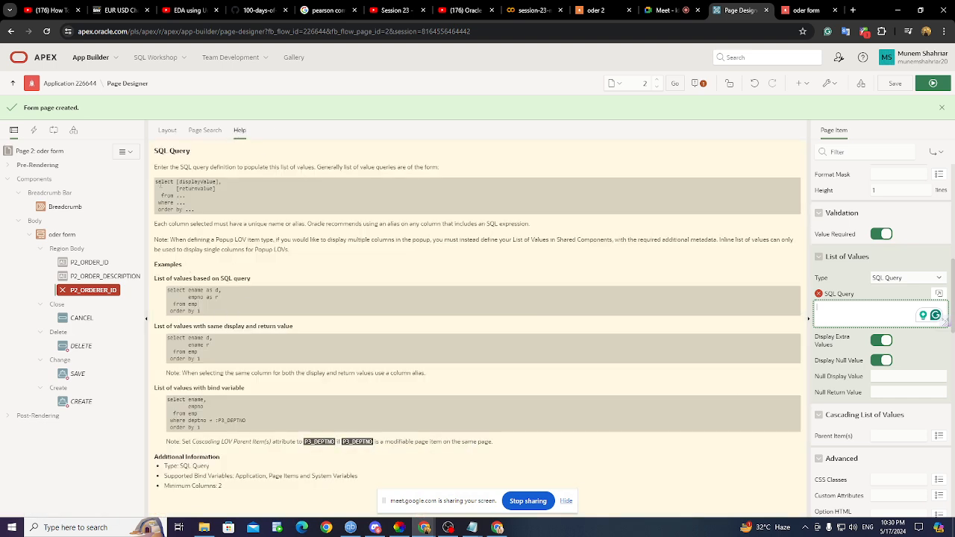
{"action": "left_click_drag", "start_coordinate": [164, 182], "coordinate": [192, 182]}
{"action": "left_click", "coordinate": [201, 182]}
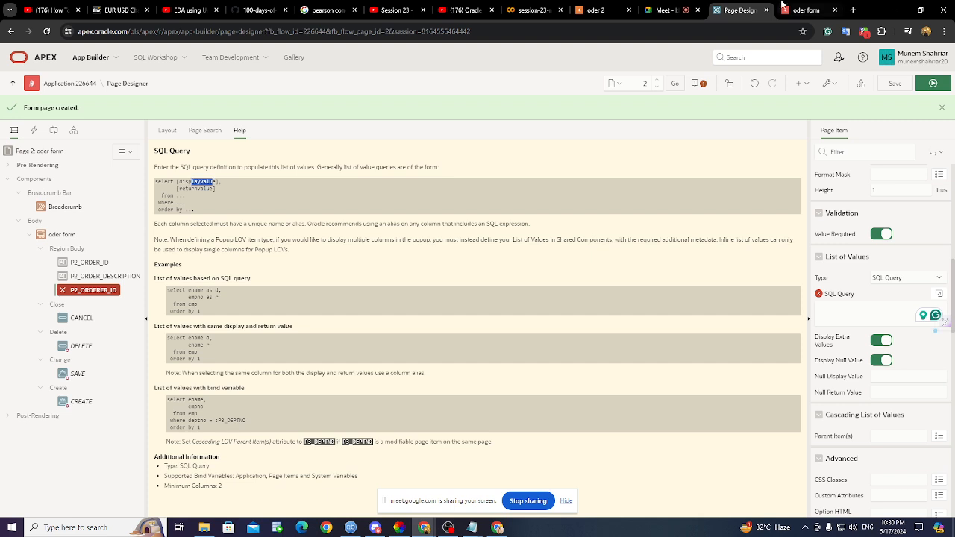
{"action": "left_click", "coordinate": [805, 10]}
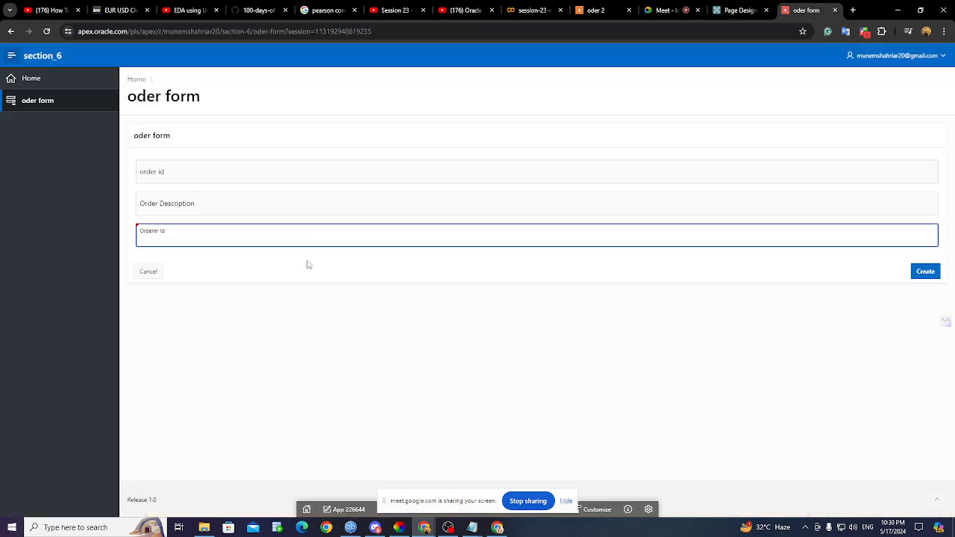
{"action": "left_click", "coordinate": [717, 10]}
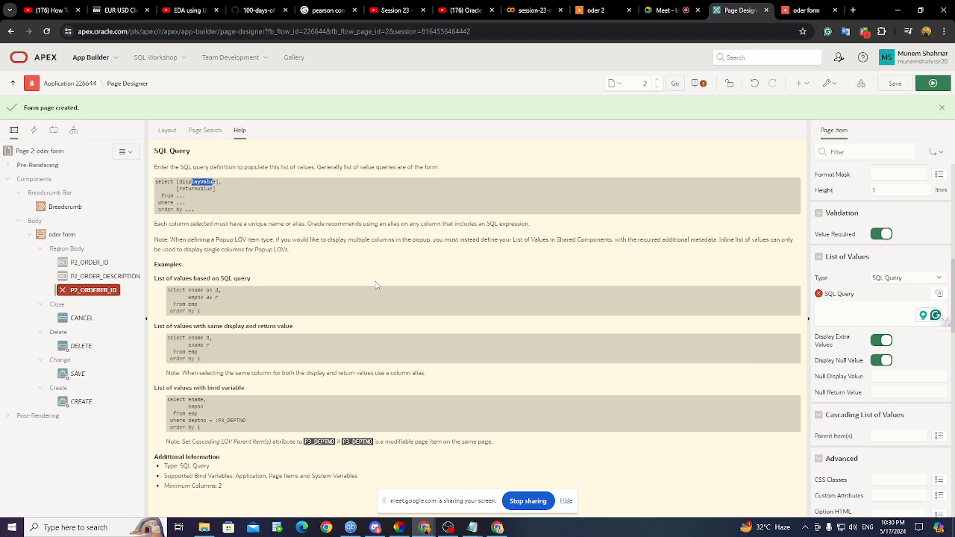
- Enter the LOV query 'select user_id r, user_id s from users;' and review it in the Code Editor
{"action": "left_click", "coordinate": [849, 309]}
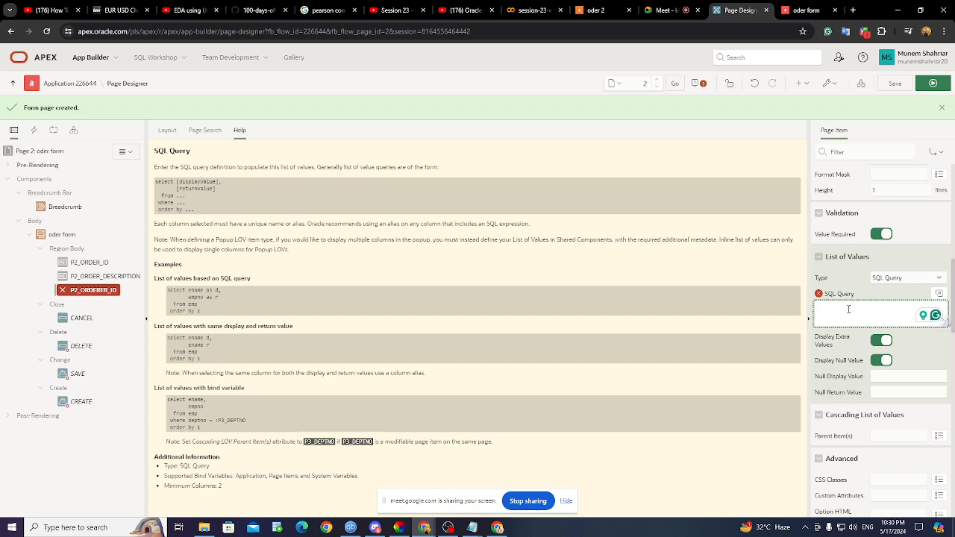
{"action": "type", "text": "select"}
{"action": "type", "text": " user_id"}
{"action": "type", "text": " from"}
{"action": "type", "text": "rom"}
{"action": "type", "text": " users;"}
{"action": "type", "text": "n"}
{"action": "type", "text": ","}
{"action": "type", "text": " user"}
{"action": "type", "text": "_id"}
{"action": "type", "text": " d"}
{"action": "left_click", "coordinate": [939, 294]}
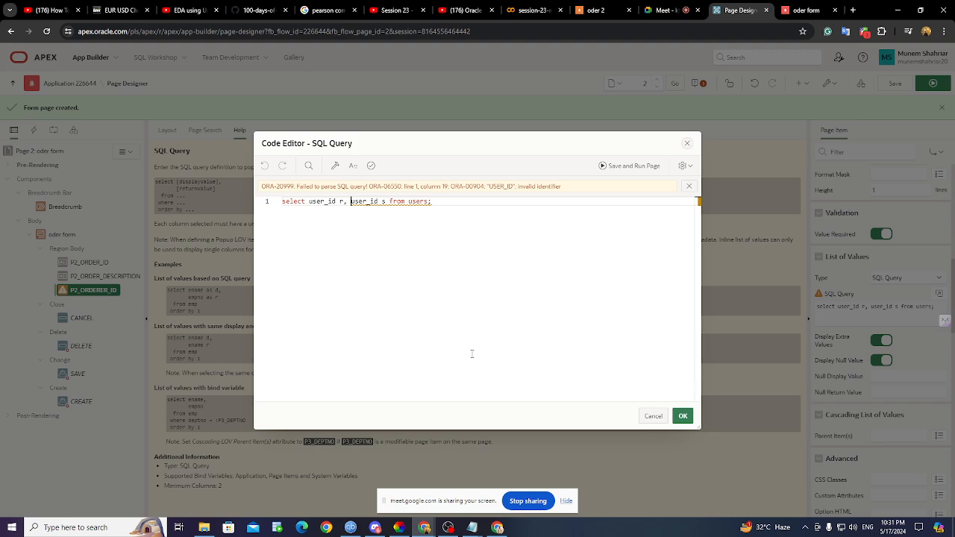
{"action": "left_click", "coordinate": [683, 416]}
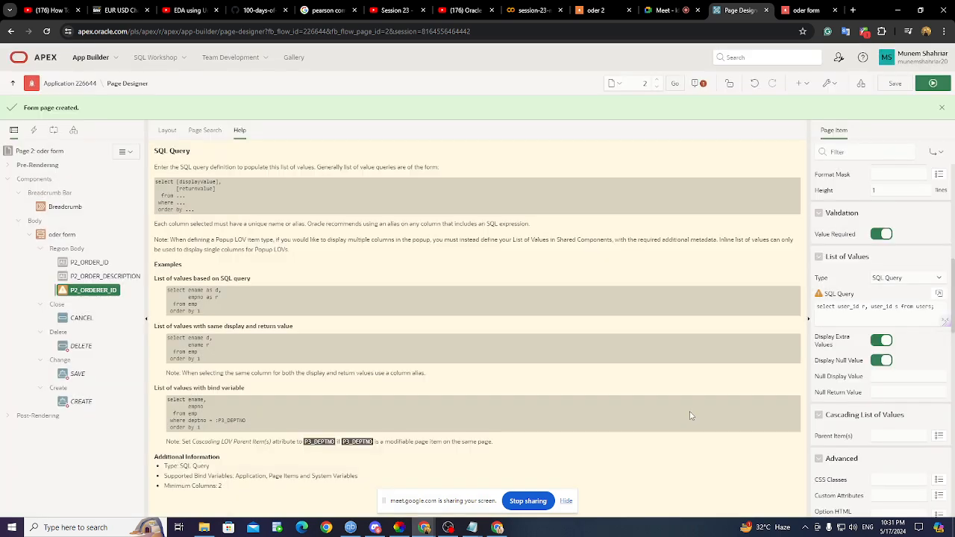
- Save the page and reload the oder form, which fails on P2_ORDERER_ID with ORA-00904
{"action": "left_click", "coordinate": [806, 9]}
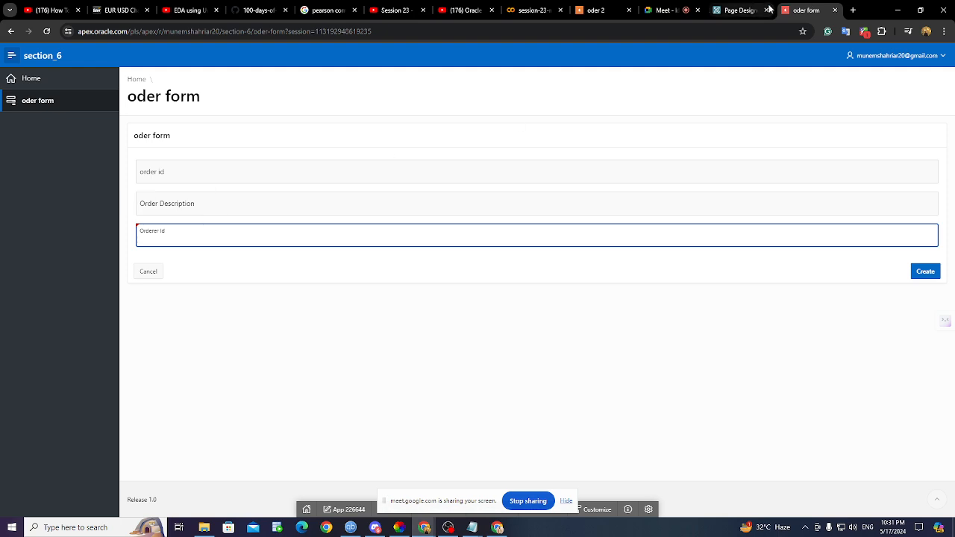
{"action": "left_click", "coordinate": [742, 11]}
{"action": "left_click", "coordinate": [898, 85]}
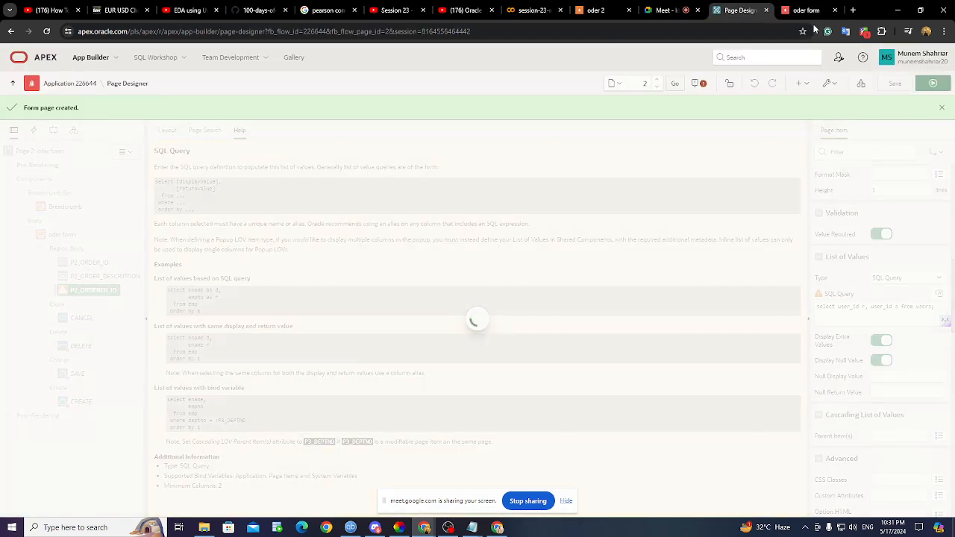
{"action": "left_click", "coordinate": [806, 10]}
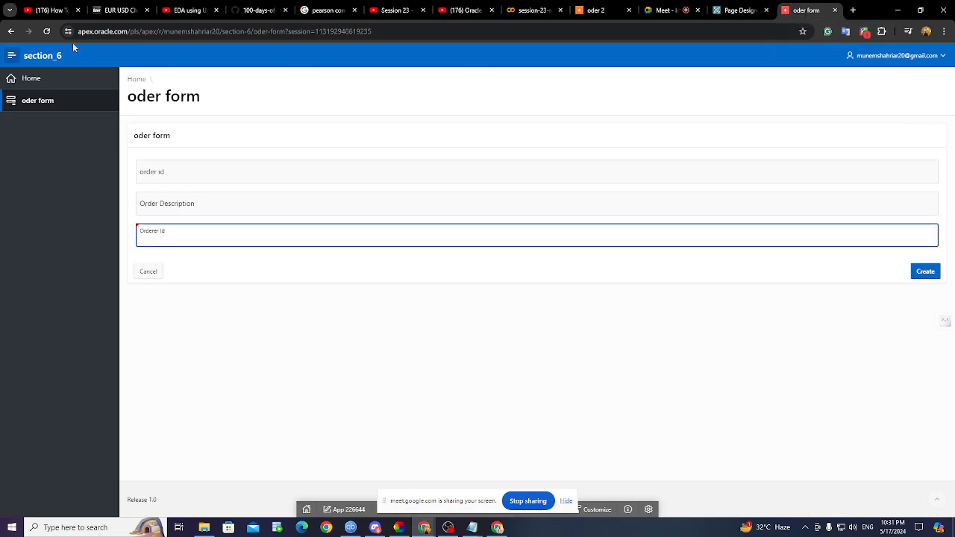
{"action": "left_click", "coordinate": [48, 32]}
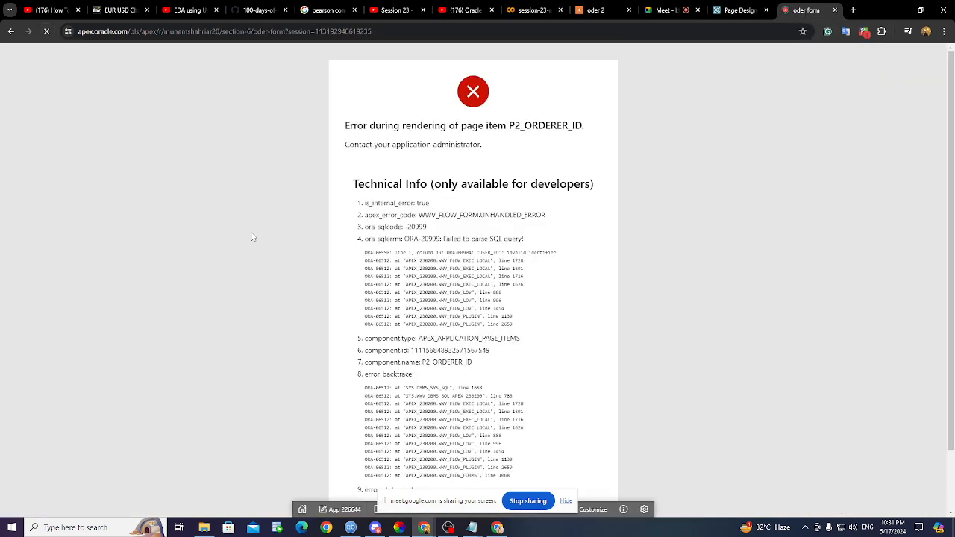
- Back in Page Designer, delete the comma between the two columns in the SQL query
{"action": "left_click", "coordinate": [739, 11]}
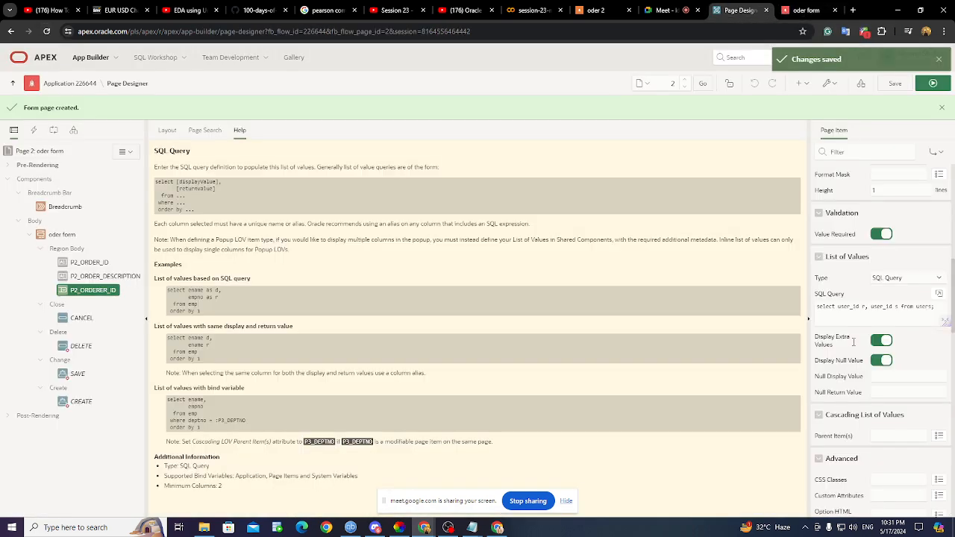
{"action": "left_click", "coordinate": [897, 309]}
{"action": "key", "text": "BackSpace"}
{"action": "type", "text": "s"}
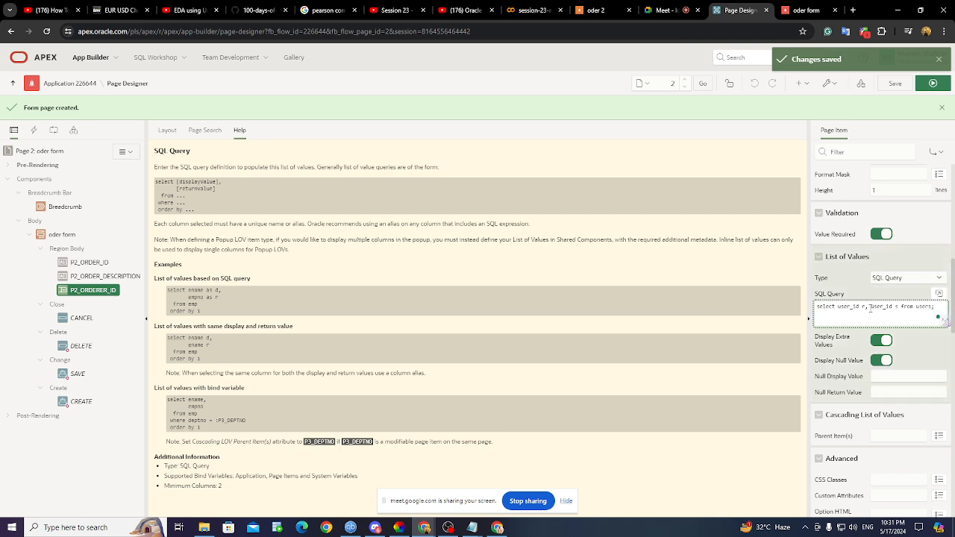
{"action": "key", "text": "BackSpace"}
{"action": "key", "text": "BackSpace"}
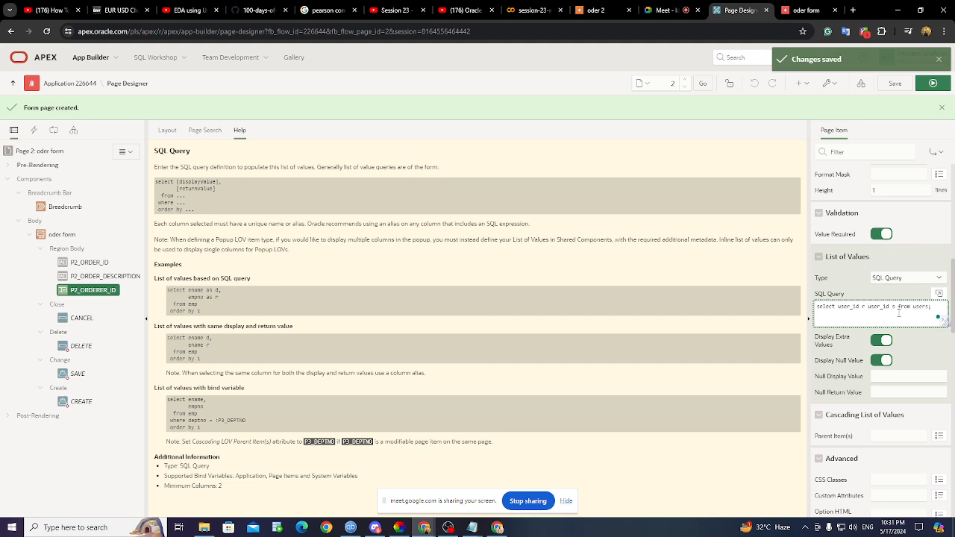
- Rework the column aliases in the orderer LOV query and check it in the Code Editor, which reports a parse error
{"action": "key", "text": "BackSpace"}
{"action": "key", "text": "BackSpace"}
{"action": "key", "text": "BackSpace"}
{"action": "type", "text": "d"}
{"action": "key", "text": "BackSpace"}
{"action": "type", "text": "d"}
{"action": "key", "text": "BackSpace"}
{"action": "type", "text": "d,"}
{"action": "key", "text": "BackSpace"}
{"action": "left_click", "coordinate": [939, 294]}
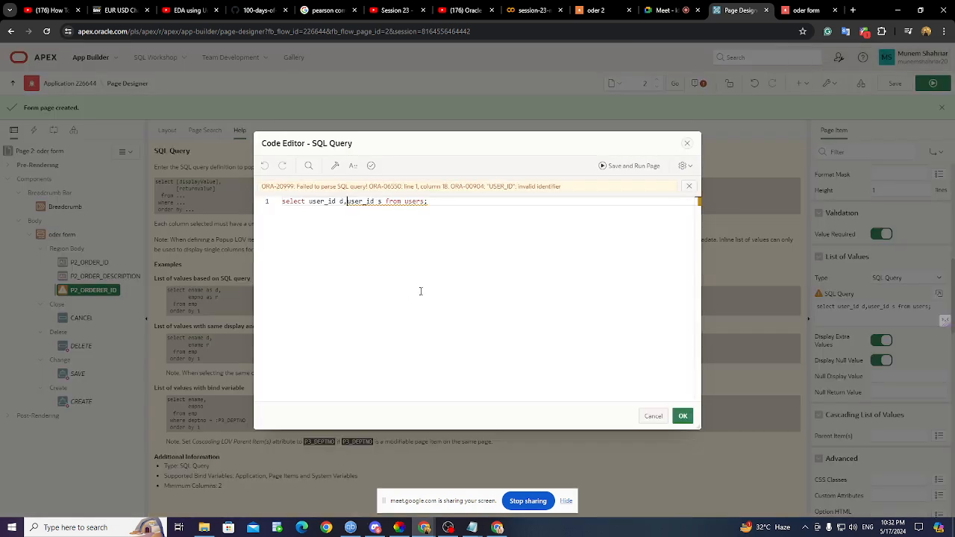
{"action": "left_click", "coordinate": [687, 143]}
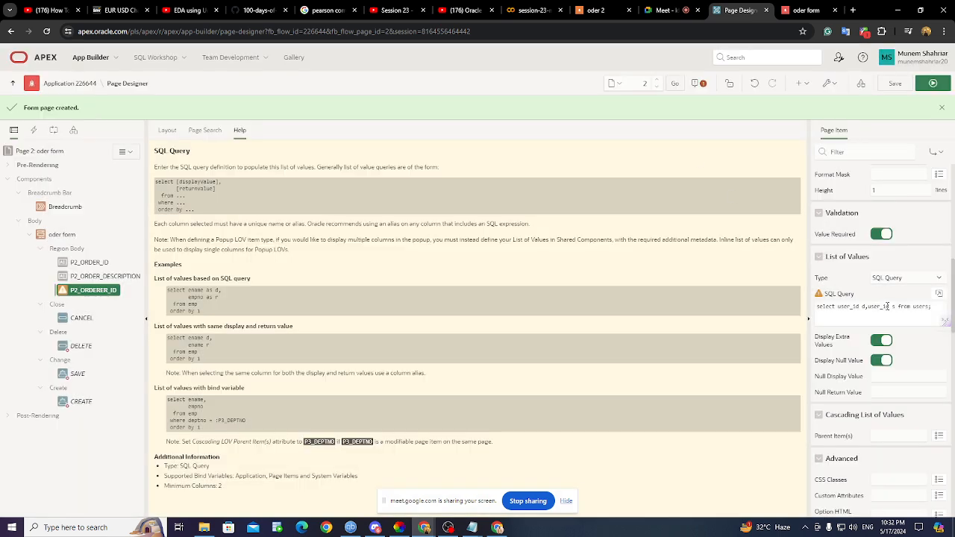
- Re-add a second user_id column with a 'd r' alias and recheck the query, which still fails to parse
{"action": "left_click", "coordinate": [887, 306]}
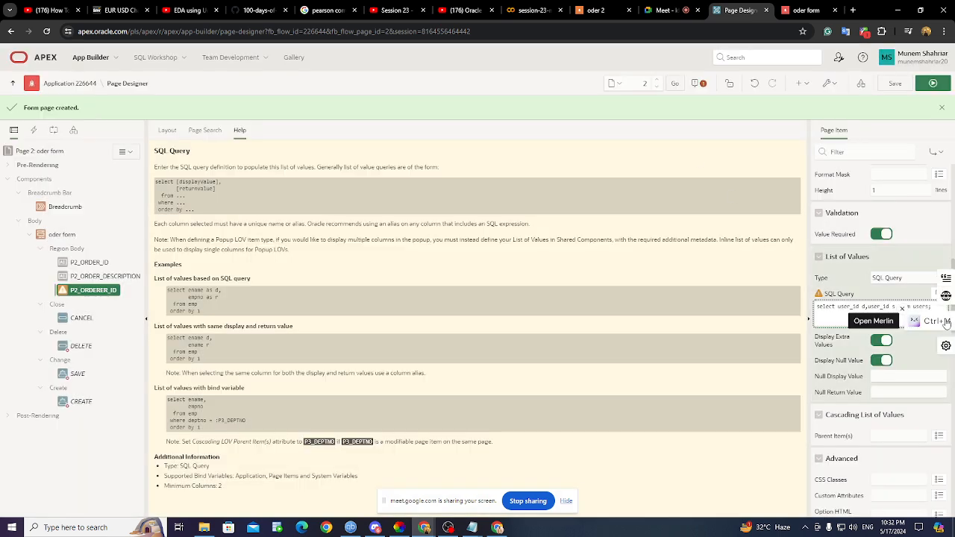
{"action": "key", "text": "BackSpace"}
{"action": "key", "text": "BackSpace"}
{"action": "key", "text": "BackSpace"}
{"action": "key", "text": "BackSpace"}
{"action": "key", "text": "BackSpace"}
{"action": "key", "text": "BackSpace"}
{"action": "key", "text": "BackSpace"}
{"action": "key", "text": "BackSpace"}
{"action": "key", "text": "BackSpace"}
{"action": "key", "text": "BackSpace"}
{"action": "type", "text": ",user_id"}
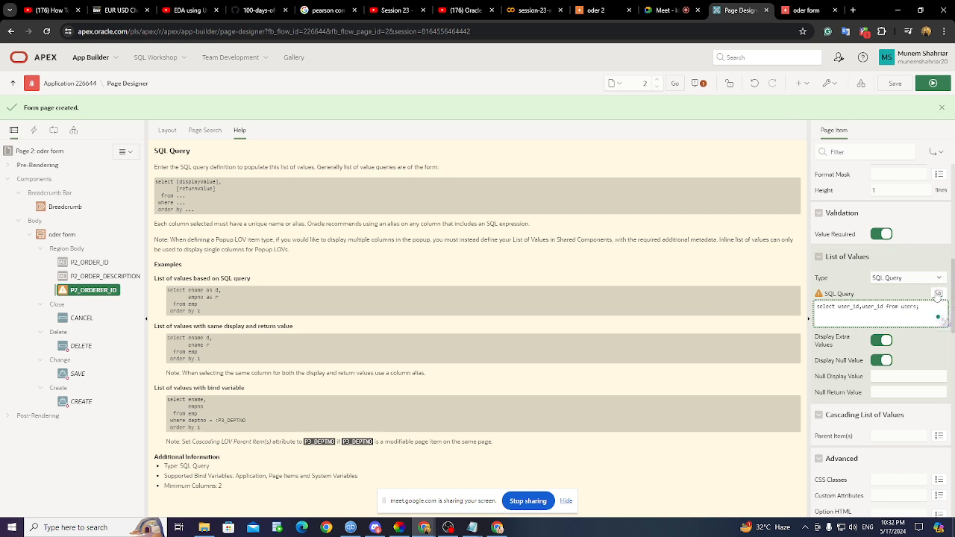
{"action": "left_click", "coordinate": [938, 294]}
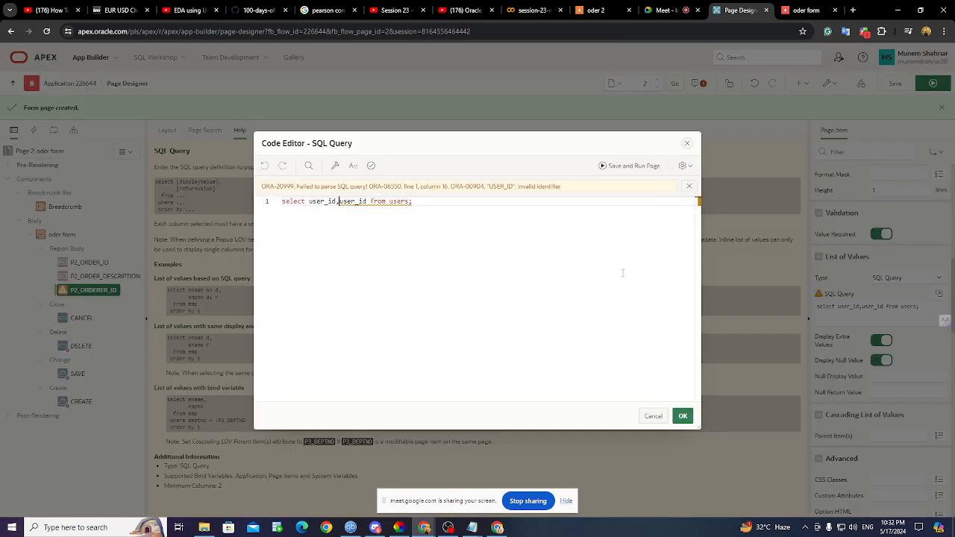
{"action": "left_click", "coordinate": [687, 144]}
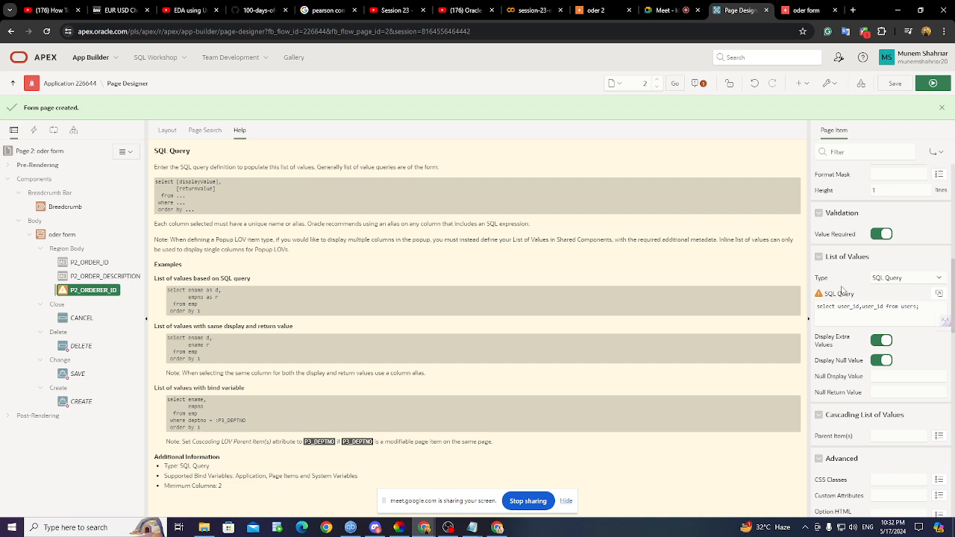
{"action": "left_click", "coordinate": [859, 306]}
{"action": "type", "text": "d"}
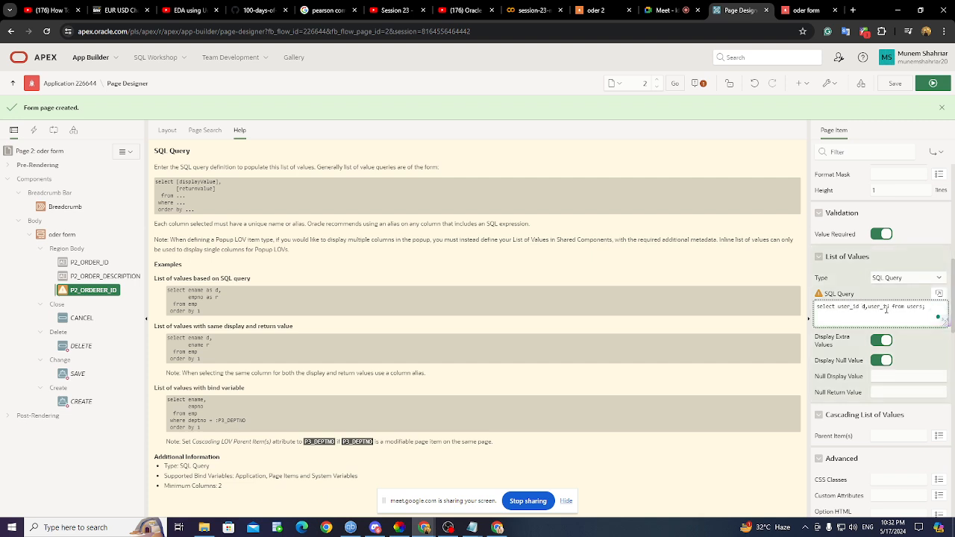
{"action": "type", "text": " r"}
{"action": "left_click", "coordinate": [941, 294]}
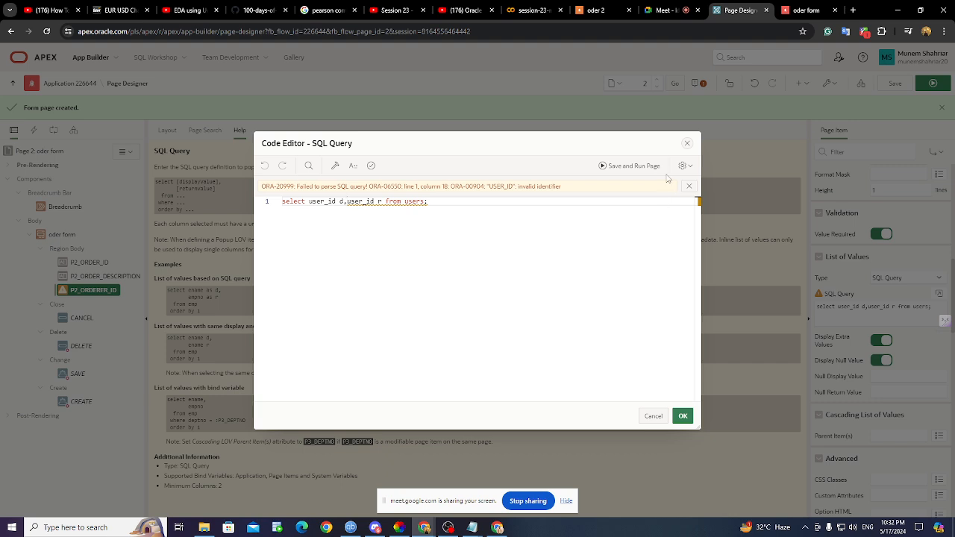
{"action": "left_click", "coordinate": [688, 143]}
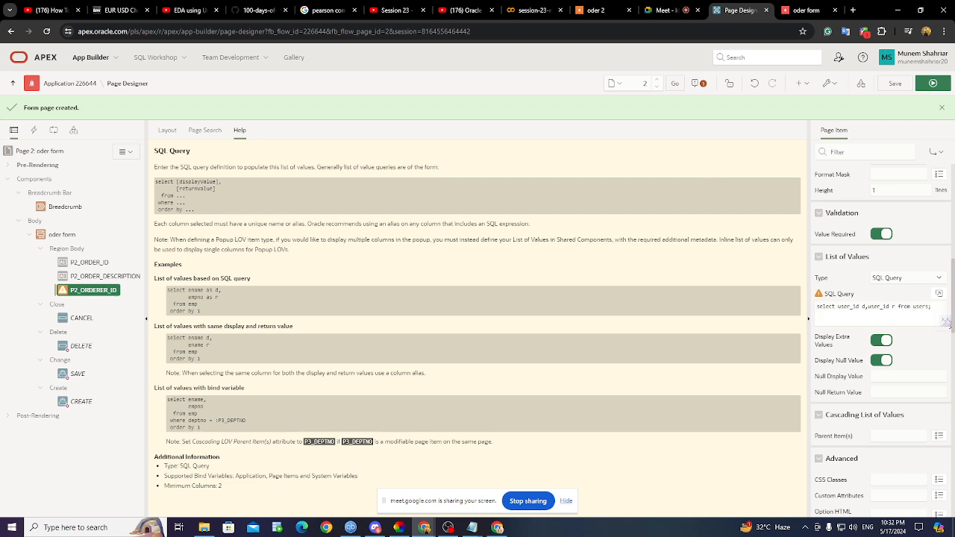
- Remove the second column so the query reads 'select user_id from users;' and recheck it
{"action": "left_click", "coordinate": [899, 309]}
{"action": "key", "text": "BackSpace"}
{"action": "key", "text": "BackSpace"}
{"action": "key", "text": "BackSpace"}
{"action": "key", "text": "BackSpace"}
{"action": "key", "text": "BackSpace"}
{"action": "key", "text": "BackSpace"}
{"action": "key", "text": "BackSpace"}
{"action": "key", "text": "BackSpace"}
{"action": "key", "text": "BackSpace"}
{"action": "key", "text": "BackSpace"}
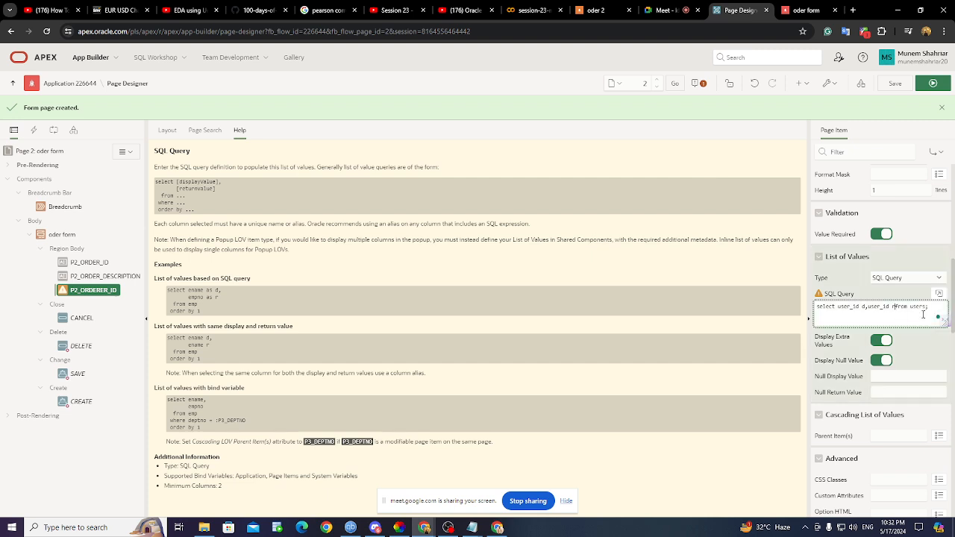
{"action": "key", "text": "BackSpace"}
{"action": "key", "text": "BackSpace"}
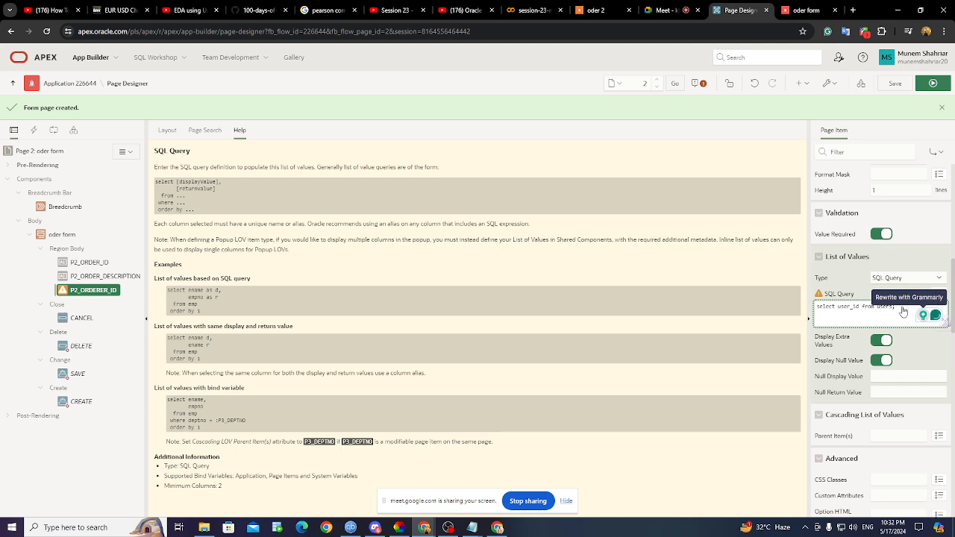
{"action": "left_click", "coordinate": [941, 294]}
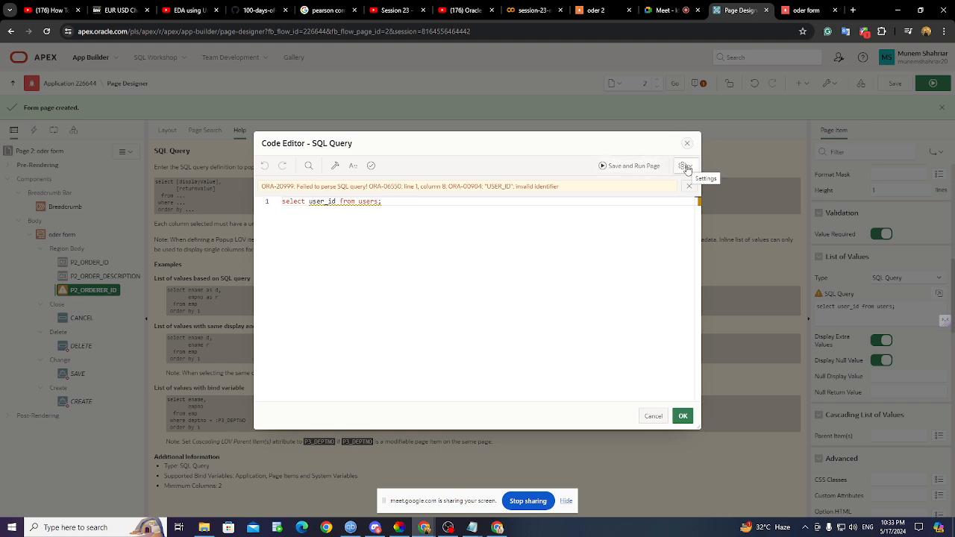
{"action": "left_click", "coordinate": [687, 144]}
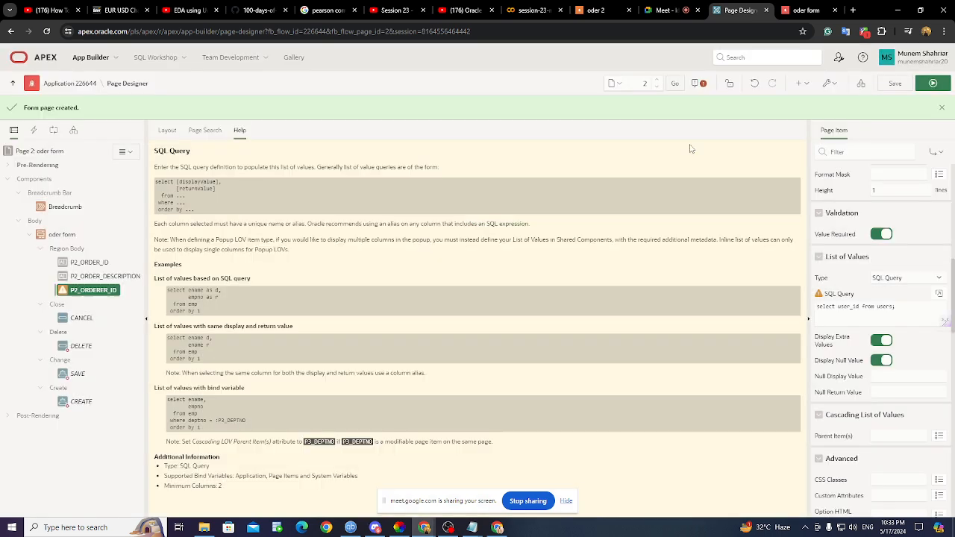
- Set the orderer LOV type to Shared Component with USERS3.USER_NAME and inspect that list's definition
{"action": "scroll", "coordinate": [890, 339], "scroll_direction": "down", "scroll_amount": 2}
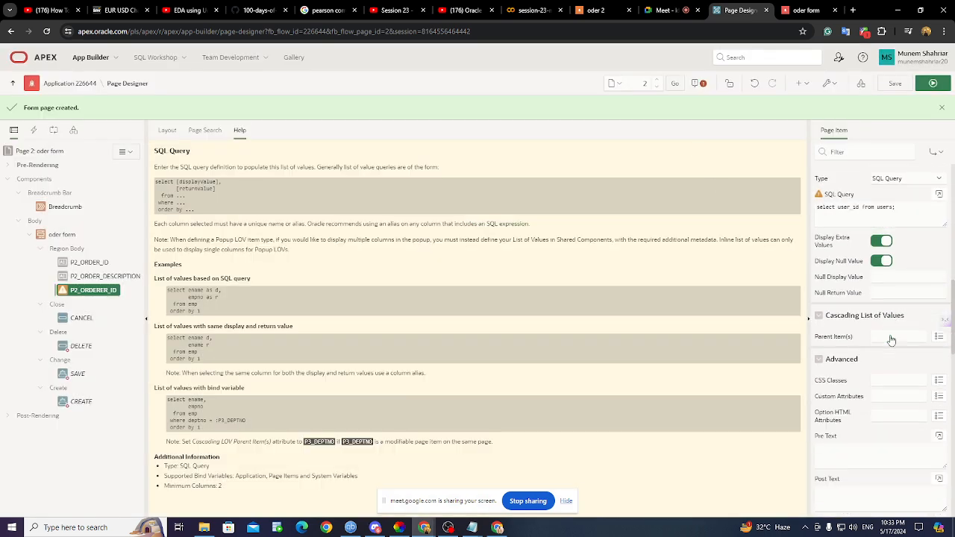
{"action": "scroll", "coordinate": [891, 338], "scroll_direction": "up", "scroll_amount": 2}
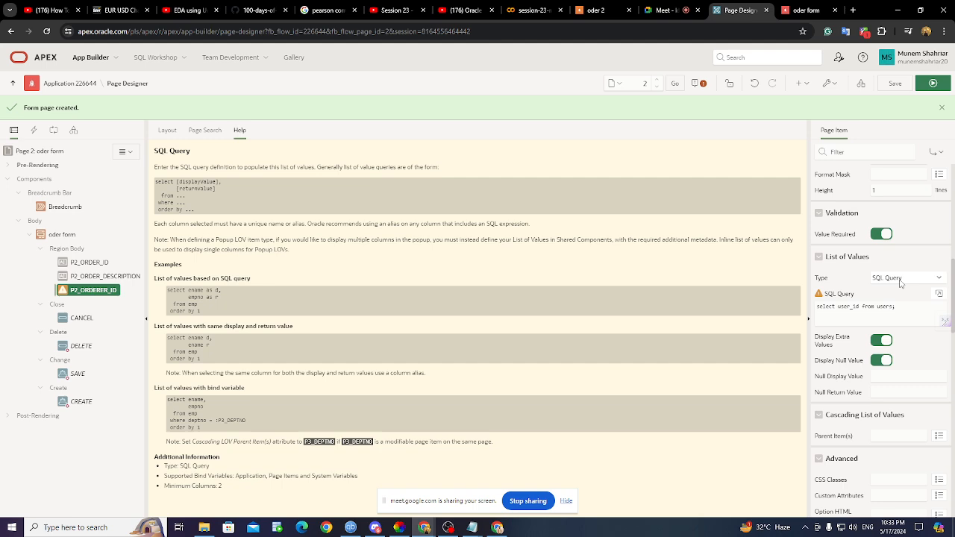
{"action": "scroll", "coordinate": [901, 284], "scroll_direction": "up", "scroll_amount": 4}
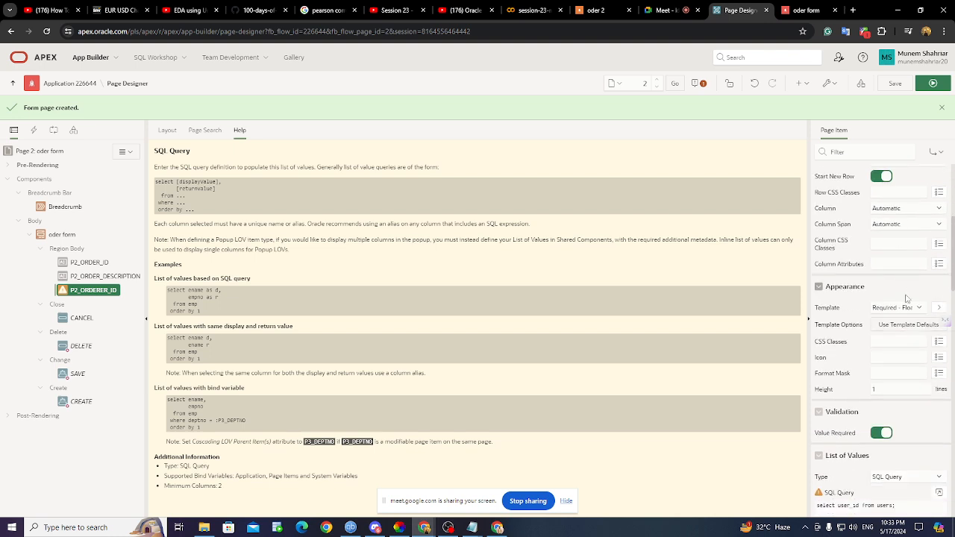
{"action": "scroll", "coordinate": [903, 299], "scroll_direction": "down", "scroll_amount": 3}
{"action": "left_click", "coordinate": [905, 329]}
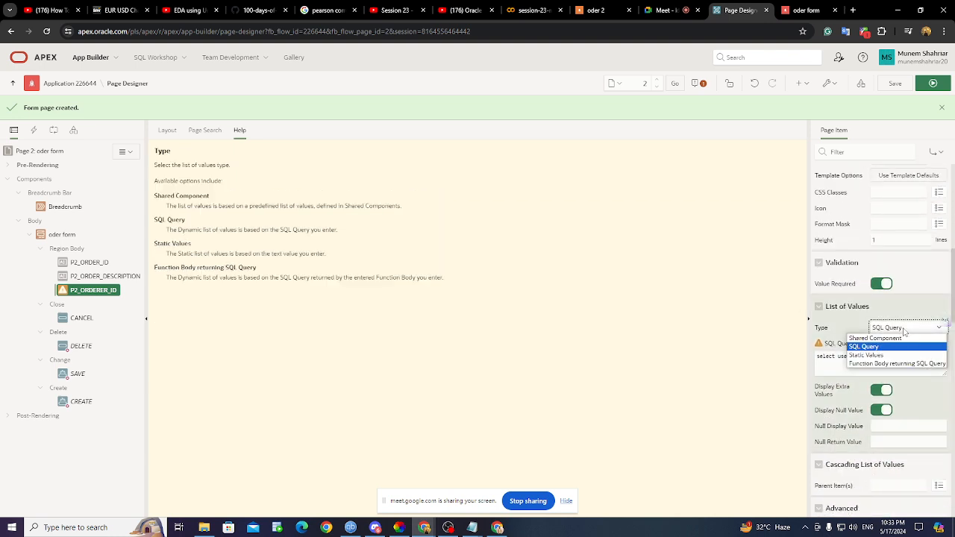
{"action": "left_click", "coordinate": [900, 338]}
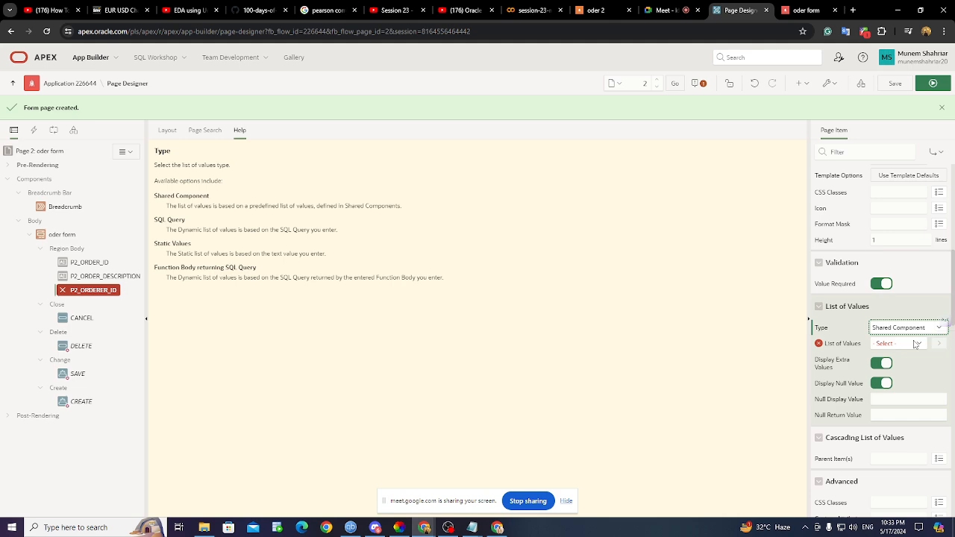
{"action": "left_click", "coordinate": [914, 344]}
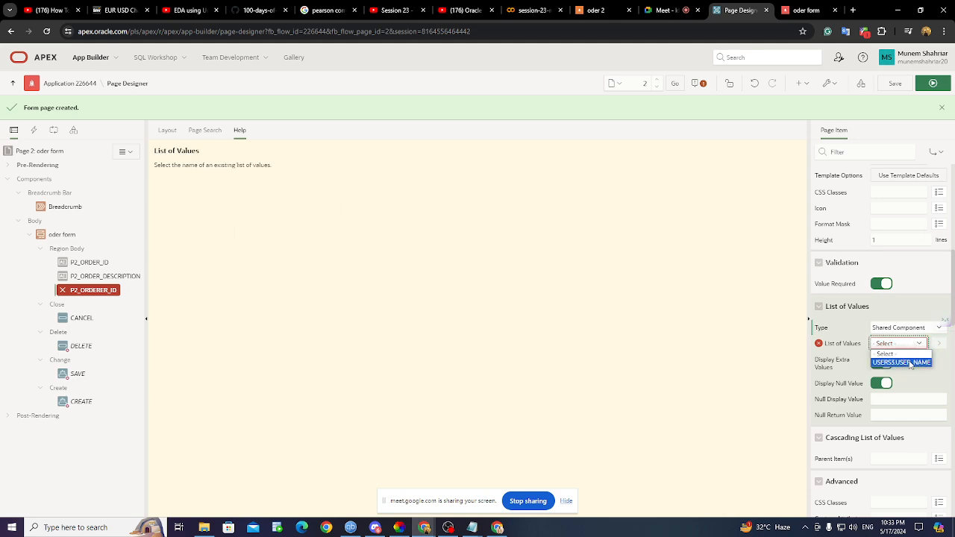
{"action": "left_click", "coordinate": [902, 362]}
{"action": "left_click", "coordinate": [941, 343]}
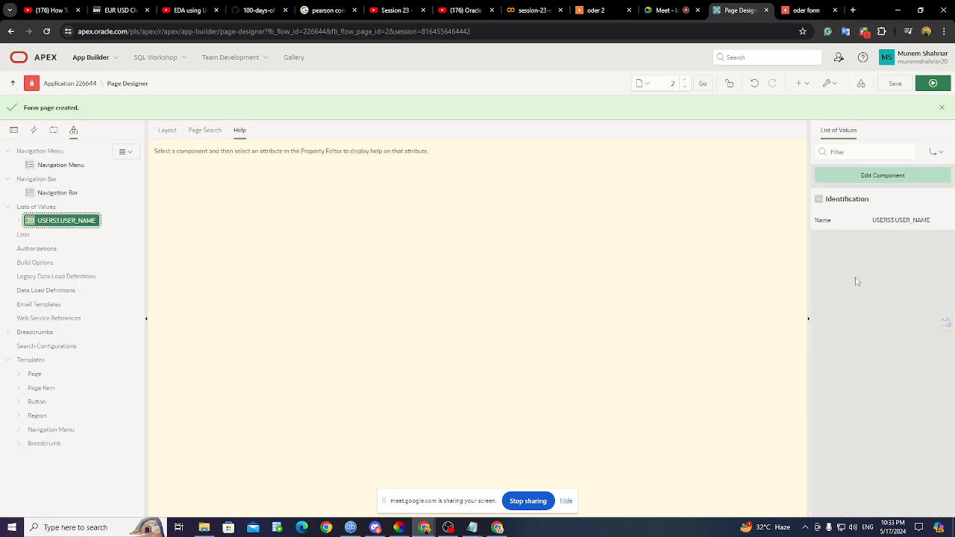
{"action": "left_click", "coordinate": [905, 229]}
{"action": "double_click", "coordinate": [824, 221]}
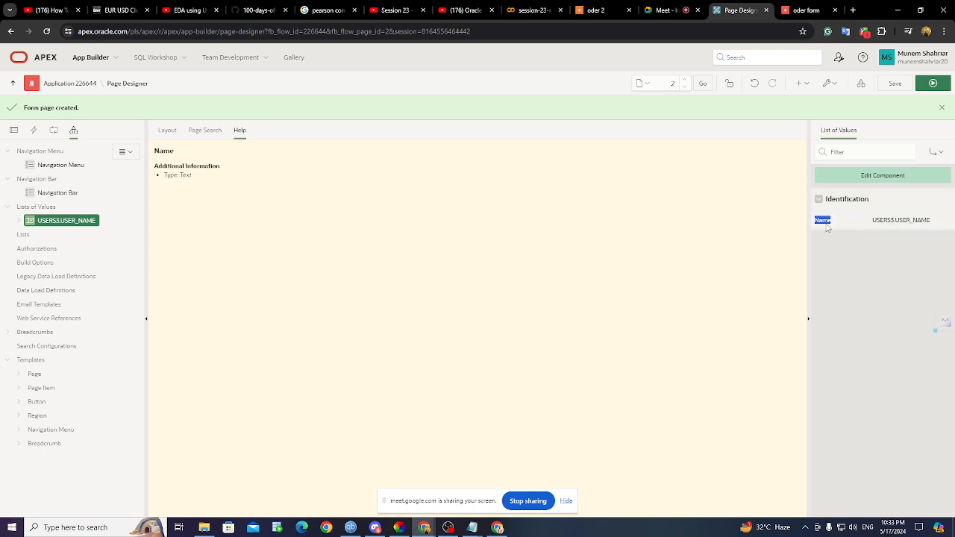
- Back in the layout, switch P2_ORDERER_ID's list-of-values type to SQL Query
{"action": "left_click", "coordinate": [170, 131]}
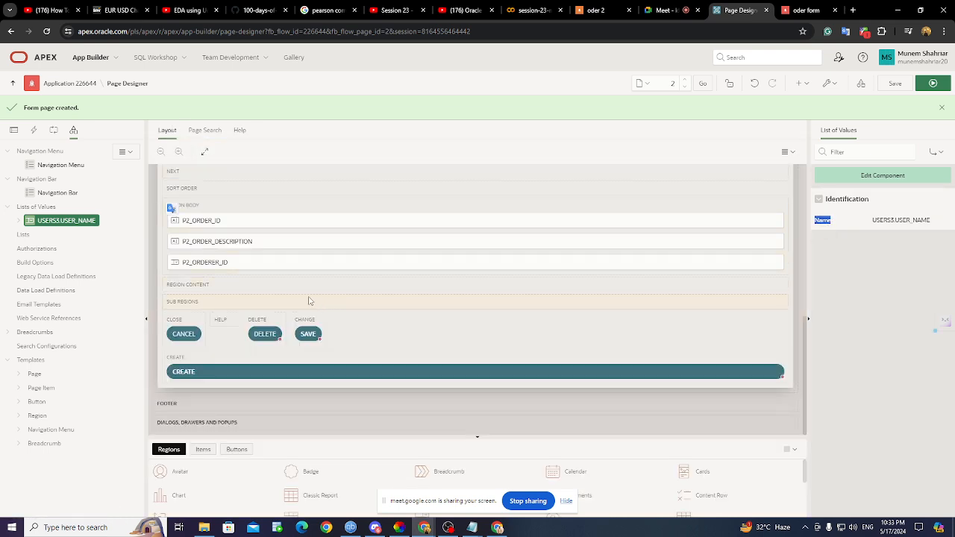
{"action": "left_click", "coordinate": [224, 263]}
{"action": "scroll", "coordinate": [908, 409], "scroll_direction": "down", "scroll_amount": 5}
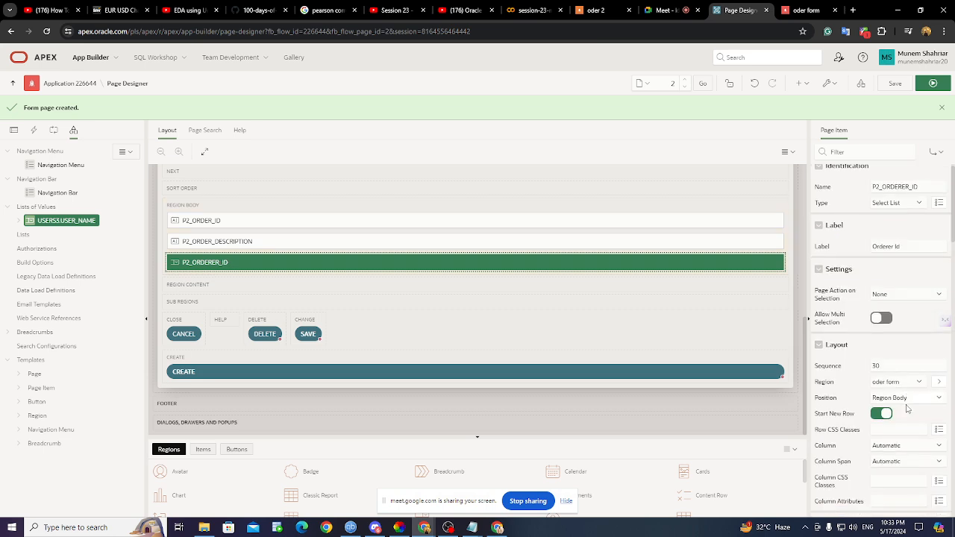
{"action": "scroll", "coordinate": [908, 409], "scroll_direction": "up", "scroll_amount": 5}
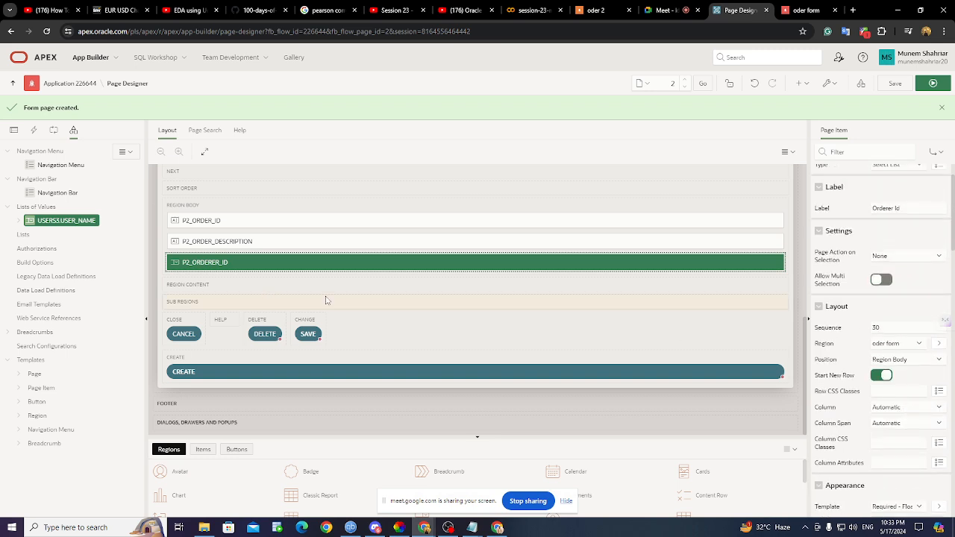
{"action": "scroll", "coordinate": [935, 365], "scroll_direction": "down", "scroll_amount": 3}
{"action": "scroll", "coordinate": [935, 366], "scroll_direction": "up", "scroll_amount": 3}
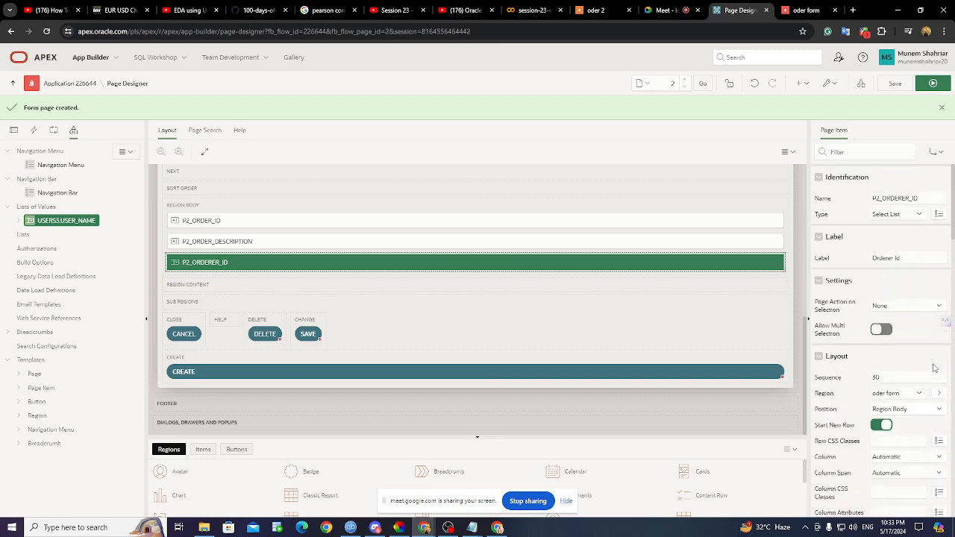
{"action": "scroll", "coordinate": [888, 329], "scroll_direction": "down", "scroll_amount": 5}
{"action": "scroll", "coordinate": [888, 329], "scroll_direction": "down", "scroll_amount": 1}
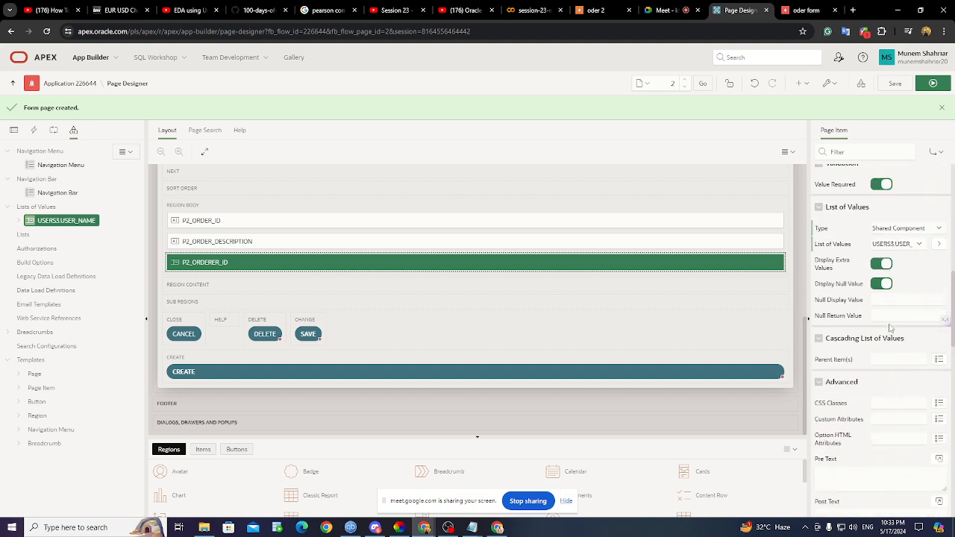
{"action": "left_click", "coordinate": [913, 230]}
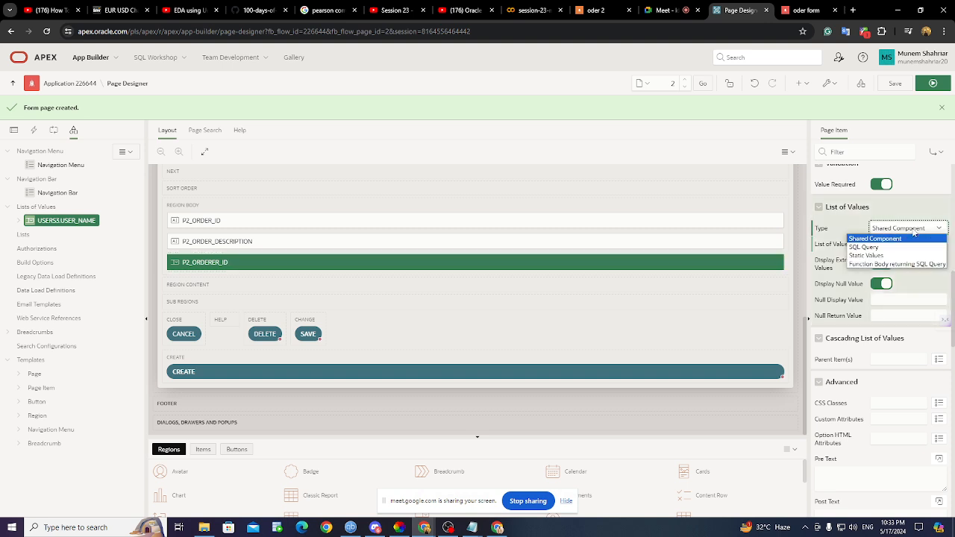
{"action": "left_click", "coordinate": [865, 247]}
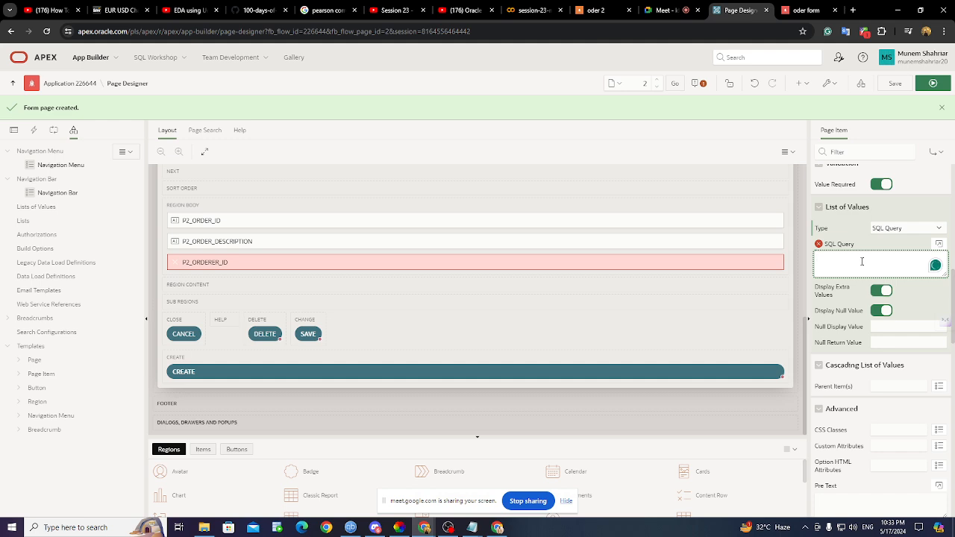
- Type the orderer LOV query 'select user_id d, user_id s from', using user_id for display and return
{"action": "type", "text": "select user_id d, user_id s from users3;"}
- Admit the waiting participant into the Google Meet call, then return to the 'oder 2' page
{"action": "left_click", "coordinate": [666, 10]}
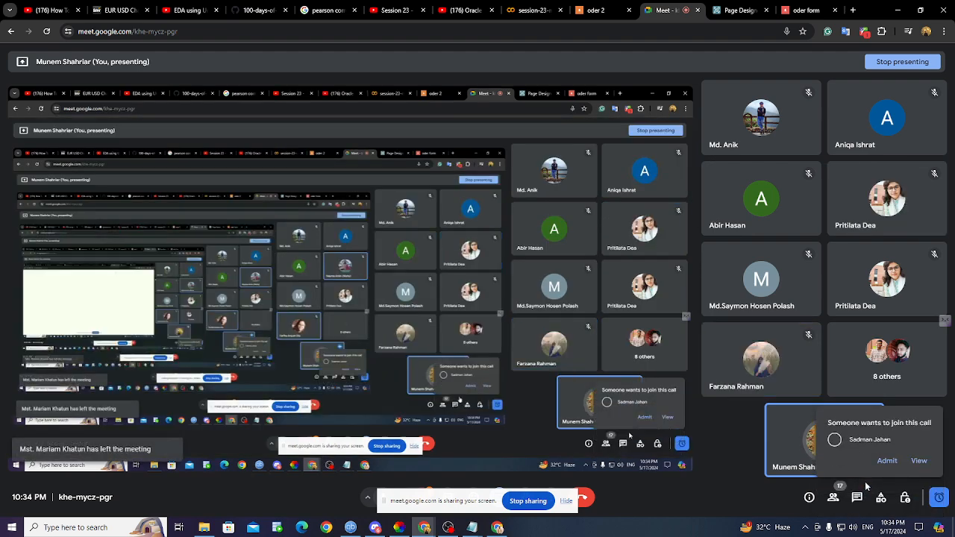
{"action": "left_click", "coordinate": [919, 461]}
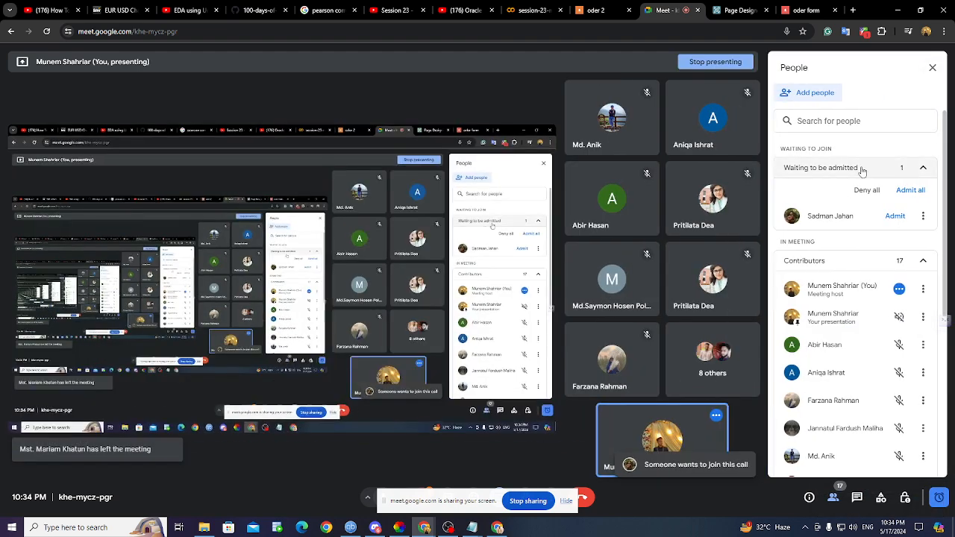
{"action": "left_click", "coordinate": [895, 216]}
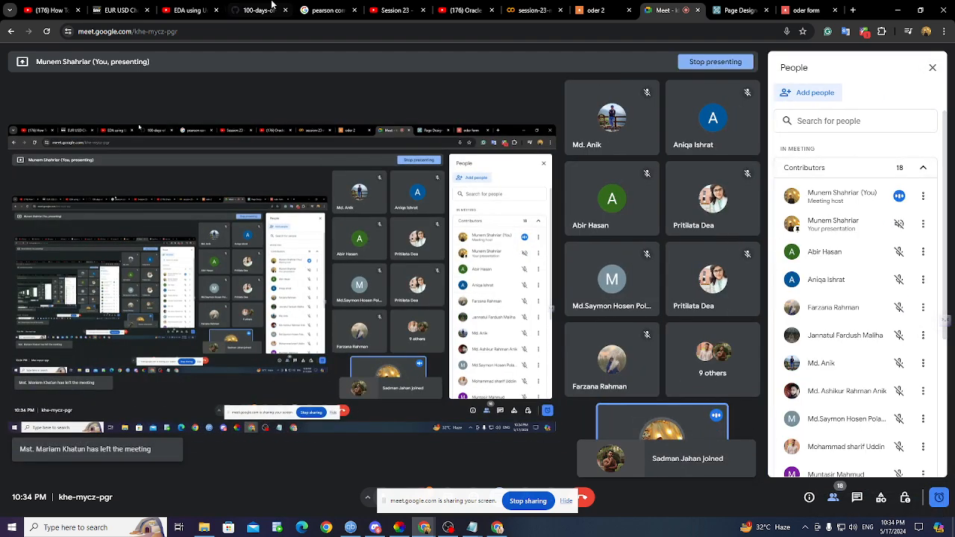
{"action": "left_click", "coordinate": [595, 10]}
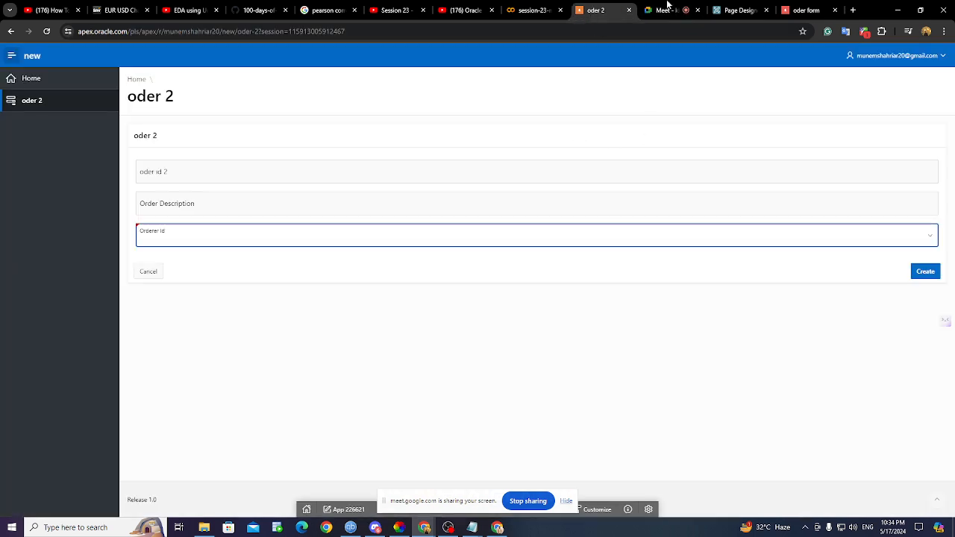
- Correct 'form' to 'from' in the Orderer Id LOV query on users3 and save the page
{"action": "left_click", "coordinate": [754, 12]}
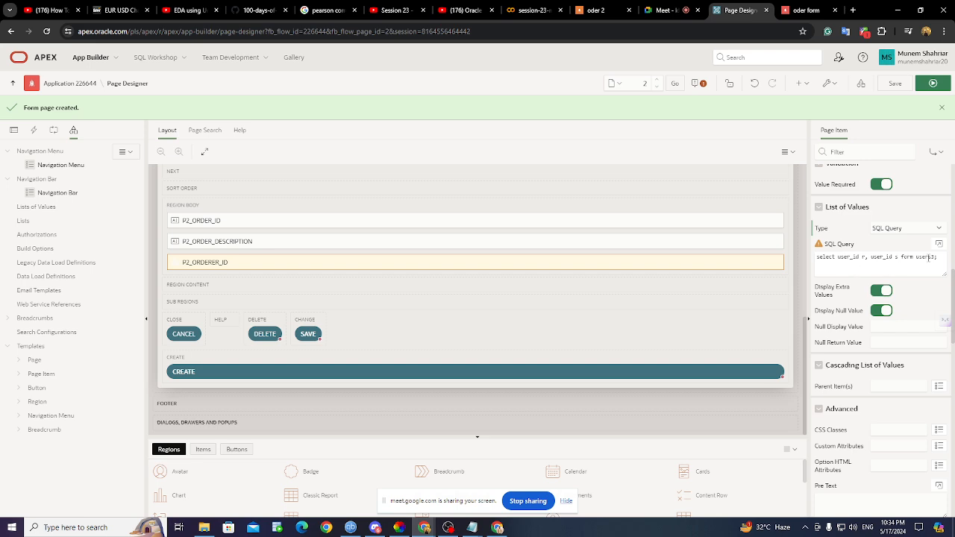
{"action": "left_click", "coordinate": [939, 245]}
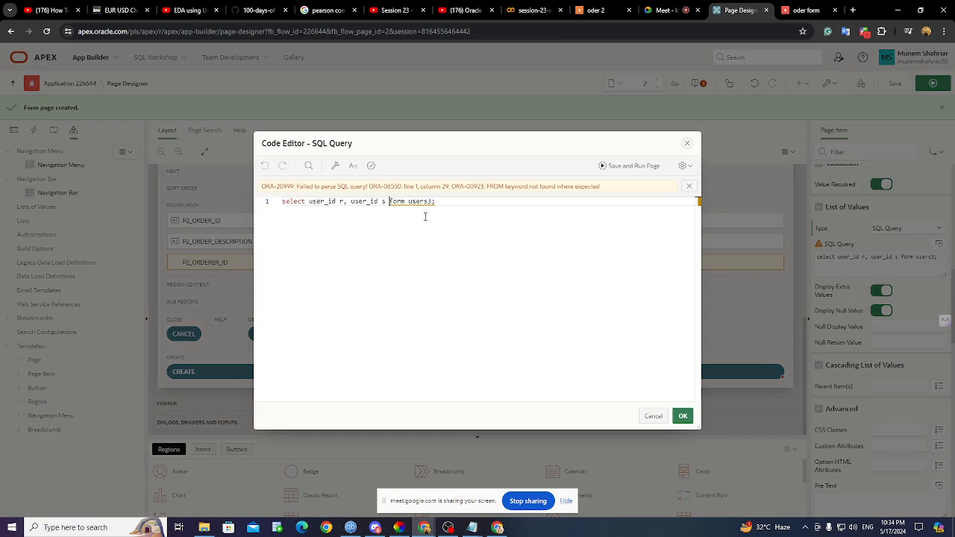
{"action": "left_click", "coordinate": [688, 143]}
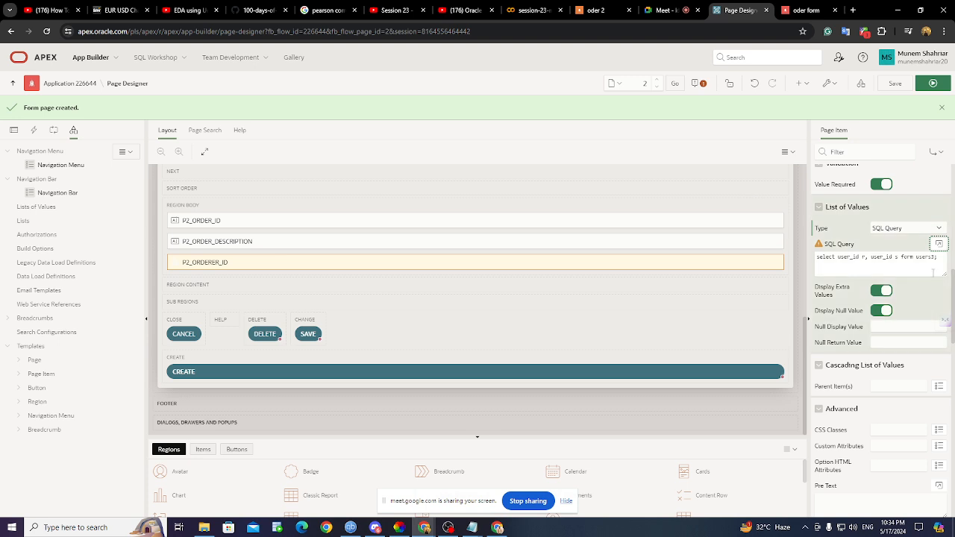
{"action": "left_click", "coordinate": [912, 257]}
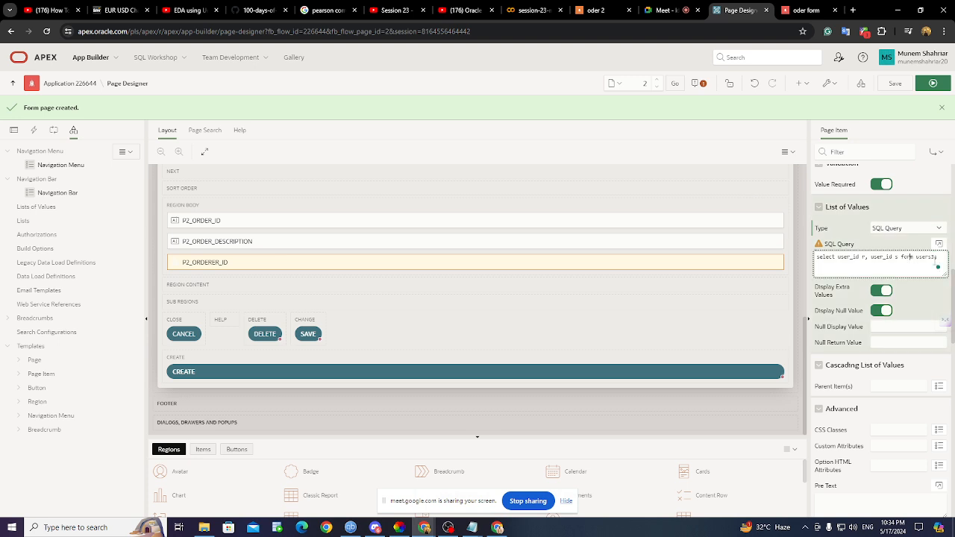
{"action": "key", "text": "BackSpace"}
{"action": "key", "text": "BackSpace"}
{"action": "type", "text": "ro"}
{"action": "left_click", "coordinate": [939, 244]}
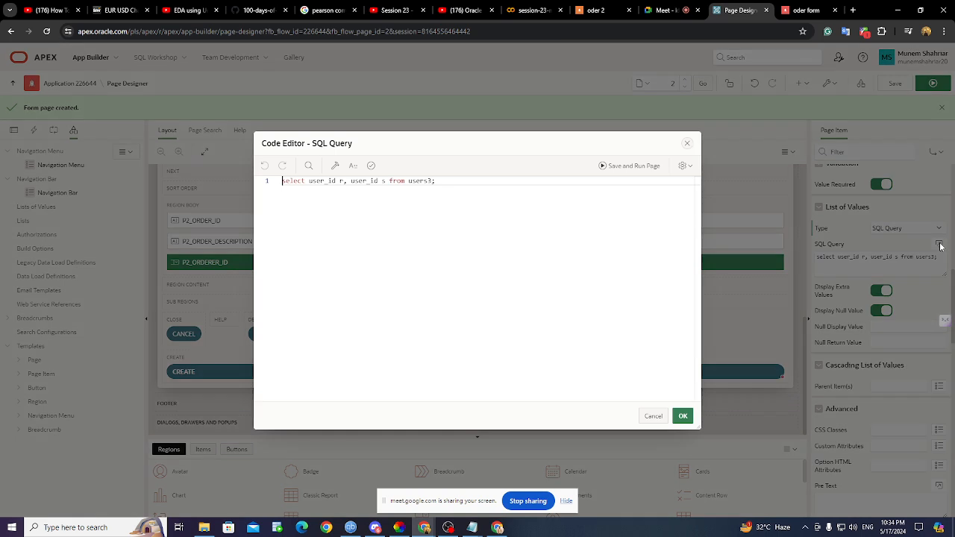
{"action": "left_click", "coordinate": [683, 416]}
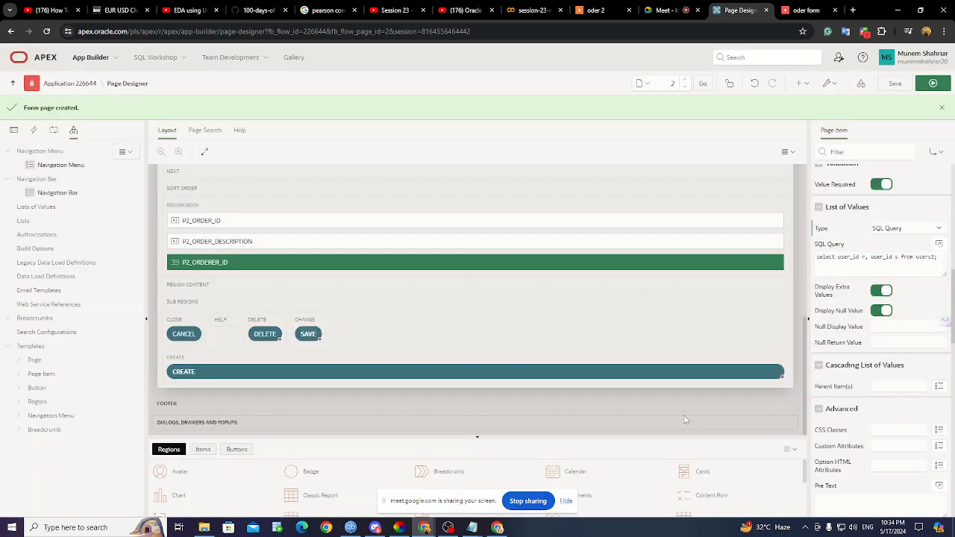
{"action": "left_click", "coordinate": [895, 83]}
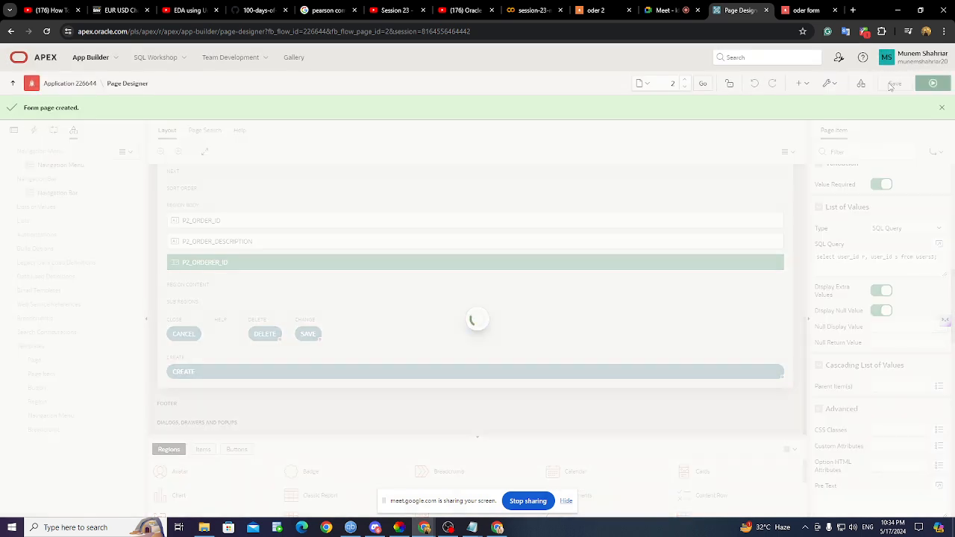
{"action": "left_click", "coordinate": [806, 11]}
- Reload the oder form and confirm the Orderer Id list now offers the value 1
{"action": "left_click", "coordinate": [47, 32]}
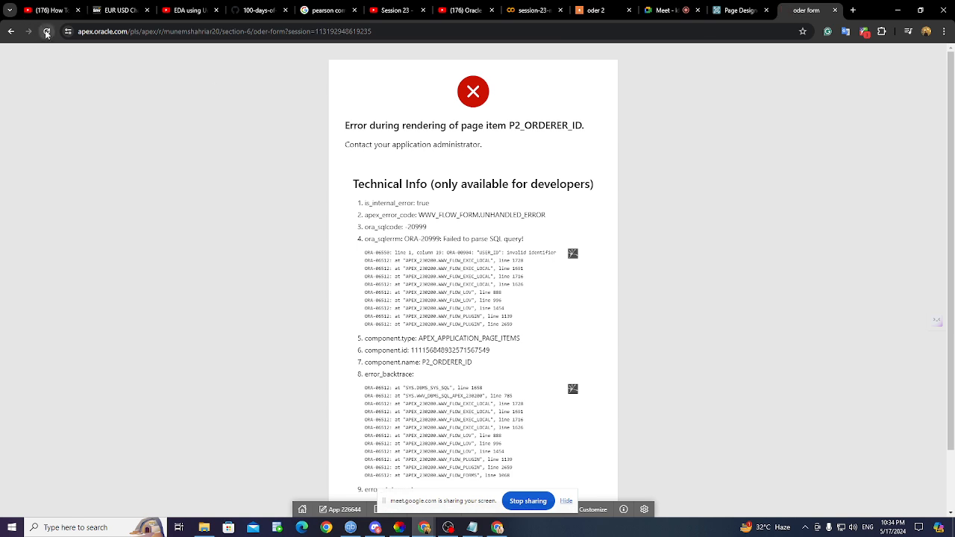
{"action": "left_click", "coordinate": [186, 235]}
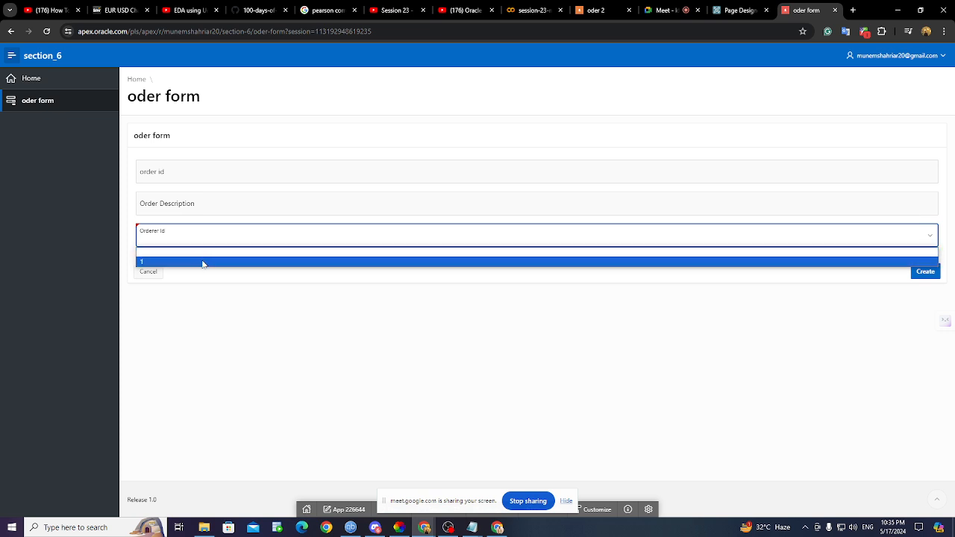
{"action": "left_click", "coordinate": [228, 383]}
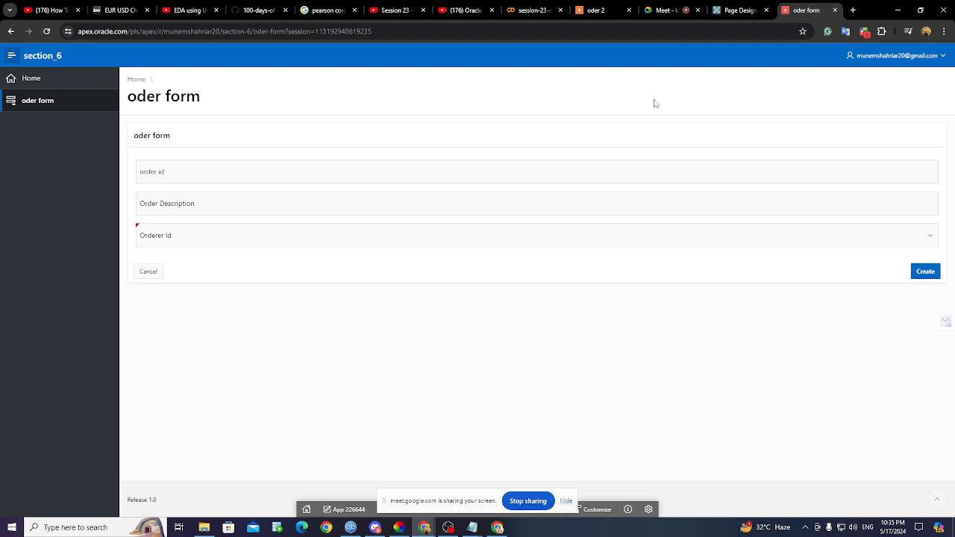
- Create order 2 with description 'egg' and Orderer Id 1 on the oder form
{"action": "left_click", "coordinate": [740, 10]}
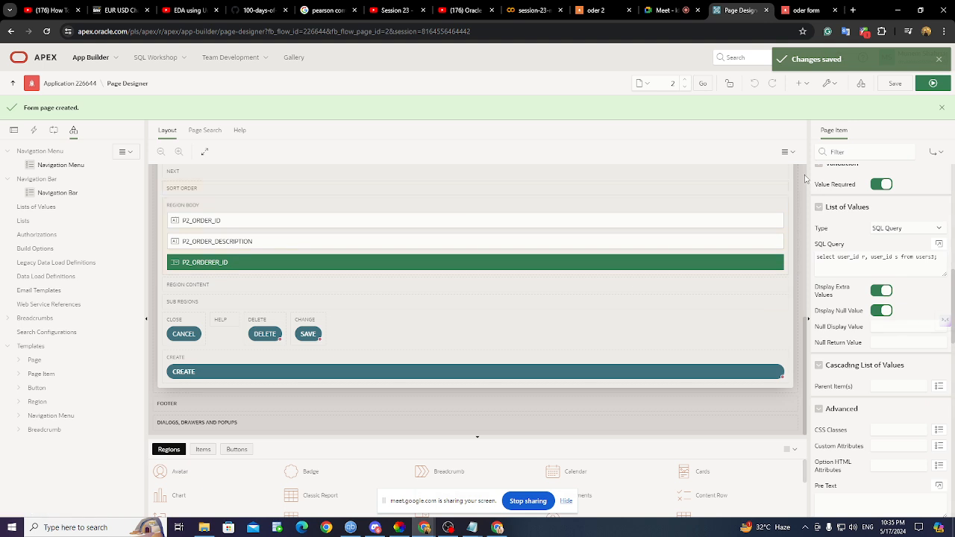
{"action": "left_click", "coordinate": [806, 10]}
{"action": "left_click", "coordinate": [162, 178]}
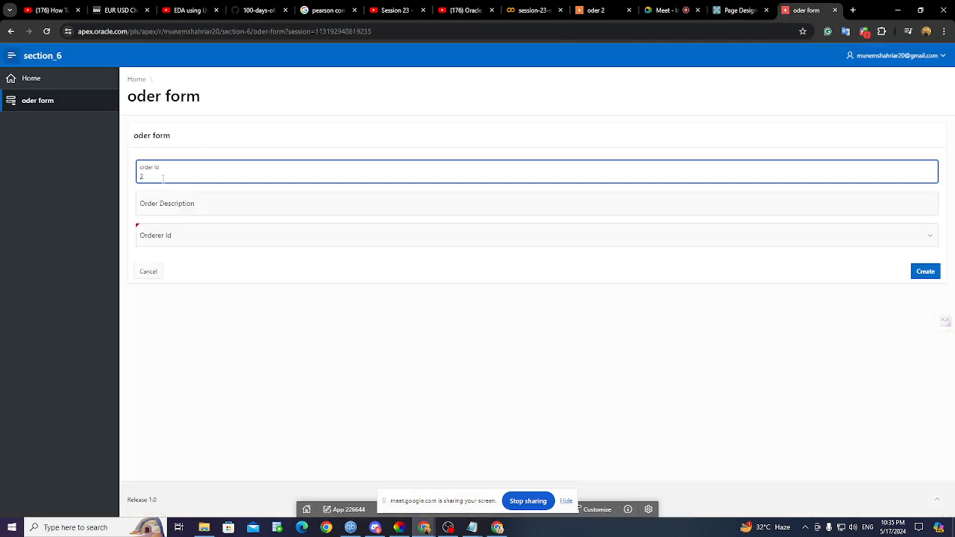
{"action": "left_click", "coordinate": [143, 200]}
{"action": "type", "text": "e"}
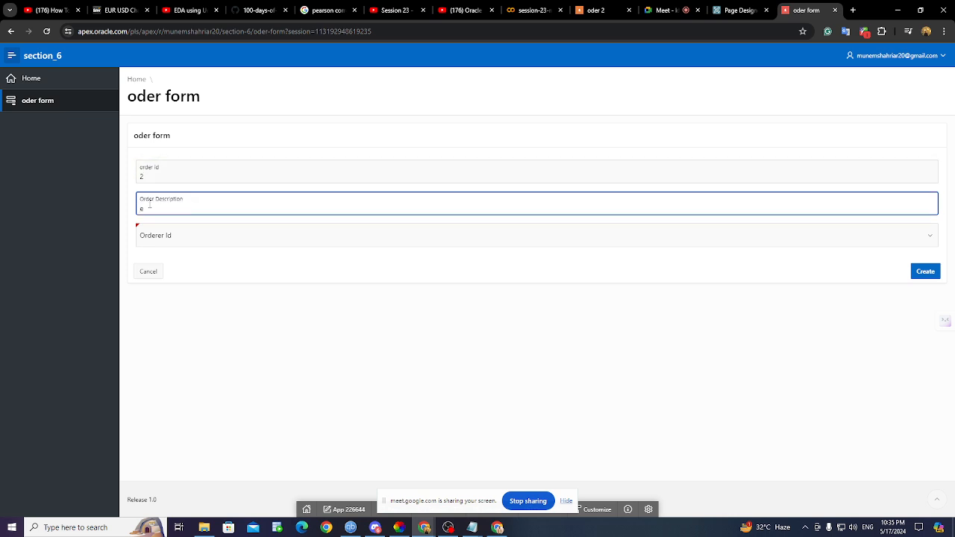
{"action": "type", "text": "gg"}
{"action": "left_click", "coordinate": [178, 240]}
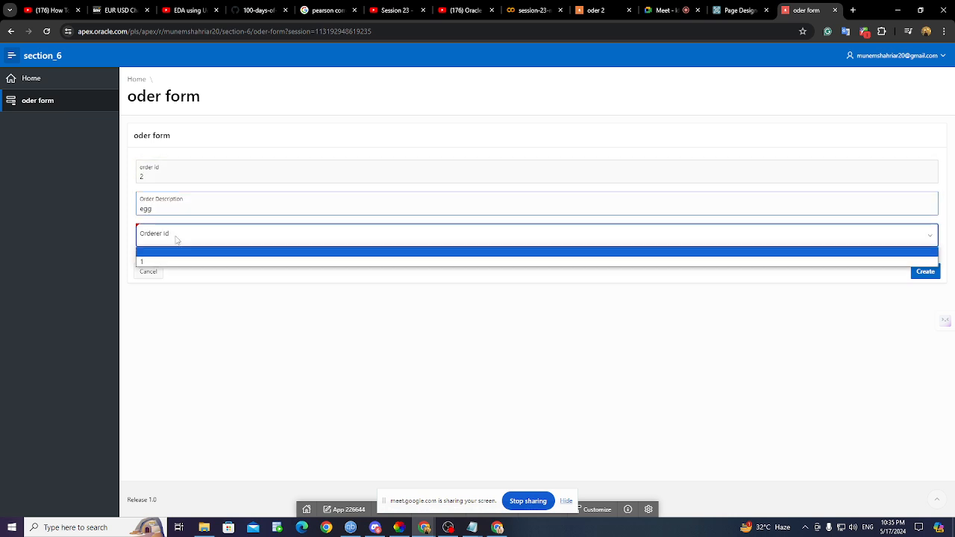
{"action": "left_click", "coordinate": [169, 261]}
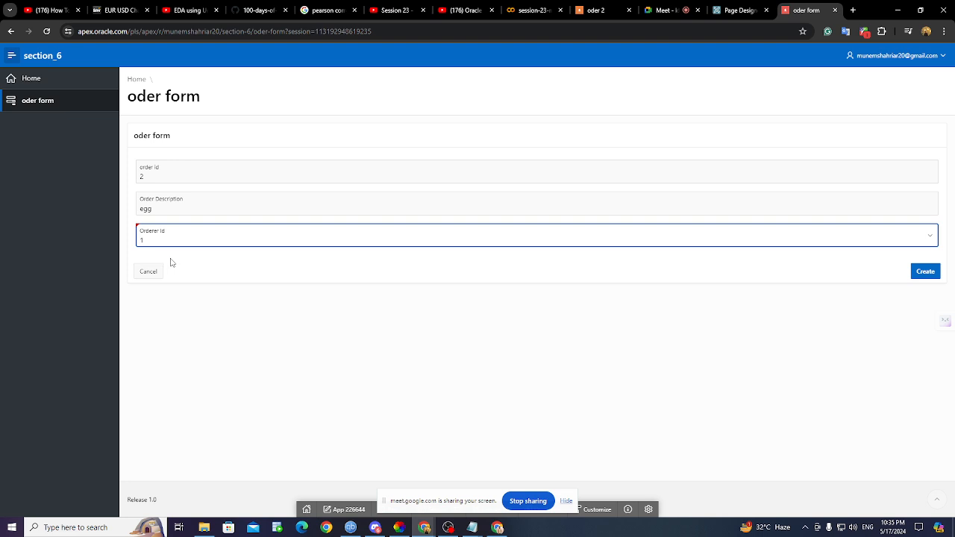
{"action": "left_click", "coordinate": [918, 273]}
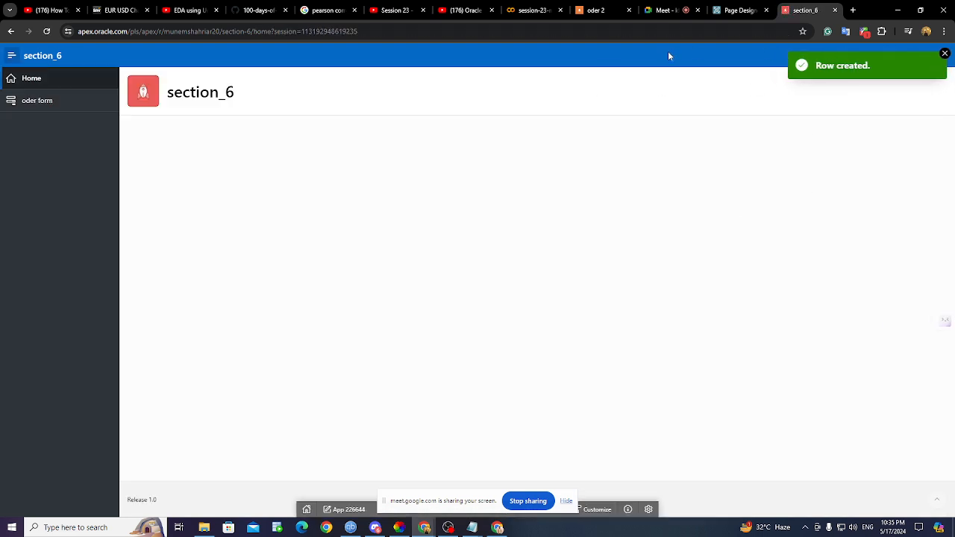
{"action": "left_click", "coordinate": [736, 12]}
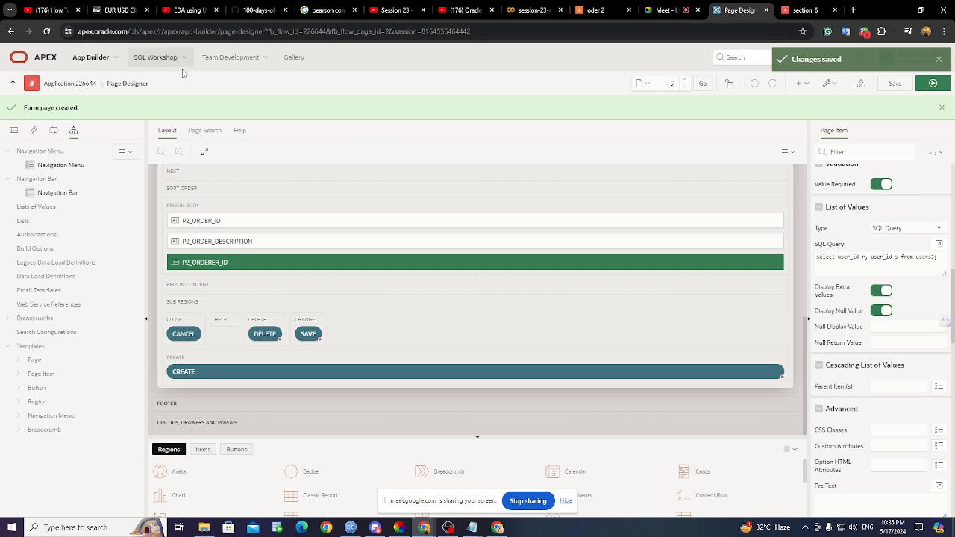
- Type a users3 query in SQL Commands and review the users3 and orders3 inserts in data.sql
{"action": "left_click", "coordinate": [144, 62]}
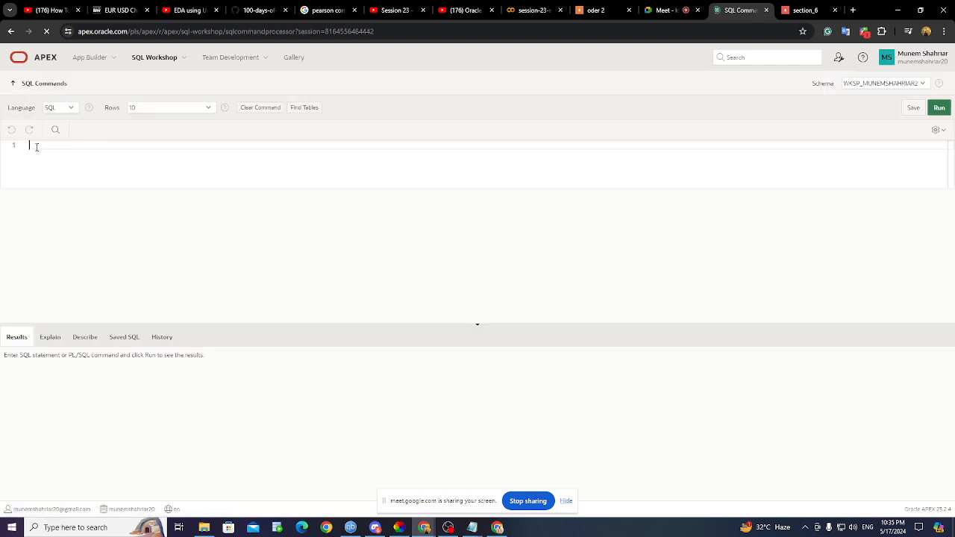
{"action": "type", "text": "from"}
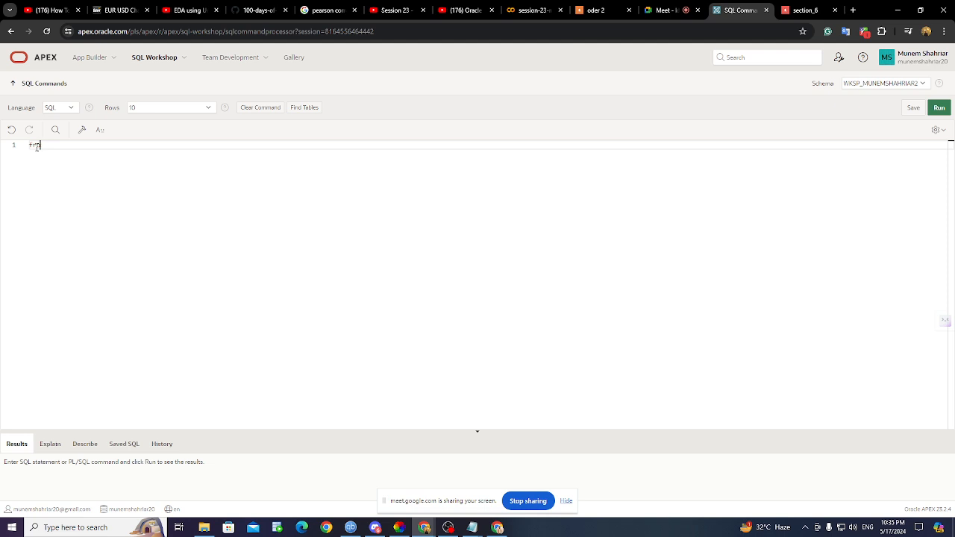
{"action": "key", "text": "BackSpace"}
{"action": "key", "text": "BackSpace"}
{"action": "key", "text": "BackSpace"}
{"action": "key", "text": "BackSpace"}
{"action": "type", "text": "select * from user"}
{"action": "left_click_drag", "start_coordinate": [147, 144], "coordinate": [2, 151]}
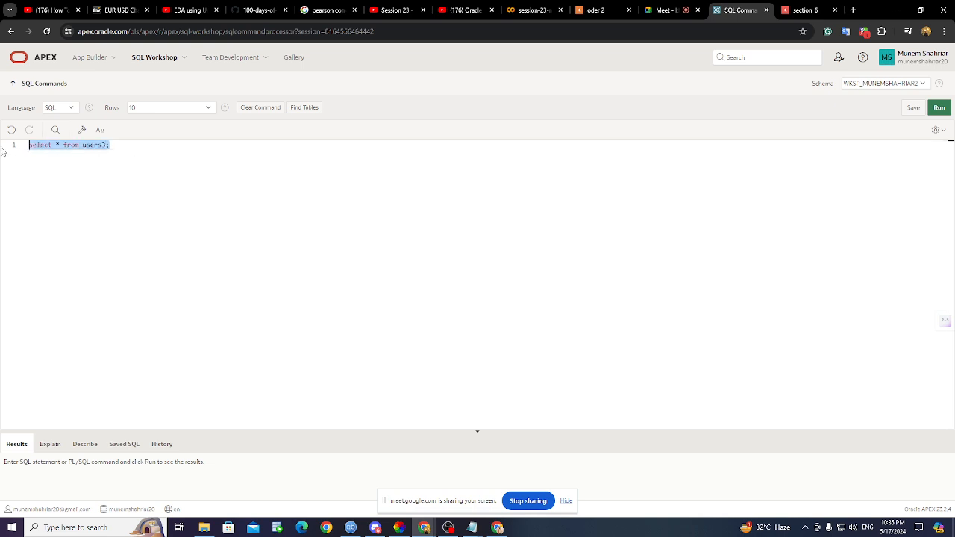
{"action": "left_click", "coordinate": [472, 527]}
{"action": "left_click", "coordinate": [483, 497]}
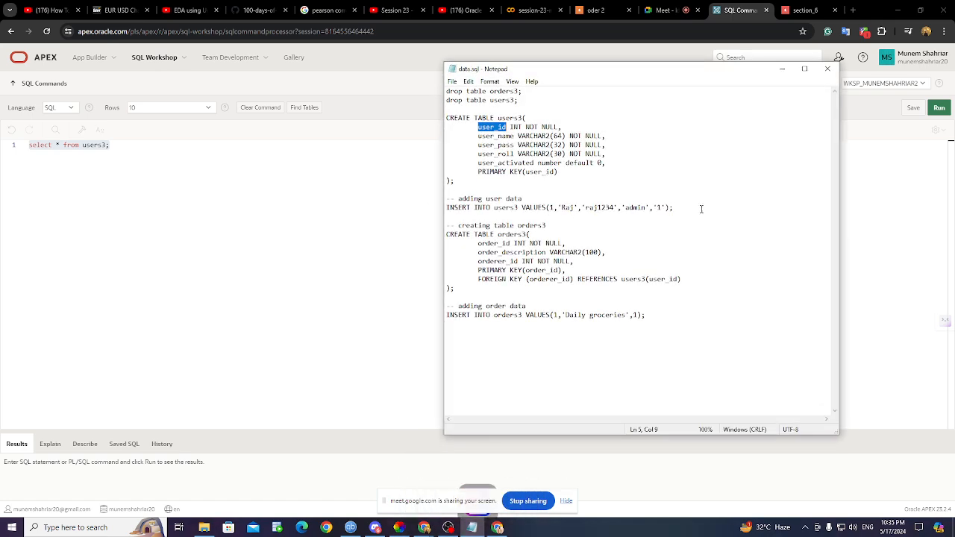
{"action": "left_click_drag", "start_coordinate": [675, 208], "coordinate": [404, 205]}
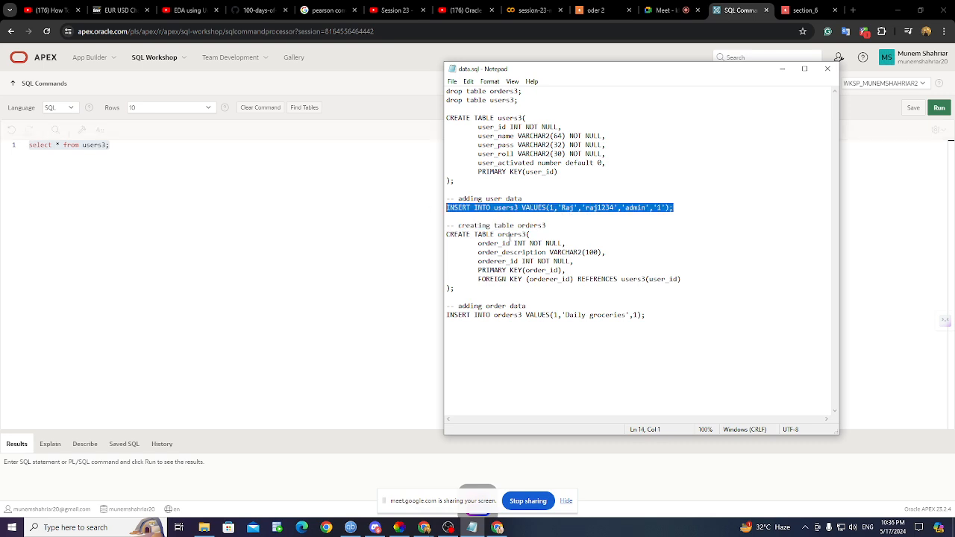
{"action": "left_click_drag", "start_coordinate": [678, 317], "coordinate": [407, 306]}
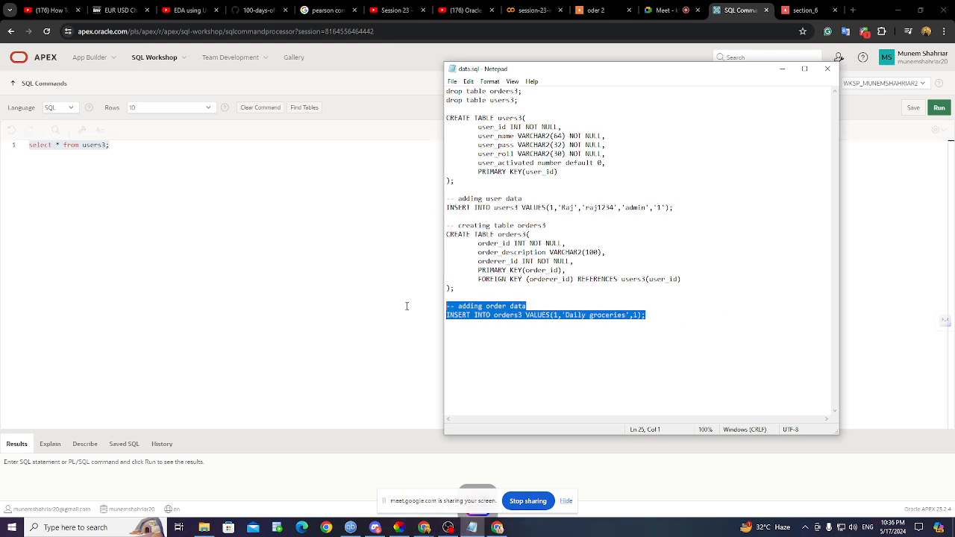
- Run the users3 query, confirming it returns the single admin user row
{"action": "left_click", "coordinate": [782, 68]}
{"action": "key", "text": "ctrl+a"}
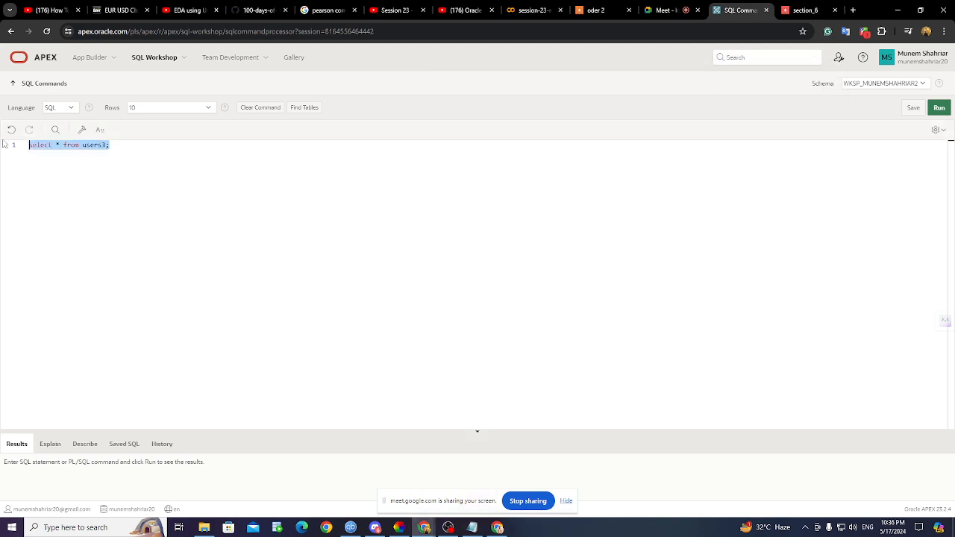
{"action": "left_click", "coordinate": [940, 107]}
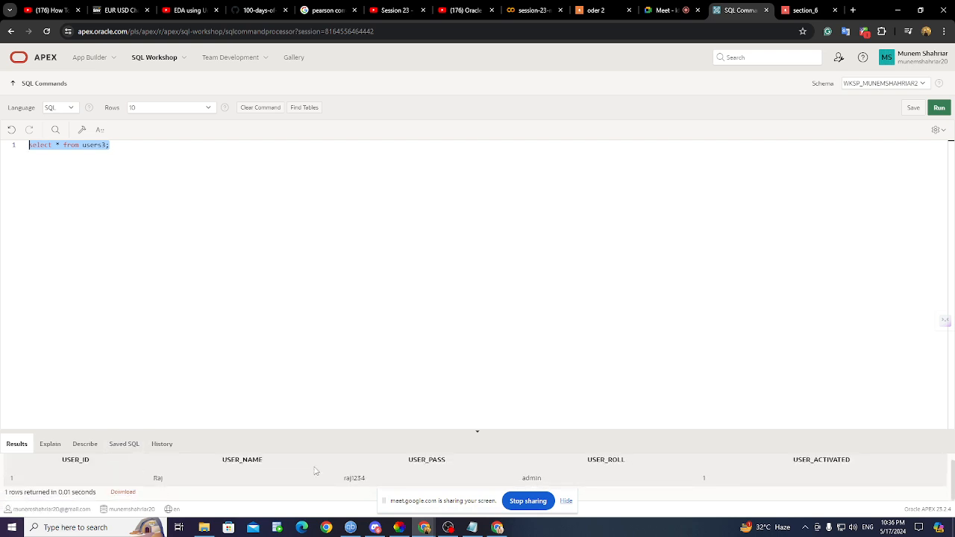
{"action": "left_click_drag", "start_coordinate": [473, 433], "coordinate": [485, 345]}
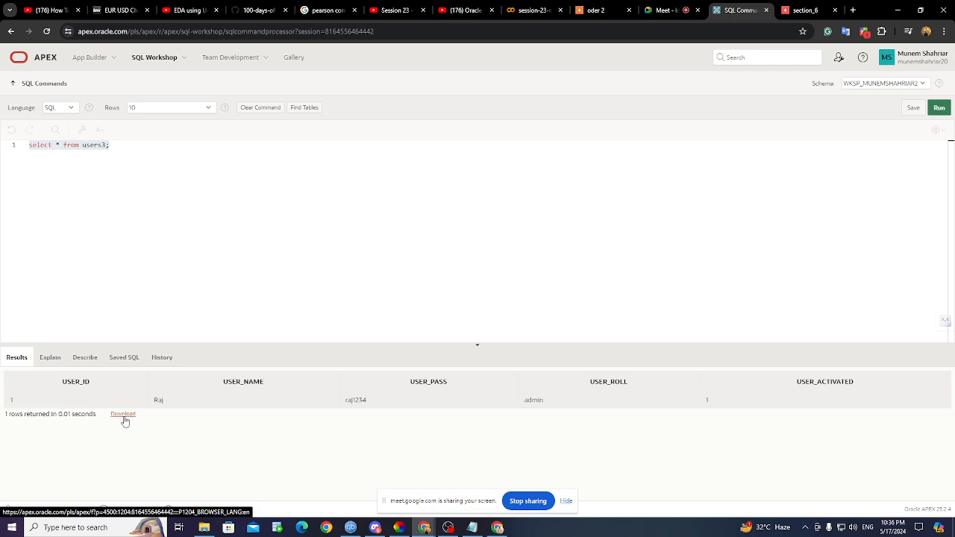
{"action": "left_click", "coordinate": [96, 202]}
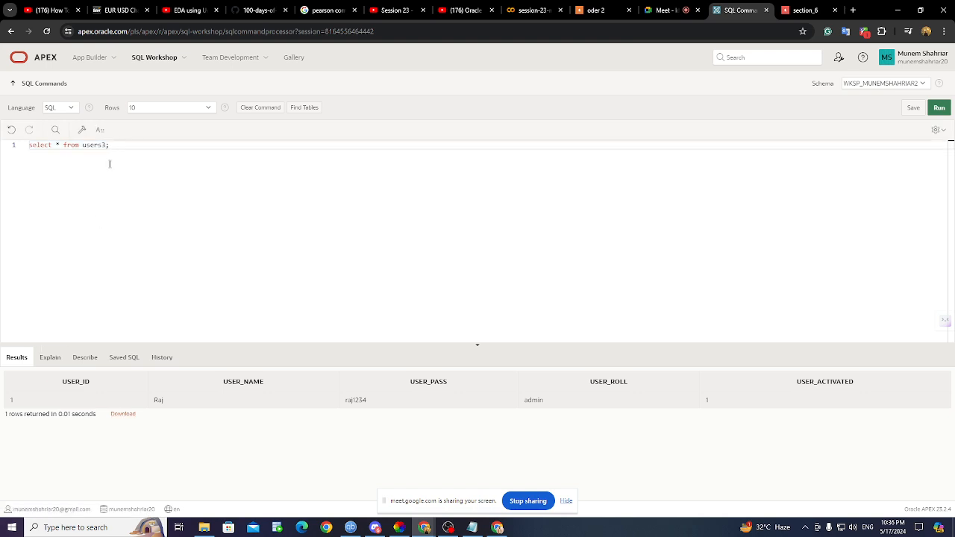
{"action": "key", "text": "ctrl+a"}
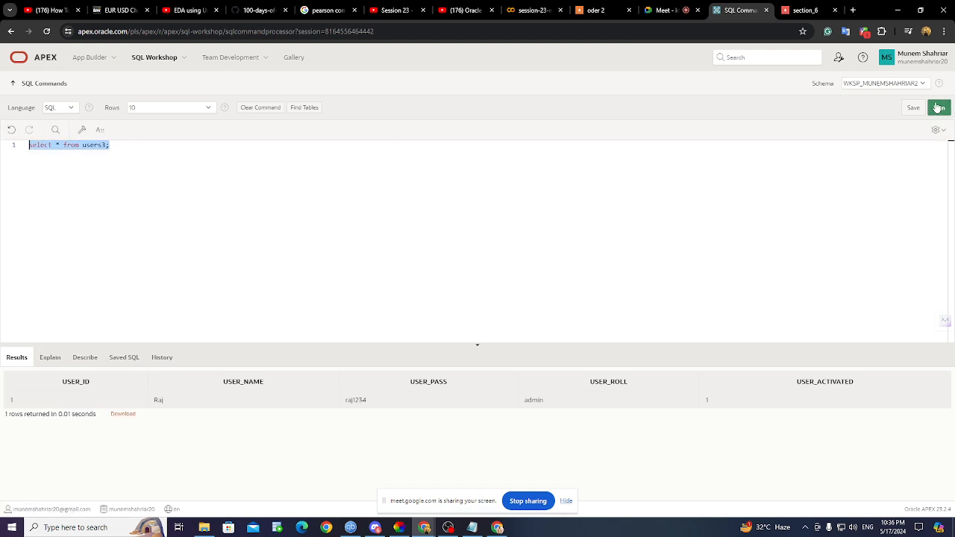
{"action": "left_click", "coordinate": [938, 109]}
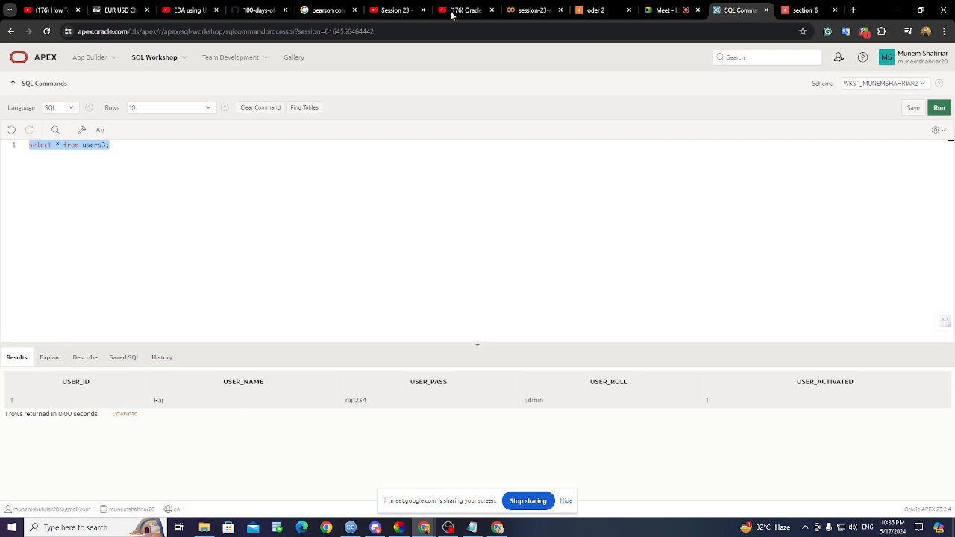
{"action": "left_click", "coordinate": [821, 10]}
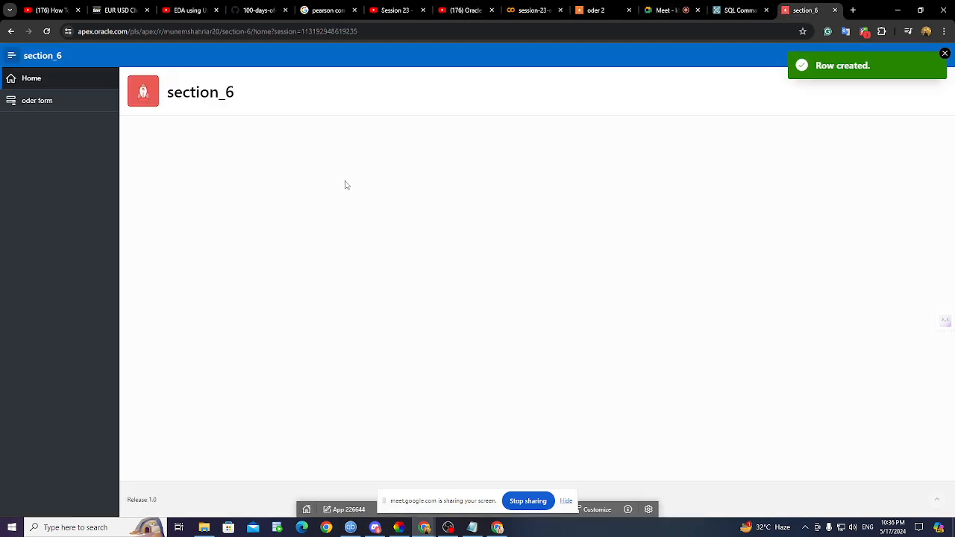
- Create order 3 with description 'new' and Orderer Id 1 through the section_6 oder form
{"action": "left_click", "coordinate": [85, 103]}
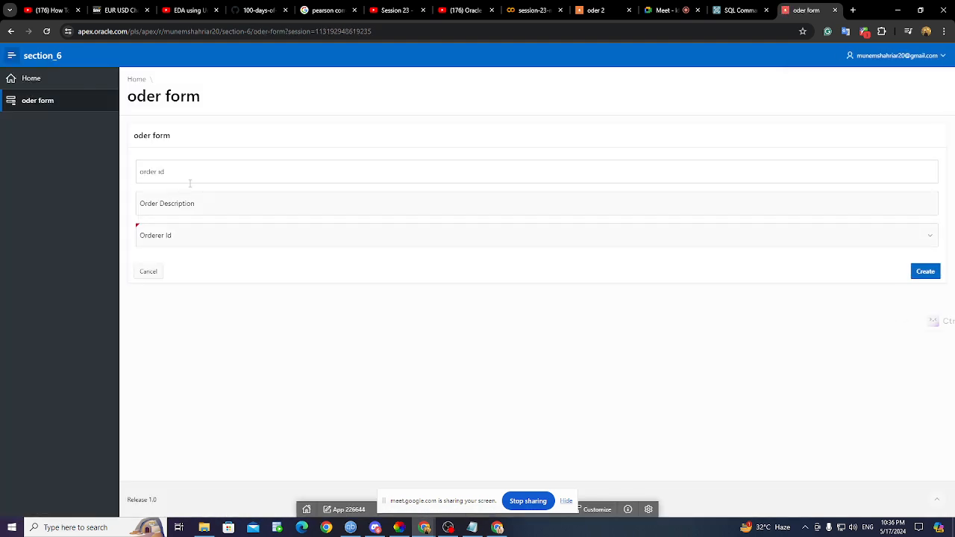
{"action": "left_click", "coordinate": [191, 179]}
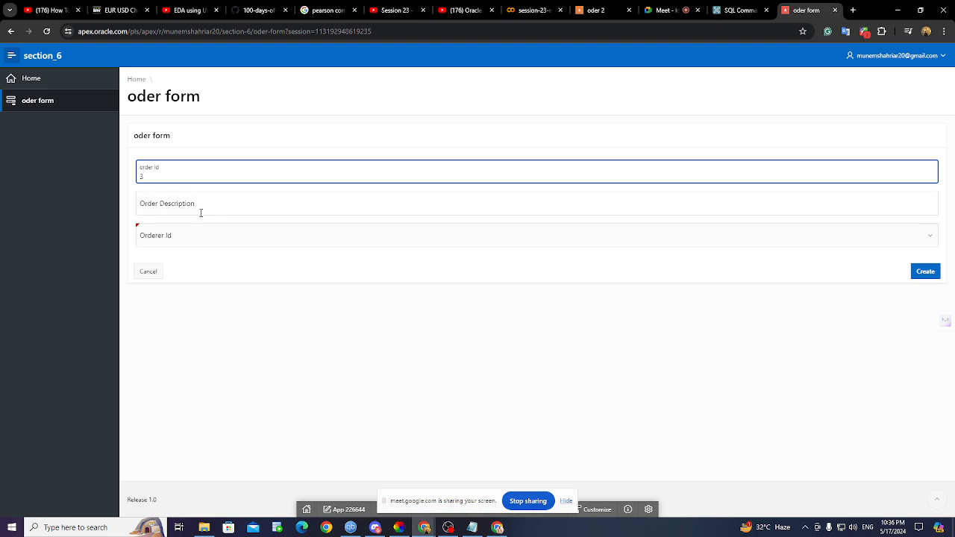
{"action": "left_click", "coordinate": [201, 212]}
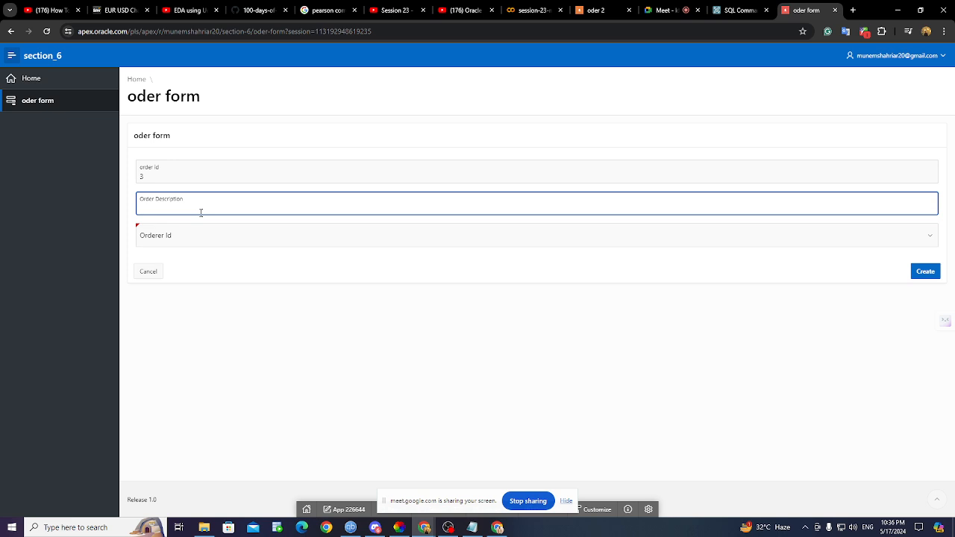
{"action": "left_click", "coordinate": [192, 238]}
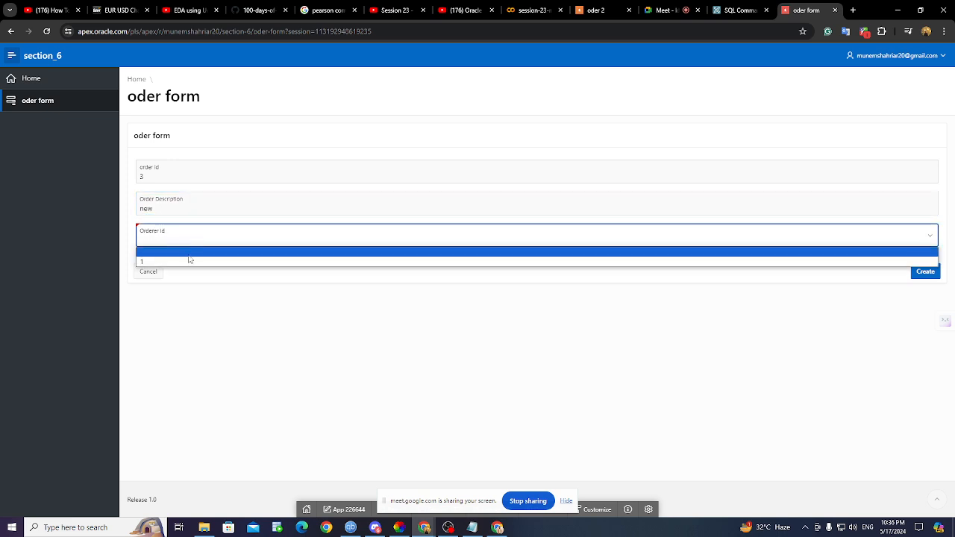
{"action": "left_click", "coordinate": [188, 264]}
{"action": "left_click", "coordinate": [927, 274]}
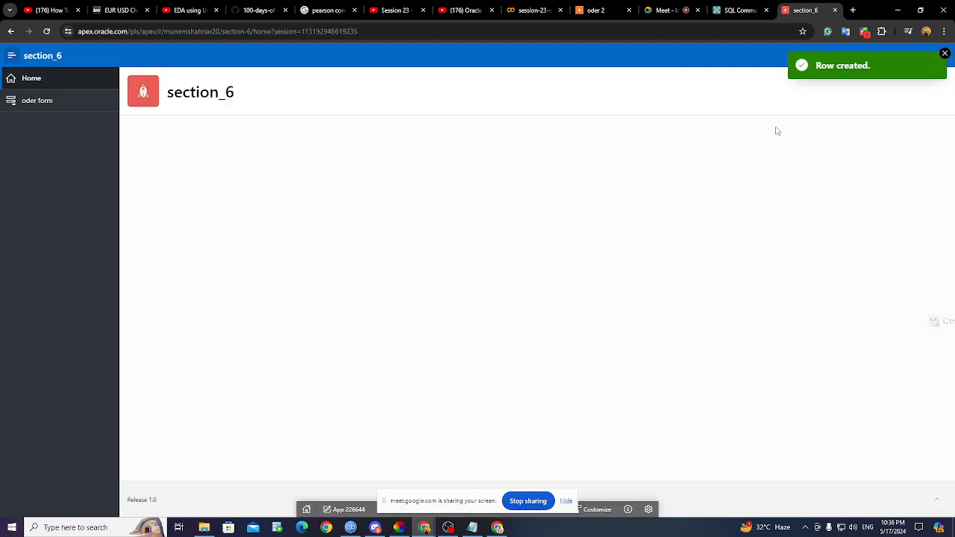
{"action": "left_click", "coordinate": [716, 11]}
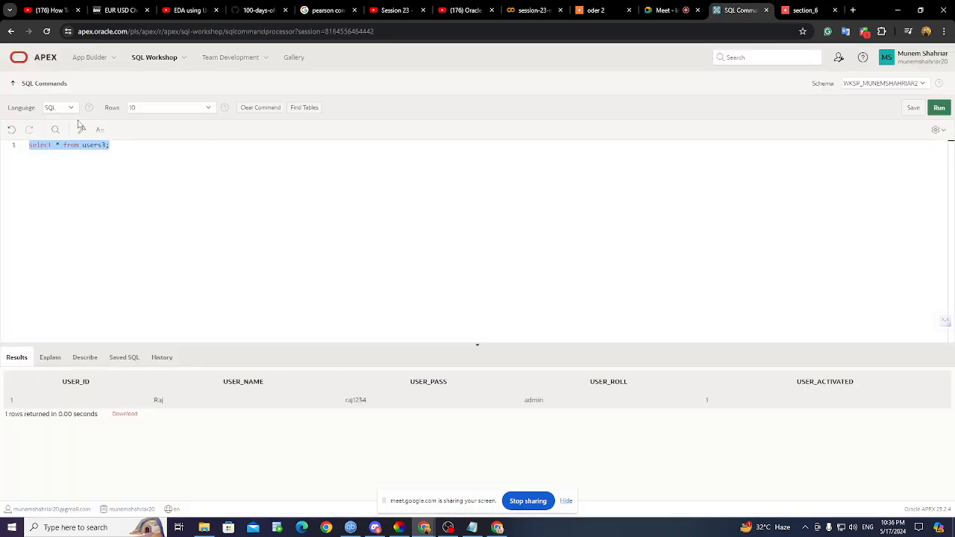
- Rerun the users3 query and save its results as report.csv in Downloads
{"action": "left_click", "coordinate": [937, 109]}
{"action": "left_click", "coordinate": [122, 417]}
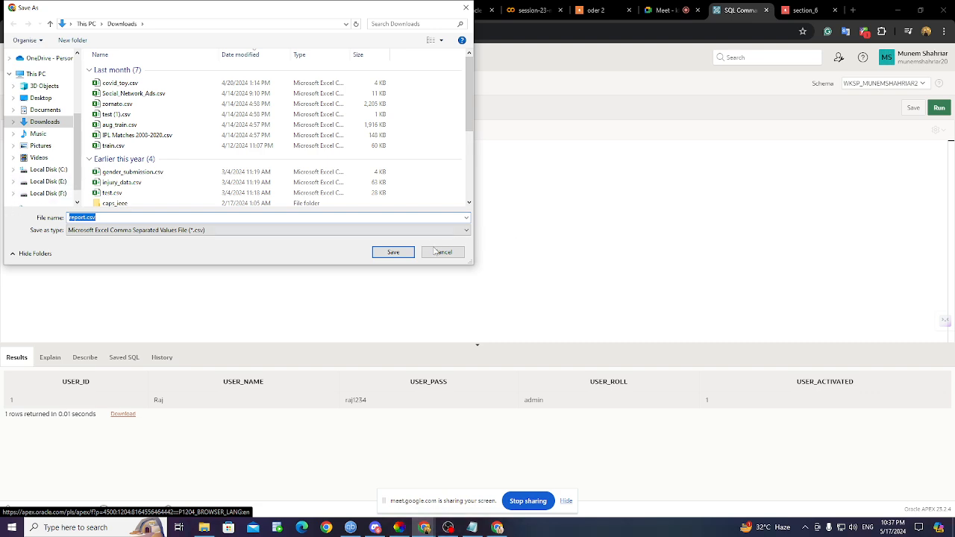
{"action": "left_click", "coordinate": [410, 257]}
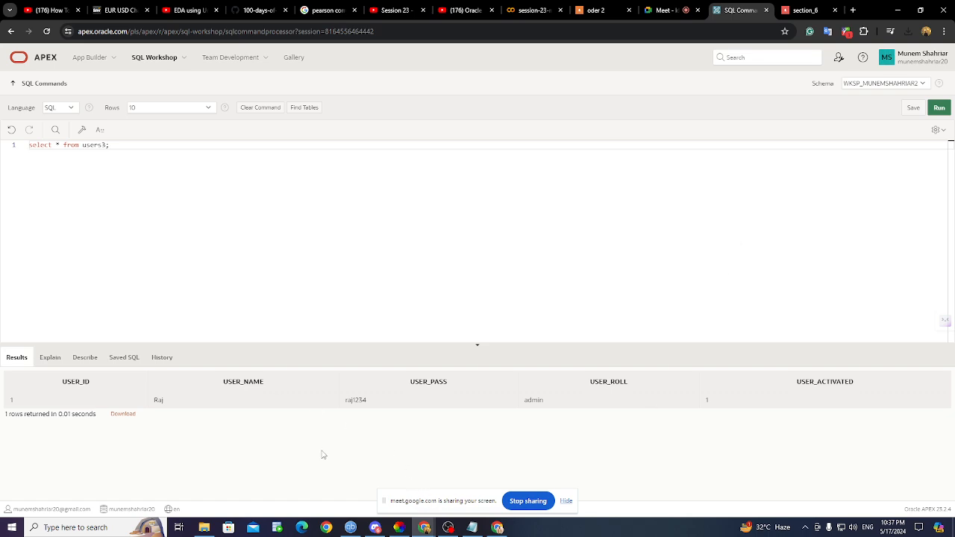
{"action": "left_click", "coordinate": [204, 528]}
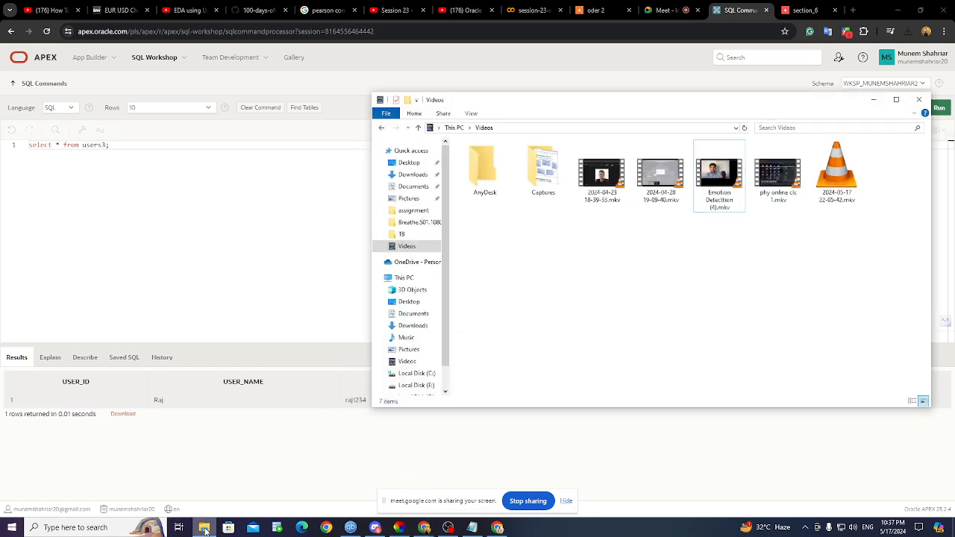
{"action": "left_click", "coordinate": [413, 326]}
{"action": "double_click", "coordinate": [491, 171]}
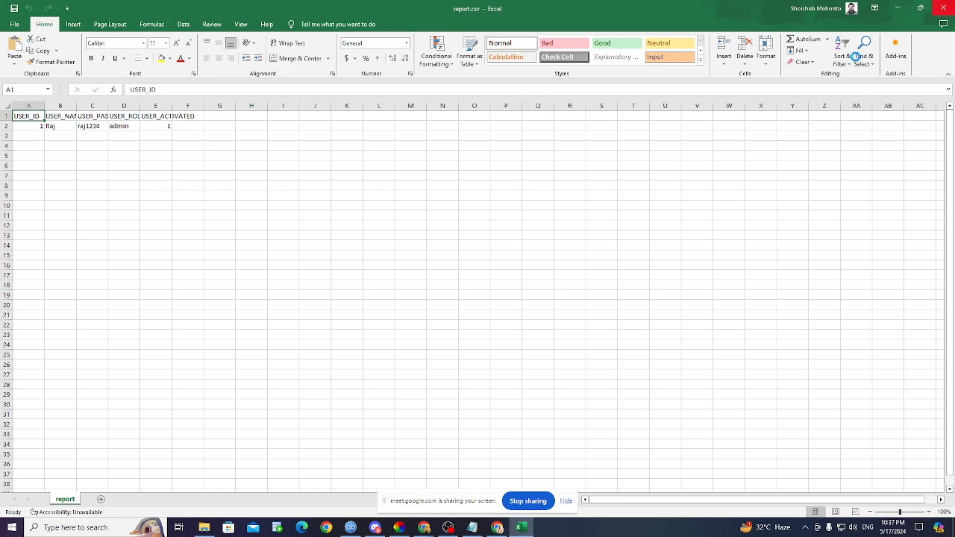
{"action": "left_click", "coordinate": [944, 7]}
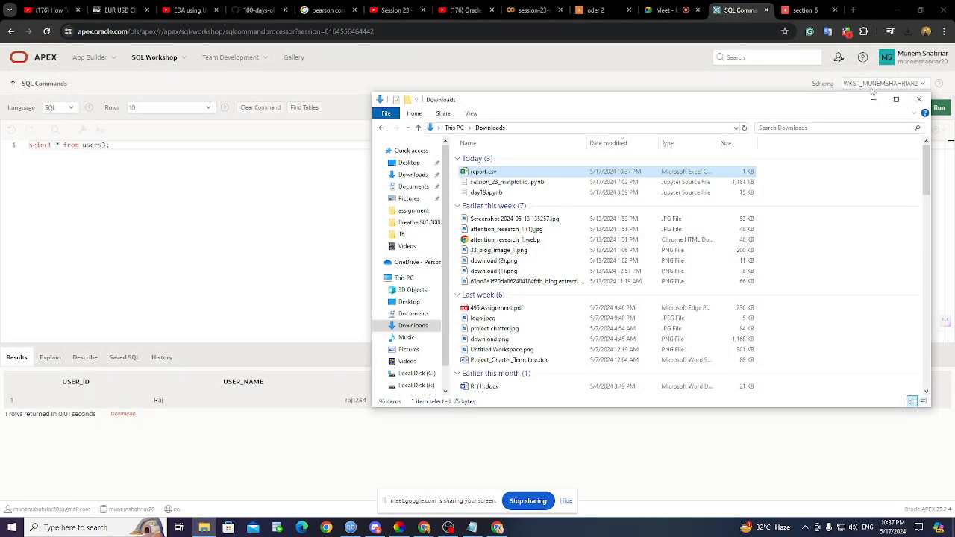
{"action": "left_click", "coordinate": [873, 99]}
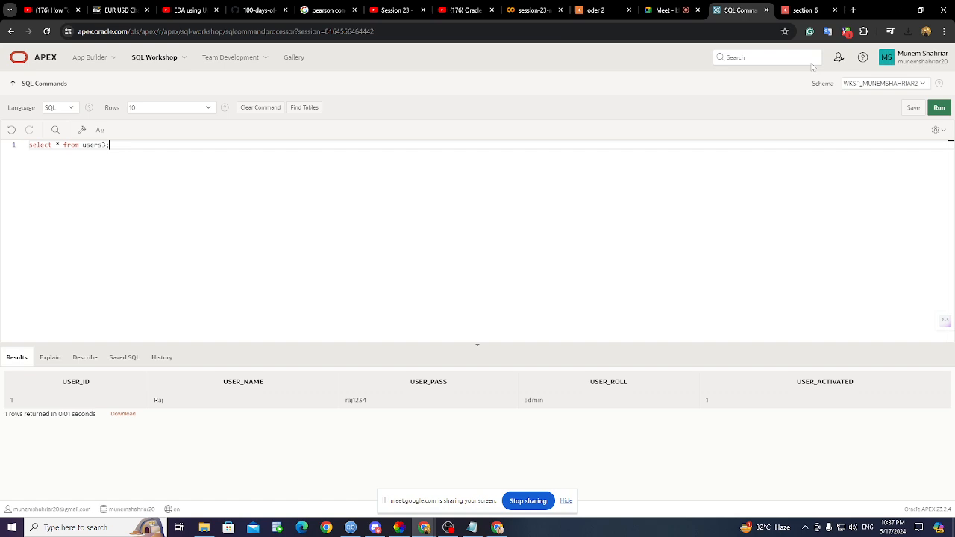
- Change the SQL query from users3 to orders3 and run it
{"action": "left_click", "coordinate": [658, 10]}
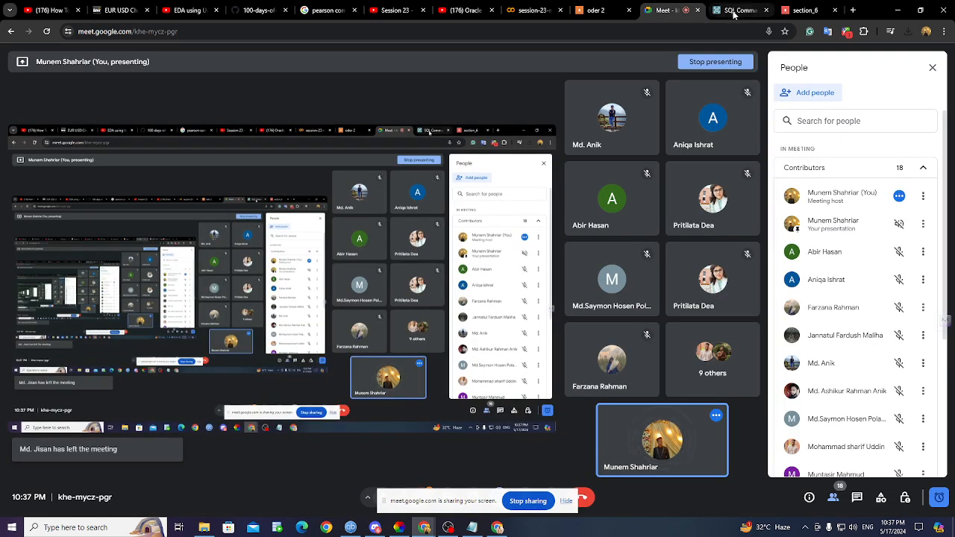
{"action": "left_click", "coordinate": [735, 11]}
{"action": "double_click", "coordinate": [104, 146]}
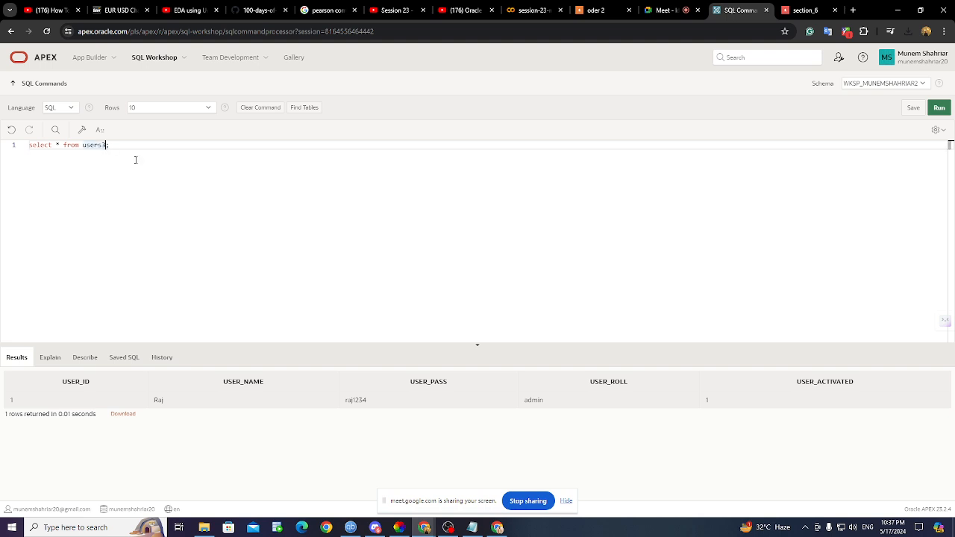
{"action": "key", "text": "BackSpace"}
{"action": "key", "text": "BackSpace"}
{"action": "key", "text": "BackSpace"}
{"action": "key", "text": "BackSpace"}
{"action": "key", "text": "BackSpace"}
{"action": "type", "text": "orders"}
{"action": "key", "text": "ctrl+a"}
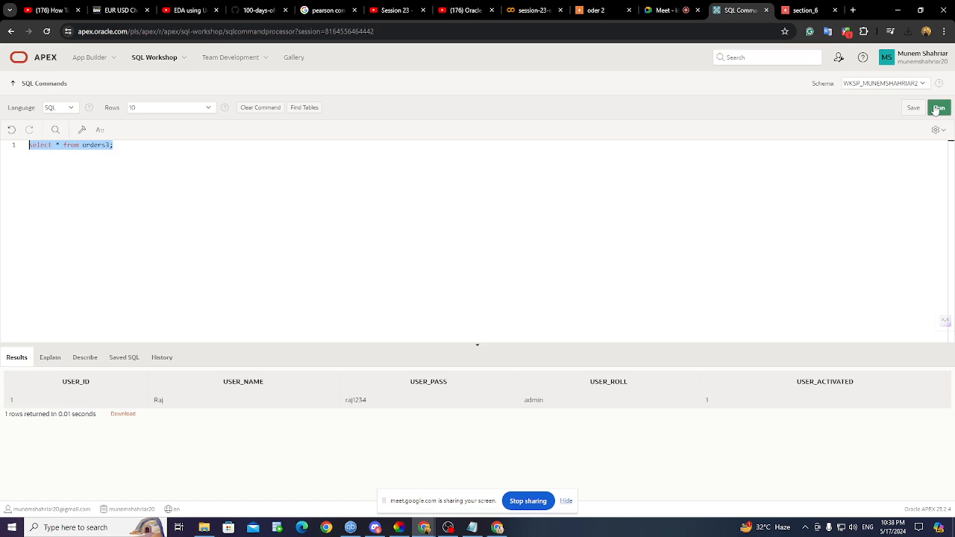
{"action": "left_click", "coordinate": [939, 108]}
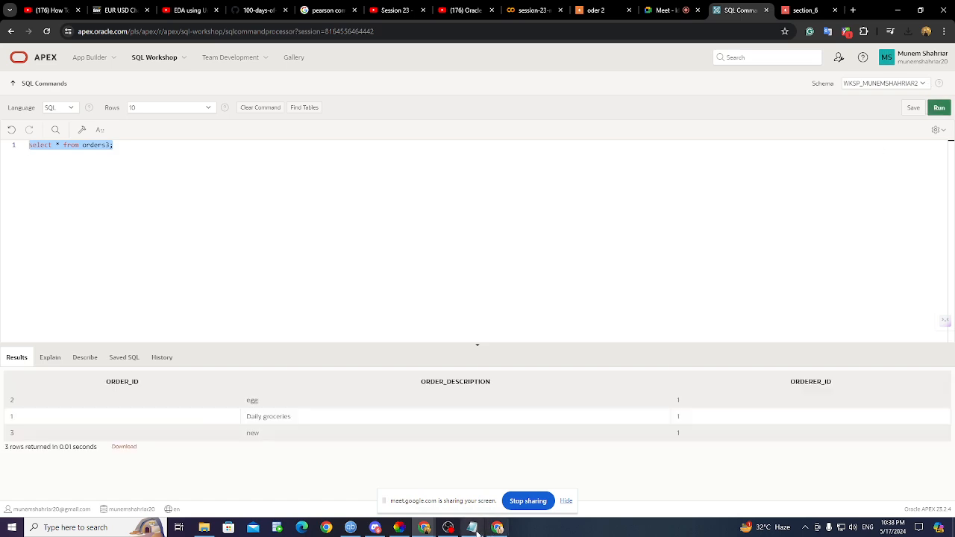
- Check the orders3 rows for egg and new order 3, then open the section_6 order form
{"action": "left_click", "coordinate": [472, 528]}
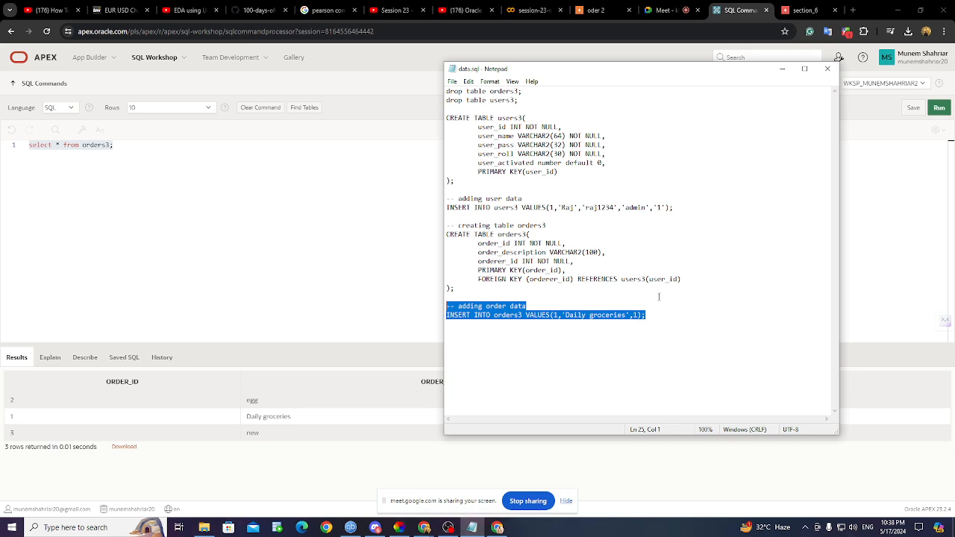
{"action": "left_click", "coordinate": [782, 69]}
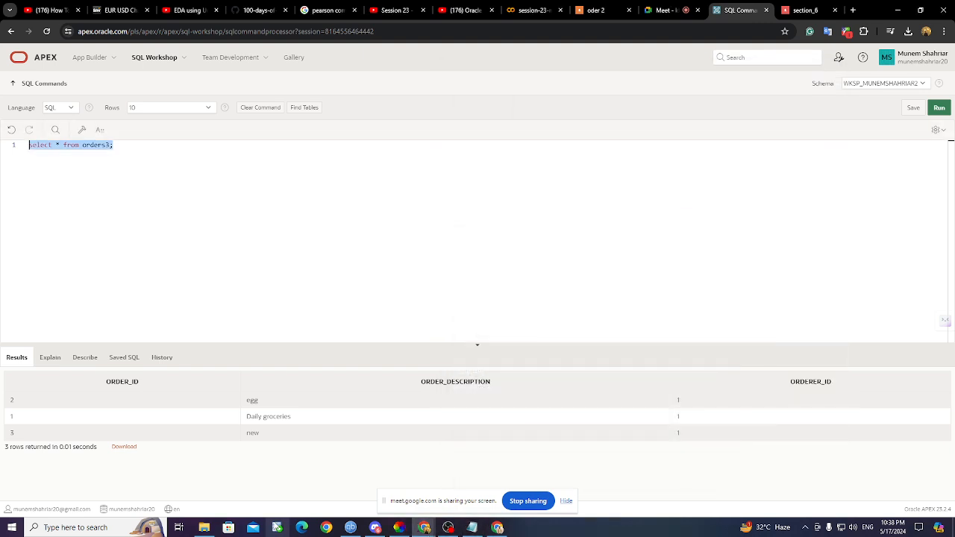
{"action": "left_click", "coordinate": [12, 403]}
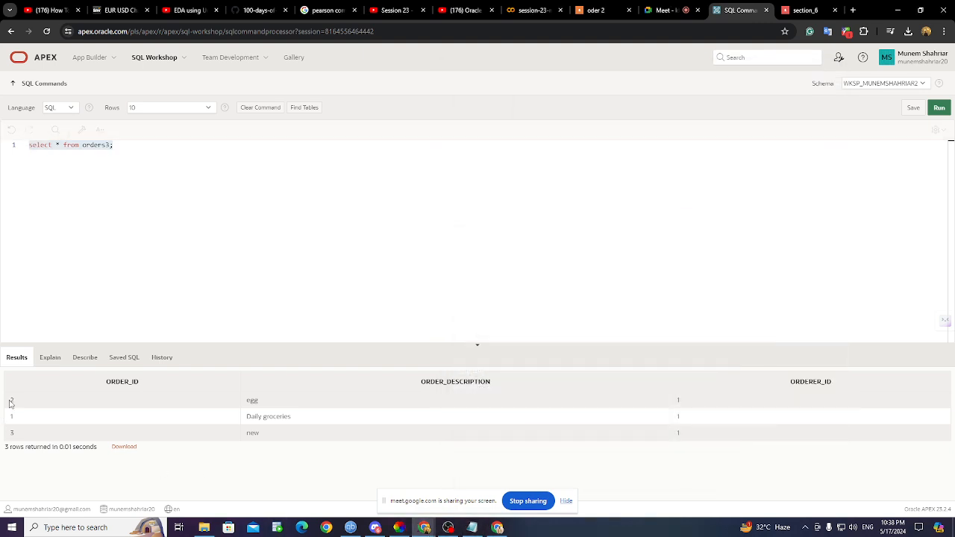
{"action": "left_click_drag", "start_coordinate": [10, 404], "coordinate": [685, 404]}
{"action": "left_click_drag", "start_coordinate": [13, 433], "coordinate": [705, 435]}
{"action": "left_click", "coordinate": [805, 10]}
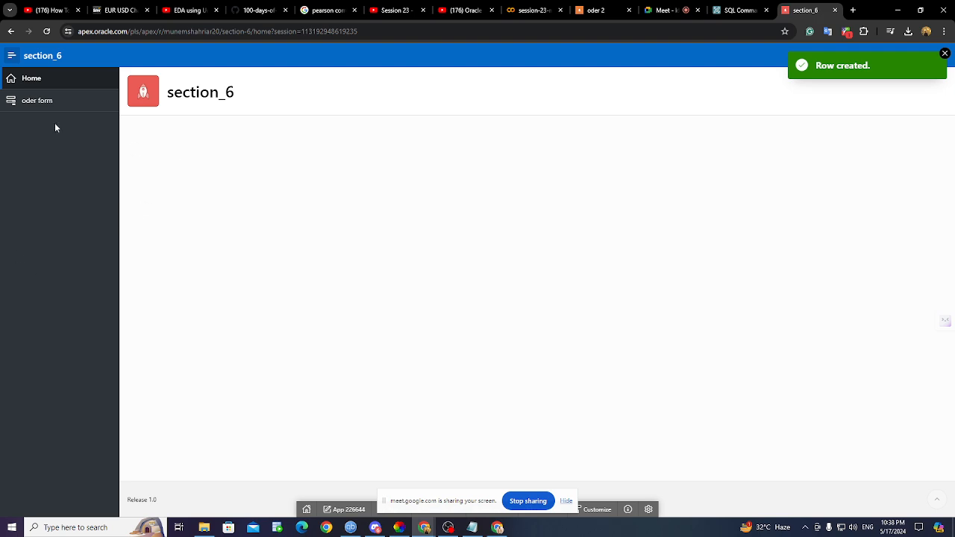
{"action": "left_click", "coordinate": [52, 102]}
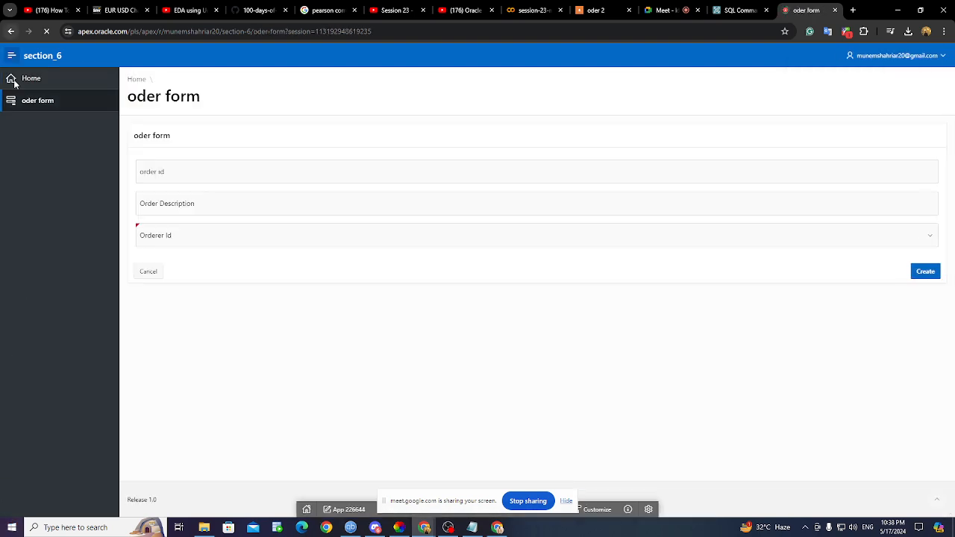
- Review the order form's Orderer Id choices against the query results, then go to SQL Workshop home
{"action": "left_click", "coordinate": [177, 240]}
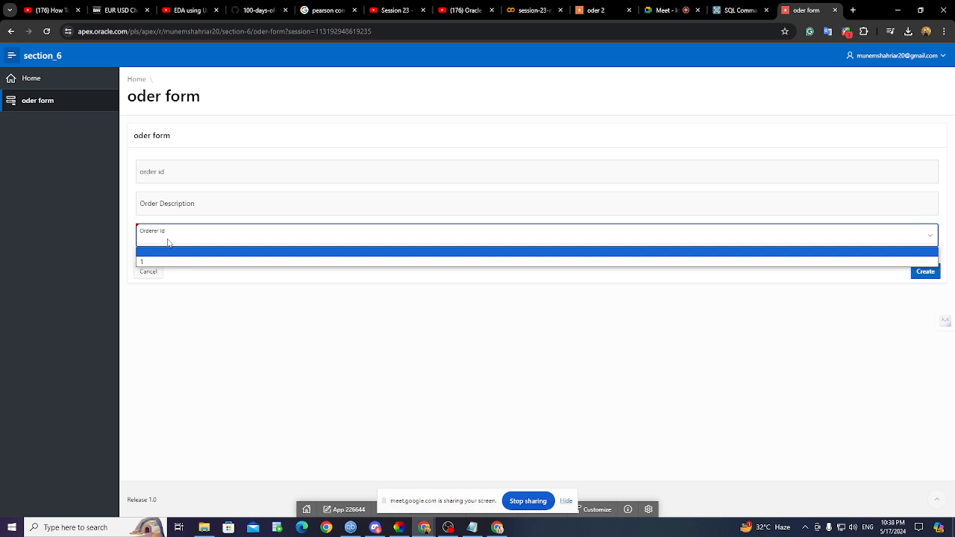
{"action": "left_click", "coordinate": [739, 10]}
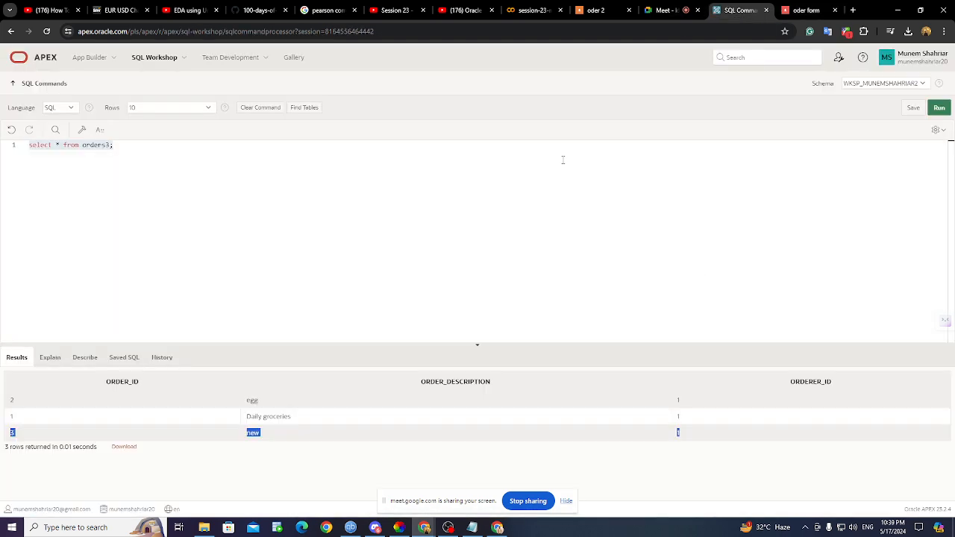
{"action": "left_click", "coordinate": [798, 9]}
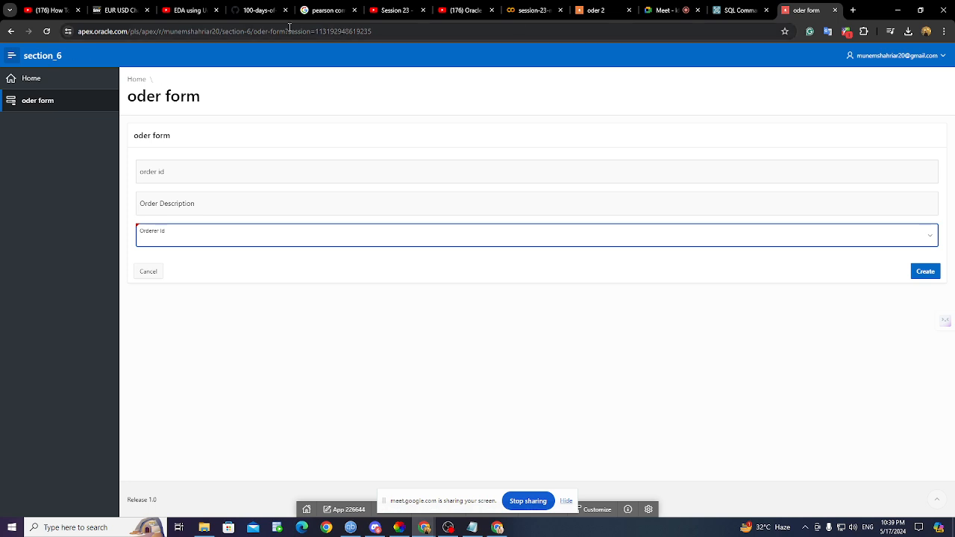
{"action": "left_click", "coordinate": [739, 10]}
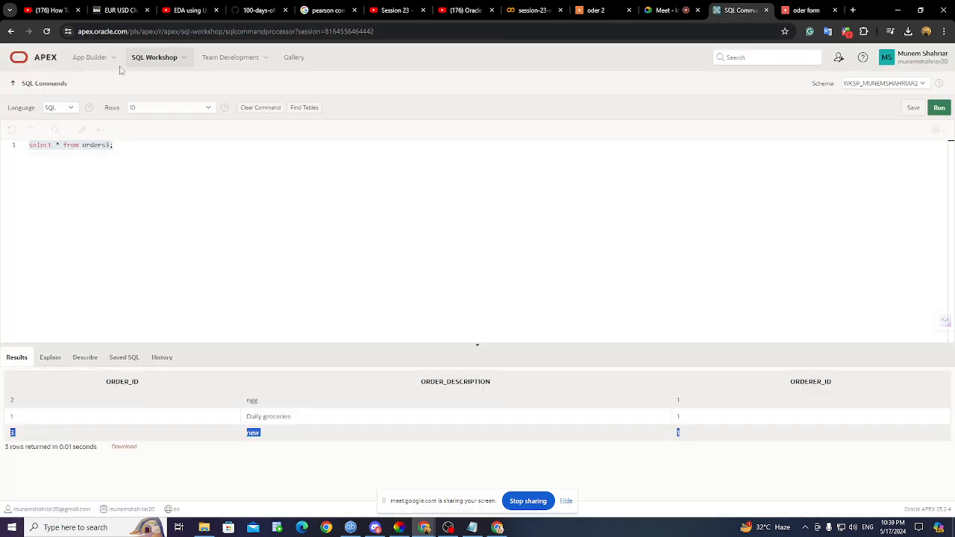
{"action": "left_click", "coordinate": [148, 60]}
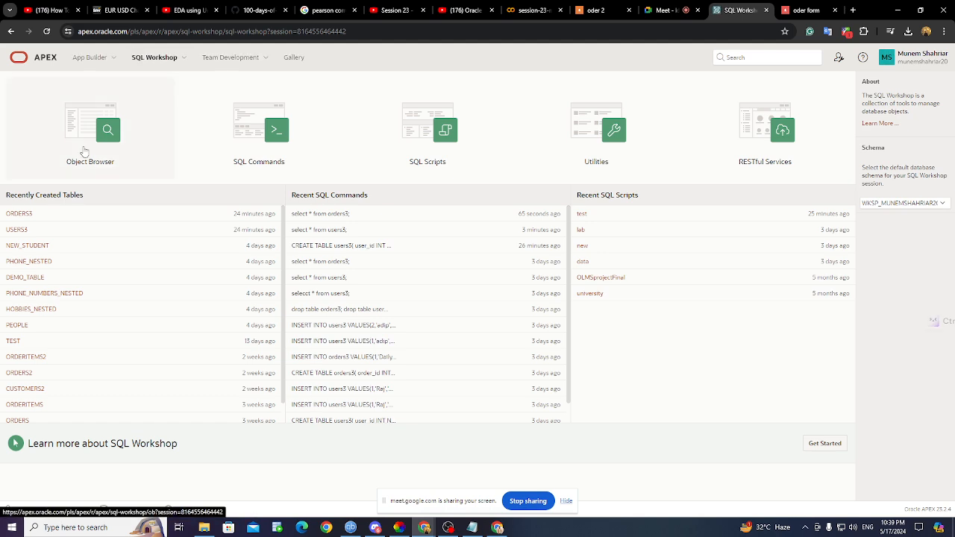
- In application 226644 (section_6), start a new page and choose the Interactive Report type
{"action": "left_click", "coordinate": [84, 151]}
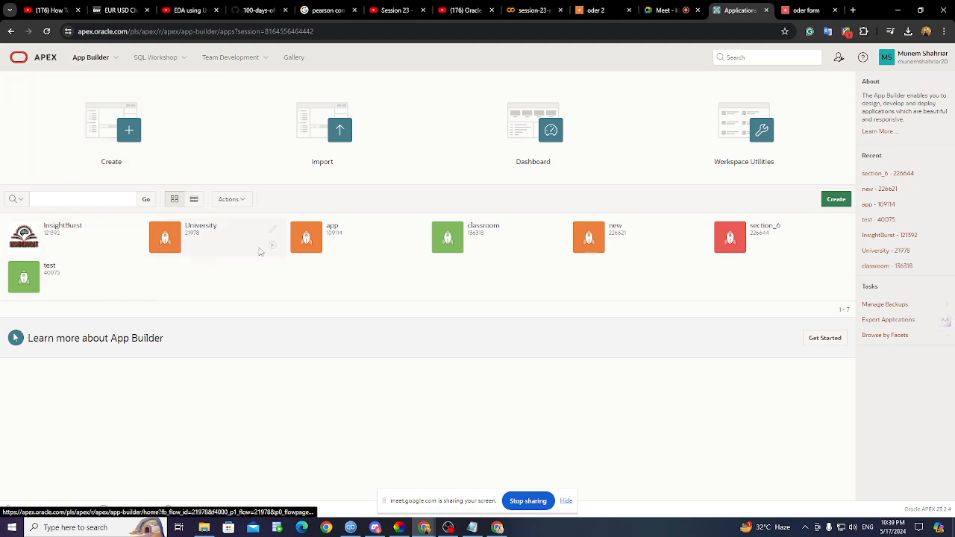
{"action": "left_click", "coordinate": [750, 238]}
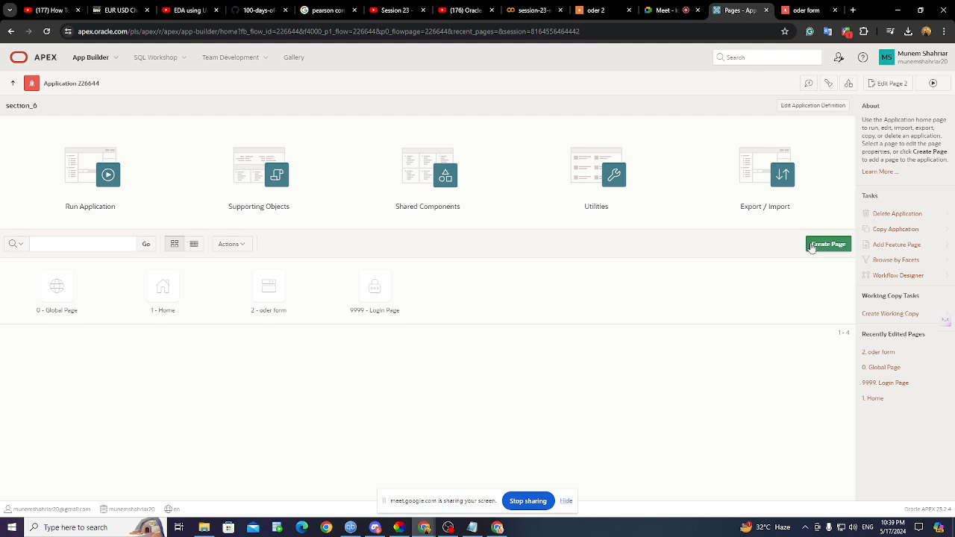
{"action": "left_click", "coordinate": [827, 245]}
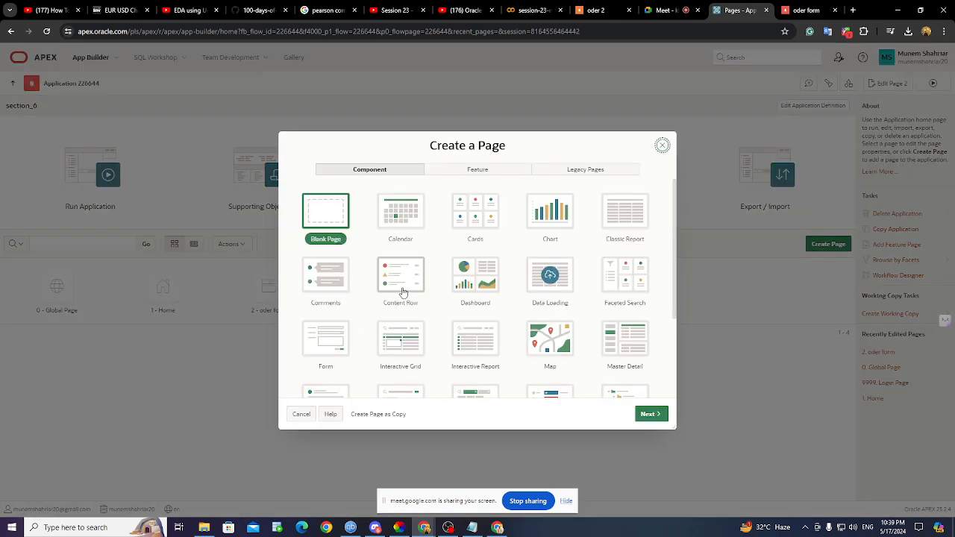
{"action": "scroll", "coordinate": [505, 353], "scroll_direction": "down", "scroll_amount": 2}
{"action": "scroll", "coordinate": [353, 299], "scroll_direction": "up", "scroll_amount": 2}
{"action": "scroll", "coordinate": [448, 299], "scroll_direction": "down", "scroll_amount": 3}
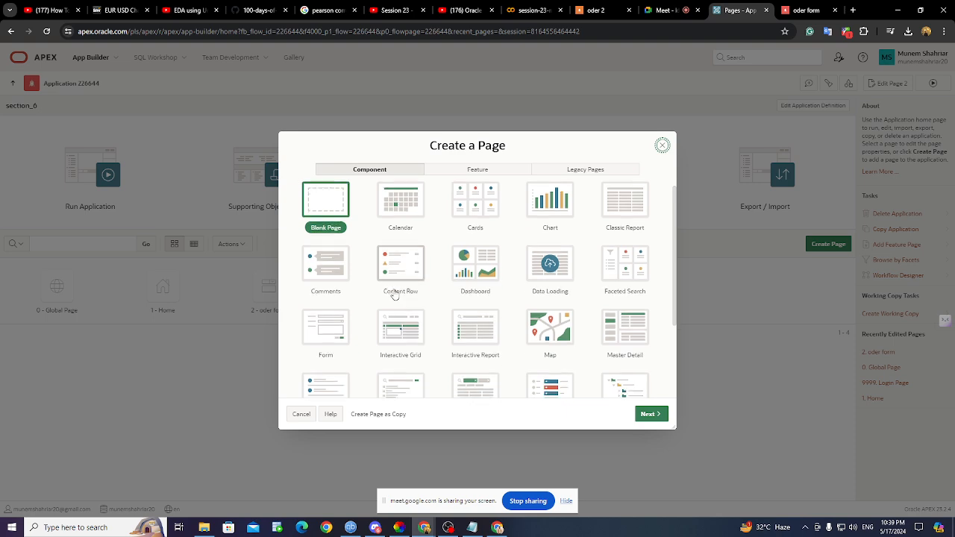
{"action": "scroll", "coordinate": [510, 306], "scroll_direction": "up", "scroll_amount": 3}
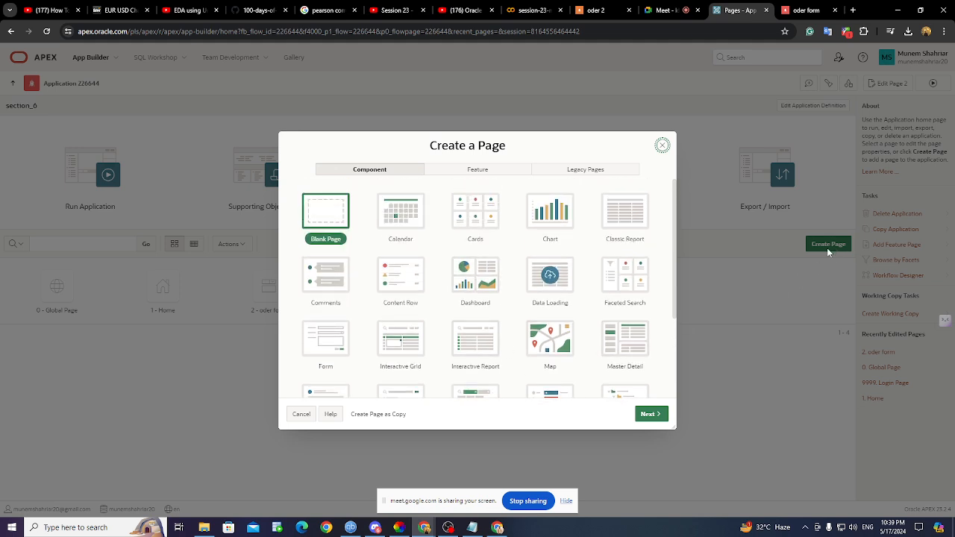
{"action": "left_click", "coordinate": [471, 340]}
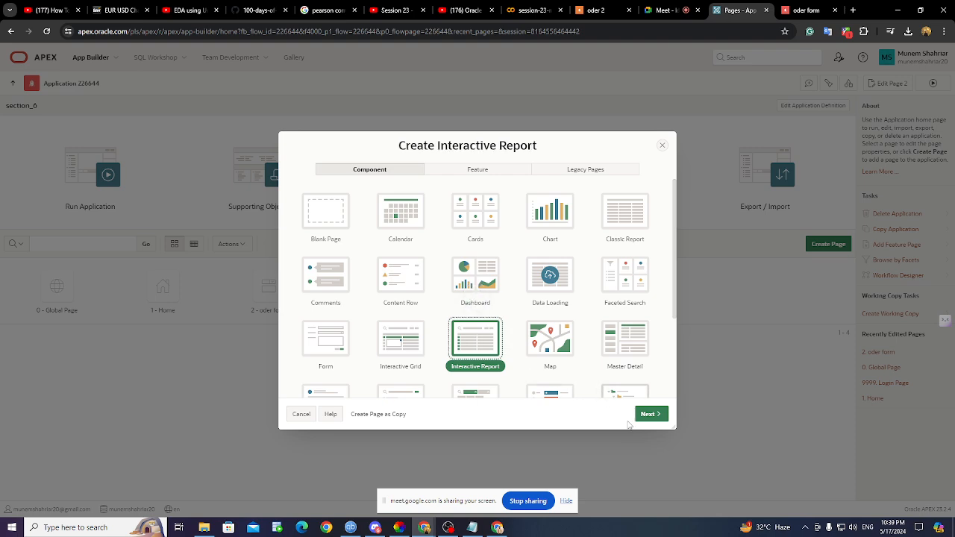
- Create page 3, interactive report 'order report', using the ORDERS3 table as its source
{"action": "left_click", "coordinate": [650, 415]}
{"action": "left_click", "coordinate": [452, 217]}
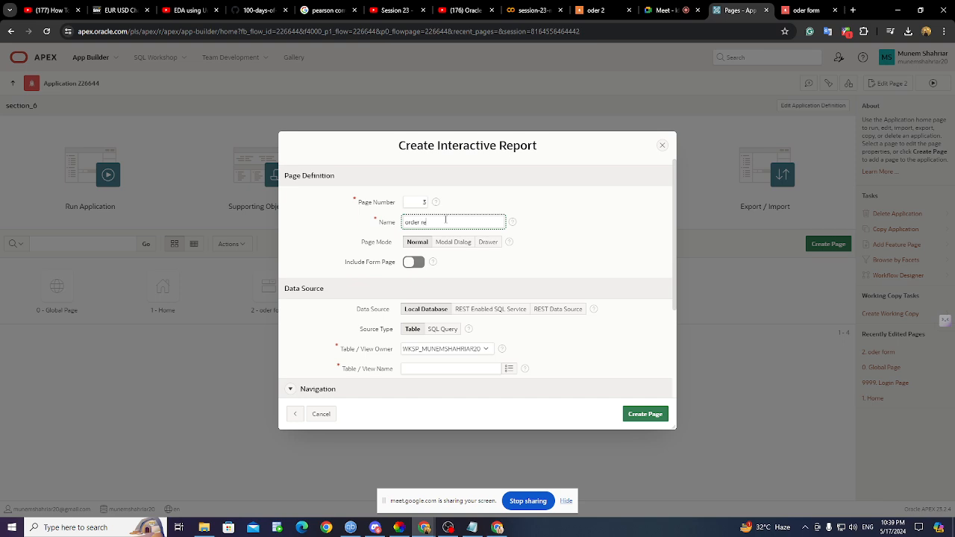
{"action": "scroll", "coordinate": [445, 219], "scroll_direction": "down", "scroll_amount": 2}
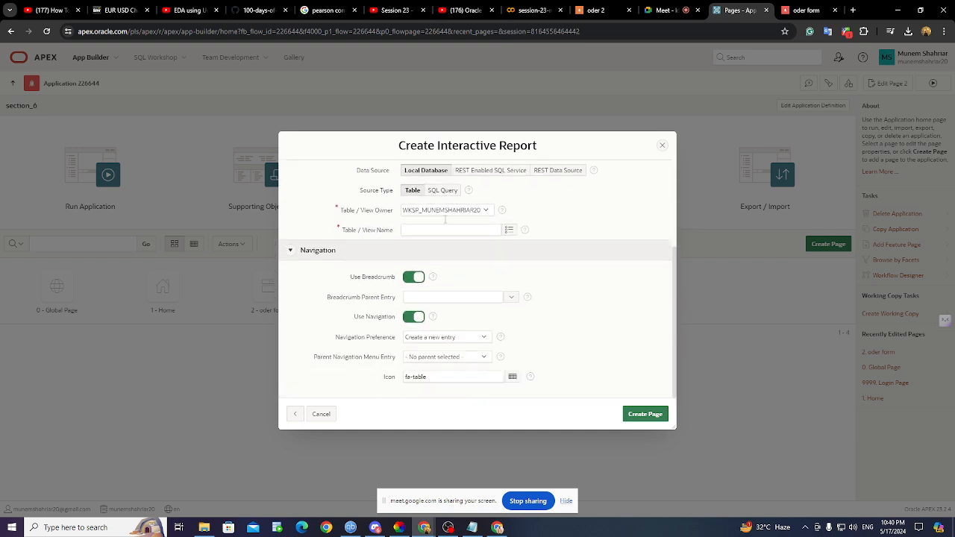
{"action": "left_click", "coordinate": [511, 234]}
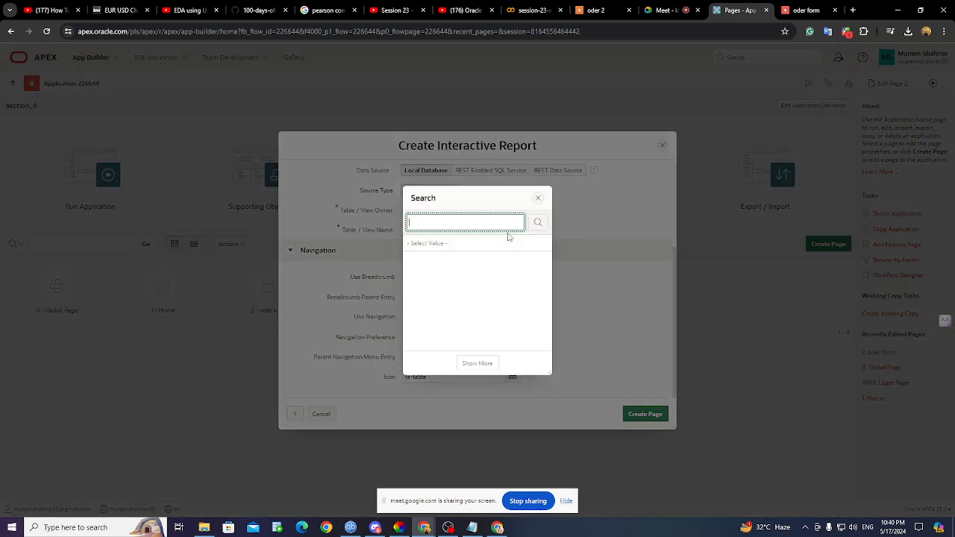
{"action": "scroll", "coordinate": [471, 275], "scroll_direction": "down", "scroll_amount": 5}
{"action": "scroll", "coordinate": [470, 276], "scroll_direction": "down", "scroll_amount": 1}
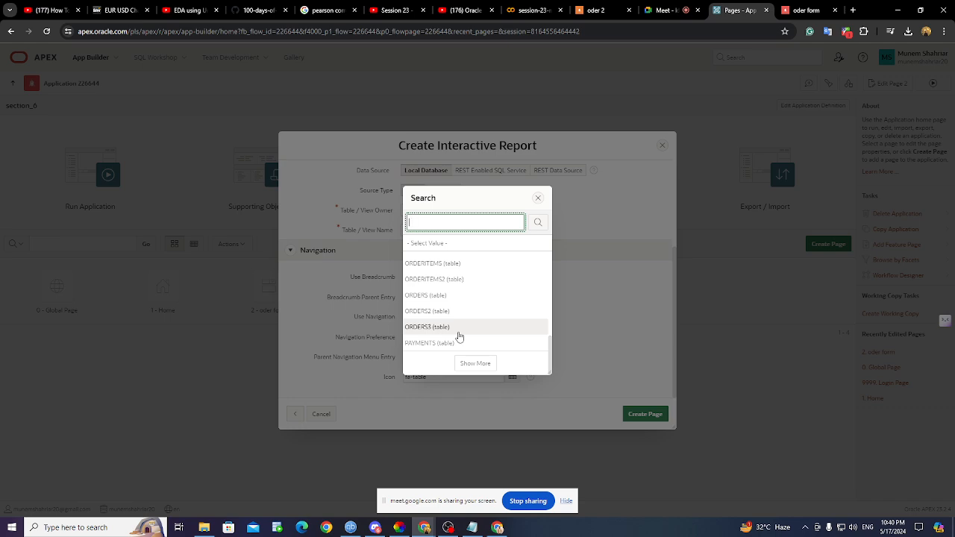
{"action": "left_click", "coordinate": [459, 336]}
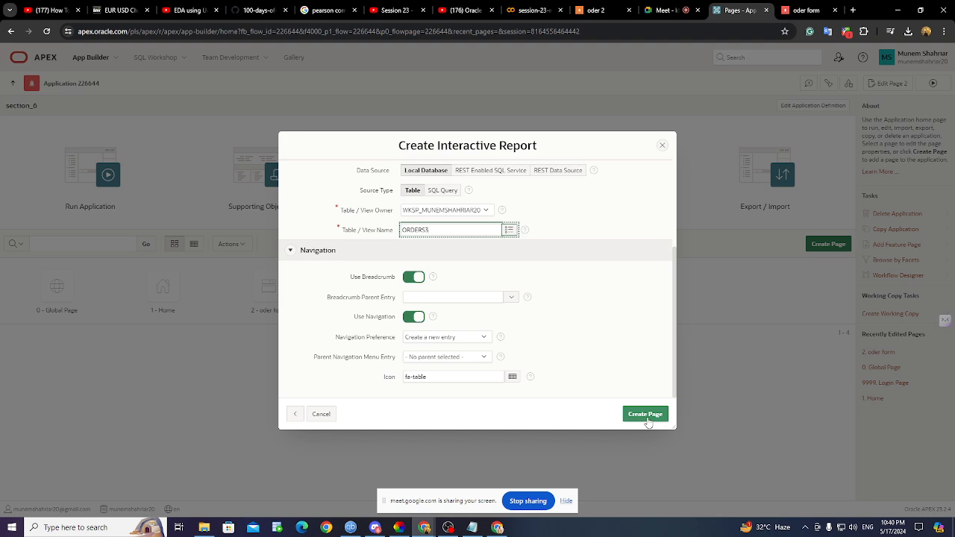
{"action": "left_click", "coordinate": [512, 297]}
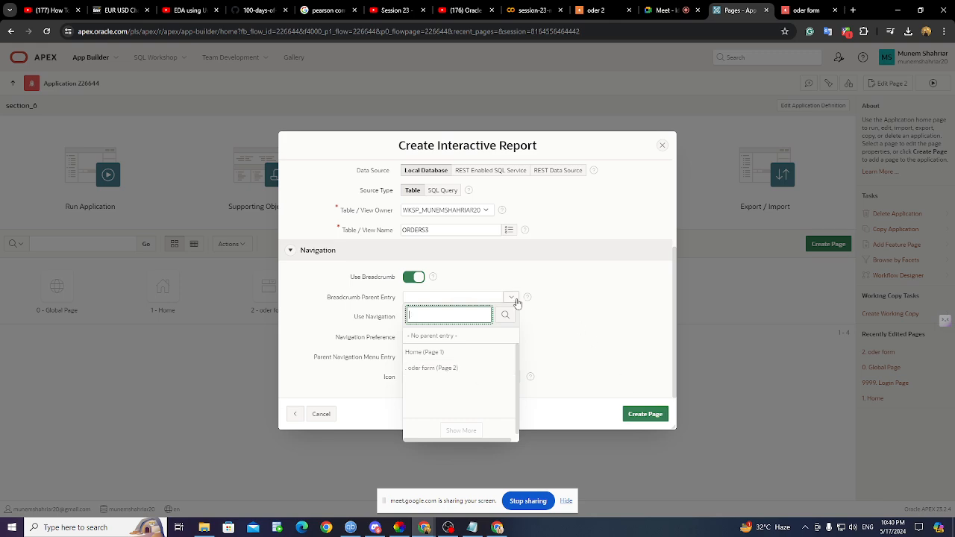
{"action": "left_click", "coordinate": [642, 415]}
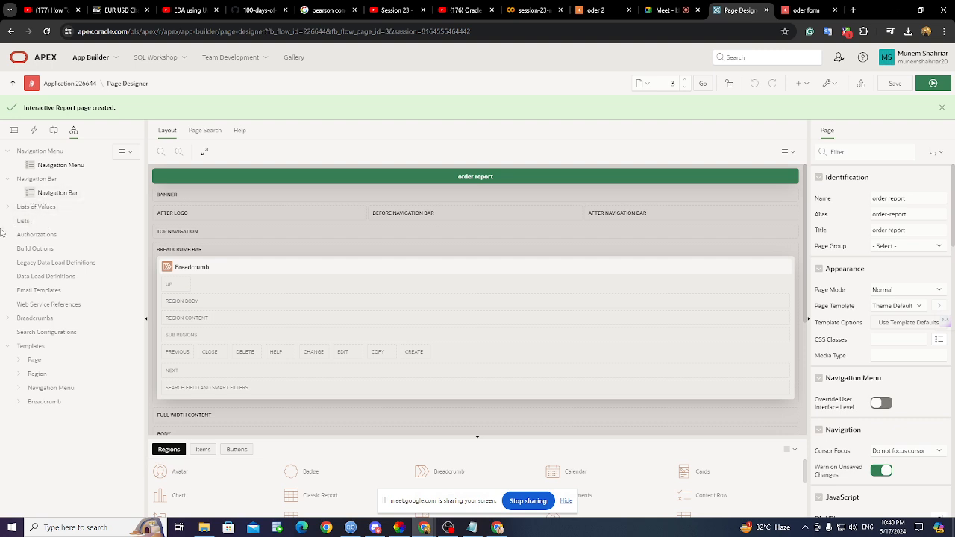
- Expand the report's columns, view order report in the running app, then return to Page Designer
{"action": "left_click", "coordinate": [14, 130]}
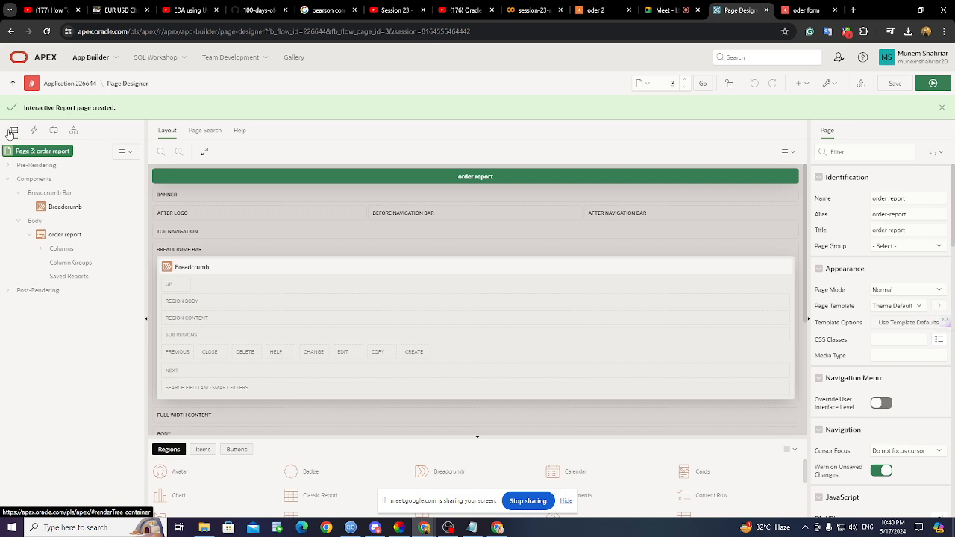
{"action": "left_click", "coordinate": [37, 249]}
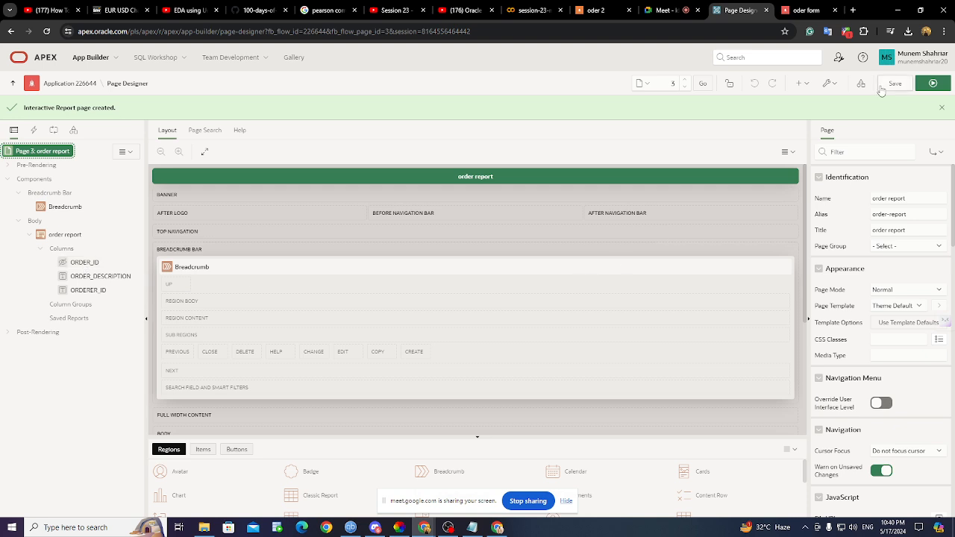
{"action": "left_click", "coordinate": [806, 9]}
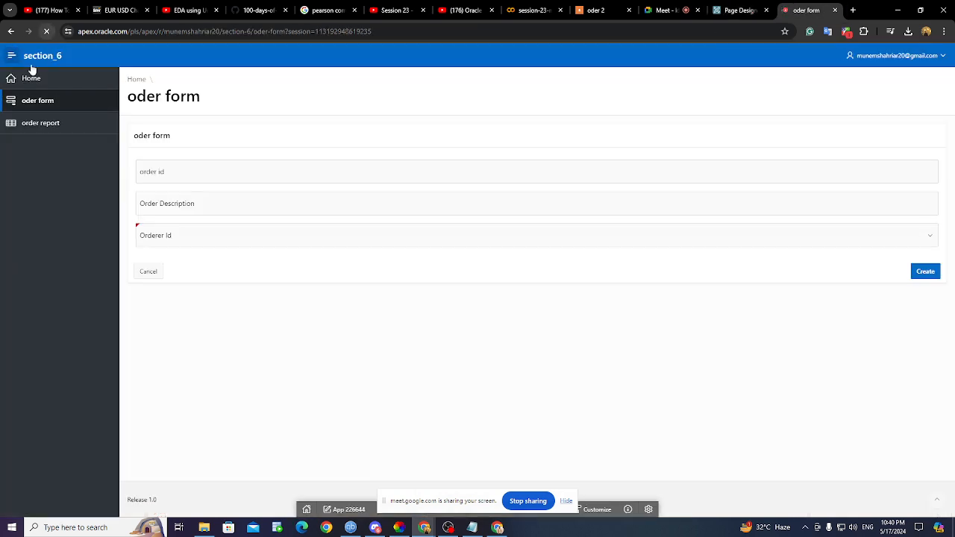
{"action": "left_click", "coordinate": [47, 128]}
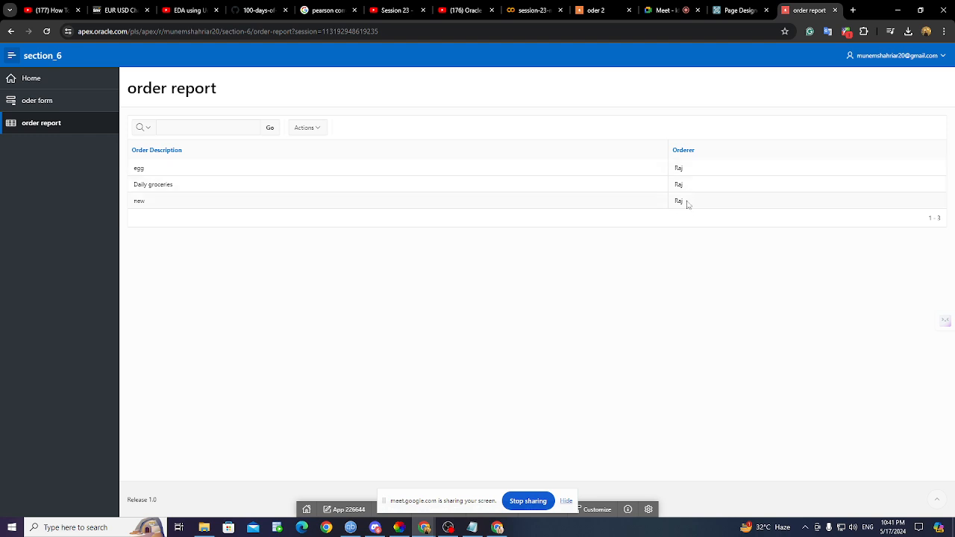
{"action": "left_click", "coordinate": [721, 13]}
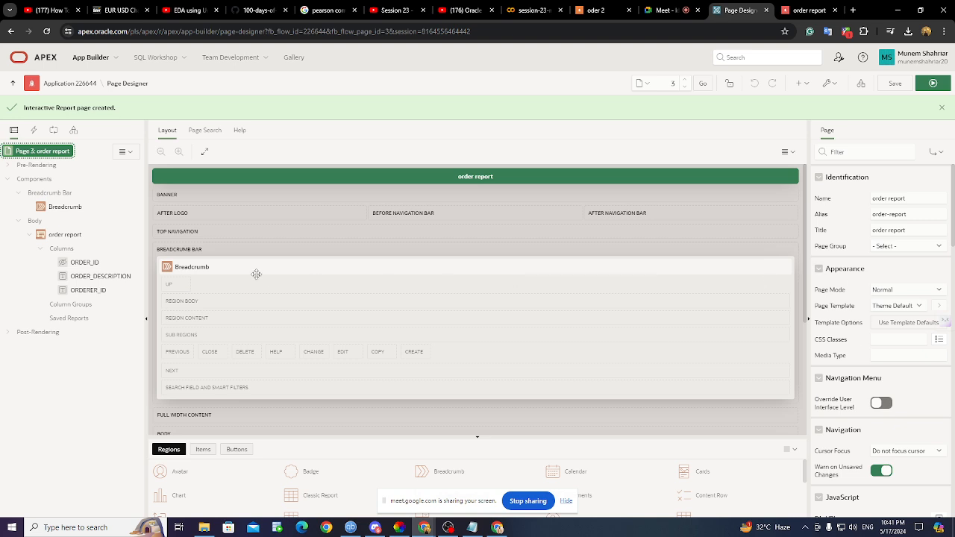
- Set the ORDER_ID column type to Plain Text, save, and reload the running order report
{"action": "left_click", "coordinate": [81, 263]}
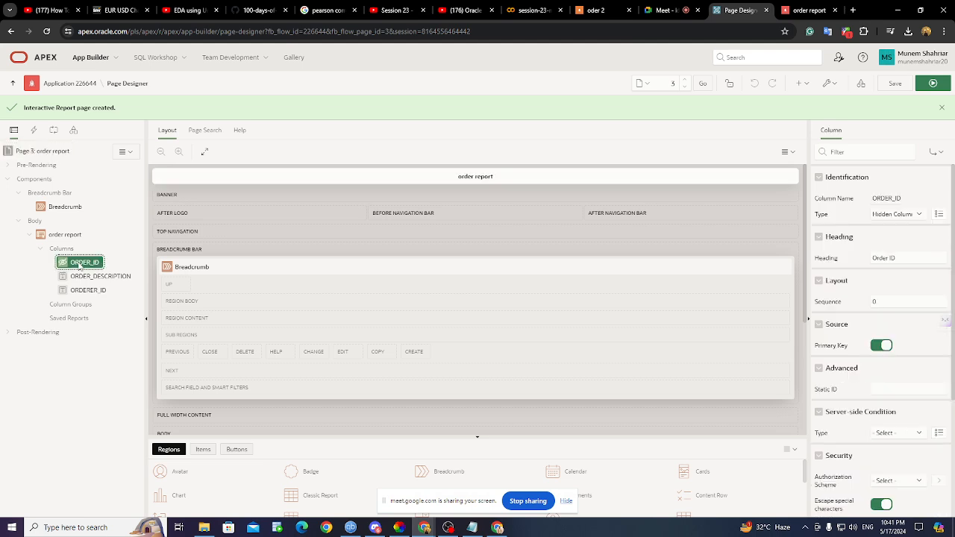
{"action": "left_click", "coordinate": [899, 215]}
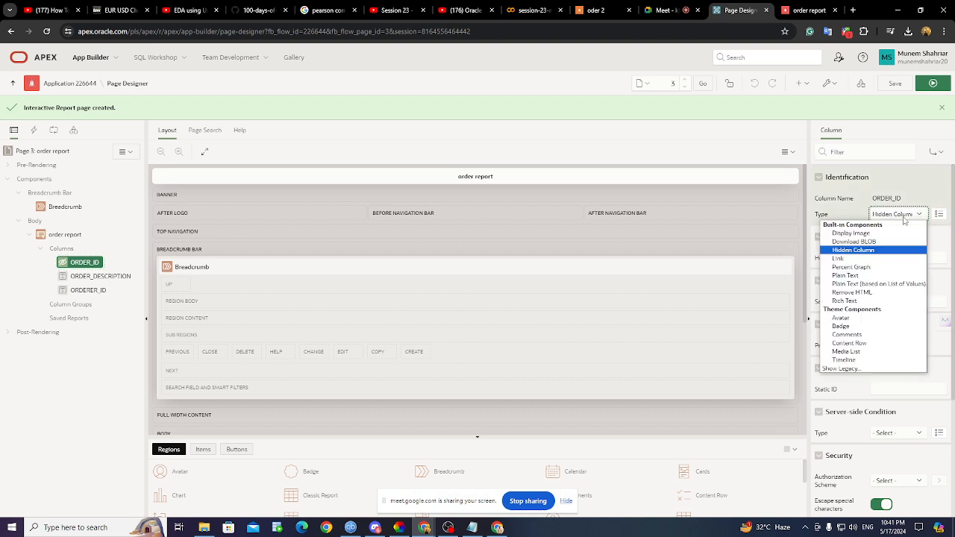
{"action": "left_click", "coordinate": [877, 275]}
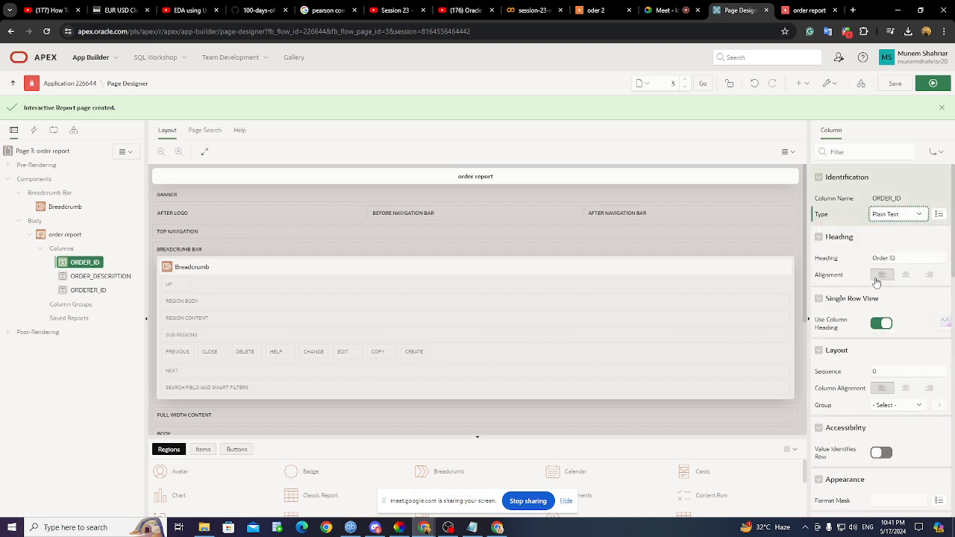
{"action": "left_click", "coordinate": [895, 83]}
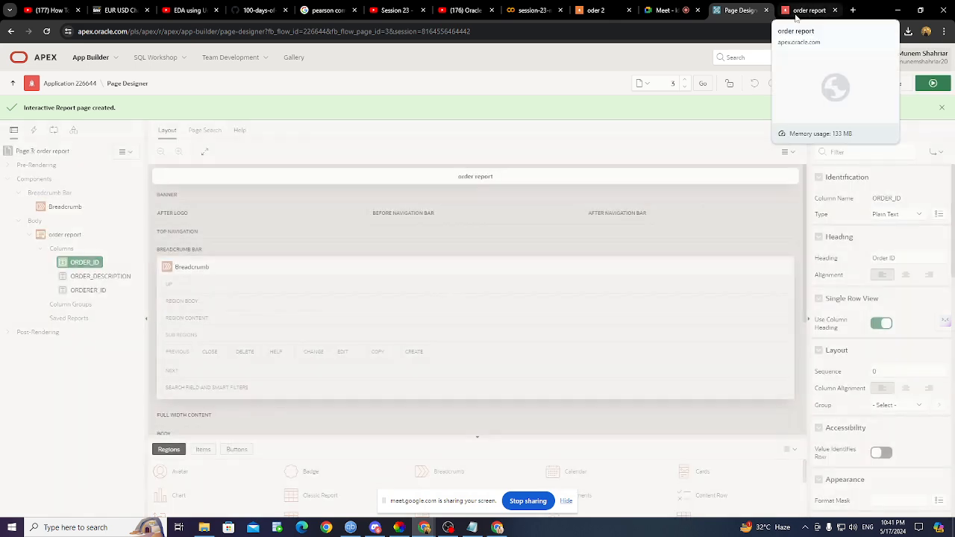
{"action": "left_click", "coordinate": [797, 14]}
{"action": "left_click", "coordinate": [45, 33]}
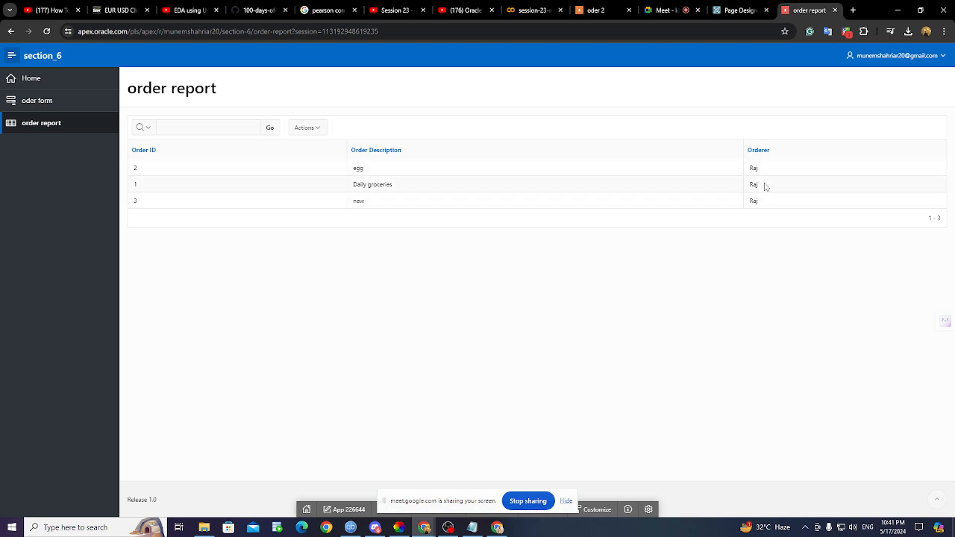
{"action": "left_click", "coordinate": [739, 10]}
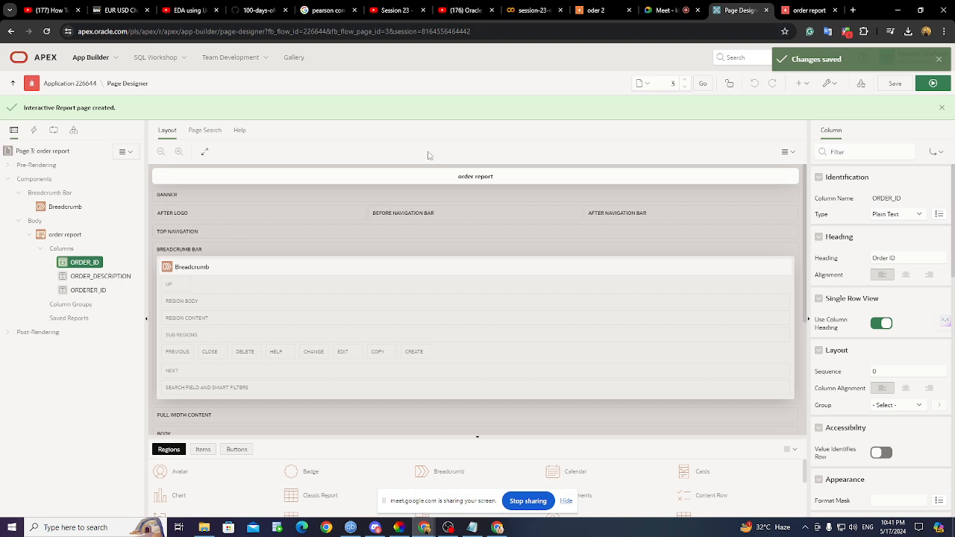
{"action": "left_click", "coordinate": [75, 292]}
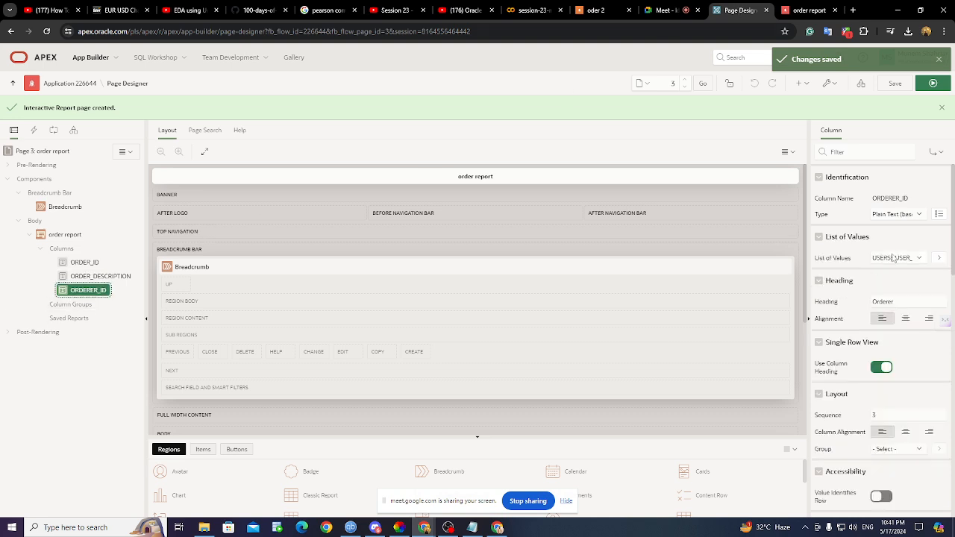
{"action": "scroll", "coordinate": [886, 299], "scroll_direction": "down", "scroll_amount": 5}
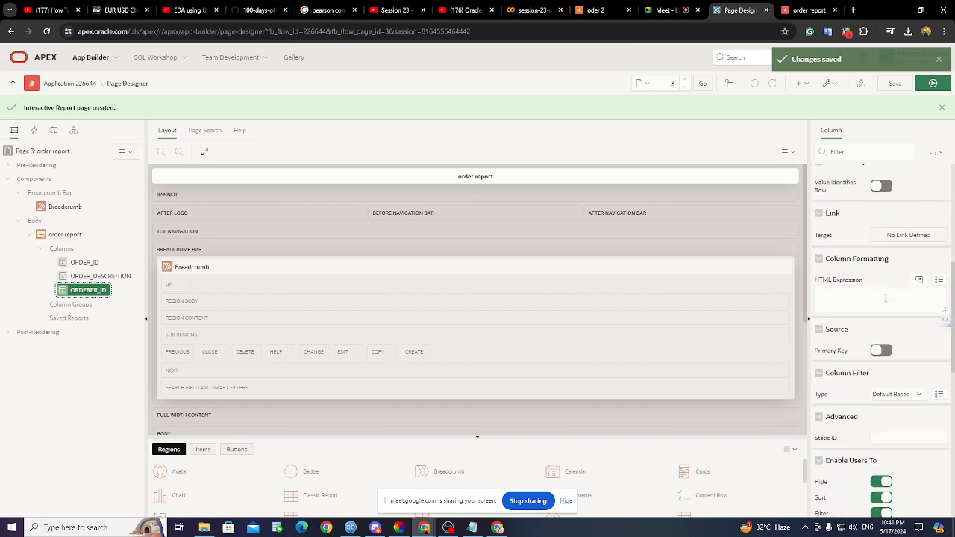
{"action": "scroll", "coordinate": [886, 299], "scroll_direction": "down", "scroll_amount": 3}
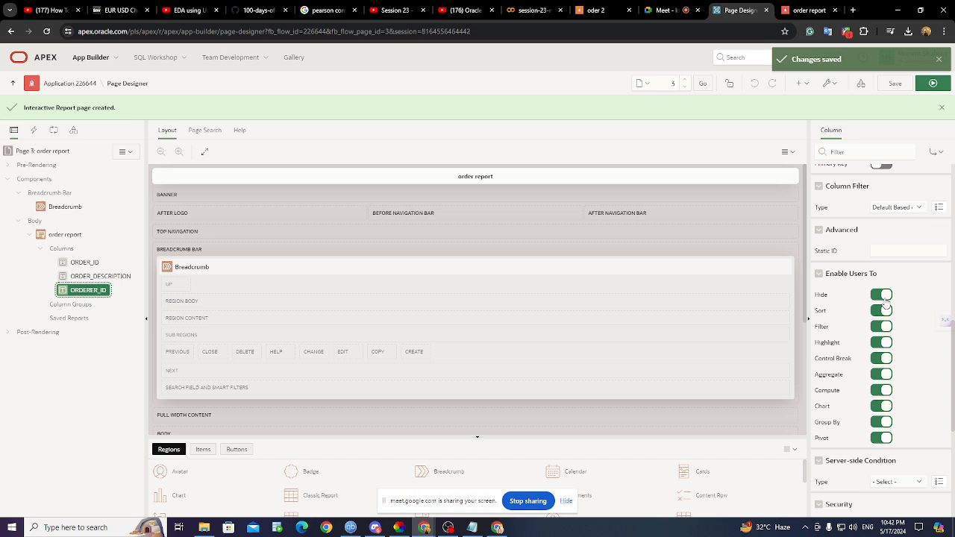
{"action": "scroll", "coordinate": [886, 300], "scroll_direction": "down", "scroll_amount": 2}
{"action": "scroll", "coordinate": [885, 301], "scroll_direction": "down", "scroll_amount": 2}
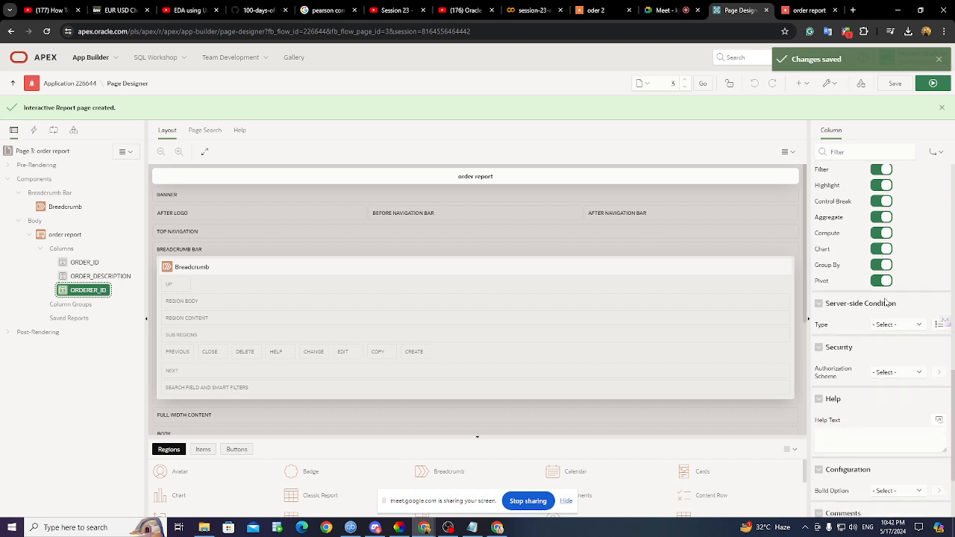
{"action": "scroll", "coordinate": [845, 351], "scroll_direction": "up", "scroll_amount": 4}
{"action": "scroll", "coordinate": [847, 338], "scroll_direction": "up", "scroll_amount": 5}
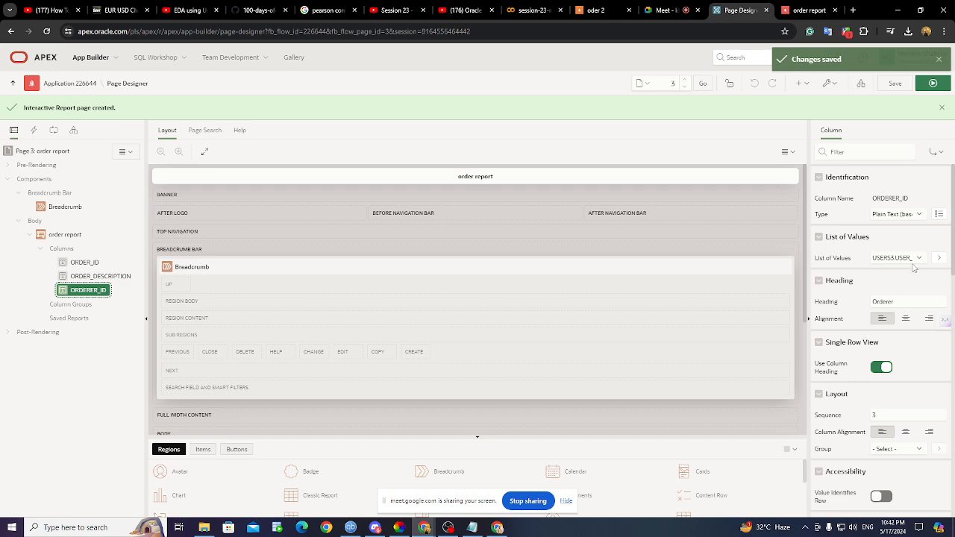
{"action": "scroll", "coordinate": [865, 299], "scroll_direction": "down", "scroll_amount": 2}
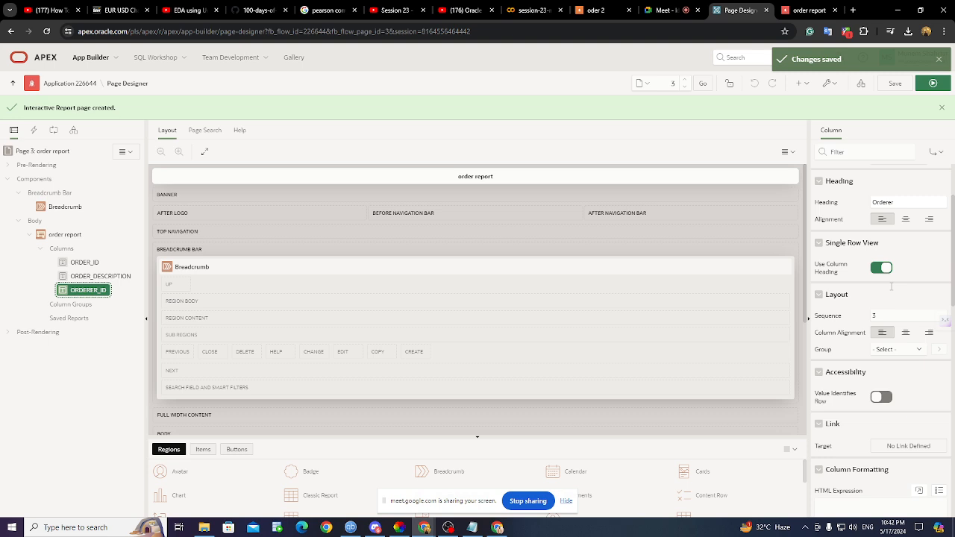
{"action": "scroll", "coordinate": [860, 323], "scroll_direction": "down", "scroll_amount": 1}
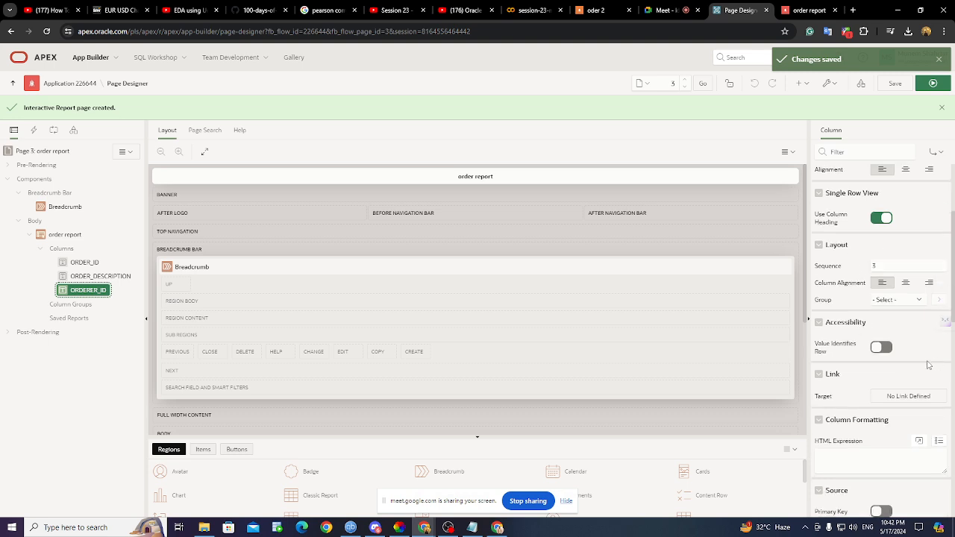
{"action": "scroll", "coordinate": [927, 365], "scroll_direction": "down", "scroll_amount": 2}
{"action": "scroll", "coordinate": [902, 360], "scroll_direction": "down", "scroll_amount": 1}
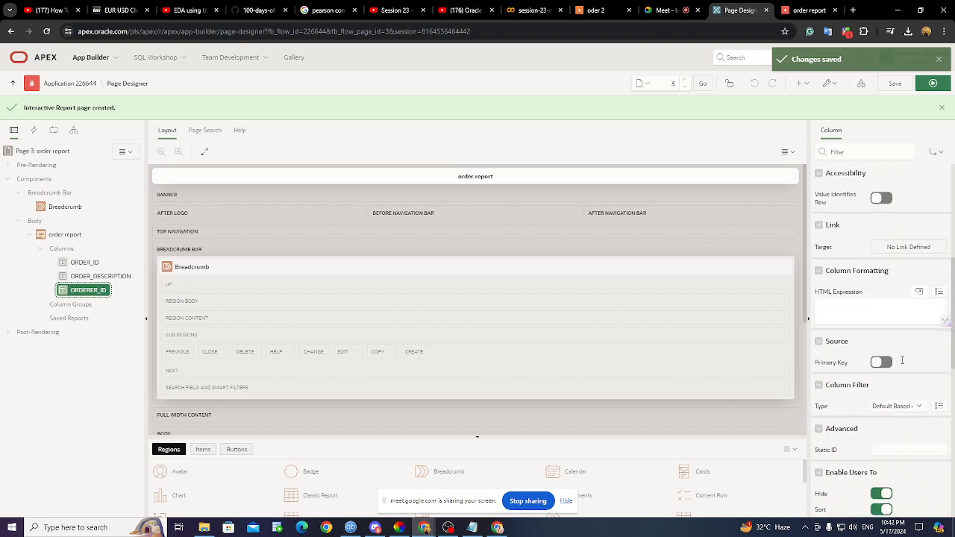
{"action": "scroll", "coordinate": [903, 364], "scroll_direction": "down", "scroll_amount": 2}
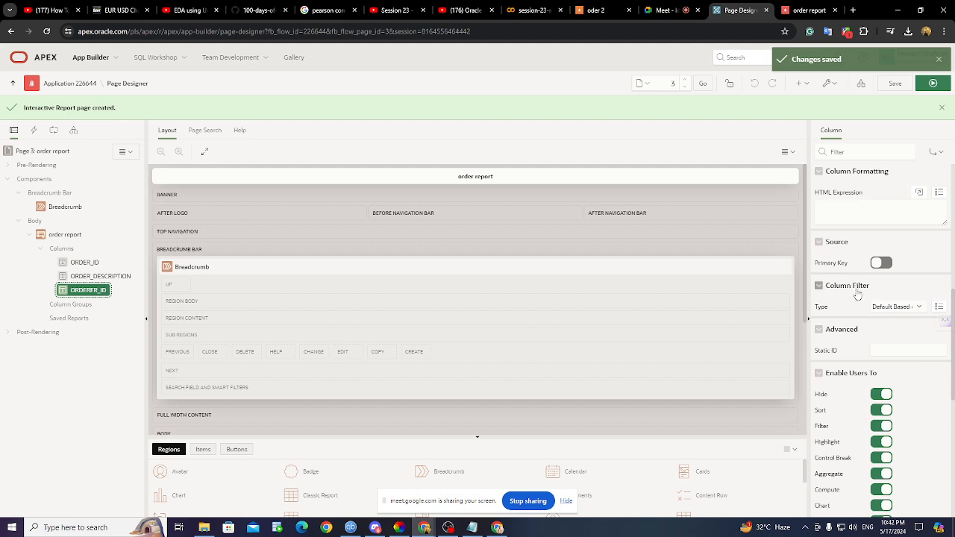
{"action": "left_click", "coordinate": [908, 310]}
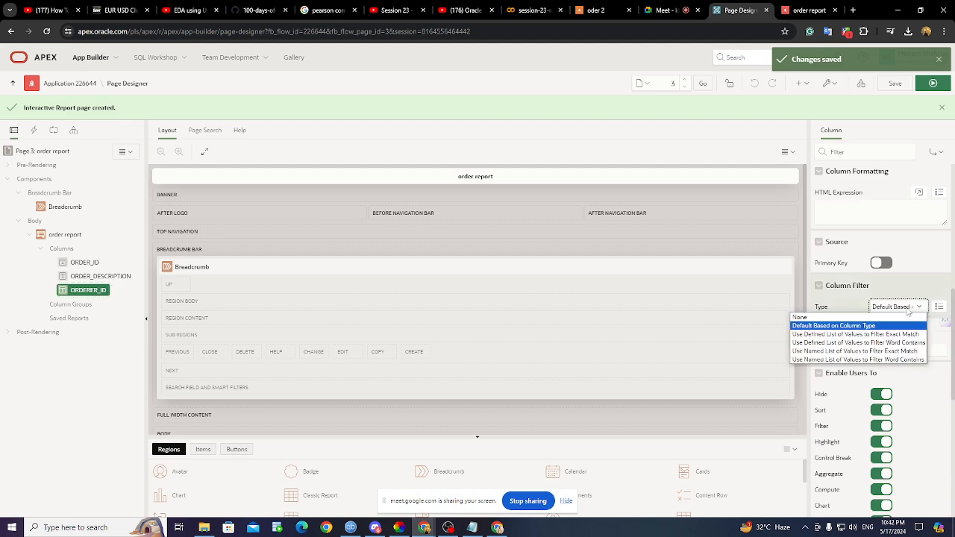
{"action": "left_click", "coordinate": [908, 309]}
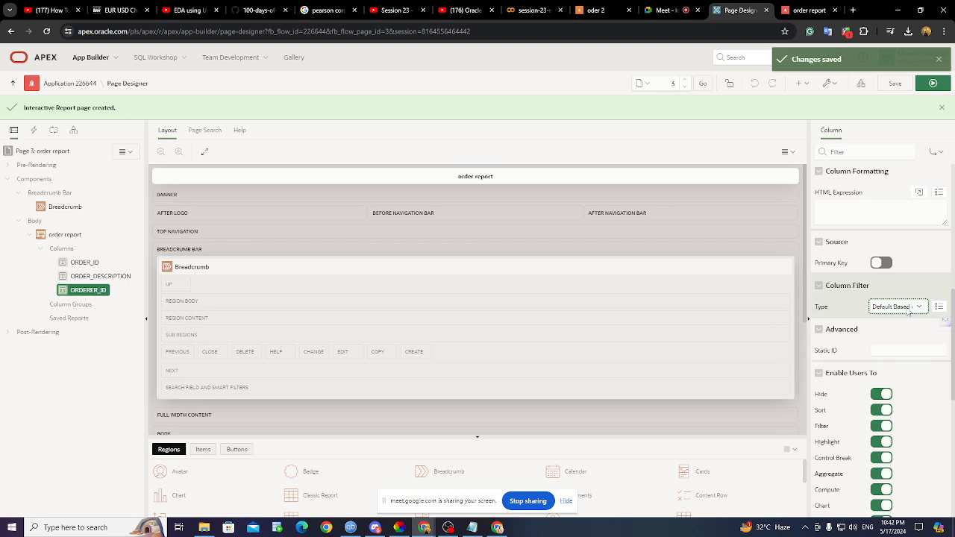
{"action": "scroll", "coordinate": [910, 309], "scroll_direction": "down", "scroll_amount": 2}
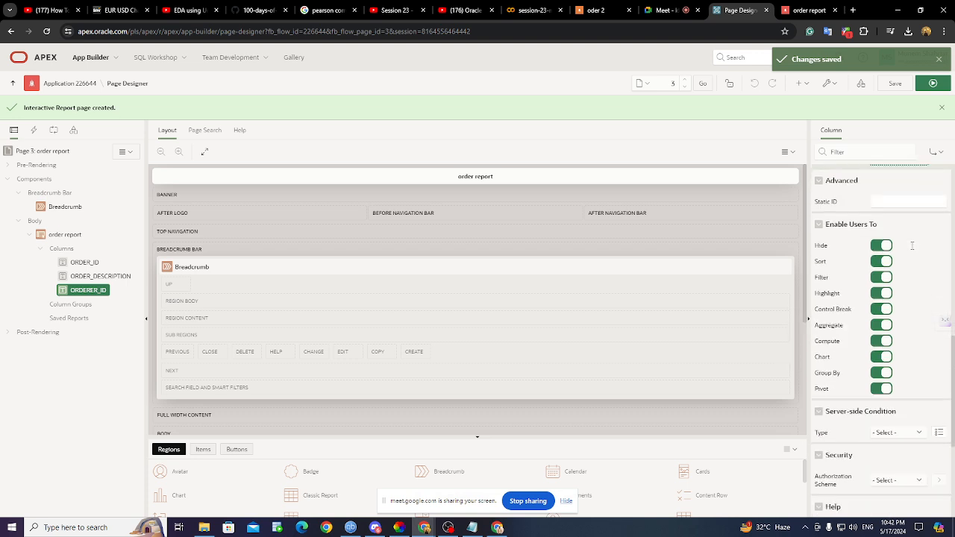
{"action": "scroll", "coordinate": [911, 306], "scroll_direction": "down", "scroll_amount": 2}
{"action": "scroll", "coordinate": [911, 283], "scroll_direction": "down", "scroll_amount": 1}
{"action": "left_click", "coordinate": [897, 334]}
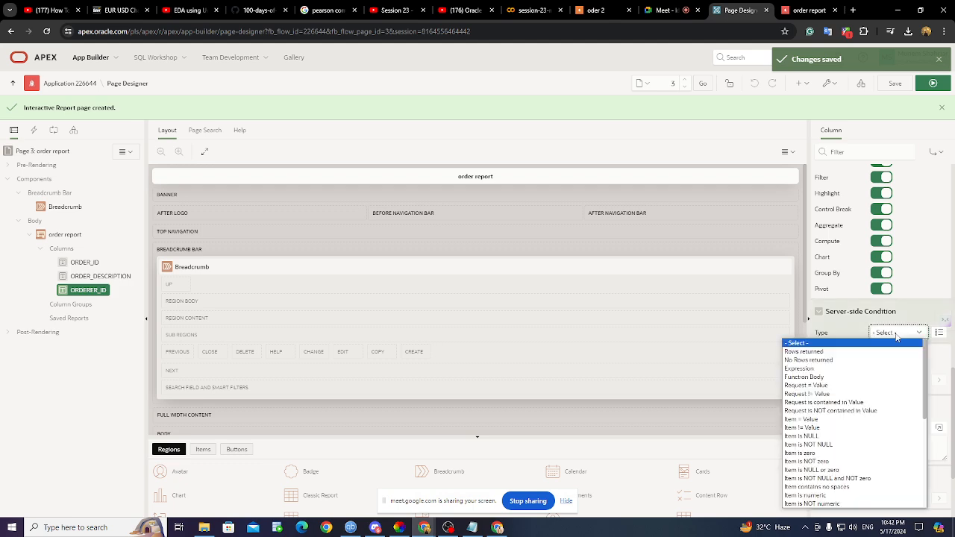
{"action": "left_click", "coordinate": [897, 337]}
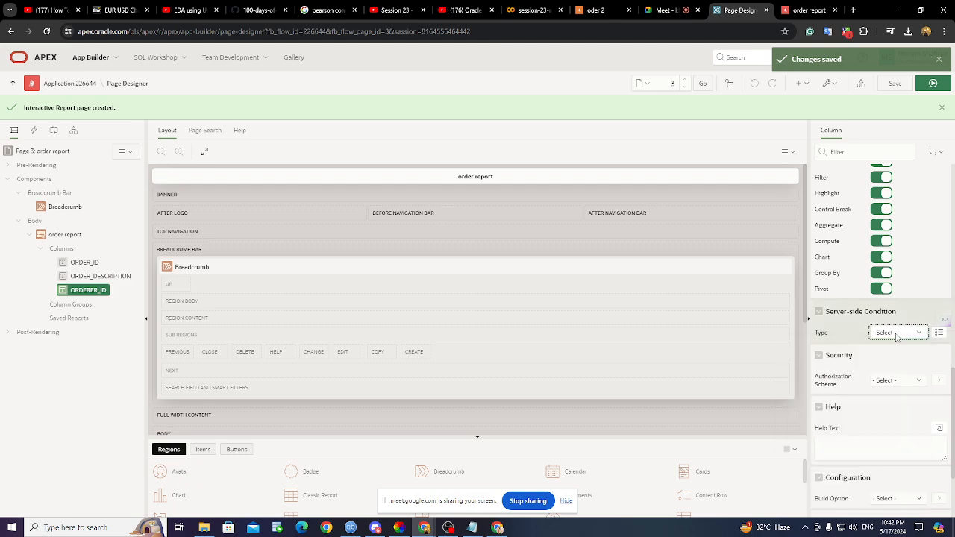
{"action": "left_click", "coordinate": [898, 381]}
{"action": "left_click", "coordinate": [897, 381]}
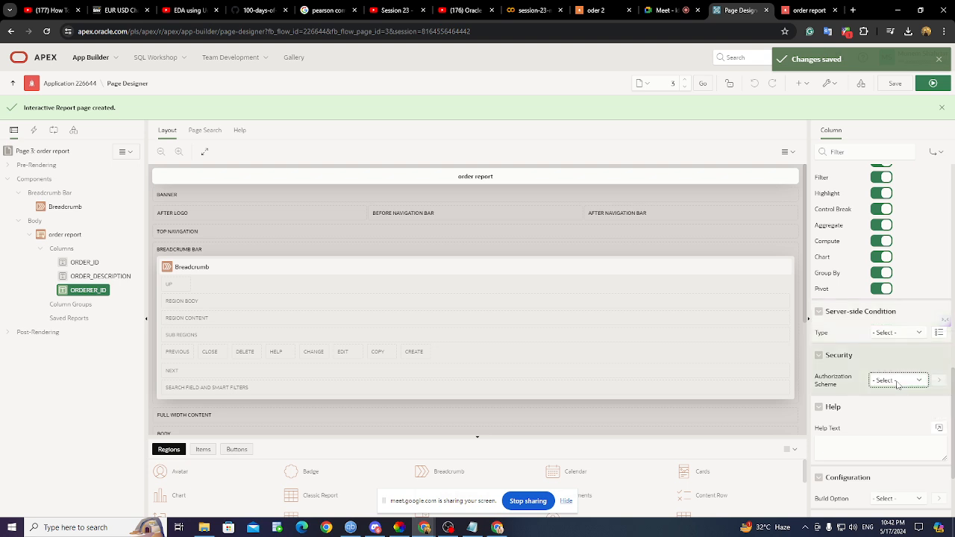
{"action": "scroll", "coordinate": [898, 384], "scroll_direction": "down", "scroll_amount": 2}
{"action": "left_click", "coordinate": [898, 378]}
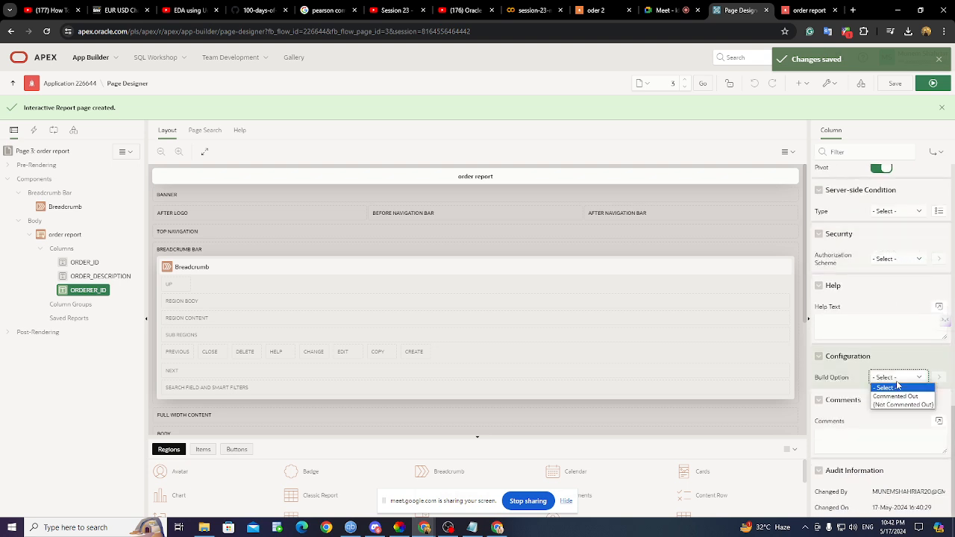
{"action": "left_click", "coordinate": [898, 386]}
{"action": "scroll", "coordinate": [898, 385], "scroll_direction": "up", "scroll_amount": 10}
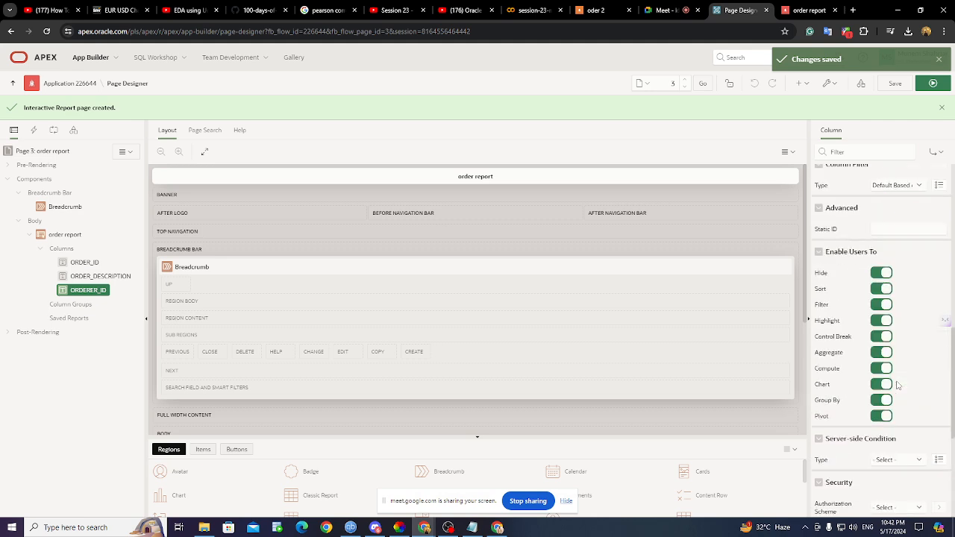
{"action": "scroll", "coordinate": [898, 385], "scroll_direction": "up", "scroll_amount": 1}
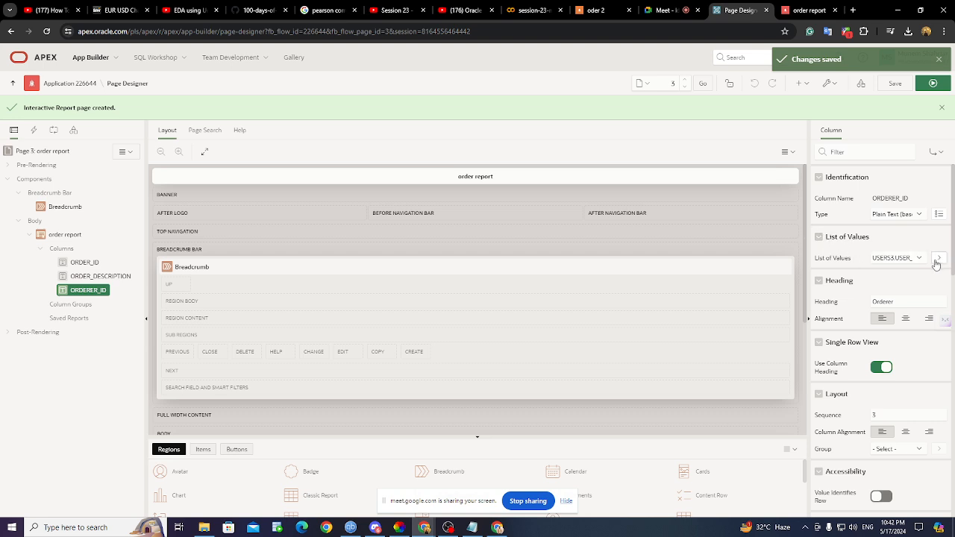
- Open the USERS3.USER_NAME list of values editor and set its source type to Table
{"action": "left_click", "coordinate": [911, 259]}
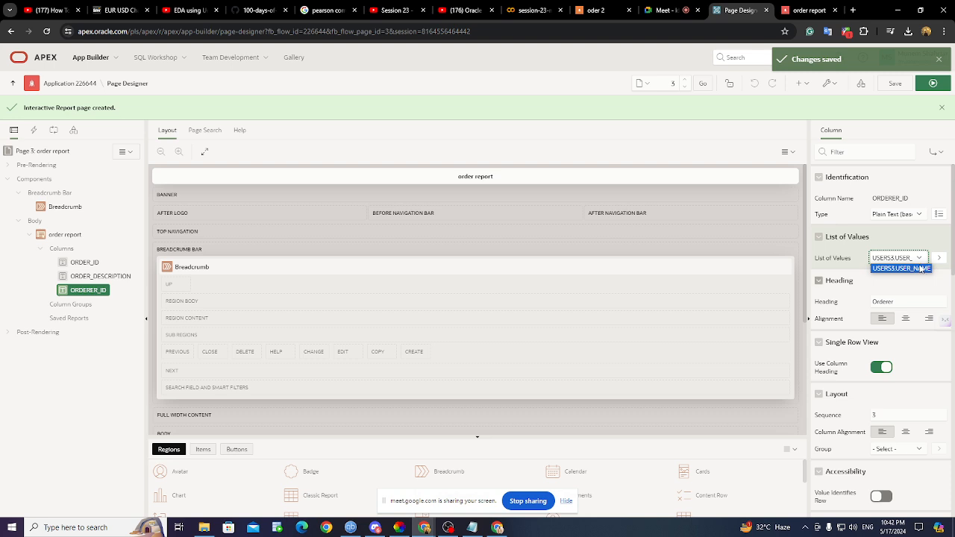
{"action": "left_click", "coordinate": [939, 257]}
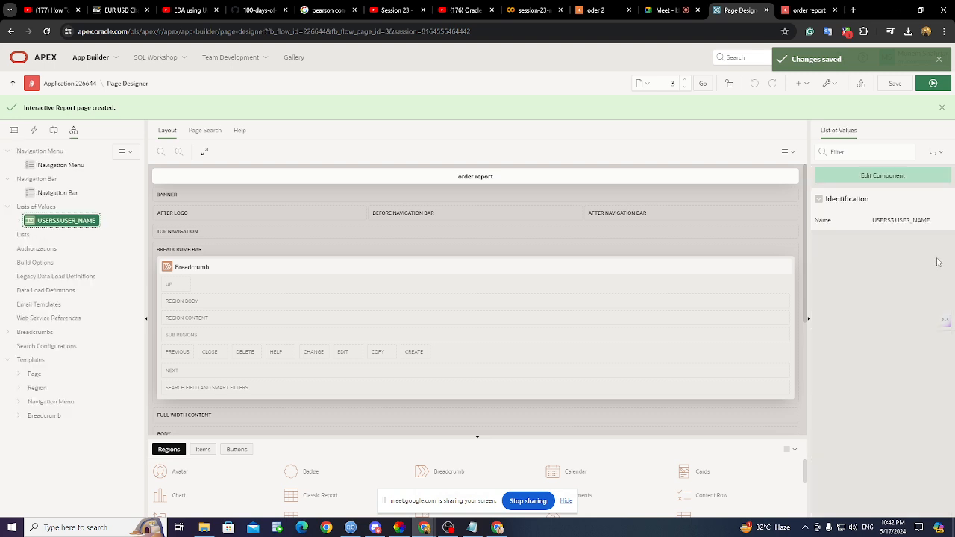
{"action": "left_click", "coordinate": [911, 179]}
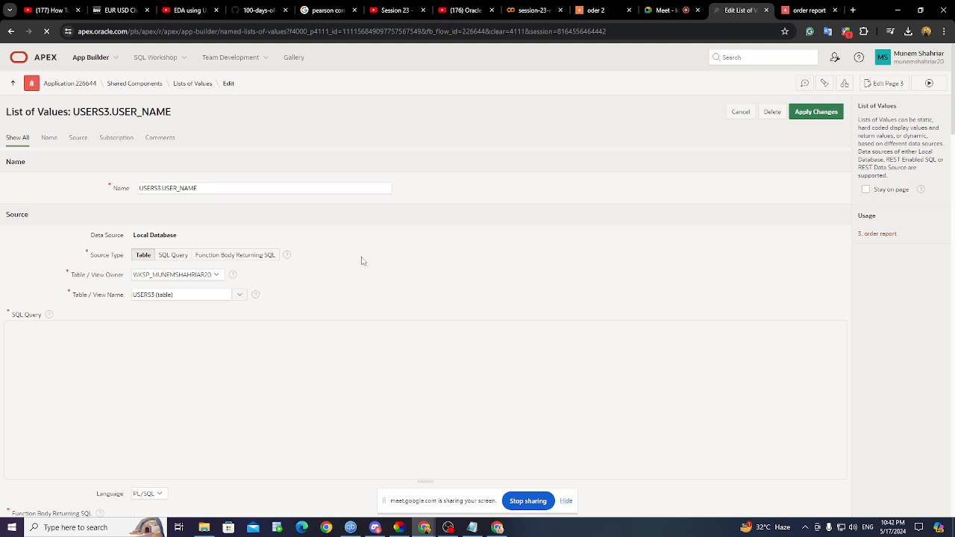
{"action": "left_click", "coordinate": [173, 256]}
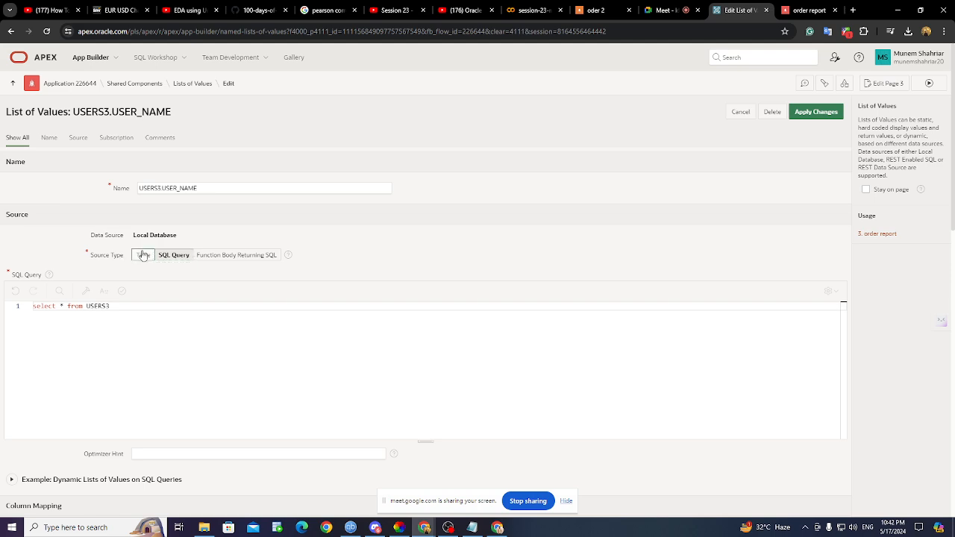
{"action": "left_click", "coordinate": [143, 255]}
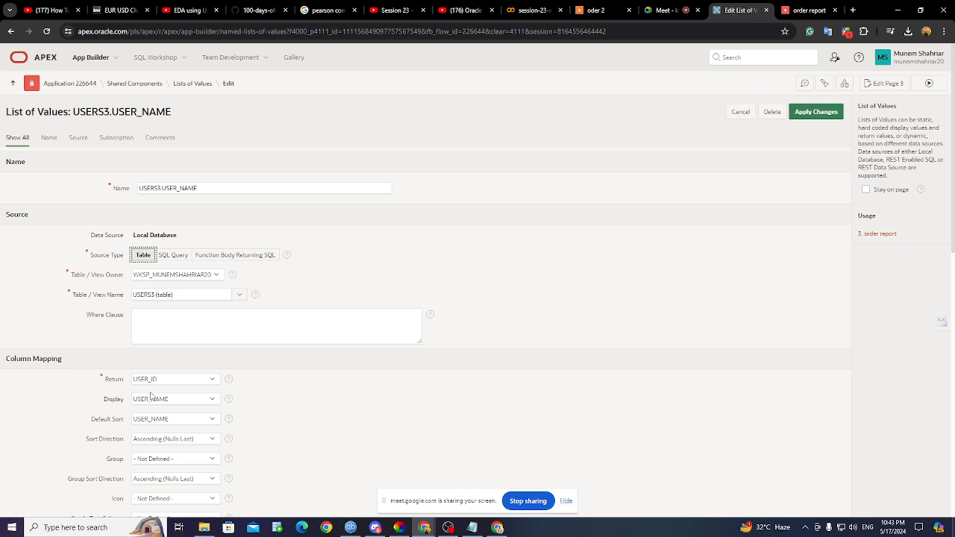
{"action": "left_click", "coordinate": [182, 259]}
{"action": "left_click", "coordinate": [228, 257]}
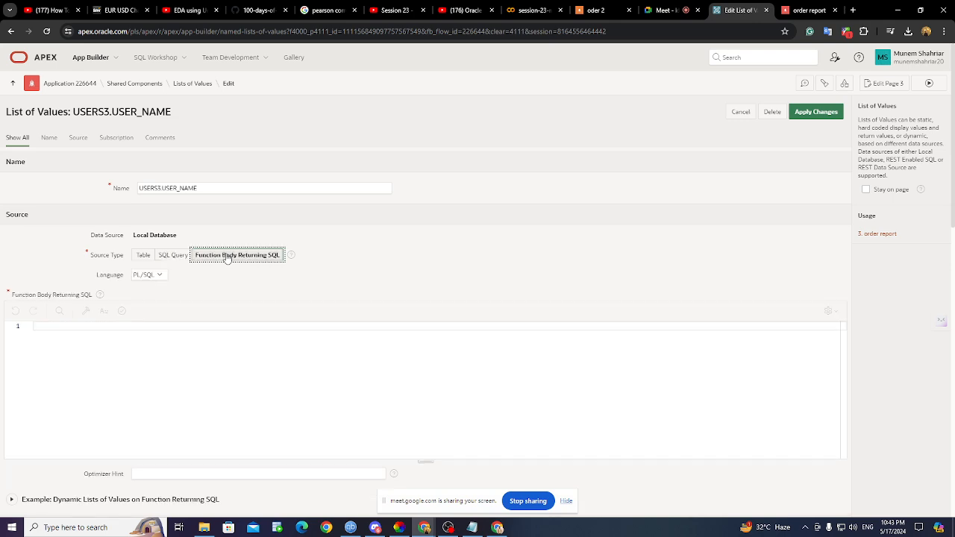
{"action": "left_click", "coordinate": [144, 256]}
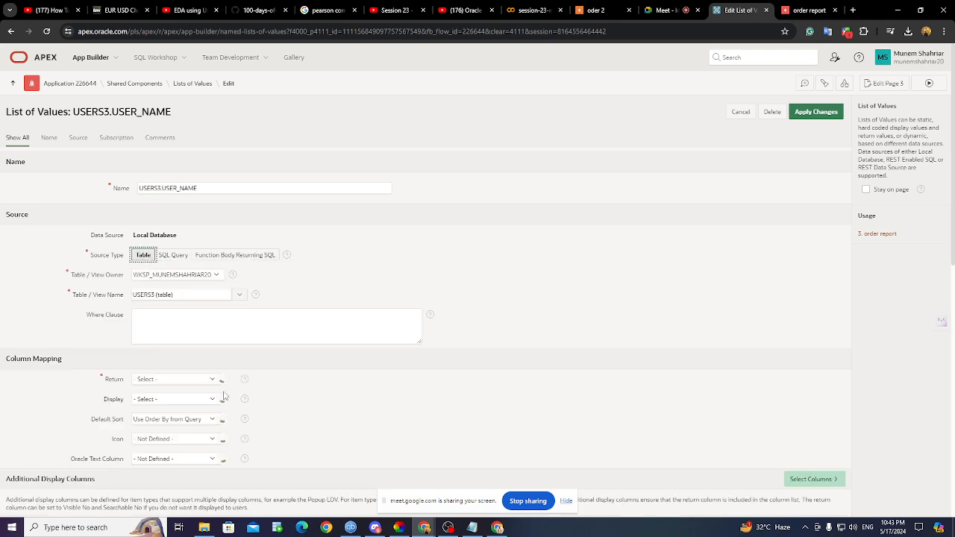
- Set both the return and display columns to USER_ID and apply the changes
{"action": "left_click", "coordinate": [174, 381]}
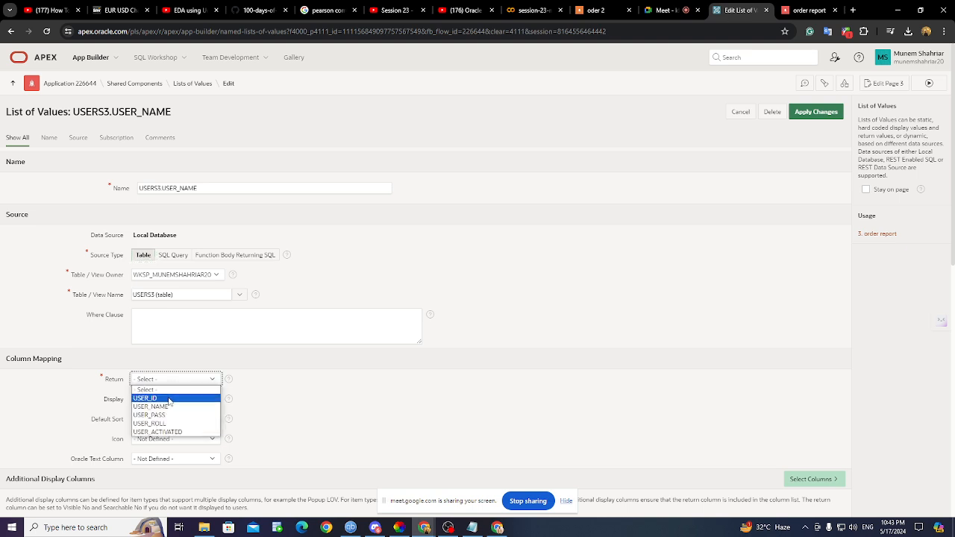
{"action": "left_click", "coordinate": [171, 399]}
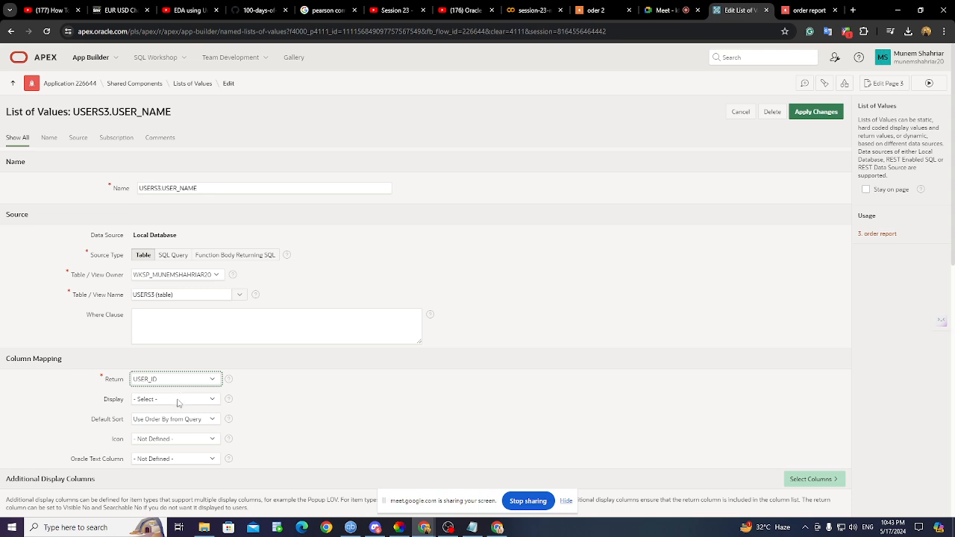
{"action": "left_click", "coordinate": [179, 399]}
{"action": "left_click", "coordinate": [173, 420]}
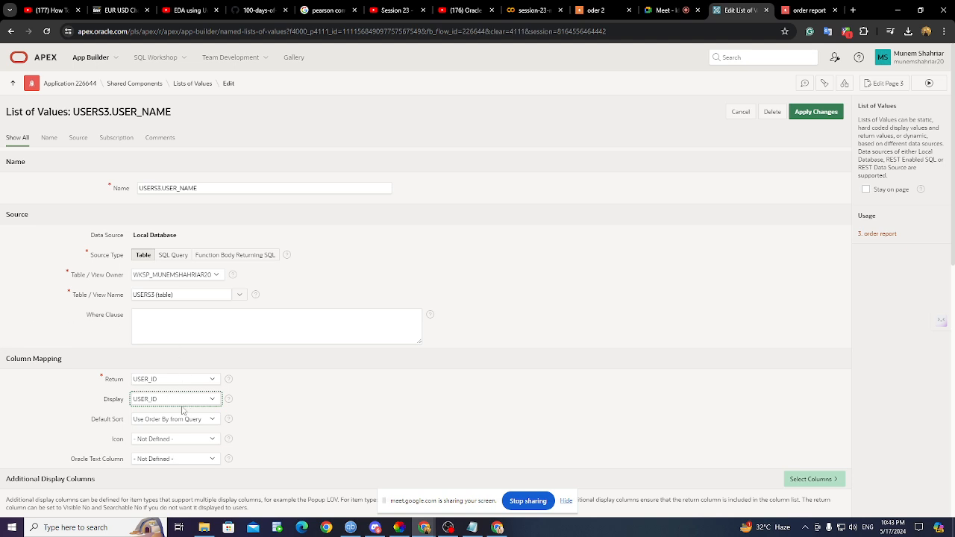
{"action": "left_click", "coordinate": [816, 112]}
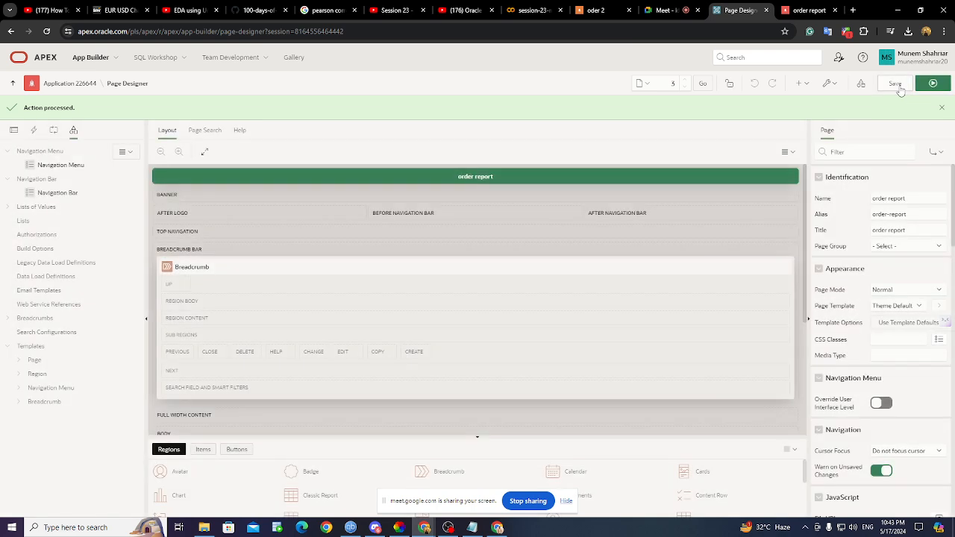
- Reload the running order report, then select the order report region in Page Designer's Rendering tree
{"action": "left_click", "coordinate": [799, 15]}
{"action": "left_click", "coordinate": [48, 31]}
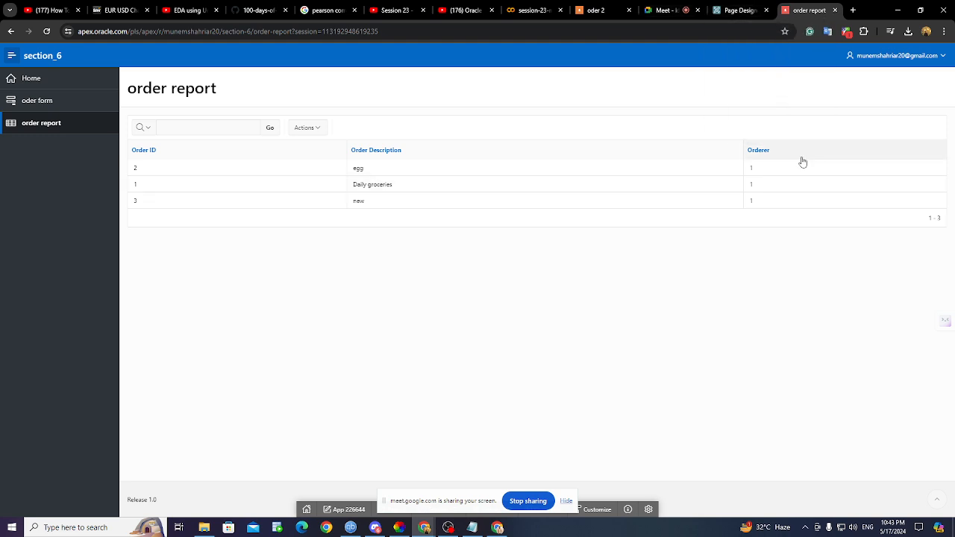
{"action": "left_click", "coordinate": [739, 10]}
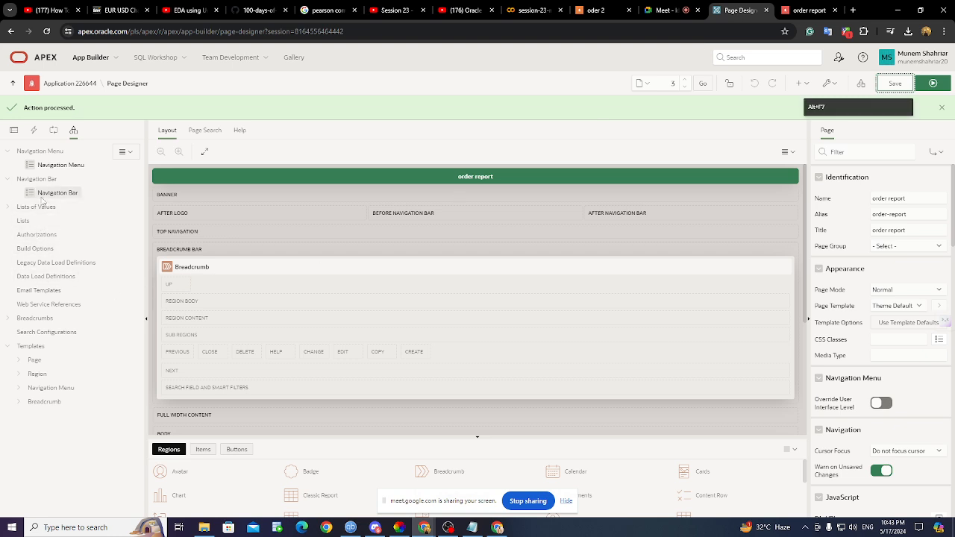
{"action": "left_click", "coordinate": [14, 130]}
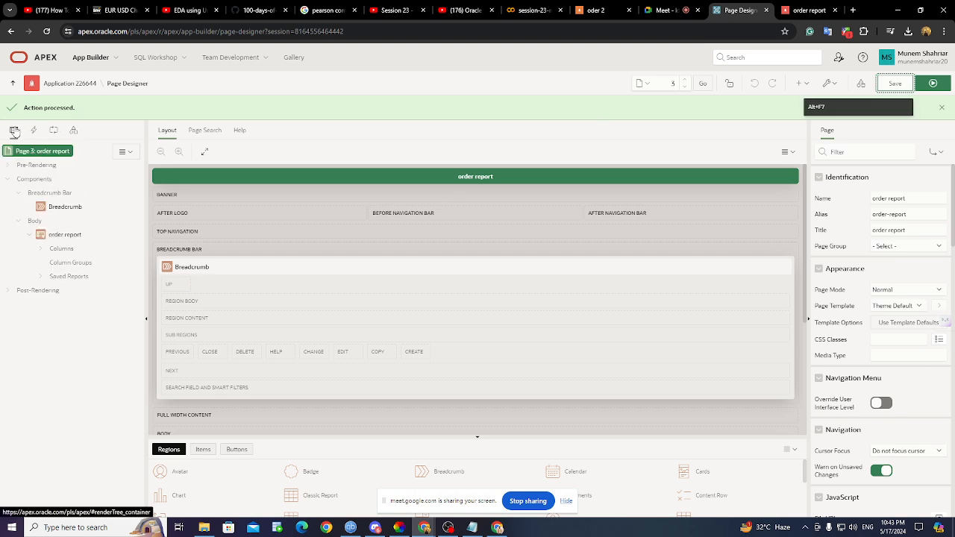
{"action": "left_click", "coordinate": [60, 236]}
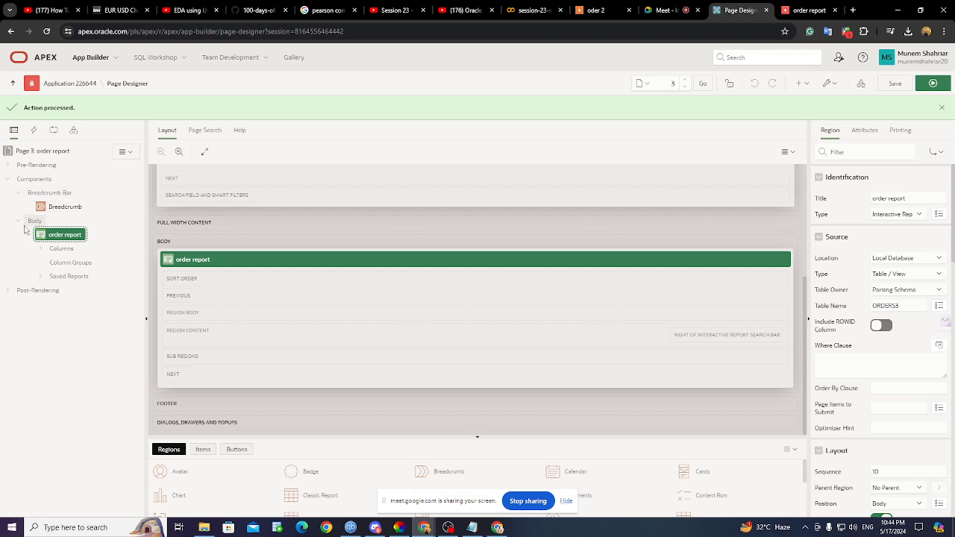
- Open the ORDERER_ID column's properties and begin editing its heading
{"action": "left_click", "coordinate": [18, 222]}
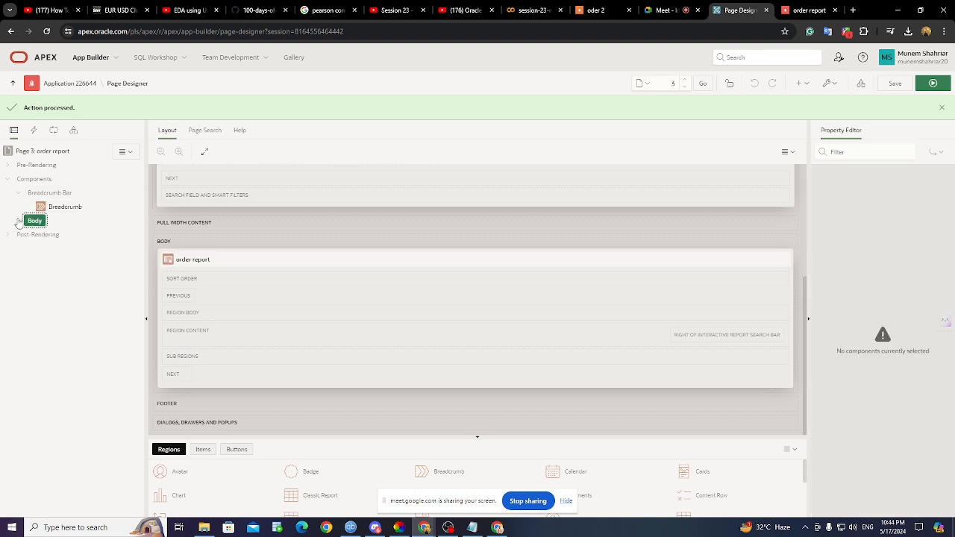
{"action": "left_click", "coordinate": [19, 222]}
{"action": "left_click", "coordinate": [41, 248]}
{"action": "left_click", "coordinate": [88, 291]}
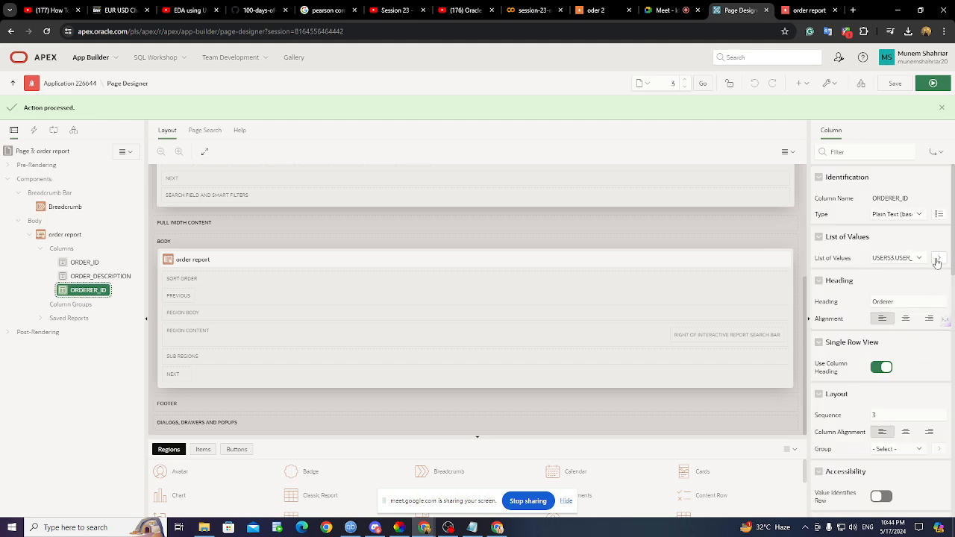
{"action": "left_click", "coordinate": [910, 197]}
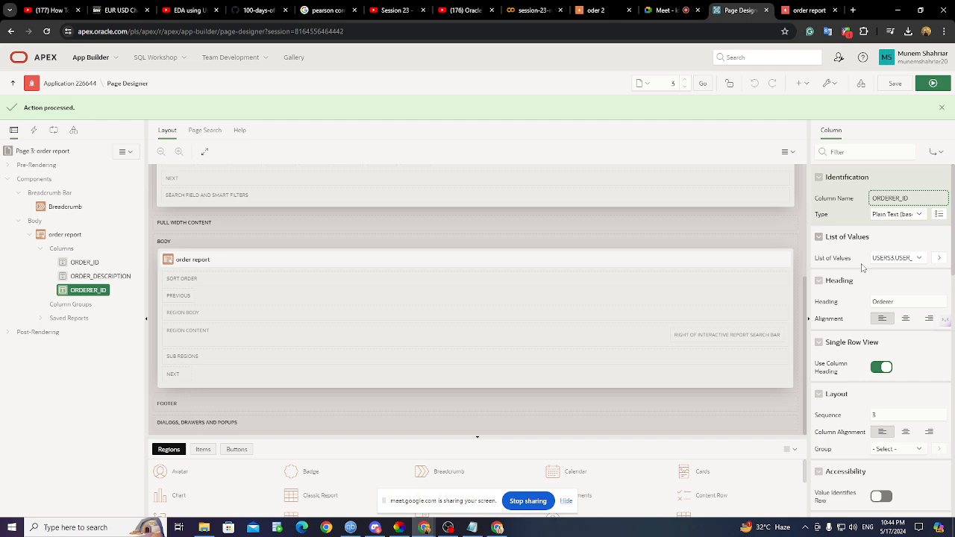
- Compare the Orderer heading with the running report, then bring the Classroom window forward
{"action": "left_click", "coordinate": [820, 14]}
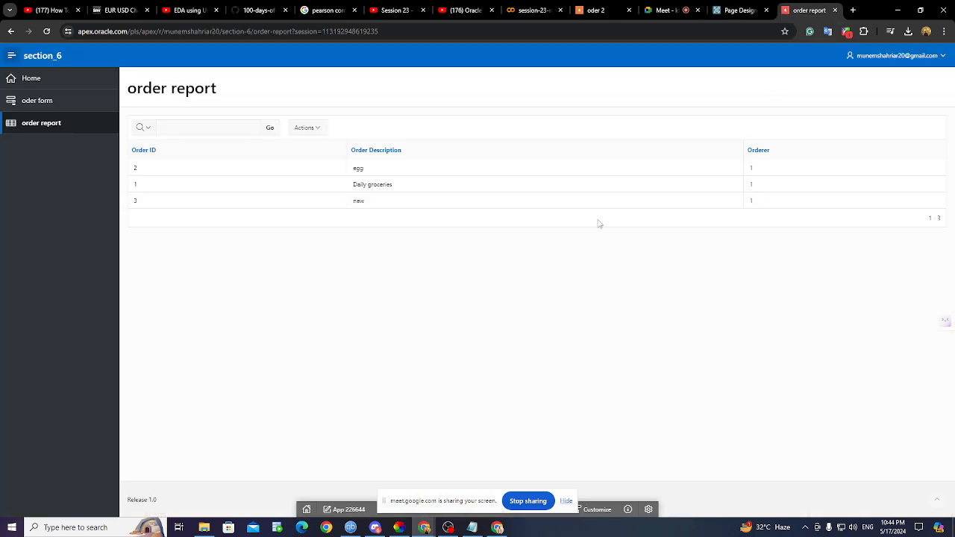
{"action": "left_click", "coordinate": [744, 13]}
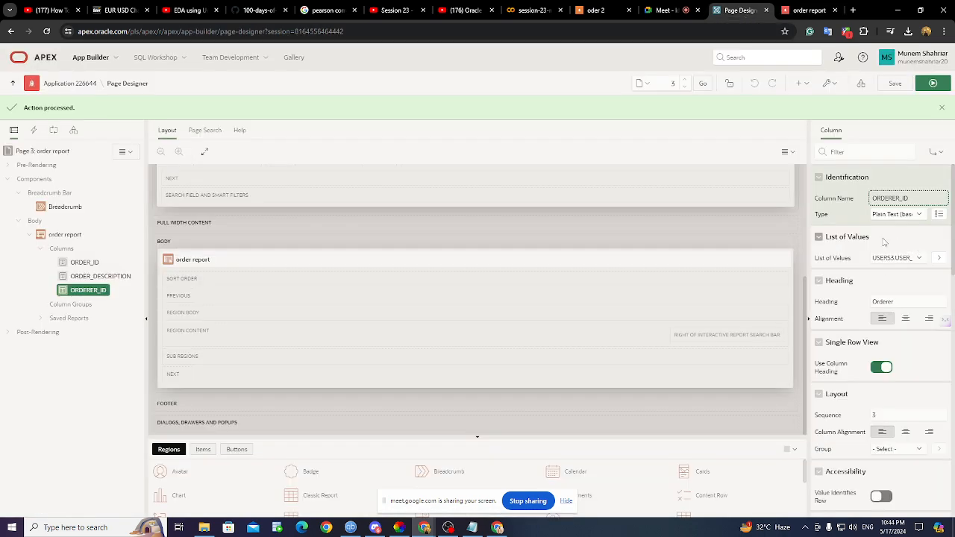
{"action": "left_click", "coordinate": [903, 303]}
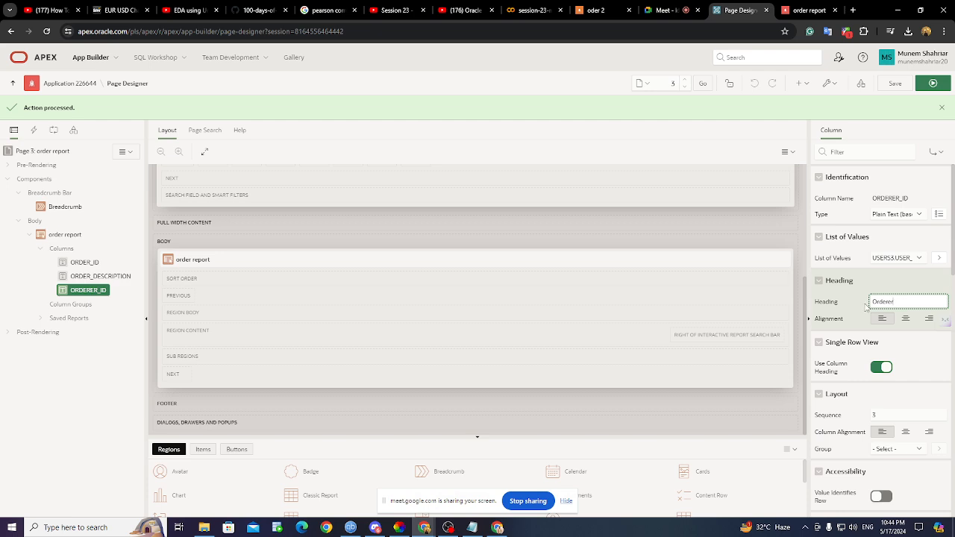
{"action": "left_click", "coordinate": [808, 10]}
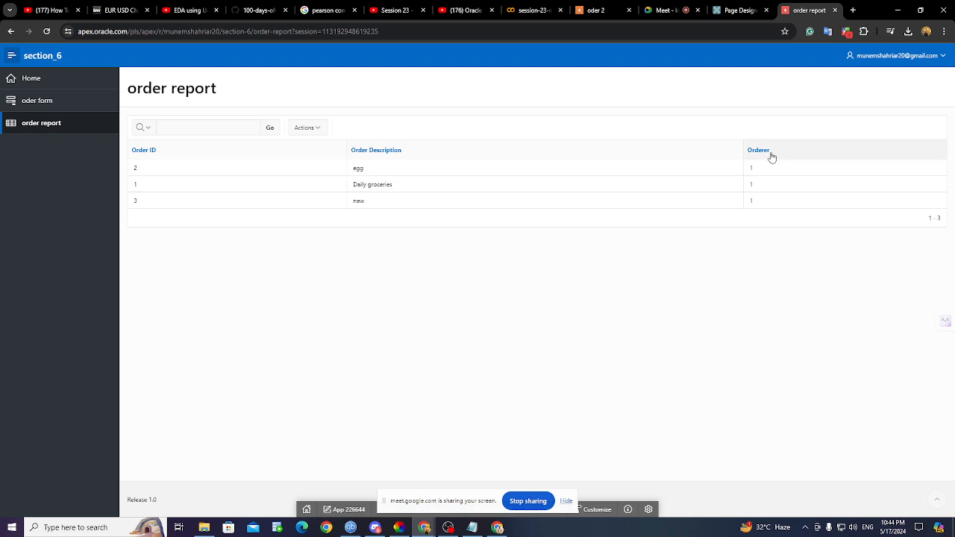
{"action": "left_click", "coordinate": [737, 11]}
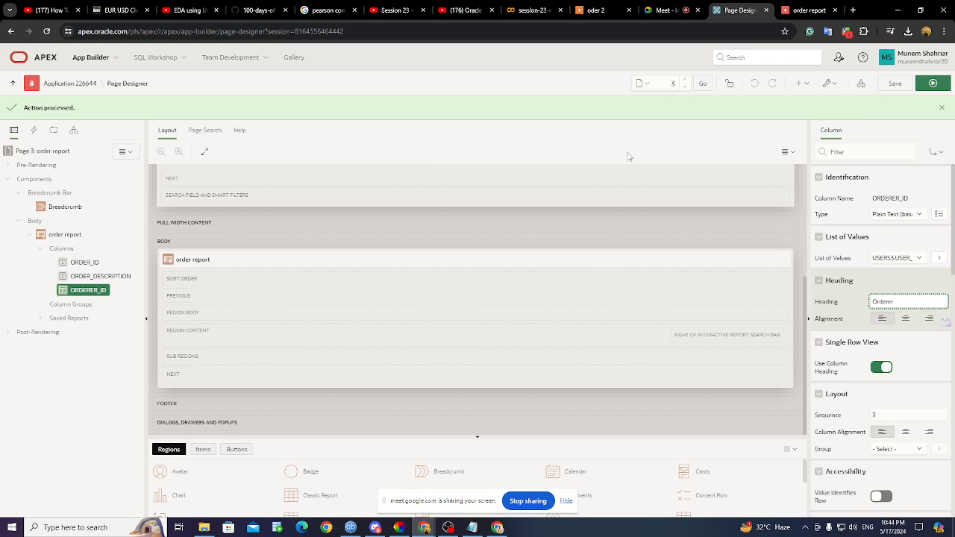
{"action": "left_click", "coordinate": [810, 10]}
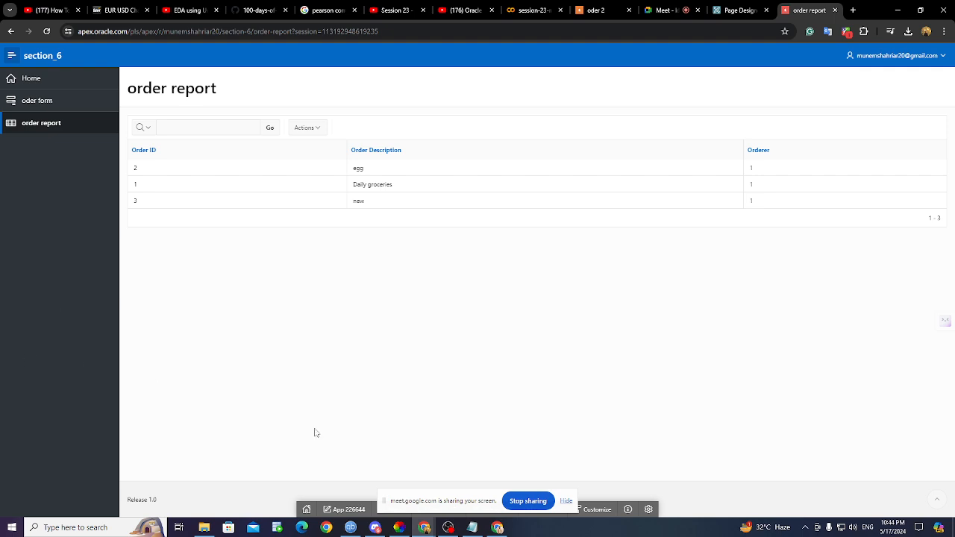
{"action": "left_click", "coordinate": [498, 528]}
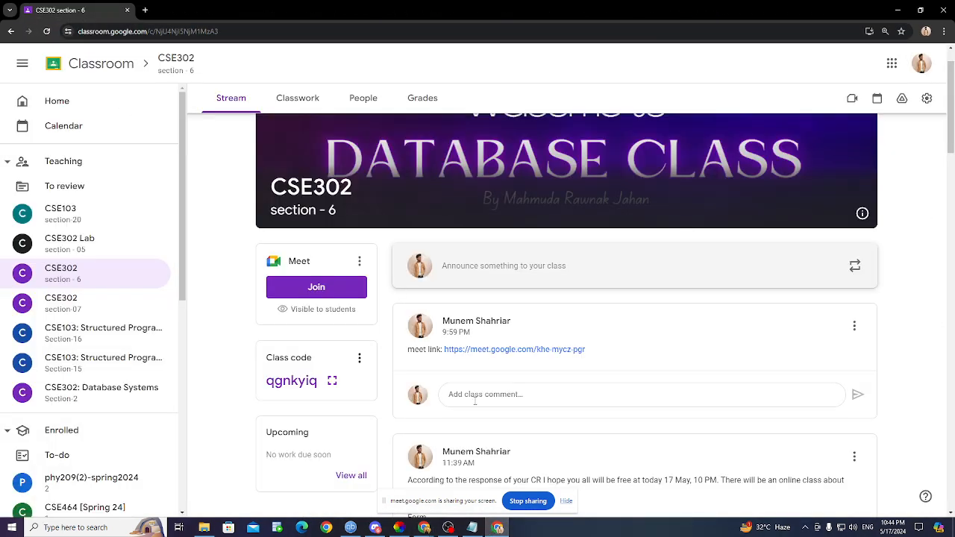
- Read the 11:39 AM Classroom announcement, then return to the order report window
{"action": "scroll", "coordinate": [478, 384], "scroll_direction": "down", "scroll_amount": 2}
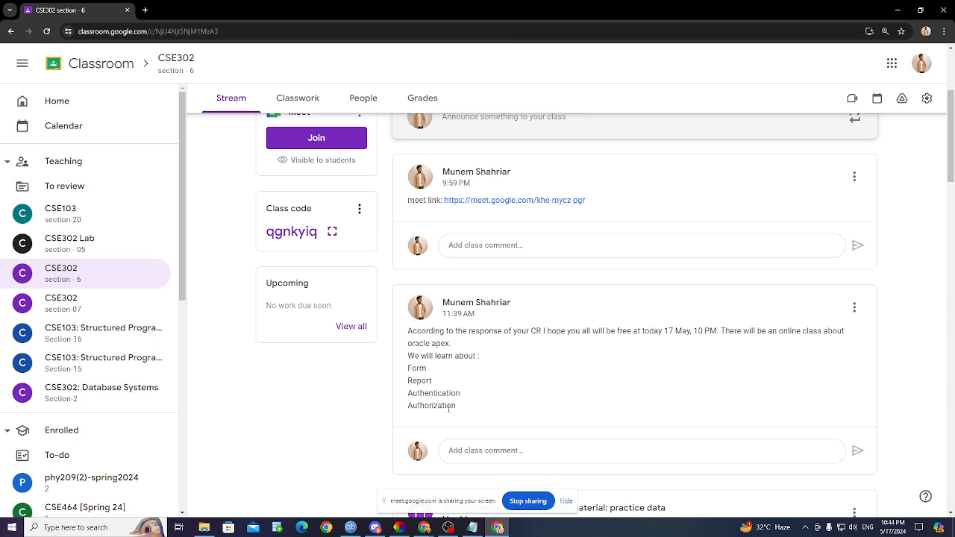
{"action": "left_click", "coordinate": [366, 477]}
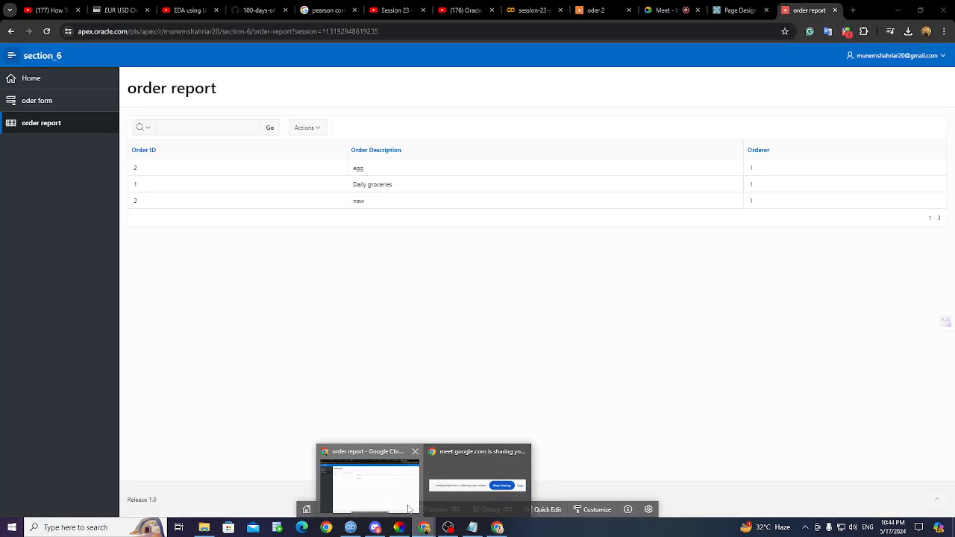
- Leave the ongoing Google Meet call and go back to the Meet search results
{"action": "left_click", "coordinate": [672, 10]}
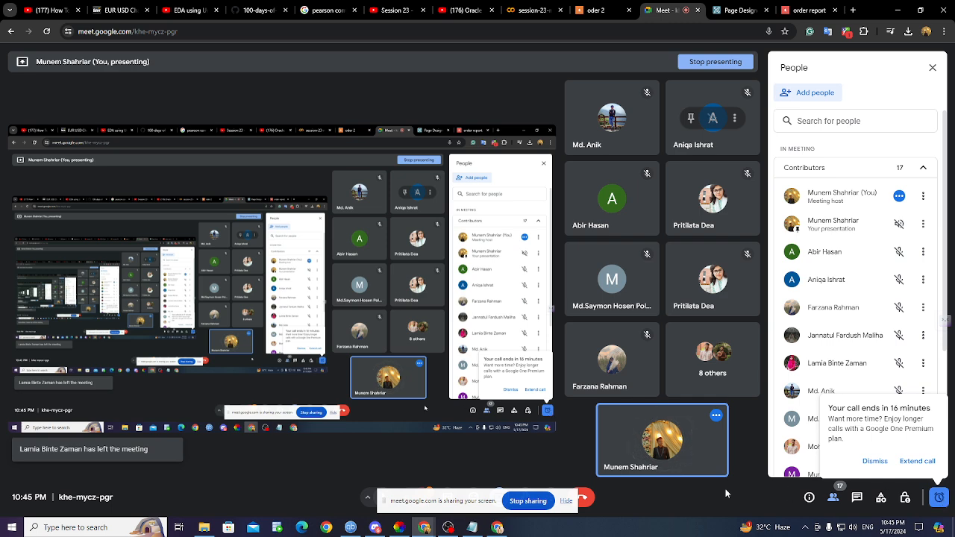
{"action": "left_click", "coordinate": [587, 501]}
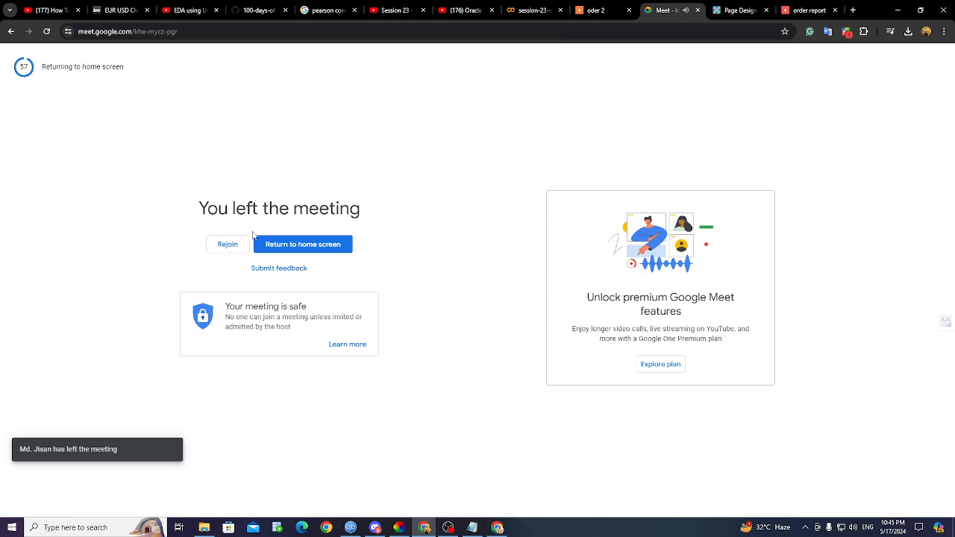
{"action": "left_click", "coordinate": [11, 32]}
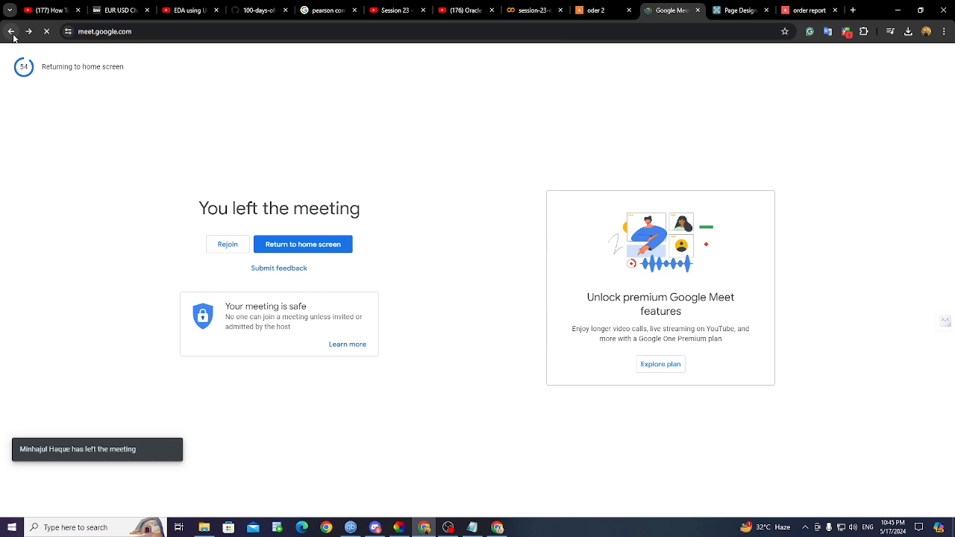
{"action": "left_click", "coordinate": [11, 32]}
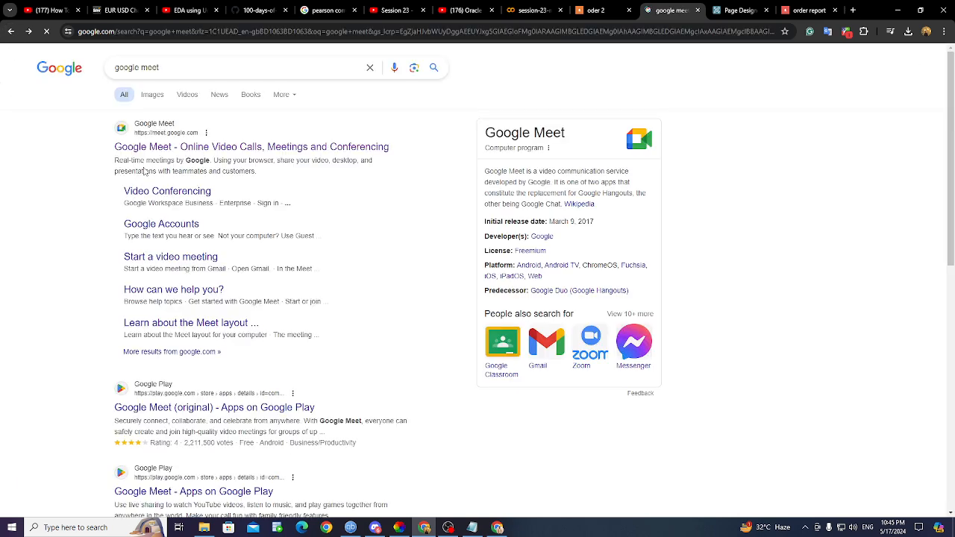
- Start a new instant meeting from the Google Meet home page and copy its link
{"action": "left_click", "coordinate": [156, 147]}
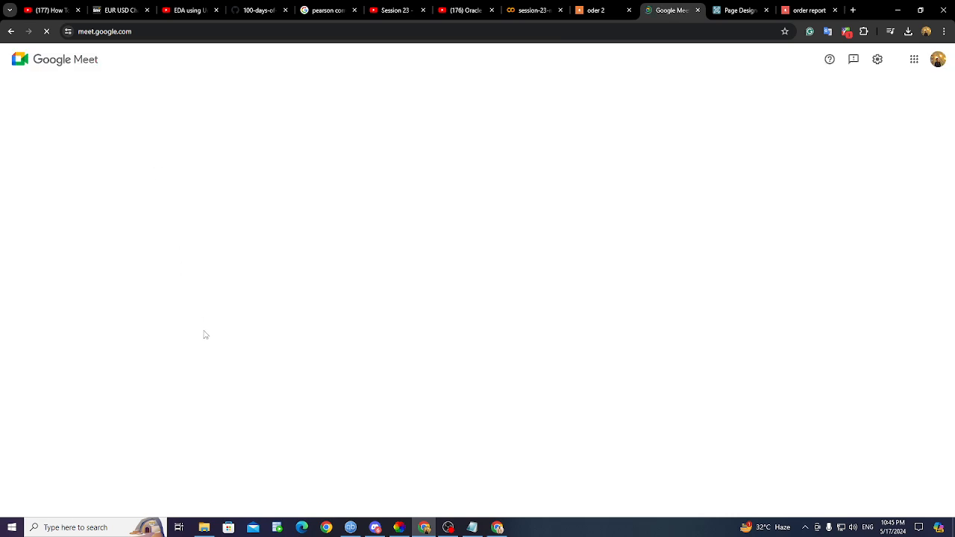
{"action": "left_click", "coordinate": [138, 336]}
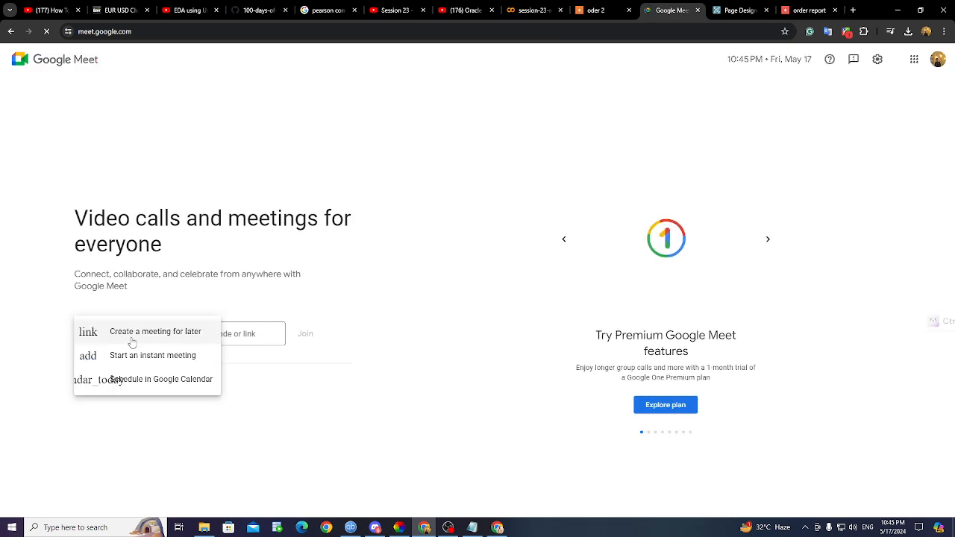
{"action": "left_click", "coordinate": [142, 357]}
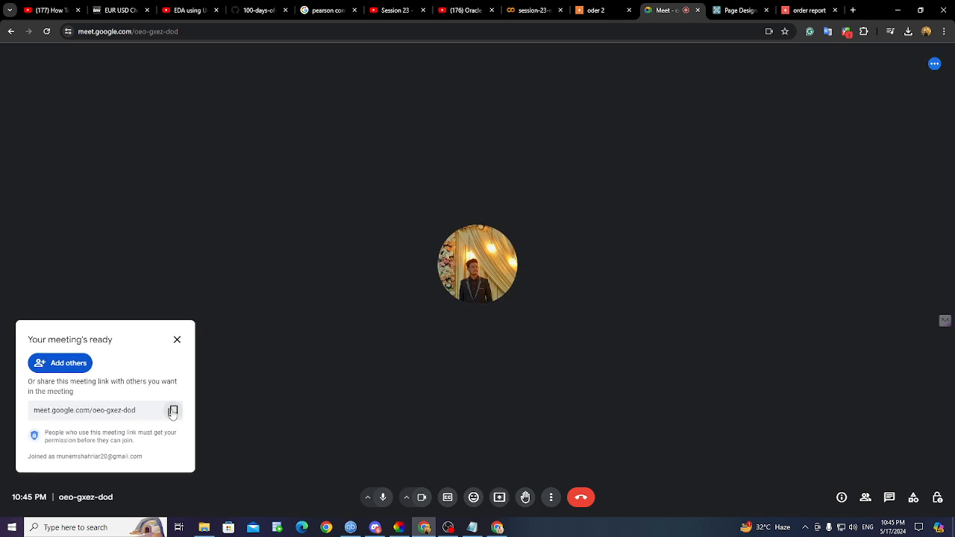
{"action": "left_click", "coordinate": [173, 412]}
{"action": "left_click", "coordinate": [177, 340]}
- Turn off the camera and microphone, then return to the CSE302 Classroom stream
{"action": "left_click", "coordinate": [418, 500]}
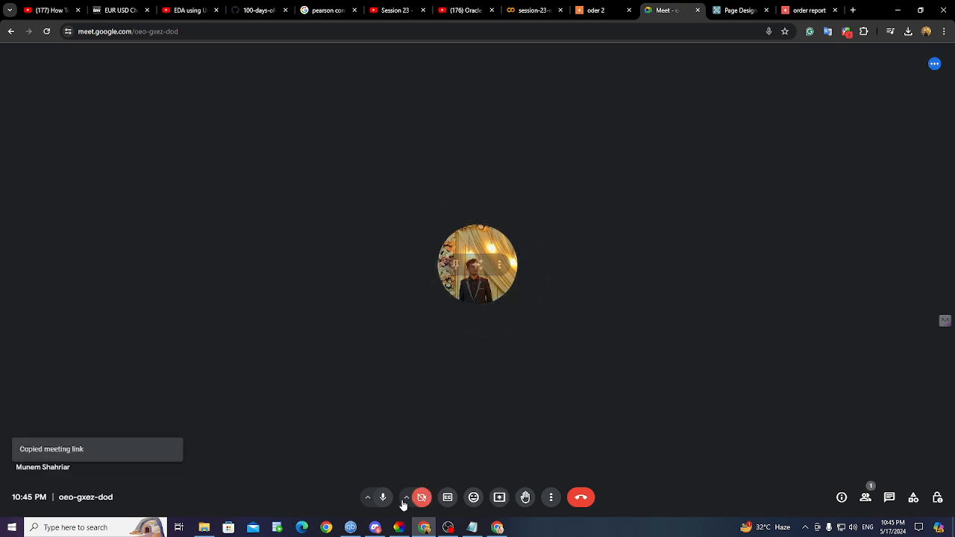
{"action": "left_click", "coordinate": [383, 497]}
{"action": "left_click", "coordinate": [498, 528]}
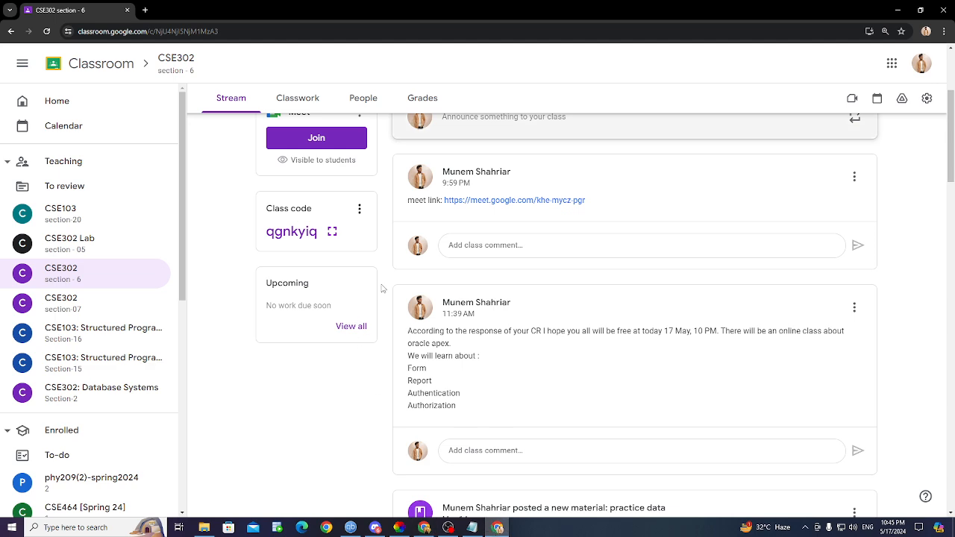
{"action": "scroll", "coordinate": [383, 289], "scroll_direction": "up", "scroll_amount": 3}
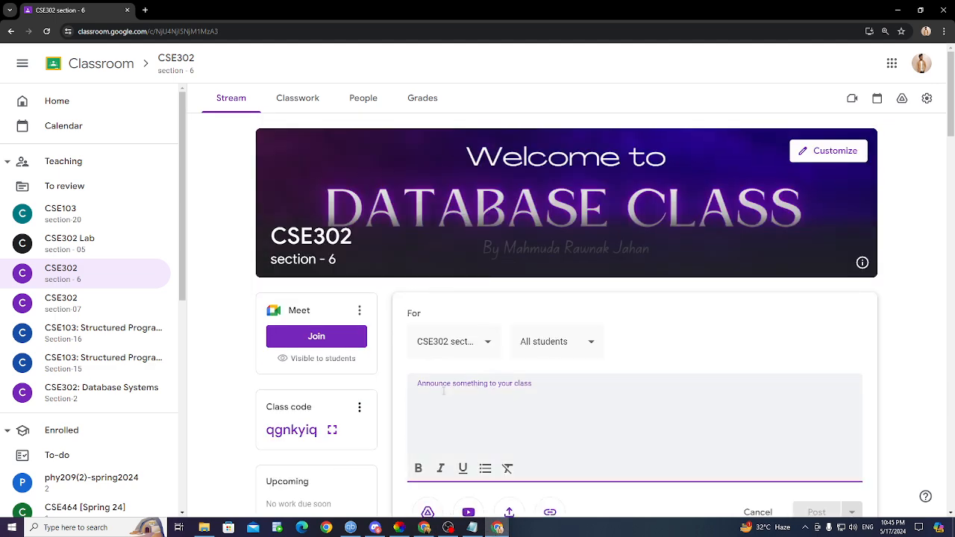
- Post a 'new link:' announcement with the pasted Meet URL, then go back to the meeting
{"action": "type", "text": "new li"}
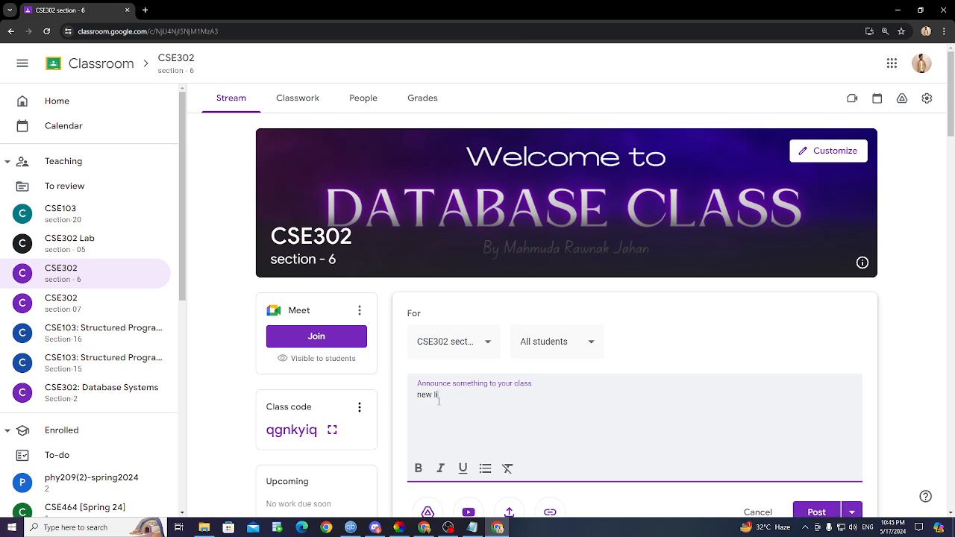
{"action": "type", "text": "nk:"}
{"action": "key", "text": "ctrl+v"}
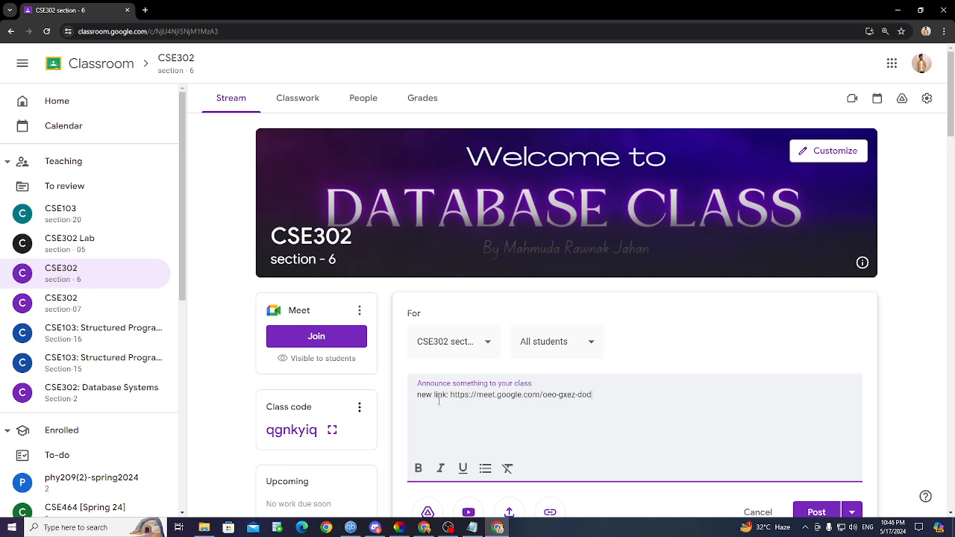
{"action": "scroll", "coordinate": [439, 401], "scroll_direction": "down", "scroll_amount": 3}
{"action": "left_click", "coordinate": [817, 313]}
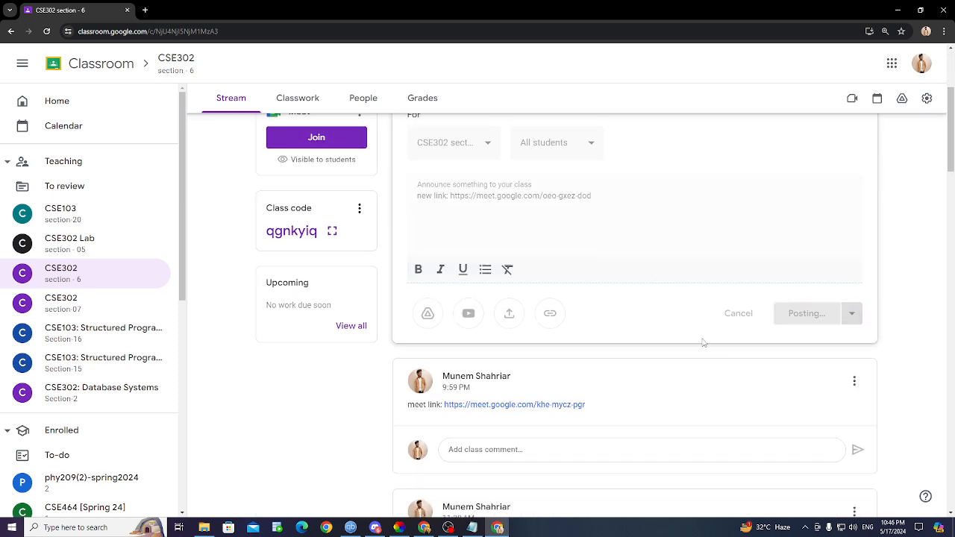
{"action": "scroll", "coordinate": [559, 411], "scroll_direction": "up", "scroll_amount": 3}
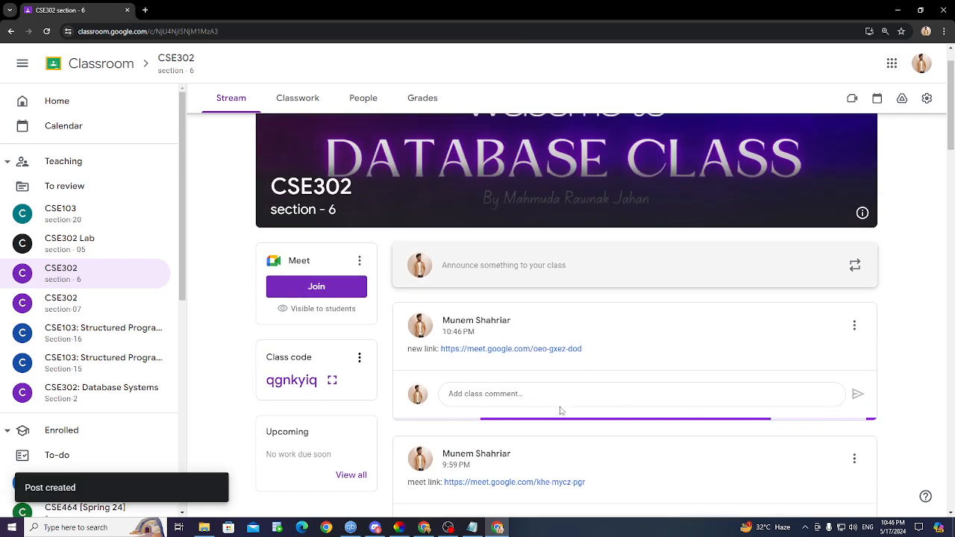
{"action": "left_click", "coordinate": [425, 529]}
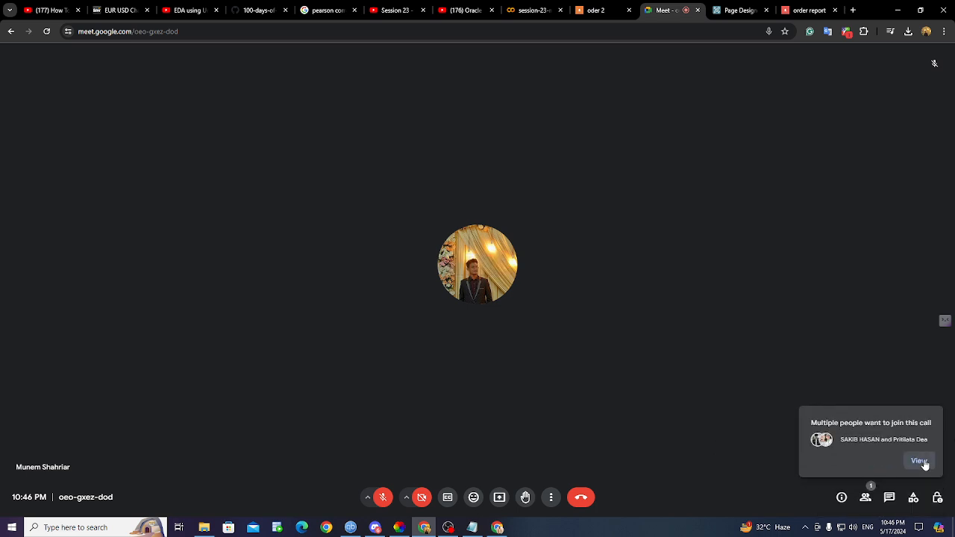
- Admit the waiting people into the call in two Admit all batches
{"action": "left_click", "coordinate": [918, 460]}
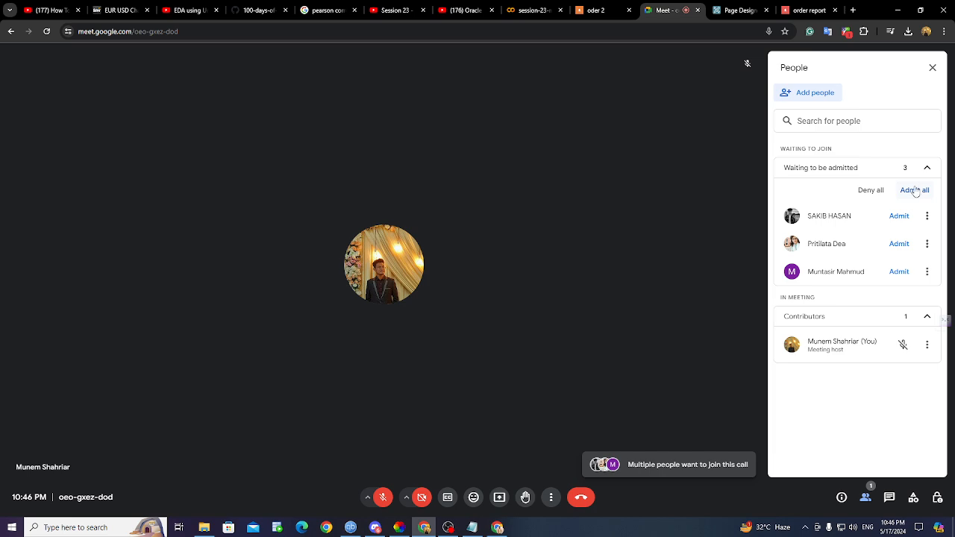
{"action": "left_click", "coordinate": [919, 190]}
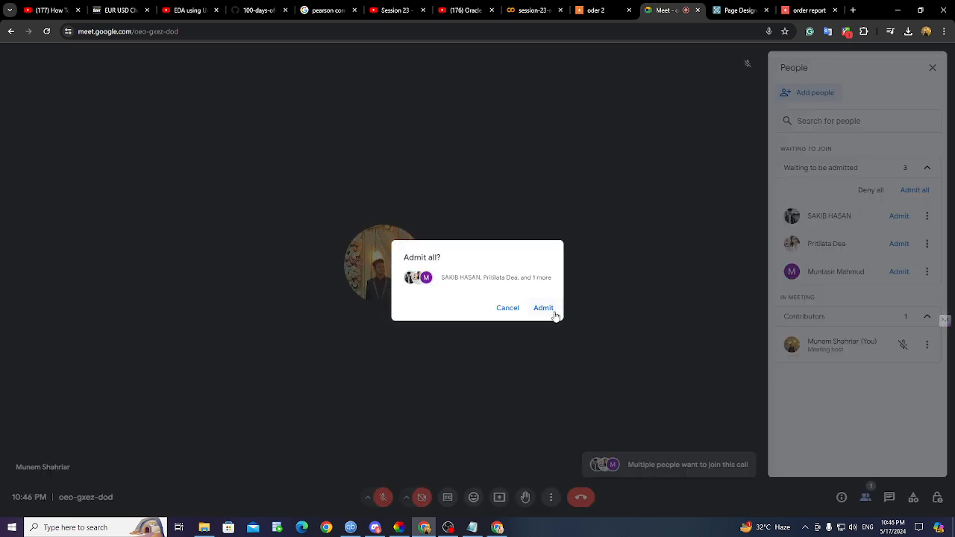
{"action": "left_click", "coordinate": [552, 311]}
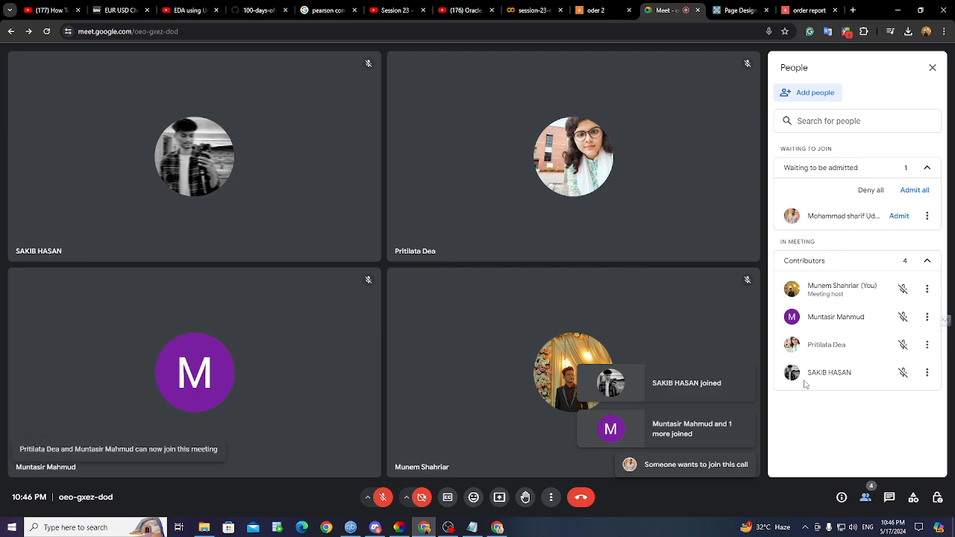
{"action": "left_click", "coordinate": [910, 195]}
{"action": "left_click", "coordinate": [535, 310]}
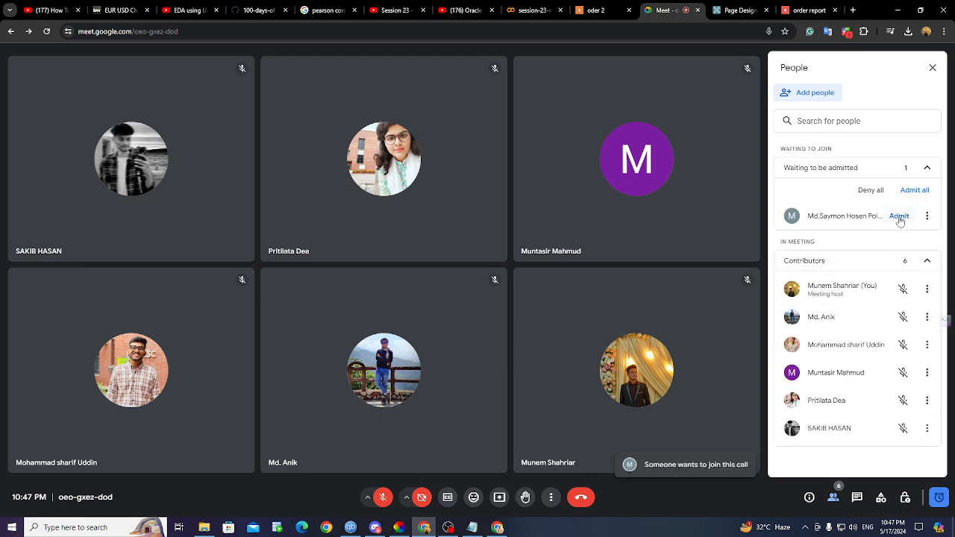
- Admit three more participants one by one, unmute, and return to APEX Page Designer
{"action": "left_click", "coordinate": [899, 215]}
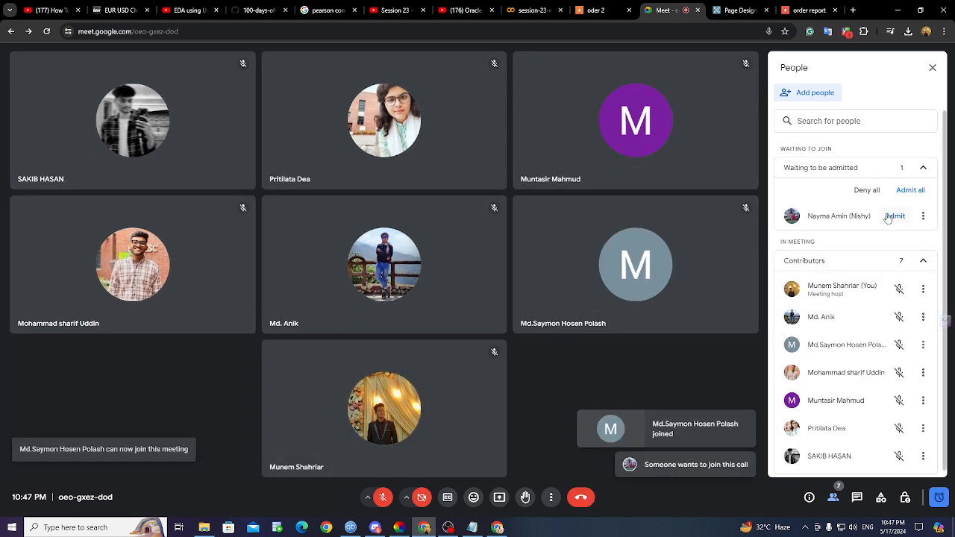
{"action": "left_click", "coordinate": [895, 216]}
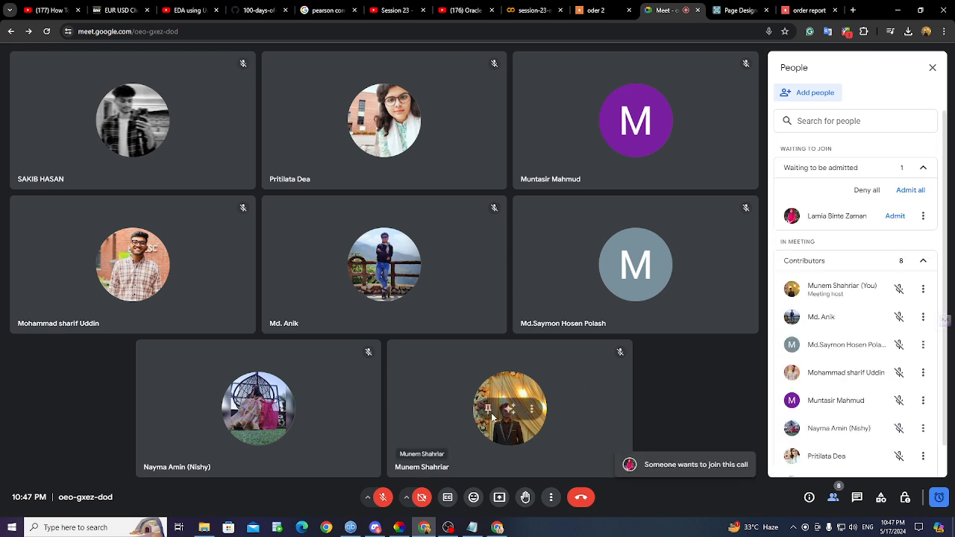
{"action": "left_click", "coordinate": [894, 216]}
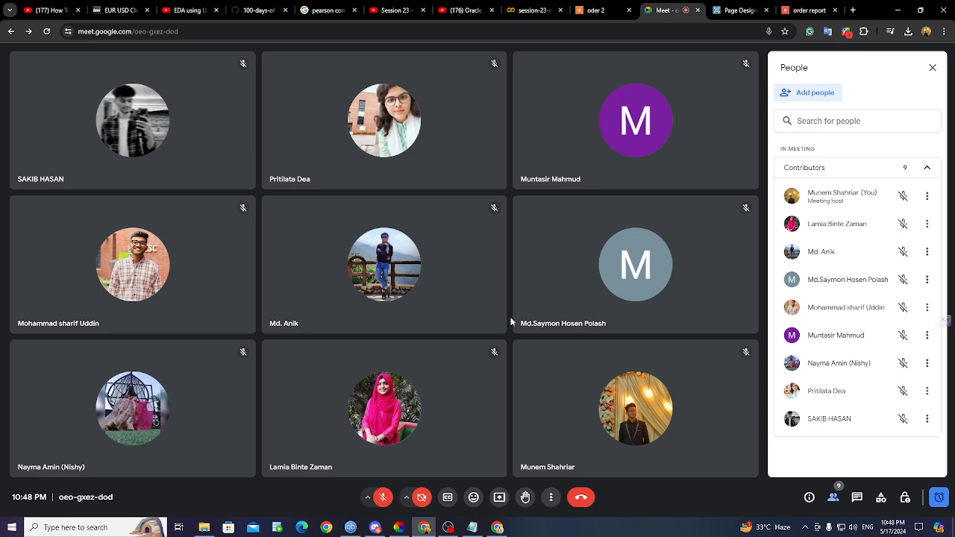
{"action": "left_click", "coordinate": [382, 497]}
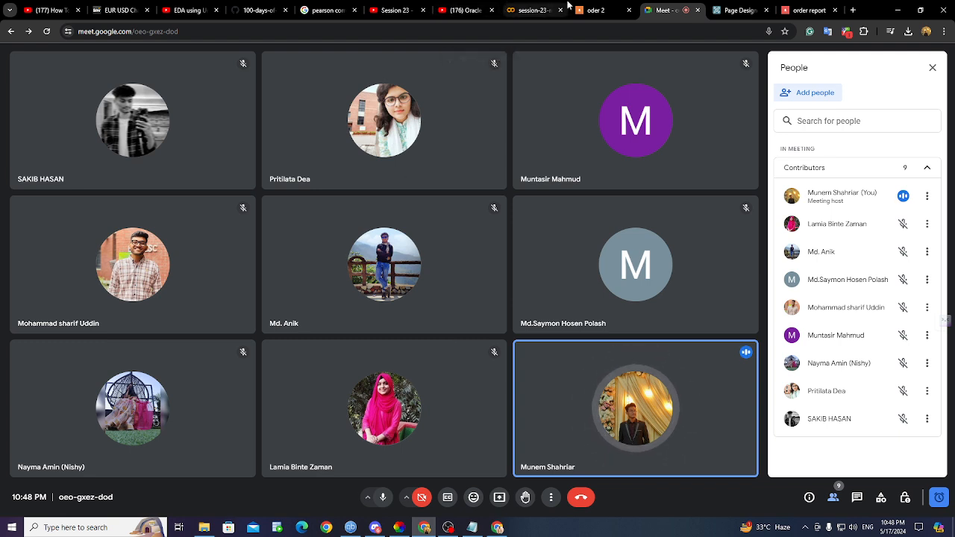
{"action": "left_click", "coordinate": [733, 10]}
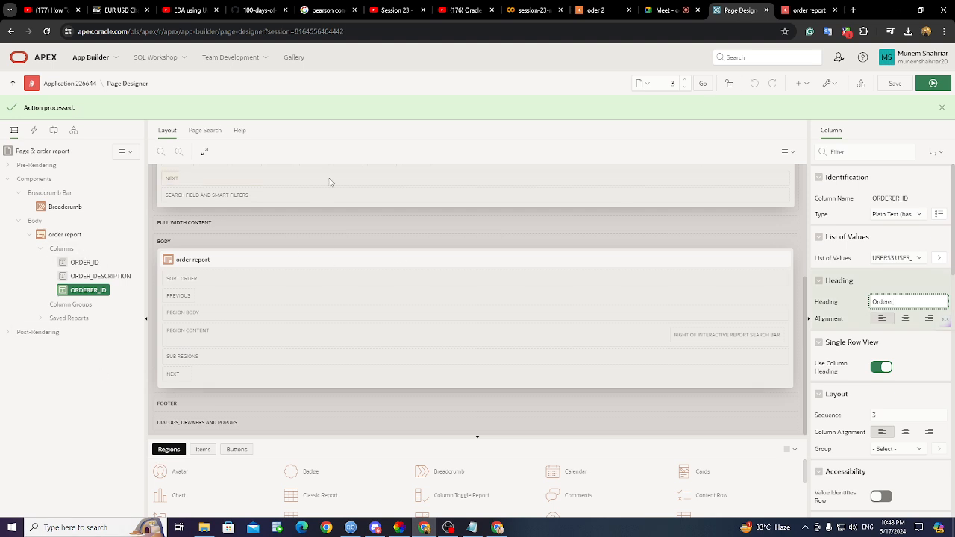
- Admit all remaining waiting participants, reaching 13, then open application 226644's home page
{"action": "left_click", "coordinate": [668, 10]}
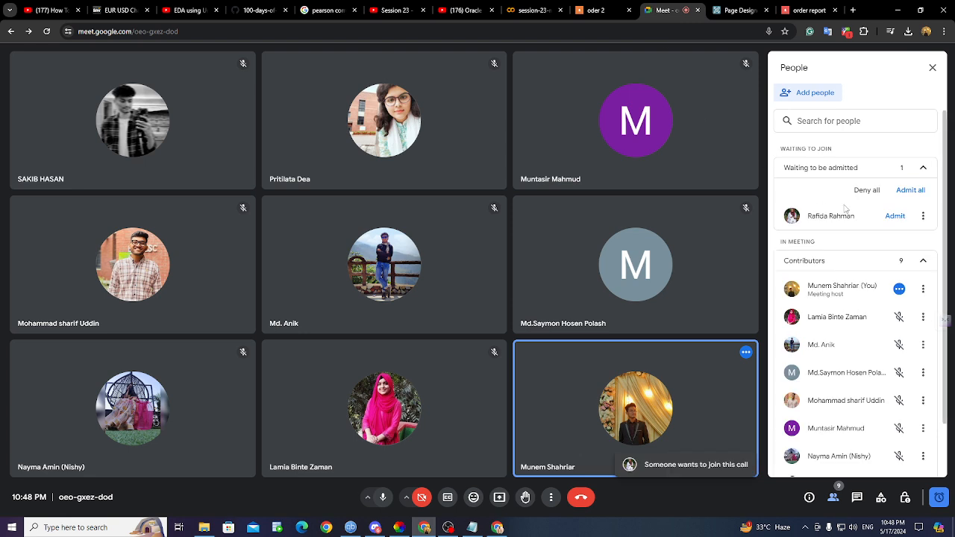
{"action": "left_click", "coordinate": [896, 216]}
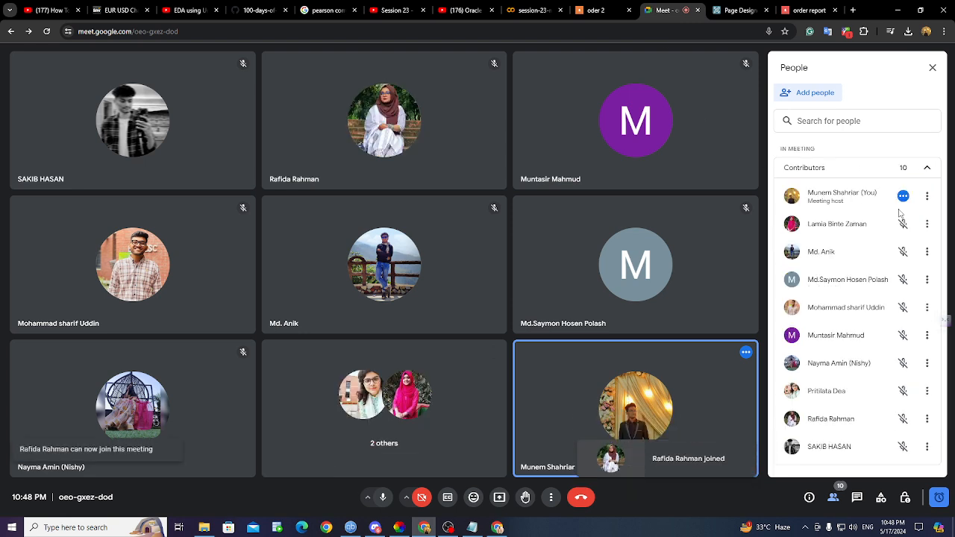
{"action": "left_click", "coordinate": [718, 12]}
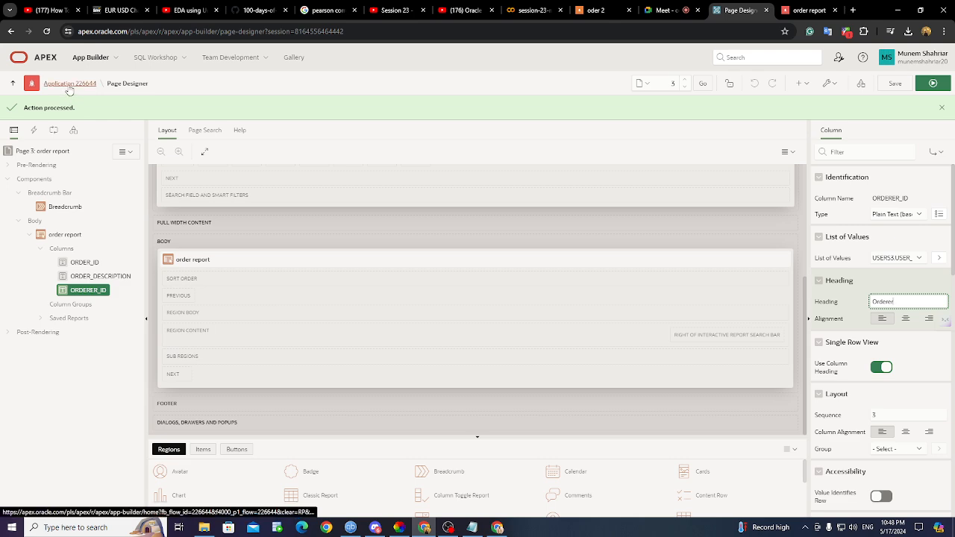
{"action": "left_click", "coordinate": [668, 10]}
{"action": "left_click", "coordinate": [893, 215]}
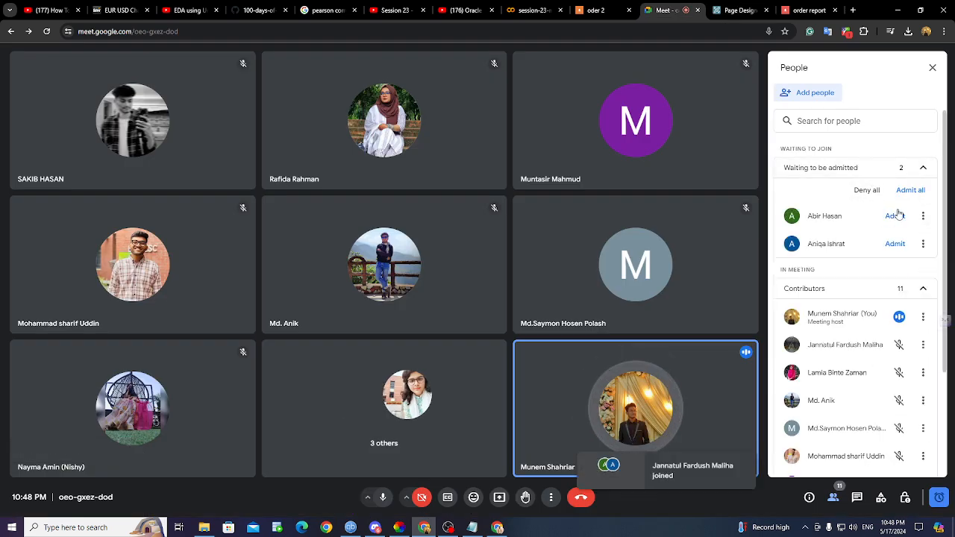
{"action": "left_click", "coordinate": [908, 196]}
{"action": "left_click", "coordinate": [533, 307]}
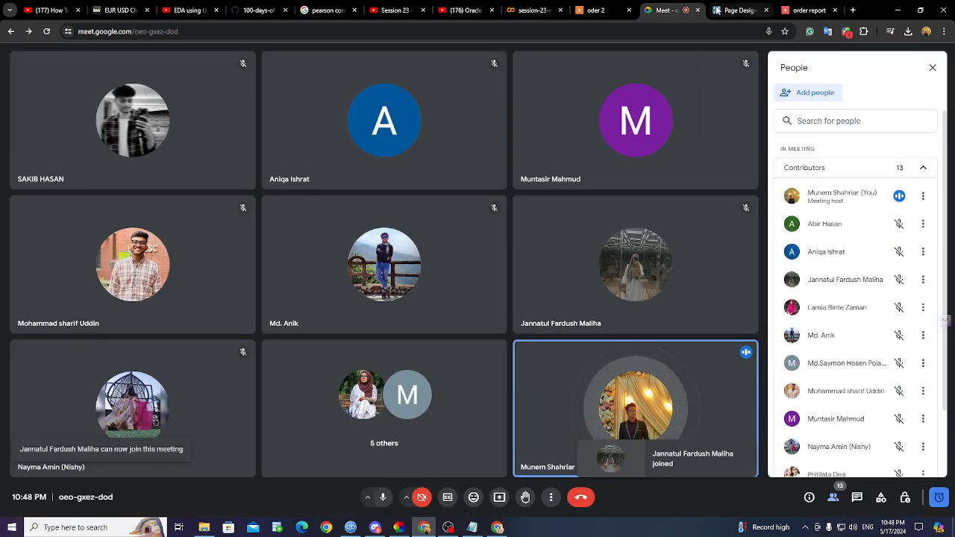
{"action": "left_click", "coordinate": [737, 10]}
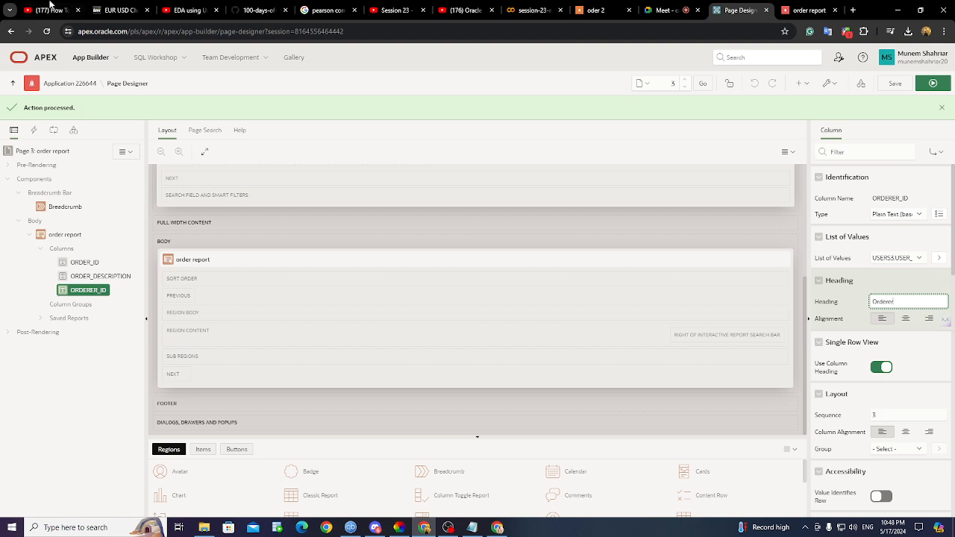
{"action": "left_click", "coordinate": [71, 83]}
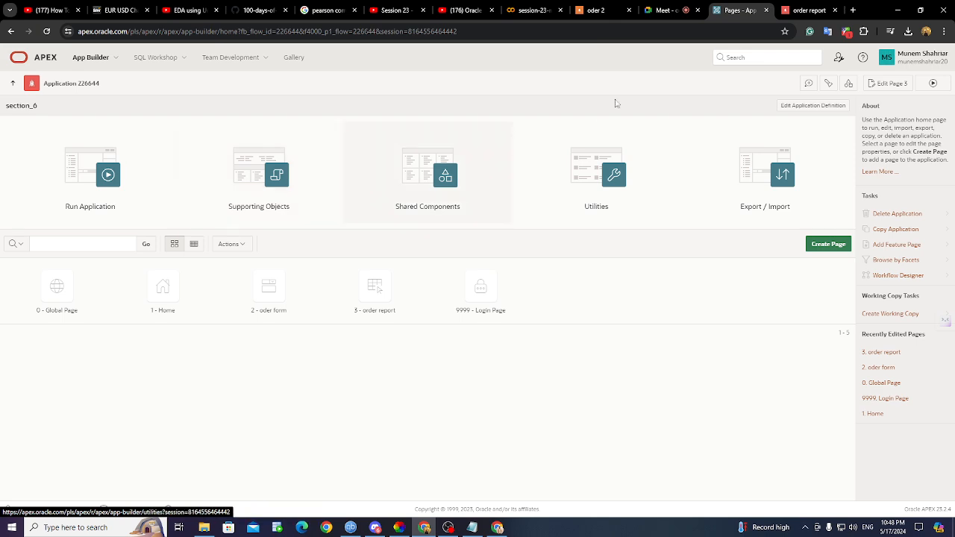
- Check the Orderer column on the running order report, then rerun the report page
{"action": "left_click", "coordinate": [812, 11]}
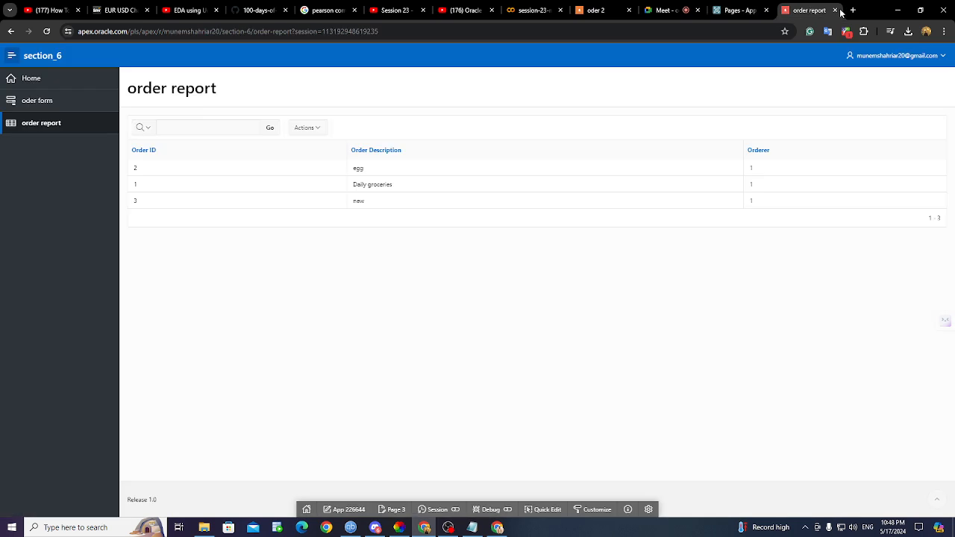
{"action": "left_click", "coordinate": [835, 9]}
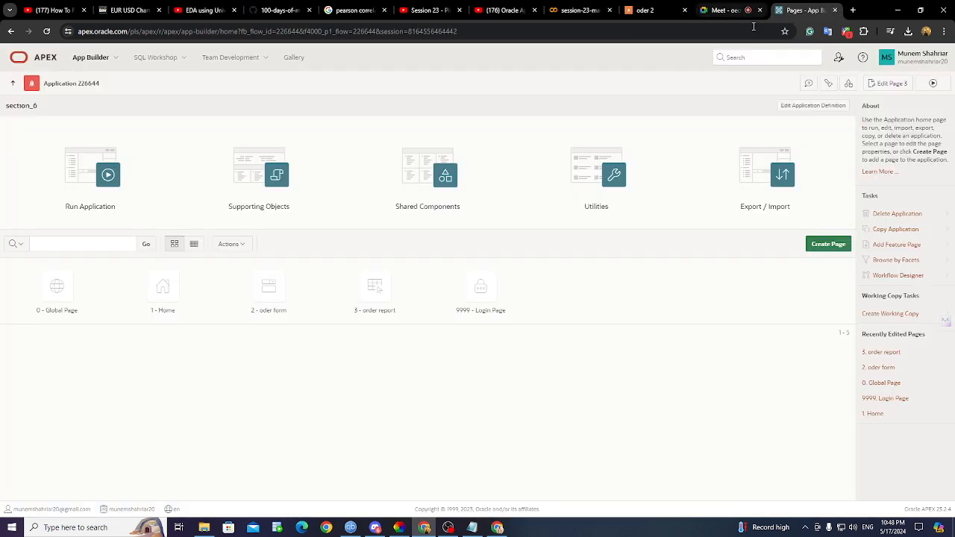
{"action": "left_click", "coordinate": [933, 85]}
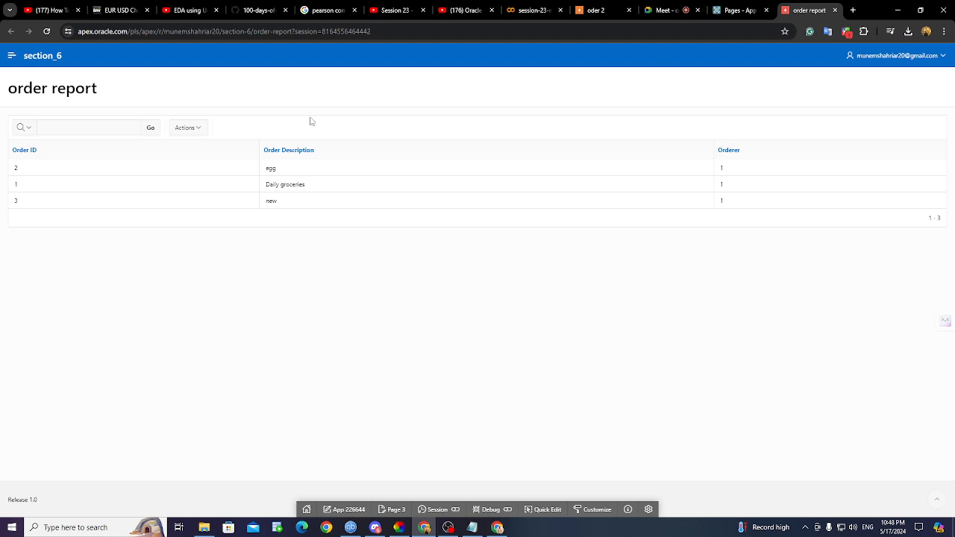
- Sign out of the section_6 app and run the order report page again to reach login
{"action": "left_click", "coordinate": [925, 56]}
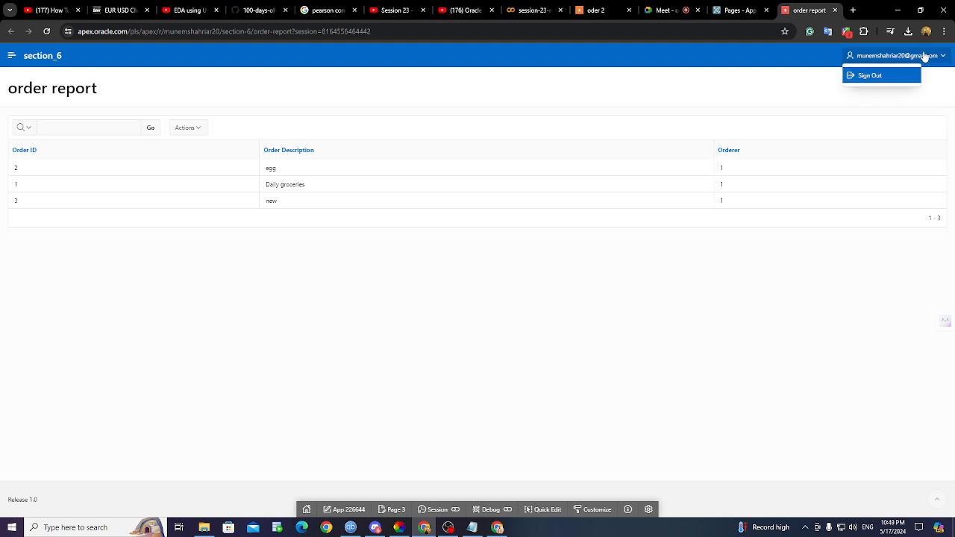
{"action": "left_click", "coordinate": [884, 78]}
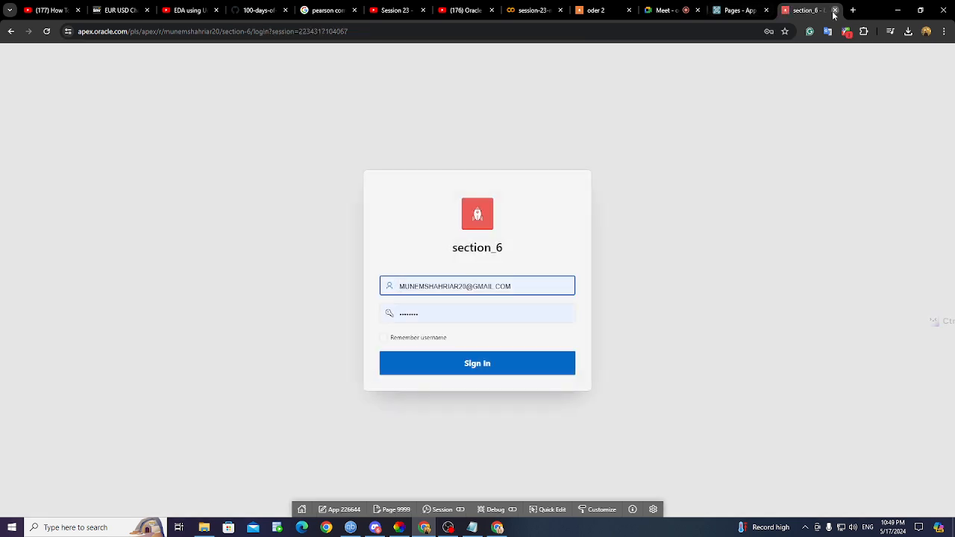
{"action": "left_click", "coordinate": [835, 11]}
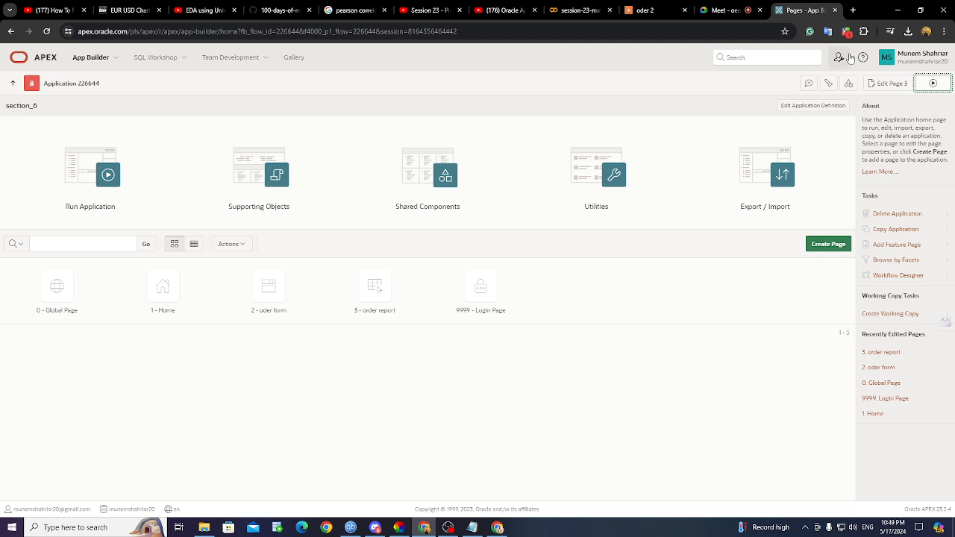
{"action": "left_click", "coordinate": [940, 85]}
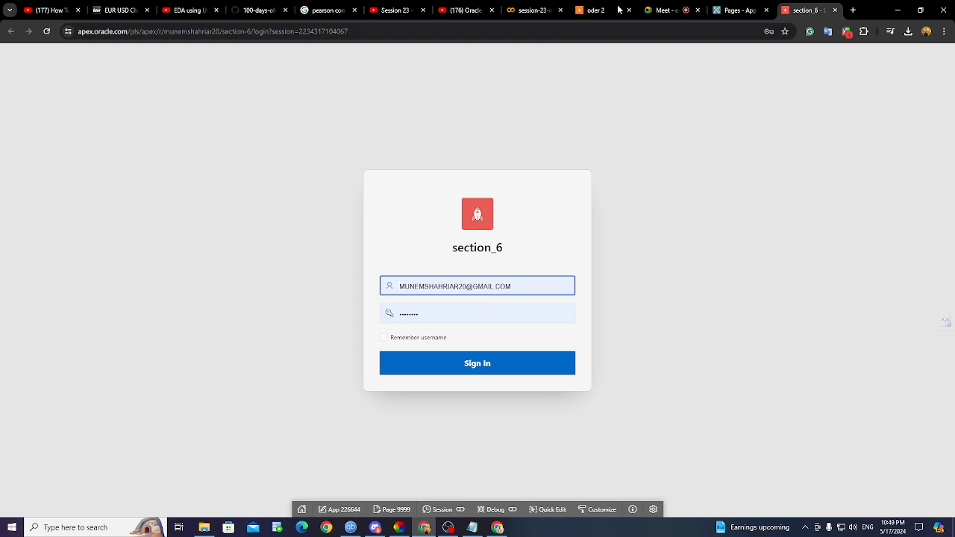
- Close the participant list and present the entire screen in the Google Meet call
{"action": "left_click", "coordinate": [662, 12]}
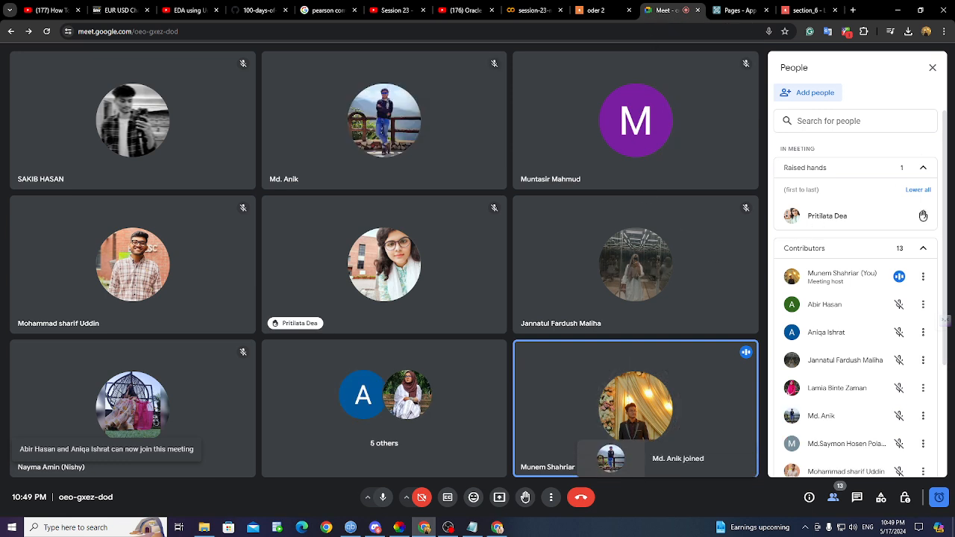
{"action": "left_click", "coordinate": [932, 68]}
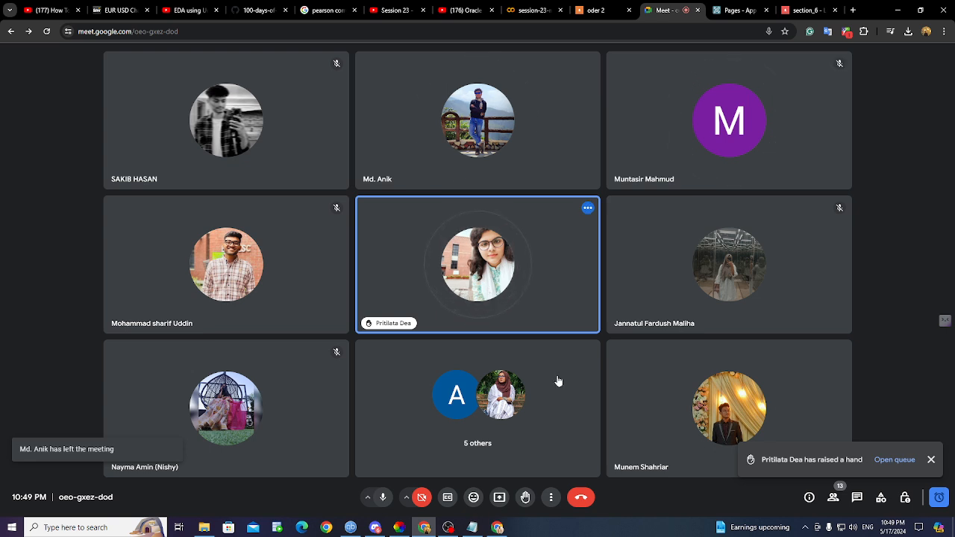
{"action": "left_click", "coordinate": [499, 497]}
{"action": "left_click", "coordinate": [560, 92]}
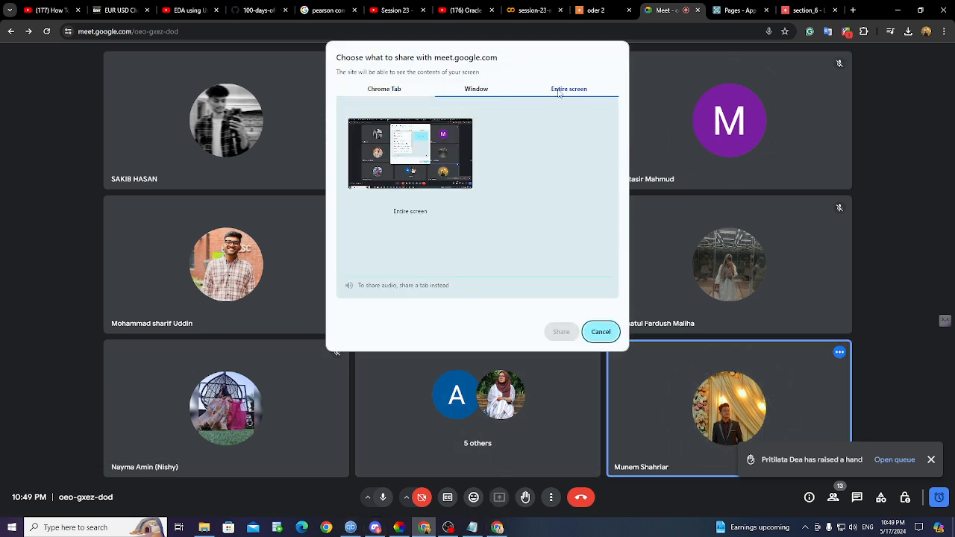
{"action": "left_click", "coordinate": [472, 126]}
{"action": "left_click", "coordinate": [561, 332]}
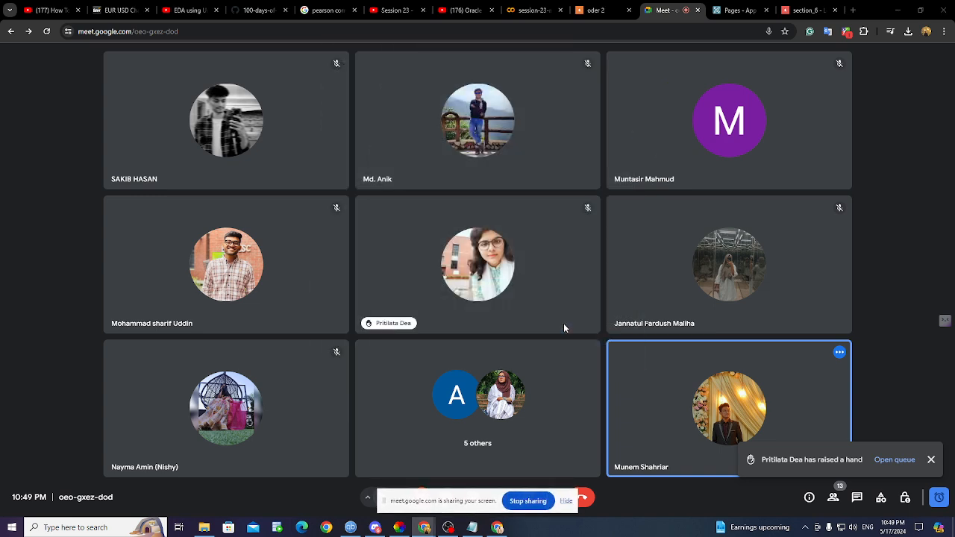
{"action": "left_click", "coordinate": [739, 9]}
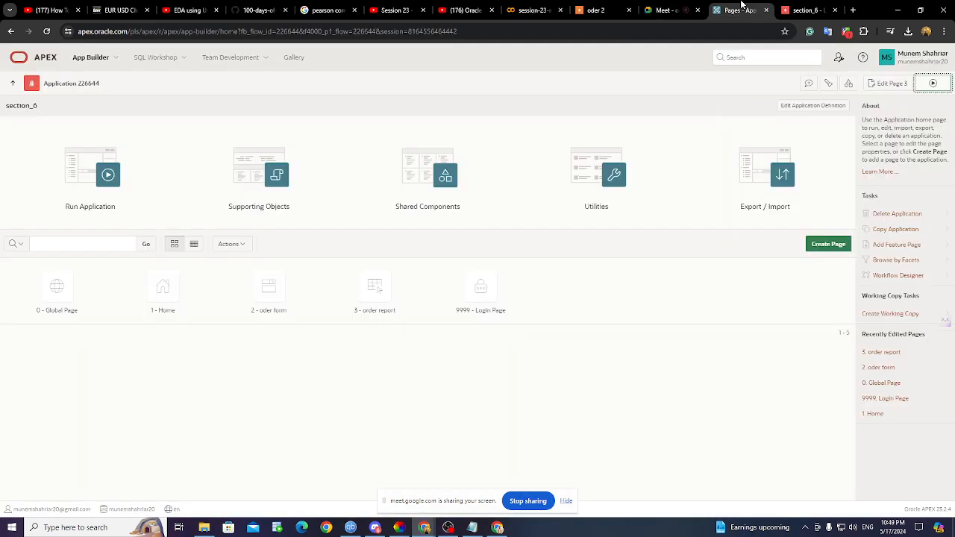
- Admit the waiting participant, close the old section_6 login tab, and rerun the order report page
{"action": "left_click", "coordinate": [674, 14]}
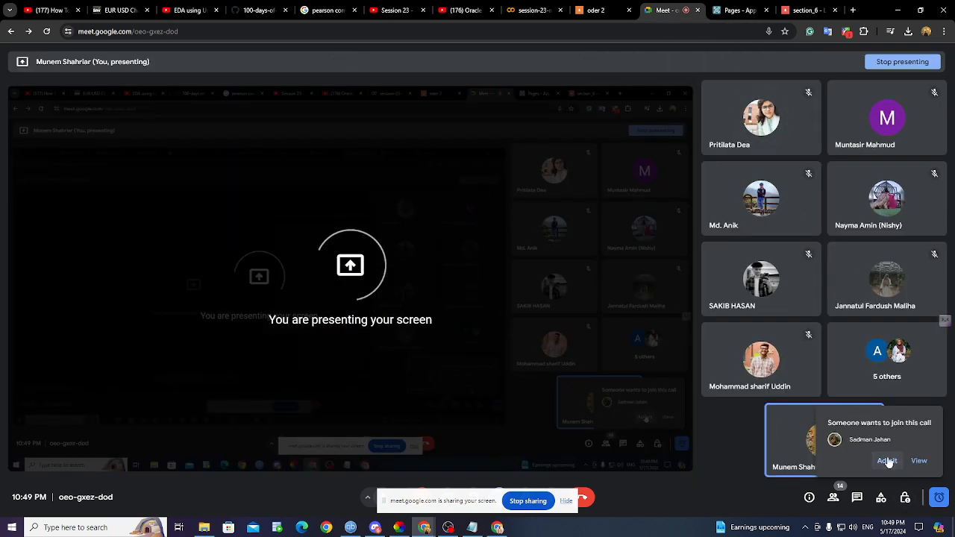
{"action": "left_click", "coordinate": [887, 461]}
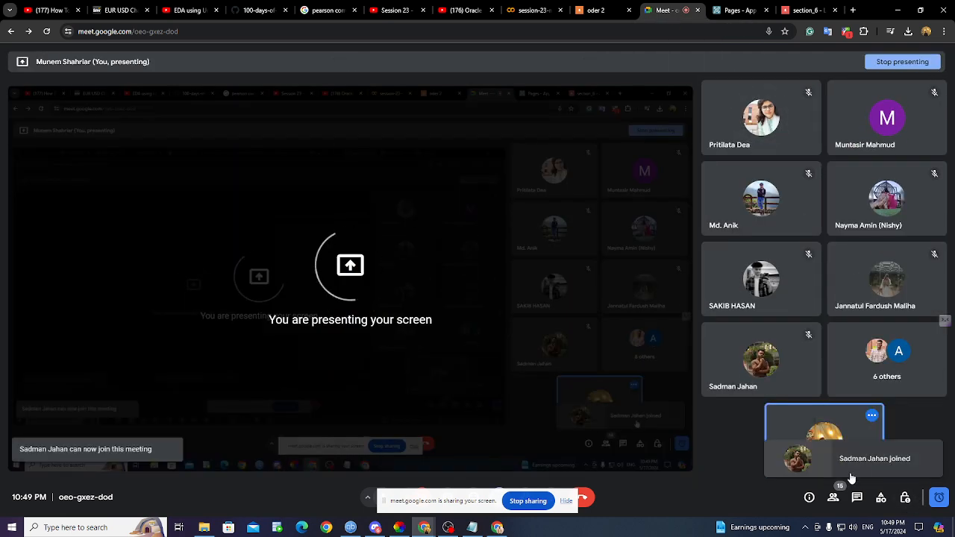
{"action": "left_click", "coordinate": [810, 10]}
{"action": "left_click", "coordinate": [836, 10]}
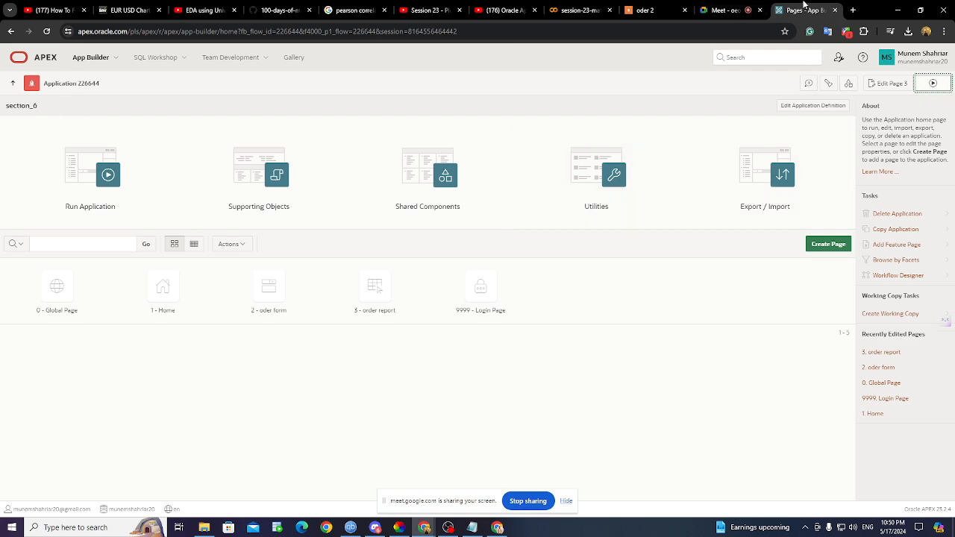
{"action": "left_click", "coordinate": [713, 9]}
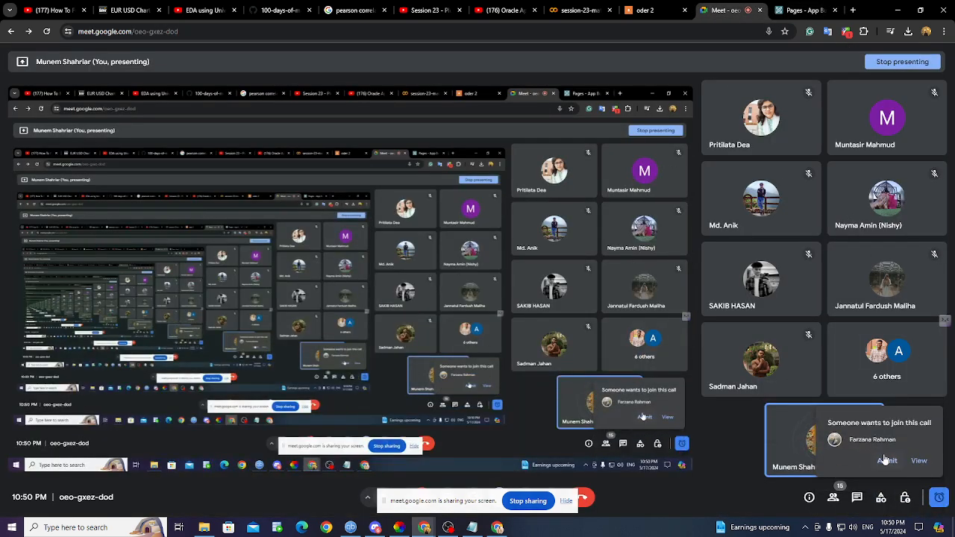
{"action": "left_click", "coordinate": [803, 9]}
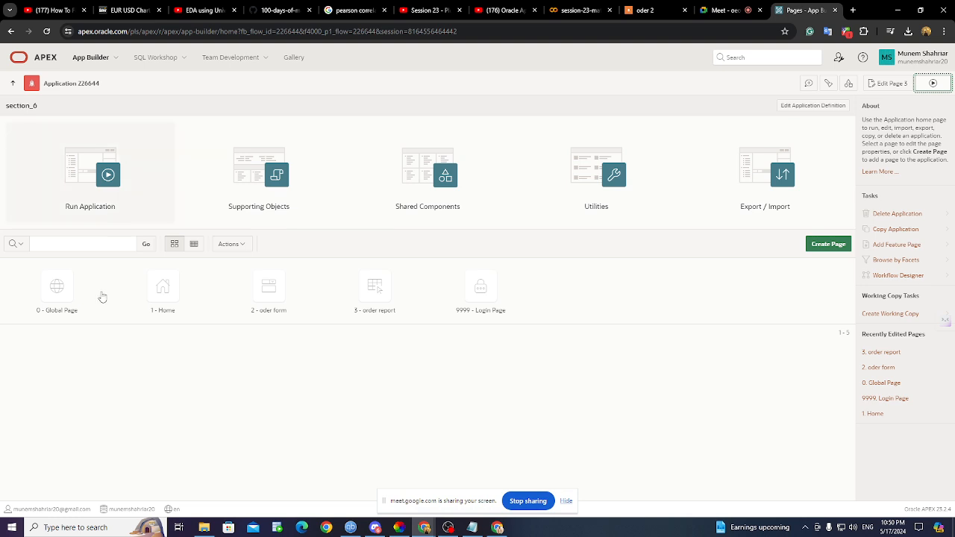
{"action": "left_click", "coordinate": [934, 87]}
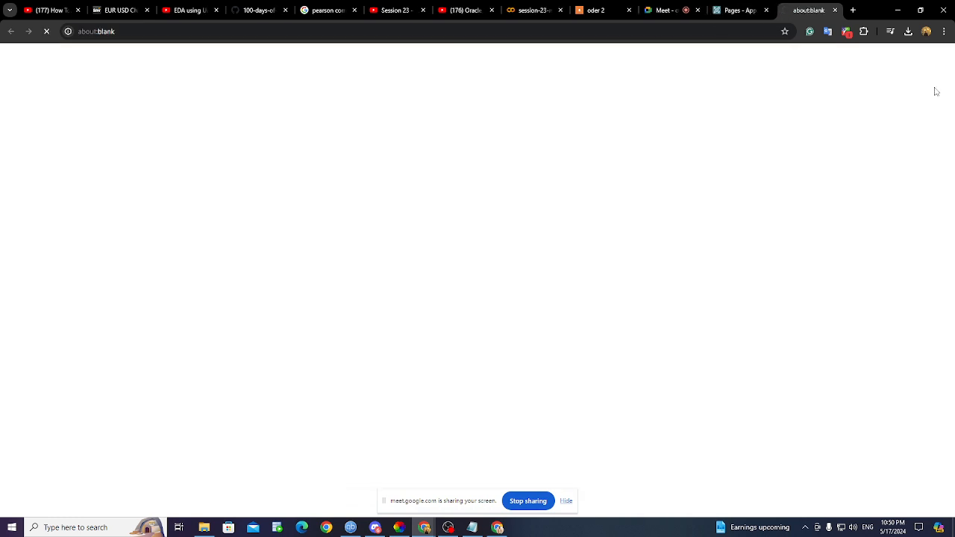
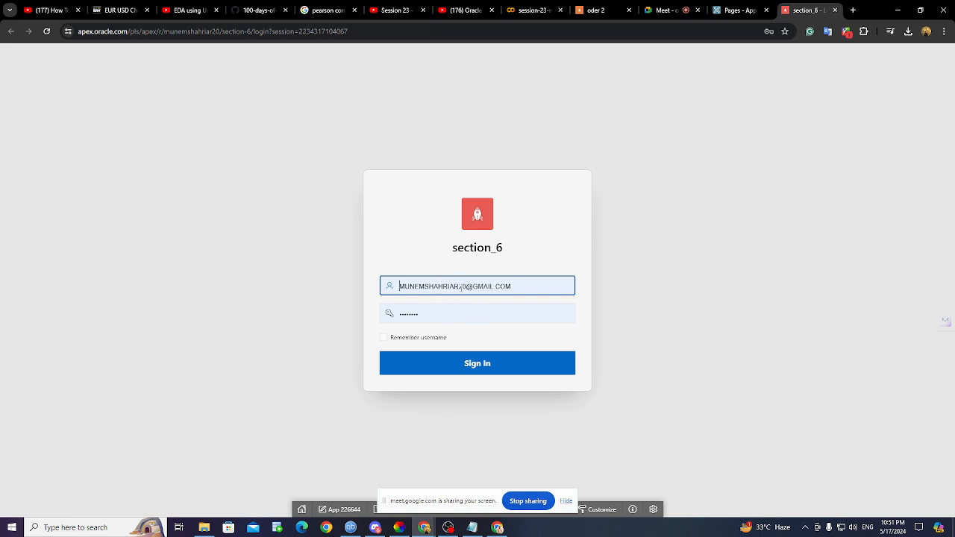
- Sign in to the section_6 app and view the order report listing three orders
{"action": "left_click", "coordinate": [471, 364]}
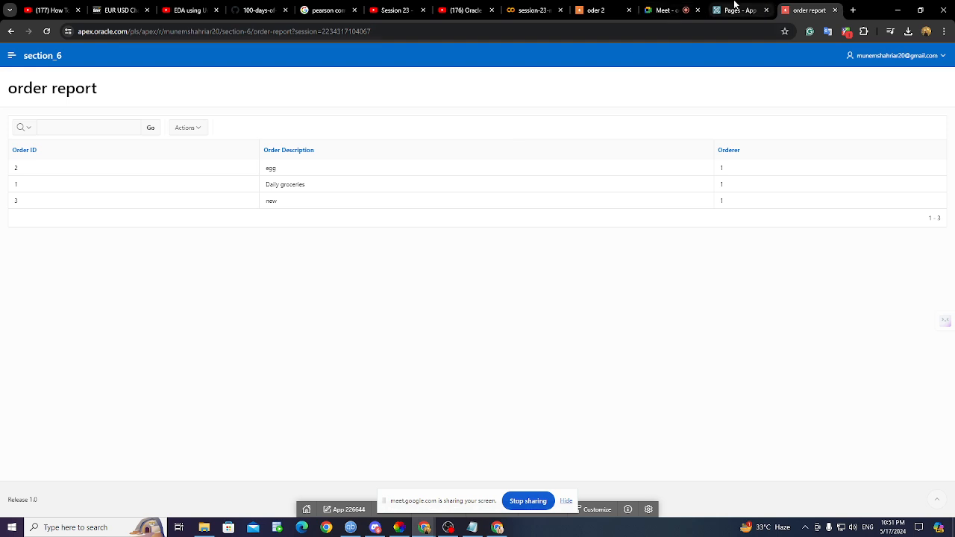
{"action": "left_click", "coordinate": [736, 7]}
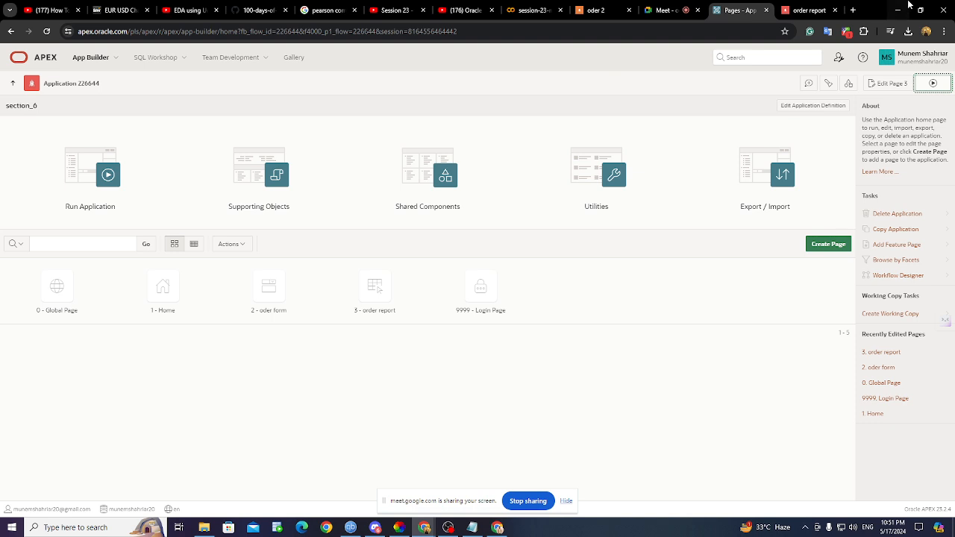
{"action": "left_click", "coordinate": [812, 12]}
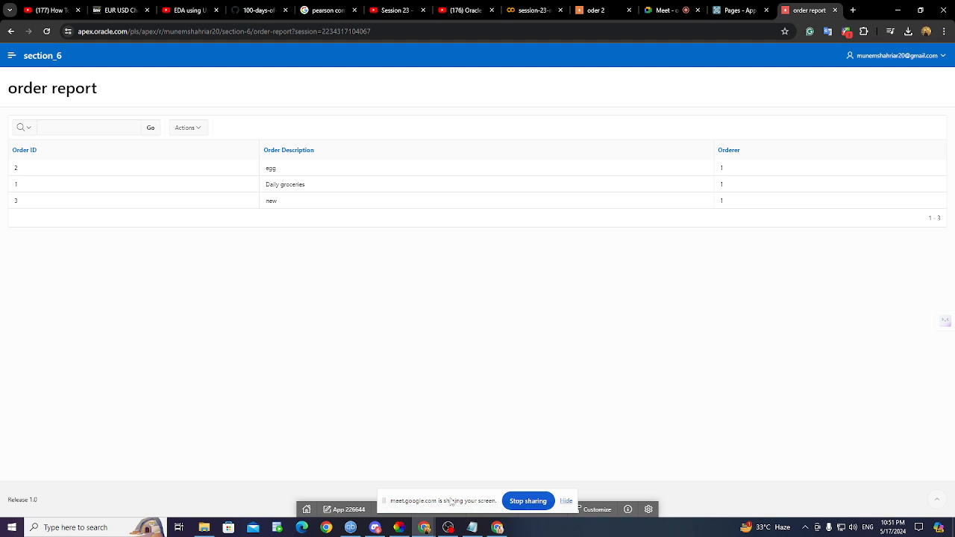
- Review the CREATE TABLE users3 statement in Notepad, then return to the App Builder page list
{"action": "left_click", "coordinate": [472, 527]}
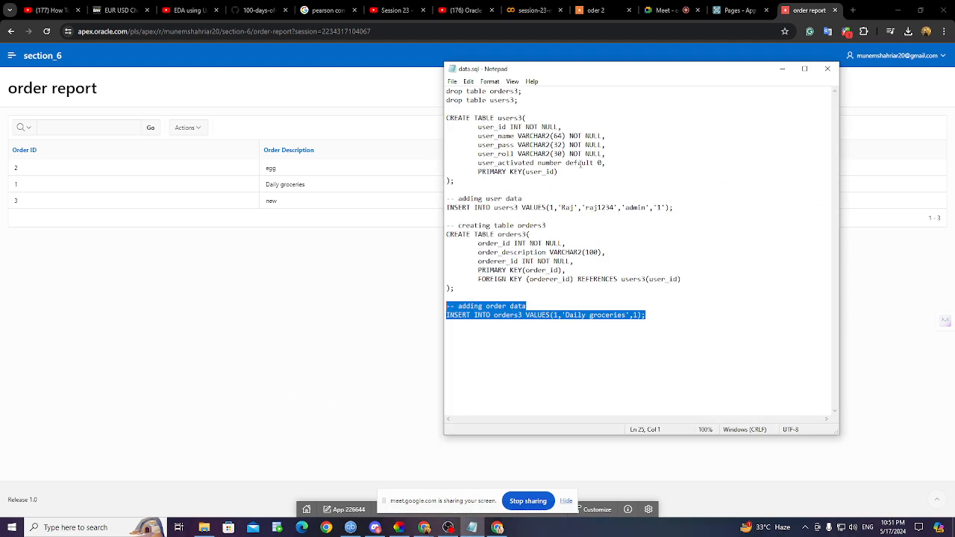
{"action": "left_click", "coordinate": [580, 163]}
{"action": "left_click_drag", "start_coordinate": [476, 186], "coordinate": [417, 121]}
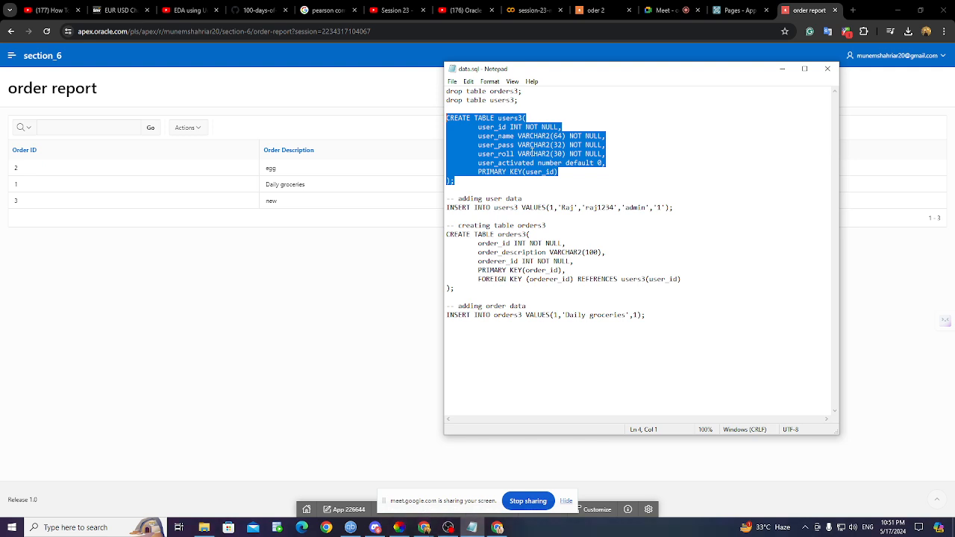
{"action": "left_click", "coordinate": [783, 70]}
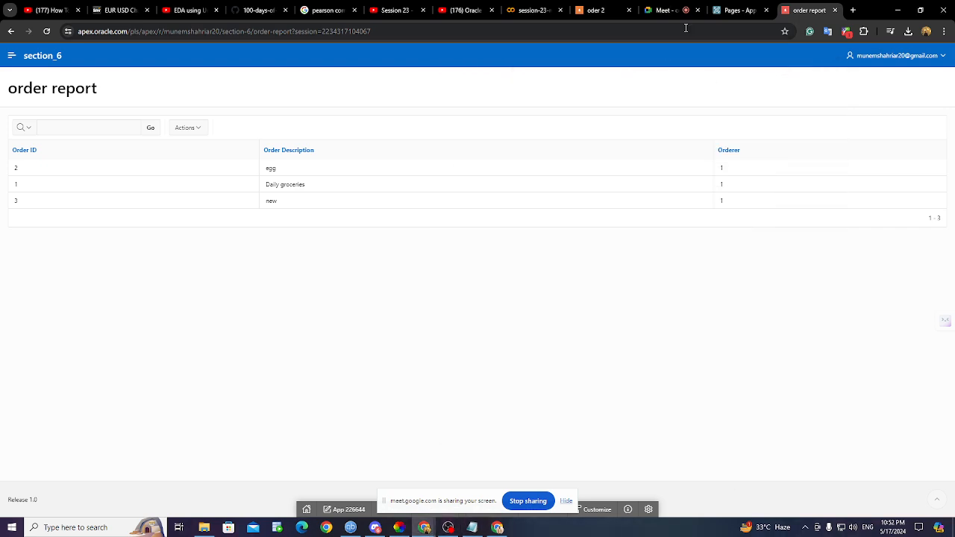
{"action": "left_click", "coordinate": [720, 12]}
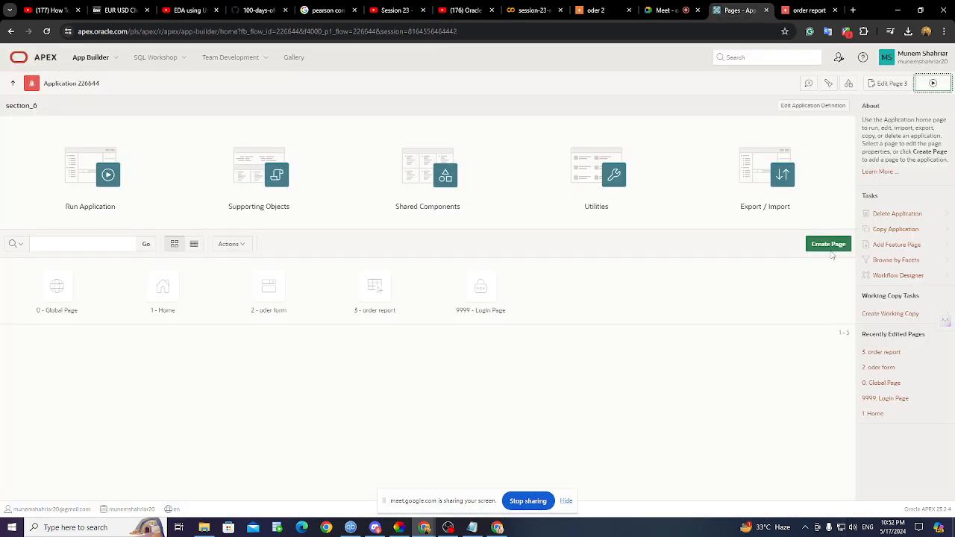
- Start an Interactive Report page named 'user report' with a form page called 'users form'
{"action": "left_click", "coordinate": [832, 248]}
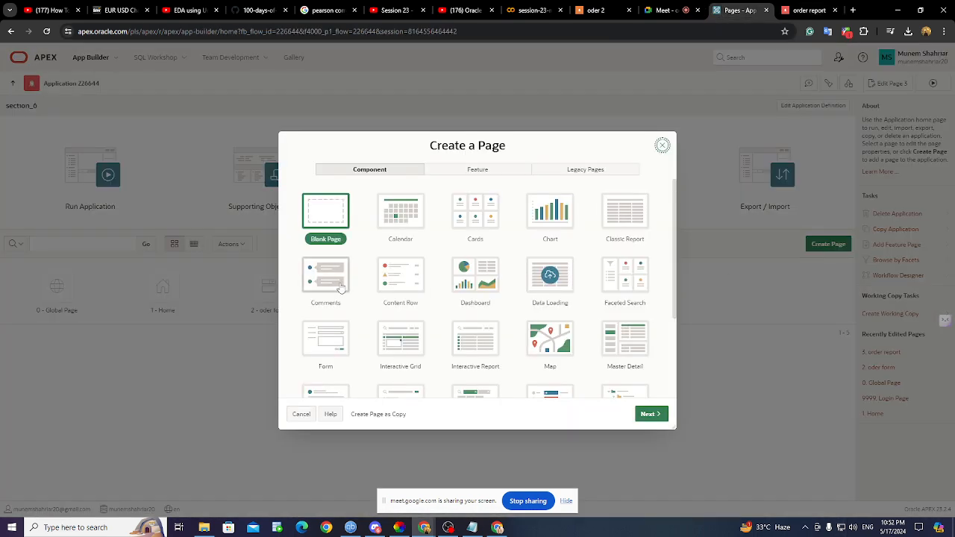
{"action": "left_click", "coordinate": [489, 348]}
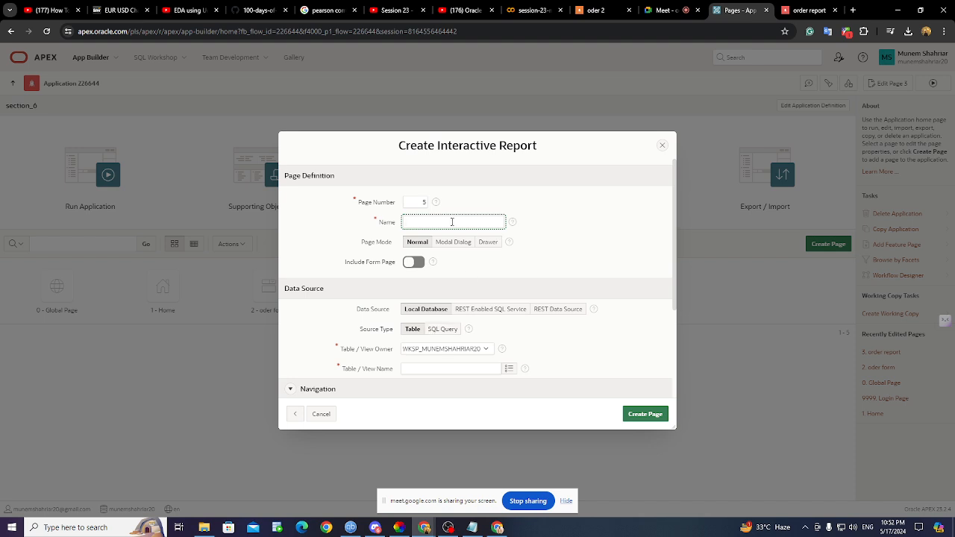
{"action": "type", "text": "user report"}
{"action": "left_click", "coordinate": [414, 264]}
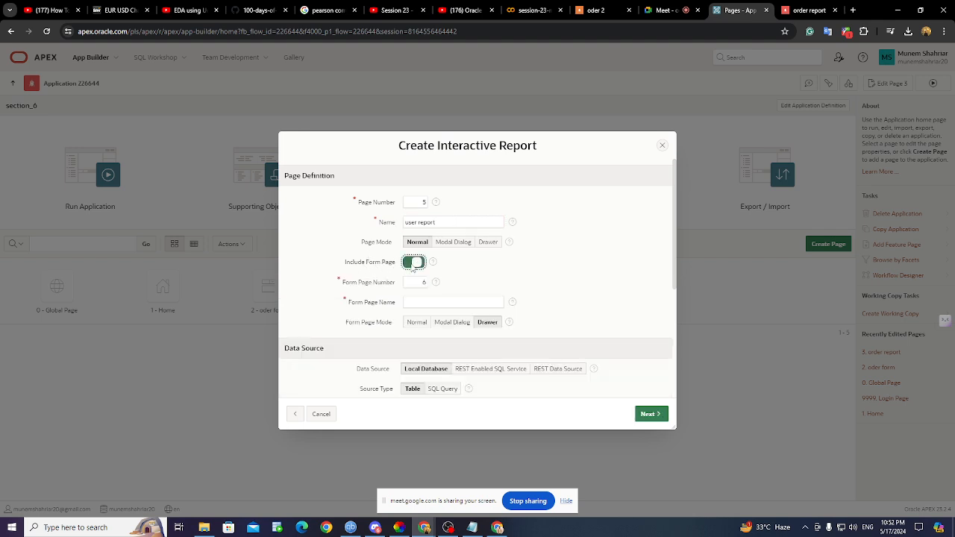
{"action": "left_click", "coordinate": [439, 304]}
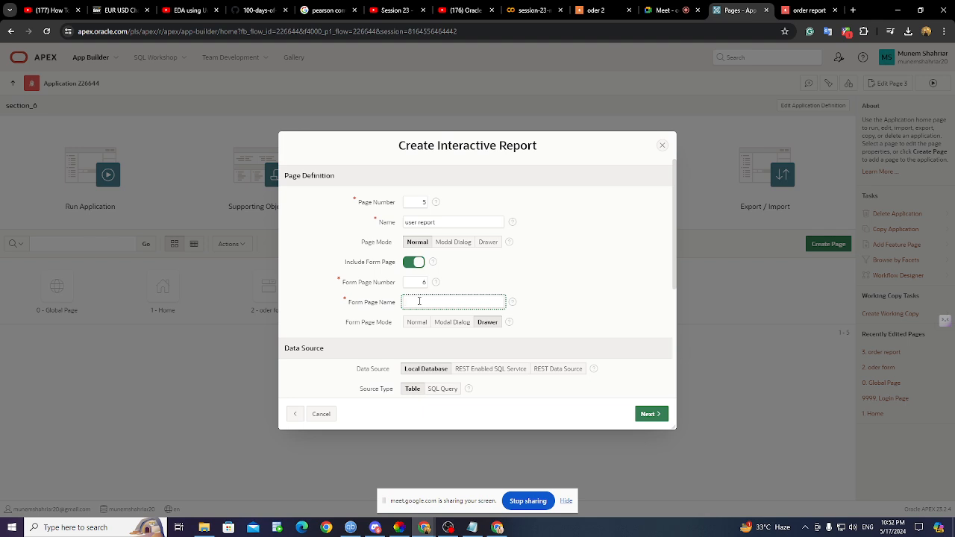
{"action": "type", "text": "users form"}
{"action": "scroll", "coordinate": [419, 301], "scroll_direction": "down", "scroll_amount": 3}
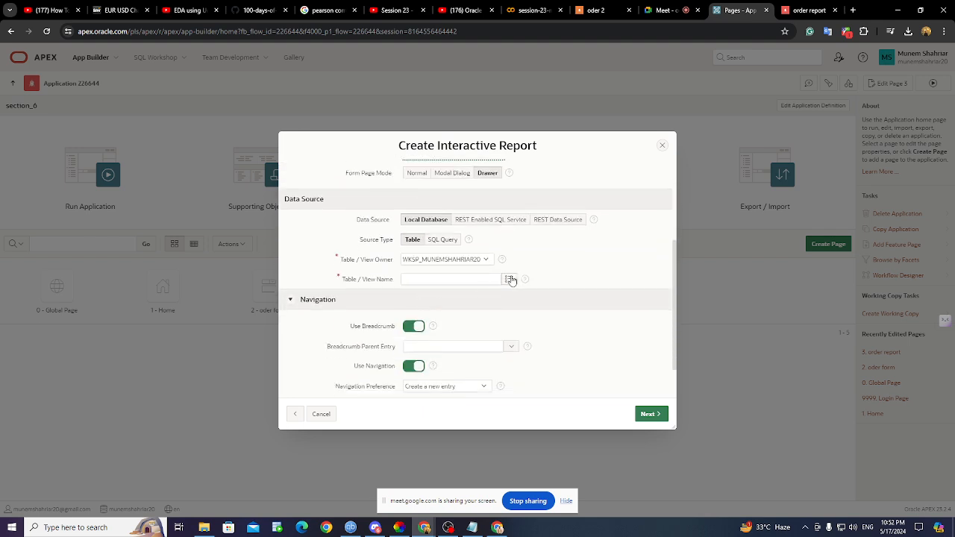
- Base both pages on the USERS3 table and create them
{"action": "left_click", "coordinate": [508, 277]}
{"action": "scroll", "coordinate": [466, 277], "scroll_direction": "down", "scroll_amount": 10}
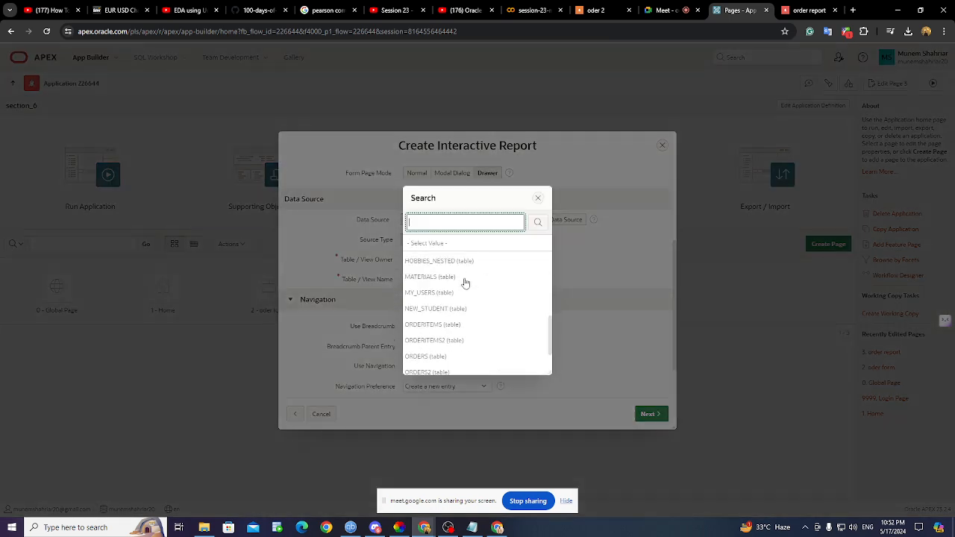
{"action": "left_click", "coordinate": [482, 365]}
{"action": "scroll", "coordinate": [488, 332], "scroll_direction": "down", "scroll_amount": 5}
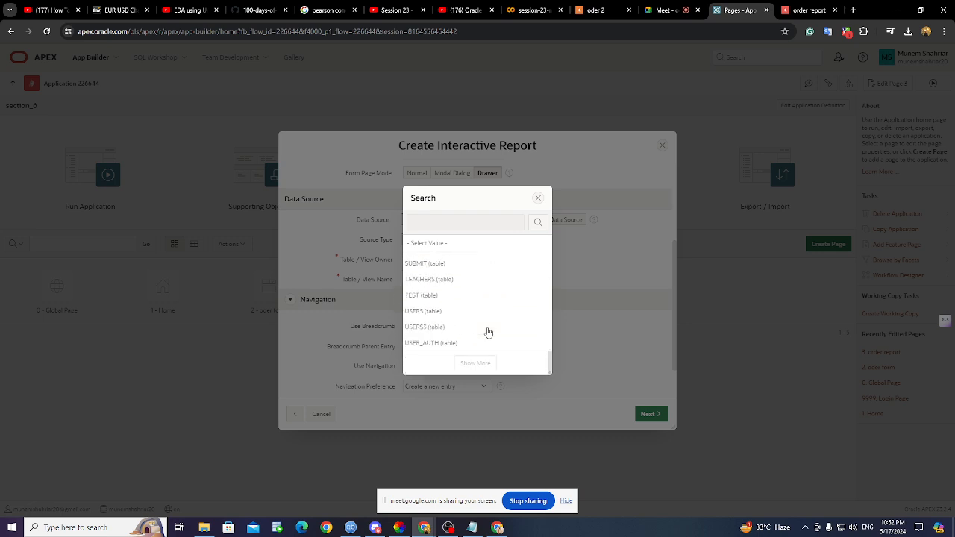
{"action": "left_click", "coordinate": [445, 329]}
{"action": "scroll", "coordinate": [514, 303], "scroll_direction": "down", "scroll_amount": 2}
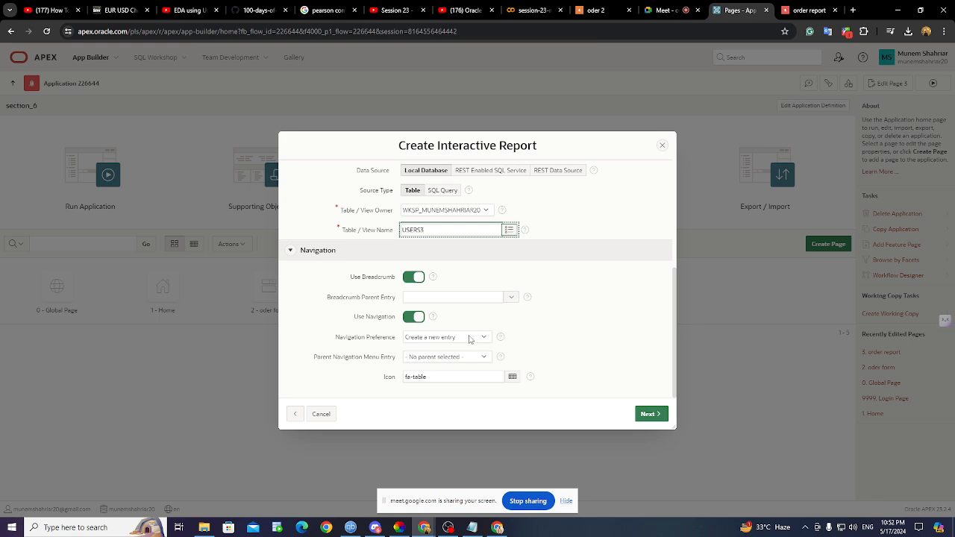
{"action": "left_click", "coordinate": [651, 414]}
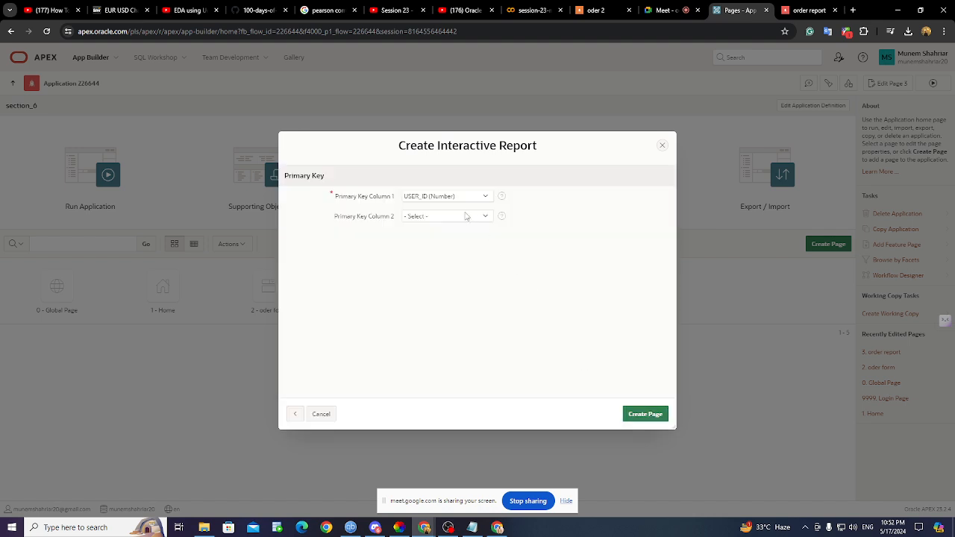
{"action": "left_click", "coordinate": [659, 417]}
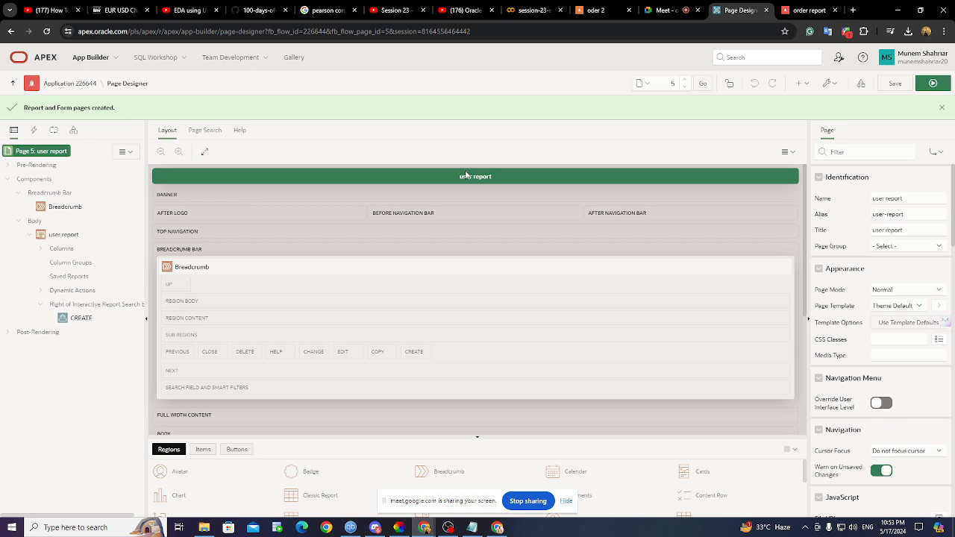
- On page 6, make P6_USER_ID a Text Field labelled 'user id' and save
{"action": "left_click", "coordinate": [685, 81]}
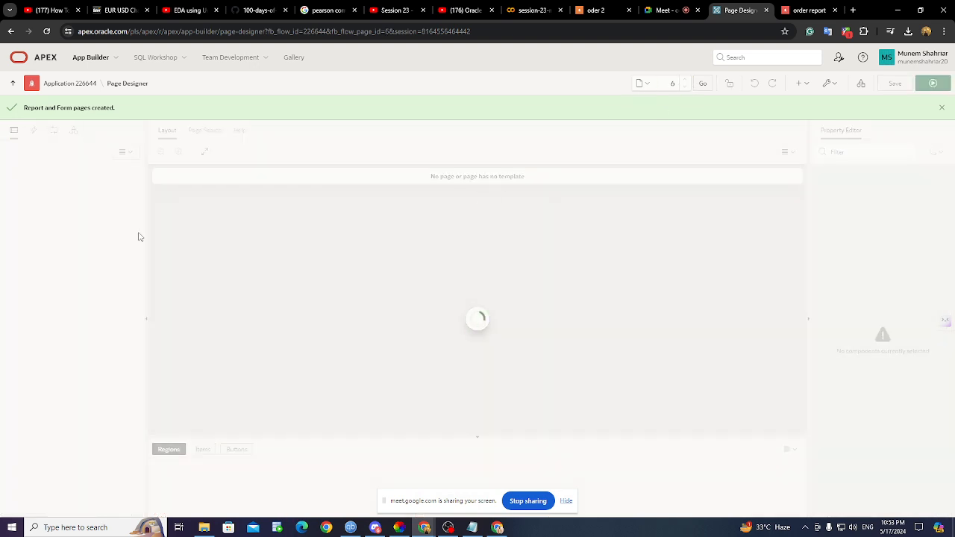
{"action": "left_click", "coordinate": [86, 248]}
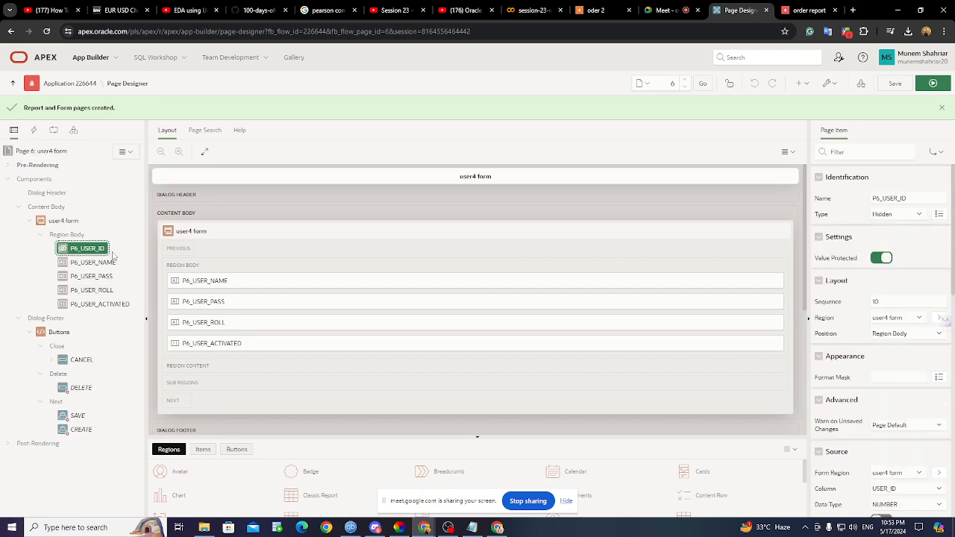
{"action": "left_click", "coordinate": [899, 215]}
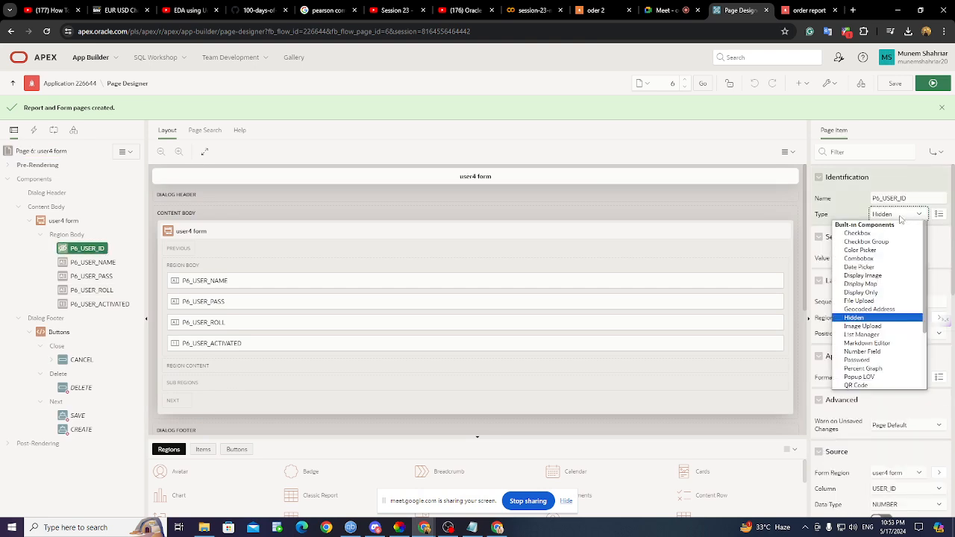
{"action": "scroll", "coordinate": [875, 363], "scroll_direction": "down", "scroll_amount": 3}
{"action": "left_click", "coordinate": [870, 362]}
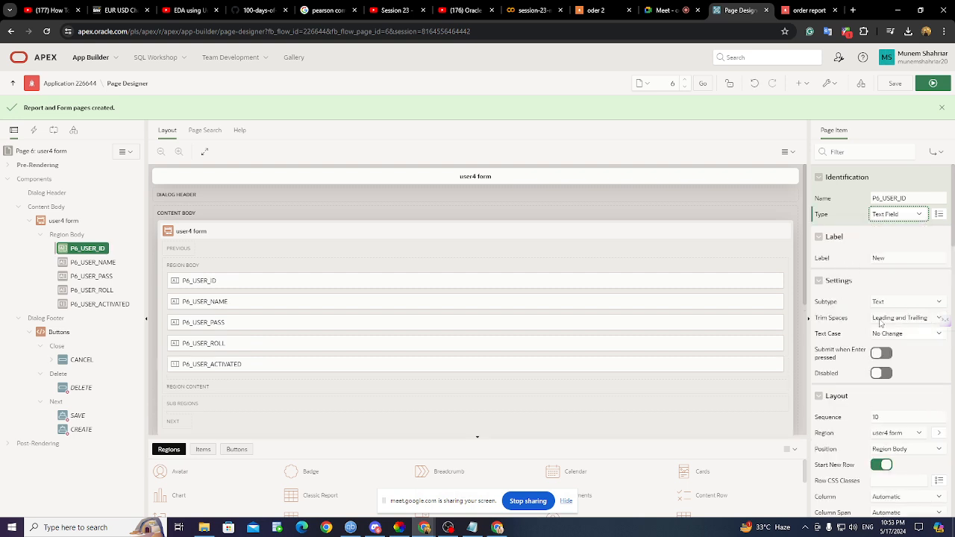
{"action": "left_click", "coordinate": [893, 256]}
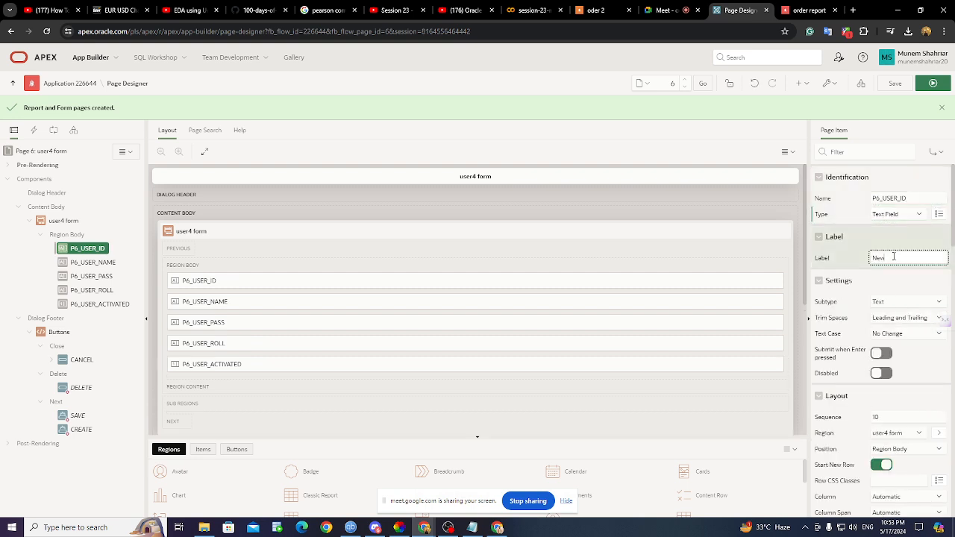
{"action": "key", "text": "BackSpace"}
{"action": "key", "text": "BackSpace"}
{"action": "type", "text": "user id"}
{"action": "left_click", "coordinate": [895, 83]}
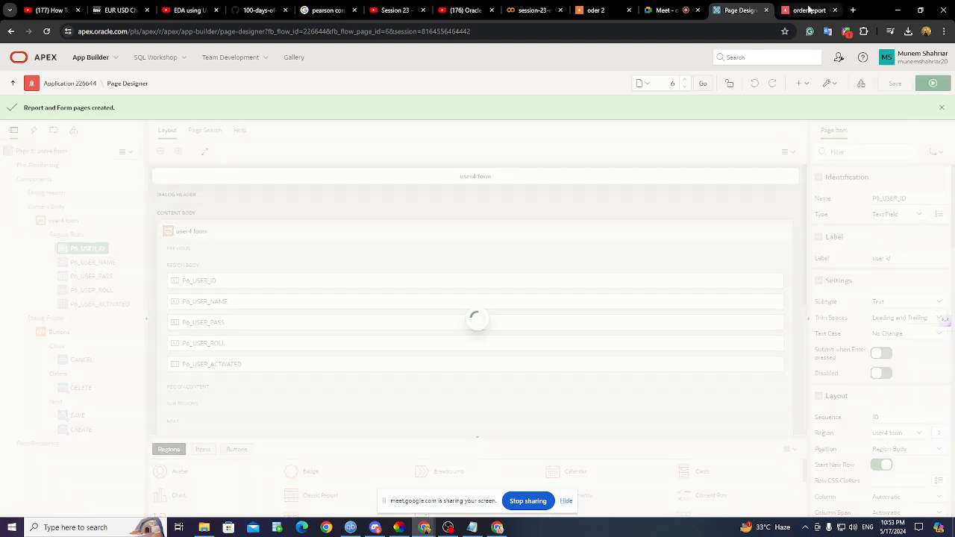
{"action": "left_click", "coordinate": [810, 9]}
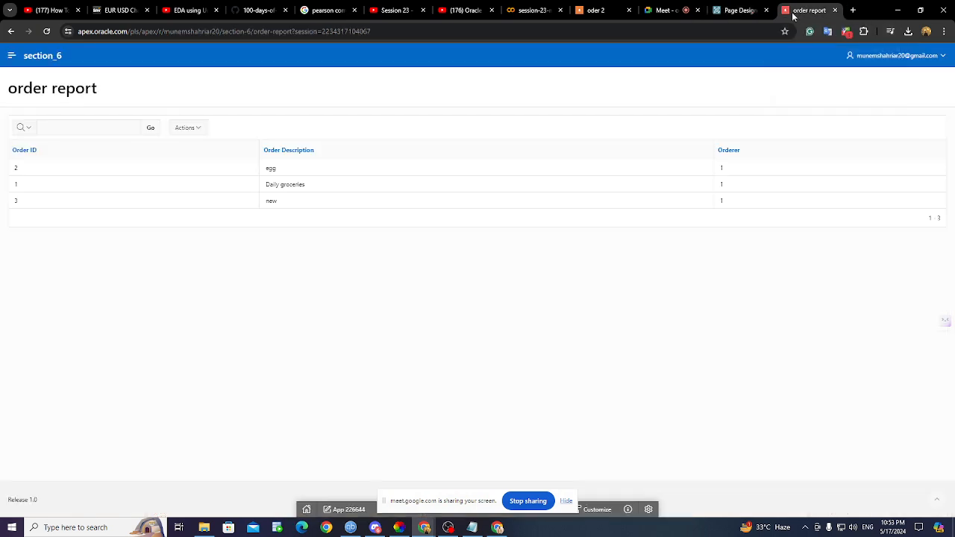
- Reload the running app, go to the user report page, and open the new-user form
{"action": "left_click", "coordinate": [49, 30]}
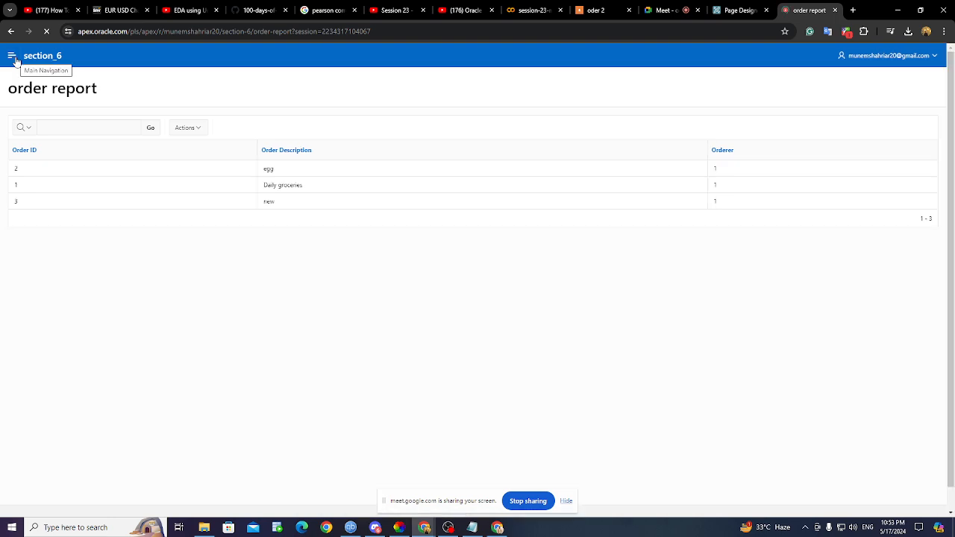
{"action": "left_click", "coordinate": [13, 56]}
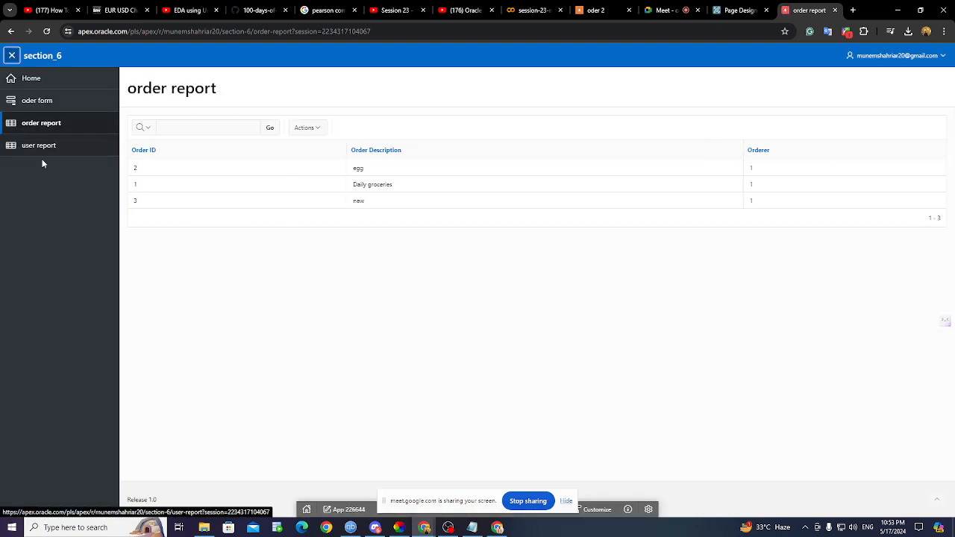
{"action": "left_click", "coordinate": [49, 146]}
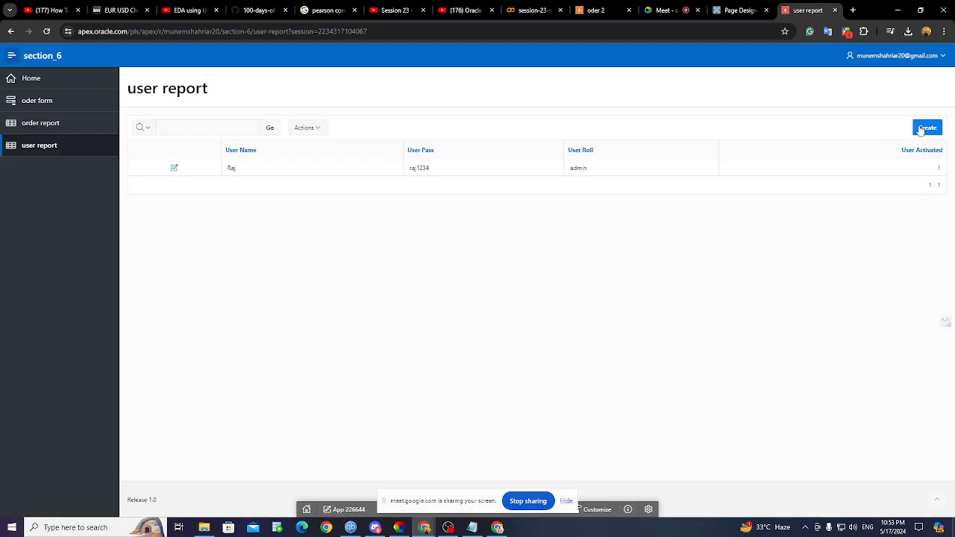
{"action": "left_click", "coordinate": [925, 128]}
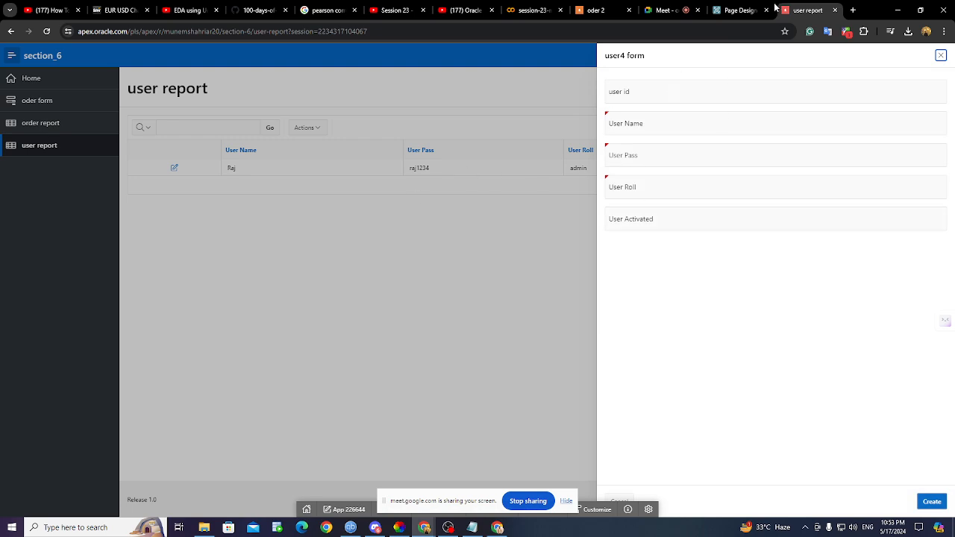
{"action": "left_click", "coordinate": [657, 9]}
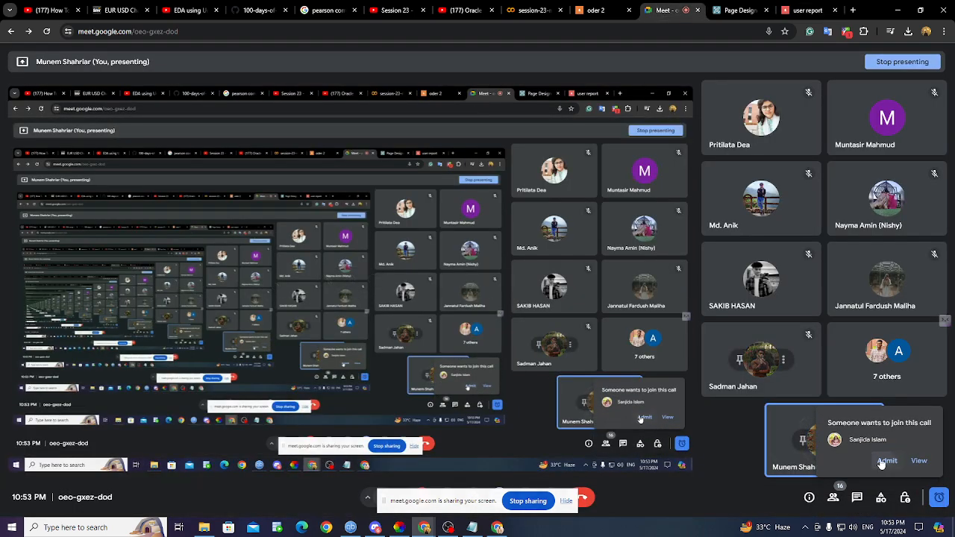
{"action": "left_click", "coordinate": [806, 9]}
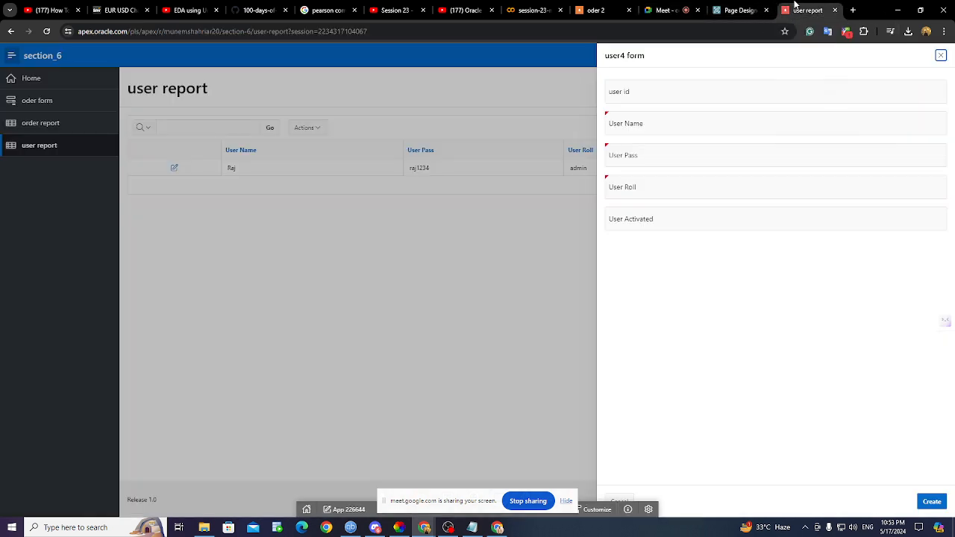
- Create user id 2 with a user name, password, Admin role and activated value 1
{"action": "left_click", "coordinate": [652, 97]}
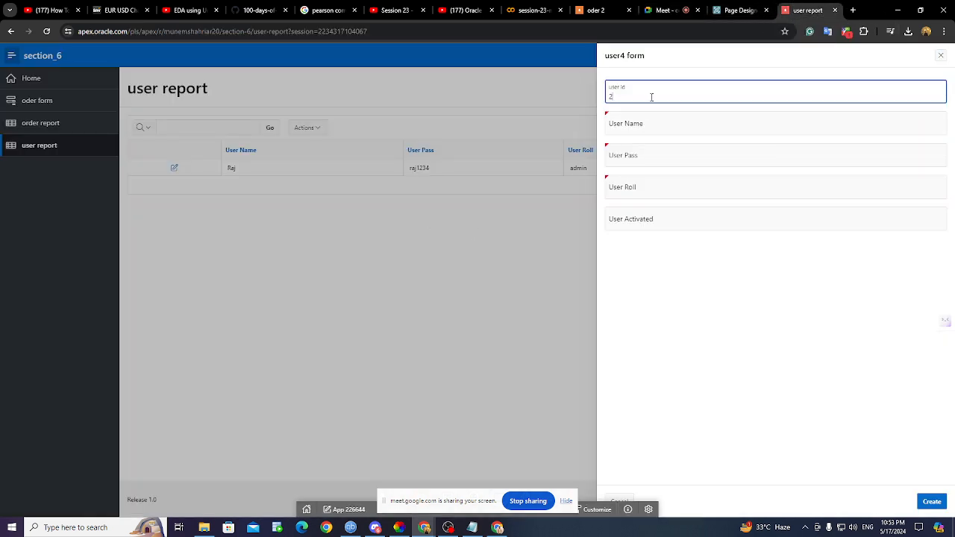
{"action": "left_click", "coordinate": [641, 124]}
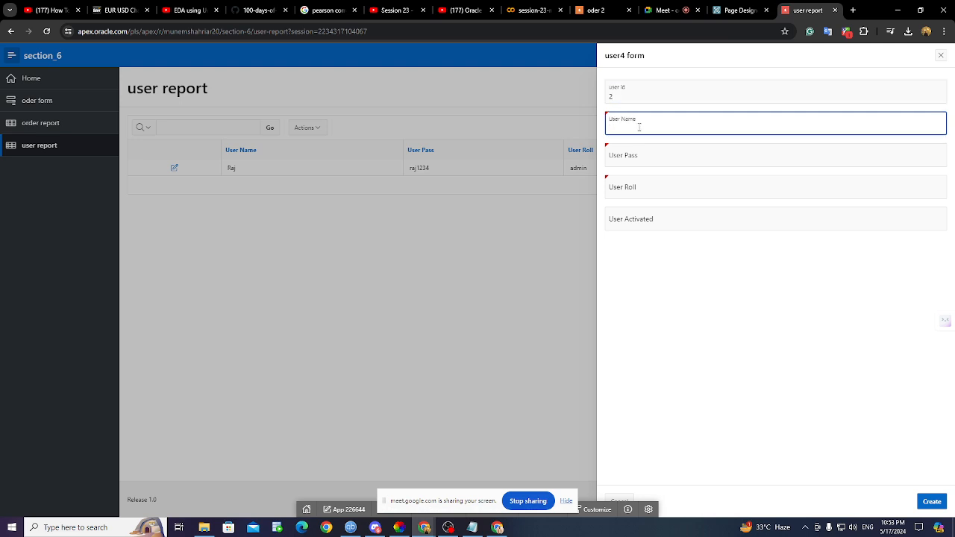
{"action": "type", "text": "Addi"}
{"action": "type", "text": "Adip"}
{"action": "left_click", "coordinate": [638, 163]}
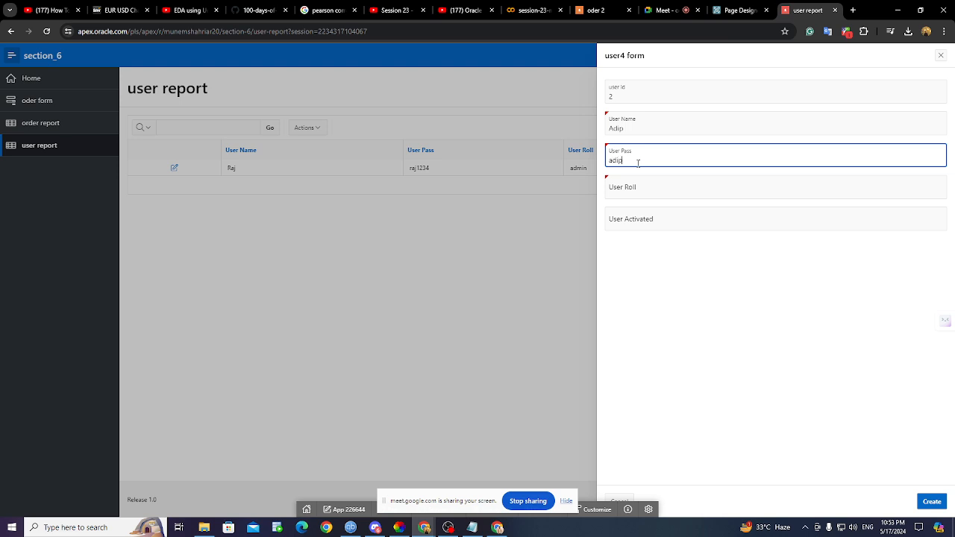
{"action": "key", "text": "BackSpace"}
{"action": "left_click", "coordinate": [633, 195]}
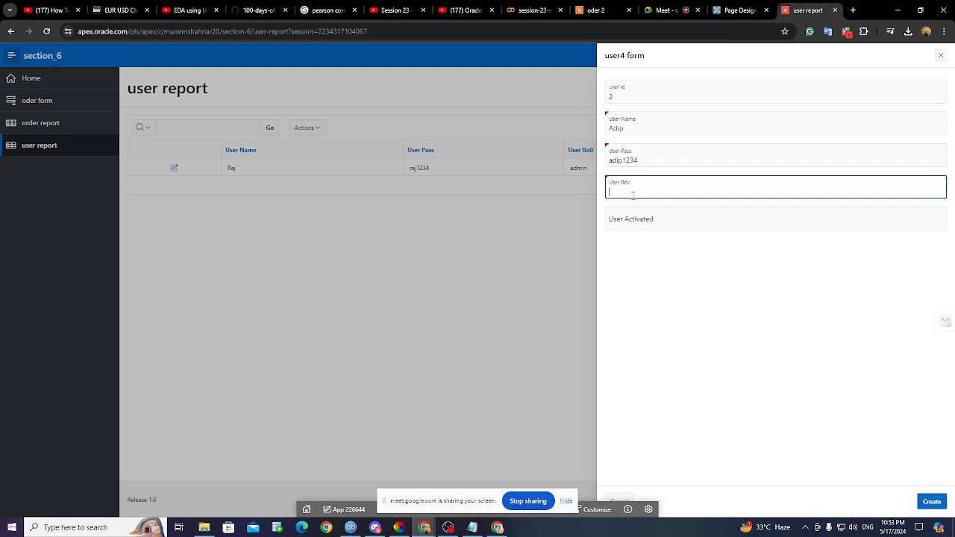
{"action": "type", "text": "Adip"}
{"action": "type", "text": "min"}
{"action": "left_click", "coordinate": [625, 220]}
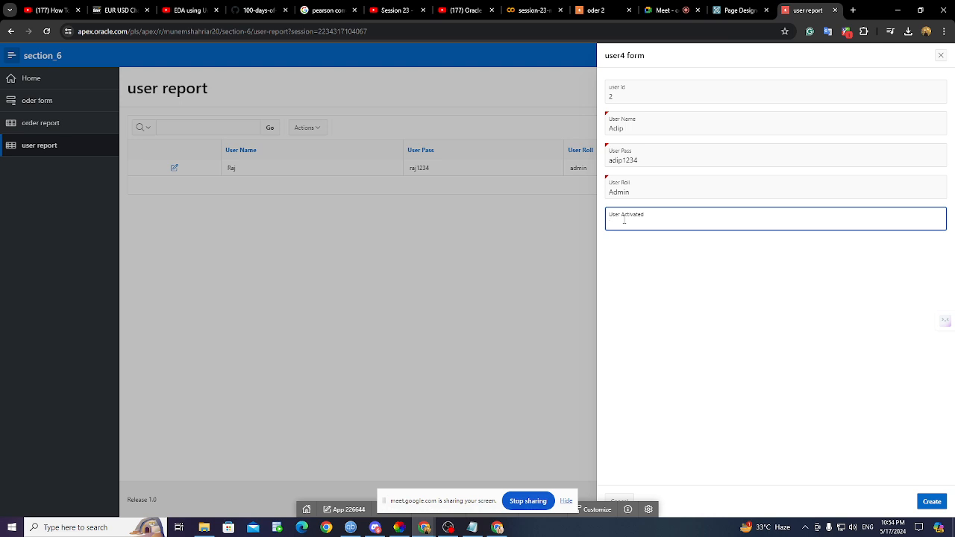
{"action": "type", "text": "1"}
{"action": "left_click", "coordinate": [933, 502]}
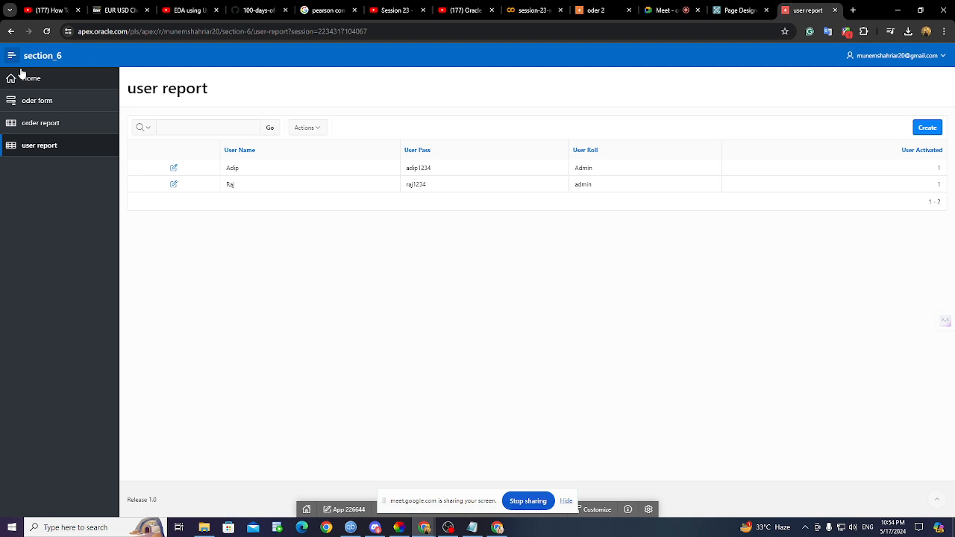
{"action": "left_click", "coordinate": [743, 10]}
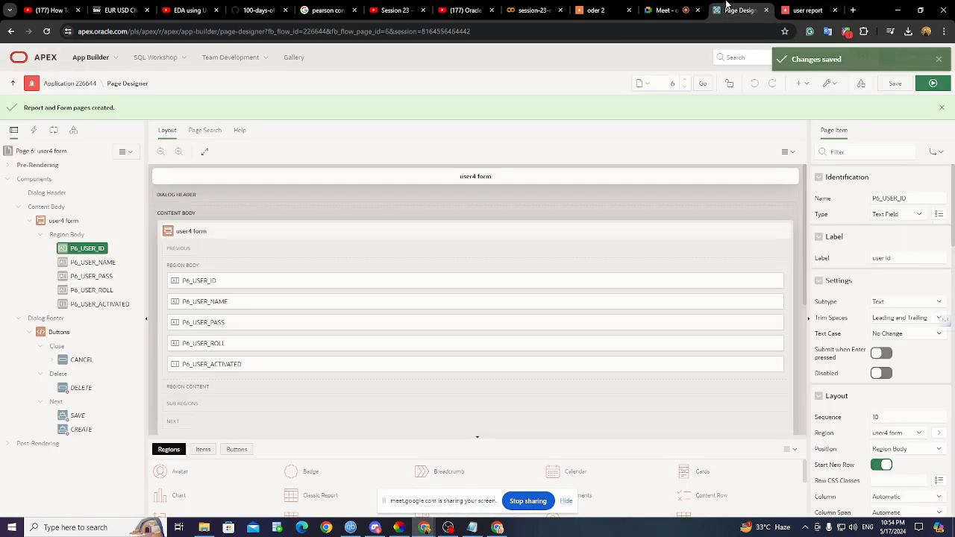
- From Shared Components > Authentication Schemes, start a new scheme based on the pre-configured gallery
{"action": "left_click", "coordinate": [47, 87]}
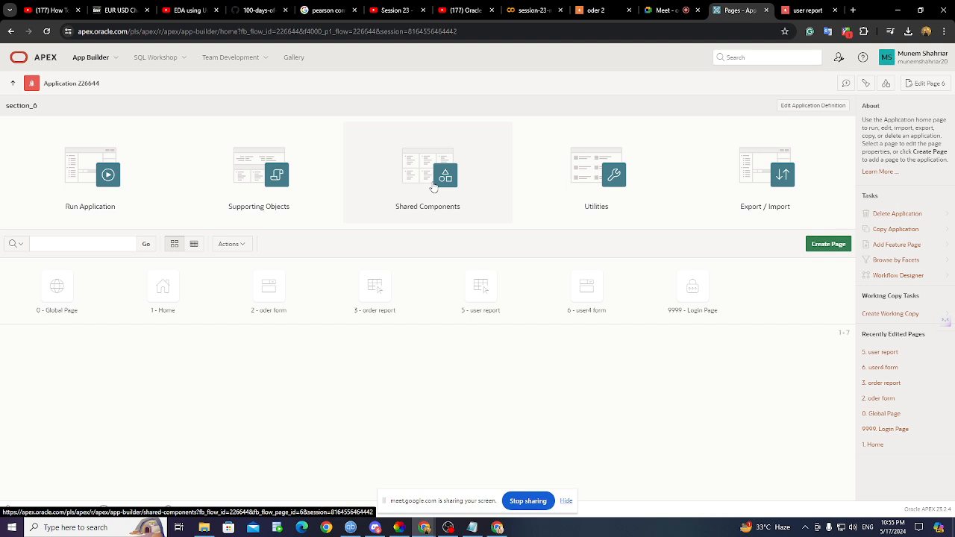
{"action": "left_click", "coordinate": [433, 187]}
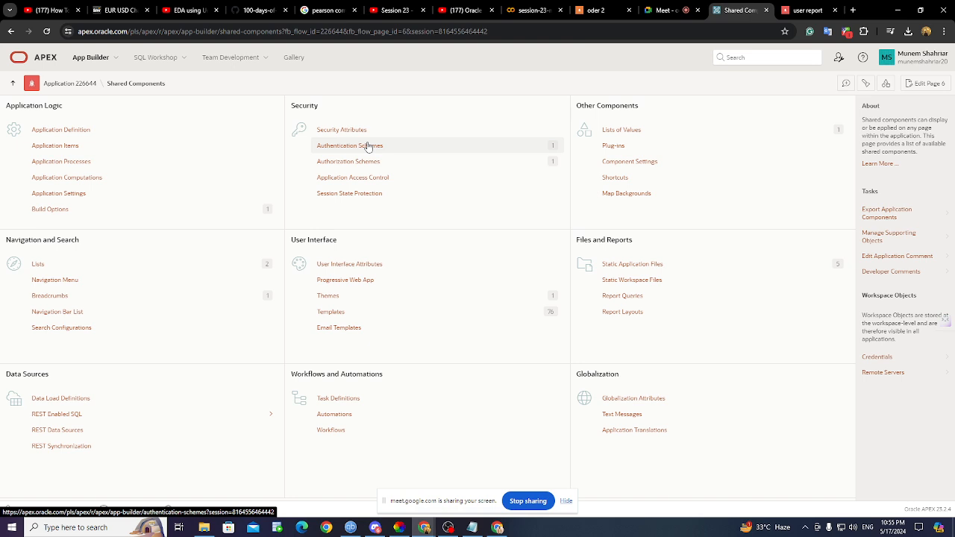
{"action": "left_click", "coordinate": [367, 147]}
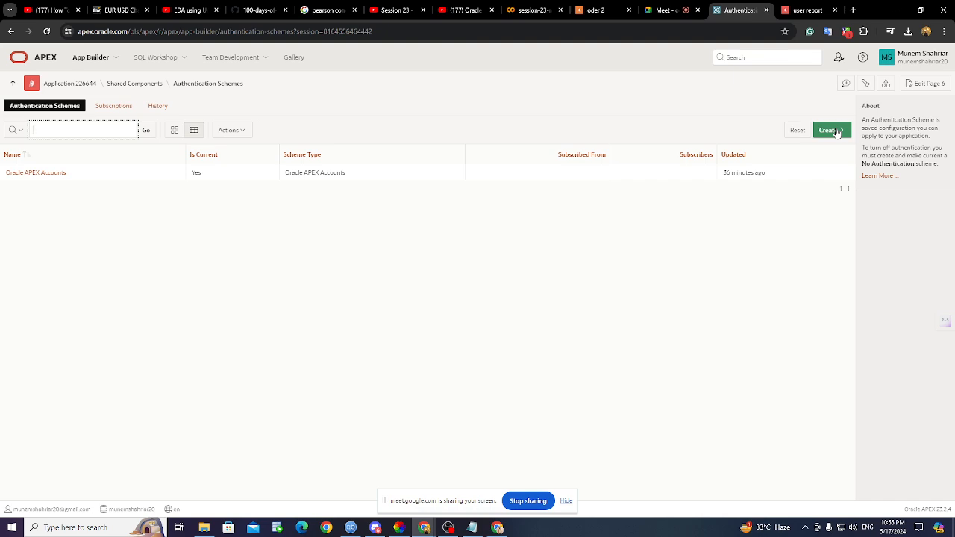
{"action": "left_click", "coordinate": [832, 131]}
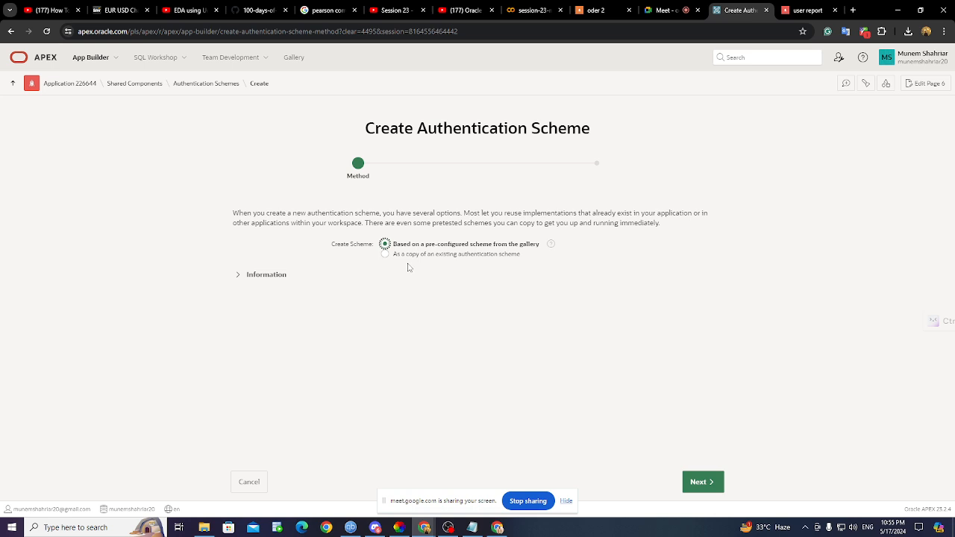
{"action": "left_click", "coordinate": [690, 484]}
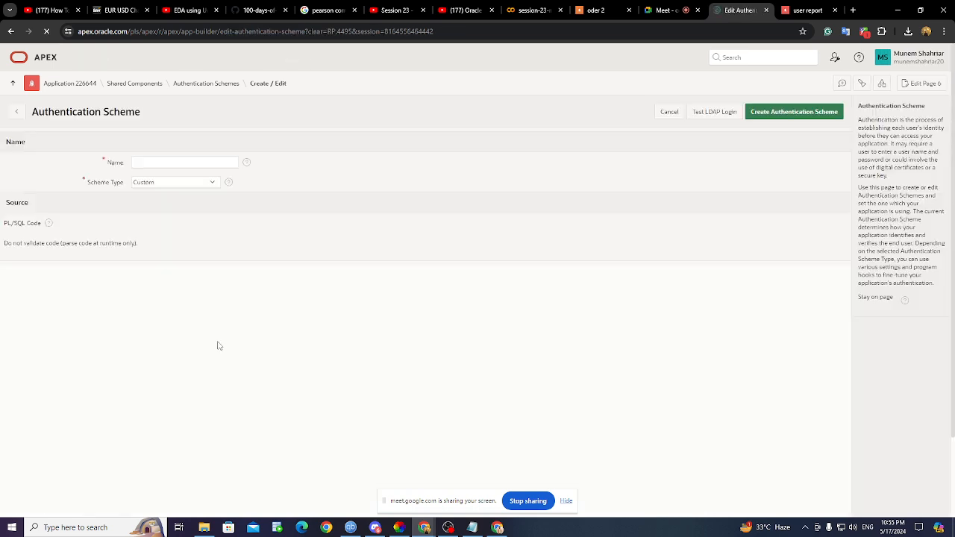
- Enter 'custom auth' as the scheme name and minimize the browser window
{"action": "left_click", "coordinate": [155, 162]}
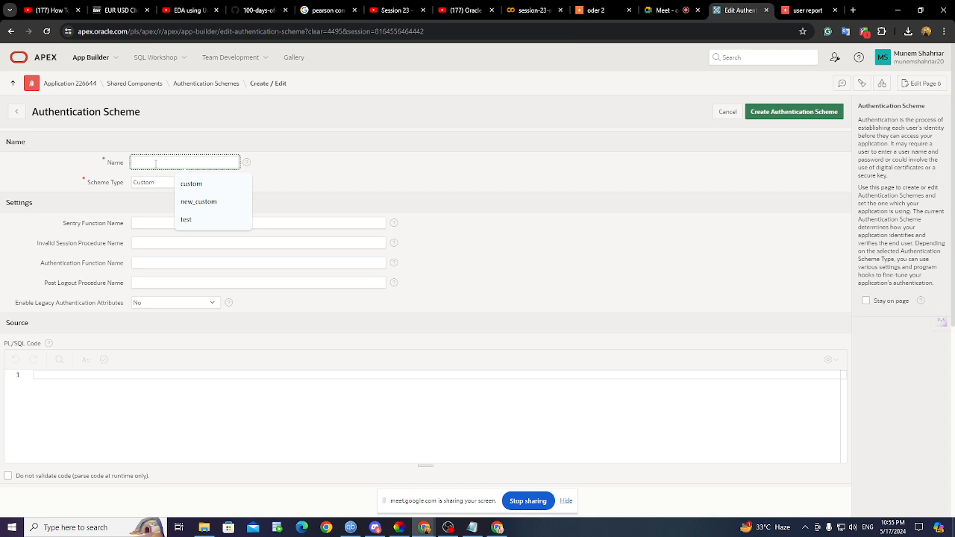
{"action": "type", "text": "cus"}
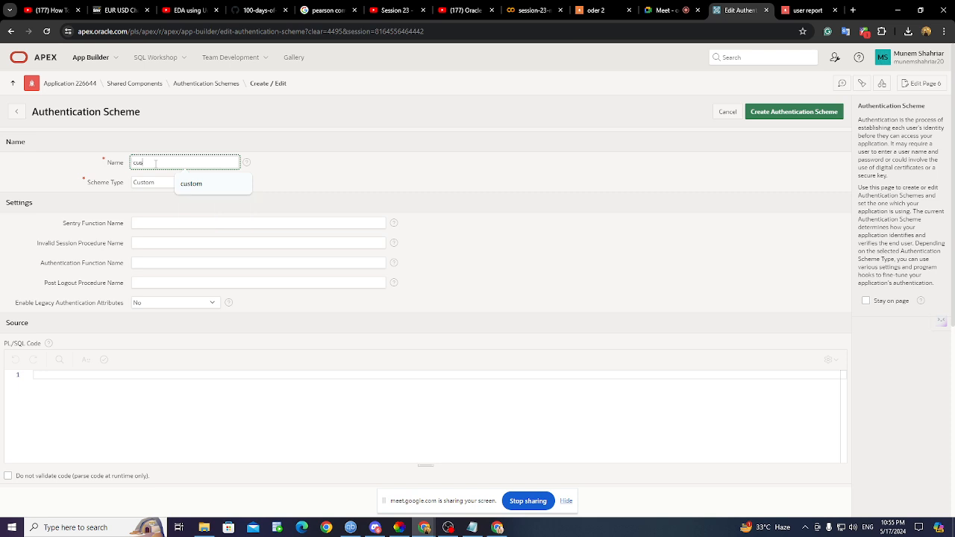
{"action": "type", "text": "tom a"}
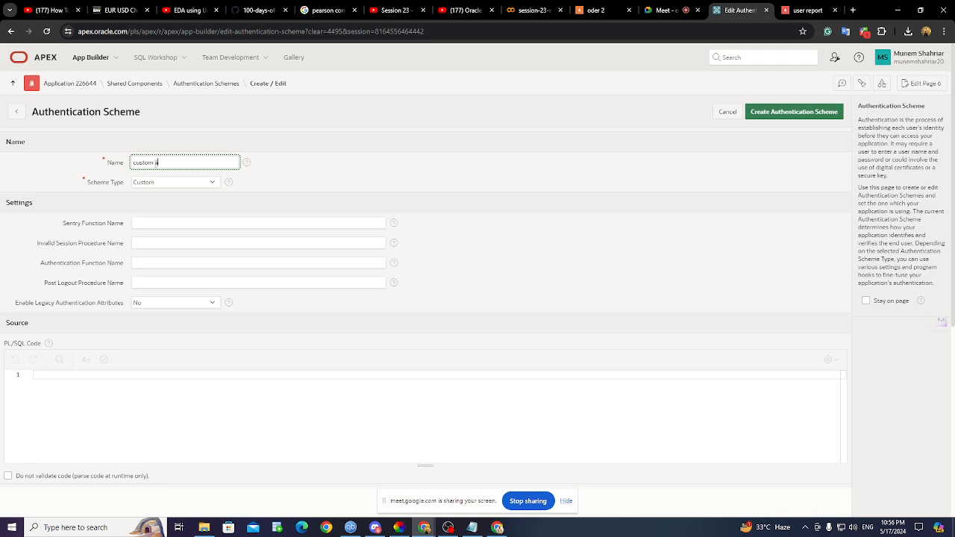
{"action": "type", "text": "uth"}
{"action": "scroll", "coordinate": [184, 216], "scroll_direction": "down", "scroll_amount": 2}
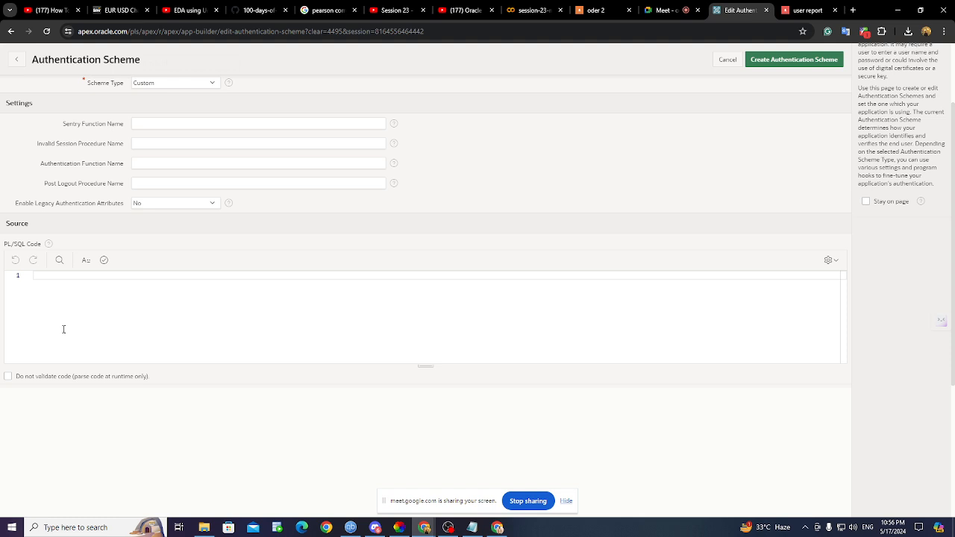
{"action": "left_click", "coordinate": [899, 9]}
- Open data.txt from the desktop and copy the FUNCTION my_auth block
{"action": "left_click", "coordinate": [900, 9]}
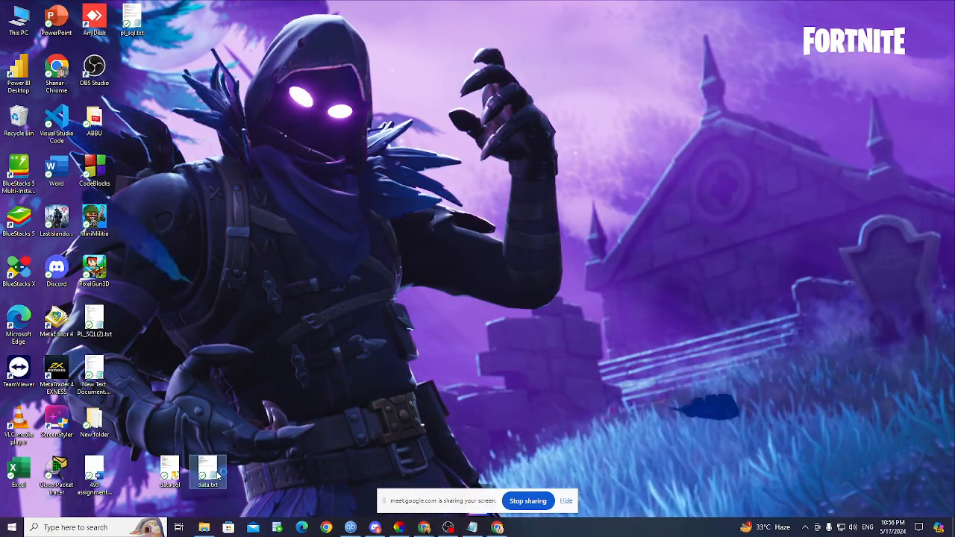
{"action": "double_click", "coordinate": [220, 472]}
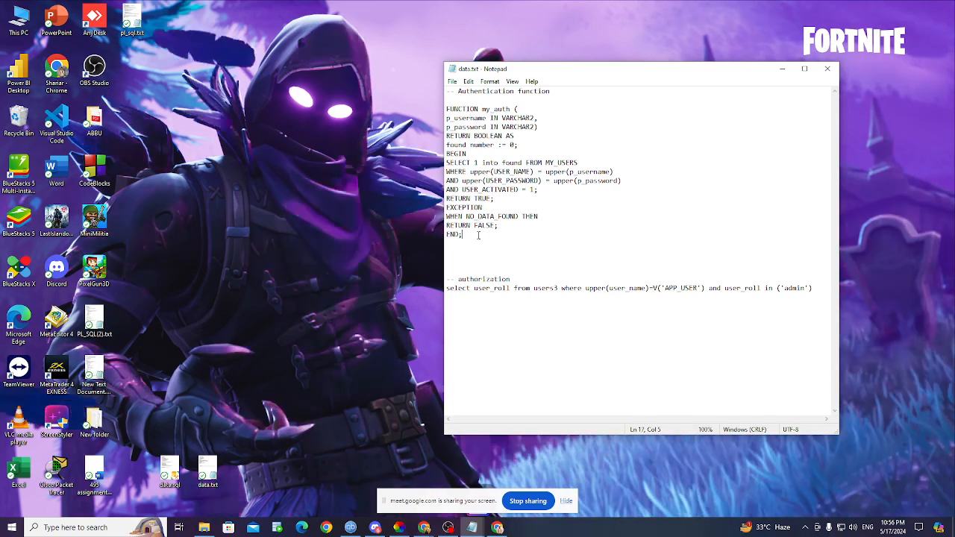
{"action": "left_click_drag", "start_coordinate": [493, 233], "coordinate": [400, 106]}
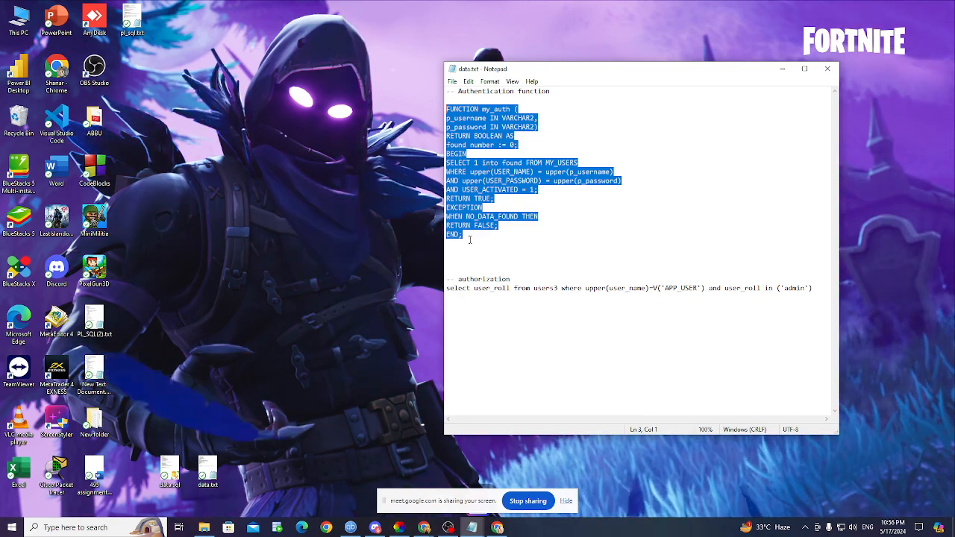
{"action": "left_click_drag", "start_coordinate": [470, 238], "coordinate": [425, 102]}
{"action": "key", "text": "ctrl+c"}
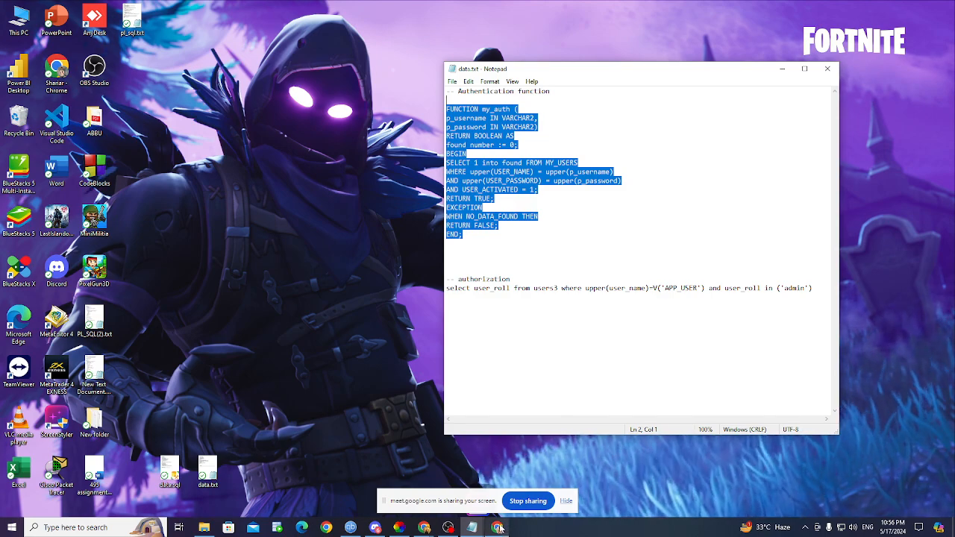
{"action": "mouse_move", "coordinate": [424, 527]}
{"action": "left_click", "coordinate": [385, 486]}
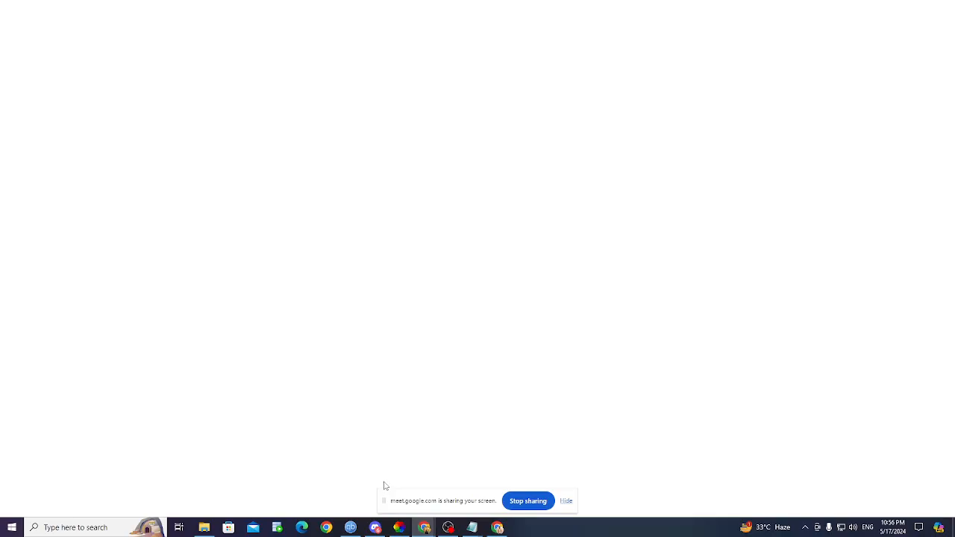
- Paste the my_auth code into PL/SQL Code and set the authentication function name to my_auth
{"action": "left_click", "coordinate": [66, 280]}
{"action": "key", "text": "ctrl+v"}
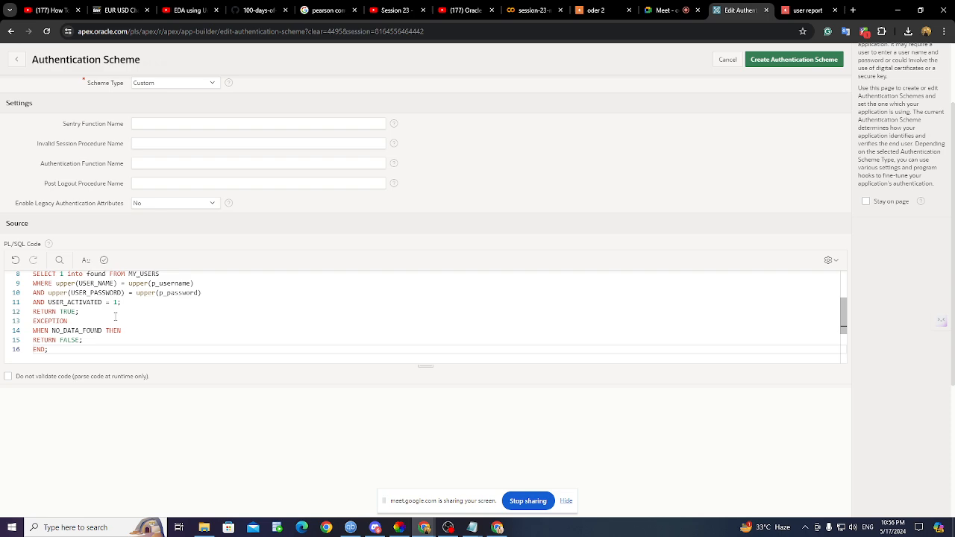
{"action": "scroll", "coordinate": [89, 298], "scroll_direction": "down", "scroll_amount": 3}
{"action": "scroll", "coordinate": [115, 316], "scroll_direction": "up", "scroll_amount": 10}
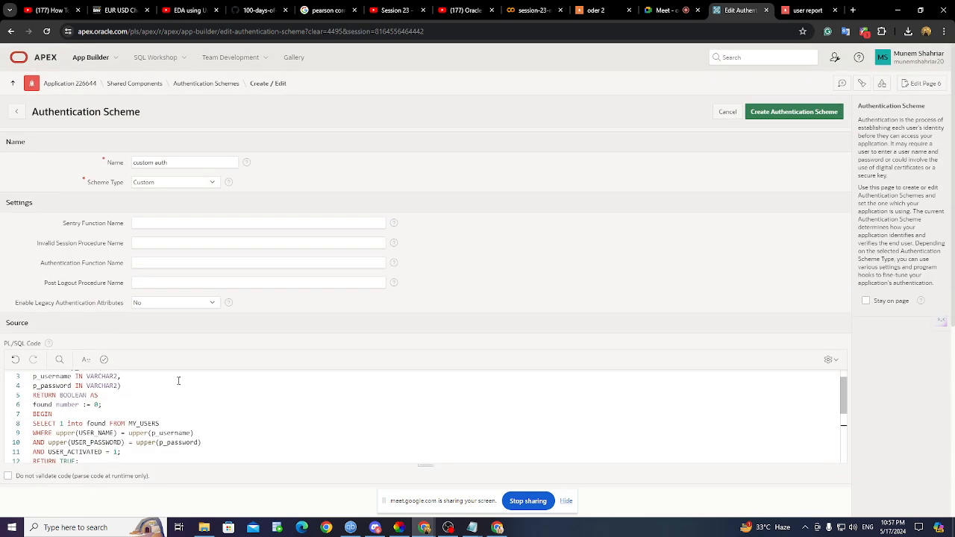
{"action": "scroll", "coordinate": [95, 401], "scroll_direction": "up", "scroll_amount": 1}
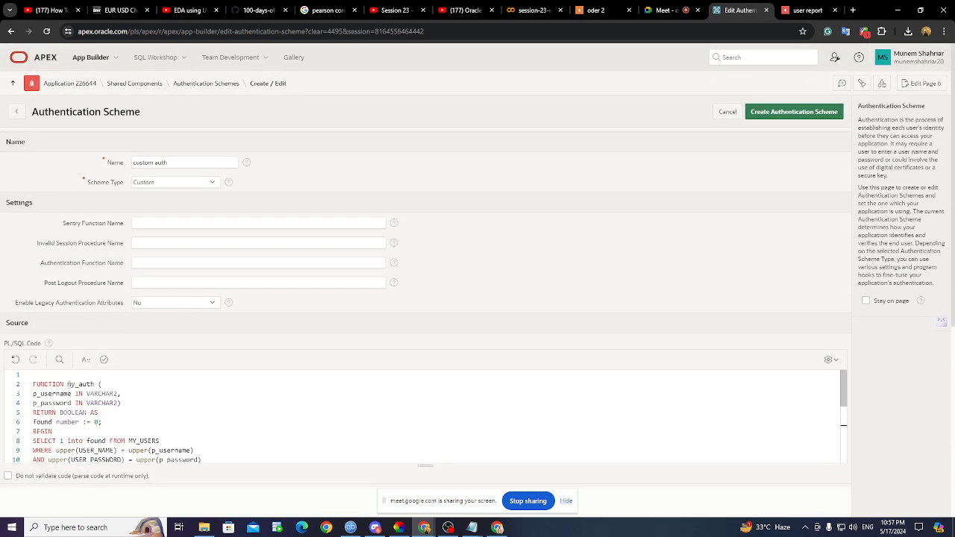
{"action": "left_click_drag", "start_coordinate": [68, 384], "coordinate": [95, 385]}
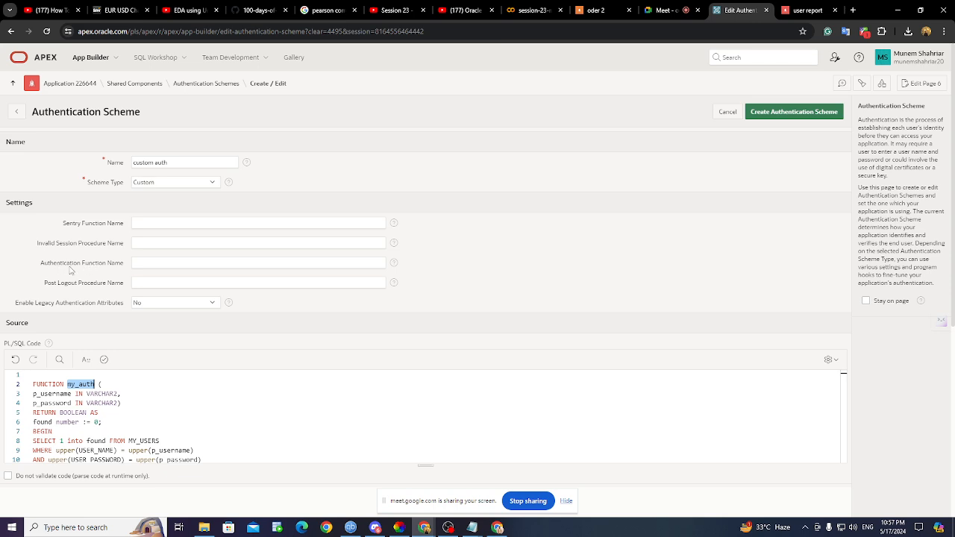
{"action": "left_click", "coordinate": [139, 264]}
{"action": "type", "text": "my_auth"}
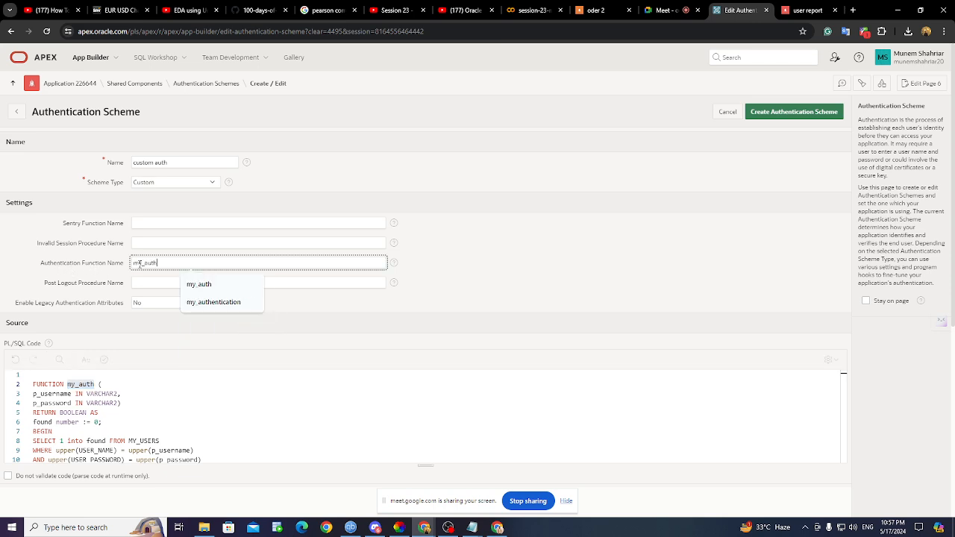
{"action": "left_click", "coordinate": [515, 275]}
- Replace the MY_USERS table in the query with users3
{"action": "scroll", "coordinate": [247, 357], "scroll_direction": "down", "scroll_amount": 2}
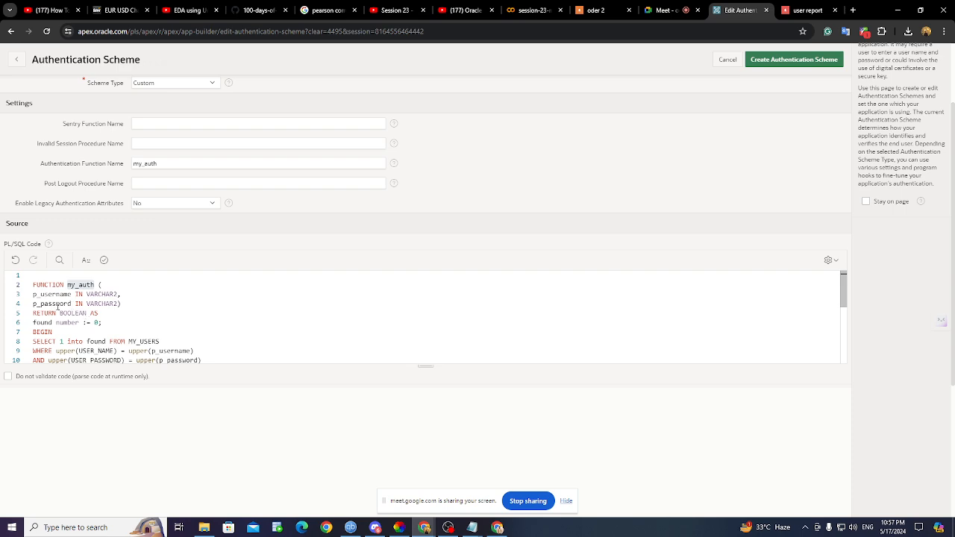
{"action": "scroll", "coordinate": [58, 308], "scroll_direction": "down", "scroll_amount": 1}
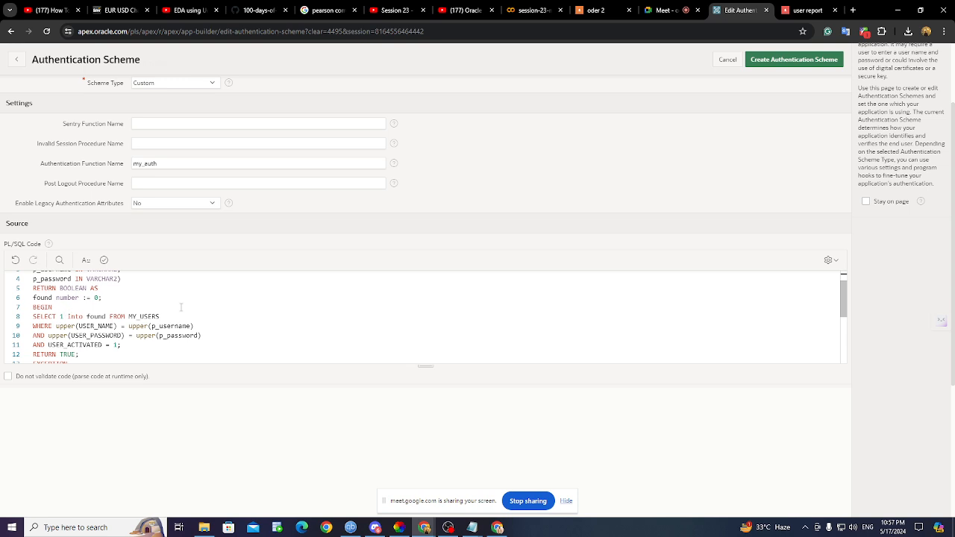
{"action": "left_click_drag", "start_coordinate": [129, 316], "coordinate": [160, 316]}
{"action": "key", "text": "BackSpace"}
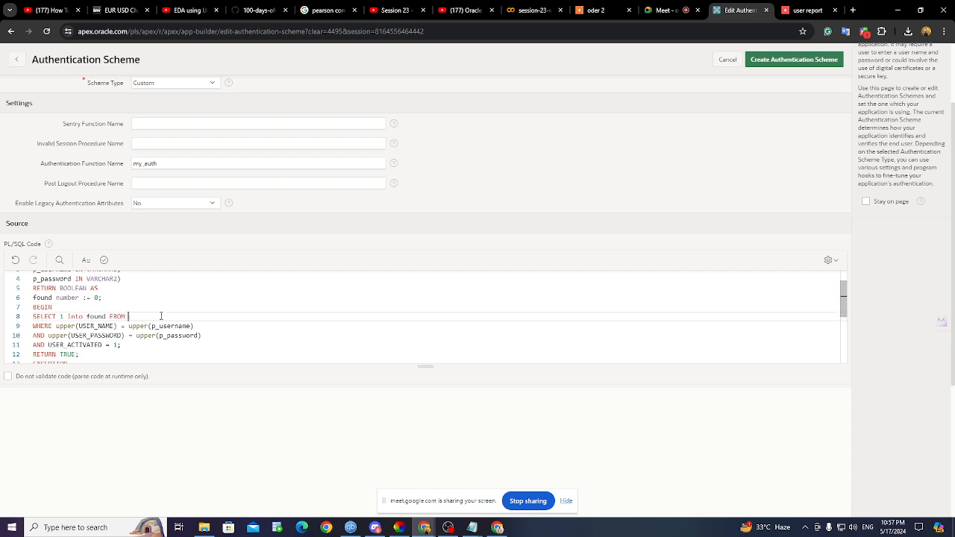
{"action": "type", "text": "users3"}
{"action": "scroll", "coordinate": [107, 356], "scroll_direction": "up", "scroll_amount": 2}
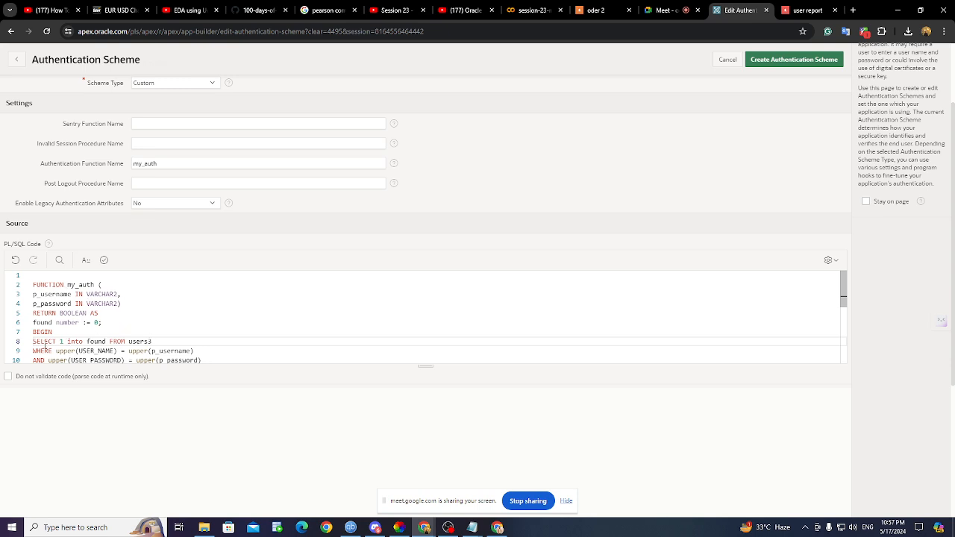
{"action": "scroll", "coordinate": [108, 348], "scroll_direction": "down", "scroll_amount": 1}
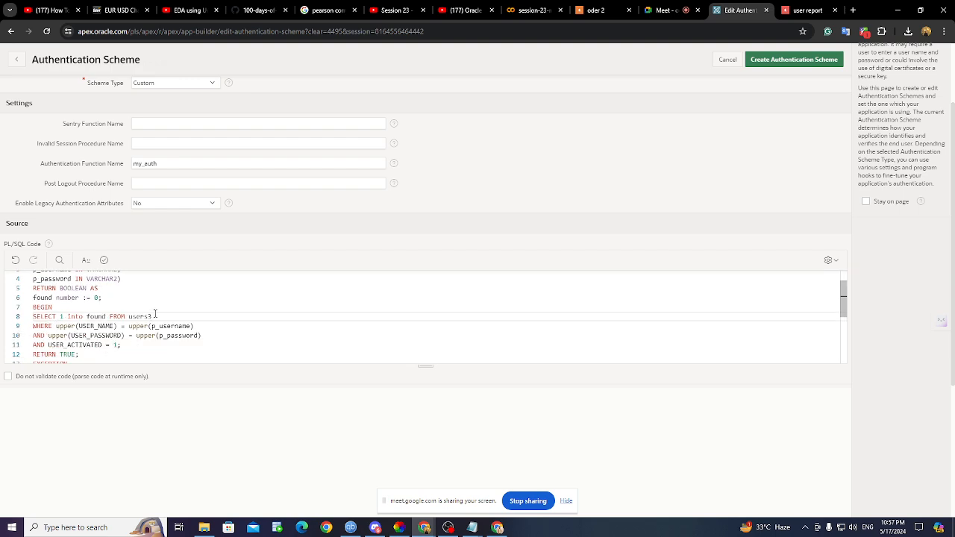
{"action": "scroll", "coordinate": [129, 316], "scroll_direction": "up", "scroll_amount": 2}
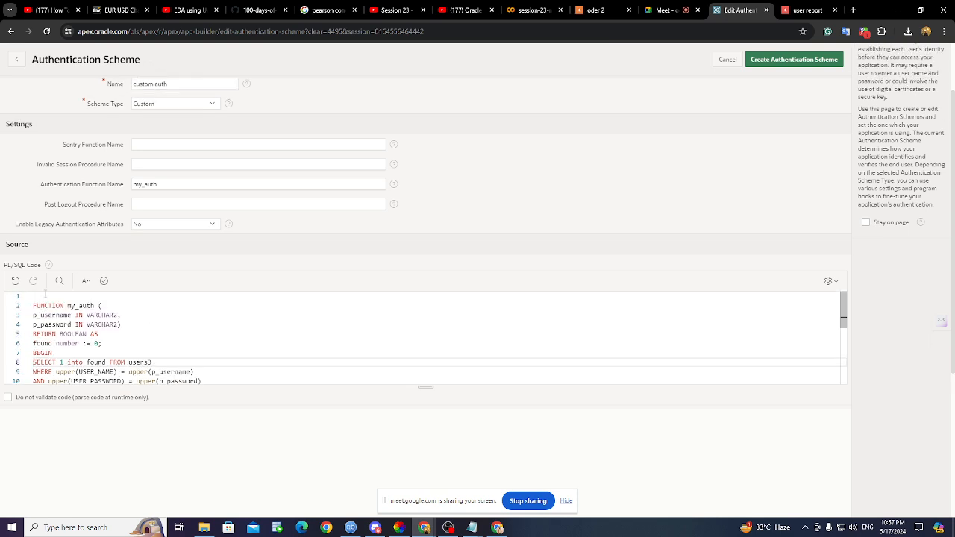
{"action": "scroll", "coordinate": [140, 371], "scroll_direction": "down", "scroll_amount": 1}
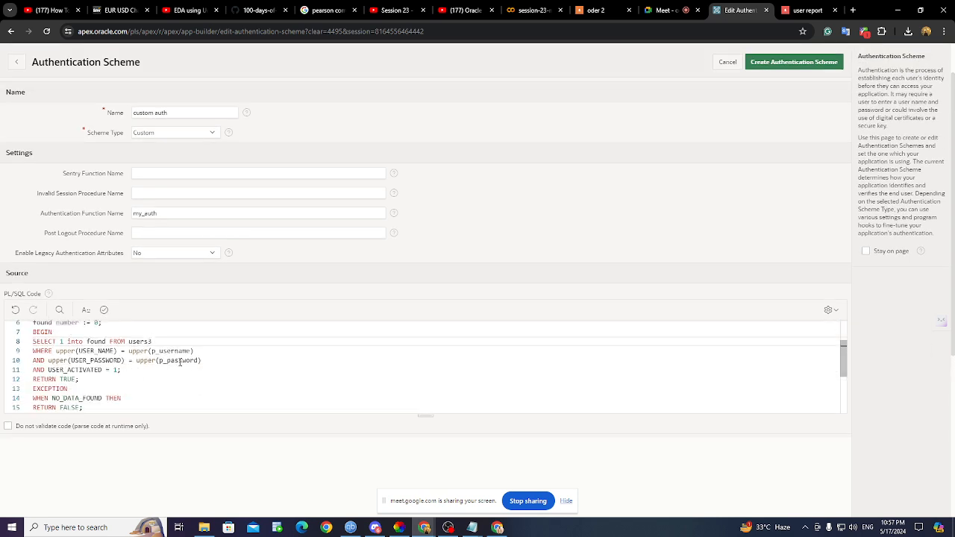
{"action": "left_click_drag", "start_coordinate": [129, 342], "coordinate": [157, 342]}
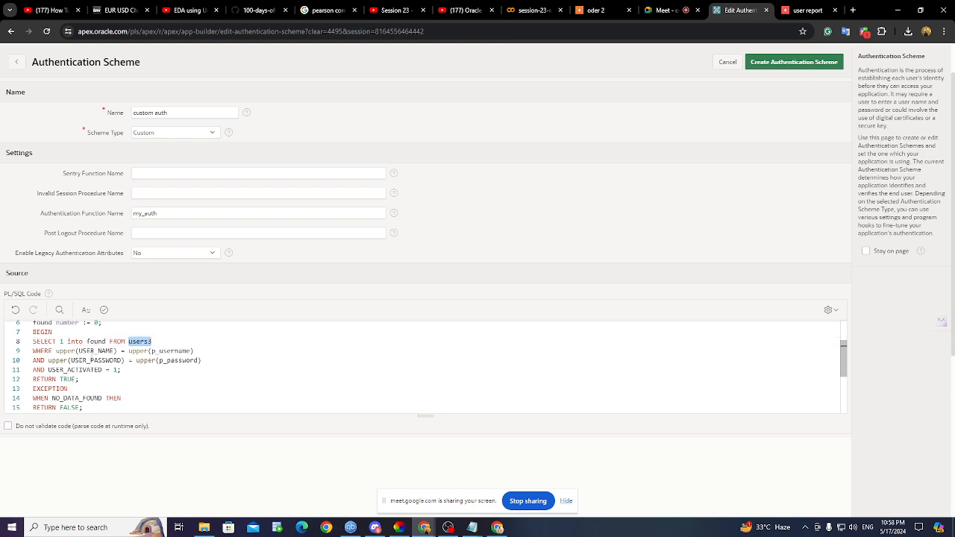
{"action": "double_click", "coordinate": [95, 351]}
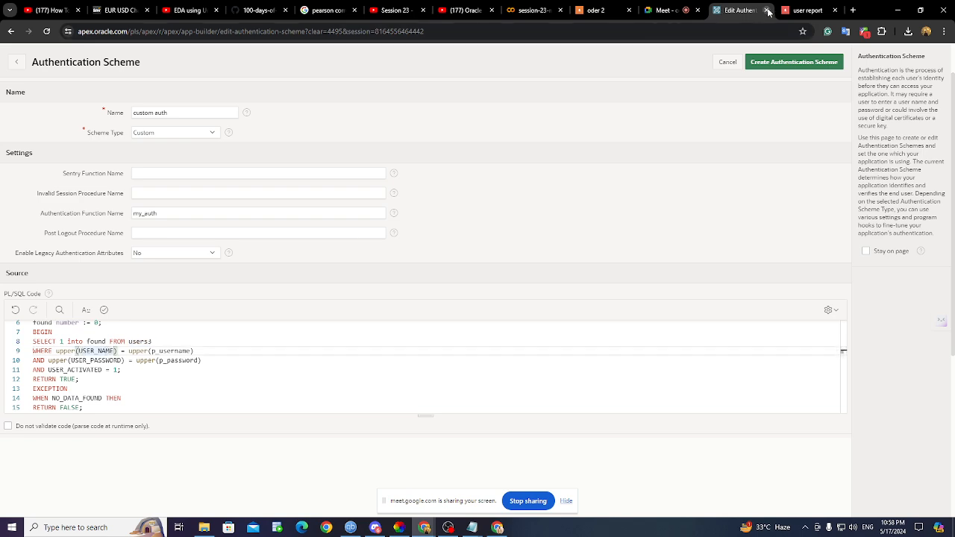
- Look up the users3 column names user_name and user_pass in the data.sql script
{"action": "mouse_move", "coordinate": [473, 528]}
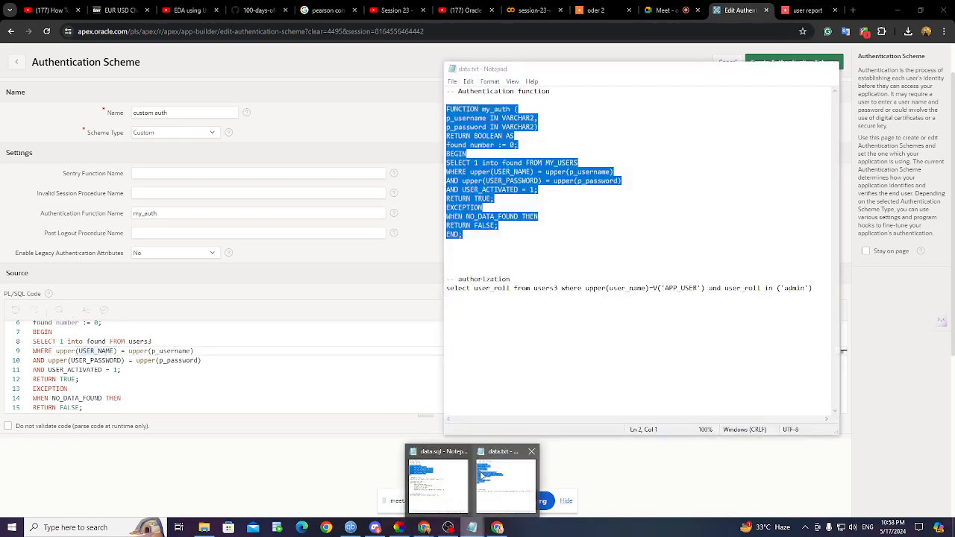
{"action": "left_click", "coordinate": [510, 483]}
{"action": "left_click", "coordinate": [470, 154]}
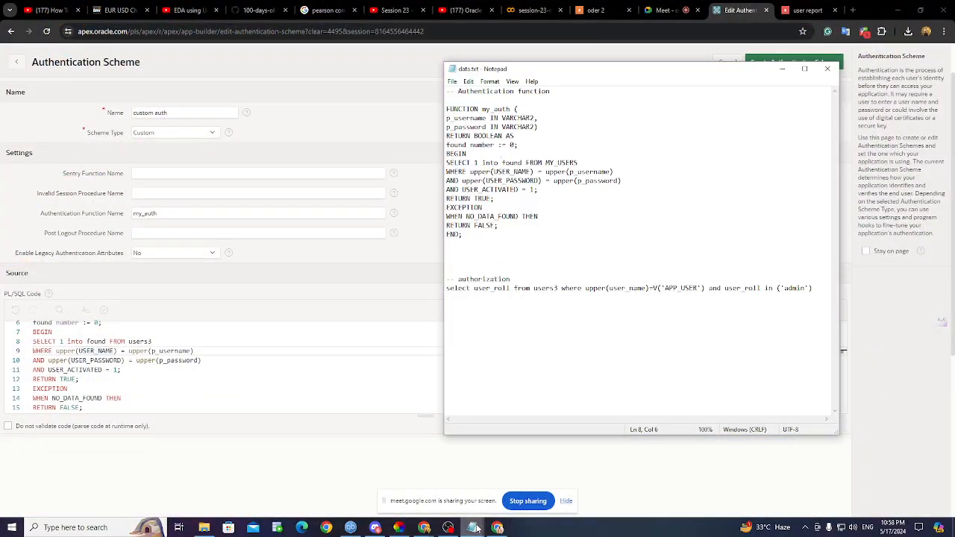
{"action": "mouse_move", "coordinate": [473, 528]}
{"action": "left_click", "coordinate": [445, 487]}
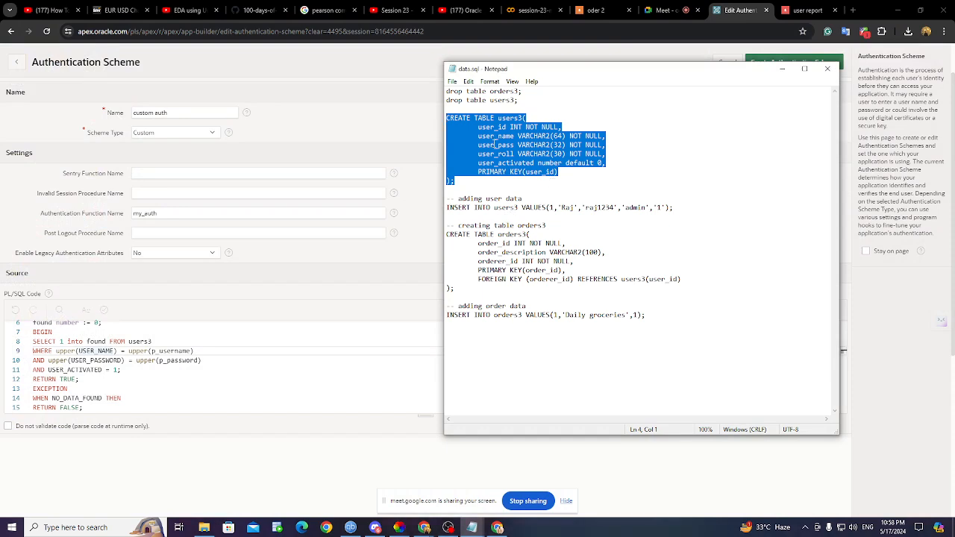
{"action": "left_click", "coordinate": [483, 137]}
{"action": "left_click_drag", "start_coordinate": [478, 137], "coordinate": [515, 137]}
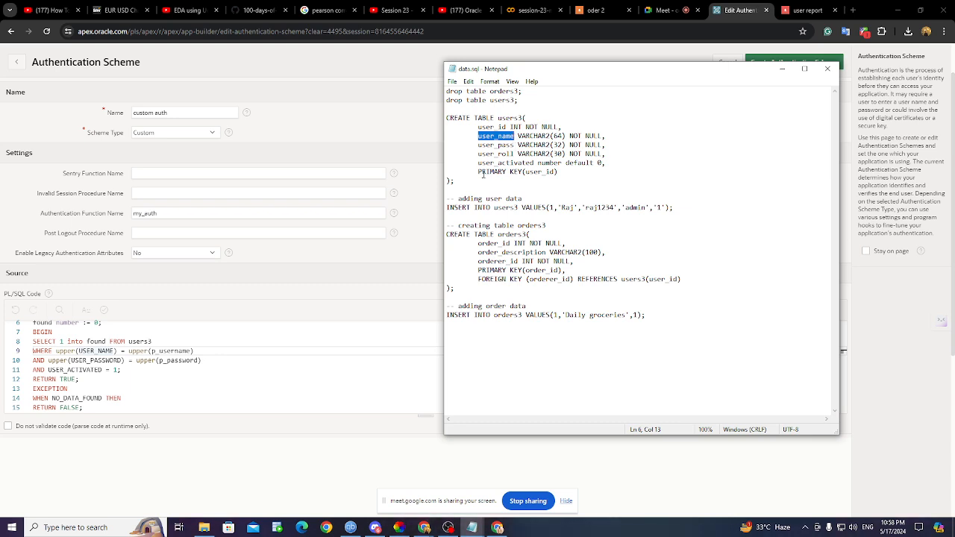
{"action": "left_click_drag", "start_coordinate": [479, 145], "coordinate": [515, 144]}
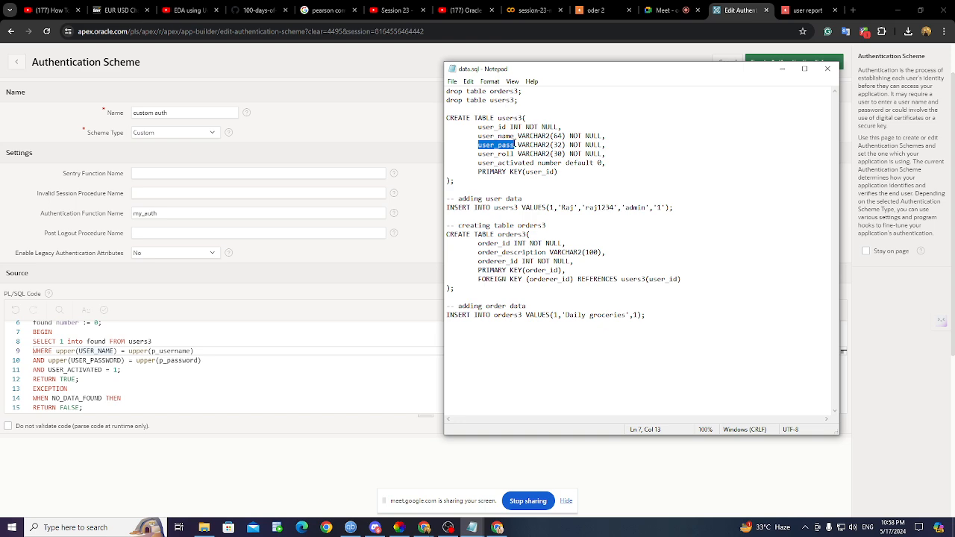
{"action": "left_click", "coordinate": [94, 377]}
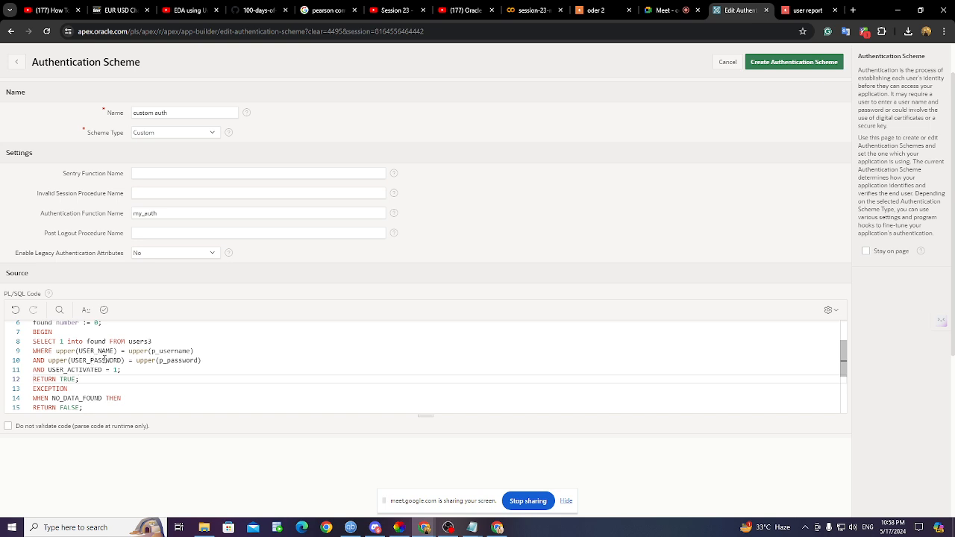
- Replace USER_PASSWORD and USER_NAME in the code with user_pass and user_name
{"action": "left_click_drag", "start_coordinate": [71, 360], "coordinate": [123, 360]}
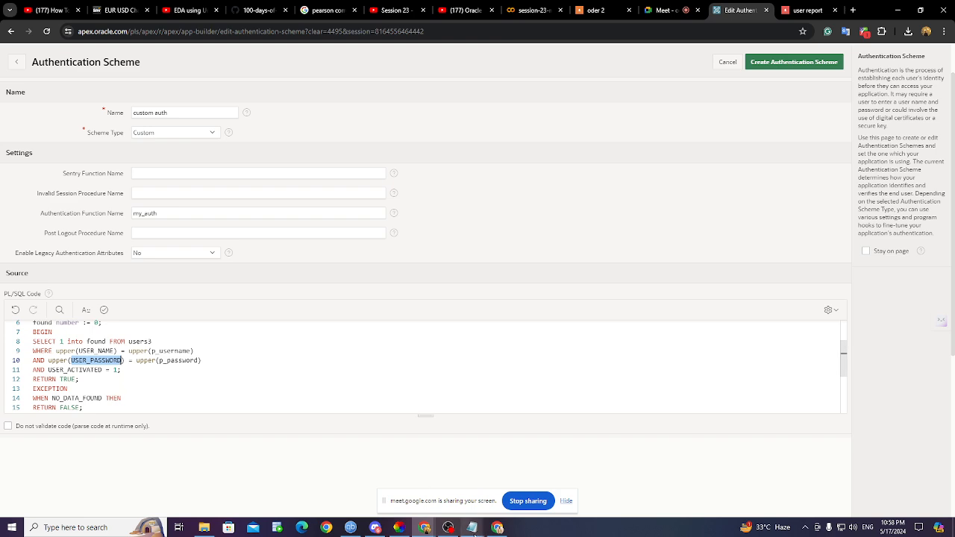
{"action": "mouse_move", "coordinate": [472, 528]}
{"action": "left_click", "coordinate": [442, 494]}
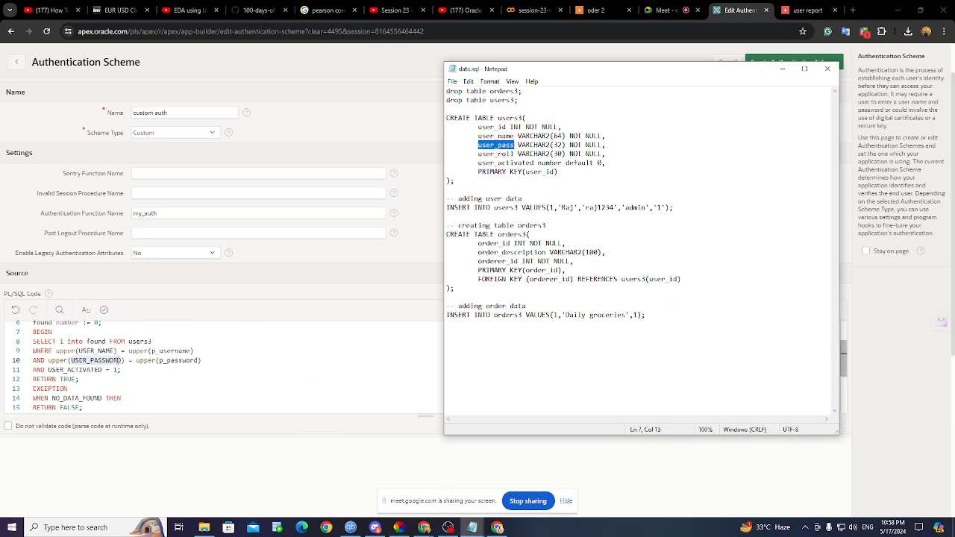
{"action": "double_click", "coordinate": [121, 361]}
{"action": "key", "text": "BackSpace"}
{"action": "key", "text": "BackSpace"}
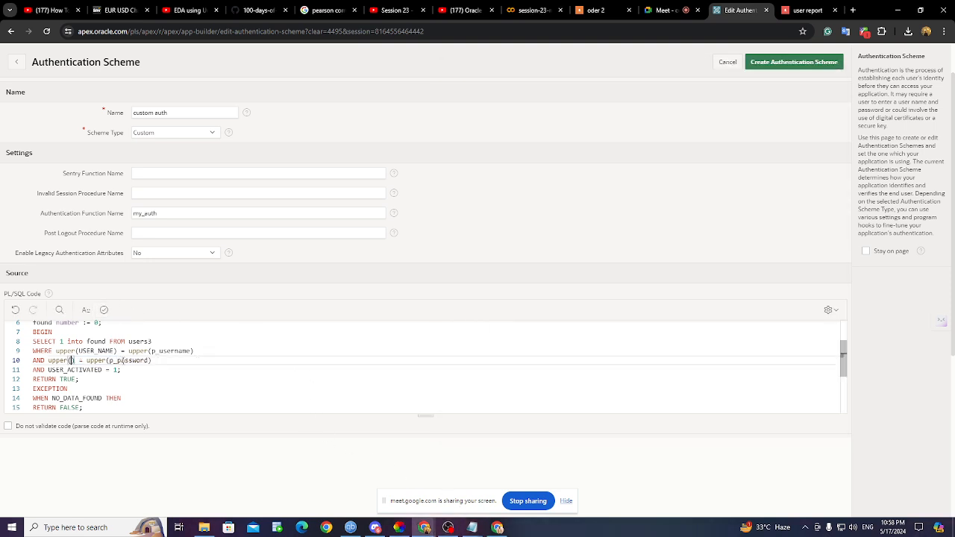
{"action": "key", "text": "ctrl+z"}
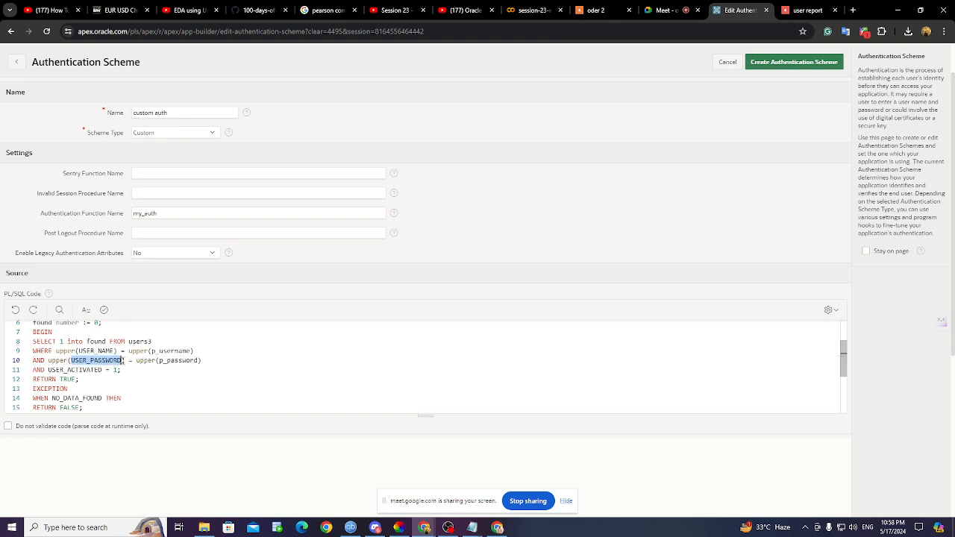
{"action": "key", "text": "BackSpace"}
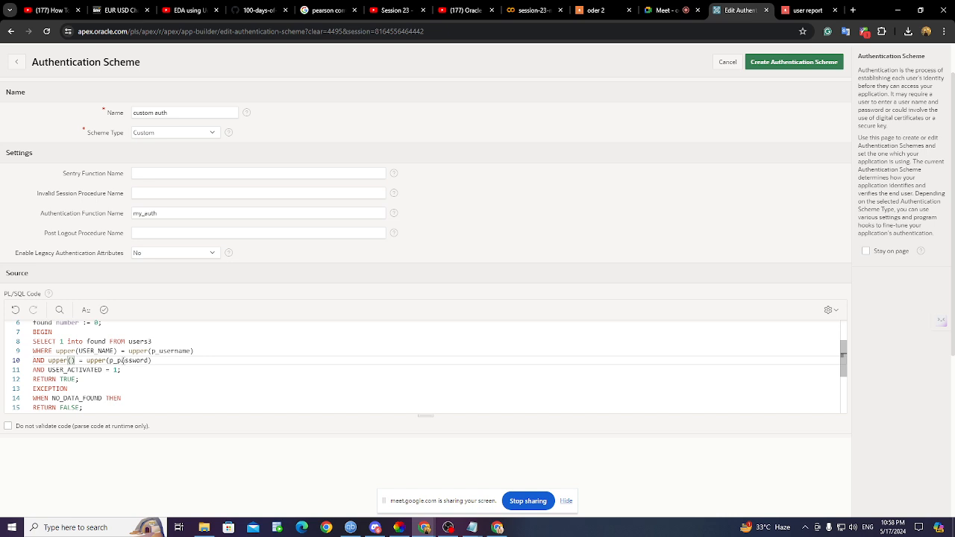
{"action": "type", "text": "user_pass"}
{"action": "key", "text": "Up"}
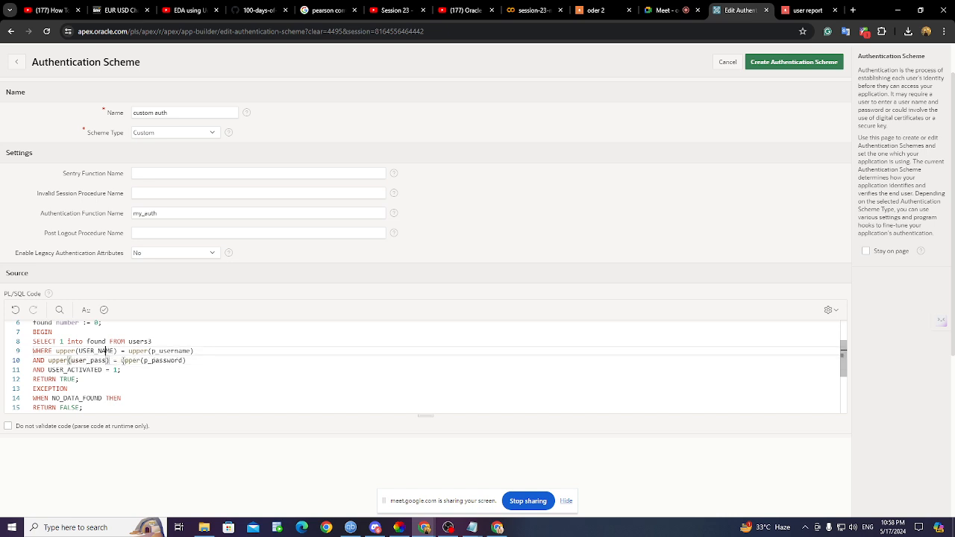
{"action": "key", "text": "BackSpace"}
{"action": "key", "text": "BackSpace"}
{"action": "key", "text": "BackSpace"}
{"action": "key", "text": "BackSpace"}
{"action": "key", "text": "BackSpace"}
{"action": "key", "text": "BackSpace"}
{"action": "key", "text": "BackSpace"}
{"action": "key", "text": "BackSpace"}
{"action": "key", "text": "BackSpace"}
{"action": "type", "text": "user_name"}
- Cross-check the notes against the USER_ACTIVATED = 1 condition in the code
{"action": "mouse_move", "coordinate": [472, 528]}
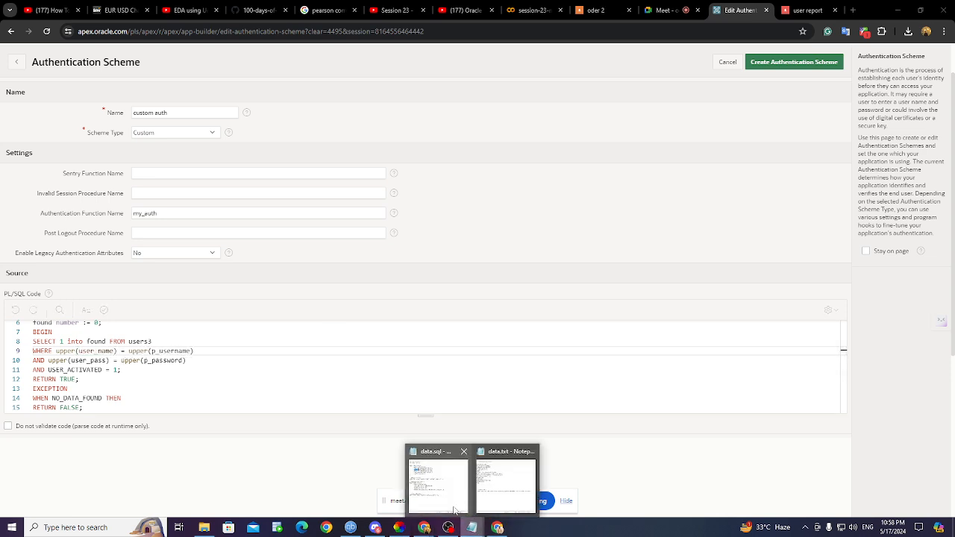
{"action": "left_click", "coordinate": [452, 500]}
{"action": "left_click", "coordinate": [501, 136]}
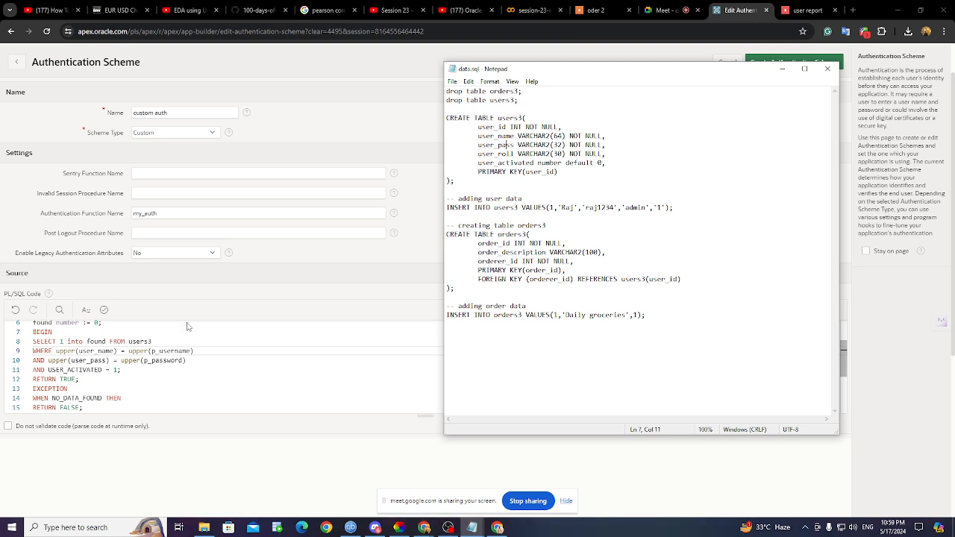
{"action": "left_click", "coordinate": [781, 68]}
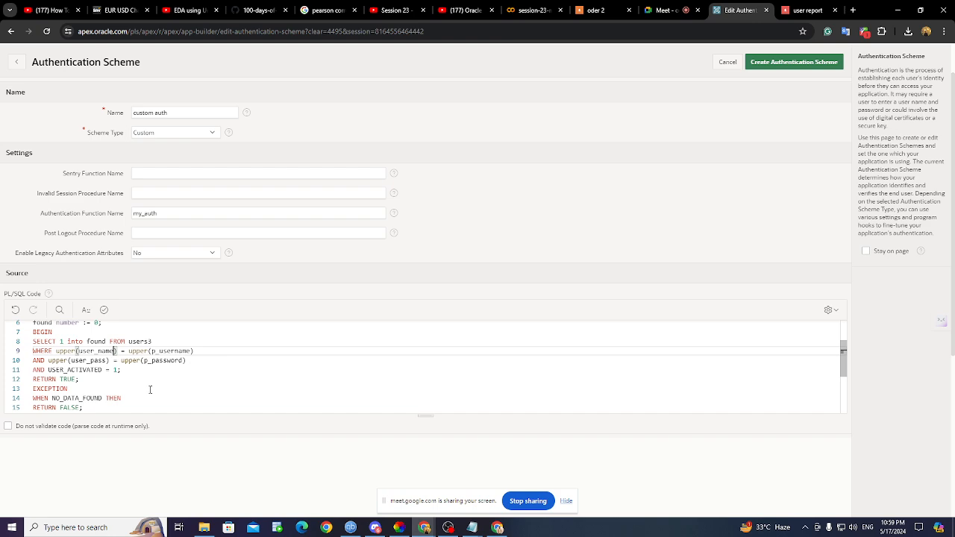
{"action": "scroll", "coordinate": [53, 337], "scroll_direction": "up", "scroll_amount": 2}
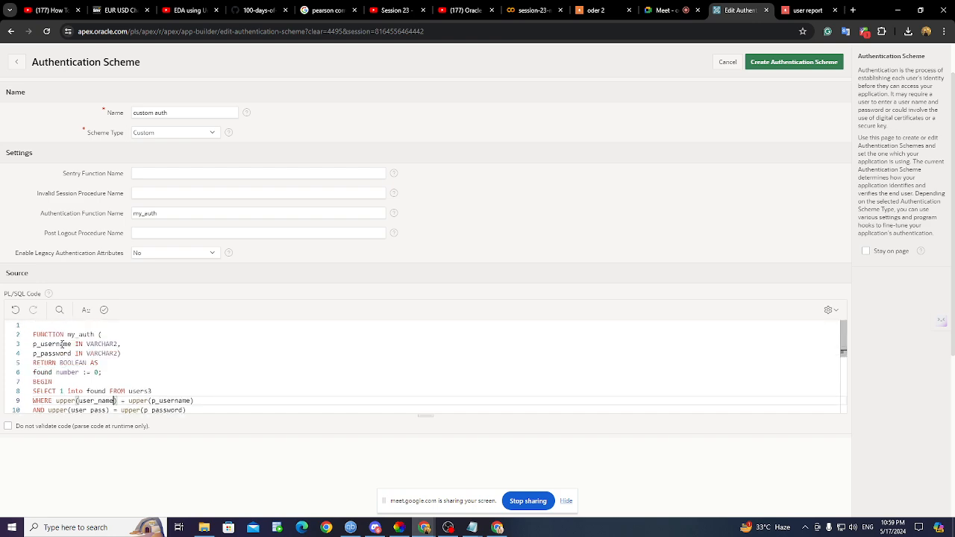
{"action": "scroll", "coordinate": [207, 379], "scroll_direction": "down", "scroll_amount": 2}
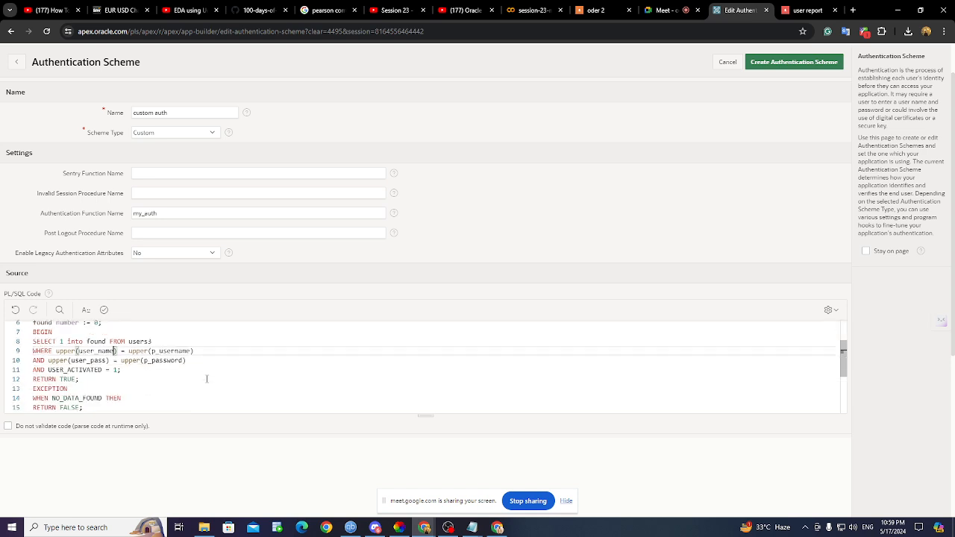
{"action": "scroll", "coordinate": [207, 379], "scroll_direction": "down", "scroll_amount": 1}
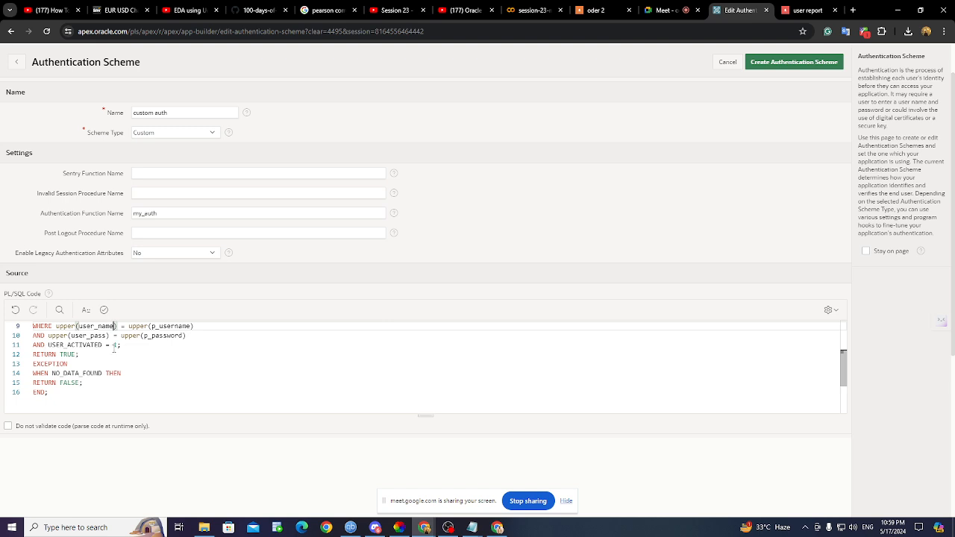
{"action": "left_click", "coordinate": [118, 346]}
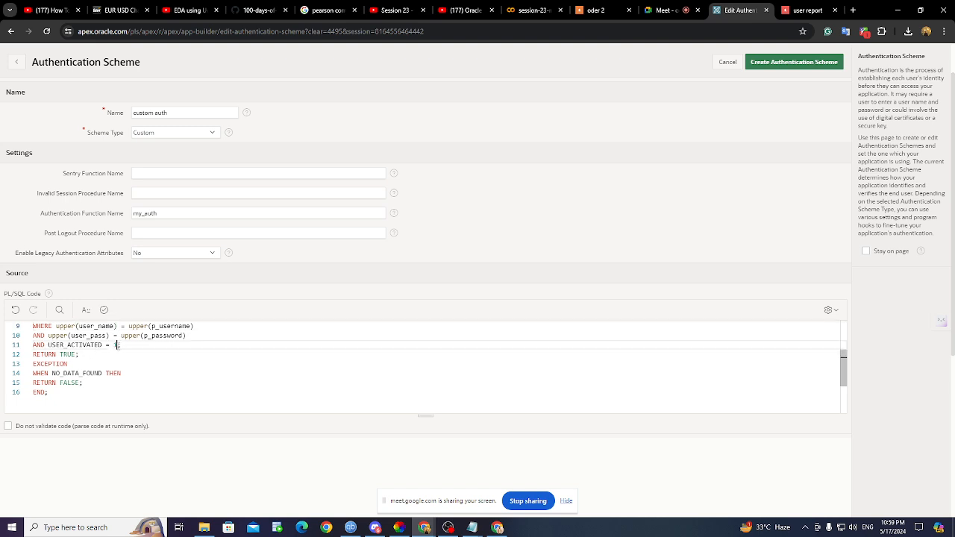
{"action": "left_click", "coordinate": [476, 525]}
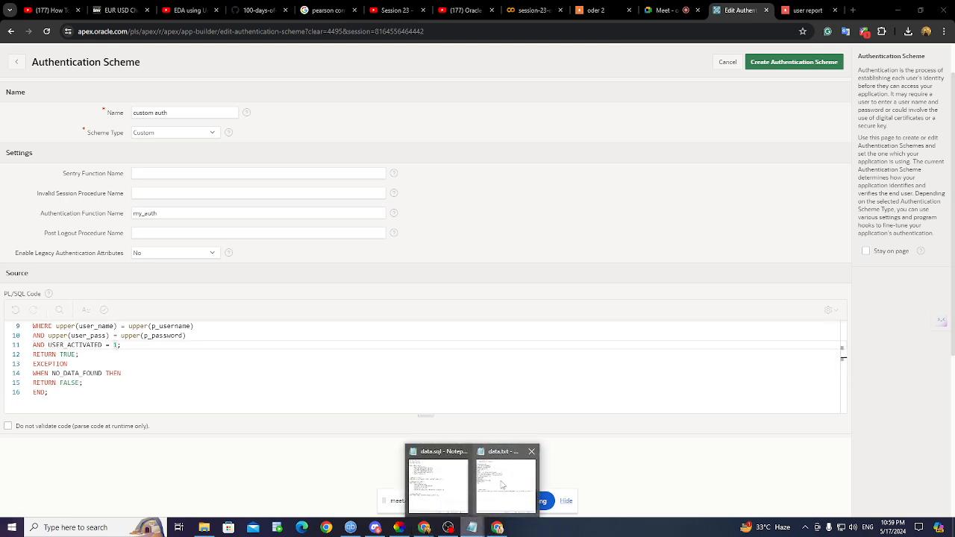
{"action": "left_click", "coordinate": [507, 485]}
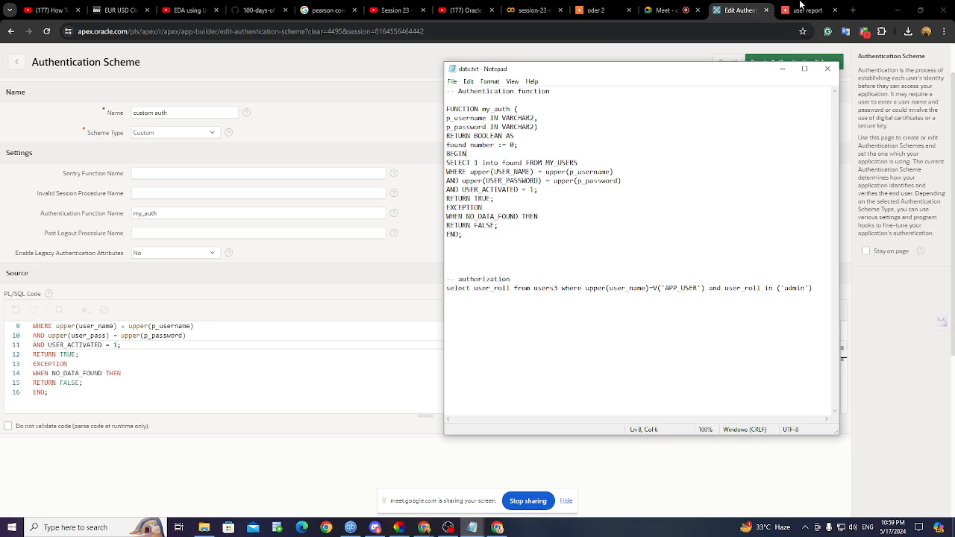
{"action": "left_click", "coordinate": [782, 68]}
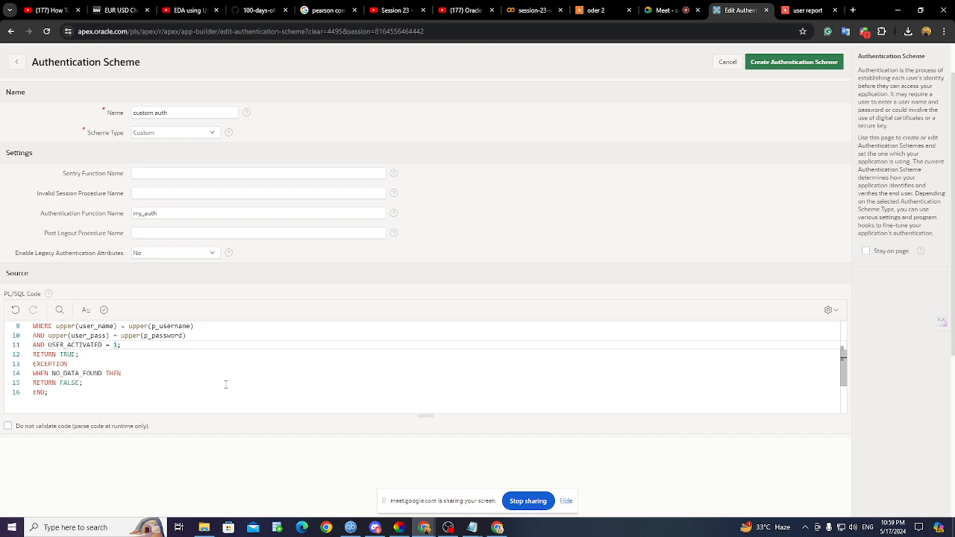
- Review the users3 table, user_name and user_pass references in the final code
{"action": "scroll", "coordinate": [112, 397], "scroll_direction": "up", "scroll_amount": 2}
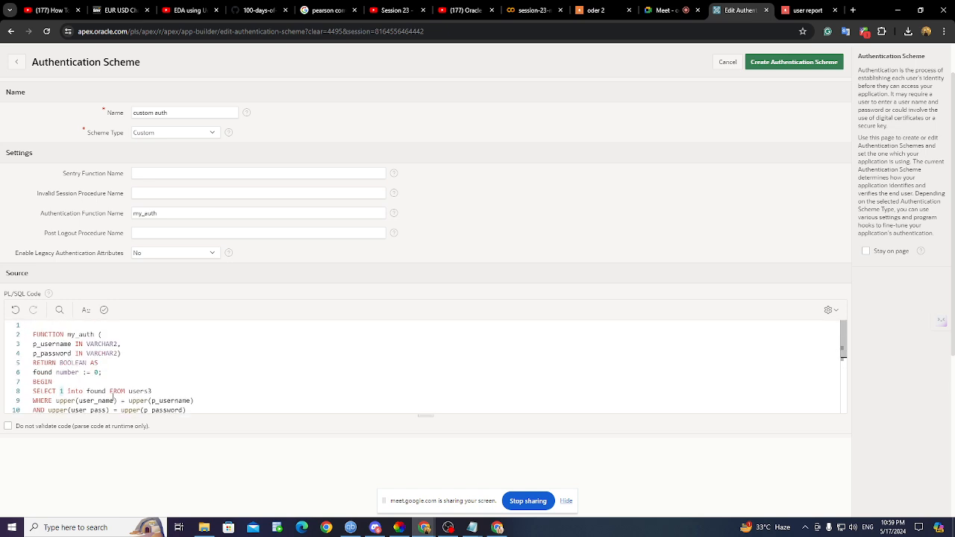
{"action": "left_click_drag", "start_coordinate": [127, 391], "coordinate": [155, 392]}
{"action": "scroll", "coordinate": [153, 390], "scroll_direction": "down", "scroll_amount": 2}
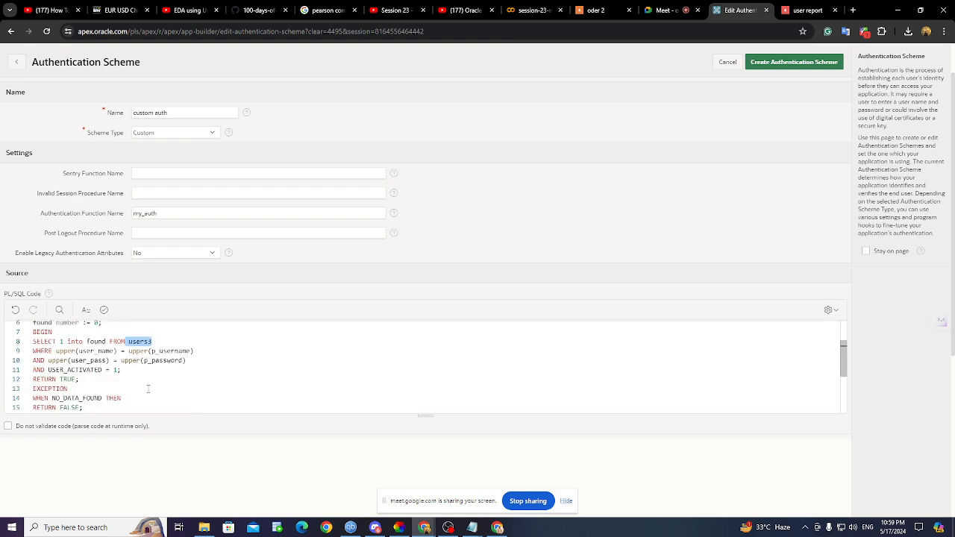
{"action": "left_click_drag", "start_coordinate": [78, 351], "coordinate": [115, 351]}
{"action": "left_click_drag", "start_coordinate": [71, 360], "coordinate": [107, 361]}
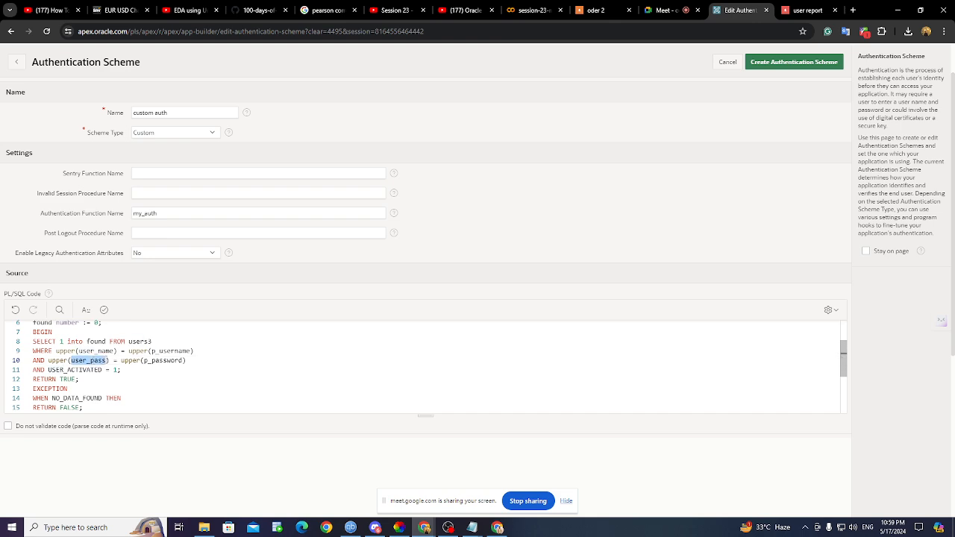
{"action": "scroll", "coordinate": [107, 360], "scroll_direction": "down", "scroll_amount": 2}
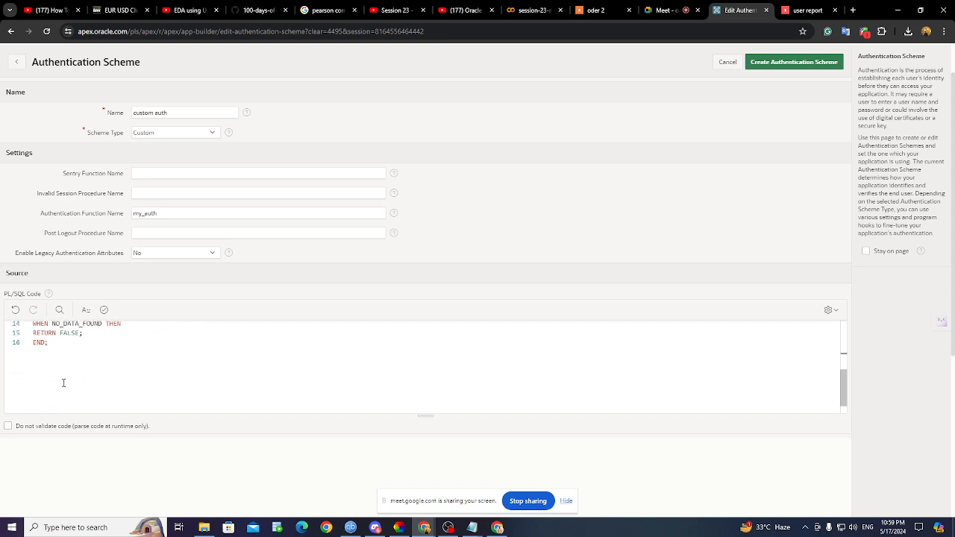
{"action": "scroll", "coordinate": [682, 395], "scroll_direction": "up", "scroll_amount": 4}
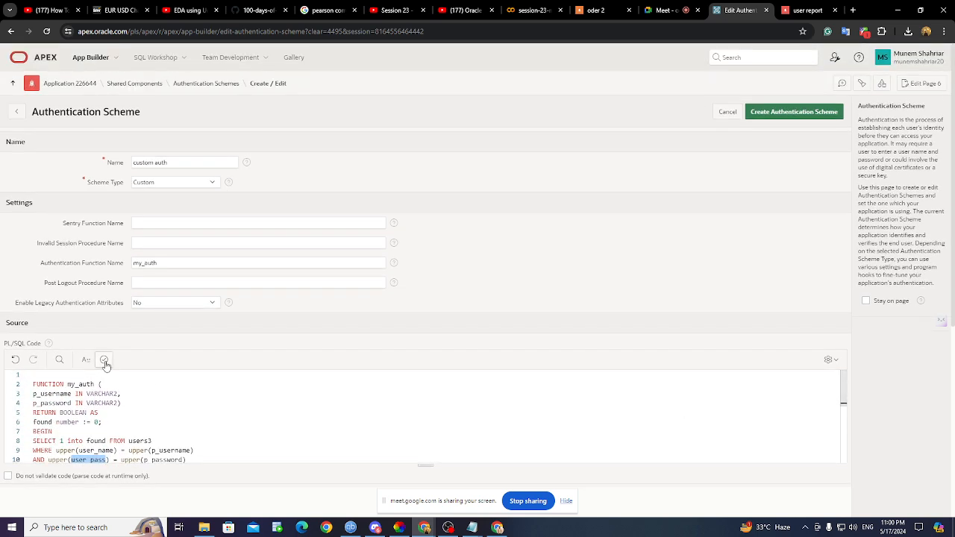
- Validate and create the custom auth scheme, then make it the current authentication scheme
{"action": "left_click", "coordinate": [104, 360]}
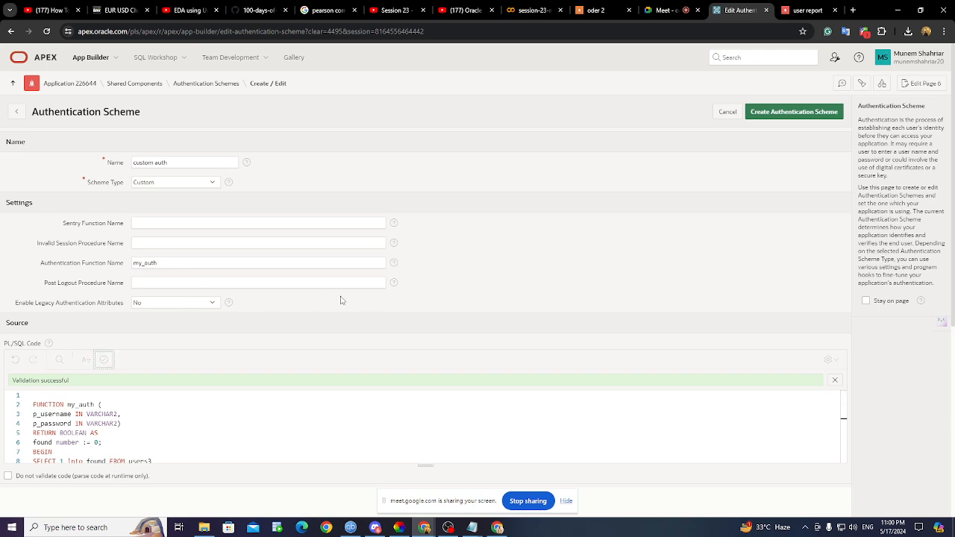
{"action": "left_click", "coordinate": [793, 113]}
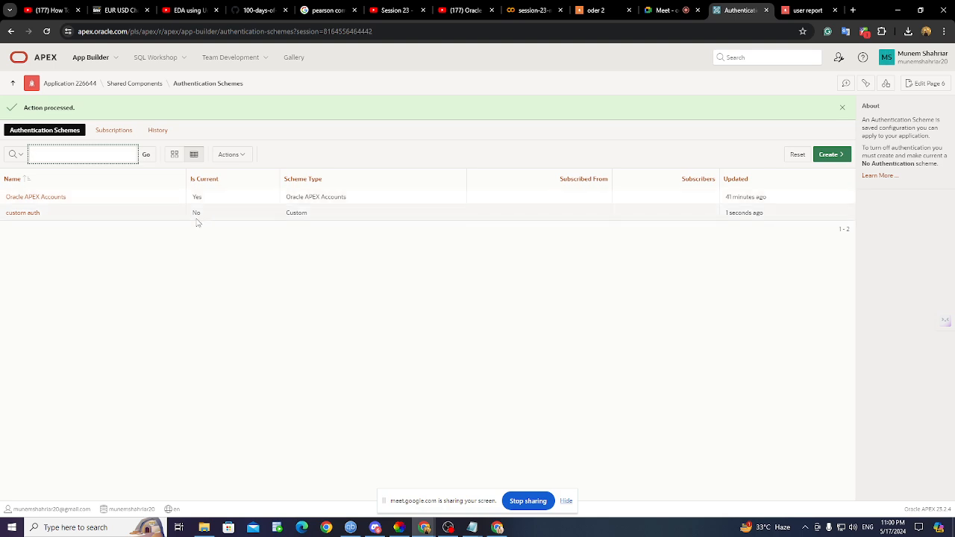
{"action": "left_click", "coordinate": [20, 214]}
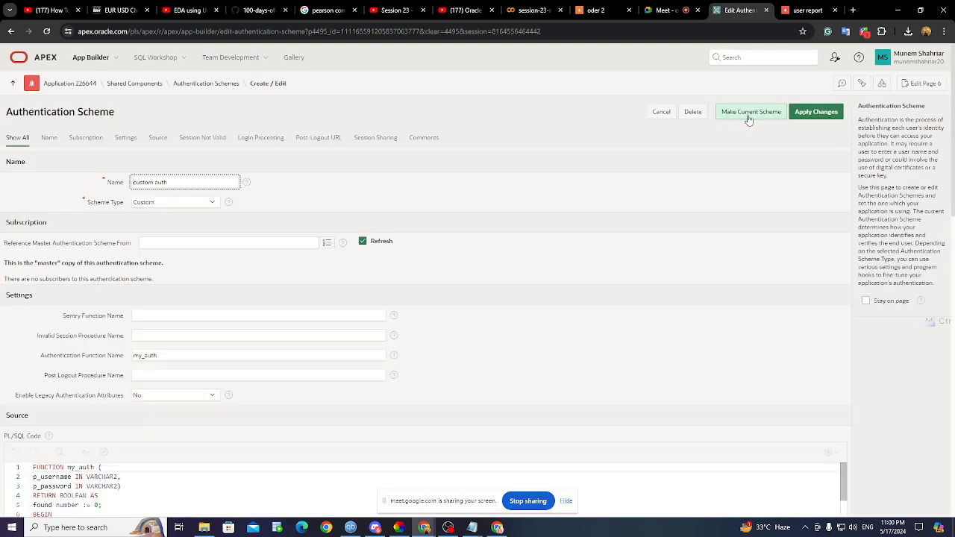
{"action": "left_click", "coordinate": [749, 118]}
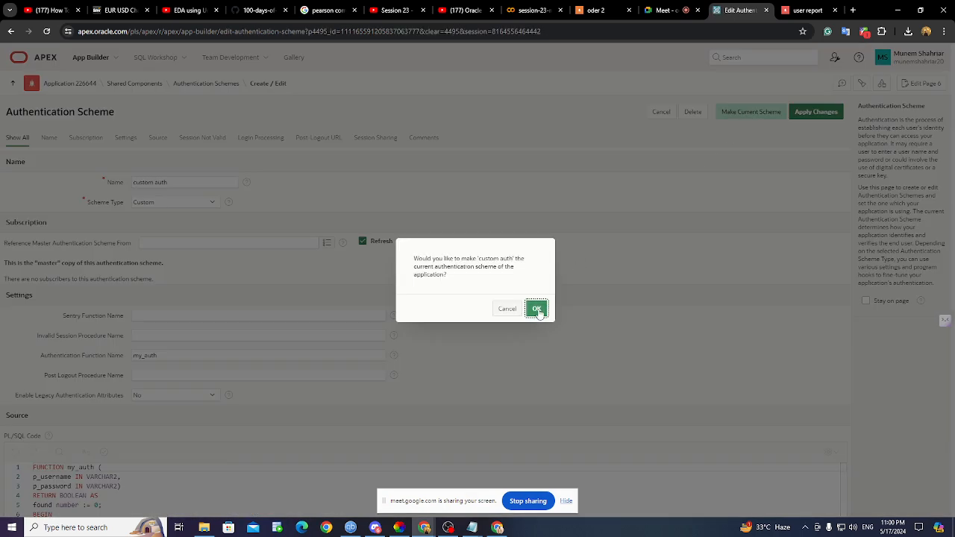
{"action": "left_click", "coordinate": [536, 309]}
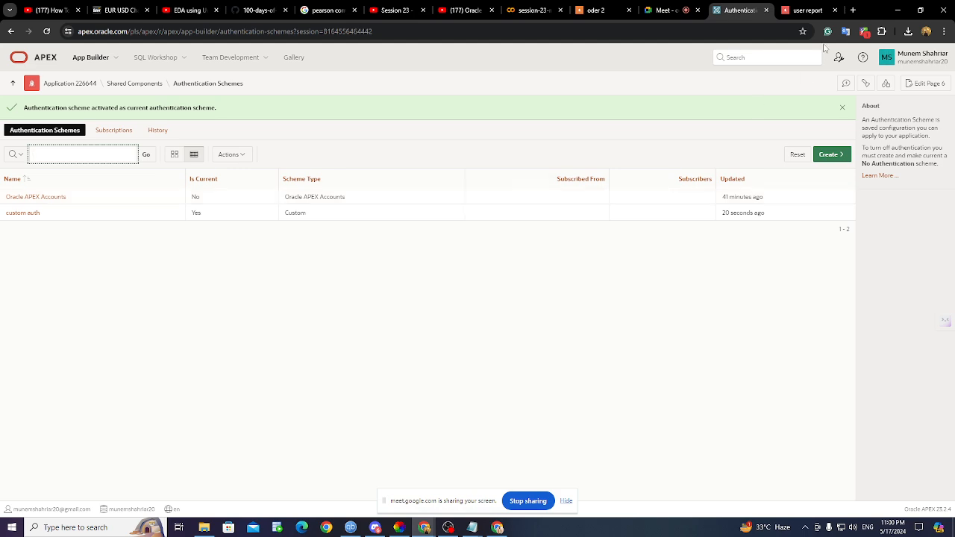
{"action": "left_click", "coordinate": [806, 9]}
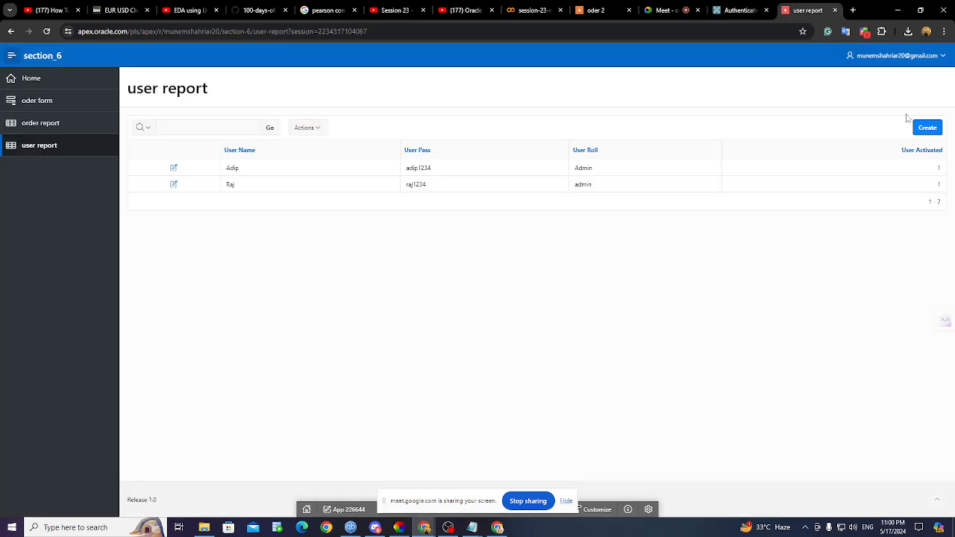
- Sign out of section_6 and look up the users3 user's password in data.sql
{"action": "left_click", "coordinate": [920, 58]}
{"action": "left_click", "coordinate": [896, 83]}
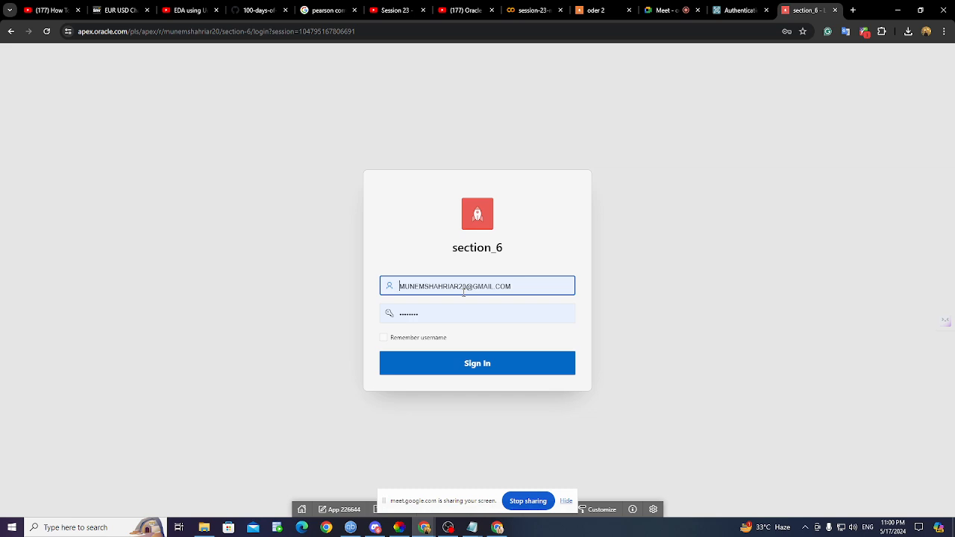
{"action": "left_click", "coordinate": [468, 365]}
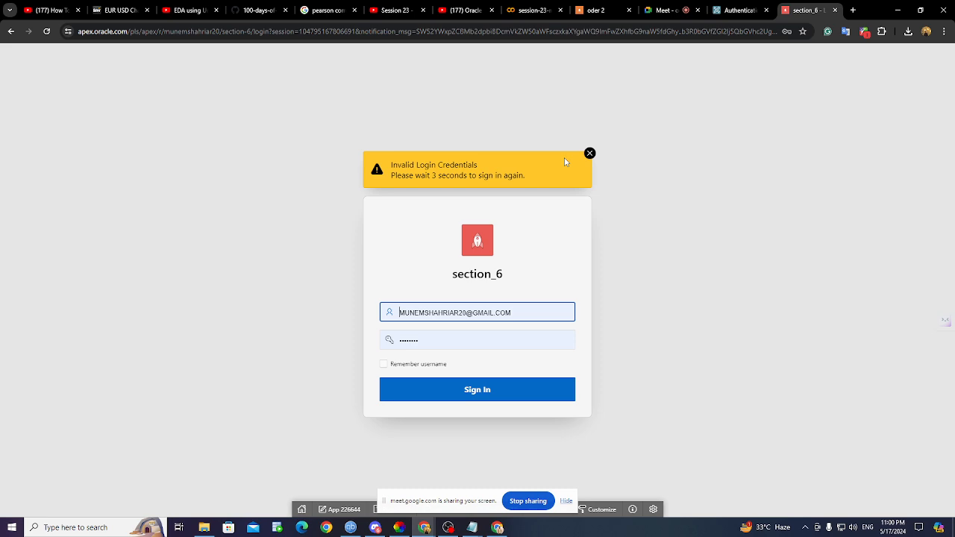
{"action": "mouse_move", "coordinate": [472, 529]}
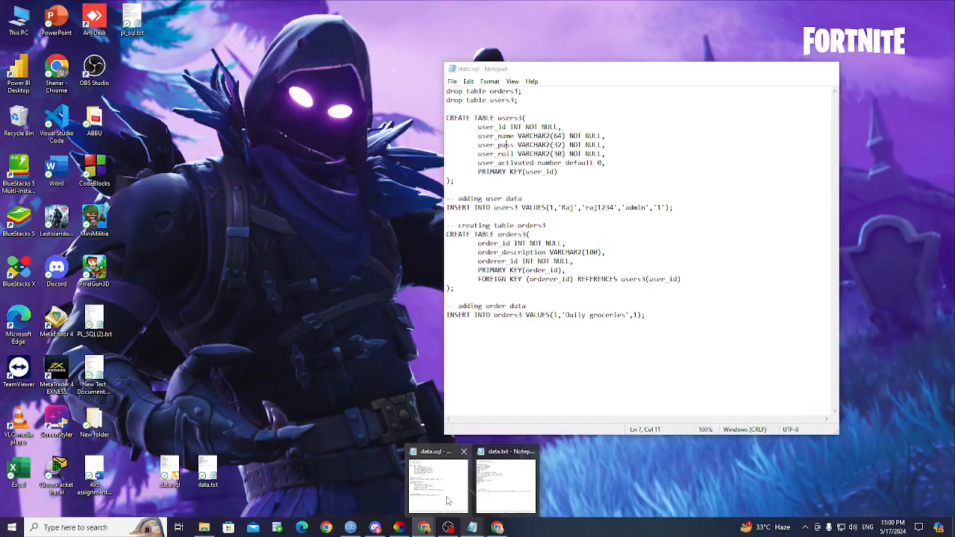
{"action": "left_click", "coordinate": [438, 484]}
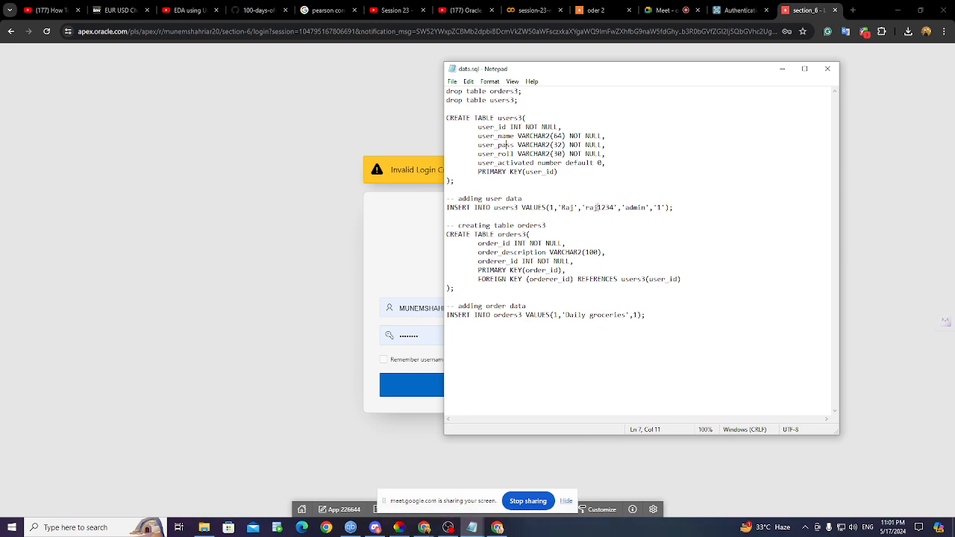
{"action": "left_click_drag", "start_coordinate": [586, 209], "coordinate": [614, 210]}
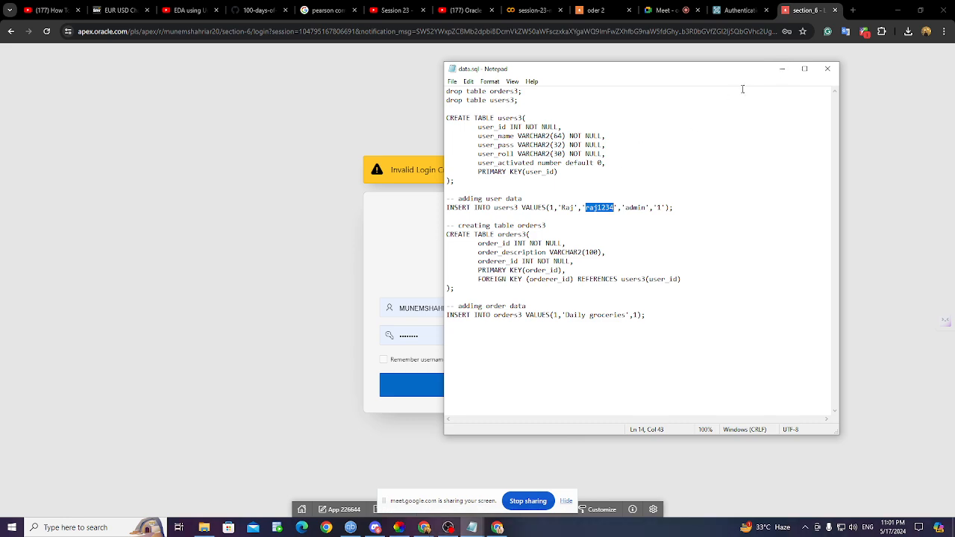
{"action": "left_click", "coordinate": [782, 68]}
- Sign in with the users3 user's username and password, getting Invalid Login Credentials
{"action": "left_click_drag", "start_coordinate": [526, 309], "coordinate": [294, 311]}
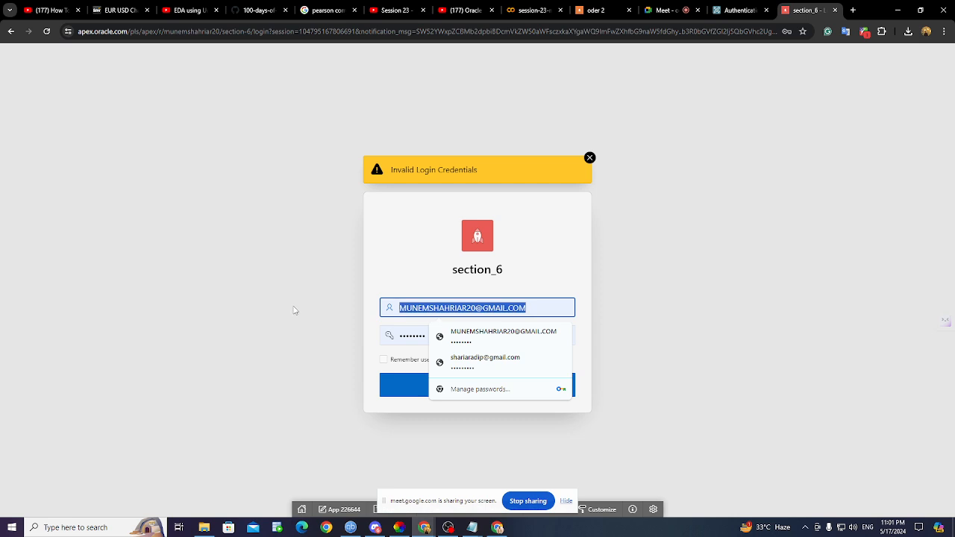
{"action": "key", "text": "BackSpace"}
{"action": "type", "text": "raj"}
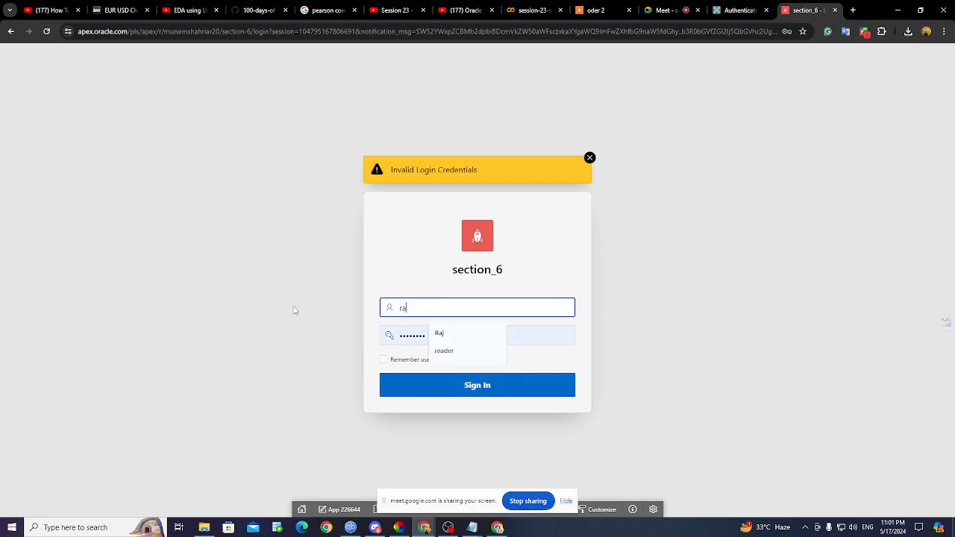
{"action": "left_click", "coordinate": [537, 340]}
{"action": "key", "text": "BackSpace"}
{"action": "key", "text": "BackSpace"}
{"action": "key", "text": "BackSpace"}
{"action": "key", "text": "BackSpace"}
{"action": "key", "text": "BackSpace"}
{"action": "key", "text": "BackSpace"}
{"action": "key", "text": "BackSpace"}
{"action": "key", "text": "BackSpace"}
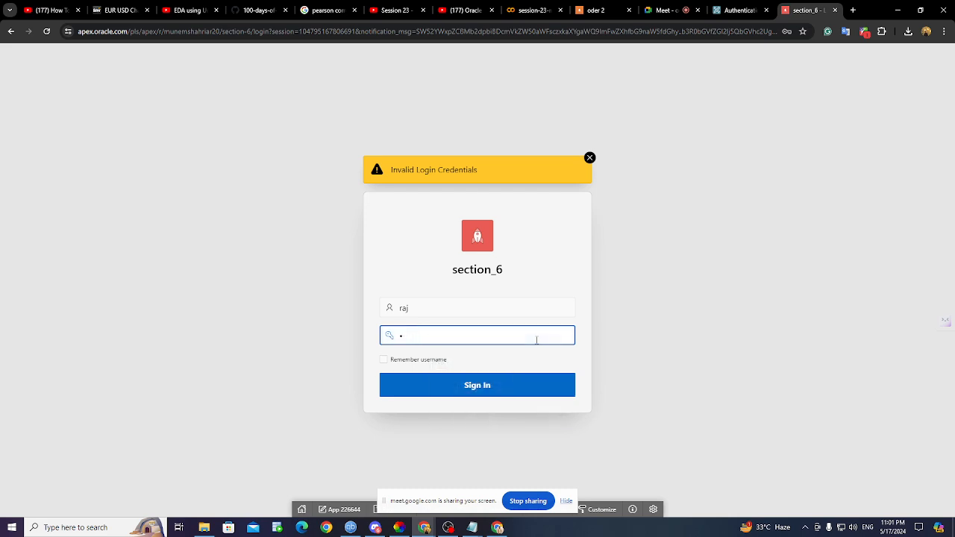
{"action": "type", "text": "•••••••"}
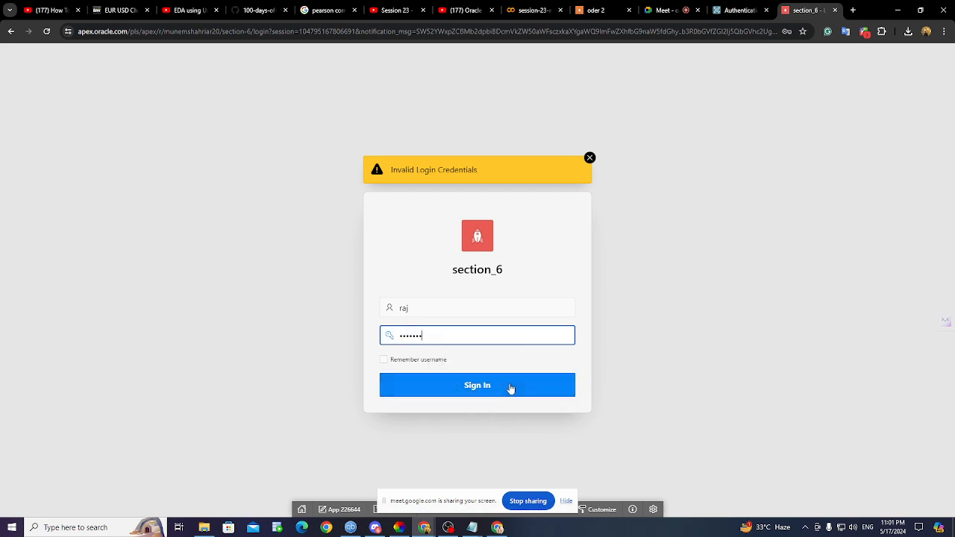
{"action": "left_click", "coordinate": [512, 389]}
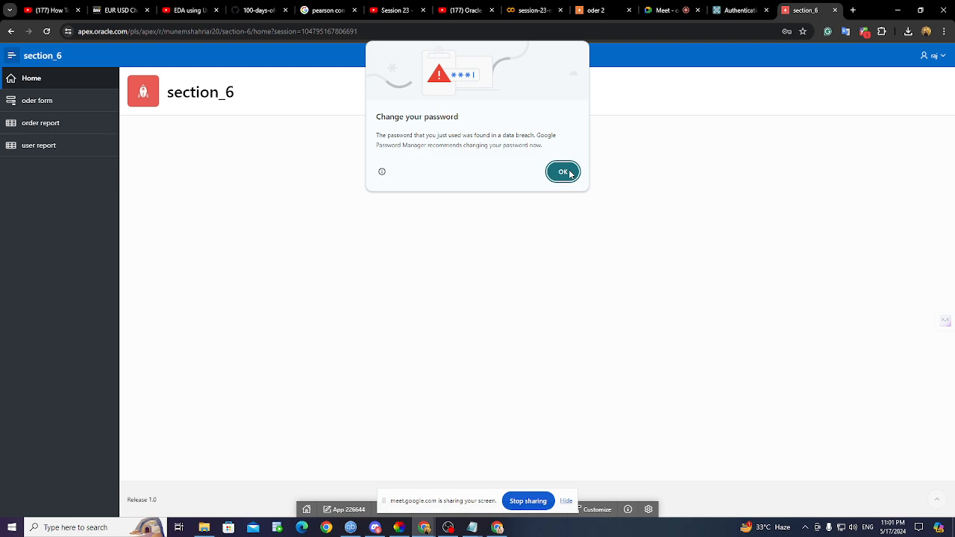
- Dismiss Chrome's password prompts and open the user report page
{"action": "left_click", "coordinate": [564, 172]}
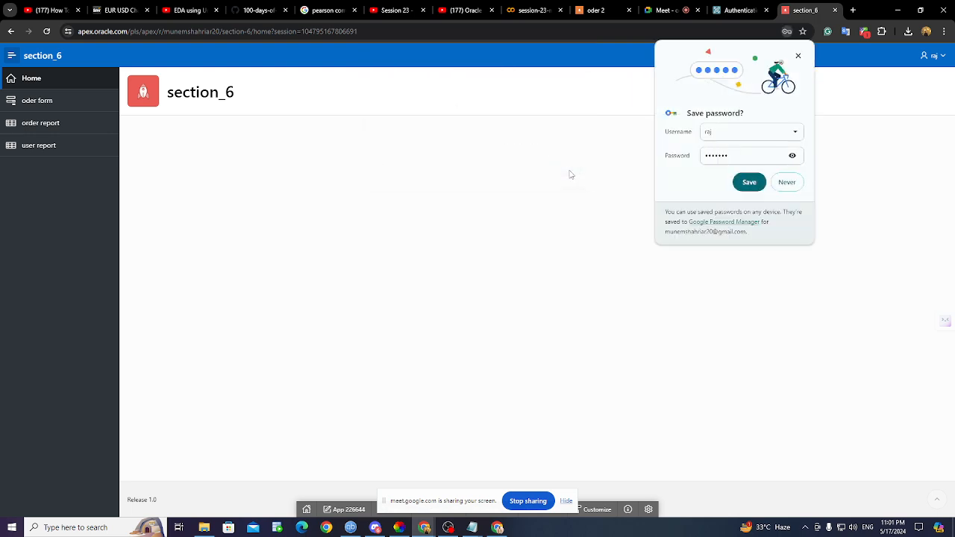
{"action": "left_click", "coordinate": [793, 186]}
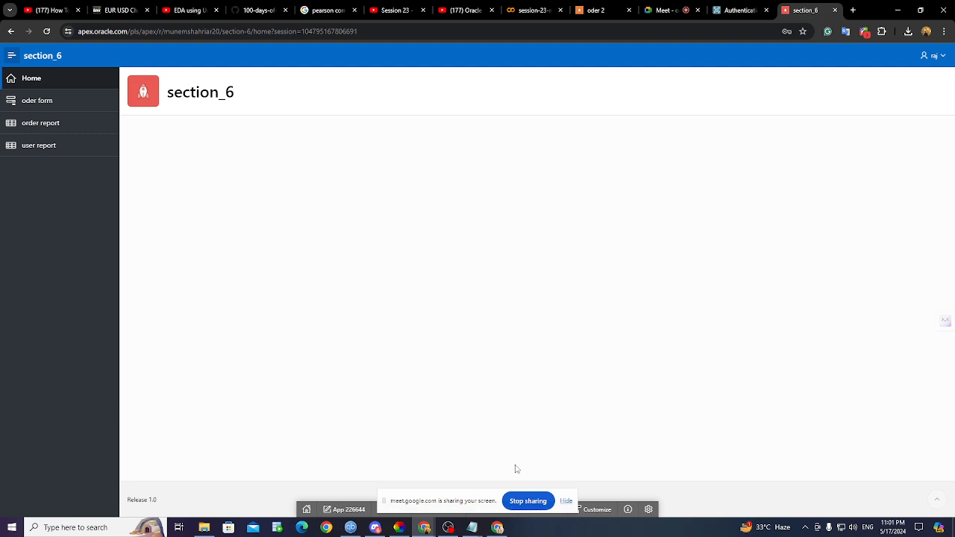
{"action": "mouse_move", "coordinate": [473, 527]}
{"action": "left_click", "coordinate": [934, 59]}
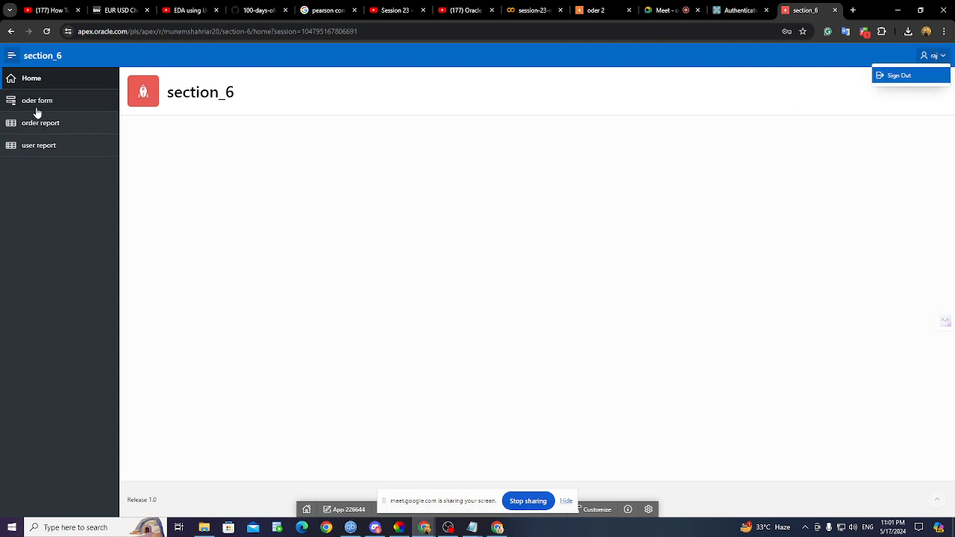
{"action": "left_click", "coordinate": [31, 152]}
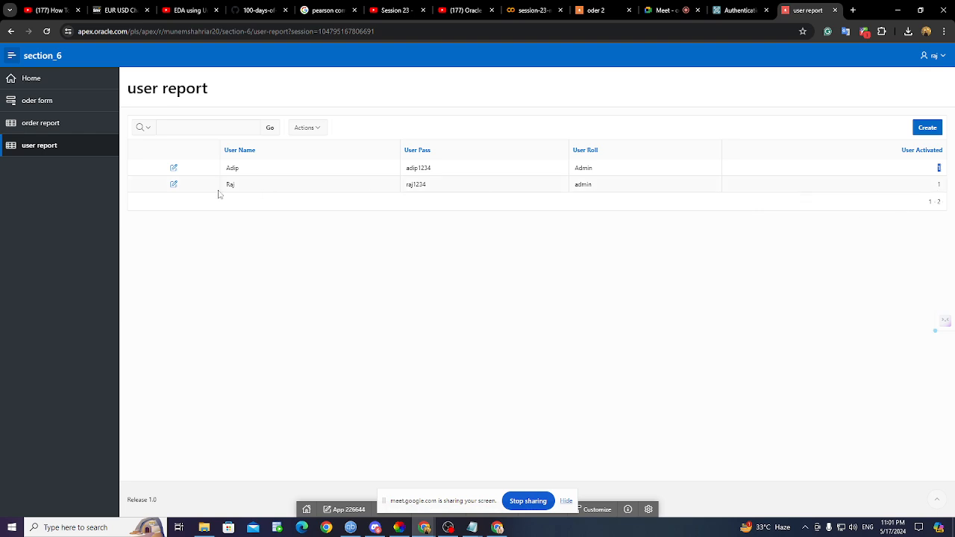
- Set the second user's User Activated value to 0 and apply the change
{"action": "left_click", "coordinate": [173, 168]}
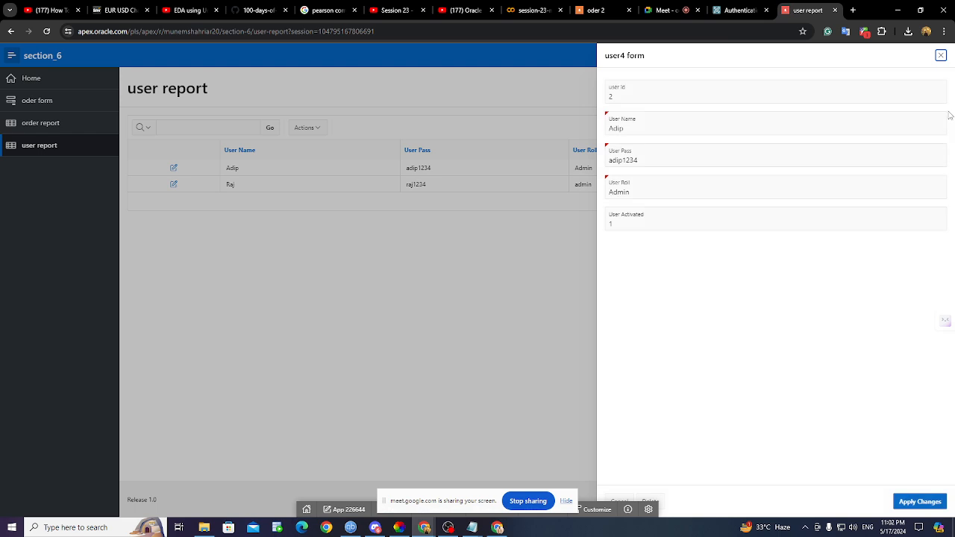
{"action": "left_click", "coordinate": [942, 55]}
{"action": "left_click", "coordinate": [173, 185]}
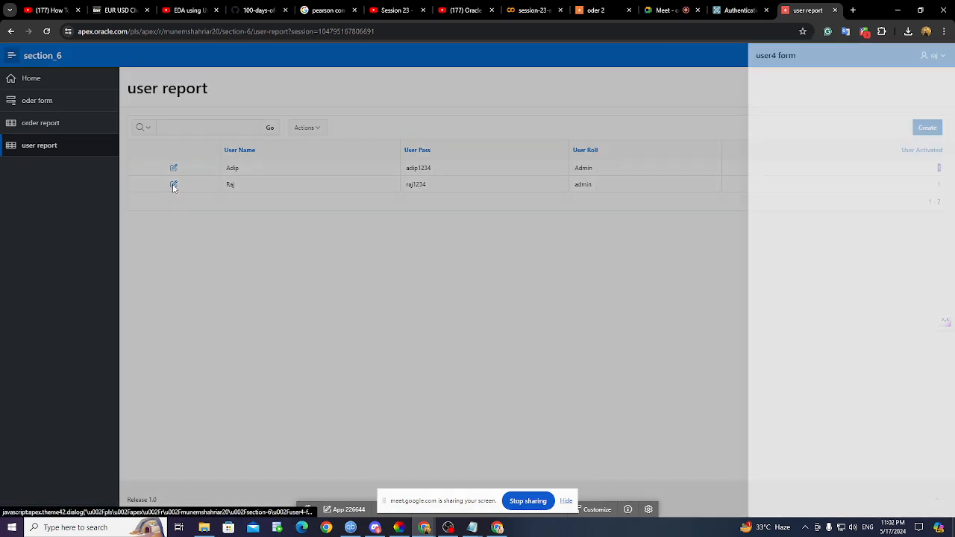
{"action": "left_click", "coordinate": [624, 222]}
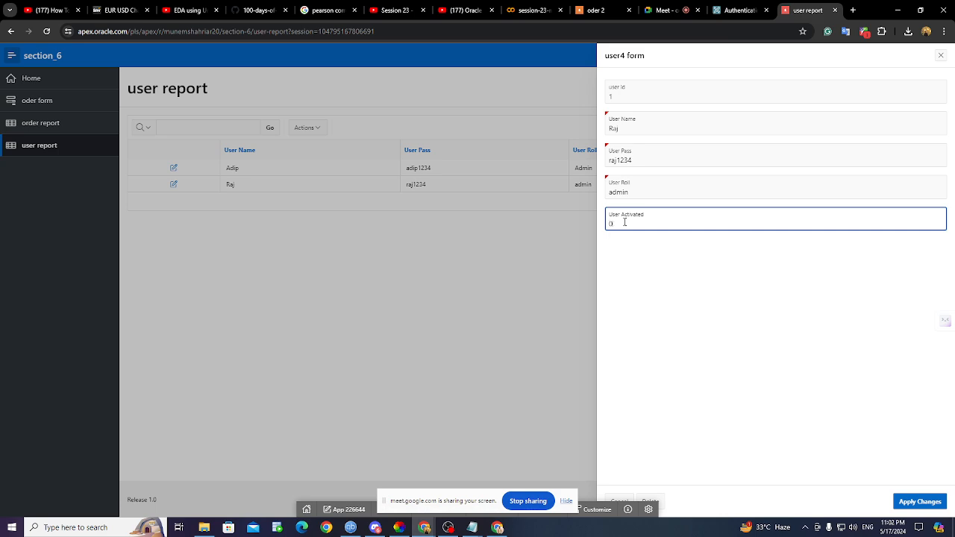
{"action": "left_click", "coordinate": [913, 502]}
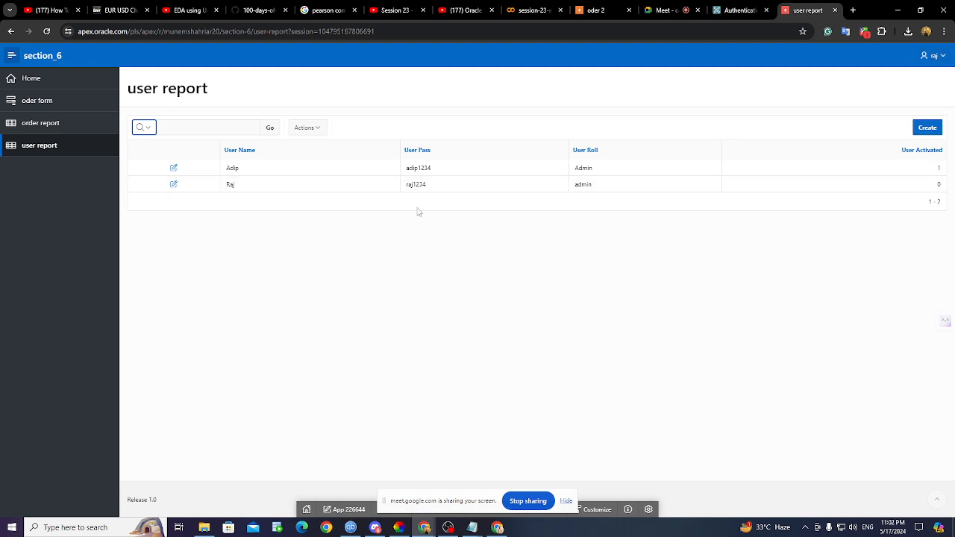
- Sign out and retry logging in as the other user with the pasted password
{"action": "left_click", "coordinate": [933, 55]}
{"action": "left_click", "coordinate": [913, 78]}
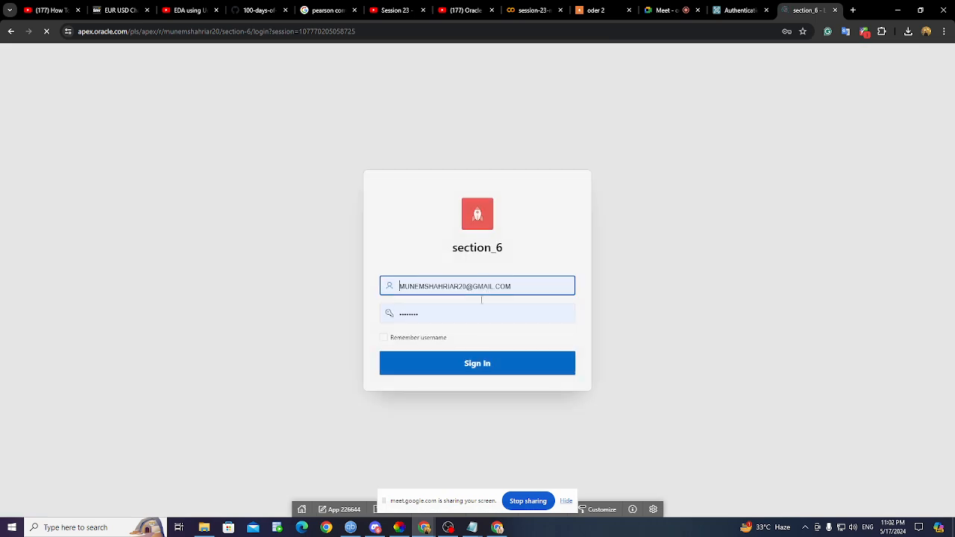
{"action": "left_click", "coordinate": [520, 286]}
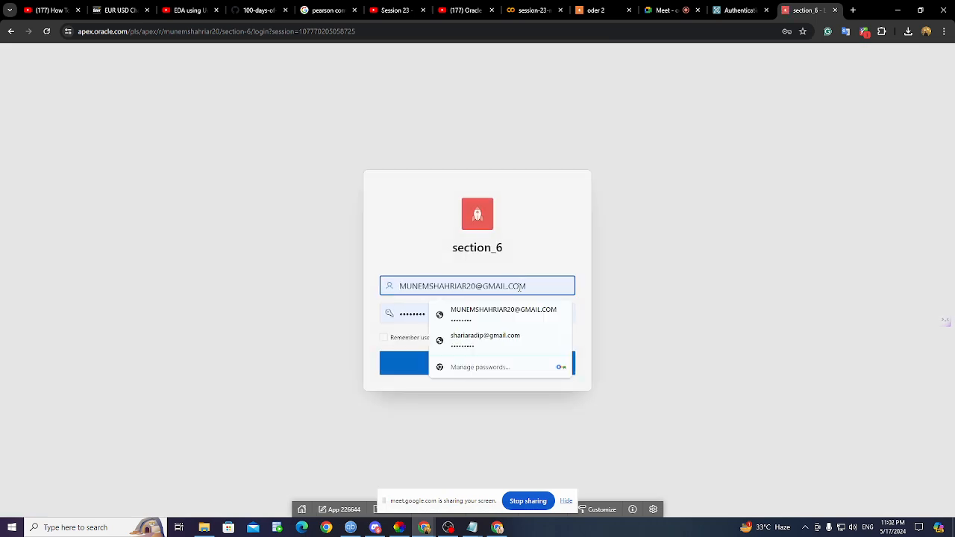
{"action": "key", "text": "BackSpace"}
{"action": "key", "text": "BackSpace"}
{"action": "key", "text": "BackSpace"}
{"action": "key", "text": "BackSpace"}
{"action": "key", "text": "BackSpace"}
{"action": "key", "text": "BackSpace"}
{"action": "key", "text": "BackSpace"}
{"action": "key", "text": "BackSpace"}
{"action": "key", "text": "BackSpace"}
{"action": "key", "text": "BackSpace"}
{"action": "key", "text": "BackSpace"}
{"action": "key", "text": "BackSpace"}
{"action": "key", "text": "BackSpace"}
{"action": "key", "text": "BackSpace"}
{"action": "key", "text": "BackSpace"}
{"action": "key", "text": "BackSpace"}
{"action": "key", "text": "BackSpace"}
{"action": "key", "text": "BackSpace"}
{"action": "key", "text": "BackSpace"}
{"action": "key", "text": "BackSpace"}
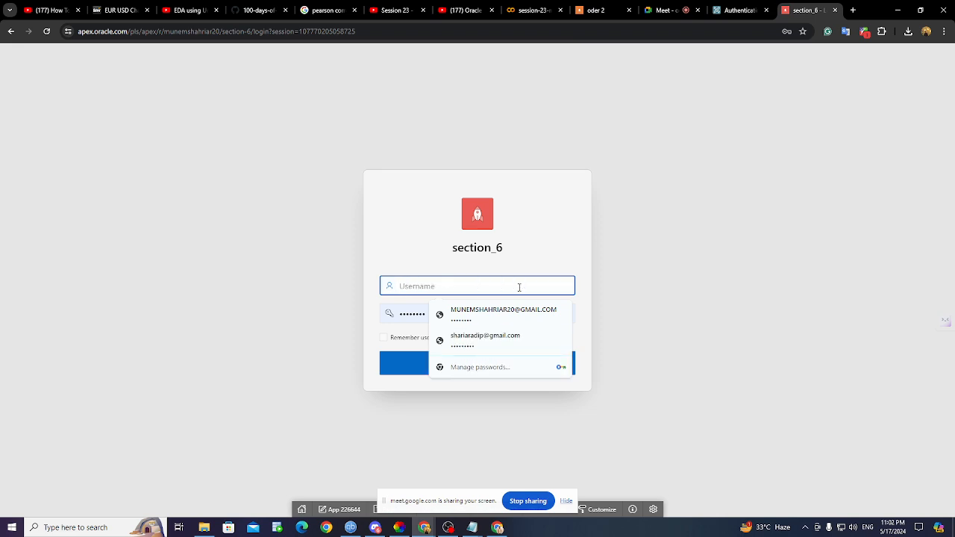
{"action": "type", "text": "Raj"}
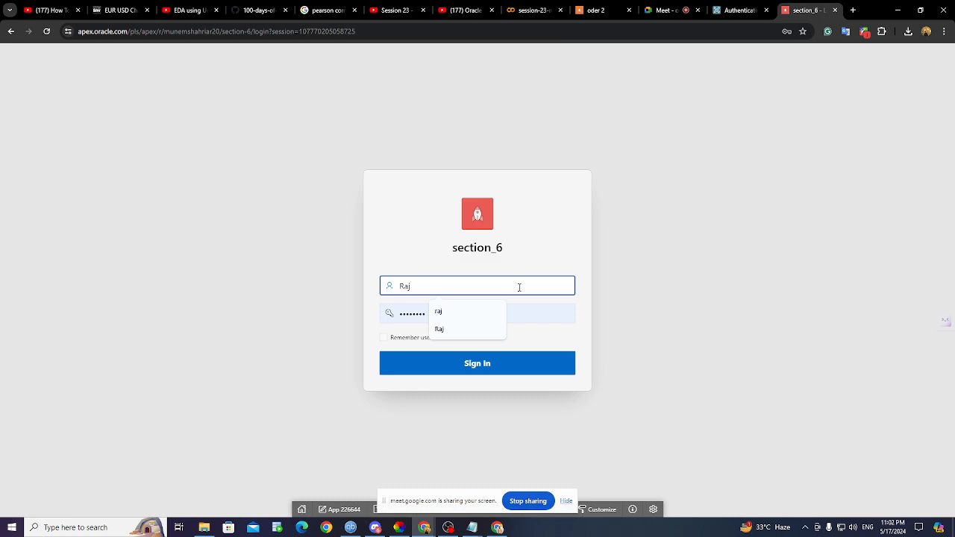
{"action": "left_click", "coordinate": [528, 317]}
{"action": "key", "text": "BackSpace"}
{"action": "key", "text": "BackSpace"}
{"action": "key", "text": "BackSpace"}
{"action": "key", "text": "BackSpace"}
{"action": "key", "text": "BackSpace"}
{"action": "key", "text": "BackSpace"}
{"action": "key", "text": "BackSpace"}
{"action": "key", "text": "BackSpace"}
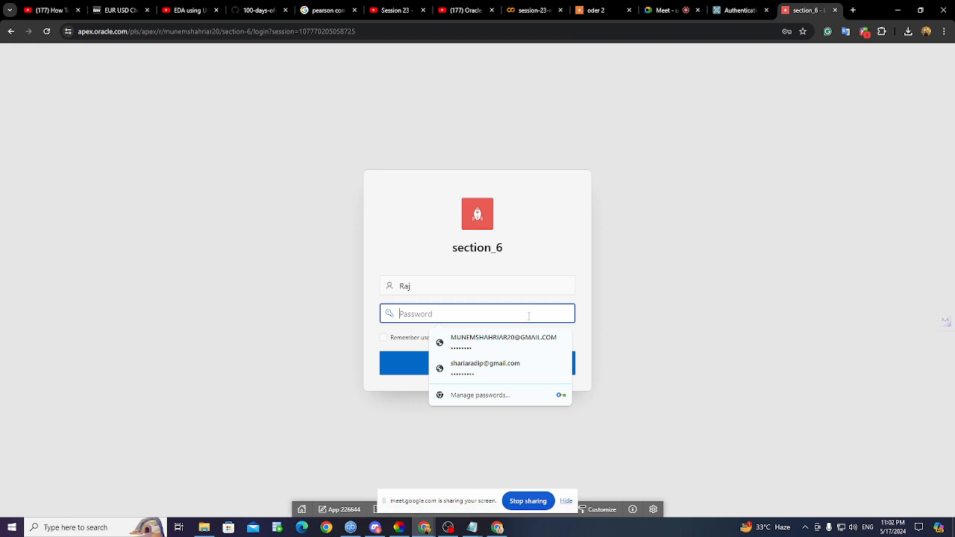
{"action": "key", "text": "ctrl+v"}
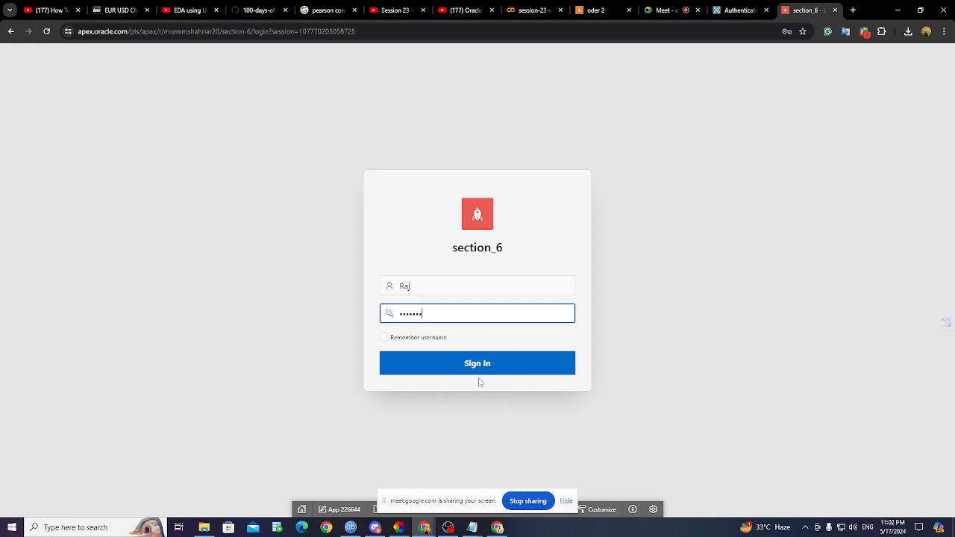
{"action": "left_click", "coordinate": [480, 371]}
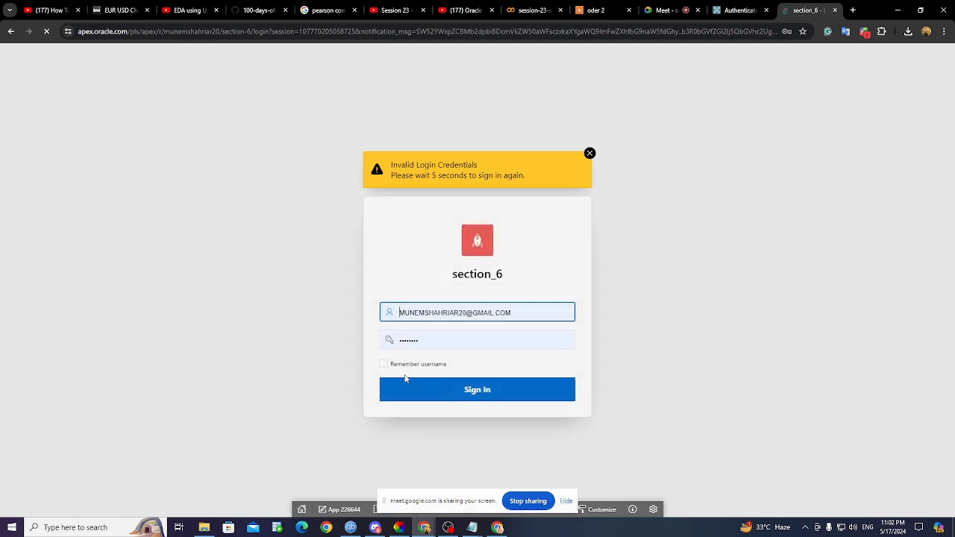
- Open data.txt in Notepad and select the USER_ACTIVATED = 1 line of my_auth
{"action": "left_click", "coordinate": [542, 316]}
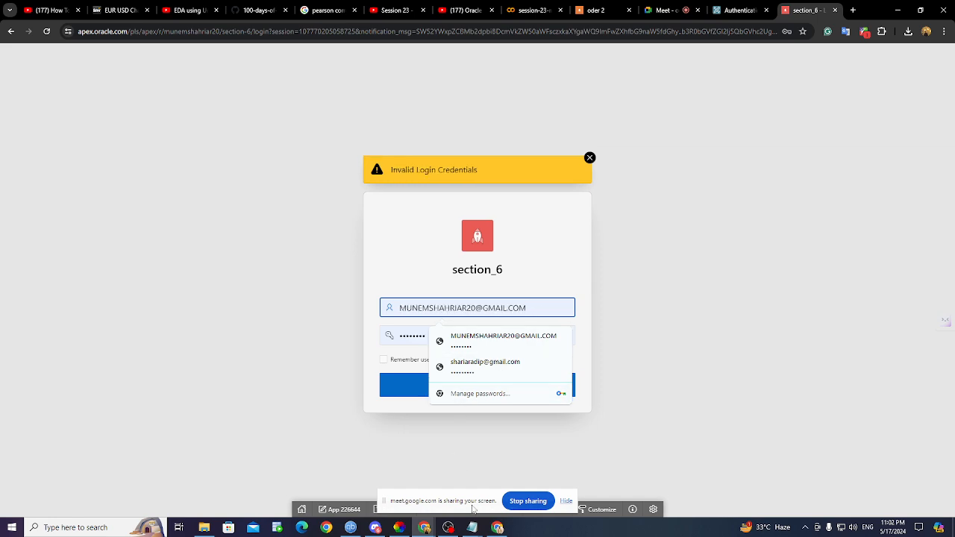
{"action": "left_click", "coordinate": [477, 528]}
{"action": "left_click", "coordinate": [503, 478]}
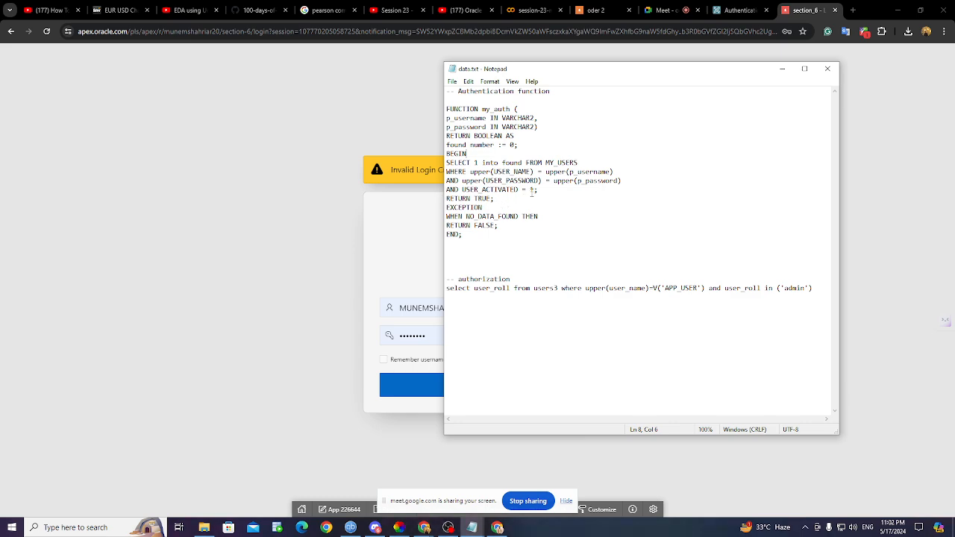
{"action": "left_click_drag", "start_coordinate": [446, 199], "coordinate": [422, 194]}
{"action": "key", "text": "shift+Up"}
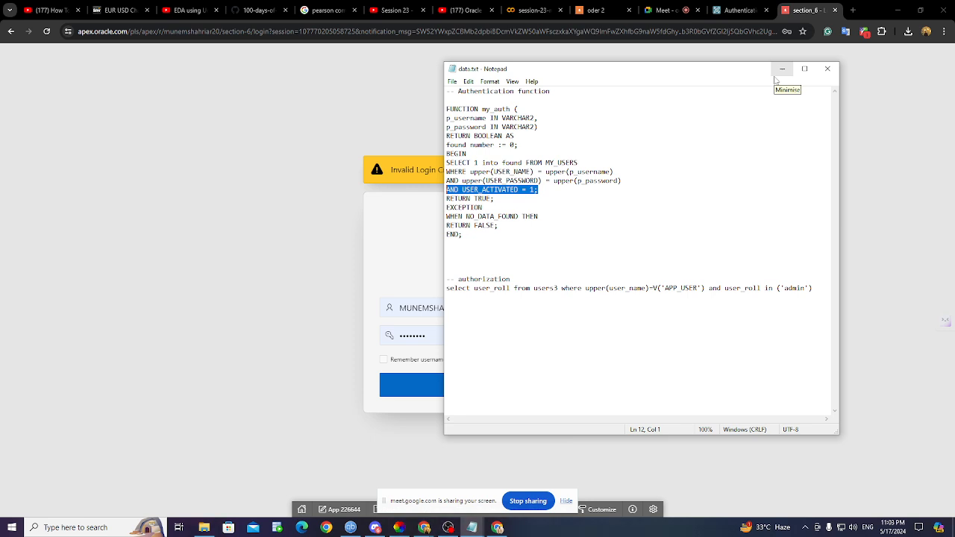
- Log in to section_6 with the activated admin user's username and password
{"action": "left_click", "coordinate": [777, 77]}
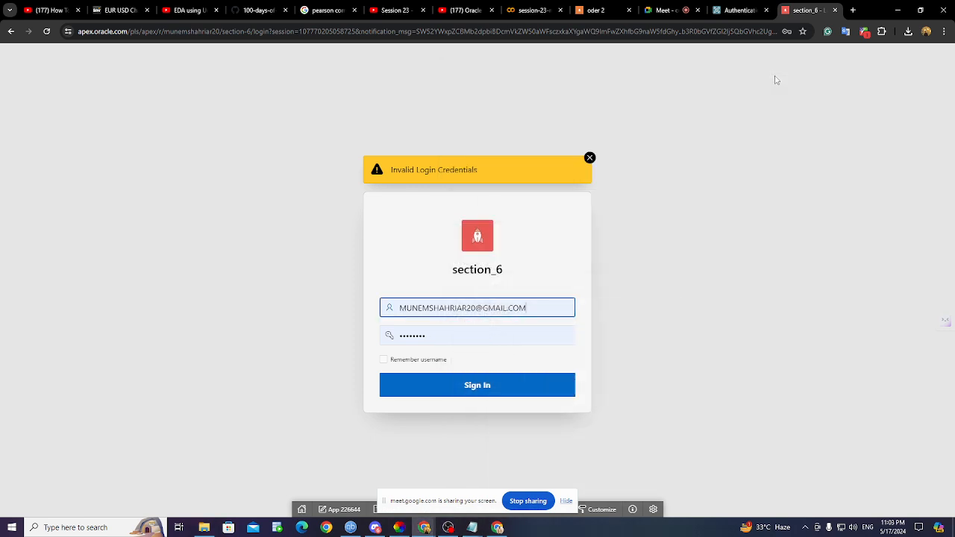
{"action": "left_click", "coordinate": [539, 313]}
{"action": "key", "text": "BackSpace"}
{"action": "key", "text": "BackSpace"}
{"action": "key", "text": "BackSpace"}
{"action": "key", "text": "BackSpace"}
{"action": "key", "text": "BackSpace"}
{"action": "key", "text": "BackSpace"}
{"action": "key", "text": "BackSpace"}
{"action": "key", "text": "BackSpace"}
{"action": "key", "text": "BackSpace"}
{"action": "key", "text": "BackSpace"}
{"action": "key", "text": "BackSpace"}
{"action": "key", "text": "BackSpace"}
{"action": "key", "text": "BackSpace"}
{"action": "key", "text": "BackSpace"}
{"action": "key", "text": "BackSpace"}
{"action": "key", "text": "BackSpace"}
{"action": "key", "text": "BackSpace"}
{"action": "key", "text": "BackSpace"}
{"action": "key", "text": "BackSpace"}
{"action": "key", "text": "BackSpace"}
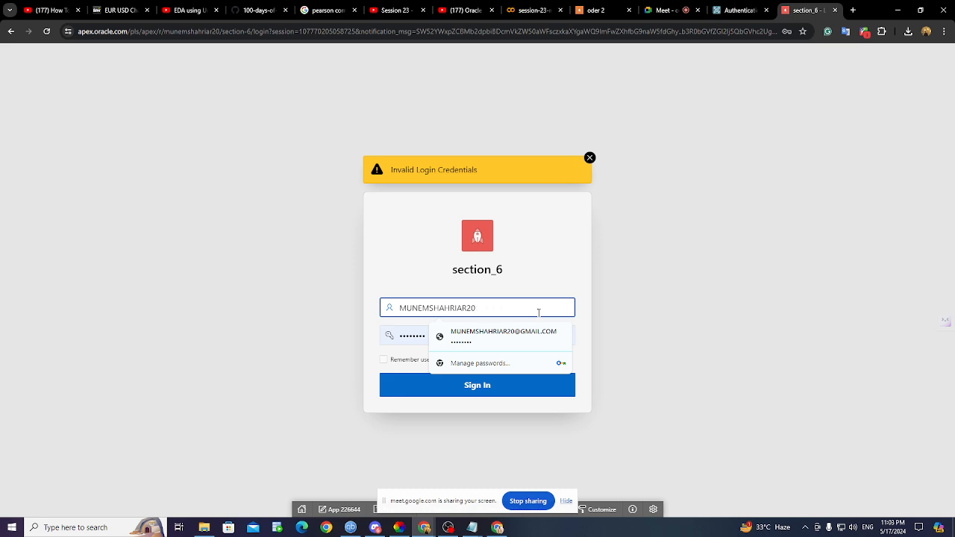
{"action": "type", "text": "Adip"}
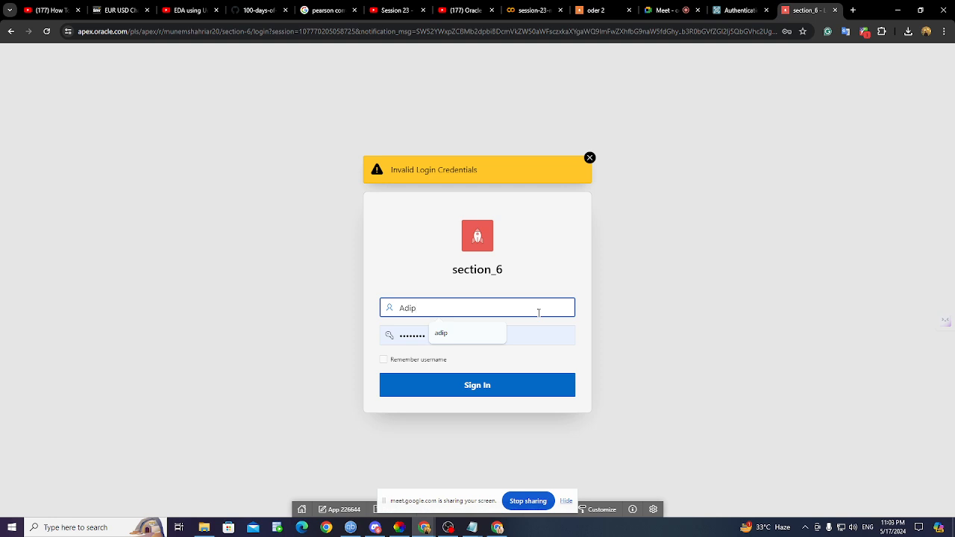
{"action": "left_click", "coordinate": [525, 335]}
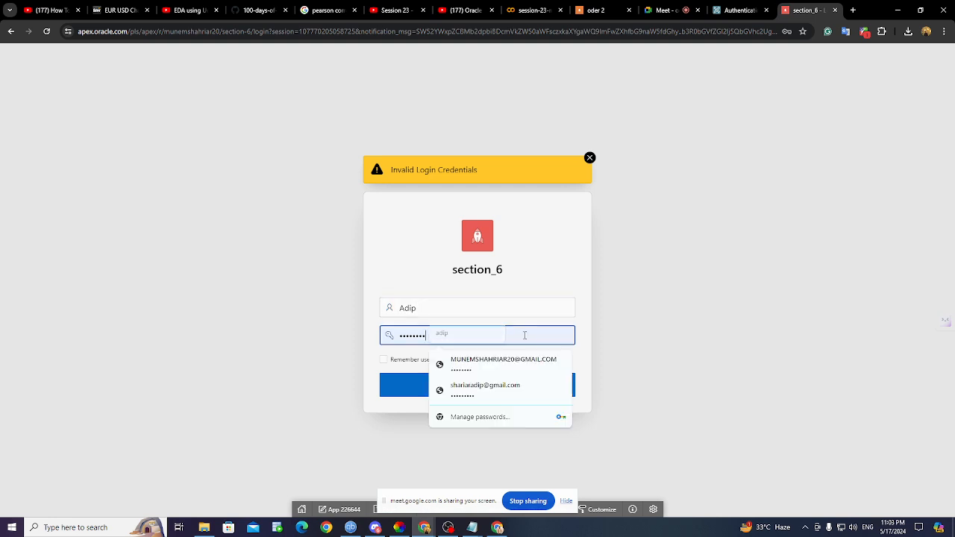
{"action": "key", "text": "BackSpace"}
{"action": "key", "text": "BackSpace"}
{"action": "key", "text": "BackSpace"}
{"action": "key", "text": "BackSpace"}
{"action": "key", "text": "BackSpace"}
{"action": "key", "text": "BackSpace"}
{"action": "key", "text": "BackSpace"}
{"action": "key", "text": "BackSpace"}
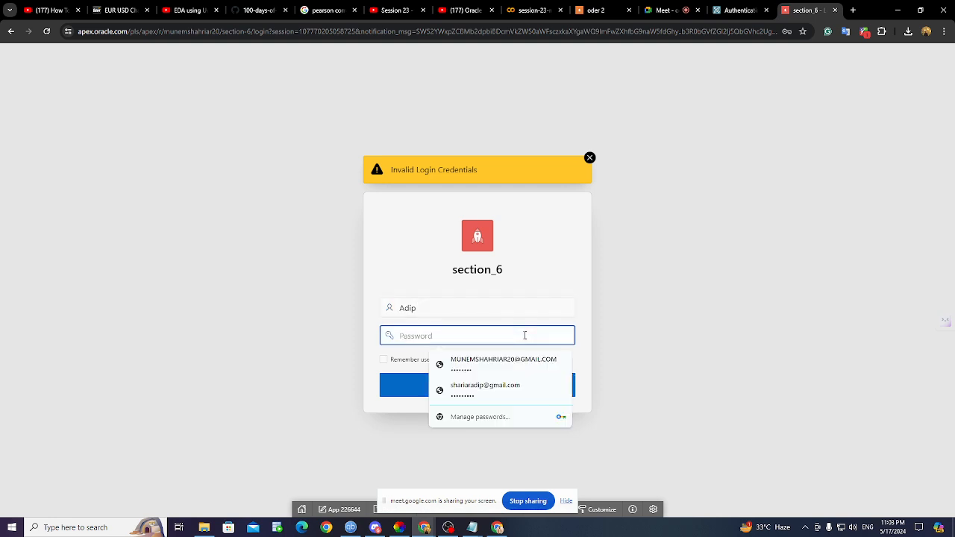
{"action": "type", "text": "****"}
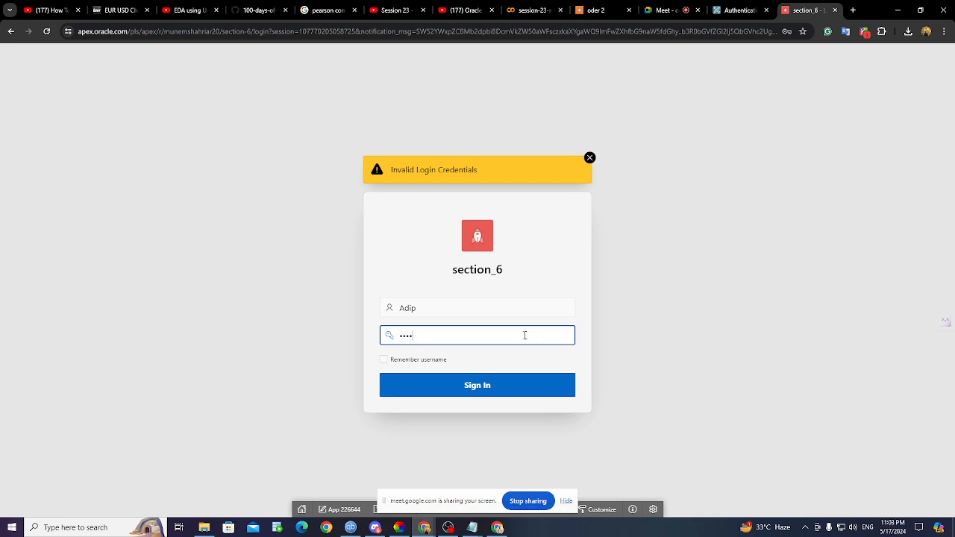
{"action": "type", "text": "****"}
{"action": "key", "text": "Return"}
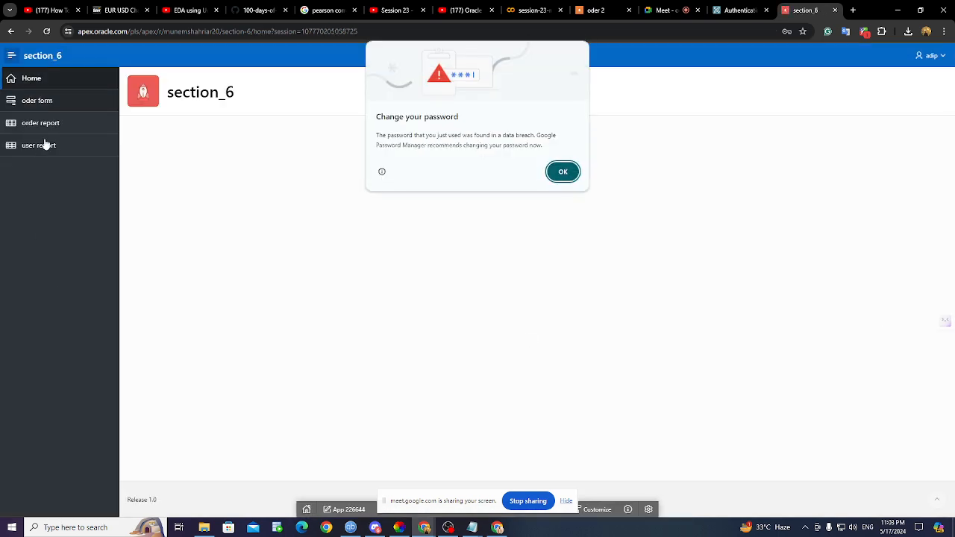
- Dismiss the breach warning and open a blank user4 Create form from the user report
{"action": "left_click", "coordinate": [561, 173]}
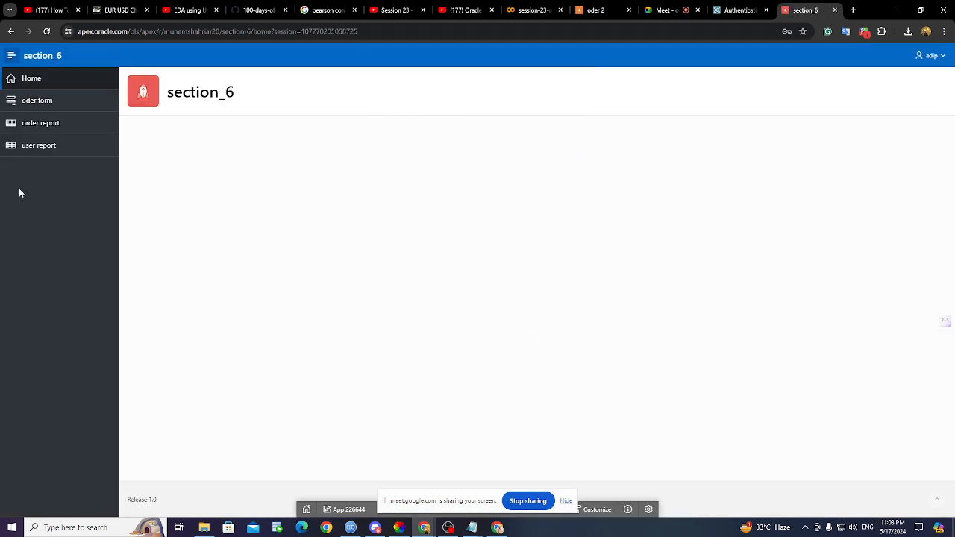
{"action": "left_click", "coordinate": [40, 153]}
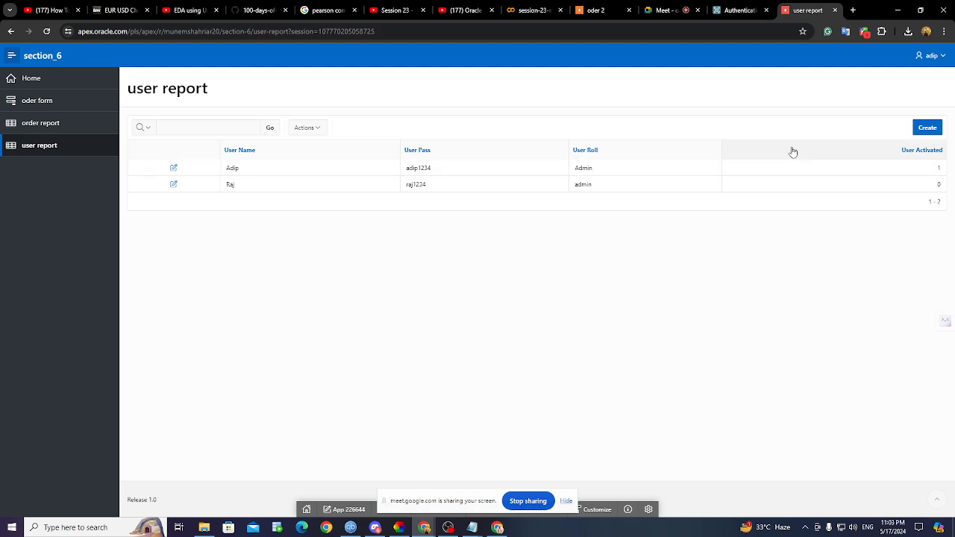
{"action": "left_click", "coordinate": [926, 127]}
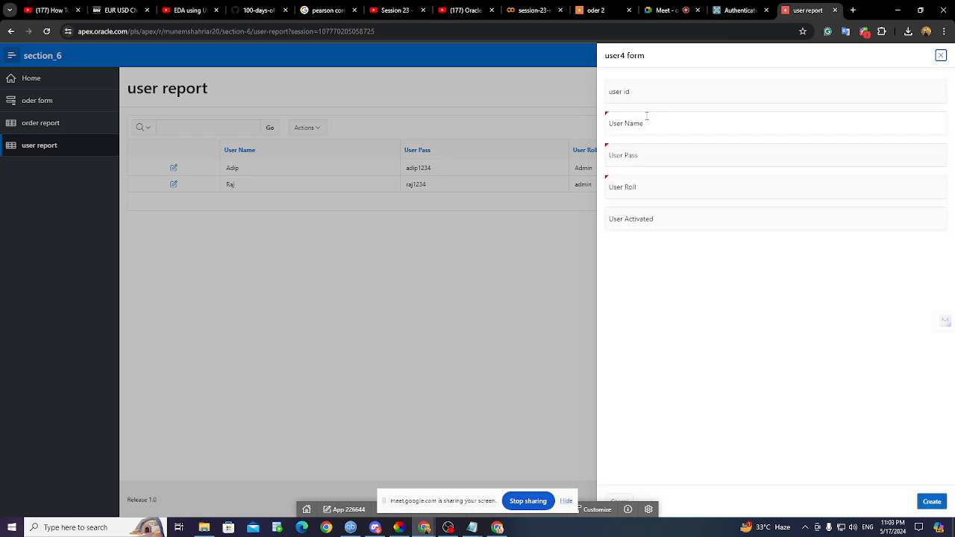
- Create user id 3 with a name and password, role viwer, and User Activated 1
{"action": "left_click", "coordinate": [651, 100]}
{"action": "type", "text": "3"}
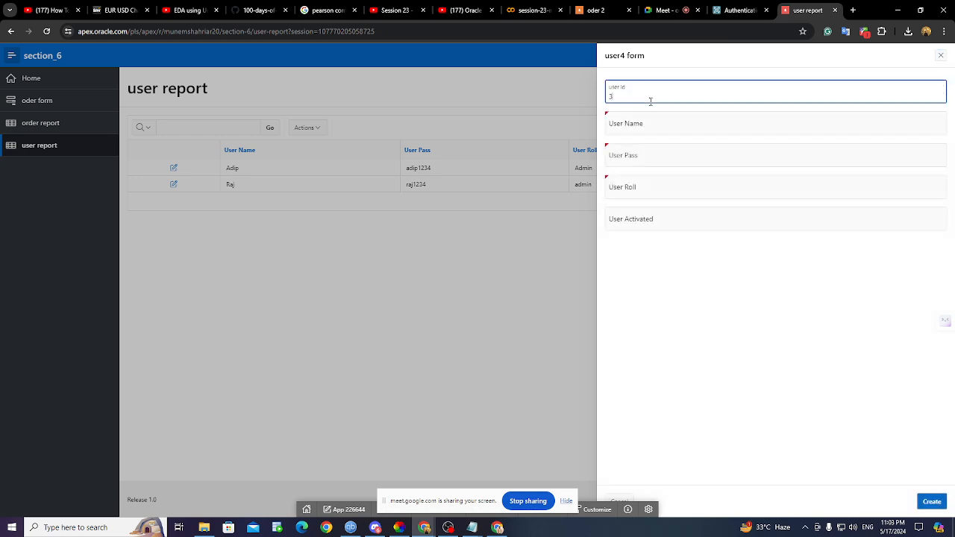
{"action": "left_click", "coordinate": [641, 129]}
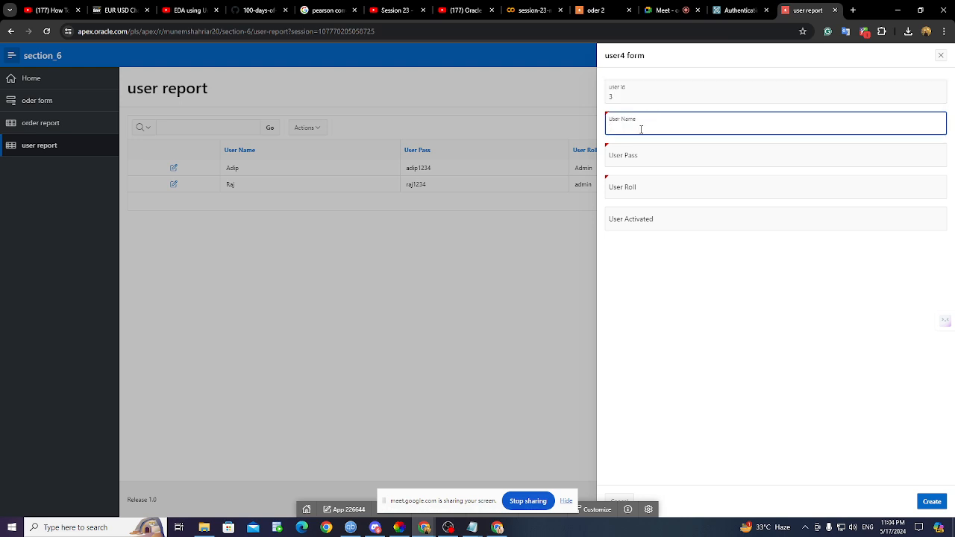
{"action": "type", "text": "Rakibi"}
{"action": "left_click", "coordinate": [639, 156]}
{"action": "type", "text": "ra"}
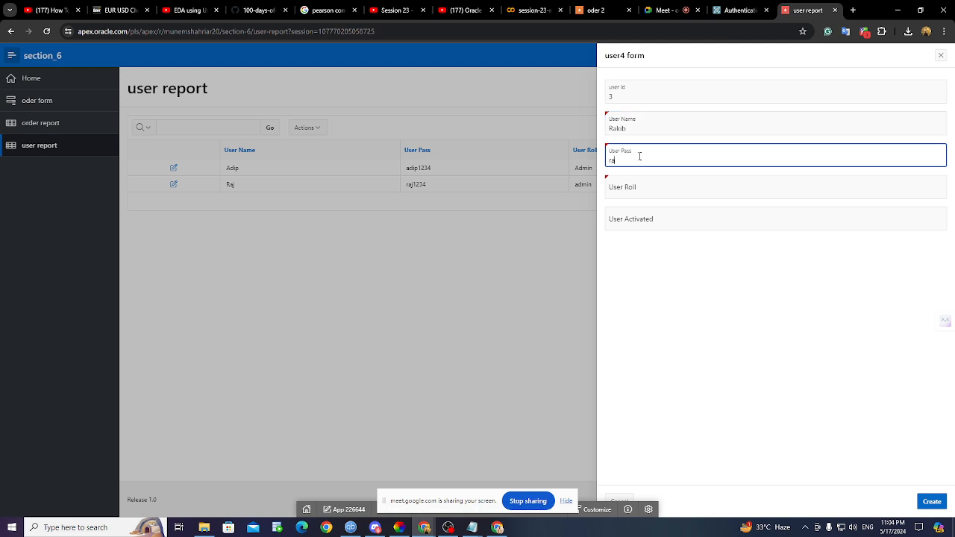
{"action": "type", "text": "ku"}
{"action": "type", "text": "b123"}
{"action": "type", "text": "4"}
{"action": "left_click", "coordinate": [647, 188]}
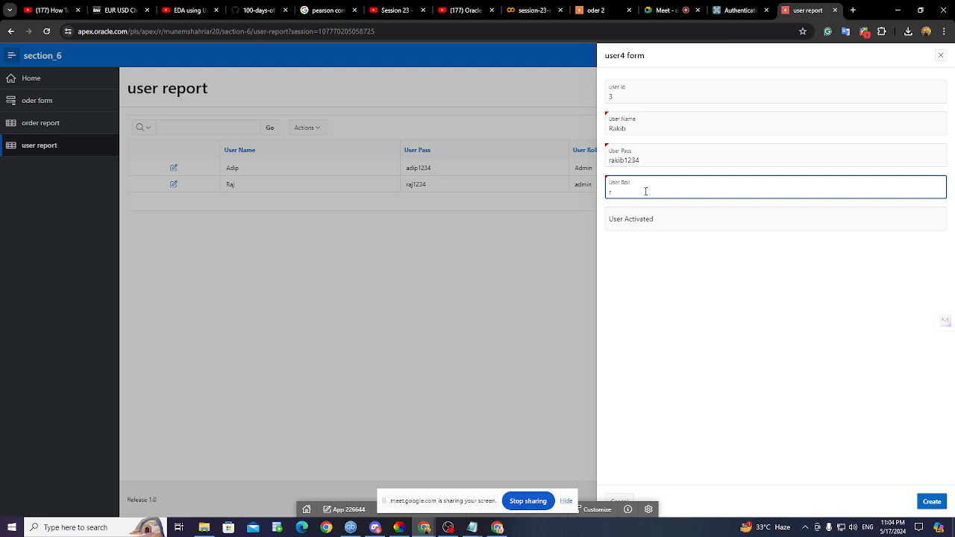
{"action": "type", "text": "viwer"}
{"action": "left_click", "coordinate": [650, 217]}
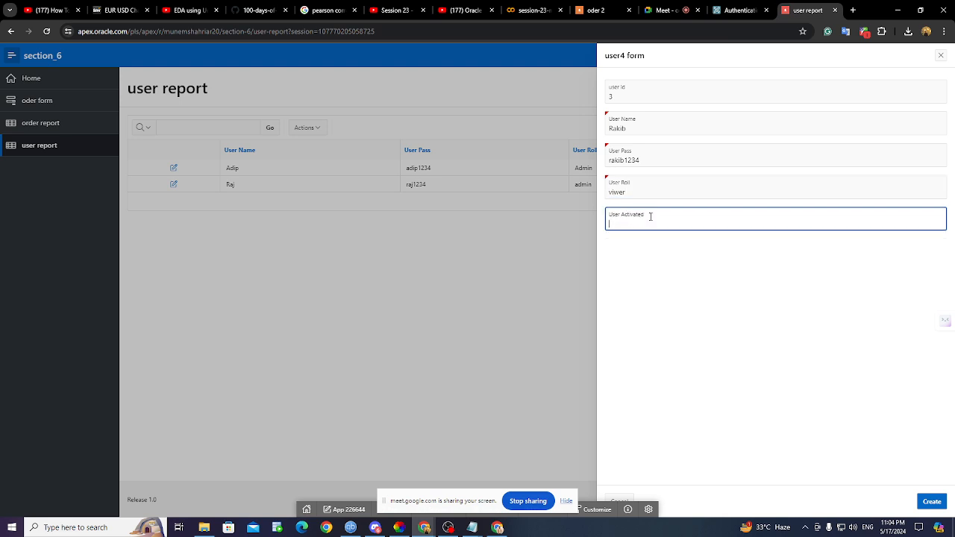
{"action": "type", "text": "1"}
{"action": "left_click", "coordinate": [931, 505]}
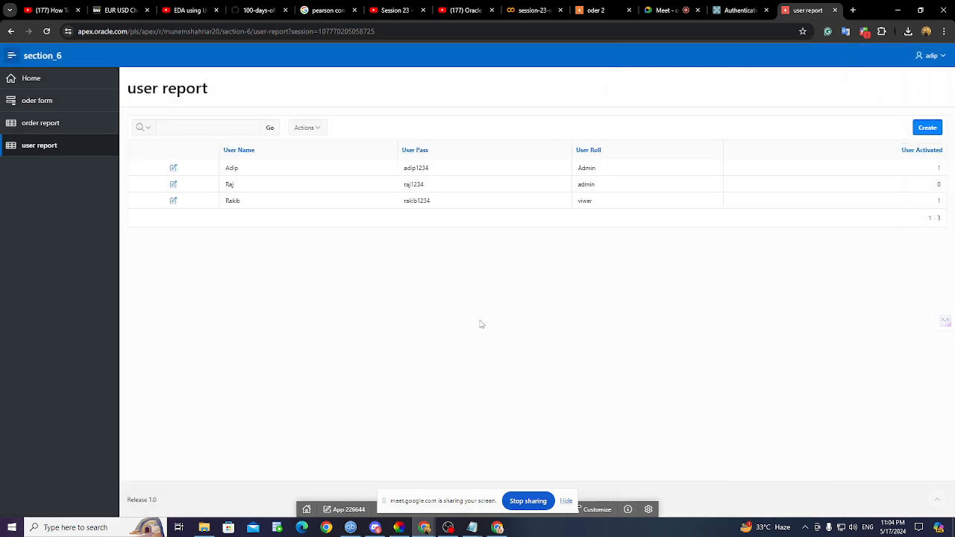
- Check the order and user reports, then return to the Authentication Schemes tab
{"action": "left_click", "coordinate": [35, 135]}
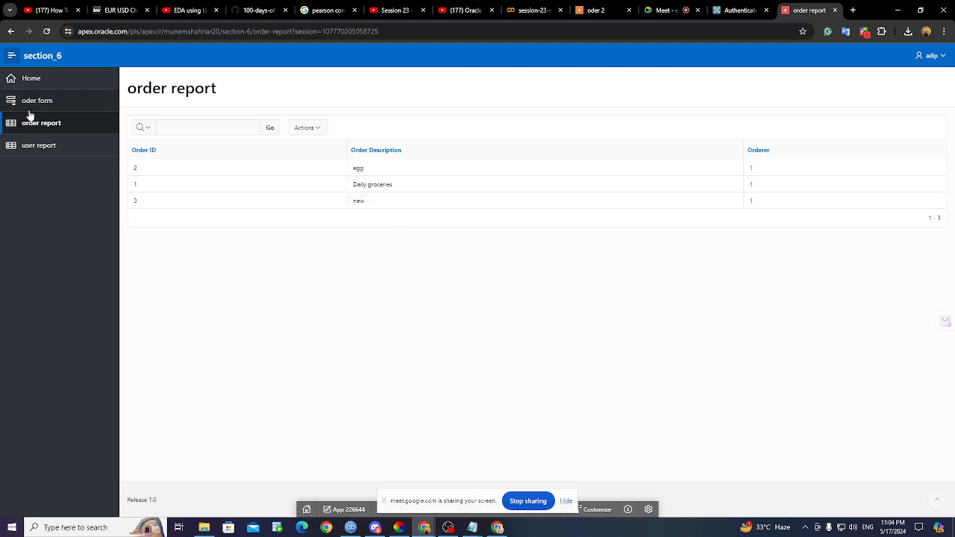
{"action": "left_click", "coordinate": [34, 149]}
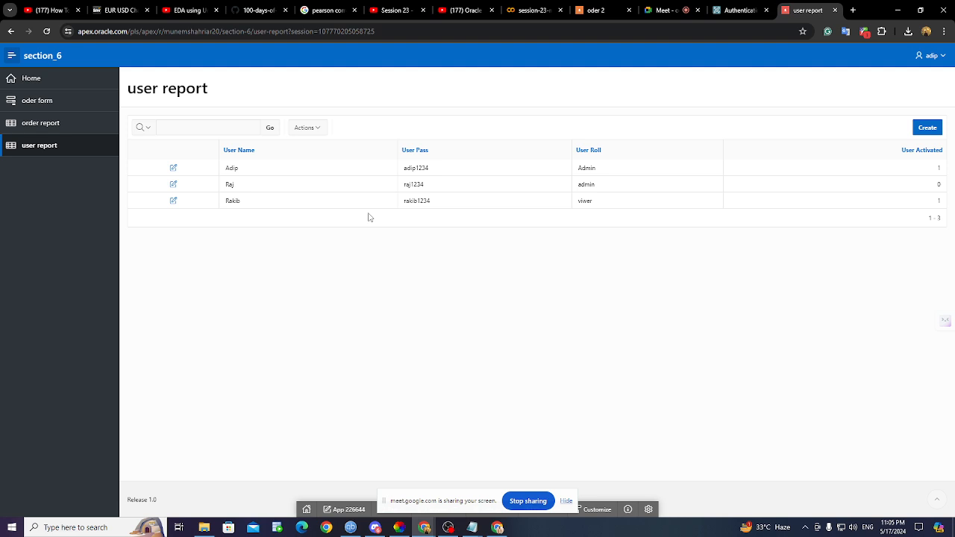
{"action": "left_click", "coordinate": [739, 9]}
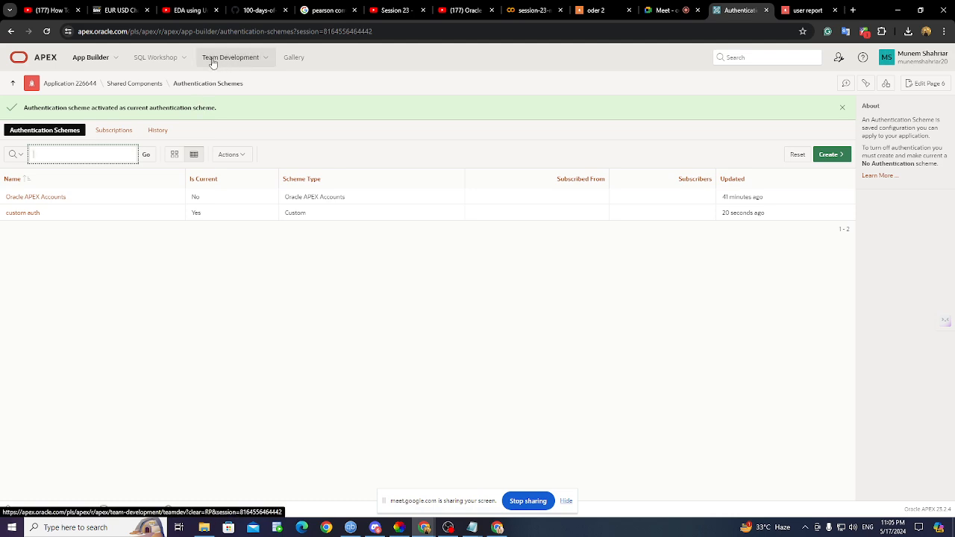
- Start a new authorization scheme from Shared Components of application 226644
{"action": "left_click", "coordinate": [66, 84]}
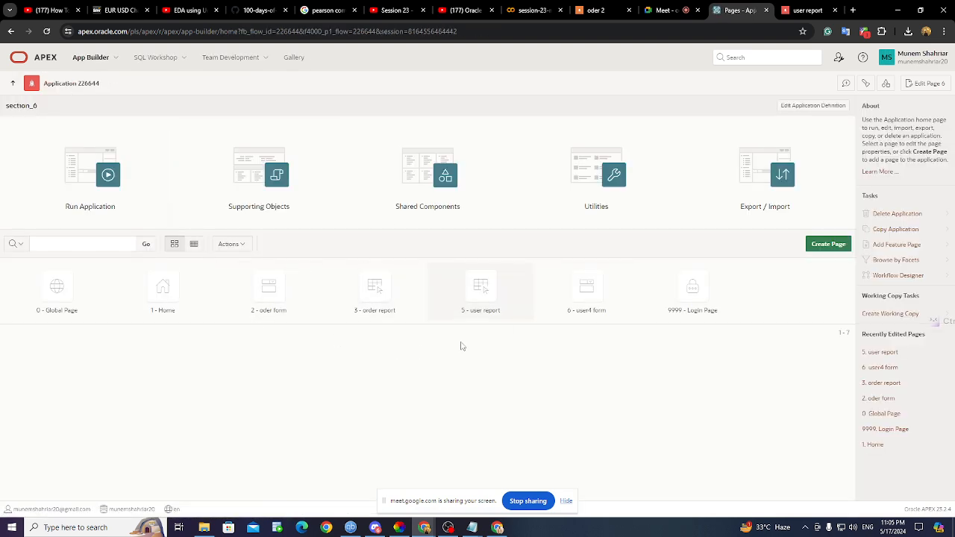
{"action": "left_click", "coordinate": [419, 184]}
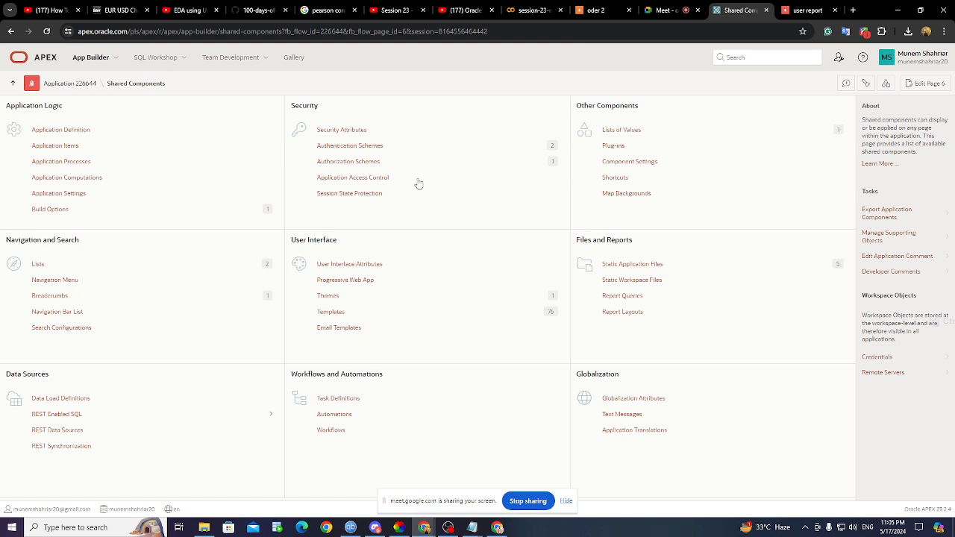
{"action": "left_click", "coordinate": [373, 166]}
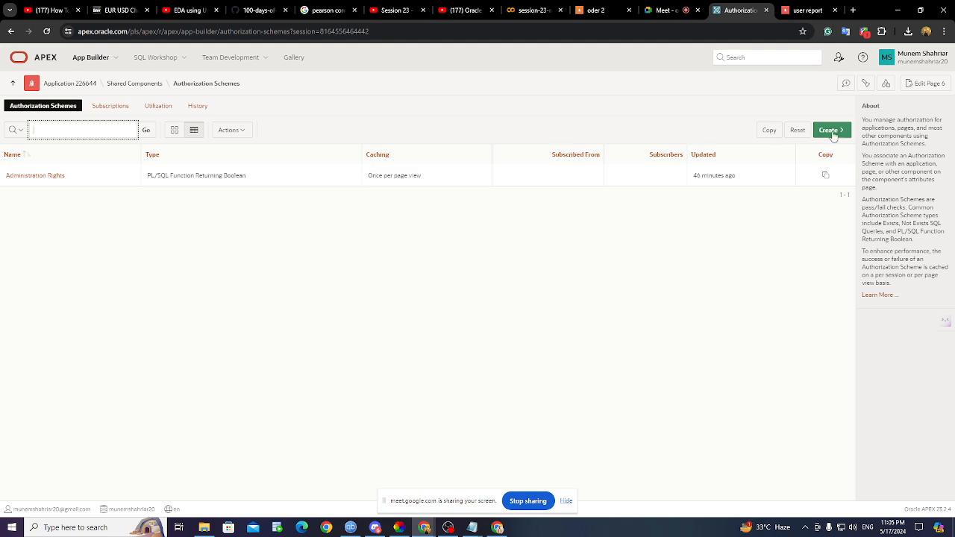
{"action": "left_click", "coordinate": [832, 131]}
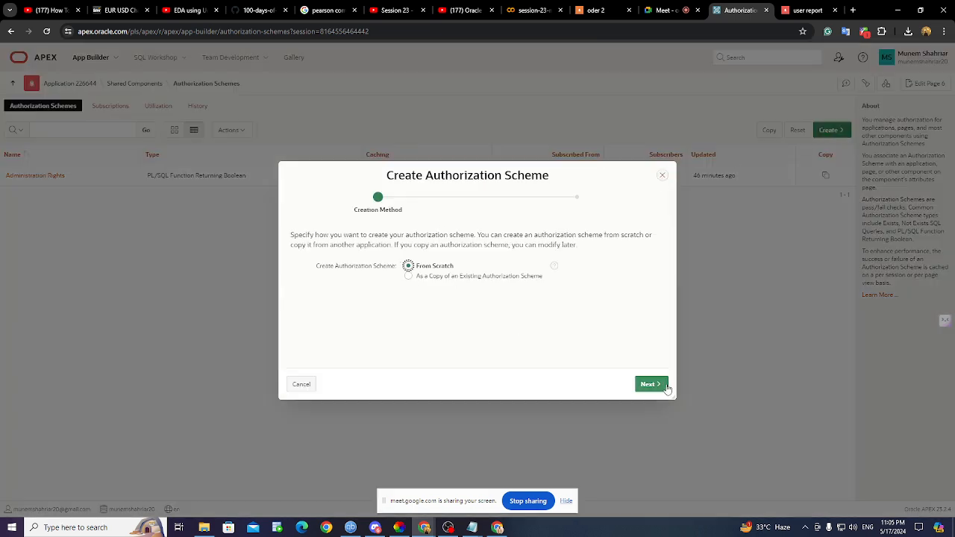
- Name the from-scratch scheme 'admin' and set its type to Exists SQL Query
{"action": "left_click", "coordinate": [666, 387]}
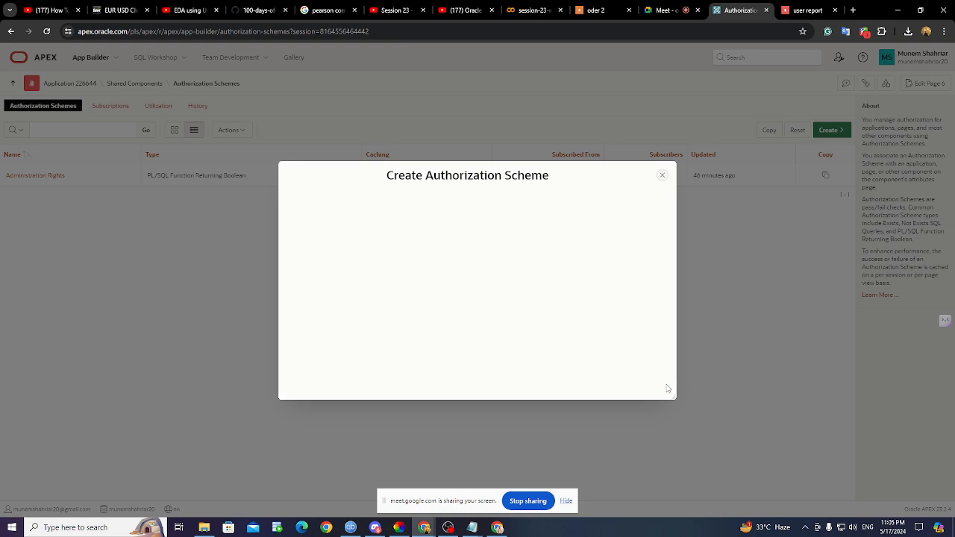
{"action": "left_click", "coordinate": [441, 305]}
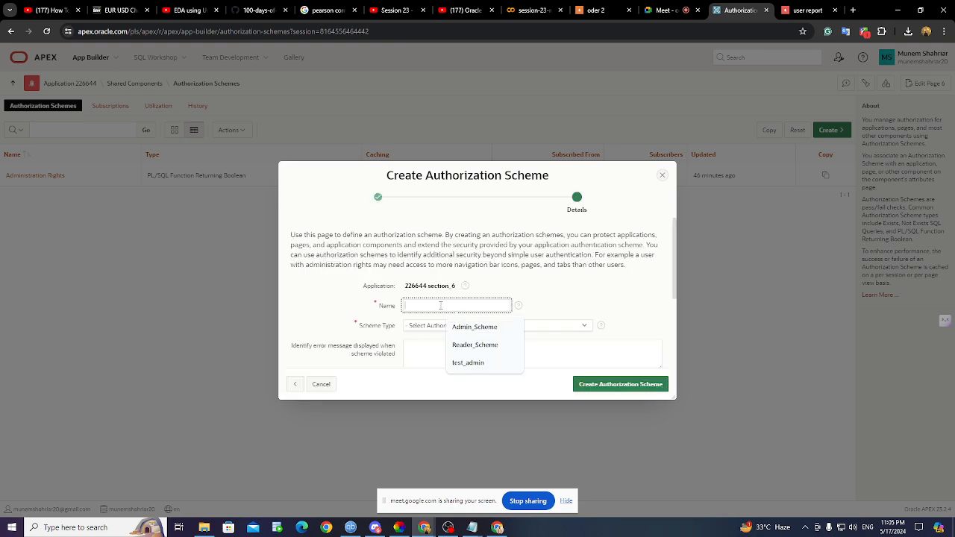
{"action": "type", "text": "view"}
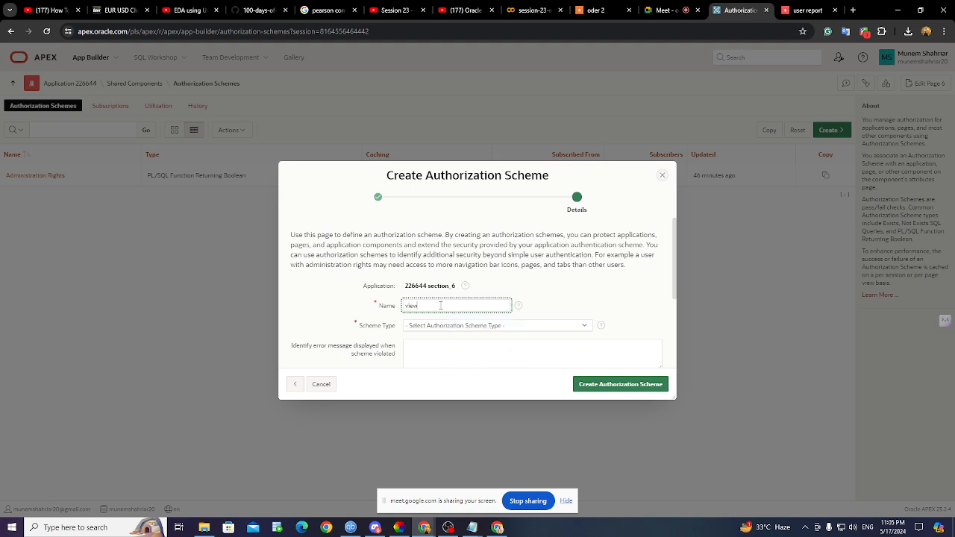
{"action": "key", "text": "BackSpace"}
{"action": "key", "text": "BackSpace"}
{"action": "key", "text": "BackSpace"}
{"action": "key", "text": "BackSpace"}
{"action": "type", "text": "adm"}
{"action": "type", "text": "mi"}
{"action": "key", "text": "BackSpace"}
{"action": "key", "text": "BackSpace"}
{"action": "key", "text": "BackSpace"}
{"action": "type", "text": "min"}
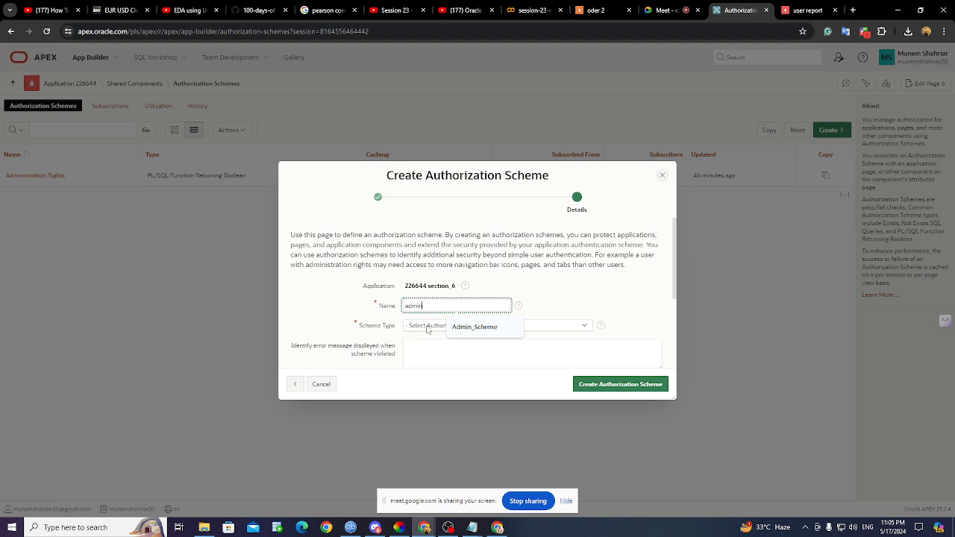
{"action": "left_click", "coordinate": [427, 329]}
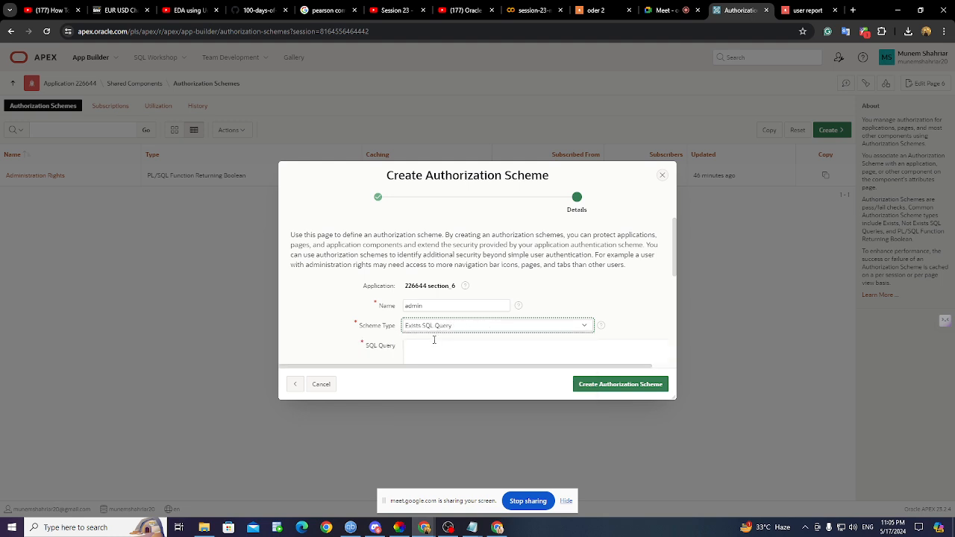
{"action": "scroll", "coordinate": [434, 340], "scroll_direction": "down", "scroll_amount": 2}
{"action": "scroll", "coordinate": [435, 335], "scroll_direction": "up", "scroll_amount": 2}
- Focus the SQL Query box and bring up the data.txt notes holding the query
{"action": "left_click", "coordinate": [440, 343]}
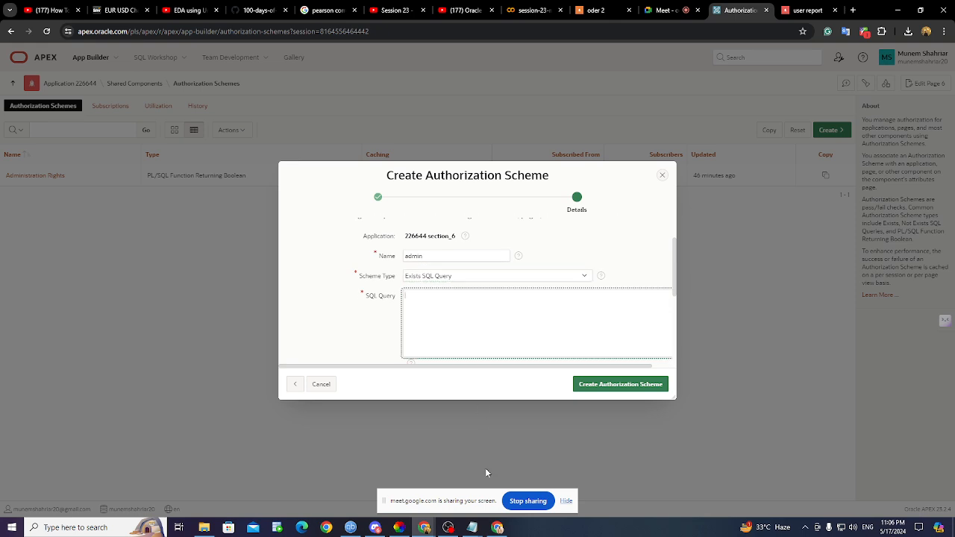
{"action": "left_click", "coordinate": [471, 528]}
{"action": "left_click", "coordinate": [511, 478]}
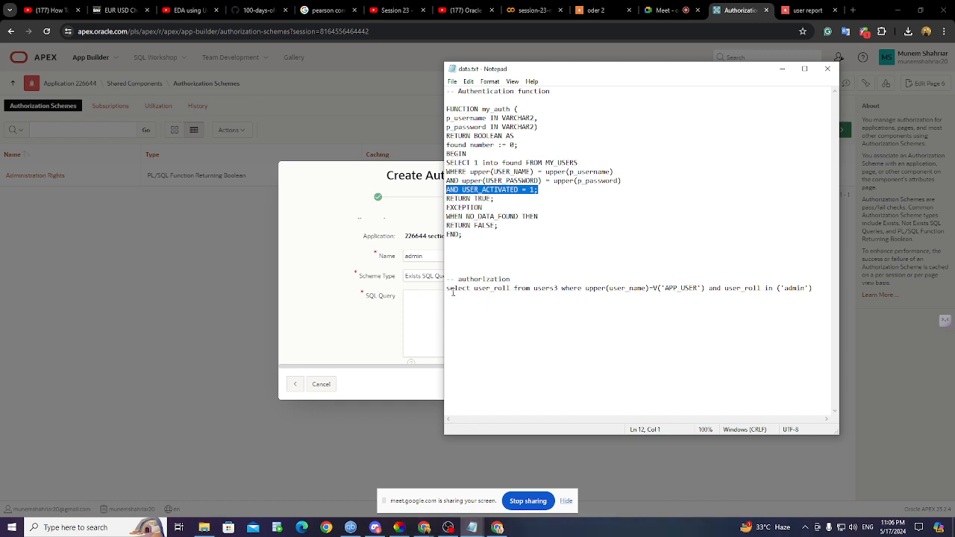
- Paste the users3 user_roll query for role 'admin' into the SQL Query box
{"action": "left_click_drag", "start_coordinate": [448, 293], "coordinate": [816, 287]}
{"action": "key", "text": "ctrl+c"}
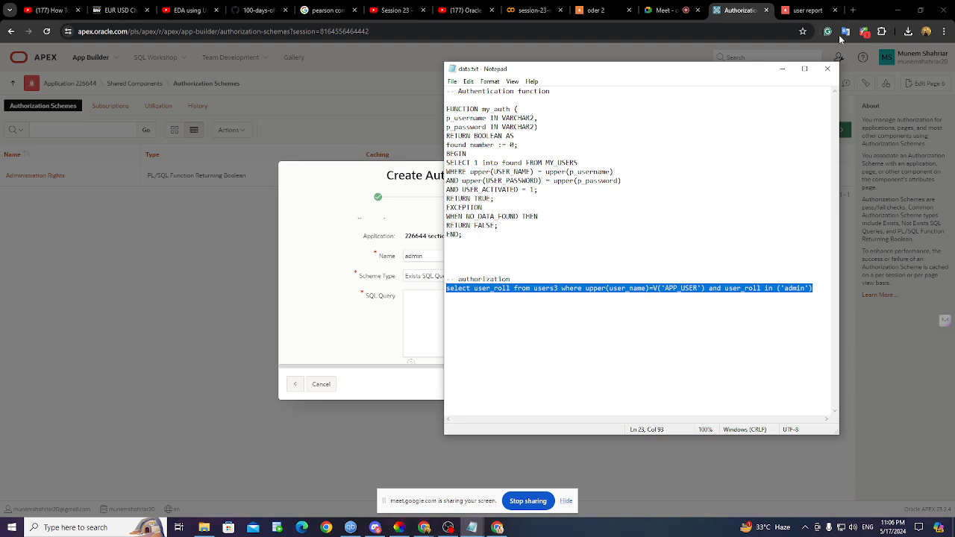
{"action": "left_click", "coordinate": [782, 69]}
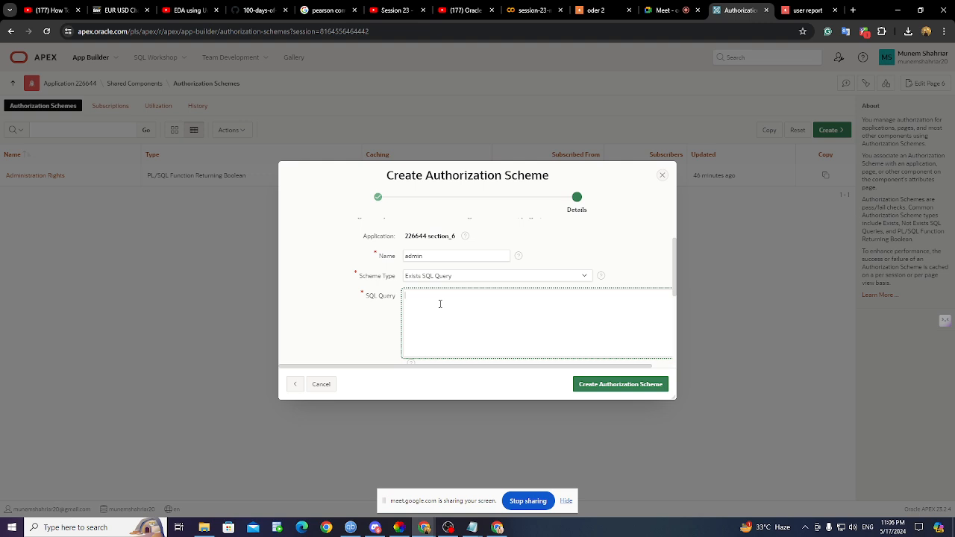
{"action": "key", "text": "ctrl+v"}
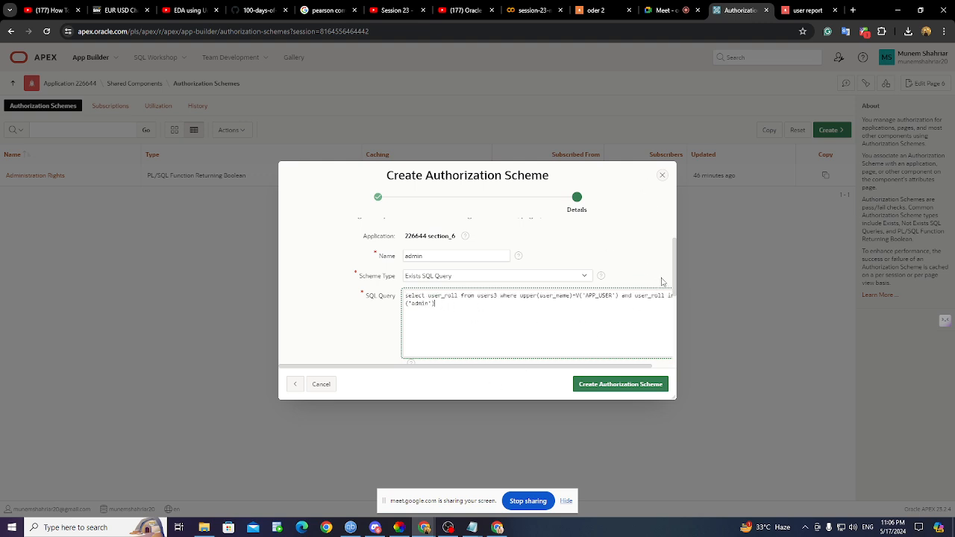
{"action": "left_click", "coordinate": [475, 531]}
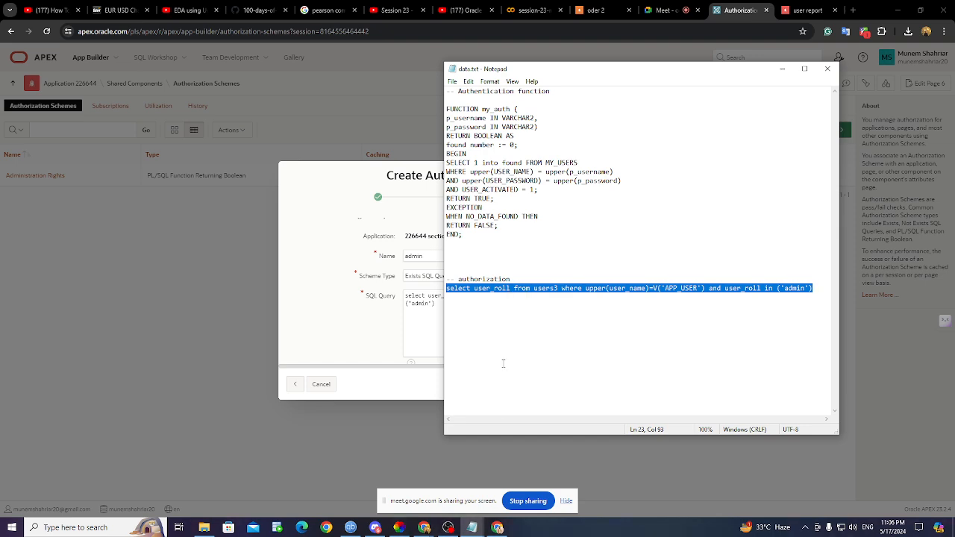
- Move the data.sql notes window to the left side of the screen
{"action": "mouse_move", "coordinate": [477, 530]}
{"action": "left_click", "coordinate": [459, 495]}
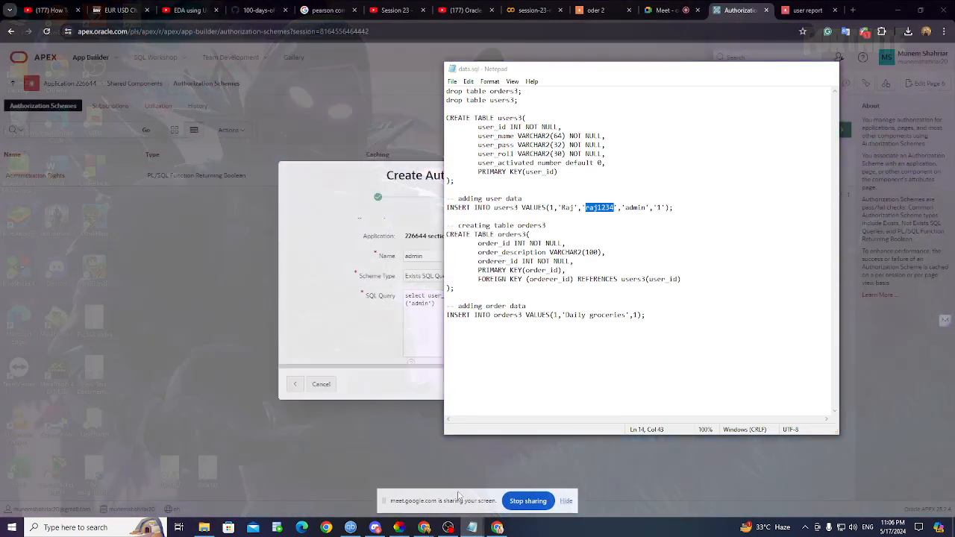
{"action": "left_click_drag", "start_coordinate": [576, 74], "coordinate": [158, 78]}
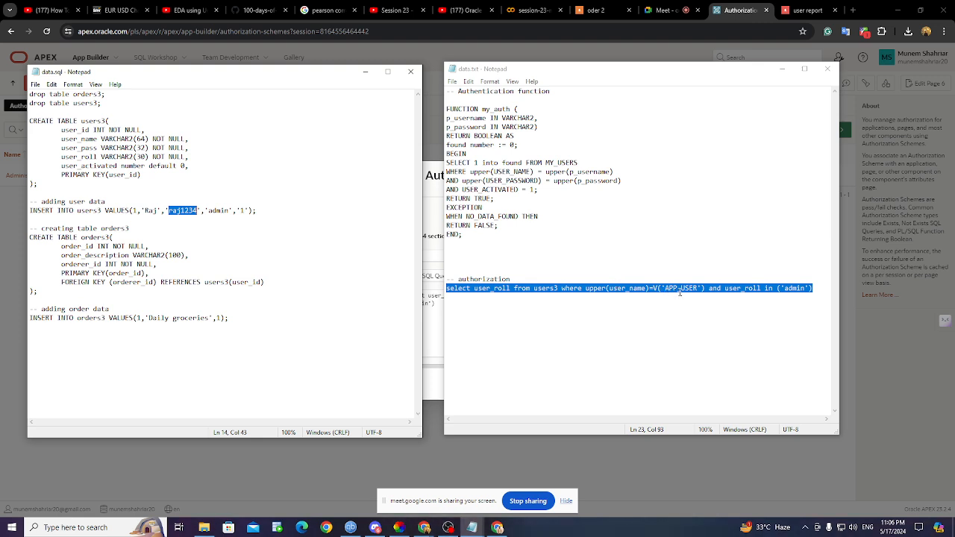
{"action": "left_click", "coordinate": [794, 12]}
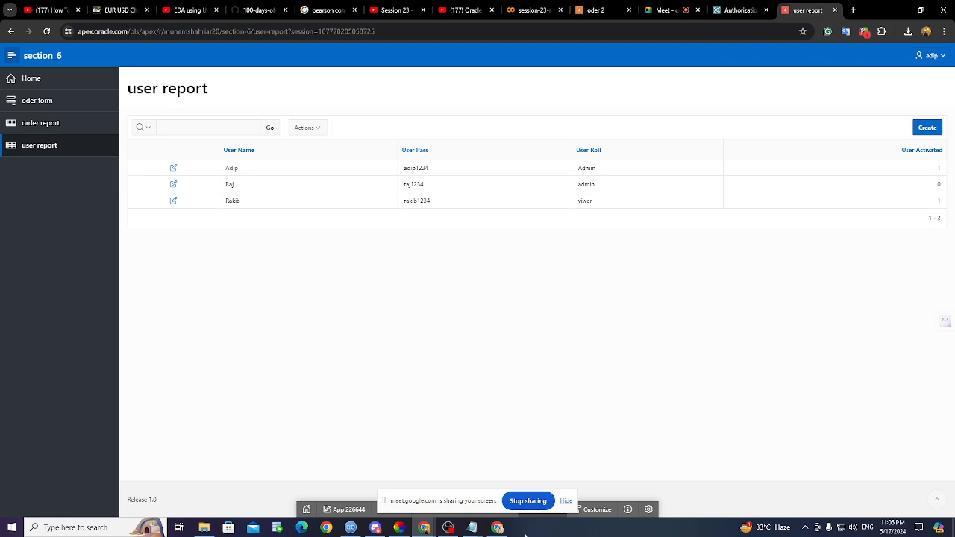
- Compare data.txt with data.sql, highlight the 'admin' role value in the query, then minimize both
{"action": "mouse_move", "coordinate": [477, 530]}
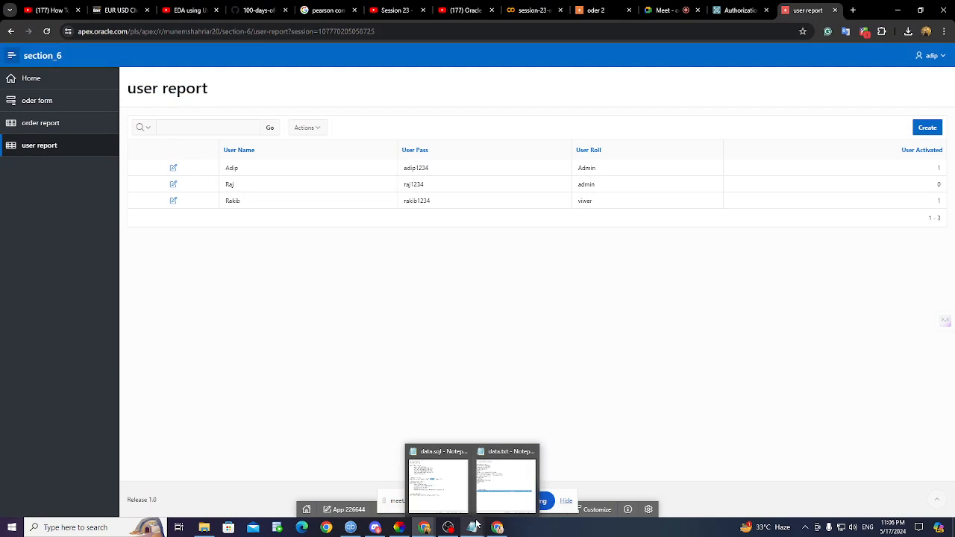
{"action": "left_click", "coordinate": [506, 484]}
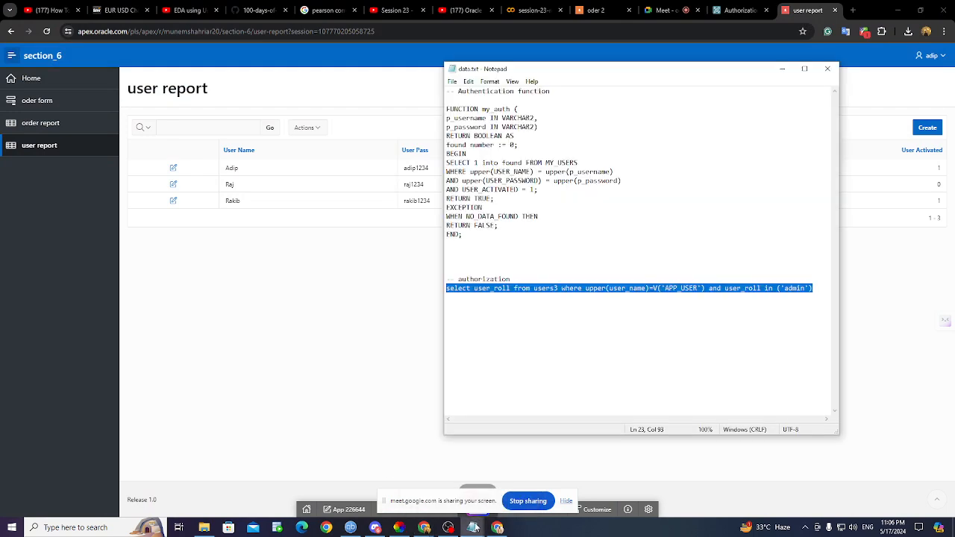
{"action": "left_click", "coordinate": [439, 478]}
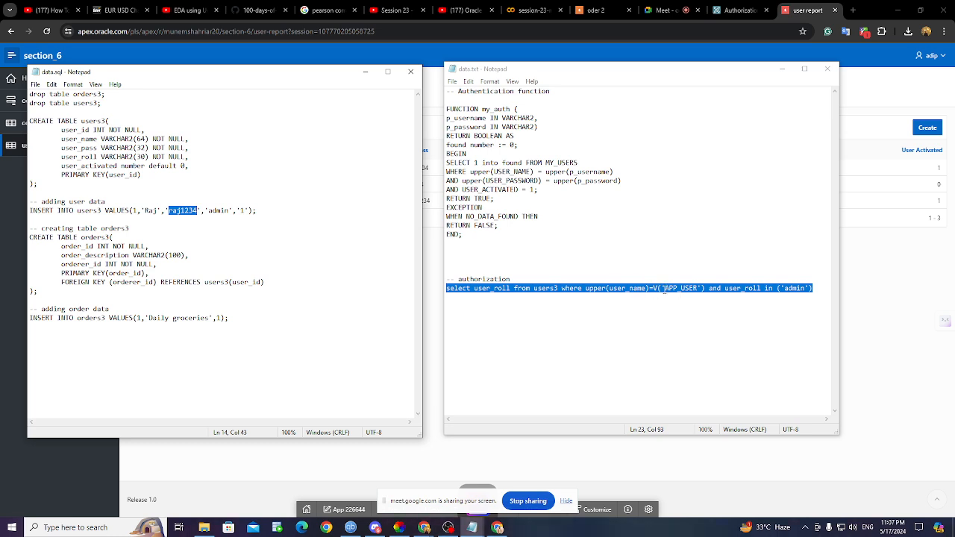
{"action": "left_click", "coordinate": [738, 290]}
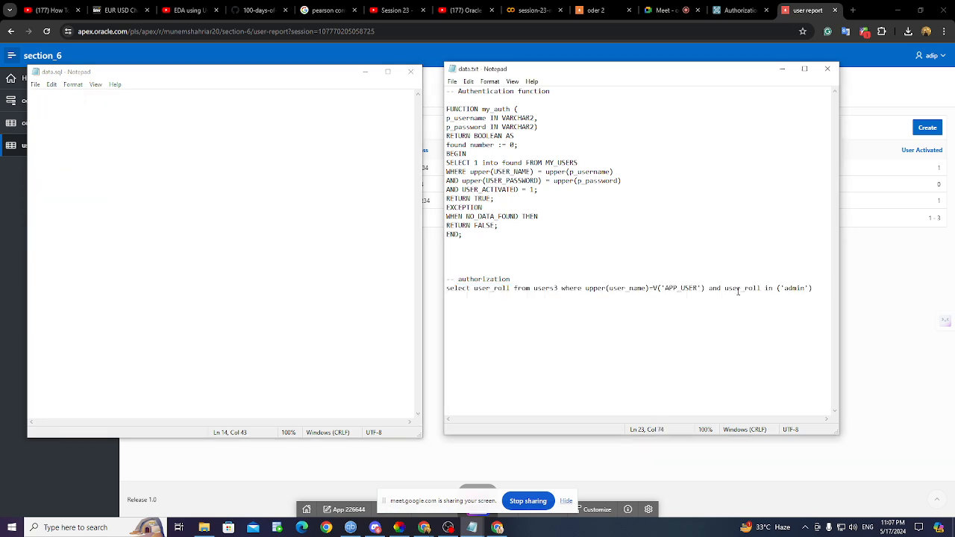
{"action": "double_click", "coordinate": [795, 288]}
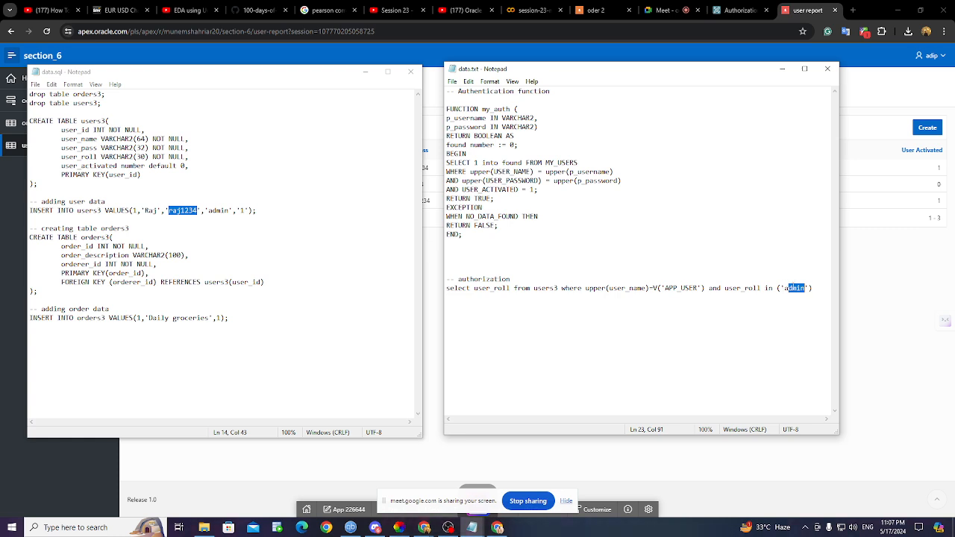
{"action": "left_click", "coordinate": [779, 71]}
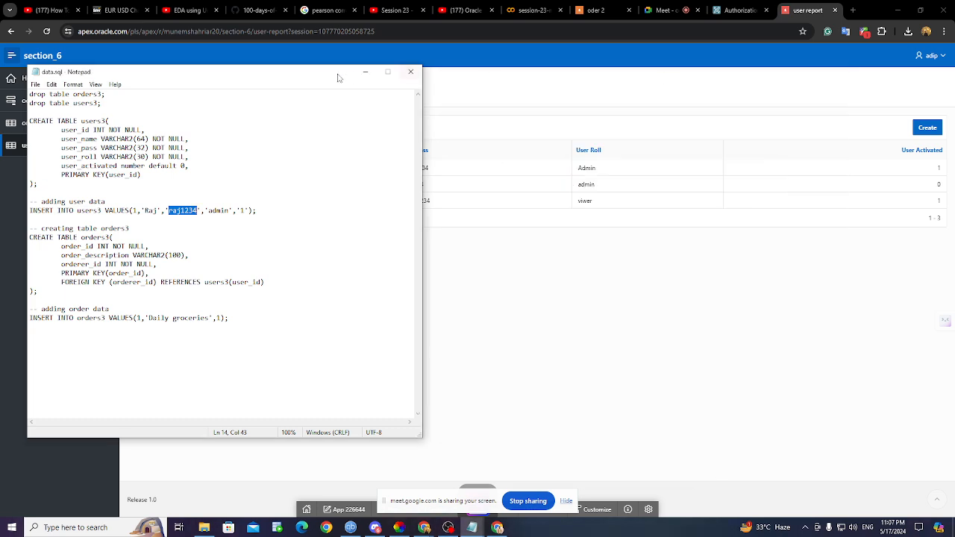
{"action": "left_click", "coordinate": [365, 72]}
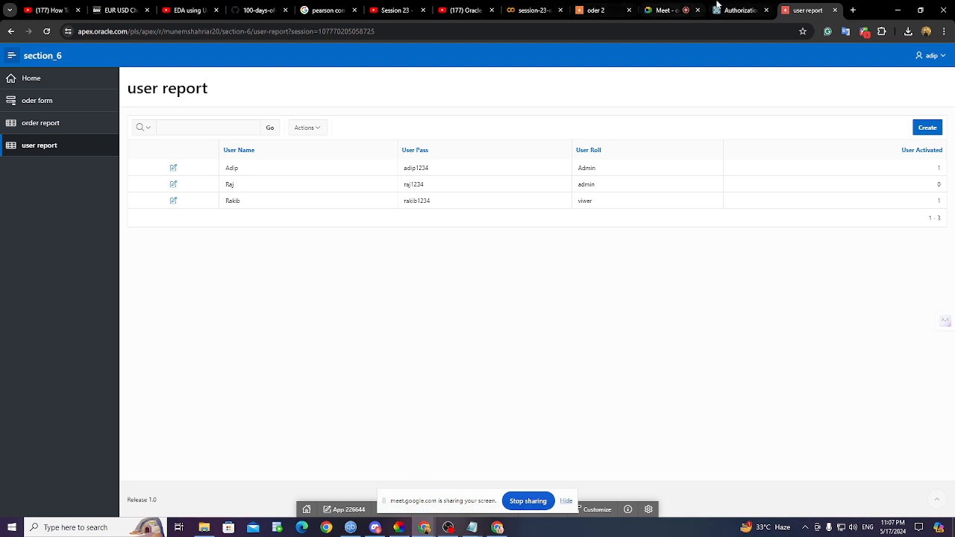
- Close the Create Authorization Scheme dialog without saving and go back to the app's user report
{"action": "left_click", "coordinate": [718, 9]}
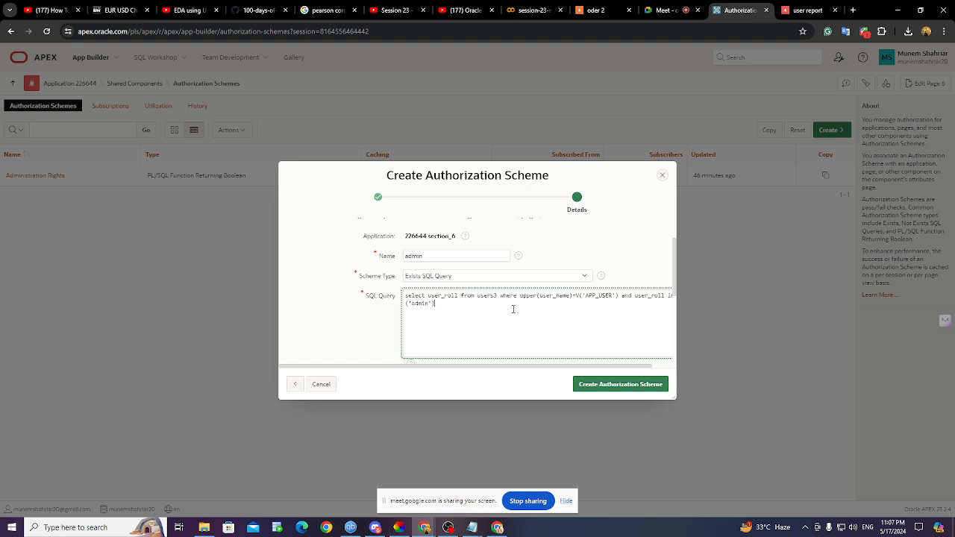
{"action": "left_click", "coordinate": [664, 10]}
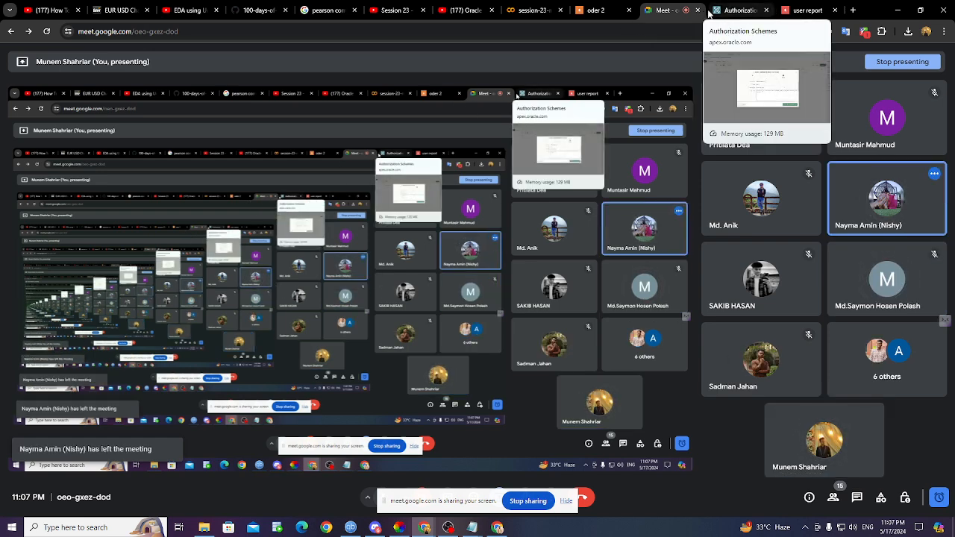
{"action": "left_click", "coordinate": [710, 13]}
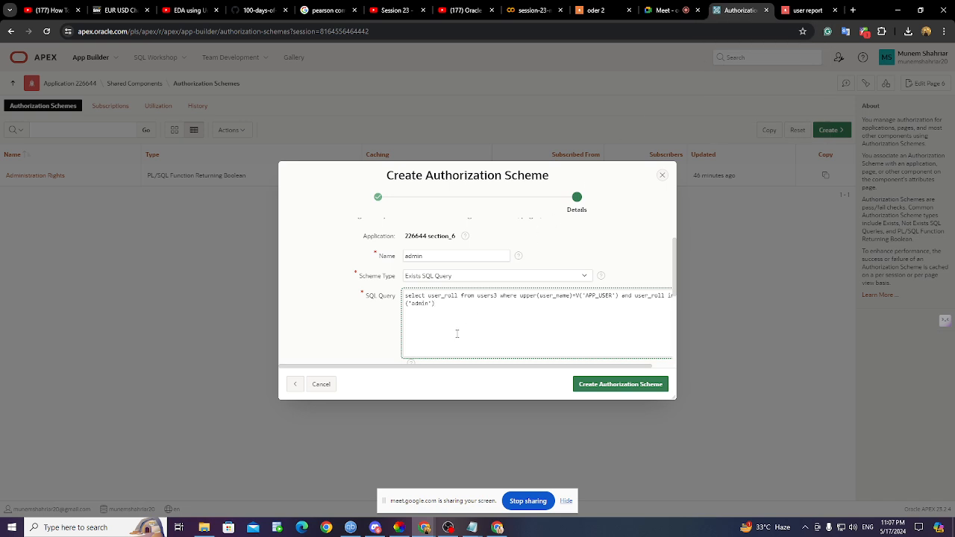
{"action": "left_click", "coordinate": [661, 180]}
{"action": "left_click", "coordinate": [802, 13]}
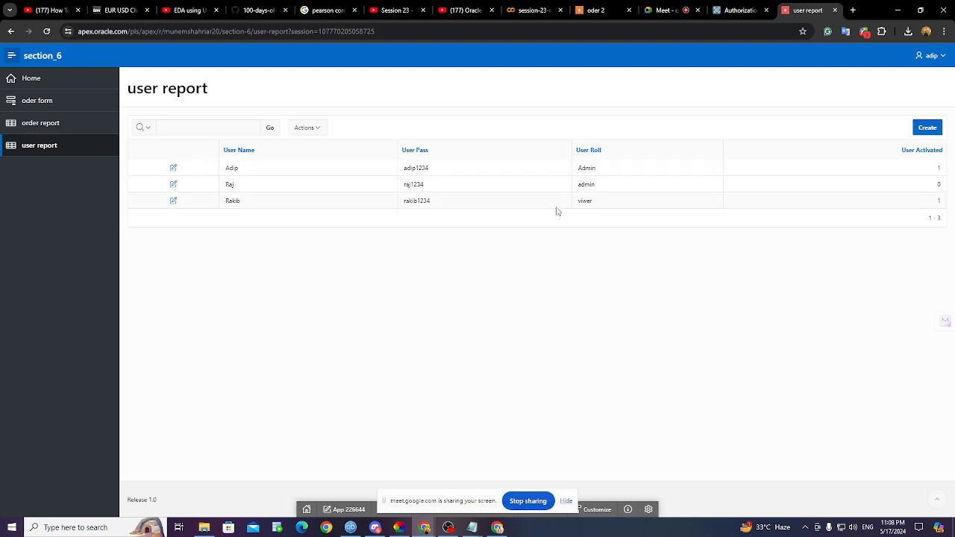
- Visit the running app's order report, oder form and user report pages
{"action": "left_click", "coordinate": [36, 124]}
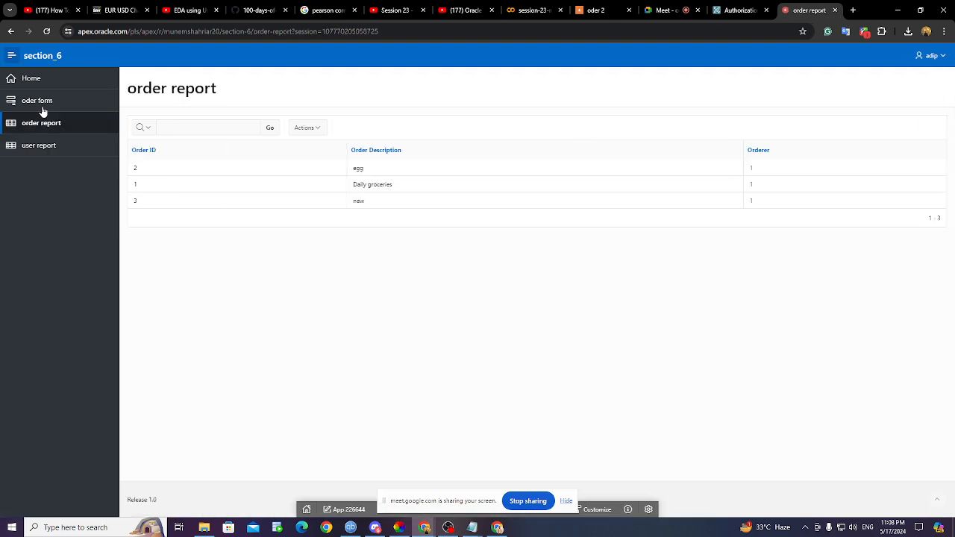
{"action": "left_click", "coordinate": [41, 109]}
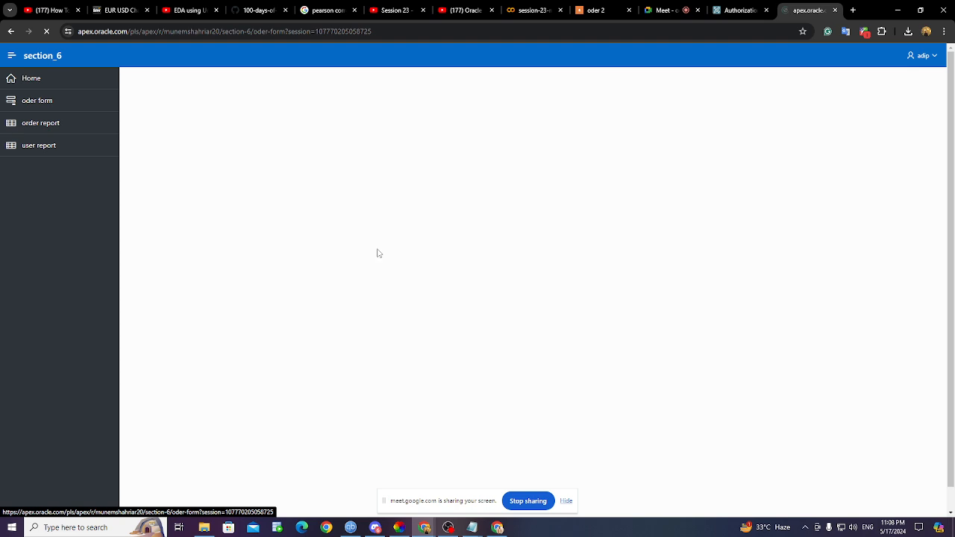
{"action": "left_click", "coordinate": [34, 153]}
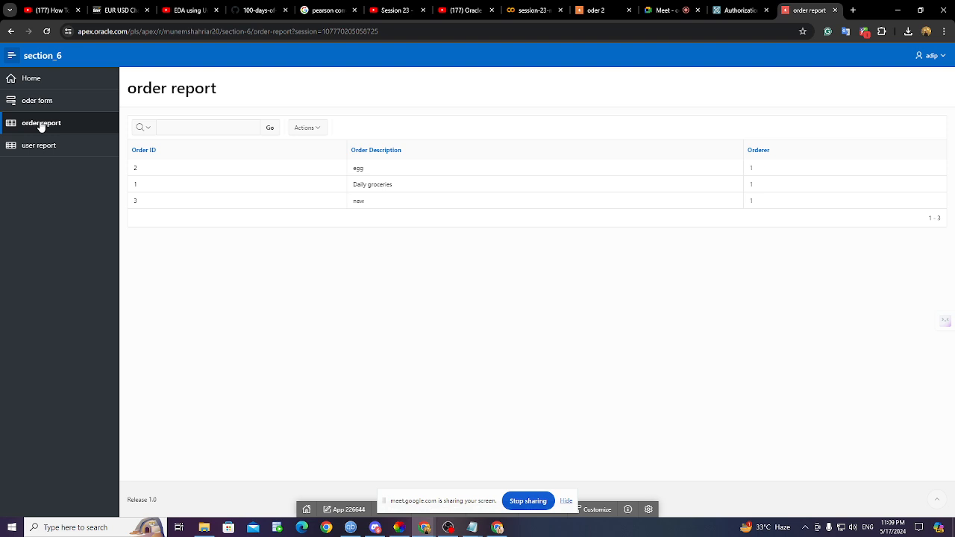
- Browse the oder form, order report and user report pages, then return to Authorization Schemes in the builder
{"action": "left_click", "coordinate": [42, 107]}
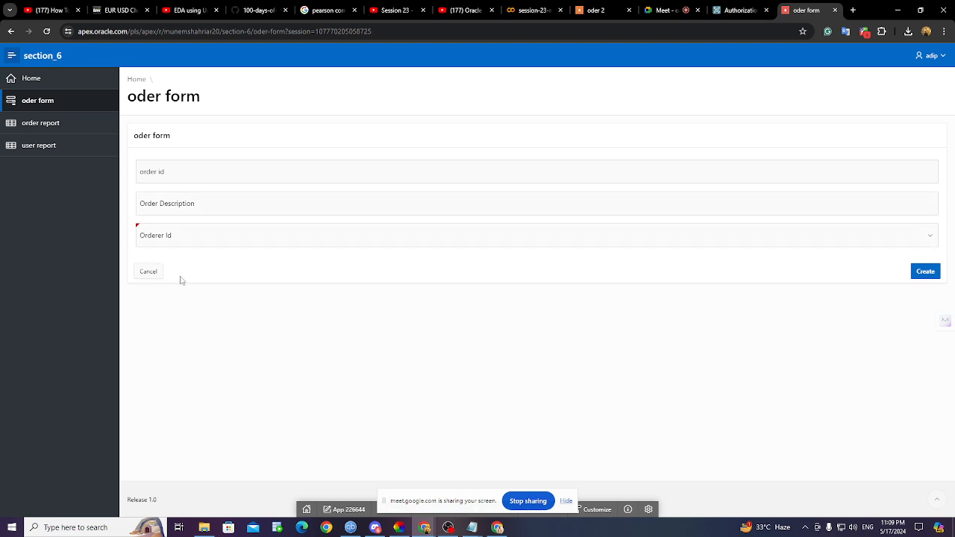
{"action": "left_click", "coordinate": [66, 123]}
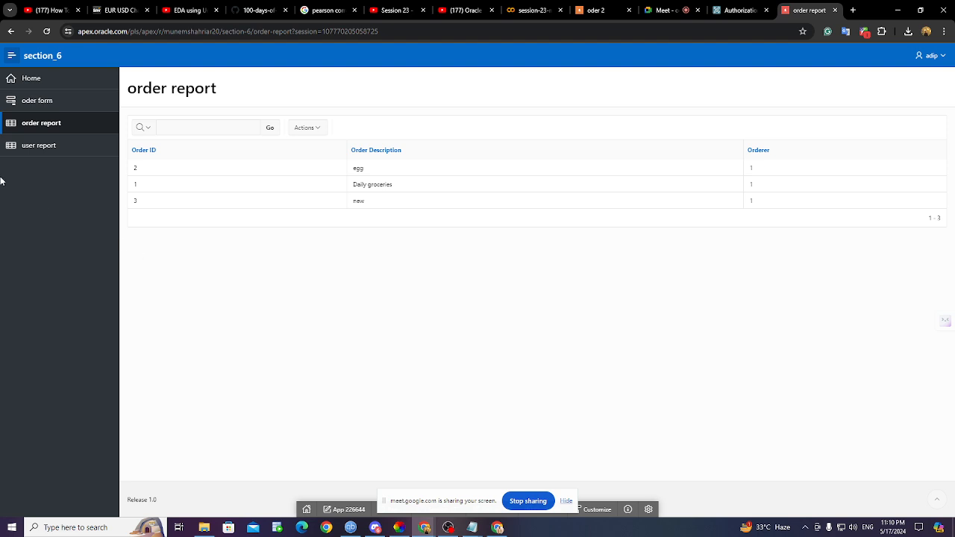
{"action": "left_click", "coordinate": [58, 147]}
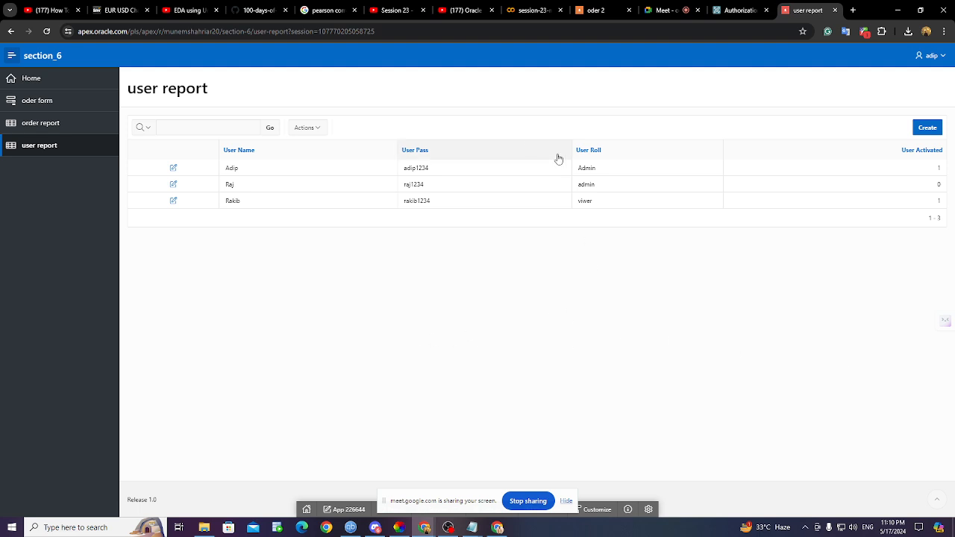
{"action": "left_click", "coordinate": [35, 120]}
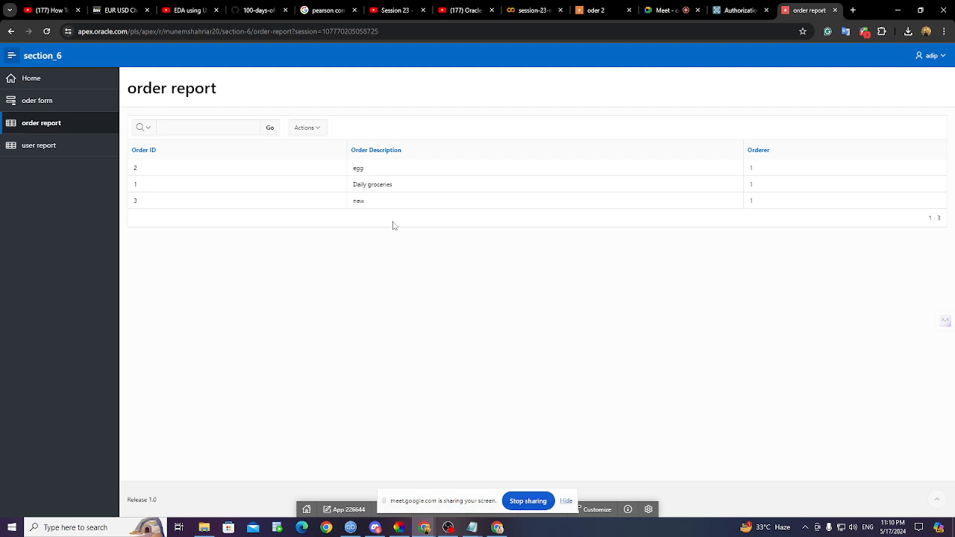
{"action": "left_click", "coordinate": [738, 10]}
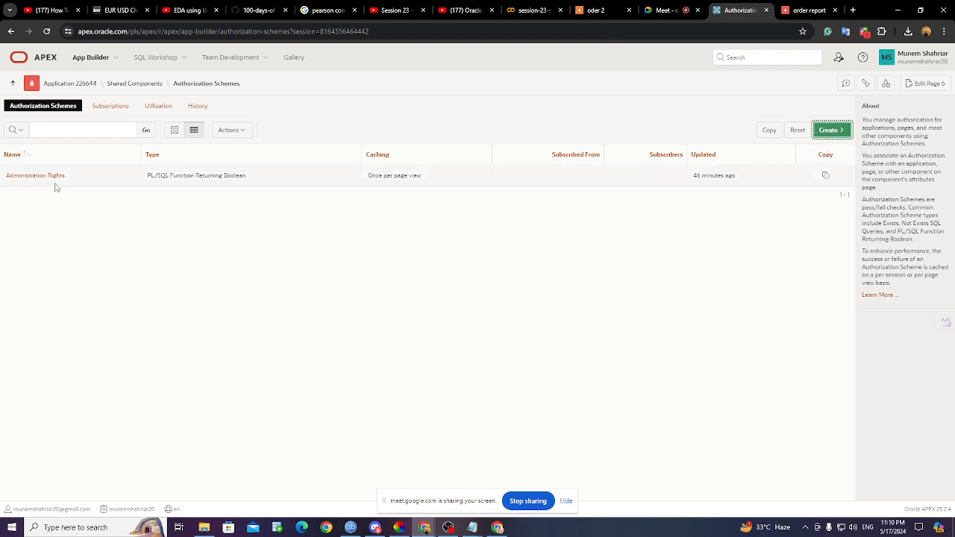
- Cancel the wizard and restart Create from Application 226644 > Shared Components > Authorization Schemes
{"action": "left_click", "coordinate": [825, 133]}
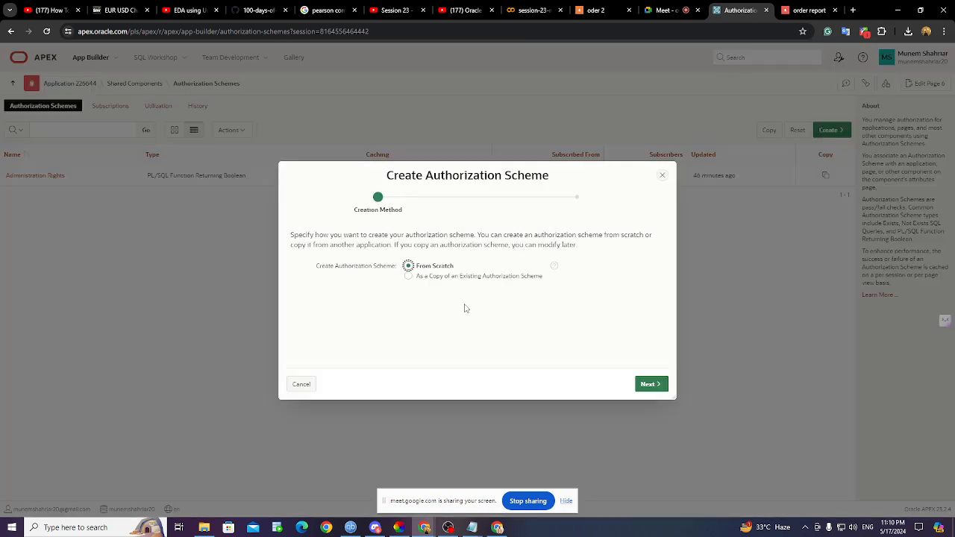
{"action": "left_click", "coordinate": [662, 174]}
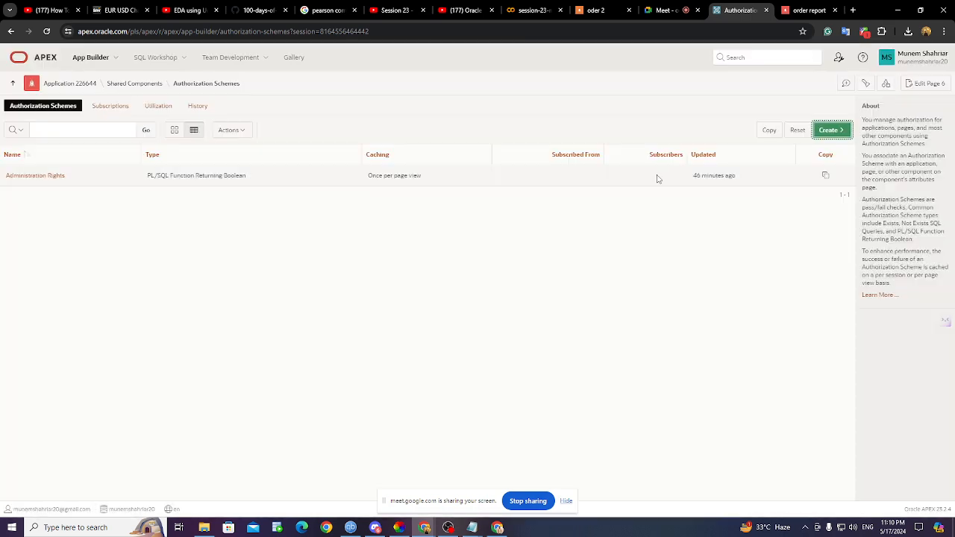
{"action": "left_click", "coordinate": [122, 87]}
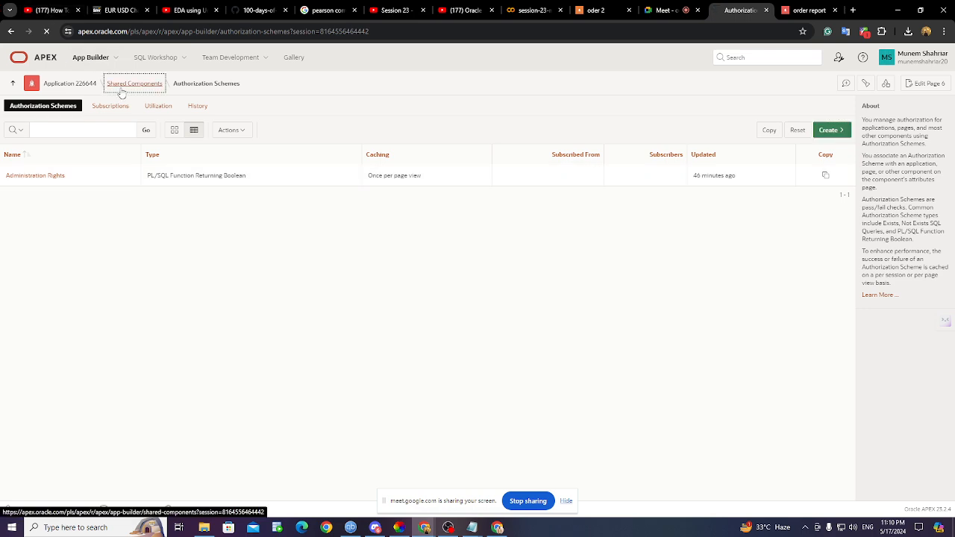
{"action": "left_click", "coordinate": [60, 92]}
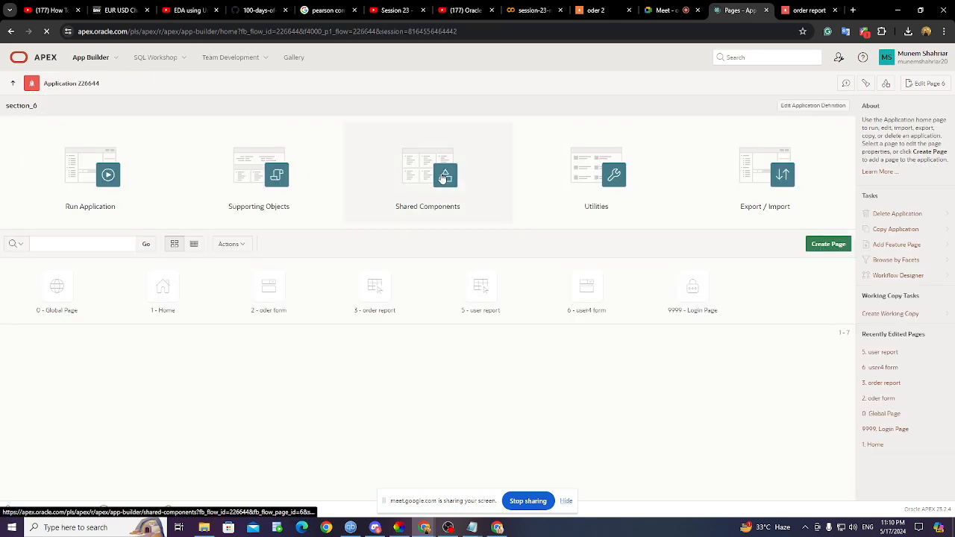
{"action": "left_click", "coordinate": [443, 177]}
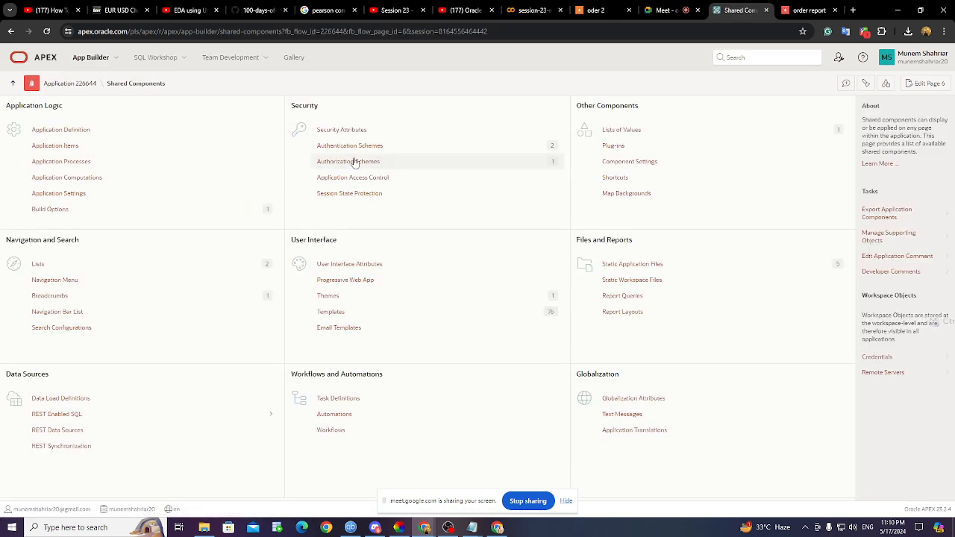
{"action": "left_click", "coordinate": [362, 162]}
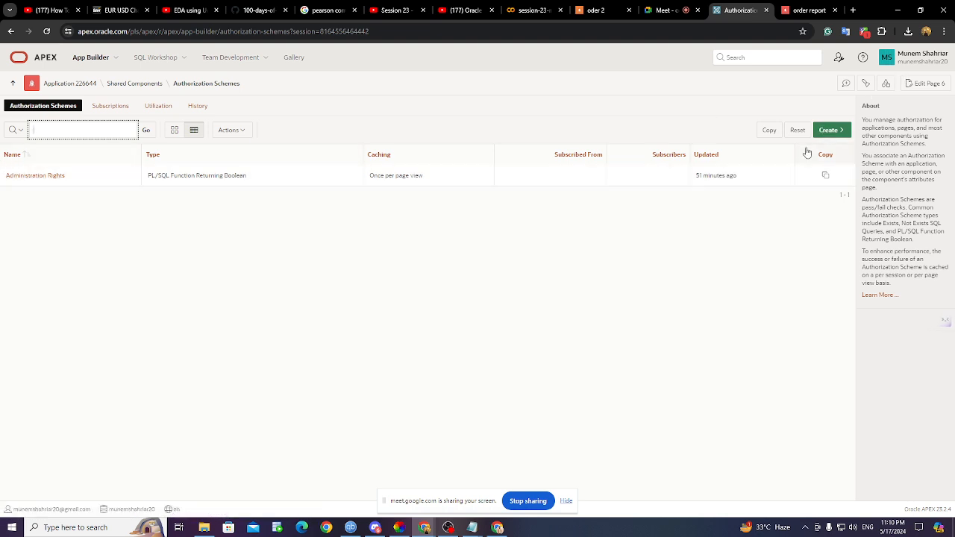
{"action": "left_click", "coordinate": [826, 131]}
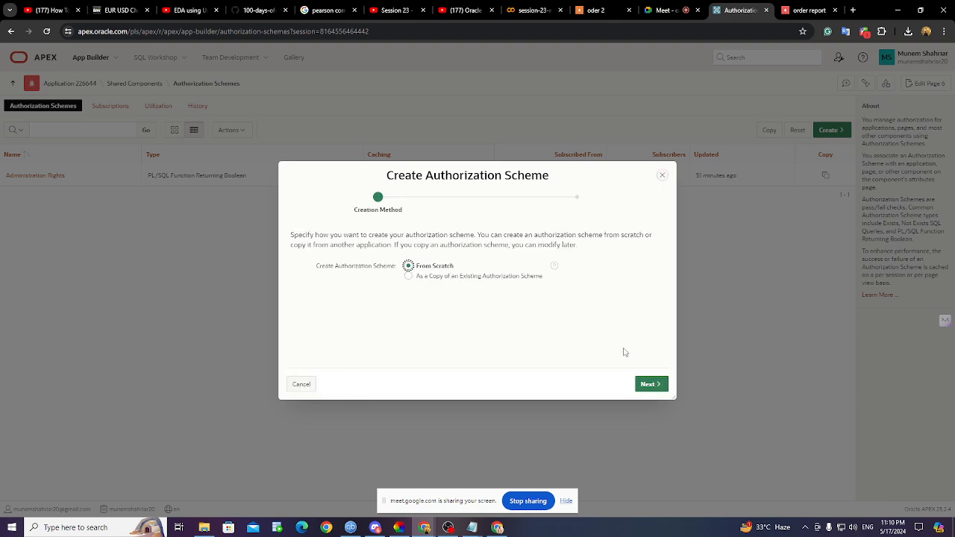
- Build the scheme from scratch, name it 'admin' and set its type to Exists SQL Query
{"action": "left_click", "coordinate": [662, 385]}
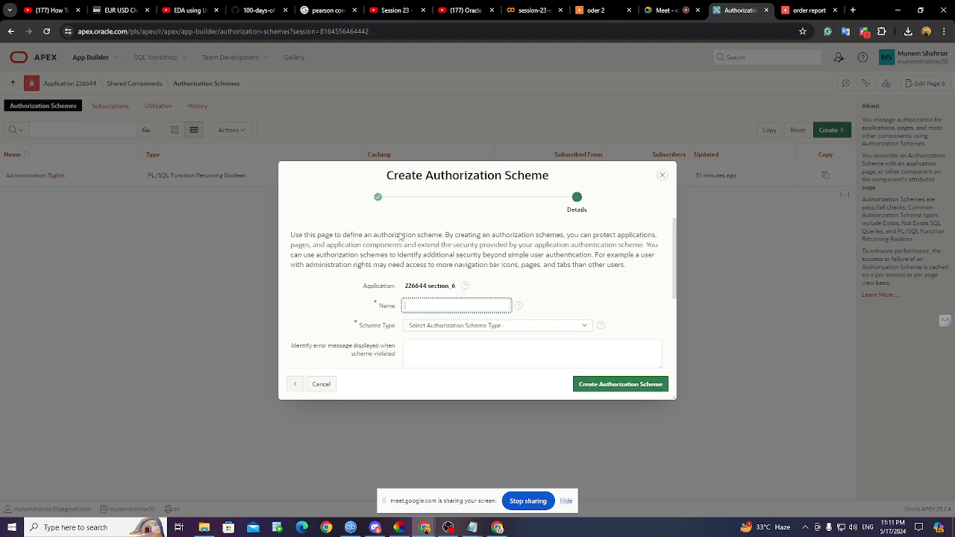
{"action": "left_click", "coordinate": [447, 308]}
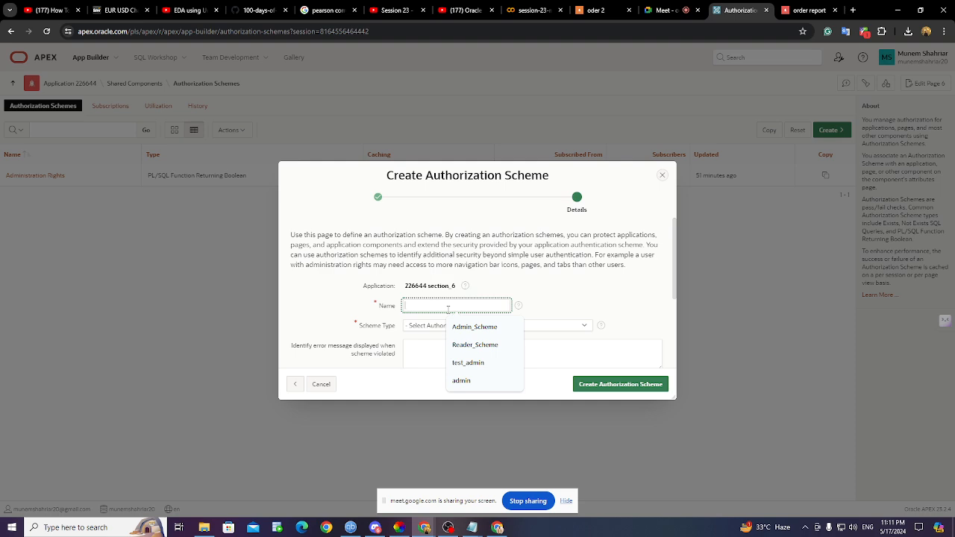
{"action": "type", "text": "ad"}
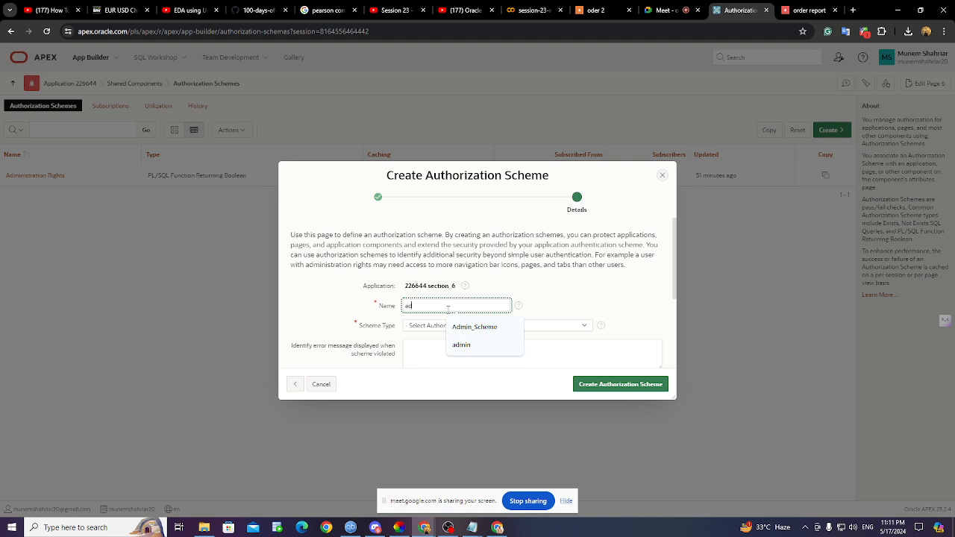
{"action": "type", "text": "min"}
{"action": "left_click", "coordinate": [523, 285]}
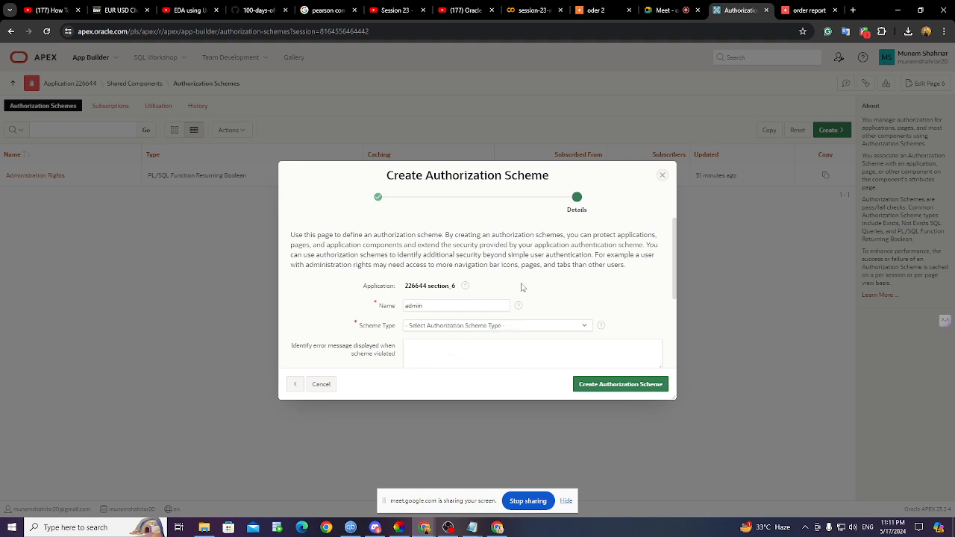
{"action": "left_click", "coordinate": [446, 328]}
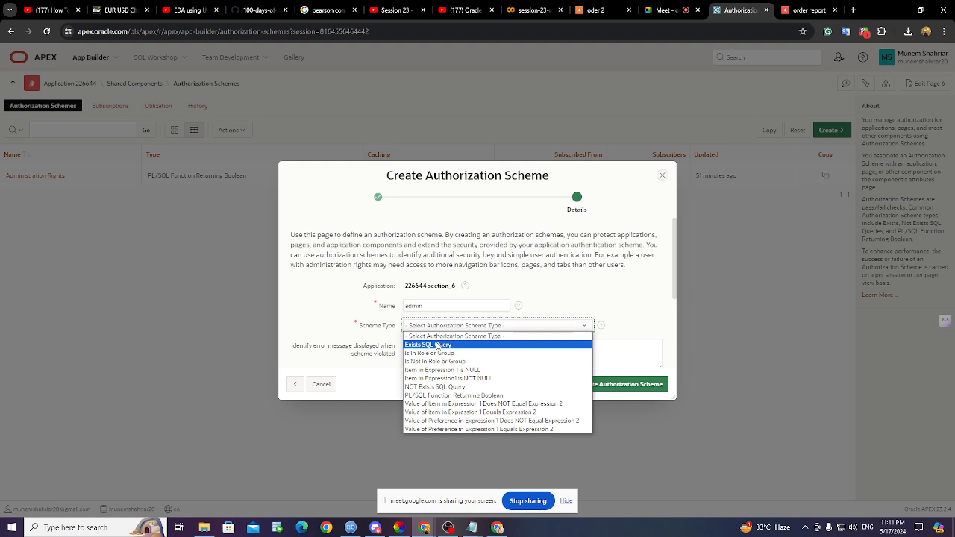
{"action": "left_click", "coordinate": [438, 346]}
{"action": "scroll", "coordinate": [429, 321], "scroll_direction": "down", "scroll_amount": 2}
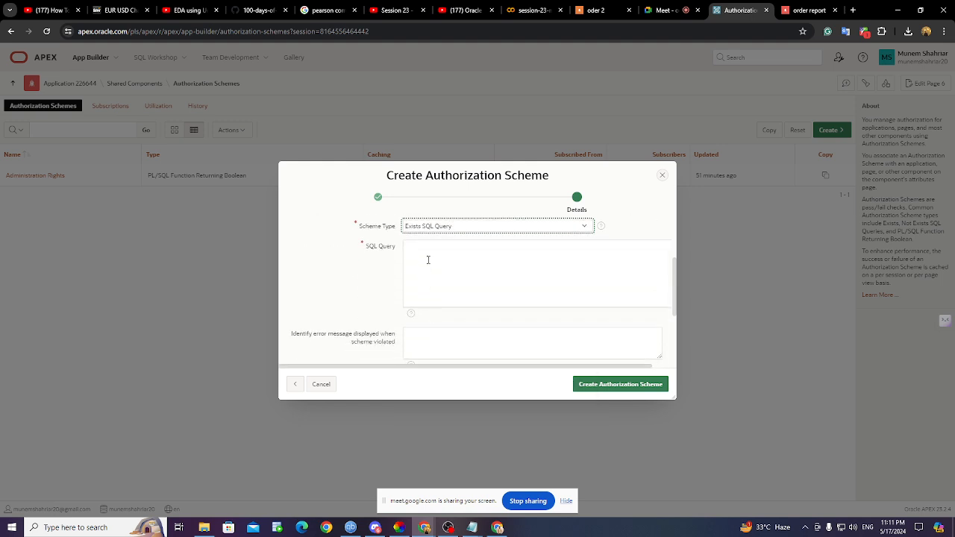
- Bring up the data.txt notes and select the whole authorization query line
{"action": "left_click", "coordinate": [478, 528]}
{"action": "left_click", "coordinate": [527, 490]}
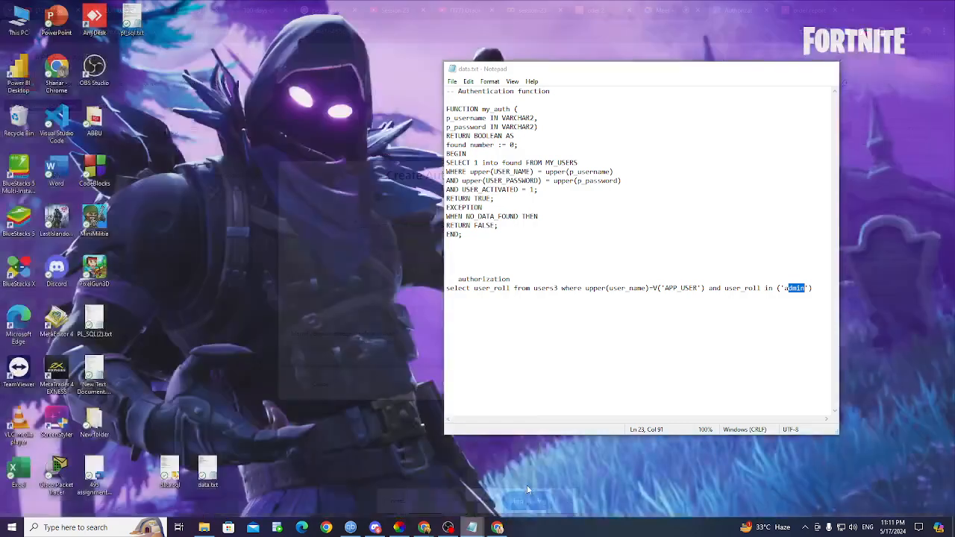
{"action": "left_click", "coordinate": [449, 289]}
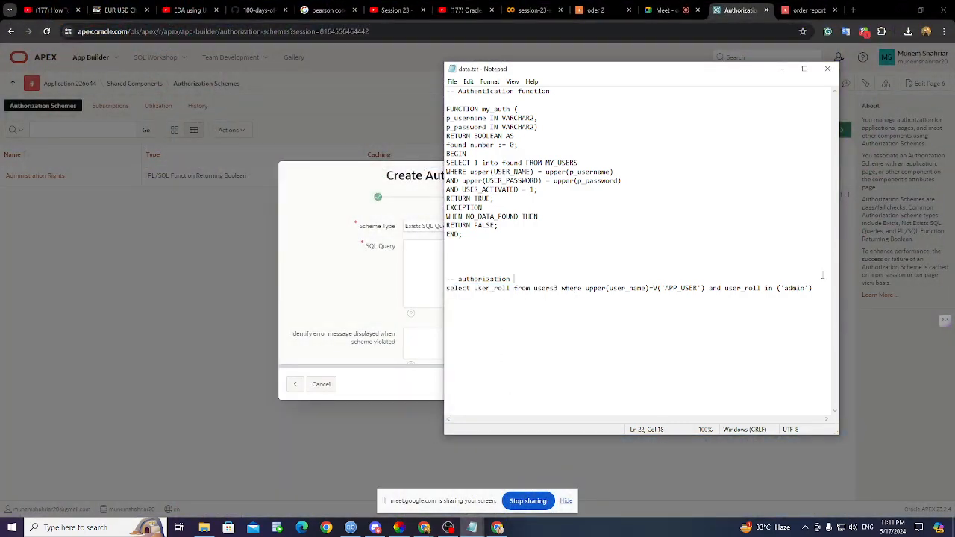
{"action": "left_click_drag", "start_coordinate": [448, 289], "coordinate": [815, 289]}
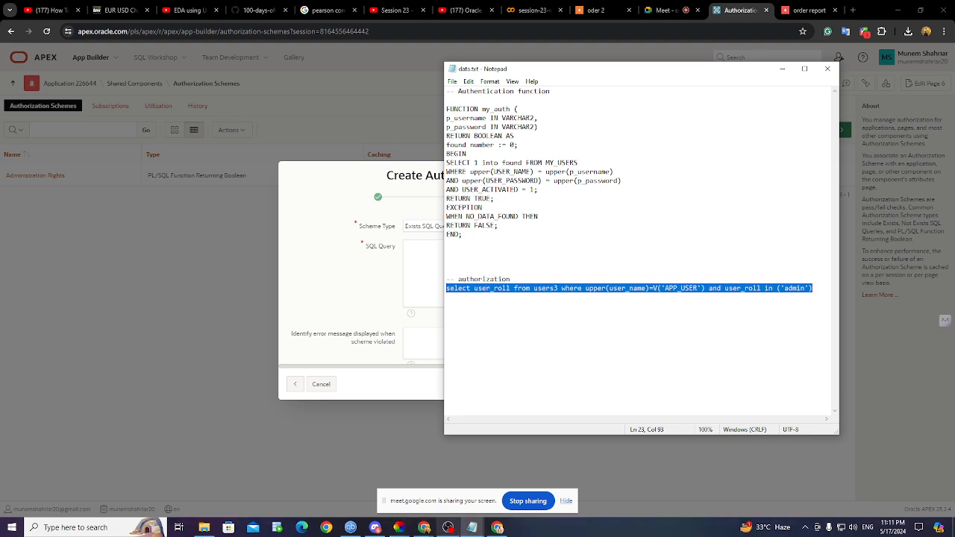
- In data.sql, highlight the admin role value in the users3 data, then the V('APP_USER') query part
{"action": "mouse_move", "coordinate": [479, 529]}
{"action": "left_click", "coordinate": [438, 478]}
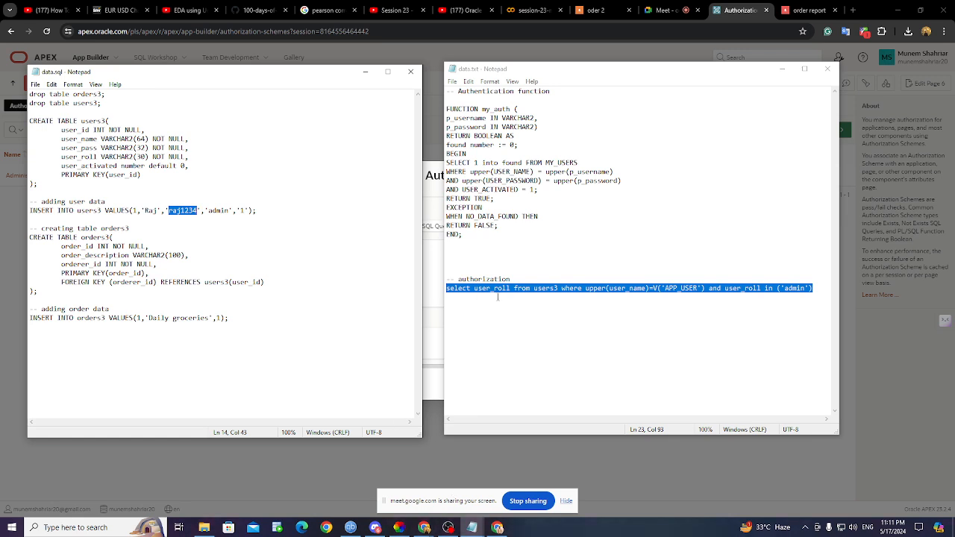
{"action": "left_click", "coordinate": [551, 293]}
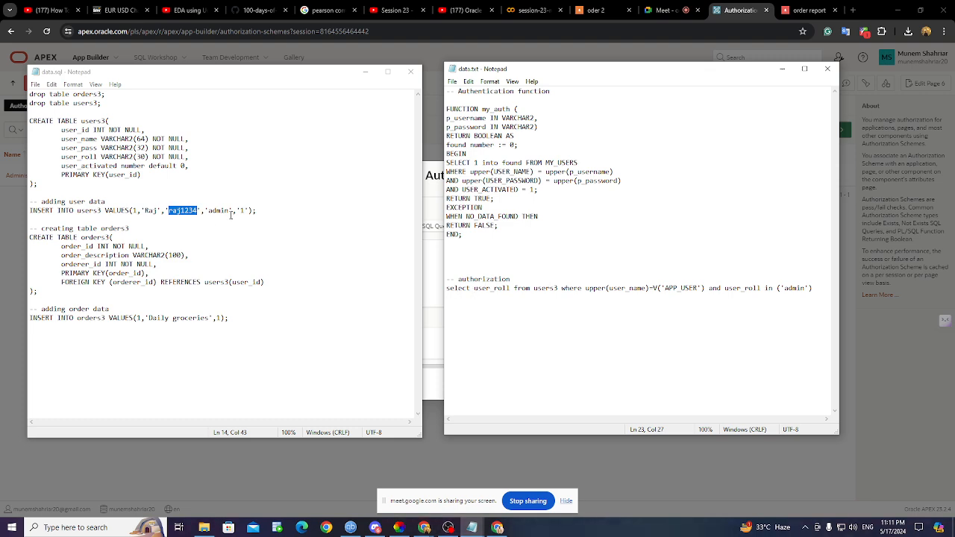
{"action": "left_click_drag", "start_coordinate": [208, 211], "coordinate": [229, 211]}
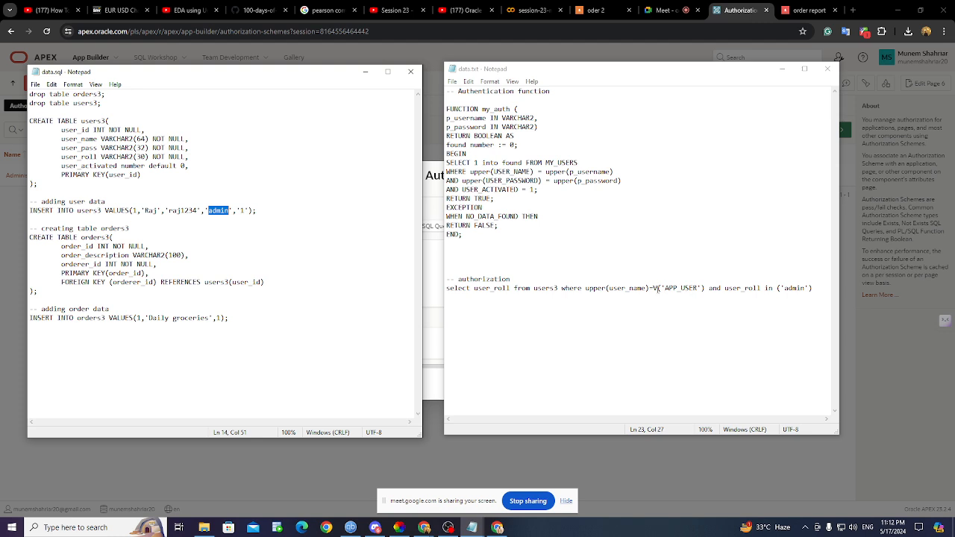
{"action": "left_click_drag", "start_coordinate": [654, 290], "coordinate": [704, 289]}
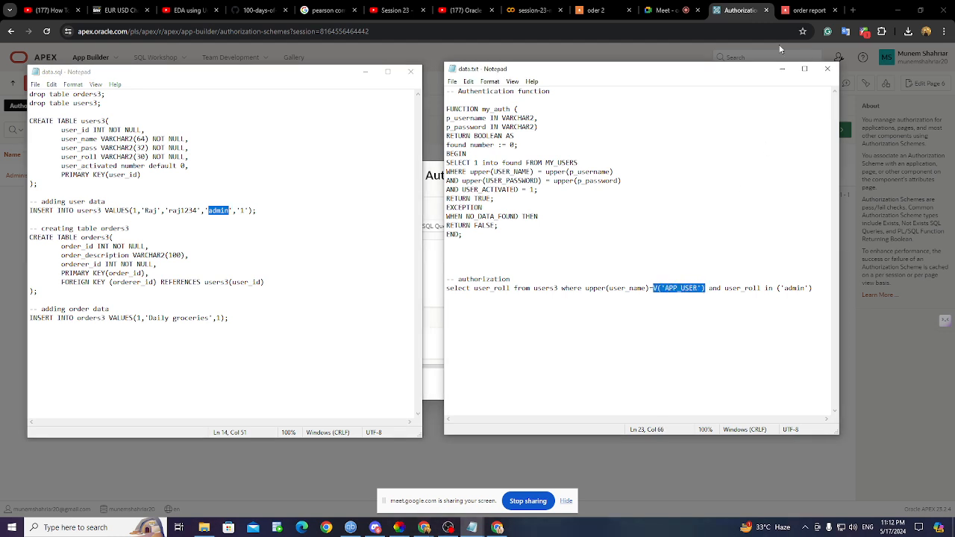
{"action": "left_click", "coordinate": [793, 10]}
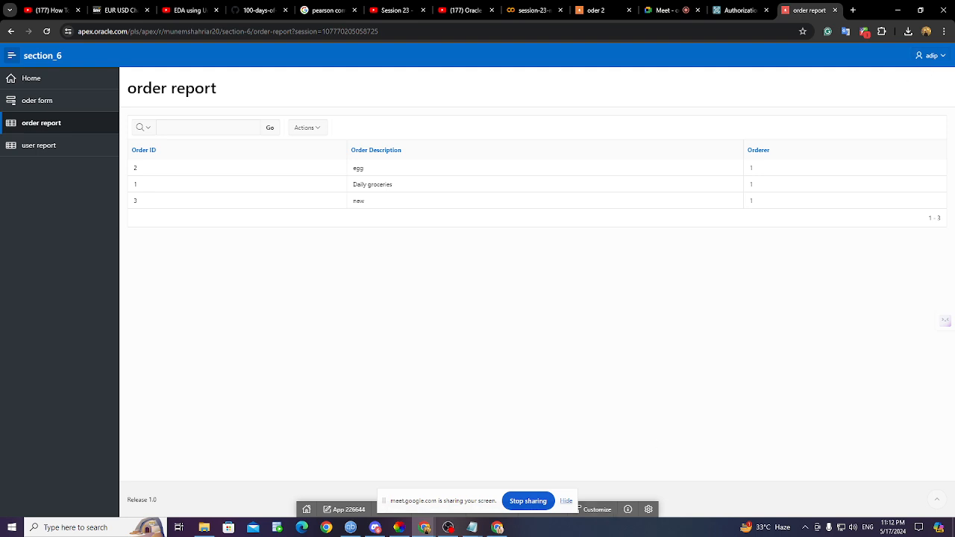
- Bring both notes back up and highlight the upper(user_name) part of the query
{"action": "mouse_move", "coordinate": [497, 527]}
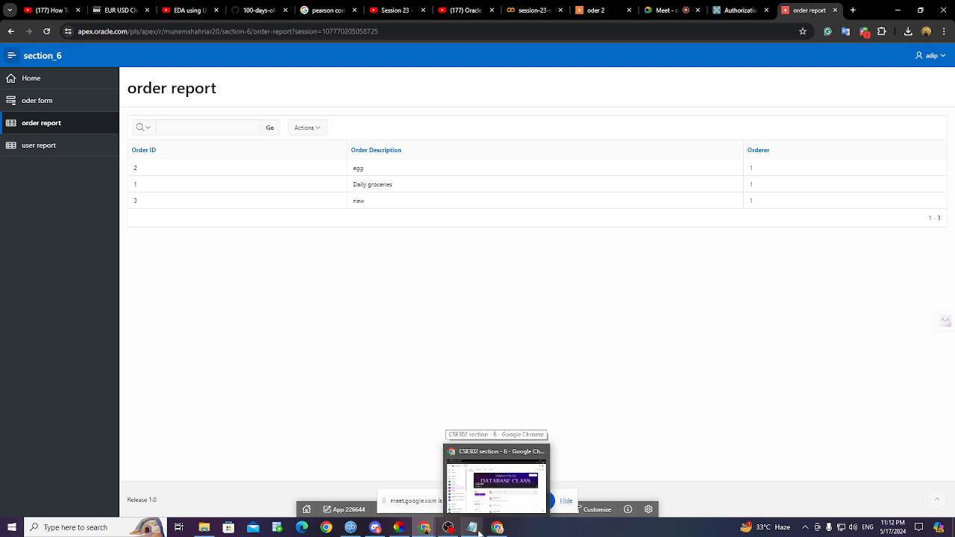
{"action": "left_click", "coordinate": [438, 493]}
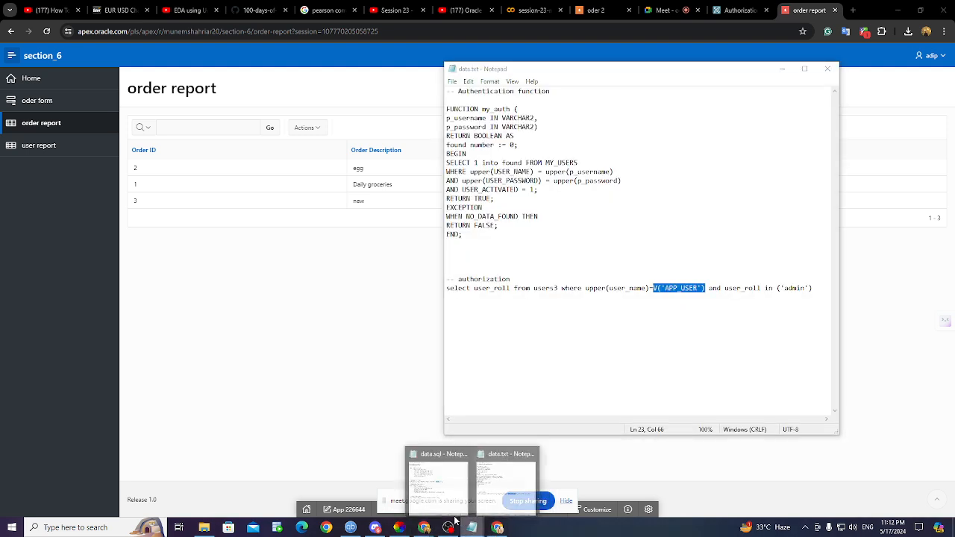
{"action": "left_click", "coordinate": [512, 489]}
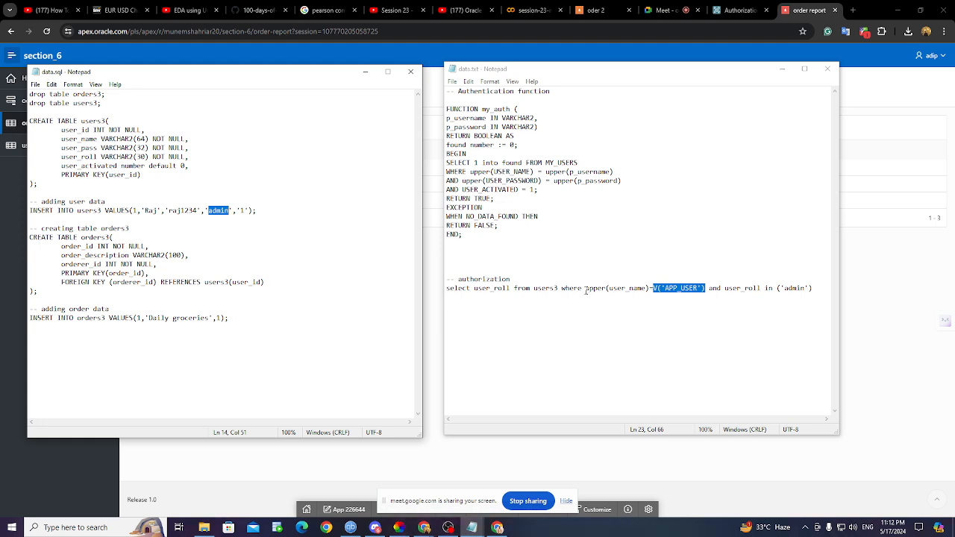
{"action": "left_click_drag", "start_coordinate": [586, 290], "coordinate": [651, 291]}
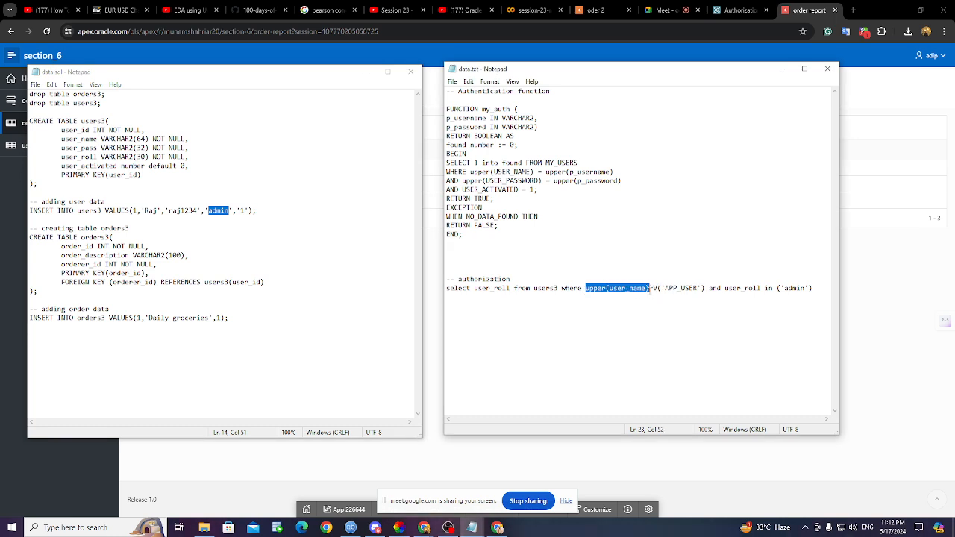
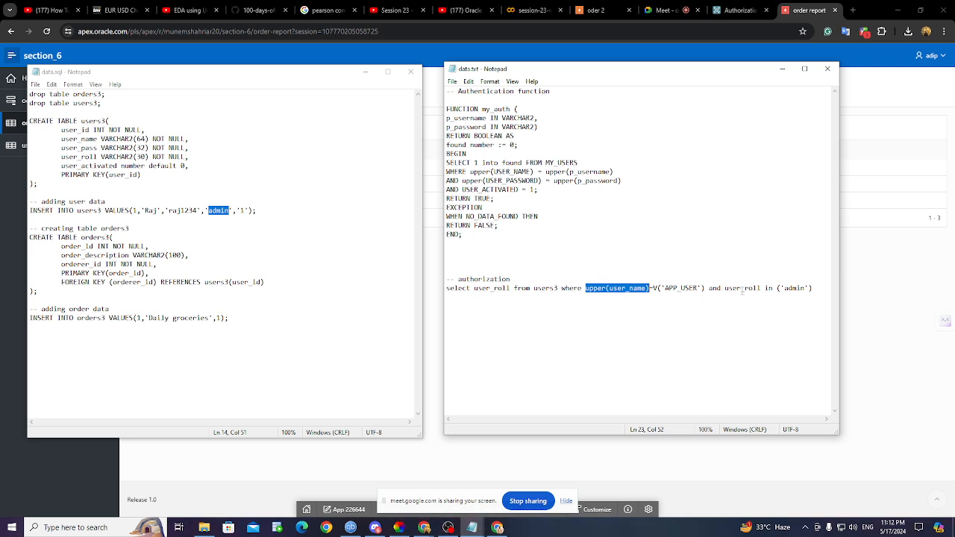
- Highlight the admin role condition in data.txt, then minimize both the data.txt and data.sql Notepad windows
{"action": "left_click_drag", "start_coordinate": [724, 290], "coordinate": [815, 290]}
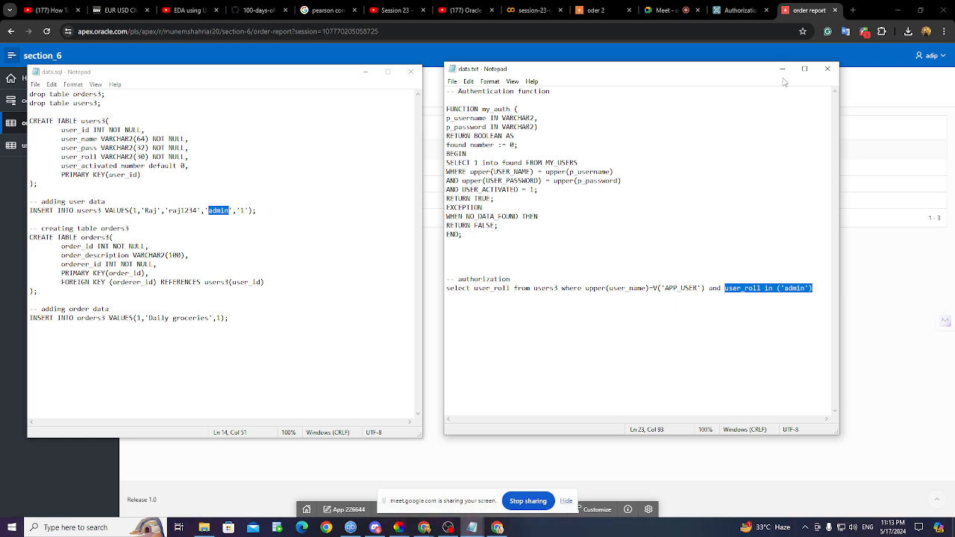
{"action": "left_click", "coordinate": [782, 69]}
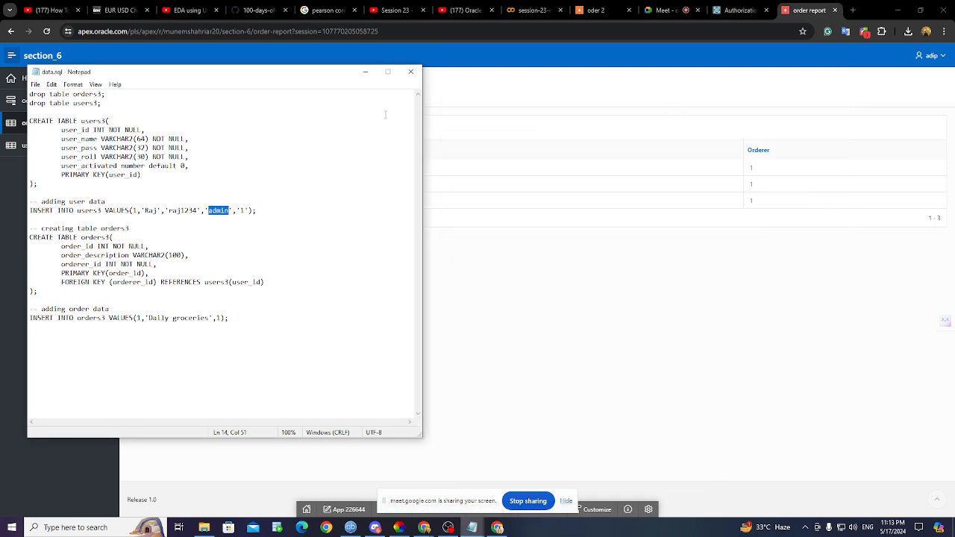
{"action": "left_click", "coordinate": [367, 74]}
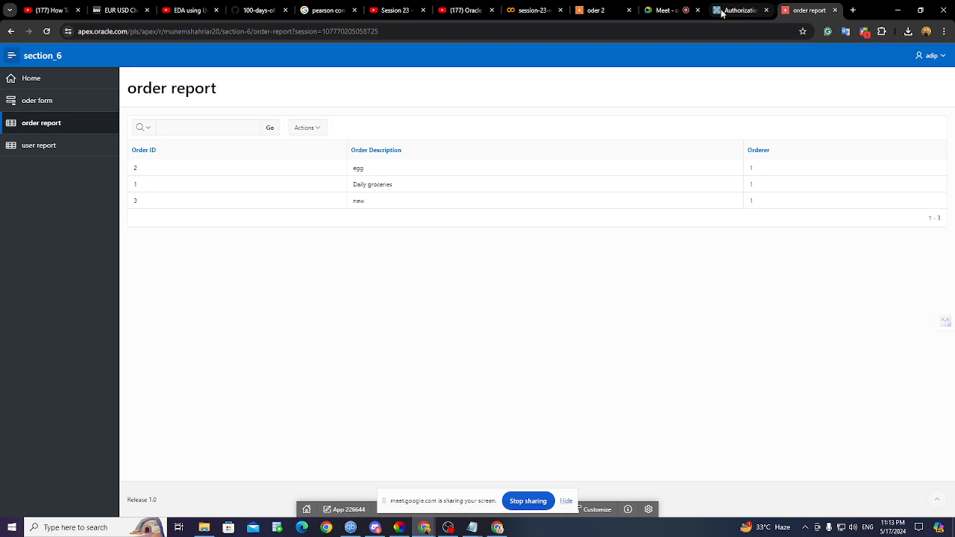
- Bring up the data.txt notes and select the full authorization query line
{"action": "left_click", "coordinate": [738, 11]}
{"action": "scroll", "coordinate": [486, 269], "scroll_direction": "up", "scroll_amount": 3}
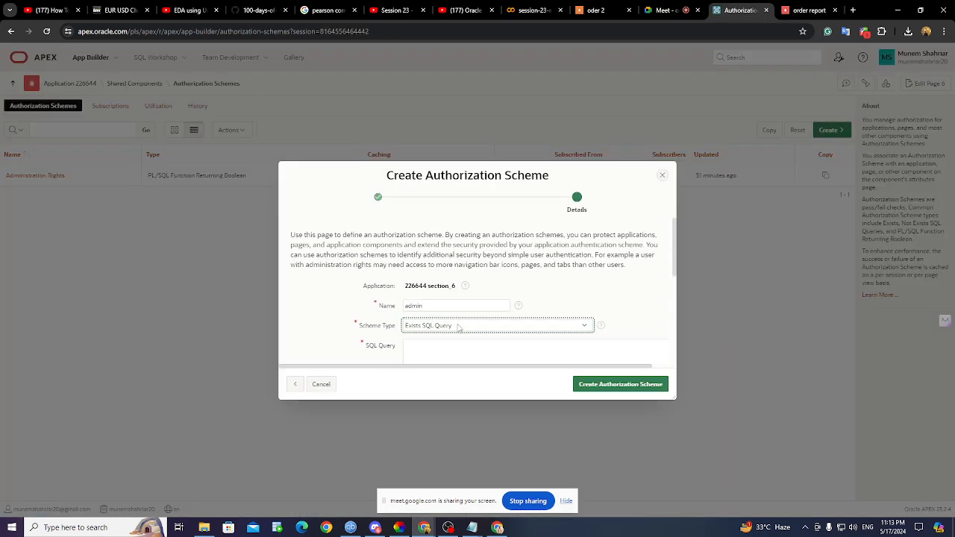
{"action": "scroll", "coordinate": [518, 337], "scroll_direction": "down", "scroll_amount": 5}
{"action": "mouse_move", "coordinate": [472, 528]}
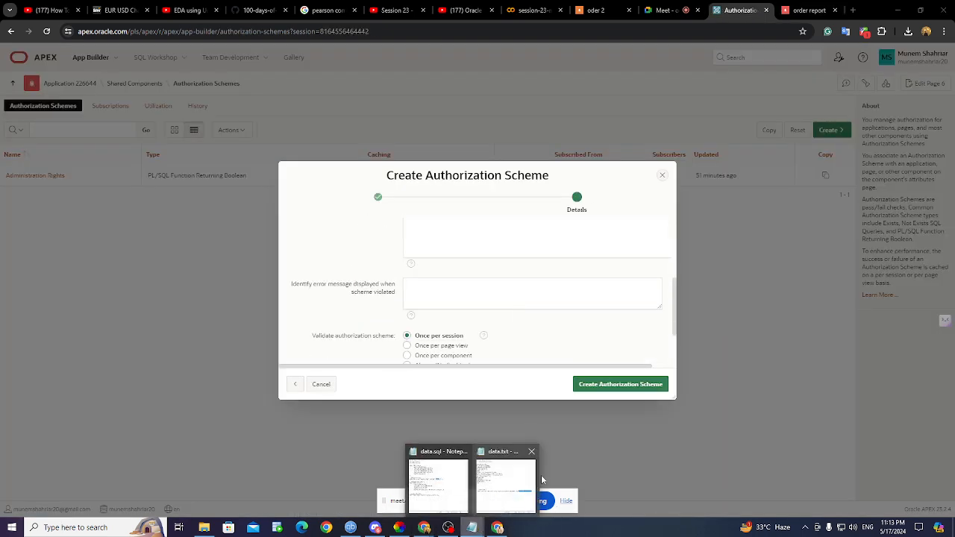
{"action": "left_click", "coordinate": [544, 480]}
{"action": "left_click_drag", "start_coordinate": [814, 296], "coordinate": [373, 288]}
{"action": "key", "text": "ctrl+c"}
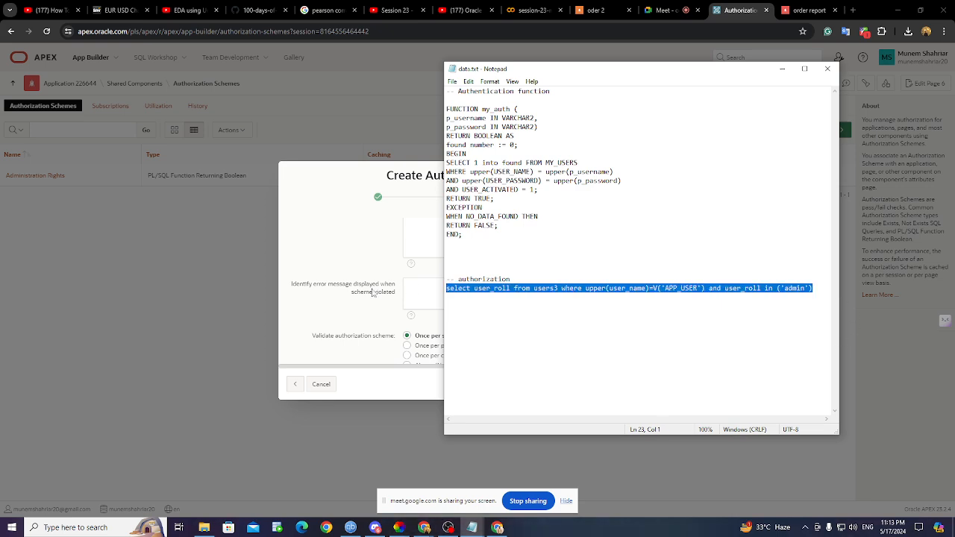
{"action": "left_click", "coordinate": [782, 69]}
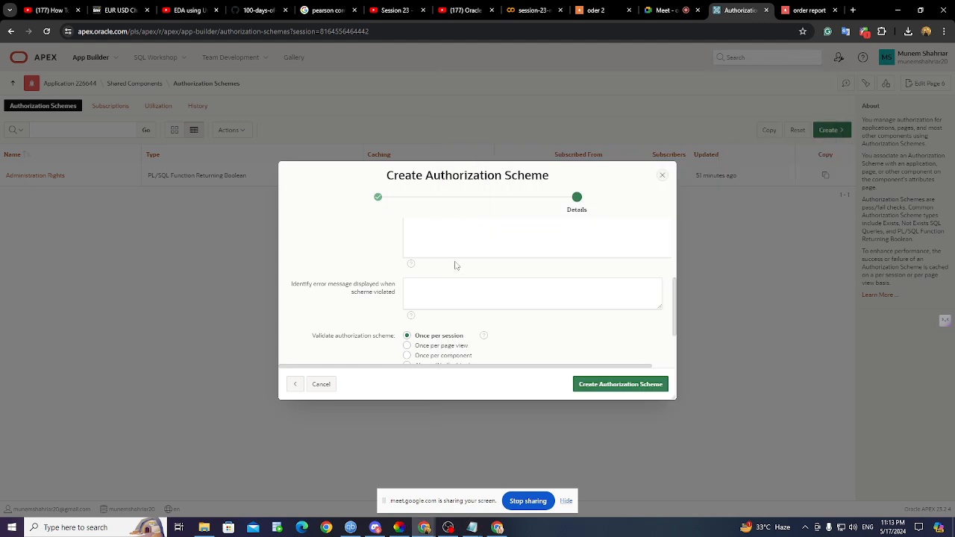
- Paste the query into SQL Query and create the admin Exists SQL Query authorization scheme
{"action": "scroll", "coordinate": [454, 265], "scroll_direction": "up", "scroll_amount": 5}
{"action": "scroll", "coordinate": [425, 307], "scroll_direction": "down", "scroll_amount": 3}
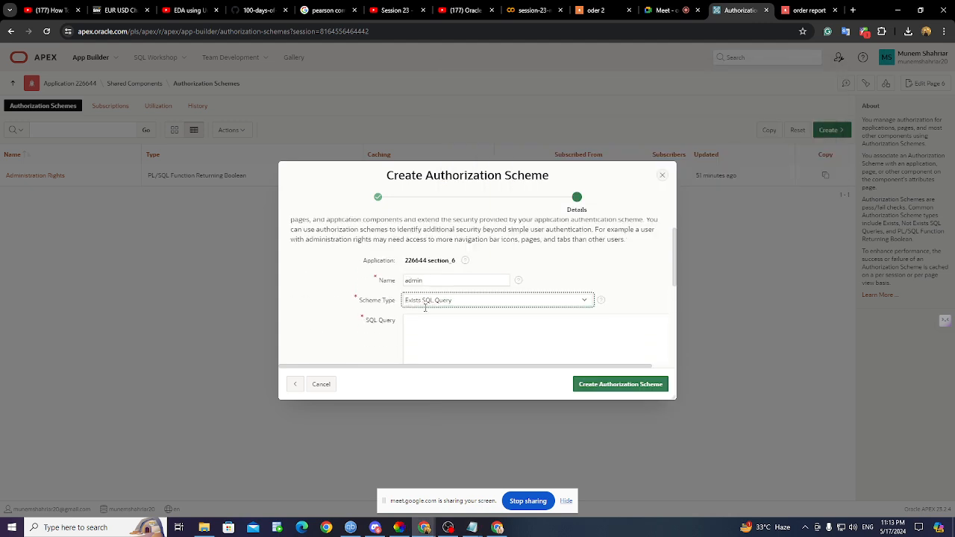
{"action": "left_click", "coordinate": [435, 273]}
{"action": "key", "text": "ctrl+v"}
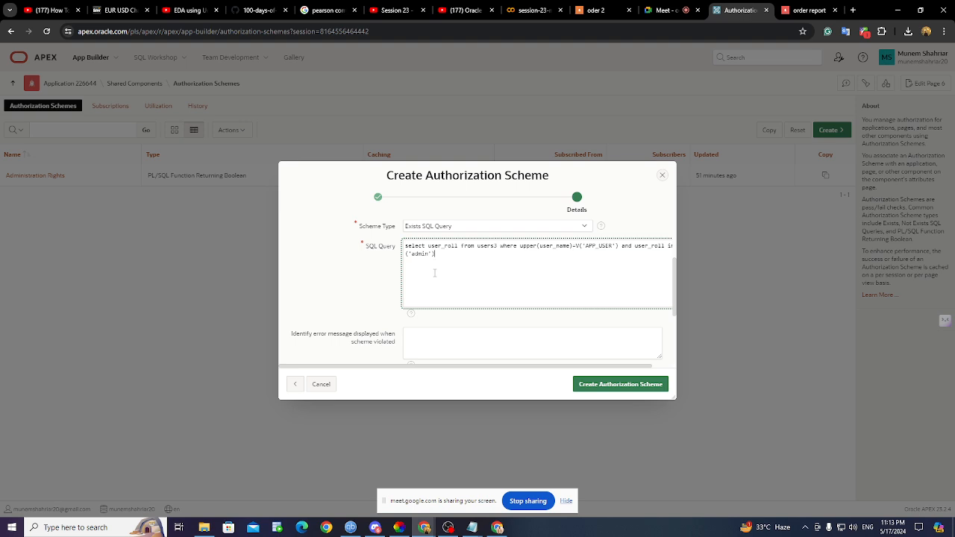
{"action": "left_click", "coordinate": [604, 389]}
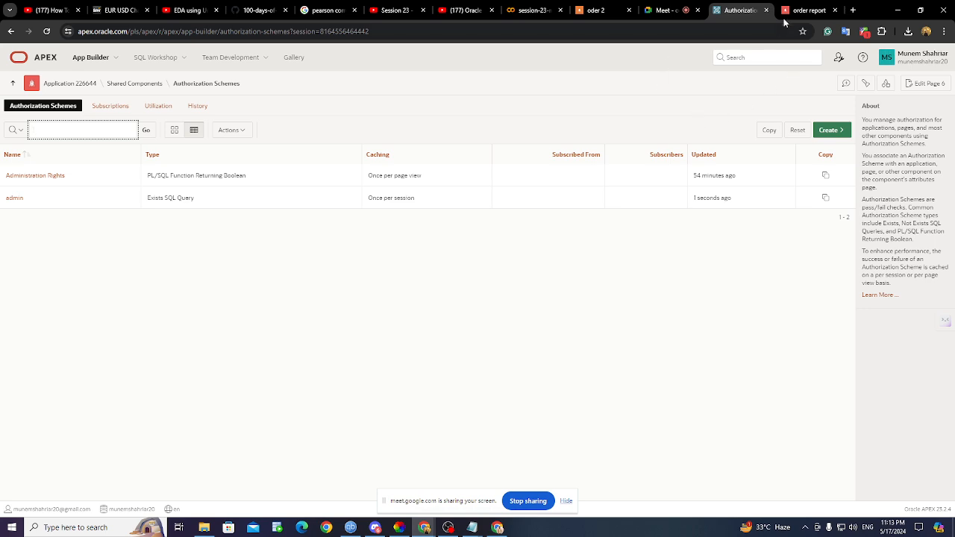
- Open Shared Components and look over the Navigation Bar list's details
{"action": "left_click", "coordinate": [152, 85]}
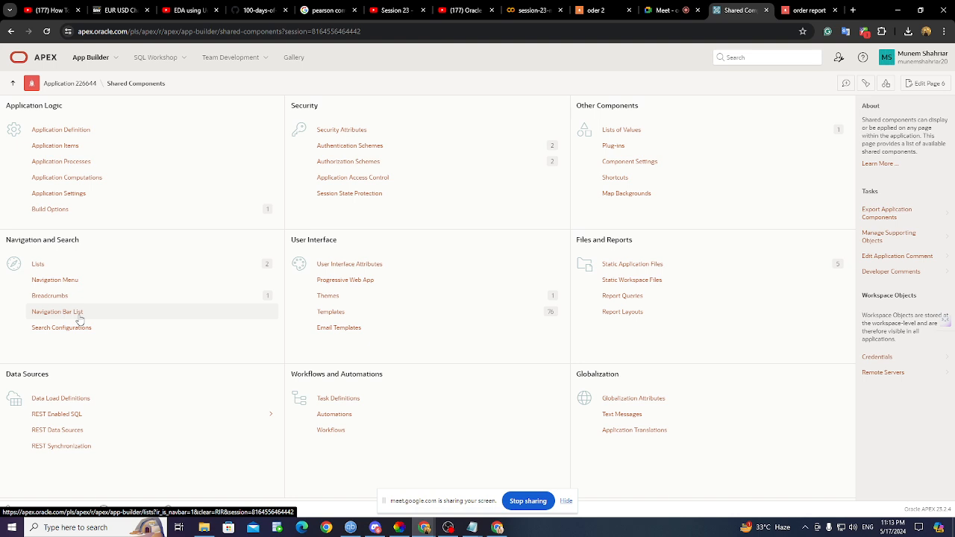
{"action": "left_click", "coordinate": [80, 319]}
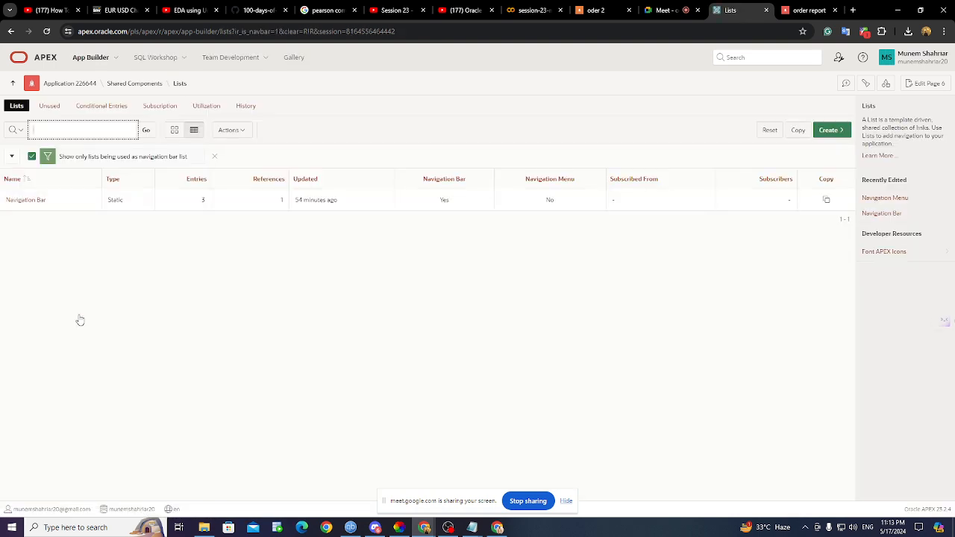
{"action": "left_click", "coordinate": [32, 200]}
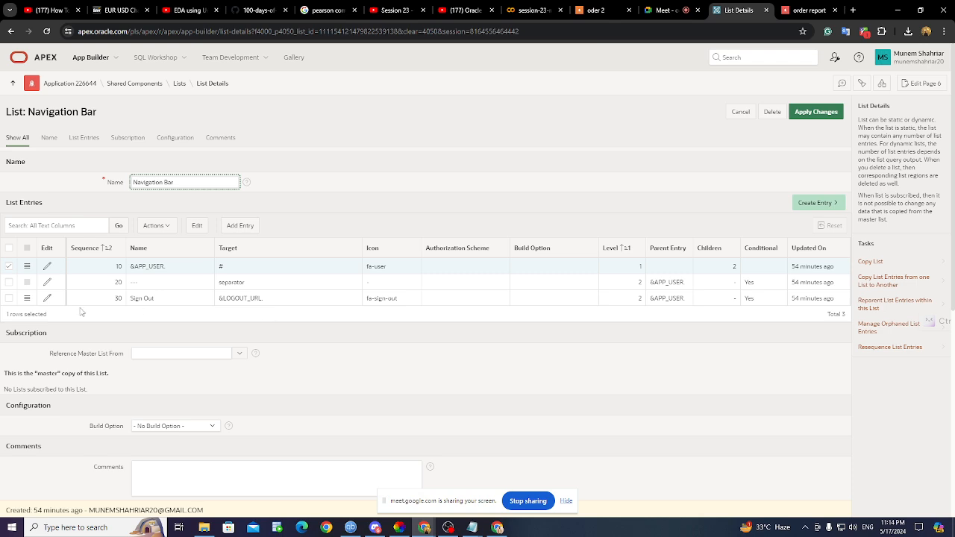
{"action": "scroll", "coordinate": [234, 285], "scroll_direction": "down", "scroll_amount": 4}
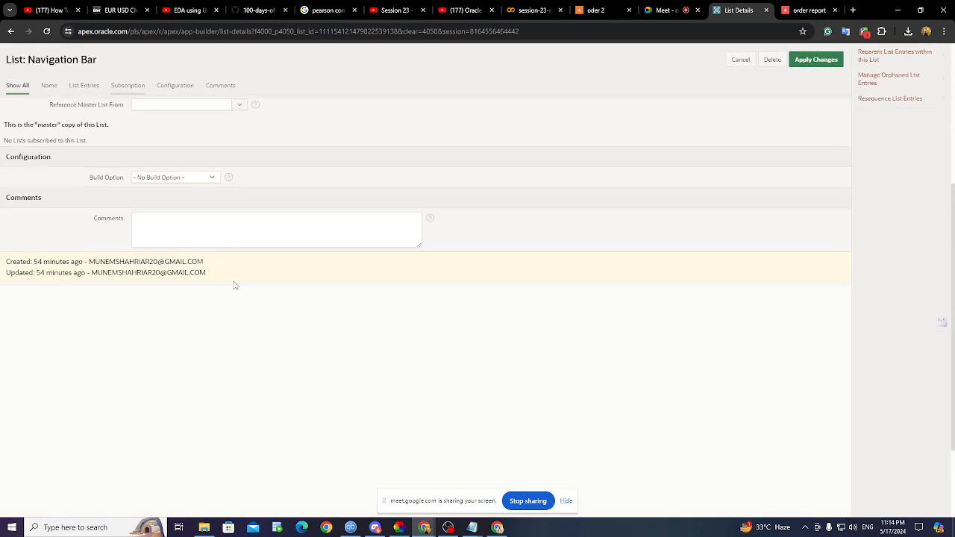
{"action": "scroll", "coordinate": [234, 285], "scroll_direction": "up", "scroll_amount": 2}
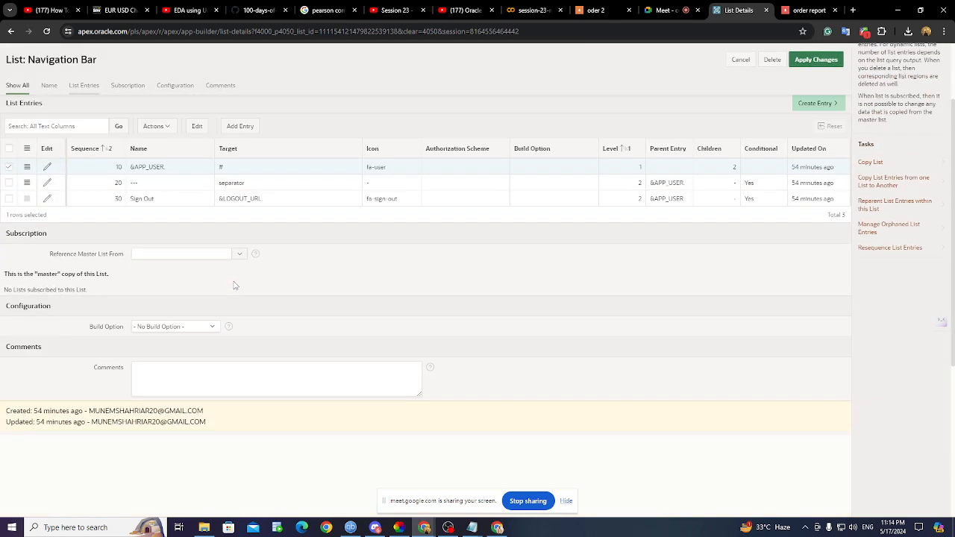
{"action": "scroll", "coordinate": [234, 286], "scroll_direction": "up", "scroll_amount": 2}
- Go back to Shared Components, then to the application 226644 home page
{"action": "left_click", "coordinate": [12, 30]}
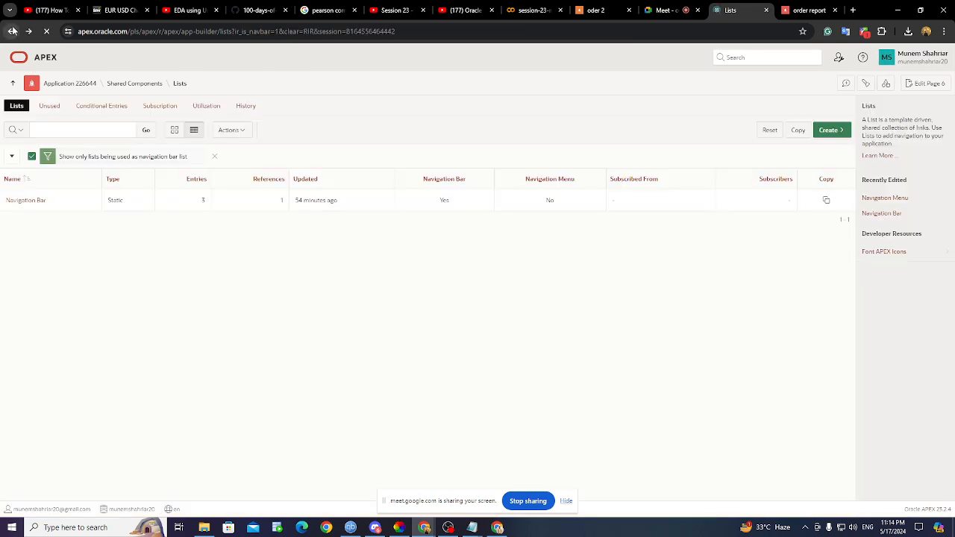
{"action": "left_click", "coordinate": [13, 31]}
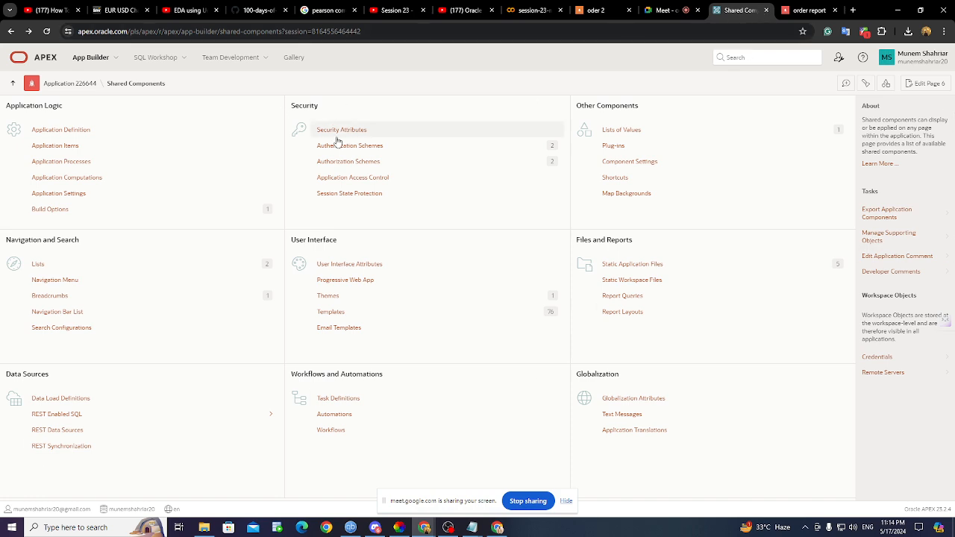
{"action": "left_click", "coordinate": [73, 84]}
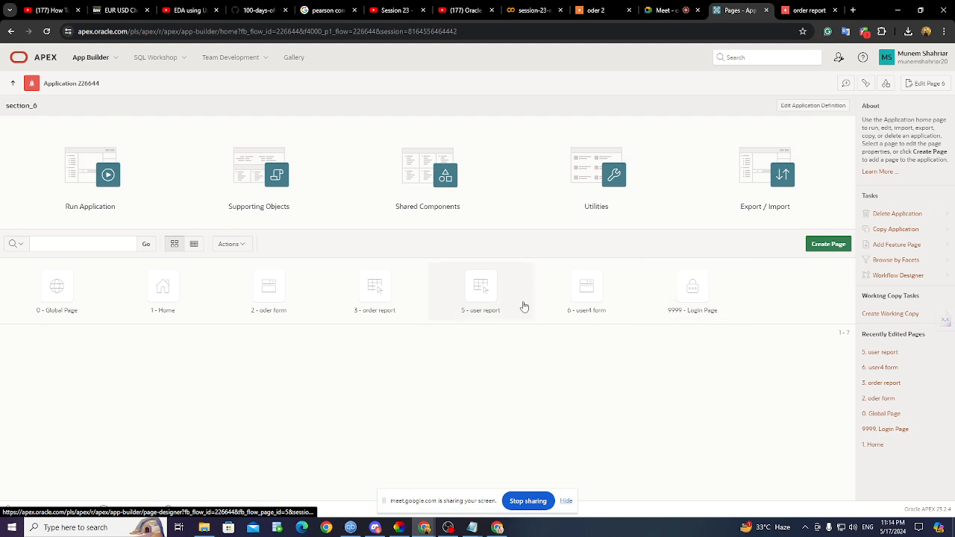
- View the running app's user report of three users, then open page 3 order report for editing
{"action": "left_click", "coordinate": [810, 10]}
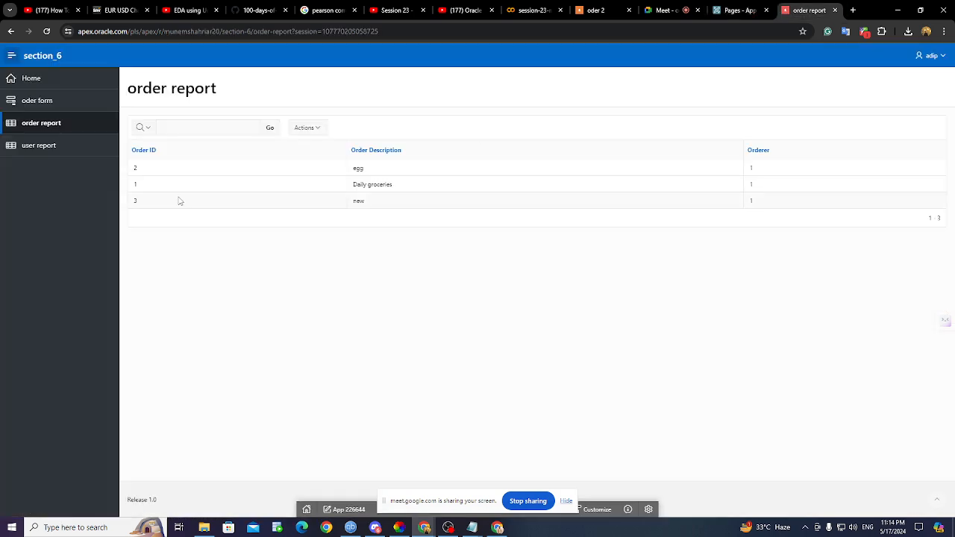
{"action": "left_click", "coordinate": [37, 149]}
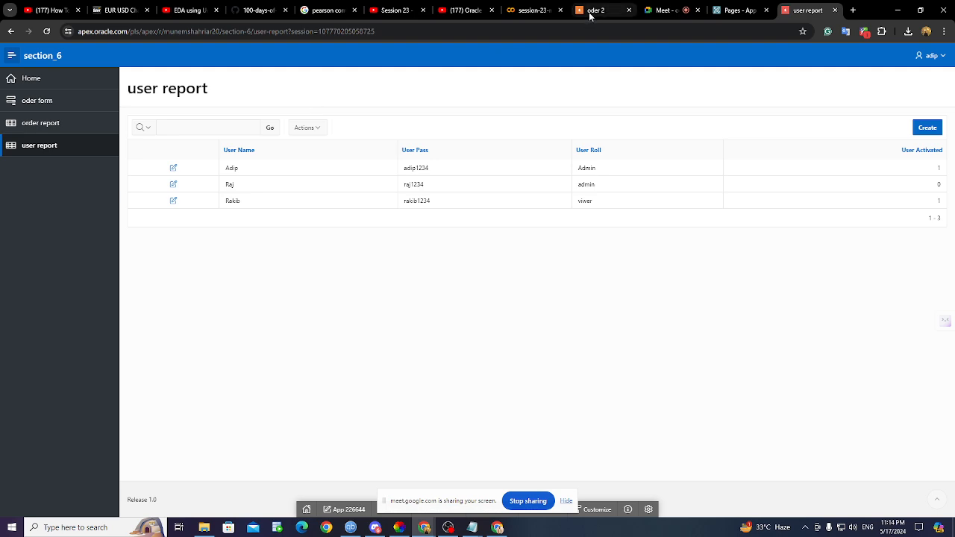
{"action": "mouse_move", "coordinate": [589, 15]}
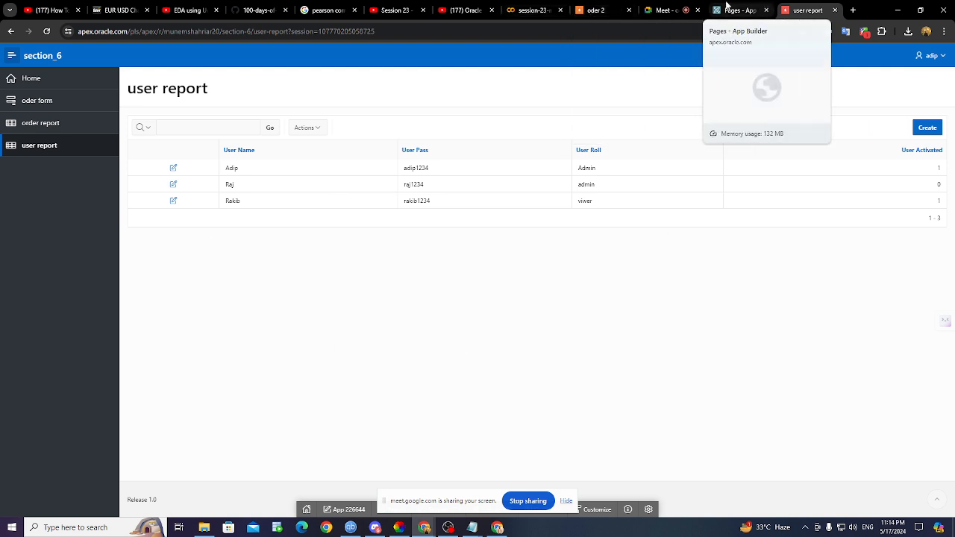
{"action": "left_click", "coordinate": [755, 9]}
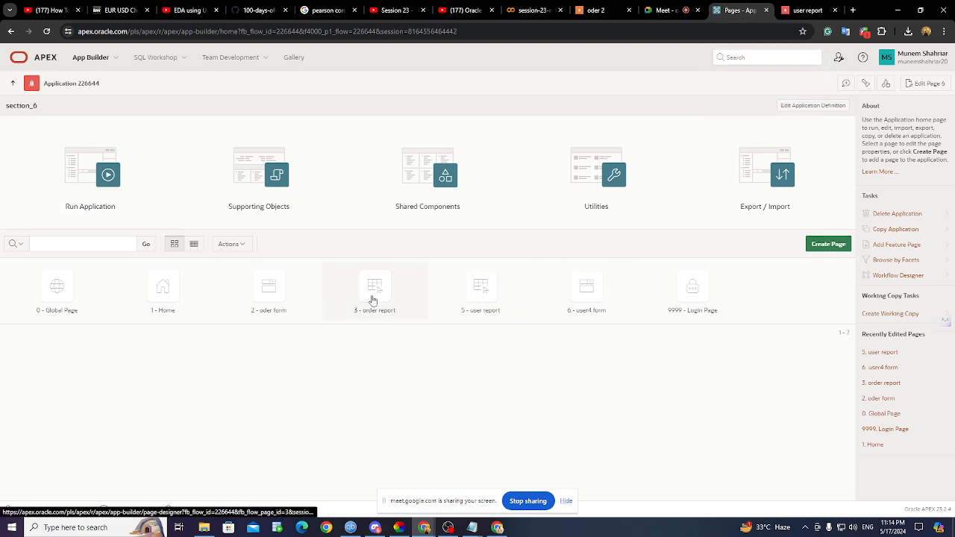
{"action": "left_click", "coordinate": [373, 300]}
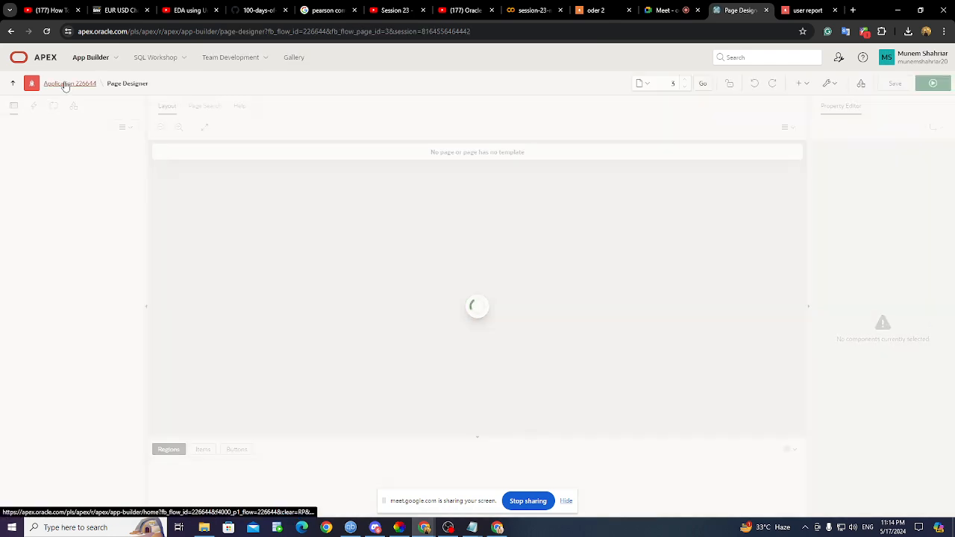
- From the application home, load page 5 user report in Page Designer
{"action": "left_click", "coordinate": [66, 84]}
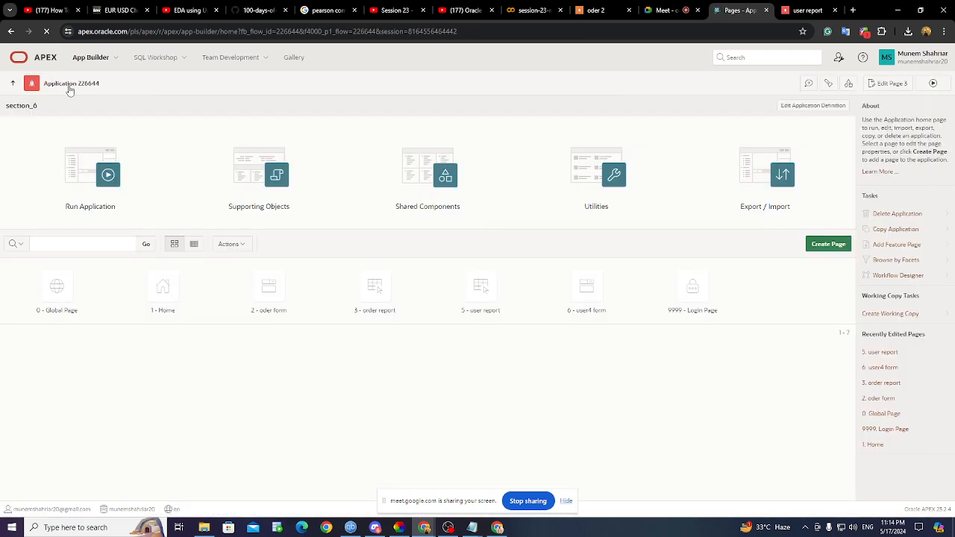
{"action": "left_click", "coordinate": [598, 302]}
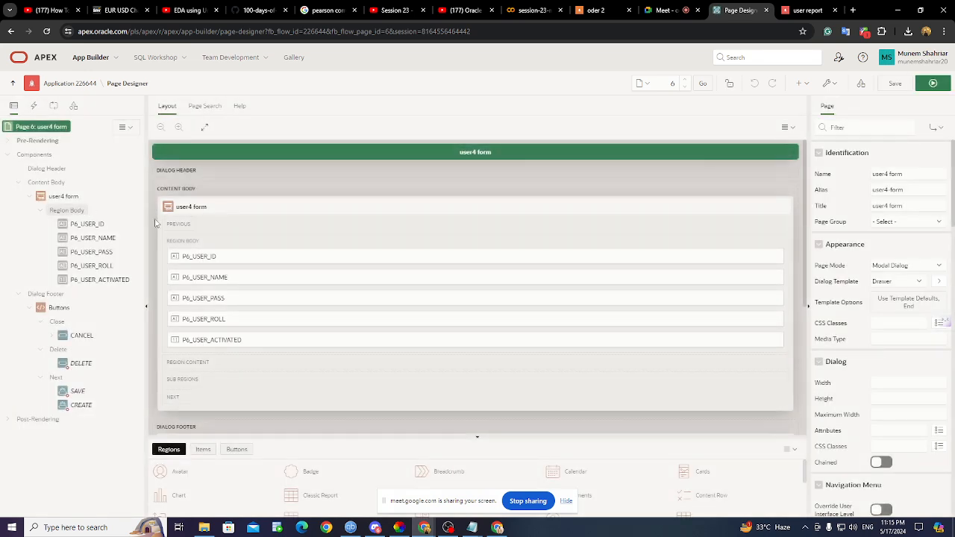
{"action": "left_click", "coordinate": [684, 86]}
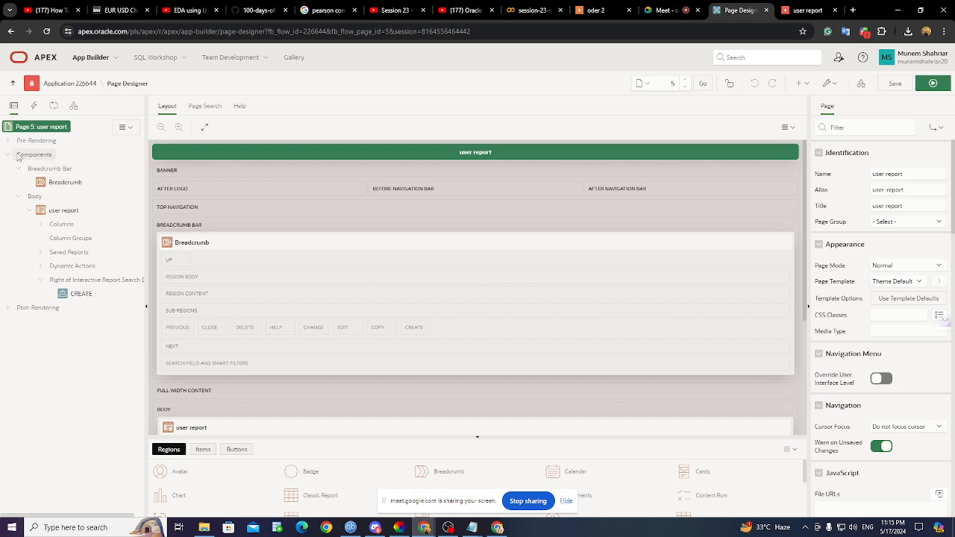
- Browse the page's Rendering, Shared Components, Processing and Dynamic Actions trees, then view the running report
{"action": "left_click", "coordinate": [128, 129]}
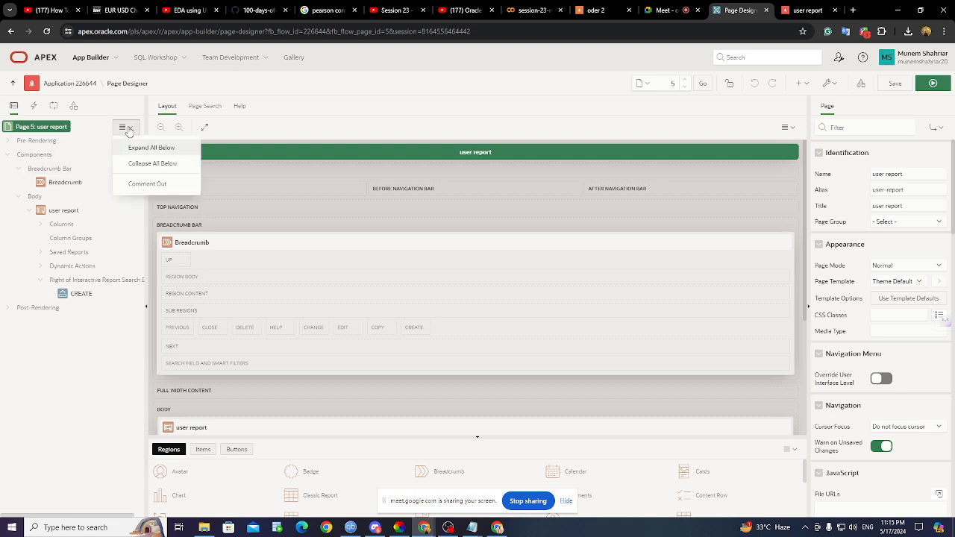
{"action": "left_click", "coordinate": [126, 129]}
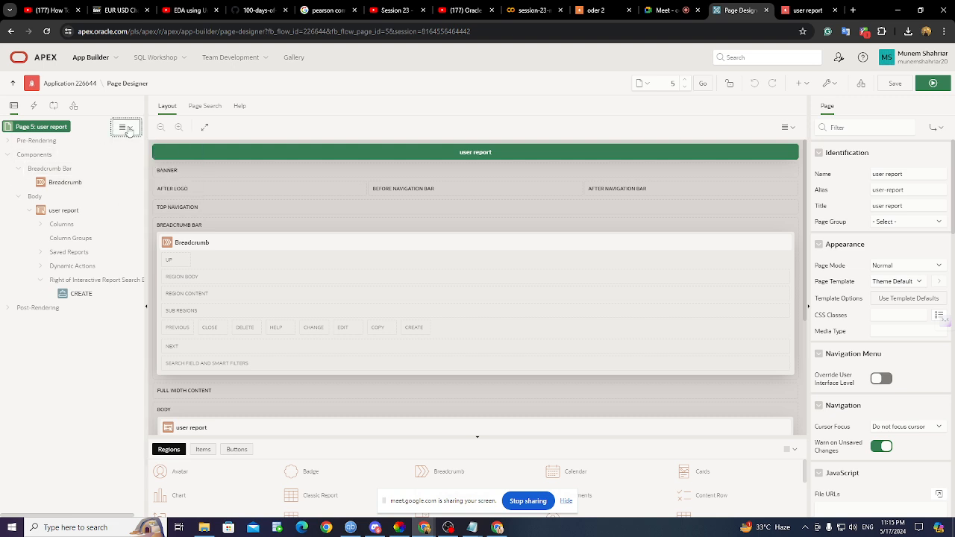
{"action": "left_click", "coordinate": [10, 309]}
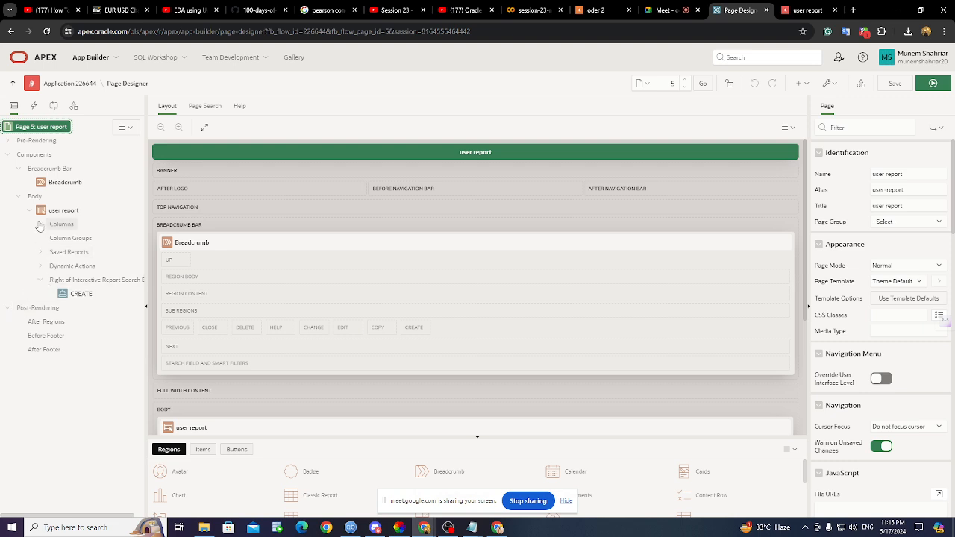
{"action": "left_click", "coordinate": [136, 127]}
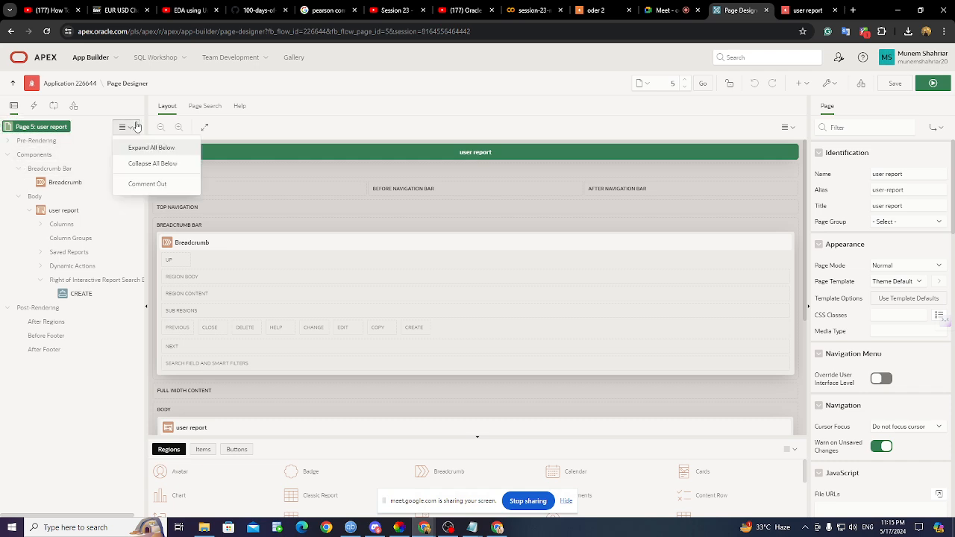
{"action": "left_click", "coordinate": [134, 126]}
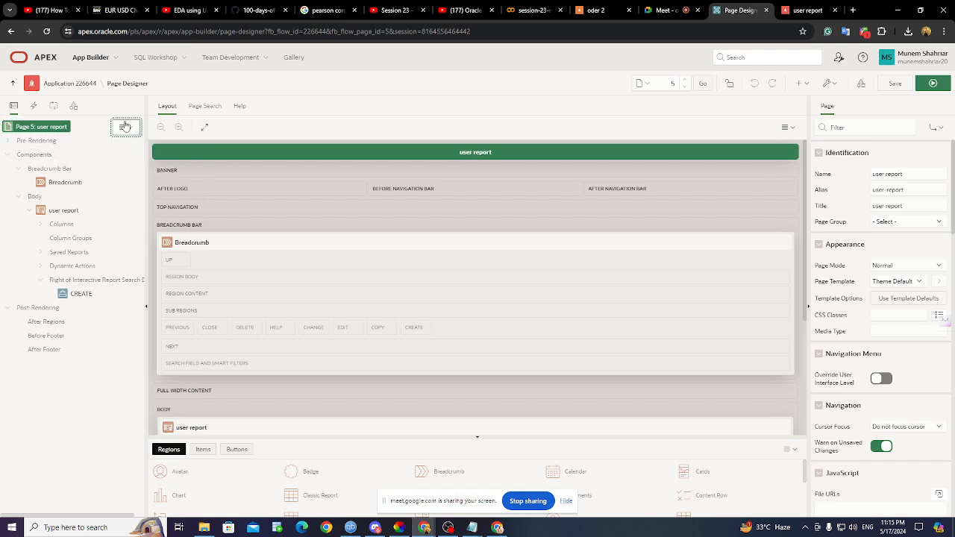
{"action": "left_click", "coordinate": [74, 108]}
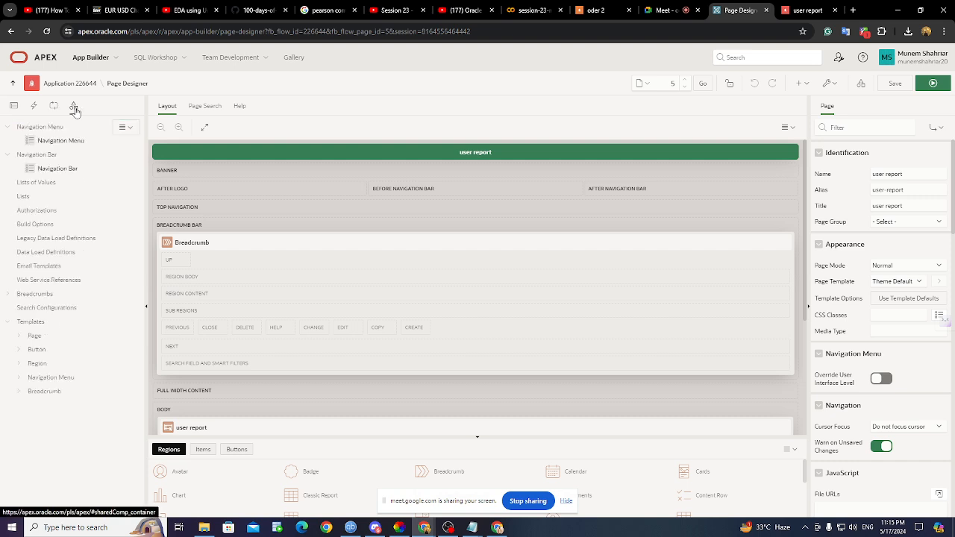
{"action": "left_click", "coordinate": [19, 337]}
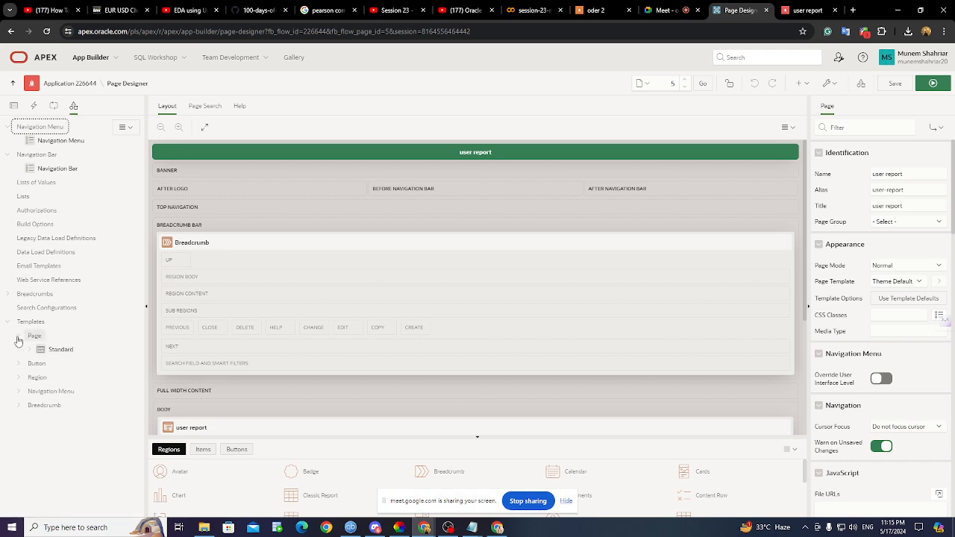
{"action": "left_click", "coordinate": [54, 106]}
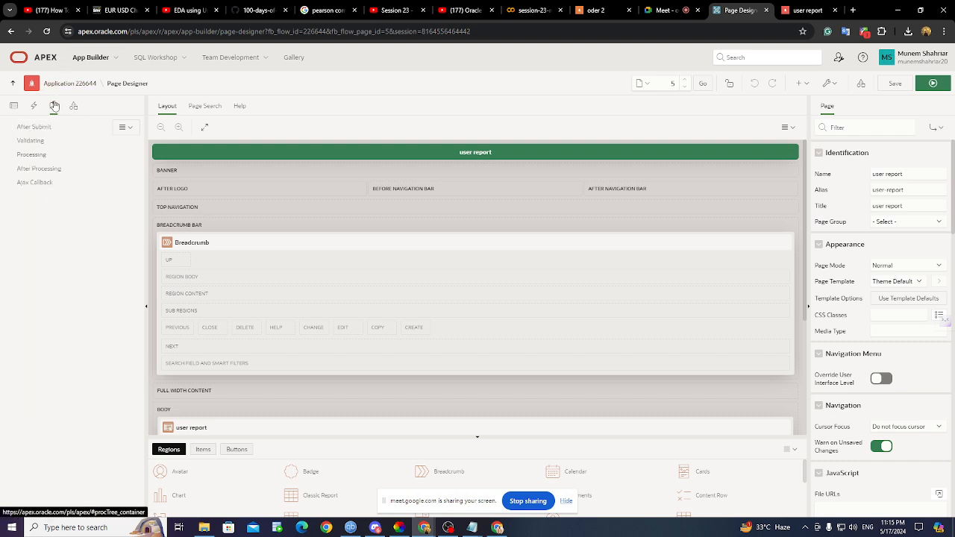
{"action": "left_click", "coordinate": [33, 106]}
{"action": "left_click", "coordinate": [14, 106]}
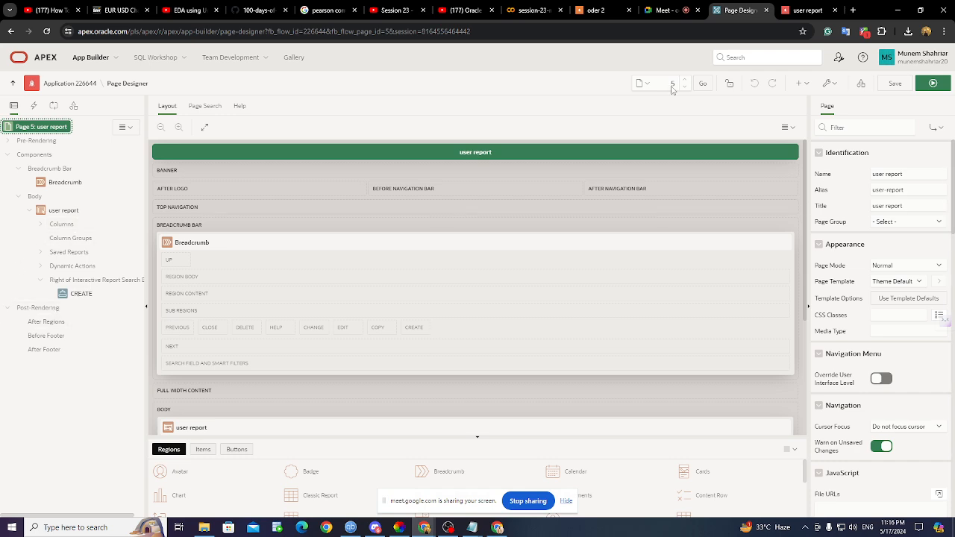
{"action": "left_click", "coordinate": [793, 9]}
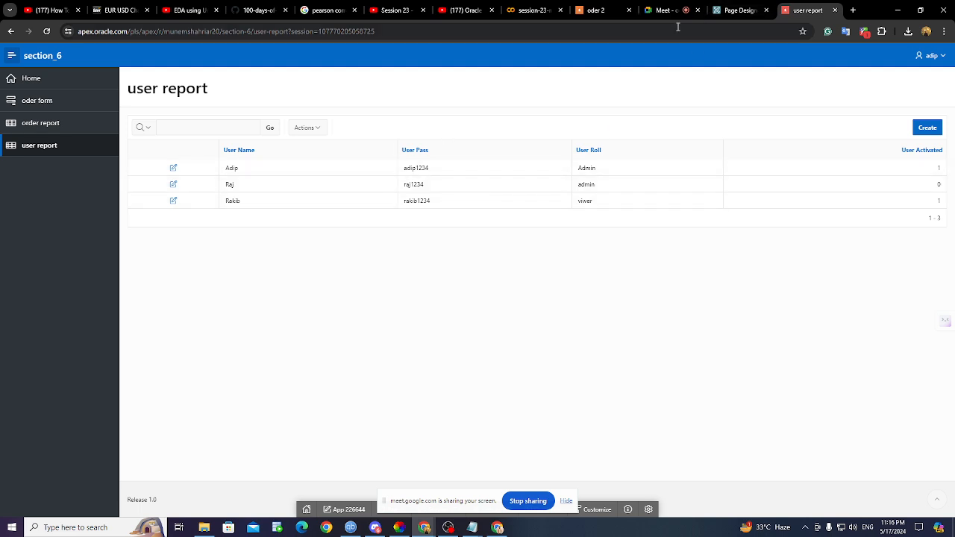
- In Page Designer, expand the report's columns and select the USER_PASS column
{"action": "left_click", "coordinate": [729, 14]}
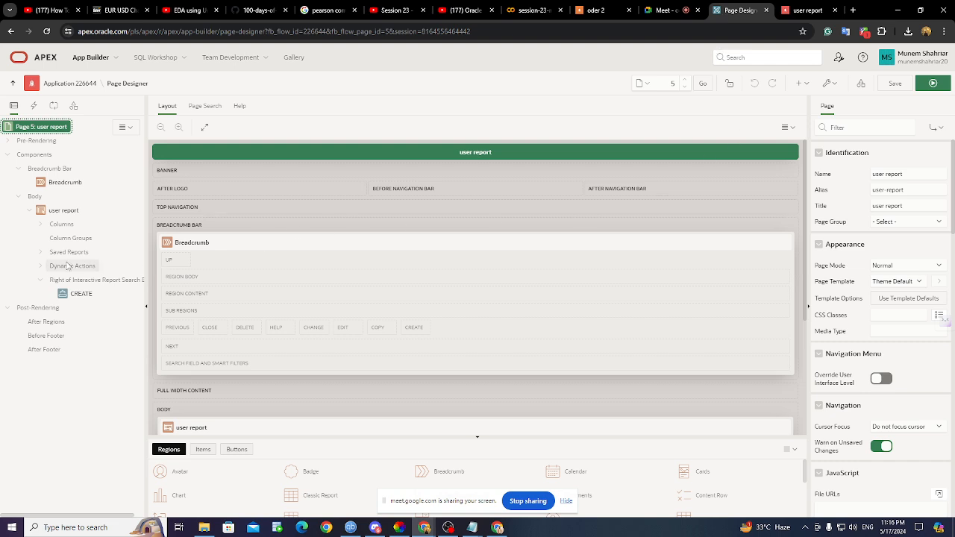
{"action": "left_click", "coordinate": [41, 224]}
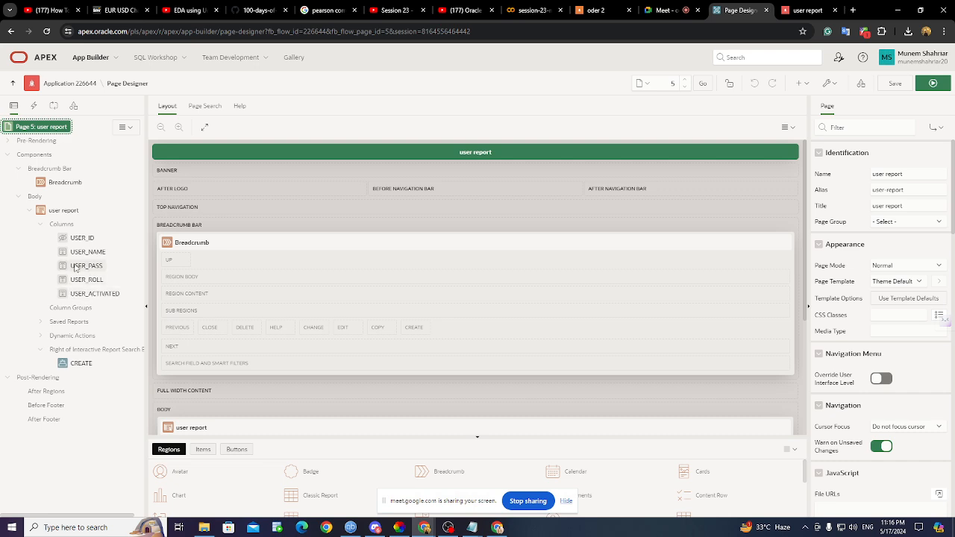
{"action": "left_click", "coordinate": [75, 268]}
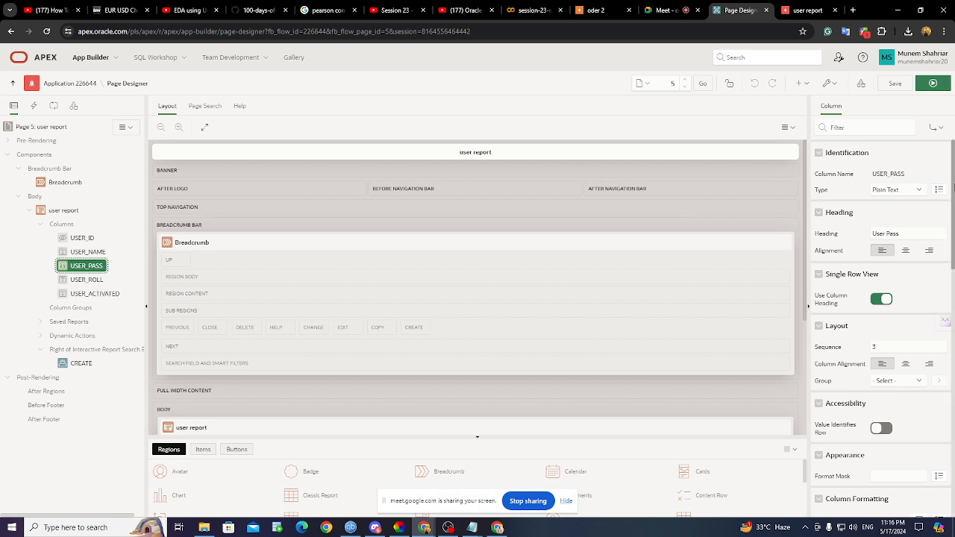
{"action": "left_click", "coordinate": [936, 129]}
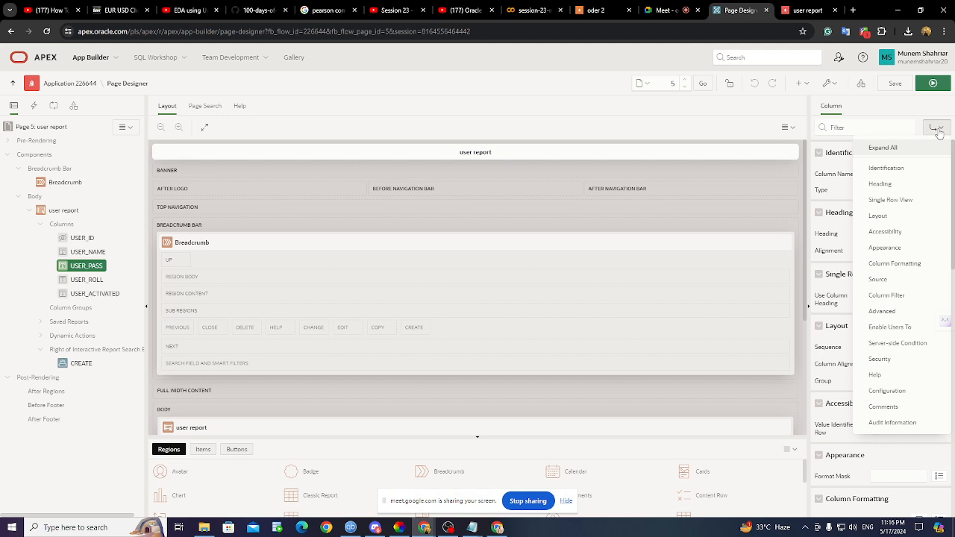
{"action": "left_click", "coordinate": [938, 130]}
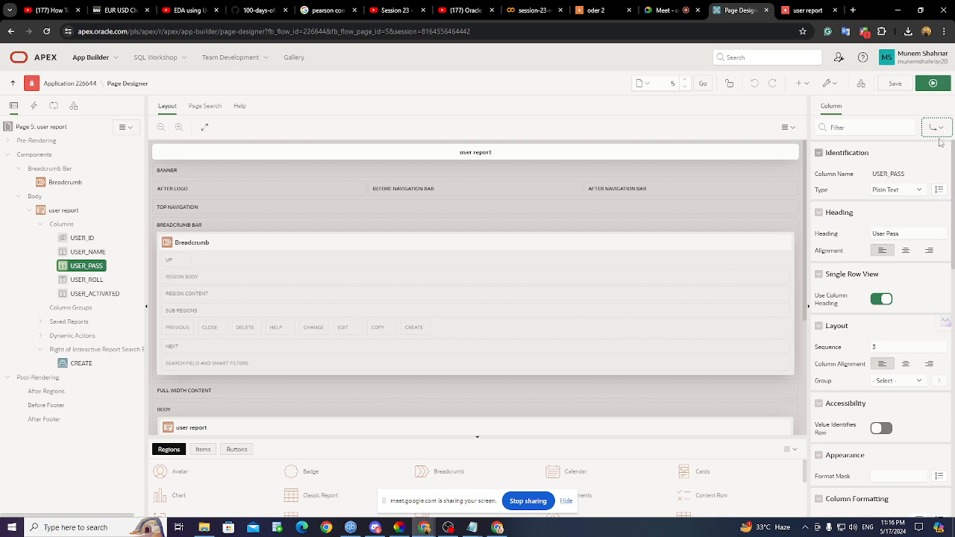
{"action": "left_click", "coordinate": [939, 133]}
- Set USER_PASS's Security authorization scheme to admin and save the page
{"action": "left_click", "coordinate": [895, 359]}
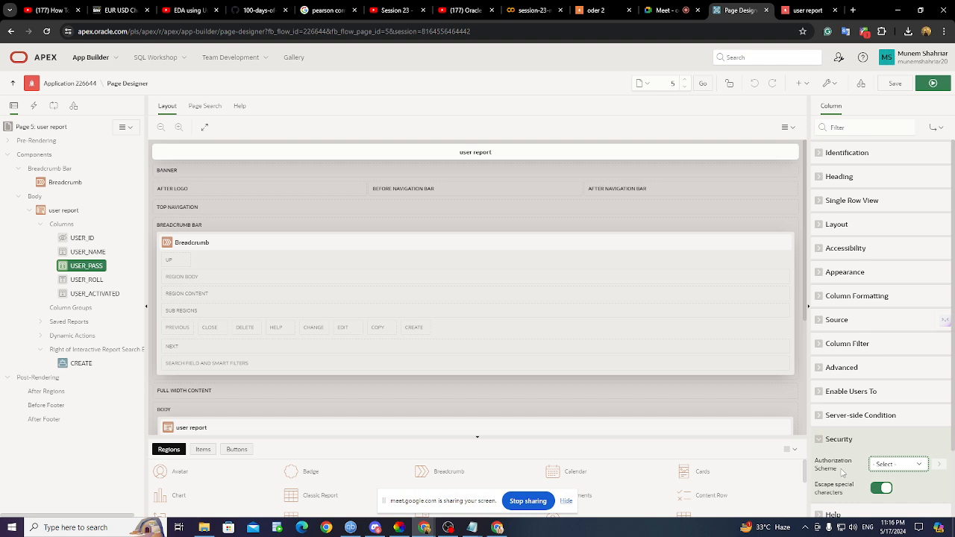
{"action": "left_click", "coordinate": [895, 466]}
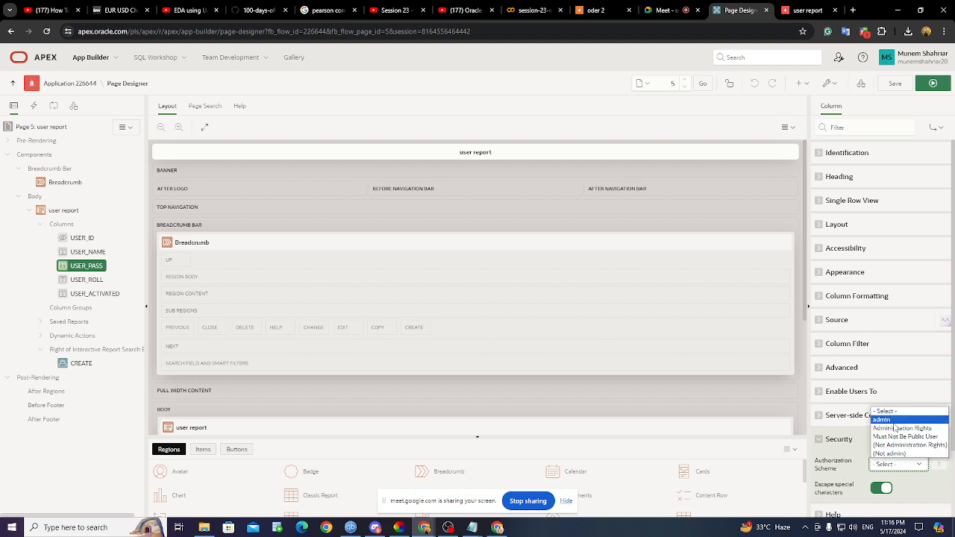
{"action": "left_click", "coordinate": [895, 422]}
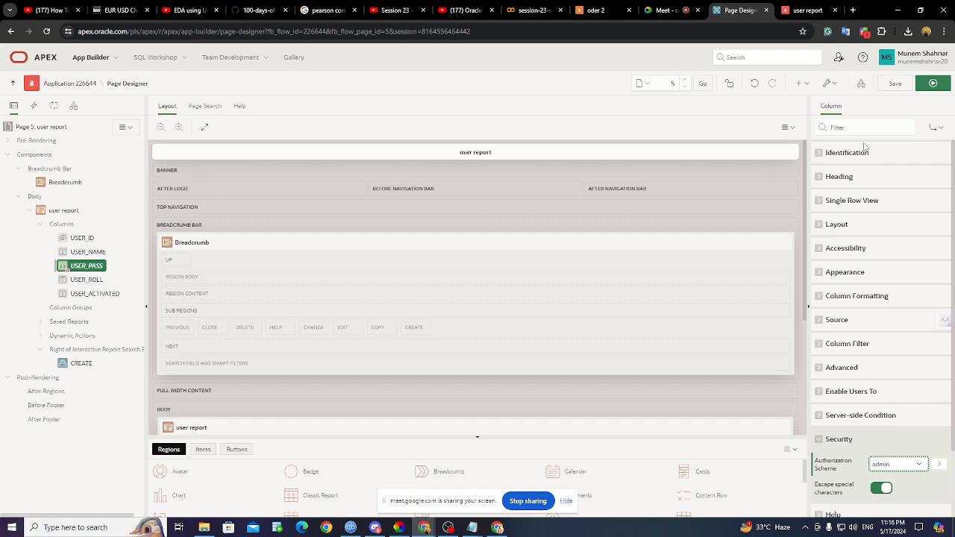
{"action": "left_click", "coordinate": [899, 83]}
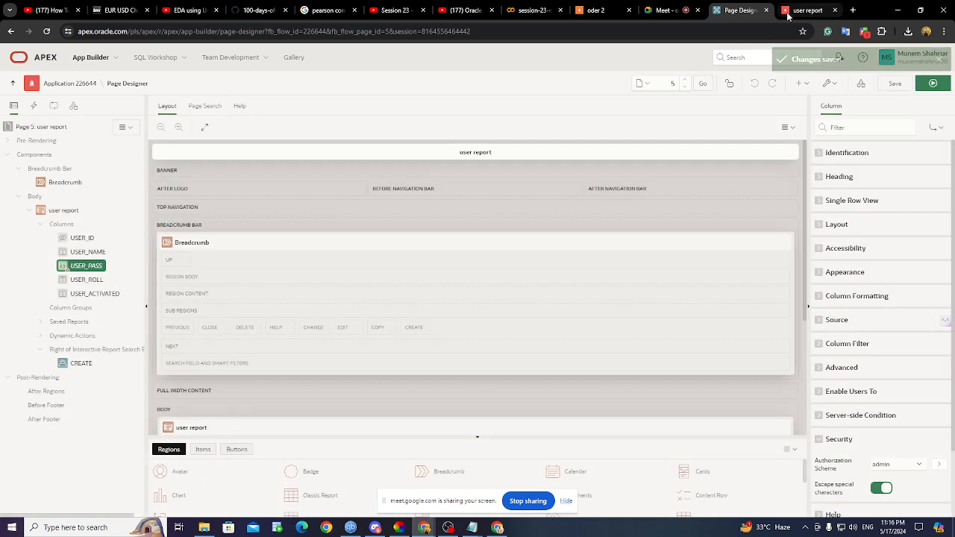
{"action": "left_click", "coordinate": [792, 13]}
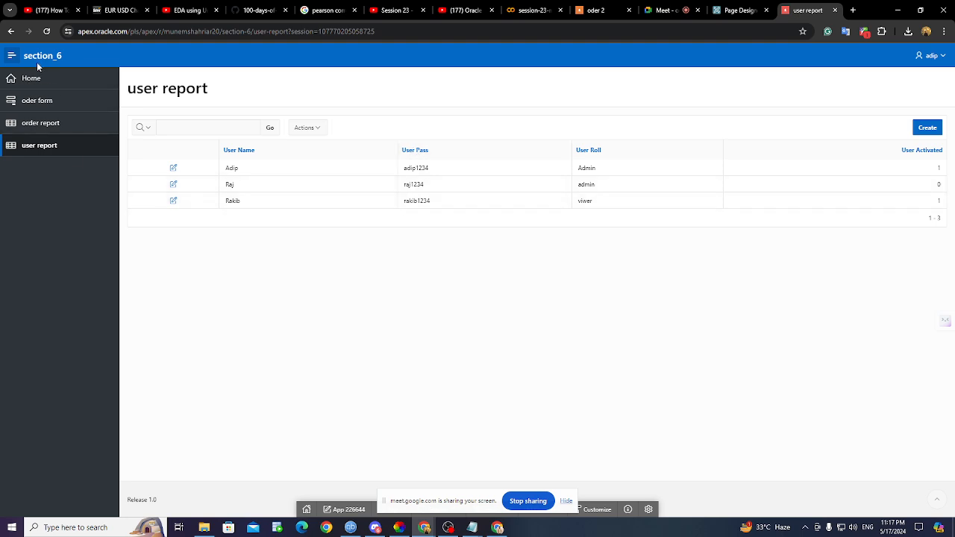
- Reload the user report, now without User Pass, and glance at the data.txt authorization query
{"action": "left_click", "coordinate": [46, 32]}
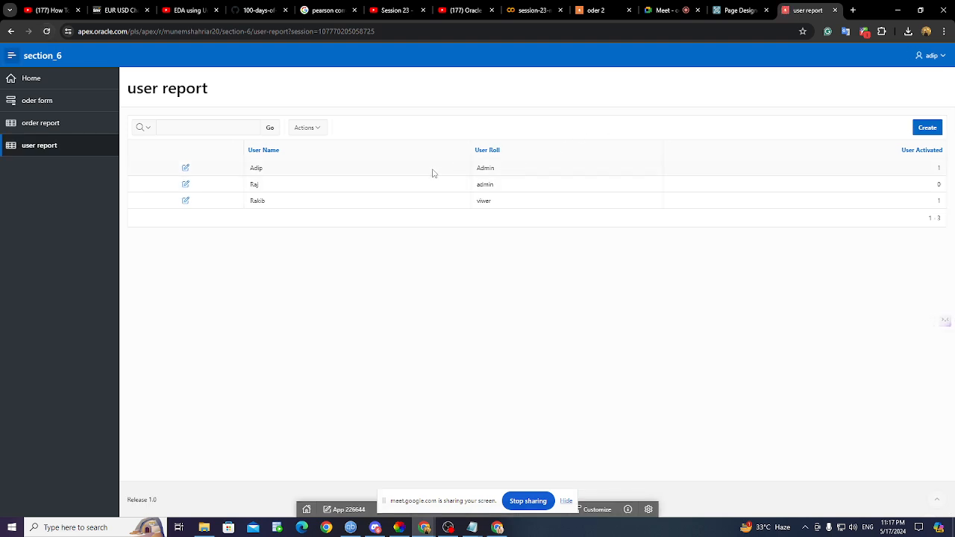
{"action": "left_click", "coordinate": [71, 155]}
{"action": "mouse_move", "coordinate": [476, 527]}
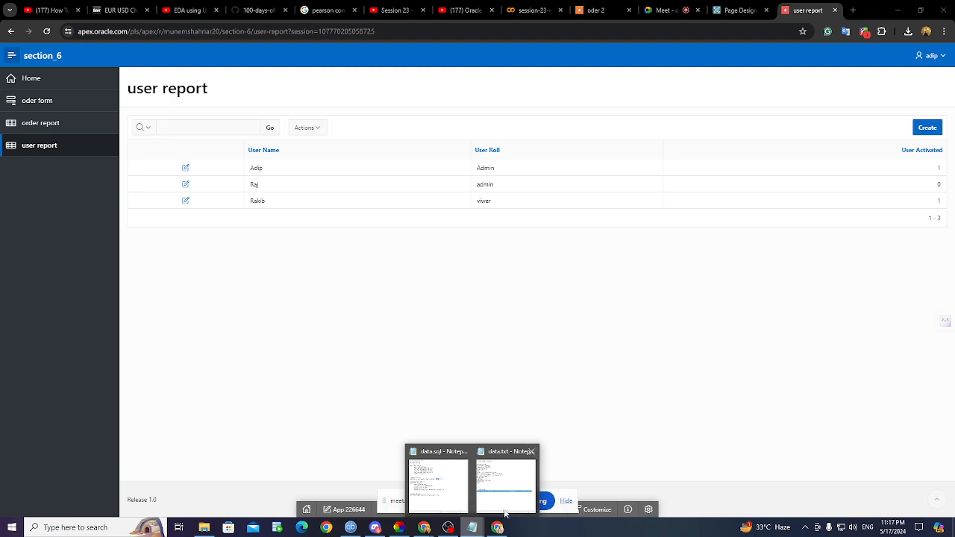
{"action": "left_click", "coordinate": [505, 514]}
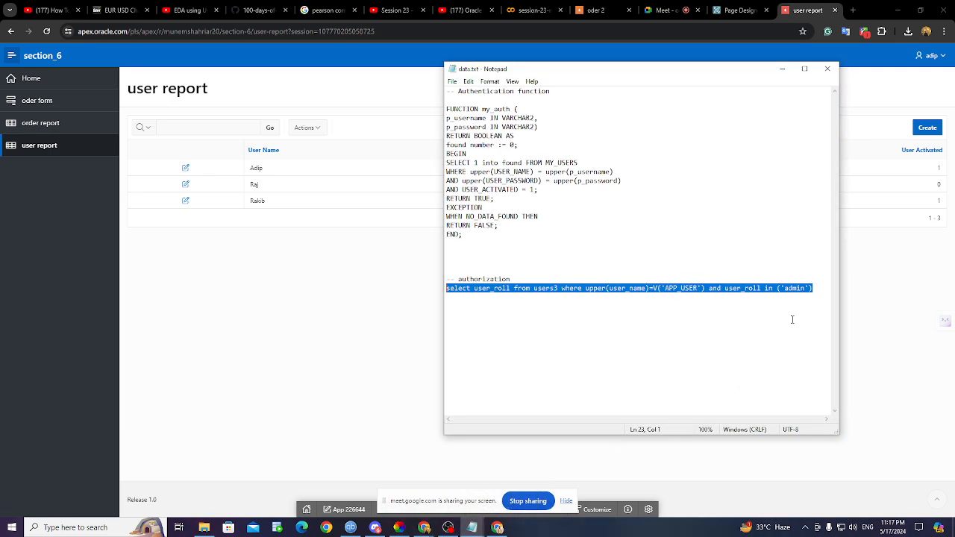
{"action": "left_click", "coordinate": [782, 69]}
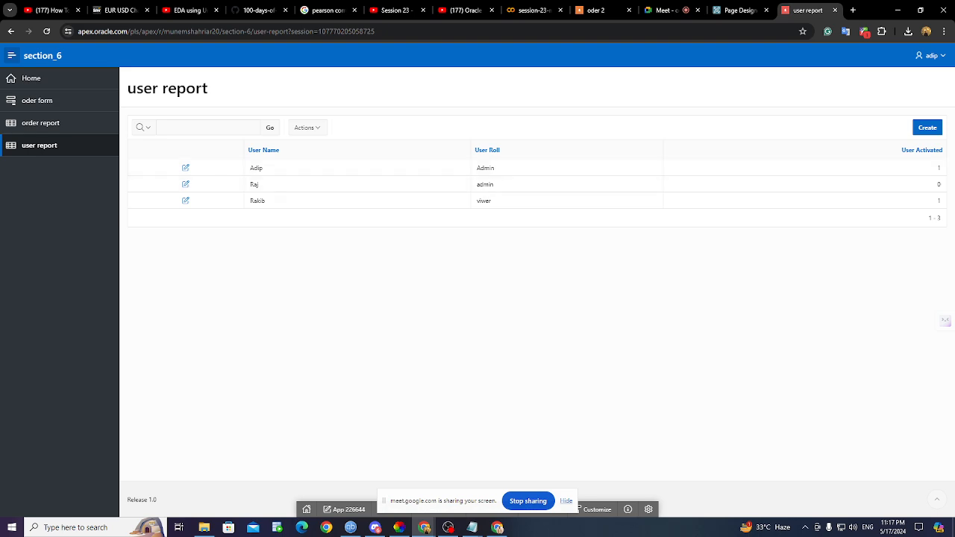
- Repeatedly bring up and hide the data.txt authorization query to review it against the report
{"action": "mouse_move", "coordinate": [473, 528]}
{"action": "left_click", "coordinate": [519, 496]}
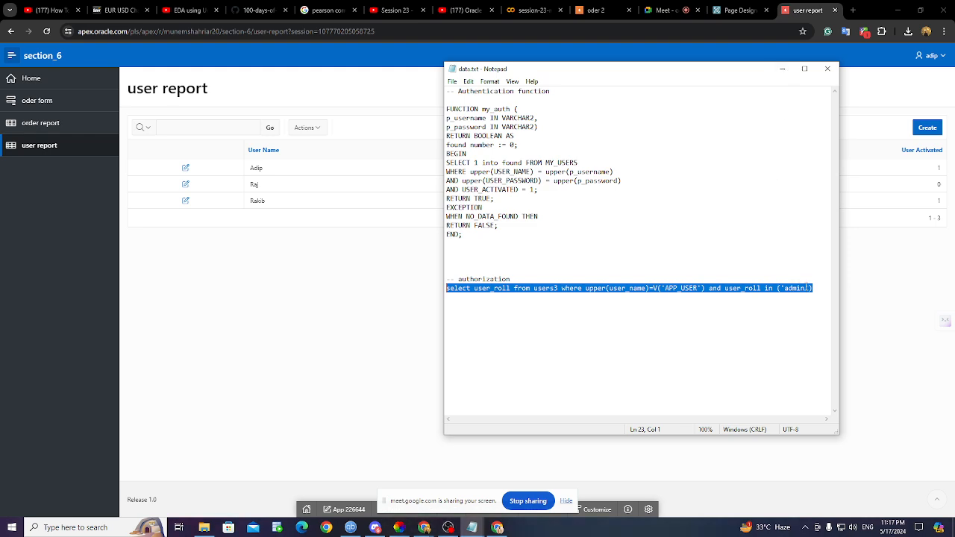
{"action": "left_click", "coordinate": [782, 68]}
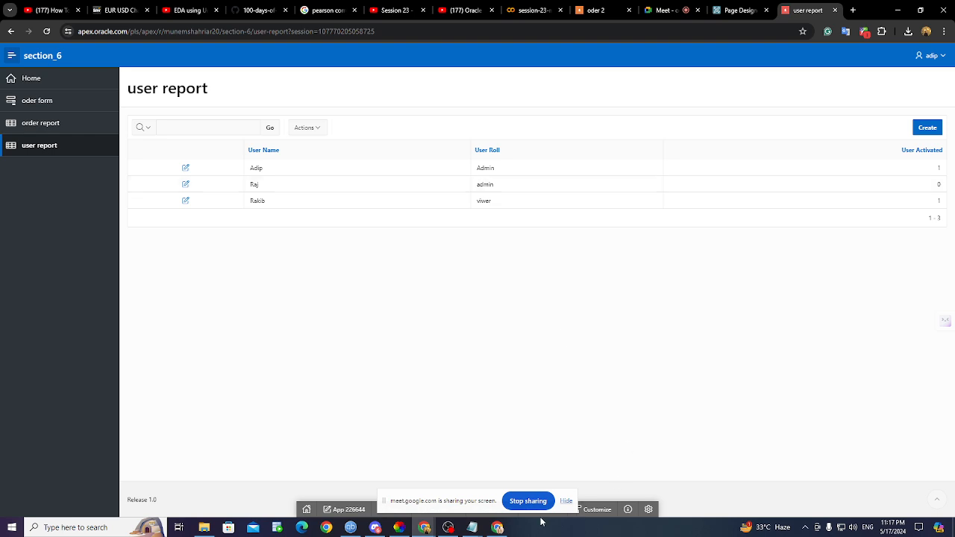
{"action": "left_click", "coordinate": [473, 528]}
{"action": "left_click", "coordinate": [526, 498]}
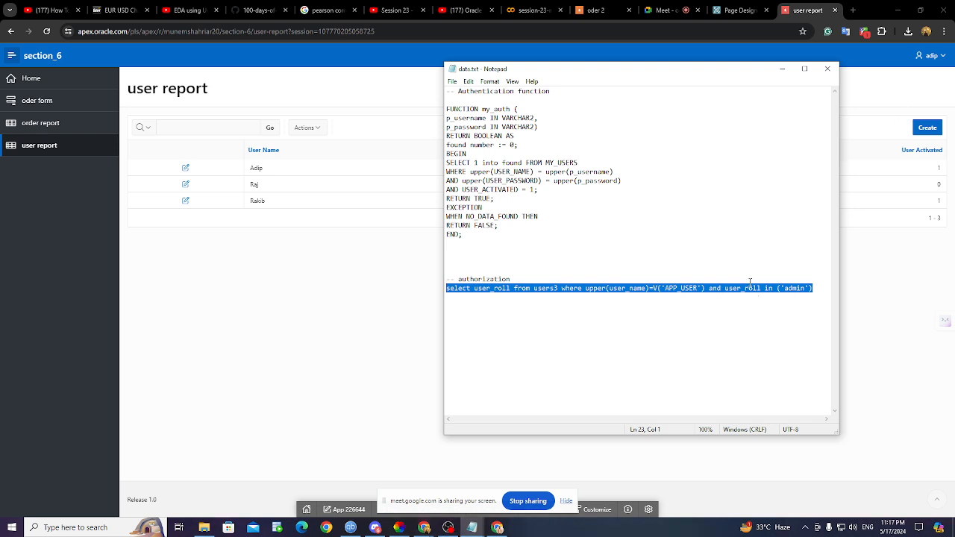
{"action": "left_click", "coordinate": [782, 69]}
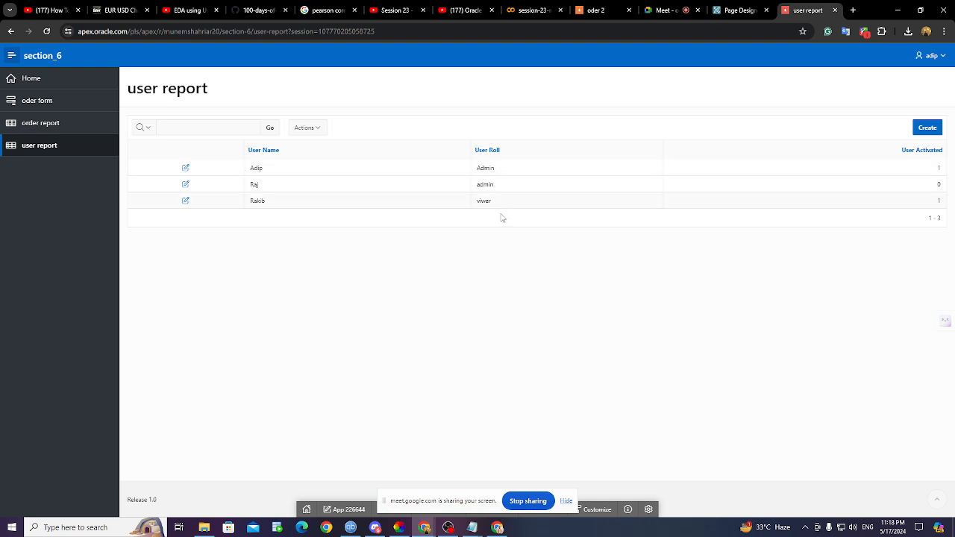
{"action": "mouse_move", "coordinate": [472, 527]}
{"action": "left_click", "coordinate": [507, 502]}
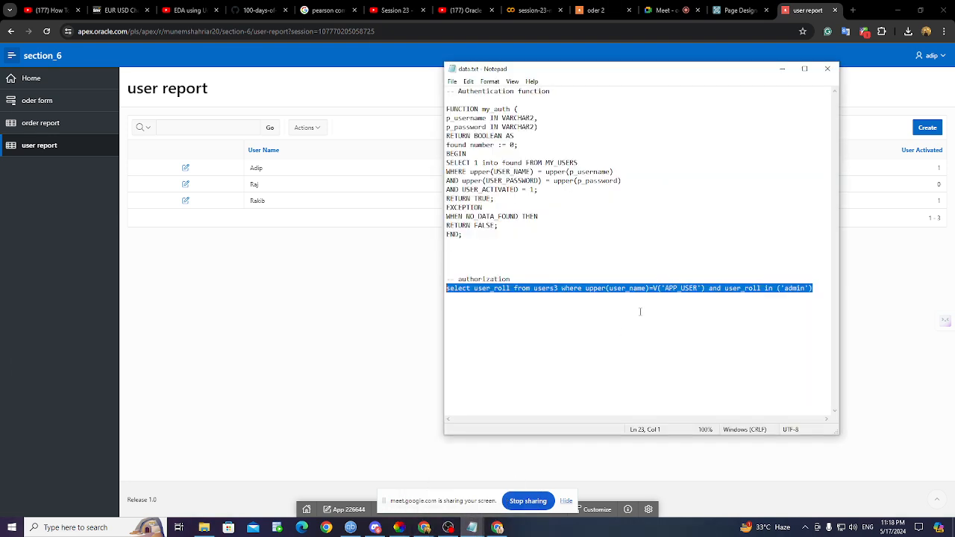
{"action": "left_click", "coordinate": [782, 68]}
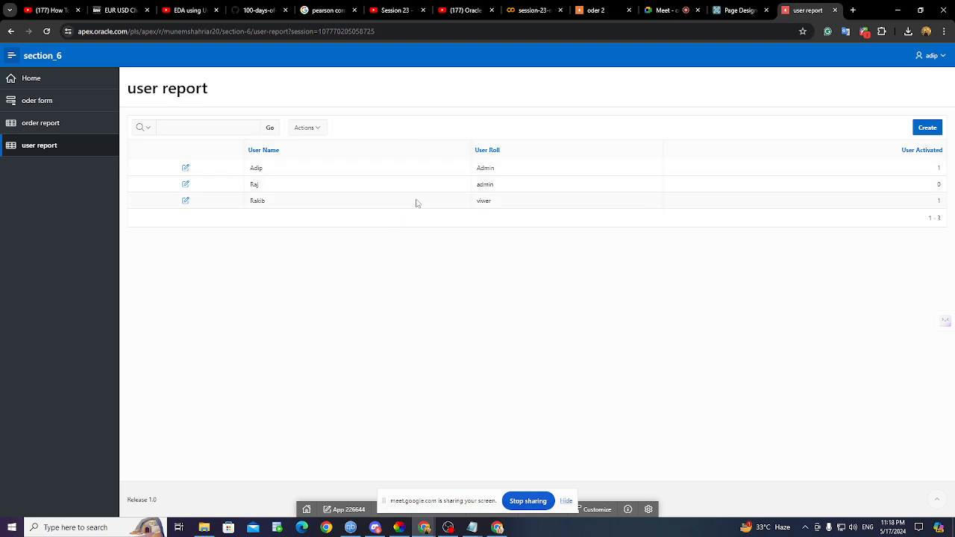
- Sign out and try signing in with another username and password
{"action": "left_click", "coordinate": [916, 55]}
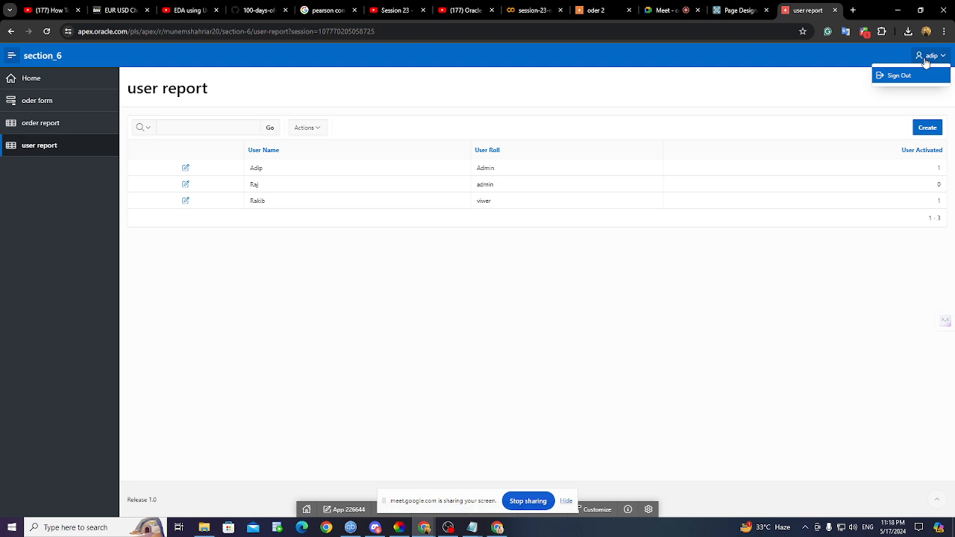
{"action": "left_click", "coordinate": [910, 77]}
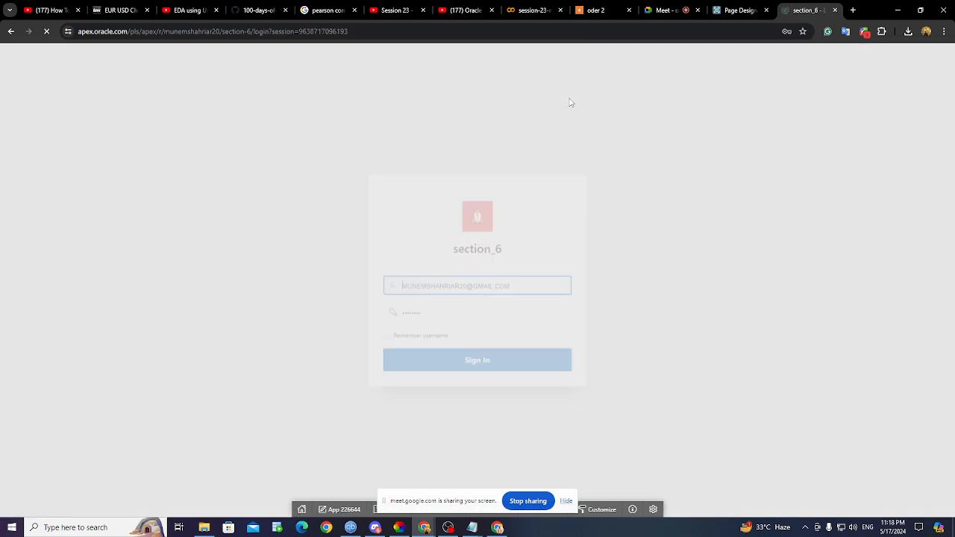
{"action": "left_click", "coordinate": [553, 286]}
{"action": "key", "text": "BackSpace"}
{"action": "key", "text": "BackSpace"}
{"action": "key", "text": "BackSpace"}
{"action": "key", "text": "BackSpace"}
{"action": "key", "text": "BackSpace"}
{"action": "key", "text": "BackSpace"}
{"action": "key", "text": "BackSpace"}
{"action": "key", "text": "BackSpace"}
{"action": "key", "text": "BackSpace"}
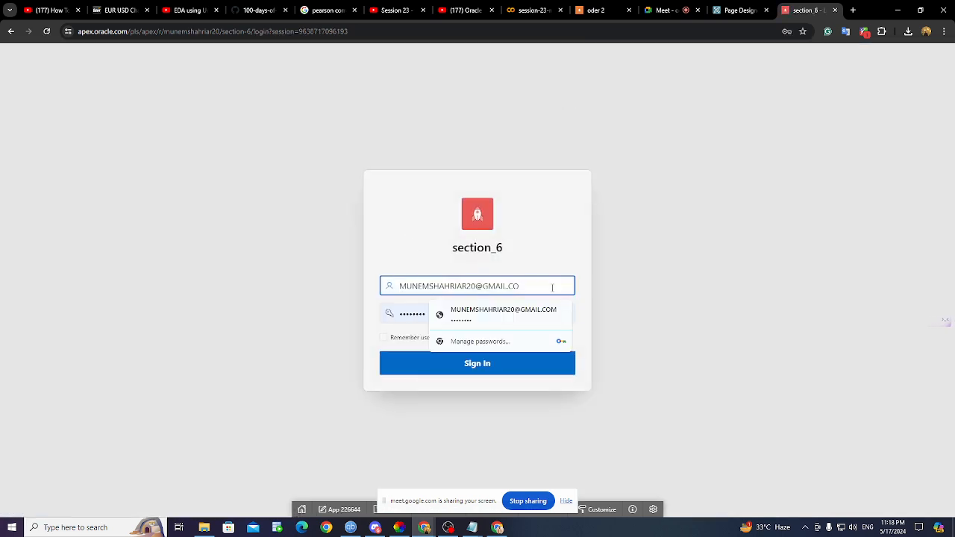
{"action": "key", "text": "BackSpace"}
{"action": "key", "text": "BackSpace"}
{"action": "key", "text": "BackSpace"}
{"action": "key", "text": "BackSpace"}
{"action": "key", "text": "BackSpace"}
{"action": "key", "text": "BackSpace"}
{"action": "key", "text": "BackSpace"}
{"action": "key", "text": "BackSpace"}
{"action": "key", "text": "BackSpace"}
{"action": "key", "text": "BackSpace"}
{"action": "key", "text": "BackSpace"}
{"action": "key", "text": "BackSpace"}
{"action": "key", "text": "BackSpace"}
{"action": "key", "text": "BackSpace"}
{"action": "key", "text": "BackSpace"}
{"action": "key", "text": "BackSpace"}
{"action": "type", "text": "ra"}
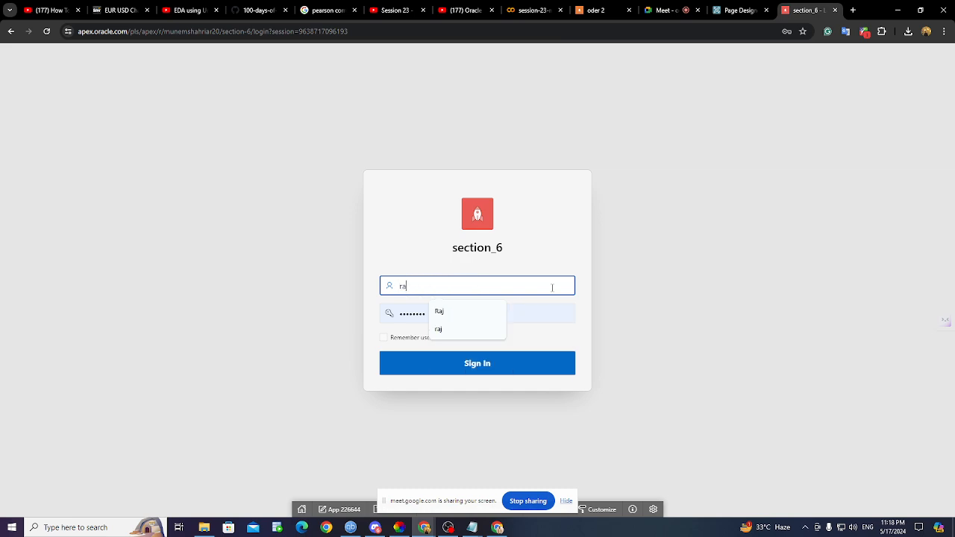
{"action": "type", "text": "j"}
{"action": "key", "text": "Tab"}
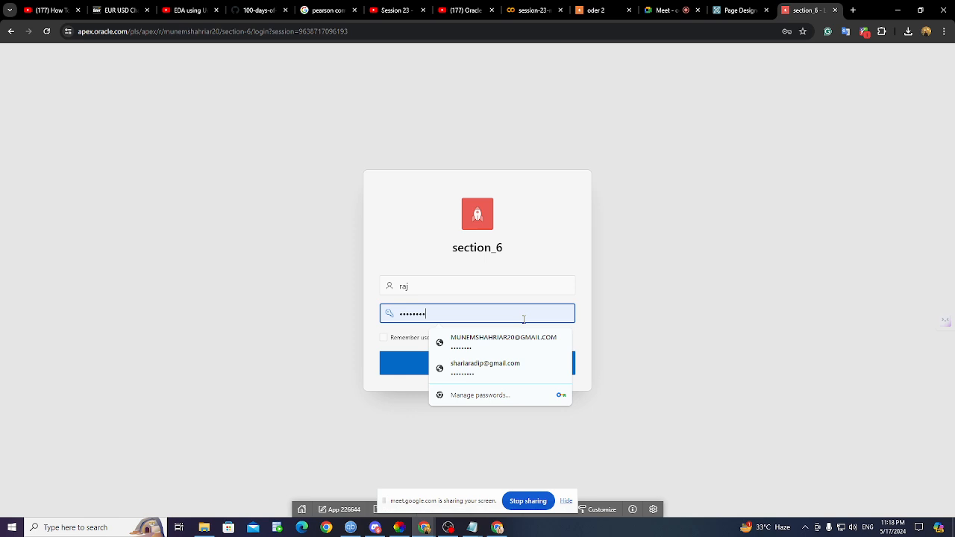
{"action": "key", "text": "BackSpace"}
{"action": "key", "text": "BackSpace"}
{"action": "key", "text": "BackSpace"}
{"action": "key", "text": "BackSpace"}
{"action": "key", "text": "BackSpace"}
{"action": "key", "text": "BackSpace"}
{"action": "key", "text": "BackSpace"}
{"action": "key", "text": "BackSpace"}
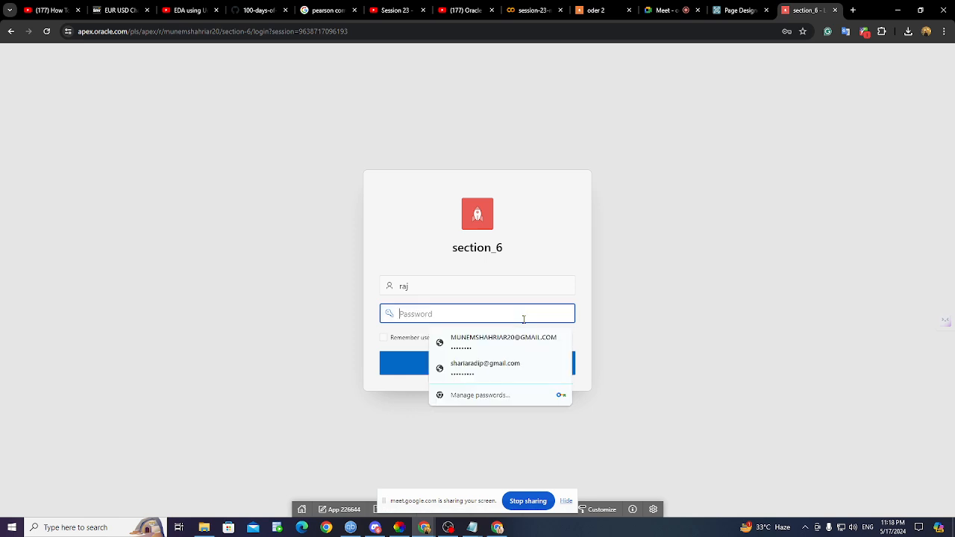
{"action": "type", "text": "•"}
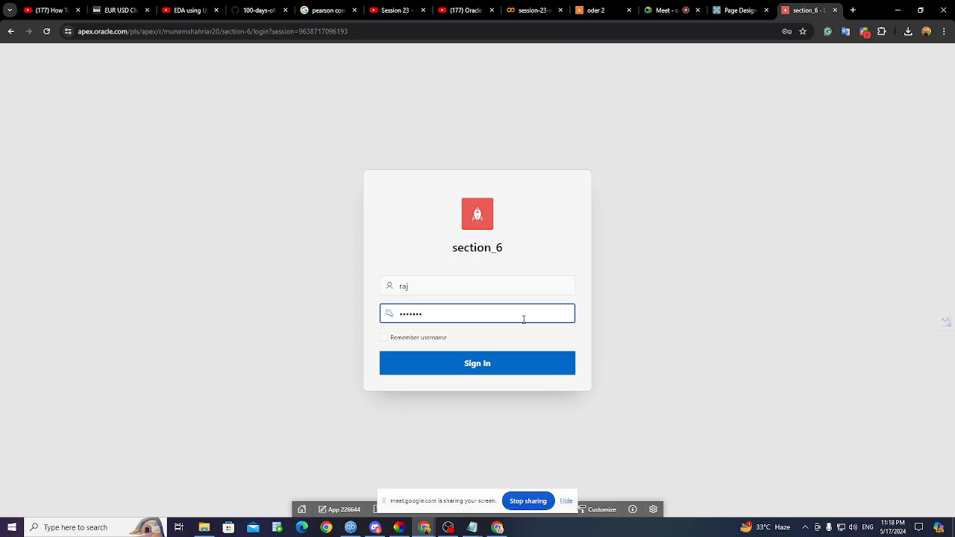
{"action": "left_click", "coordinate": [486, 365]}
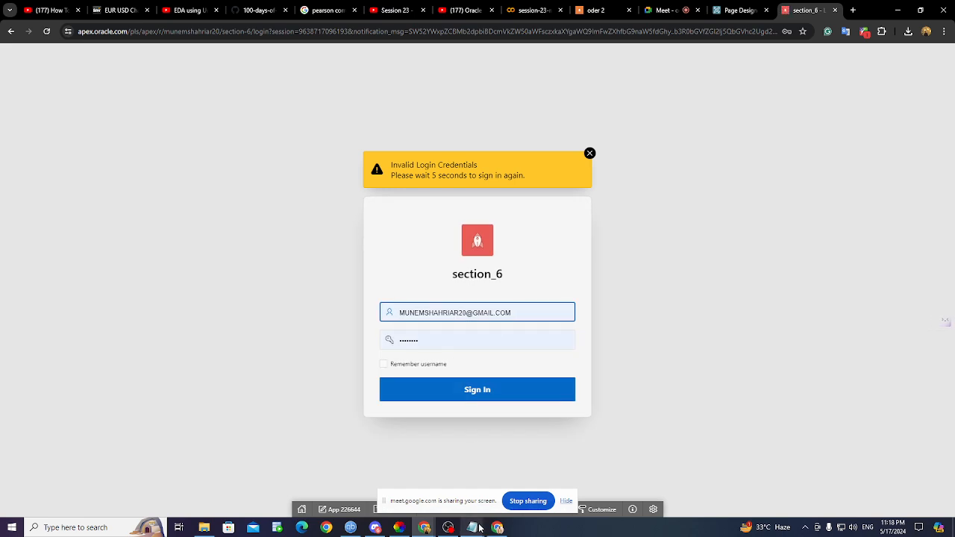
- Replace the rejected e-mail in Username with the viewer user's username
{"action": "mouse_move", "coordinate": [480, 528]}
{"action": "mouse_move", "coordinate": [492, 509]}
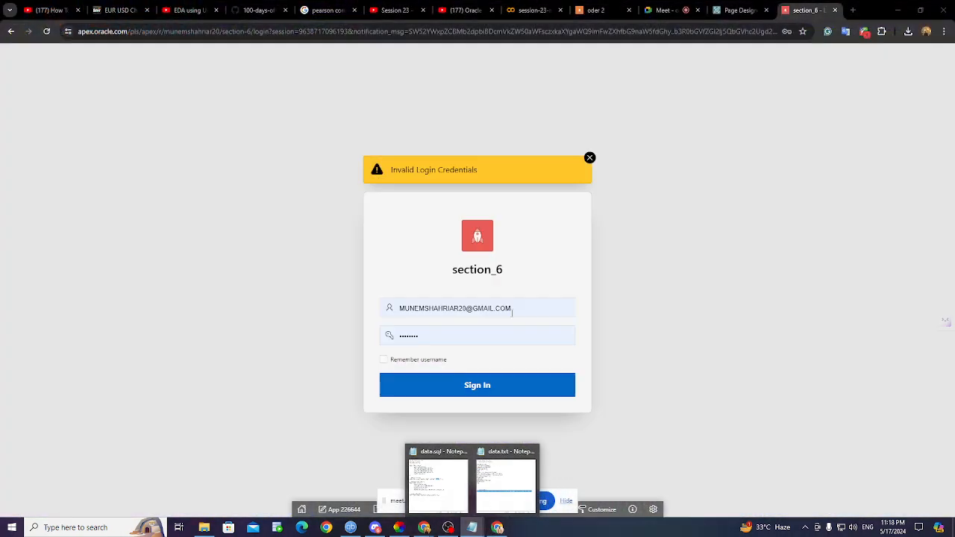
{"action": "left_click", "coordinate": [516, 309]}
{"action": "double_click", "coordinate": [525, 310]}
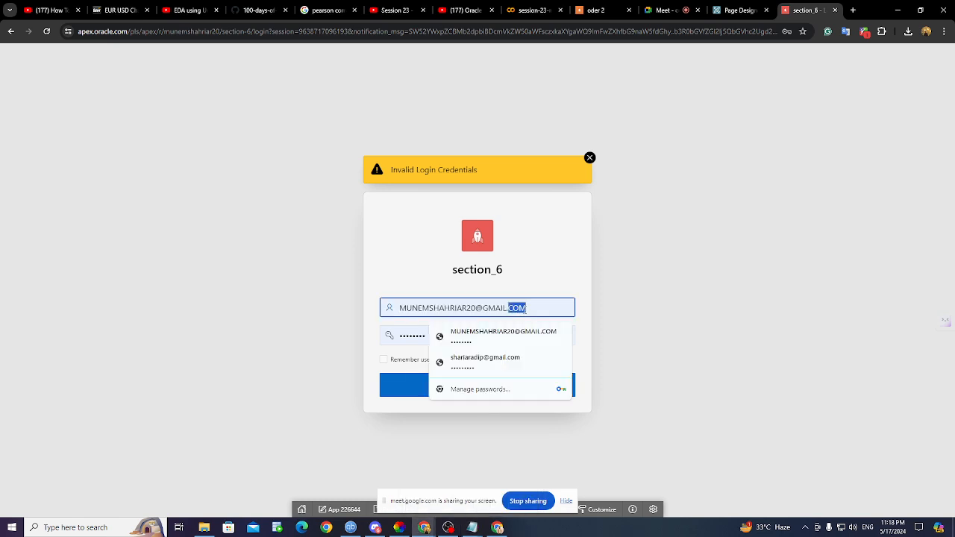
{"action": "left_click_drag", "start_coordinate": [527, 309], "coordinate": [389, 308]}
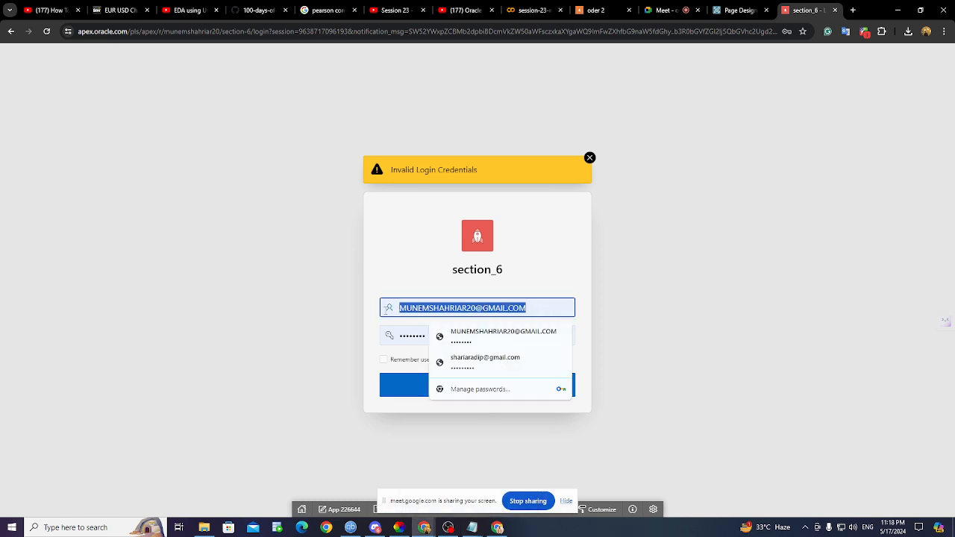
{"action": "key", "text": "BackSpace"}
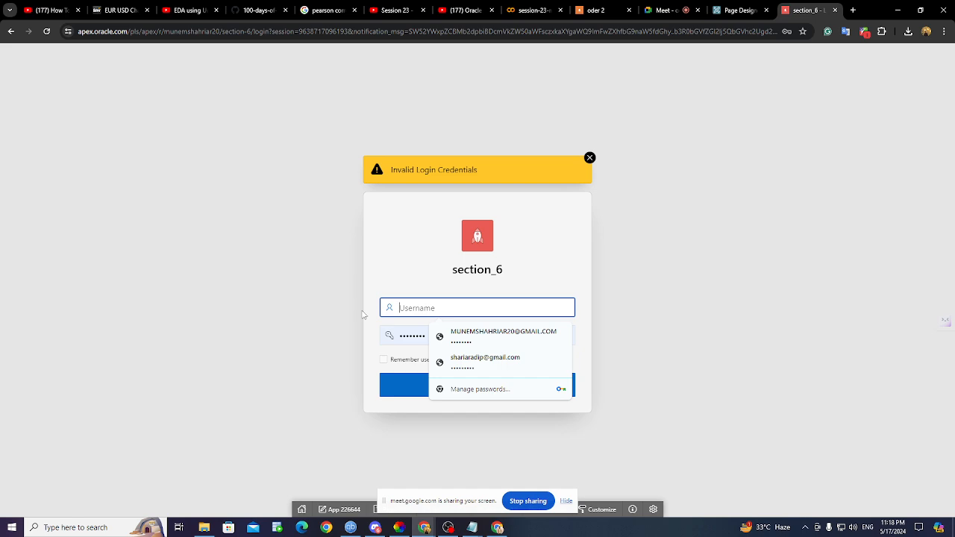
{"action": "type", "text": "ri"}
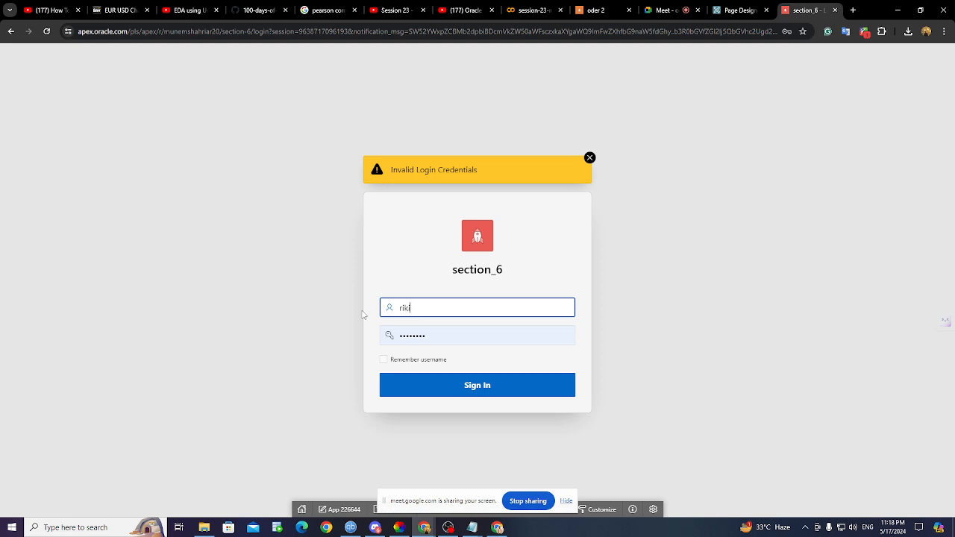
{"action": "type", "text": "k"}
{"action": "key", "text": "BackSpace"}
{"action": "key", "text": "BackSpace"}
{"action": "type", "text": "ai"}
{"action": "key", "text": "BackSpace"}
{"action": "type", "text": "k"}
- Clear the autofilled password and type the viewer user's password
{"action": "left_click", "coordinate": [435, 333]}
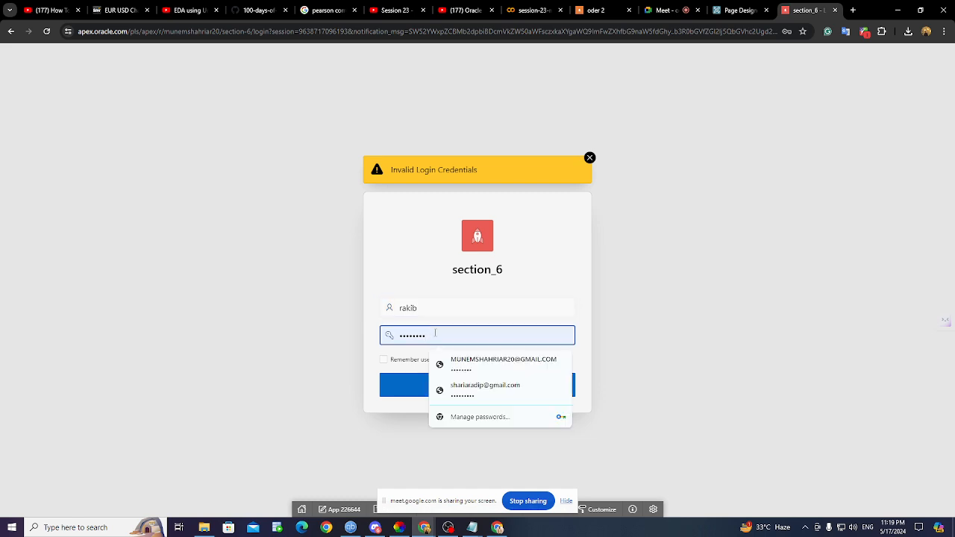
{"action": "key", "text": "Down"}
{"action": "key", "text": "Down"}
{"action": "key", "text": "BackSpace"}
{"action": "key", "text": "BackSpace"}
{"action": "key", "text": "BackSpace"}
{"action": "key", "text": "BackSpace"}
{"action": "key", "text": "BackSpace"}
{"action": "key", "text": "BackSpace"}
{"action": "key", "text": "BackSpace"}
{"action": "key", "text": "BackSpace"}
{"action": "type", "text": "••"}
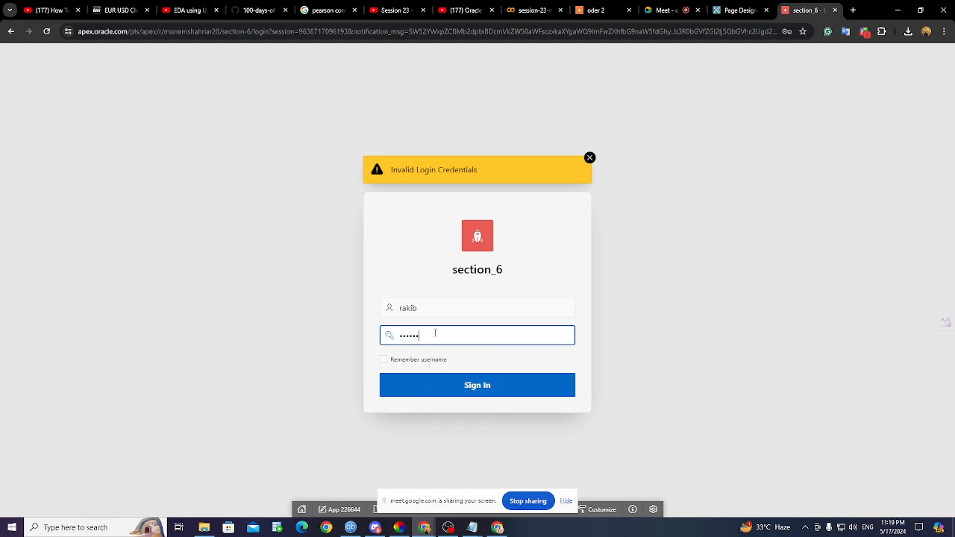
- Sign in as the viewer user, dismiss the breach warning, and open the user report
{"action": "left_click", "coordinate": [472, 393]}
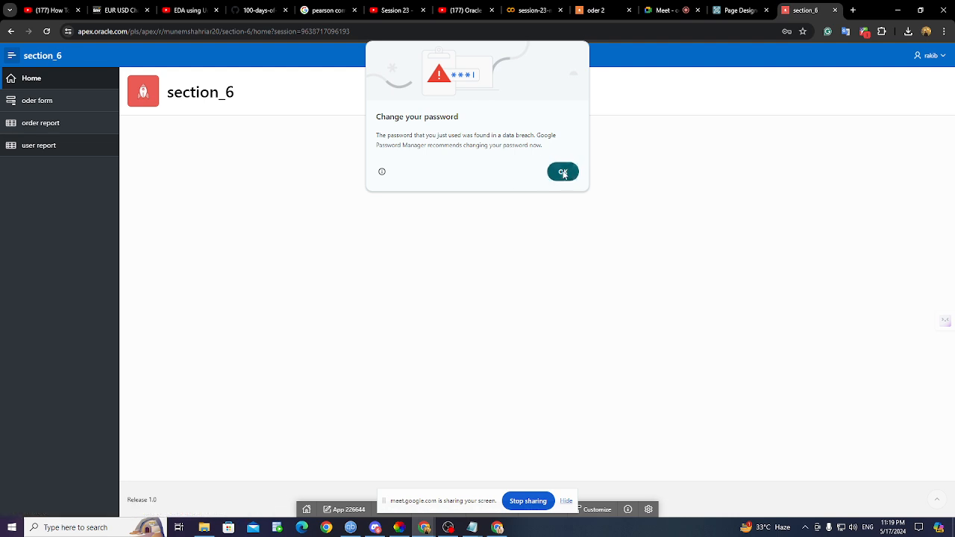
{"action": "left_click", "coordinate": [563, 172]}
{"action": "left_click", "coordinate": [56, 148]}
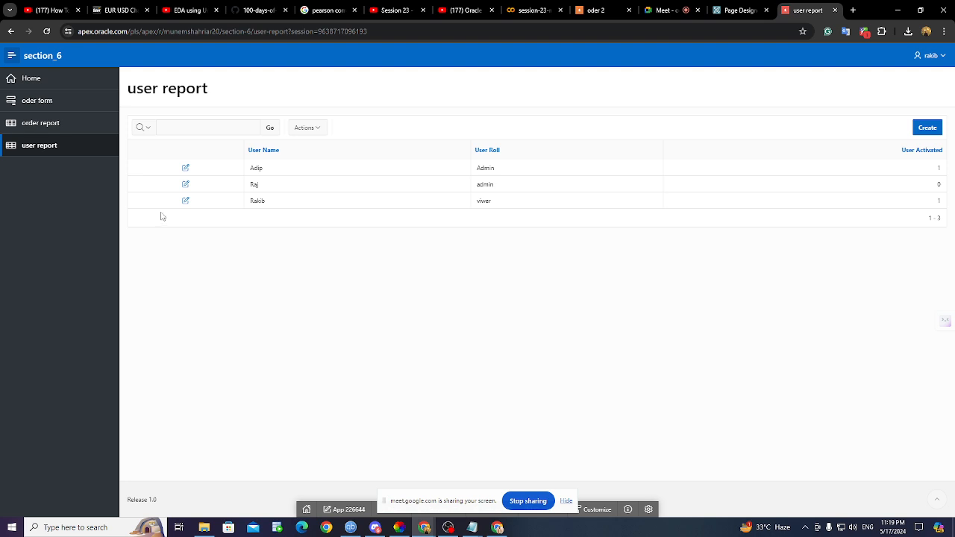
- Set the inactive admin user's User Activated value to 1 and apply the changes
{"action": "left_click", "coordinate": [185, 184]}
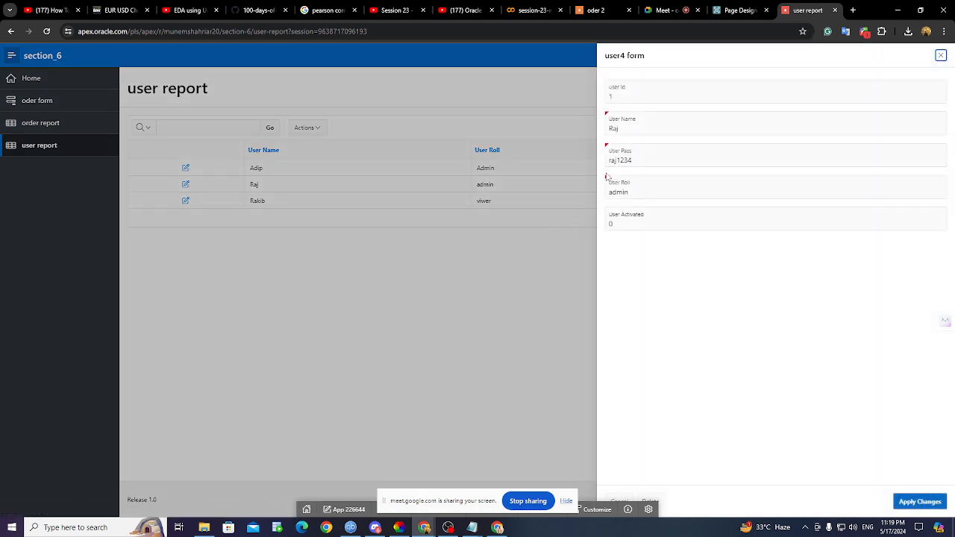
{"action": "left_click", "coordinate": [624, 222]}
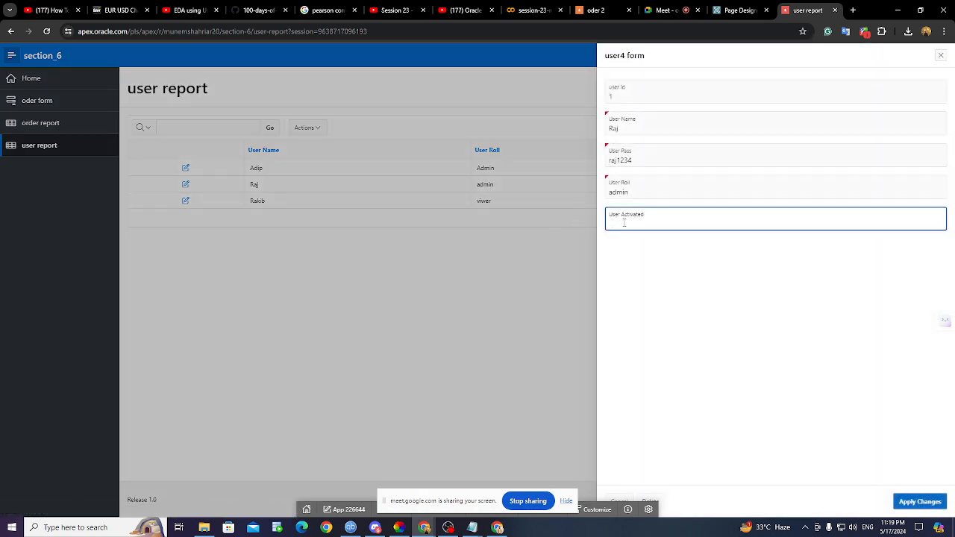
{"action": "type", "text": "1"}
{"action": "left_click", "coordinate": [934, 505]}
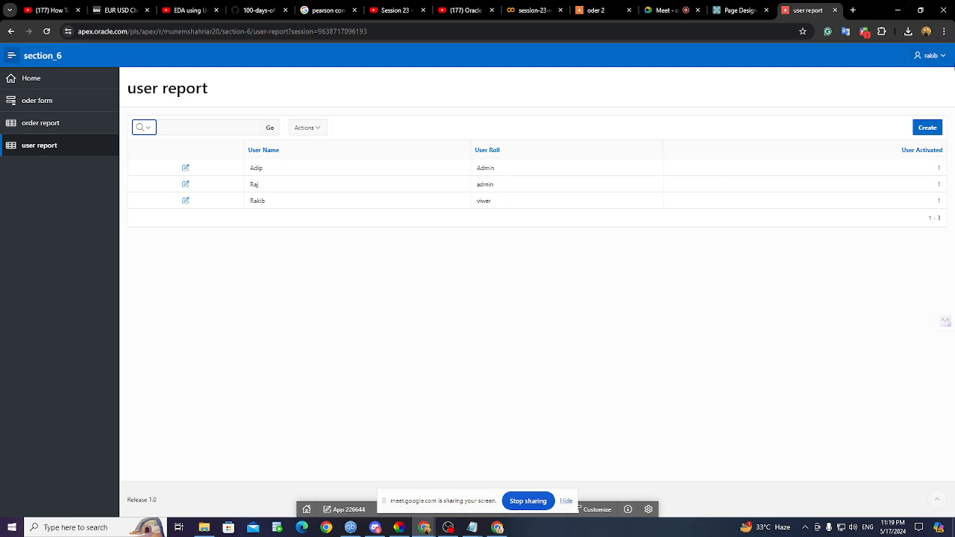
- Sign out and sign back in with the admin user's username and password
{"action": "left_click", "coordinate": [932, 55]}
{"action": "left_click", "coordinate": [923, 77]}
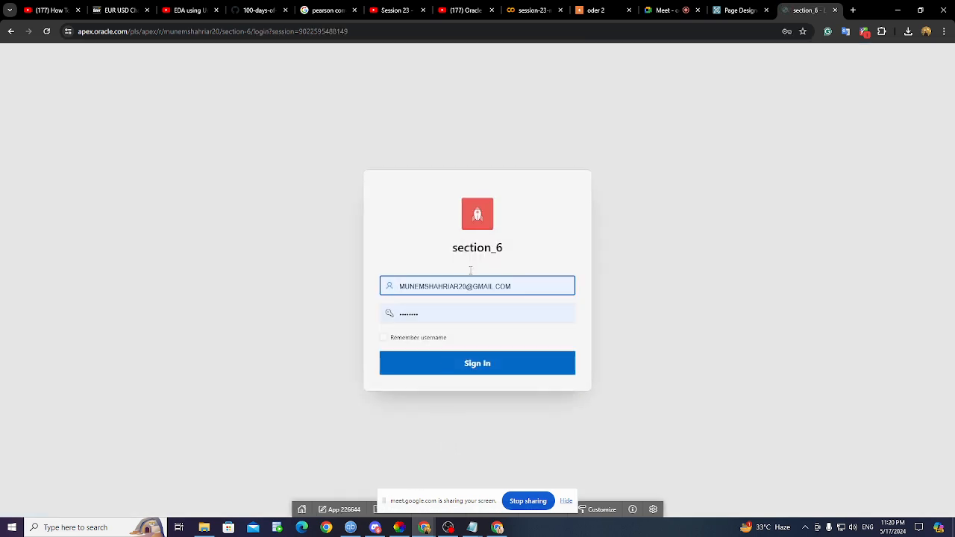
{"action": "left_click", "coordinate": [521, 286]}
{"action": "key", "text": "BackSpace"}
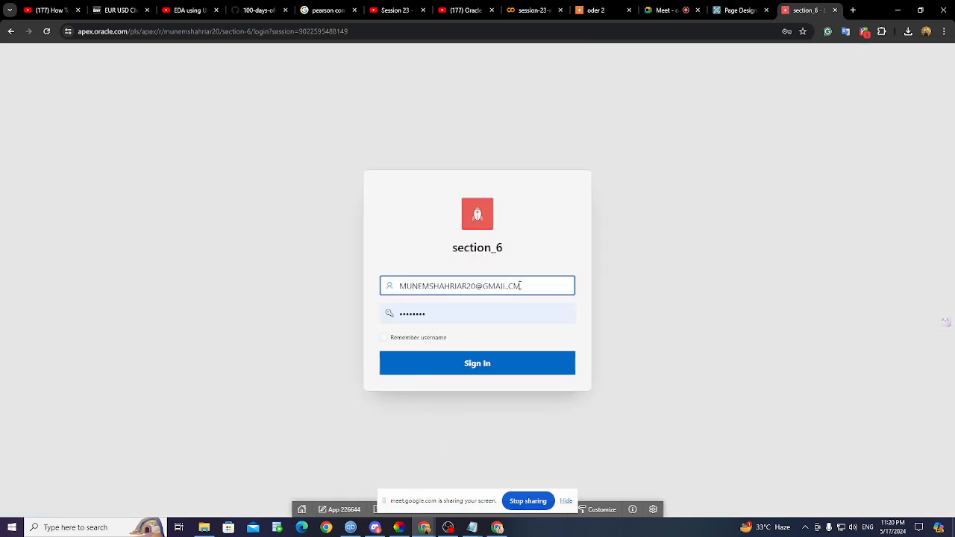
{"action": "key", "text": "BackSpace"}
{"action": "key", "text": "BackSpace"}
{"action": "key", "text": "BackSpace"}
{"action": "key", "text": "BackSpace"}
{"action": "key", "text": "BackSpace"}
{"action": "key", "text": "BackSpace"}
{"action": "key", "text": "BackSpace"}
{"action": "key", "text": "BackSpace"}
{"action": "key", "text": "BackSpace"}
{"action": "key", "text": "BackSpace"}
{"action": "key", "text": "BackSpace"}
{"action": "key", "text": "BackSpace"}
{"action": "key", "text": "BackSpace"}
{"action": "key", "text": "BackSpace"}
{"action": "key", "text": "BackSpace"}
{"action": "key", "text": "BackSpace"}
{"action": "key", "text": "BackSpace"}
{"action": "key", "text": "BackSpace"}
{"action": "key", "text": "BackSpace"}
{"action": "key", "text": "BackSpace"}
{"action": "type", "text": "r"}
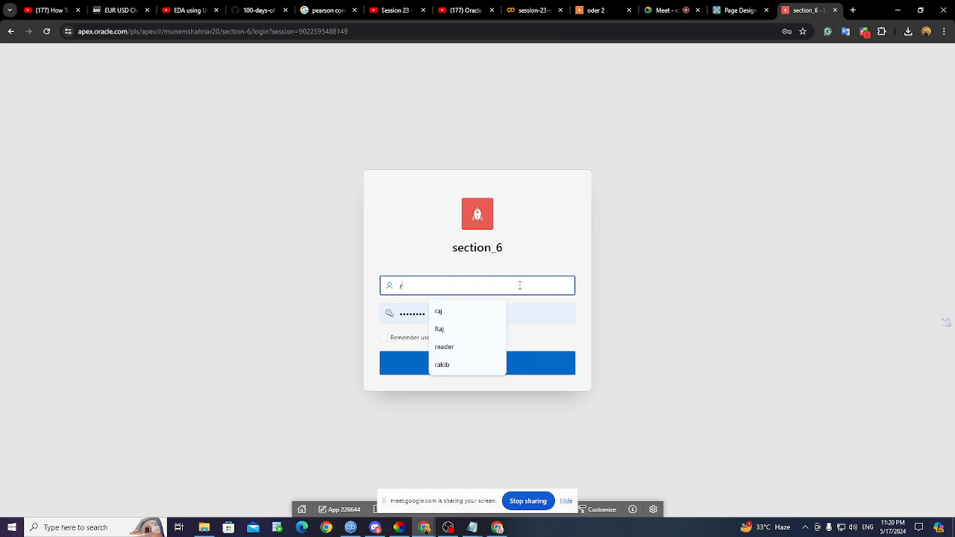
{"action": "type", "text": "aj"}
{"action": "left_click", "coordinate": [531, 318]}
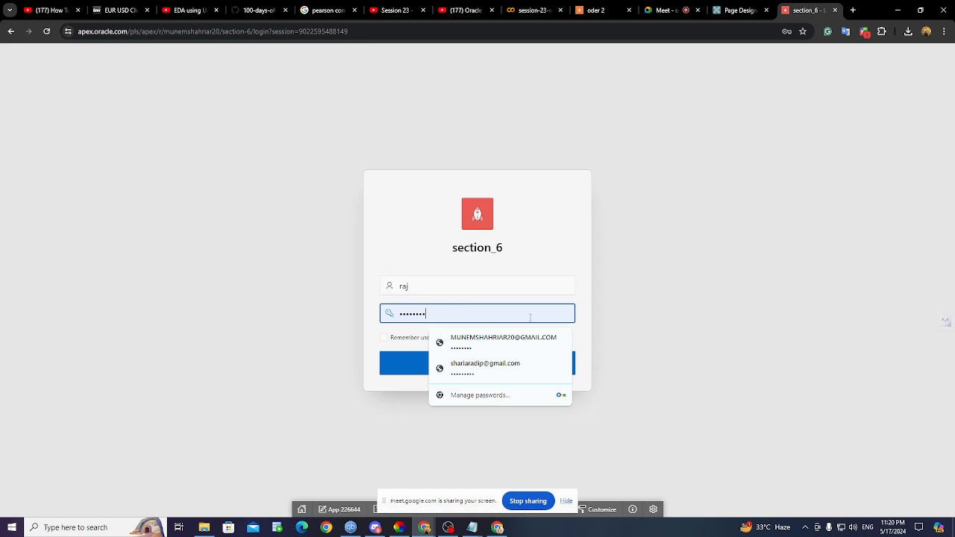
{"action": "key", "text": "BackSpace"}
{"action": "key", "text": "BackSpace"}
{"action": "key", "text": "BackSpace"}
{"action": "key", "text": "BackSpace"}
{"action": "key", "text": "BackSpace"}
{"action": "key", "text": "BackSpace"}
{"action": "key", "text": "BackSpace"}
{"action": "key", "text": "BackSpace"}
{"action": "type", "text": "•••"}
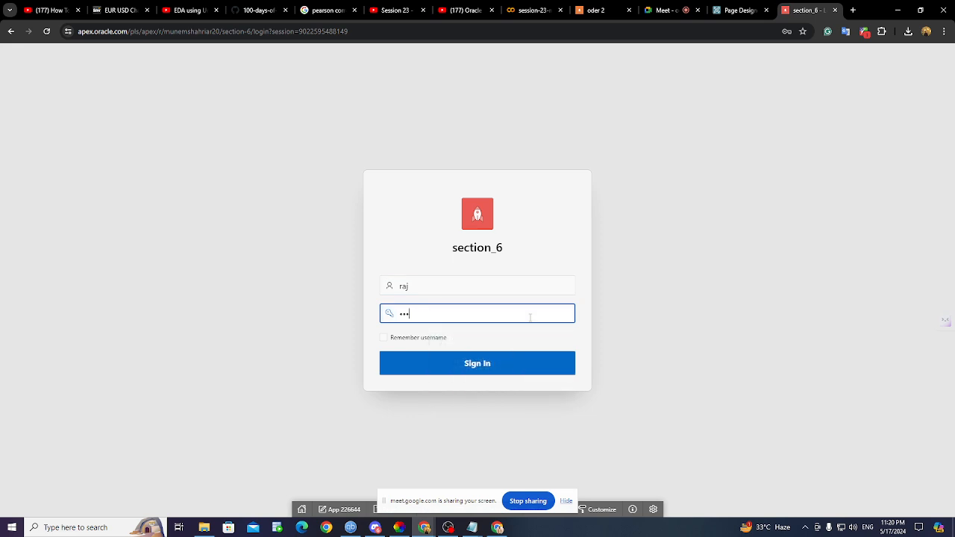
{"action": "type", "text": "••••"}
{"action": "left_click", "coordinate": [518, 363]}
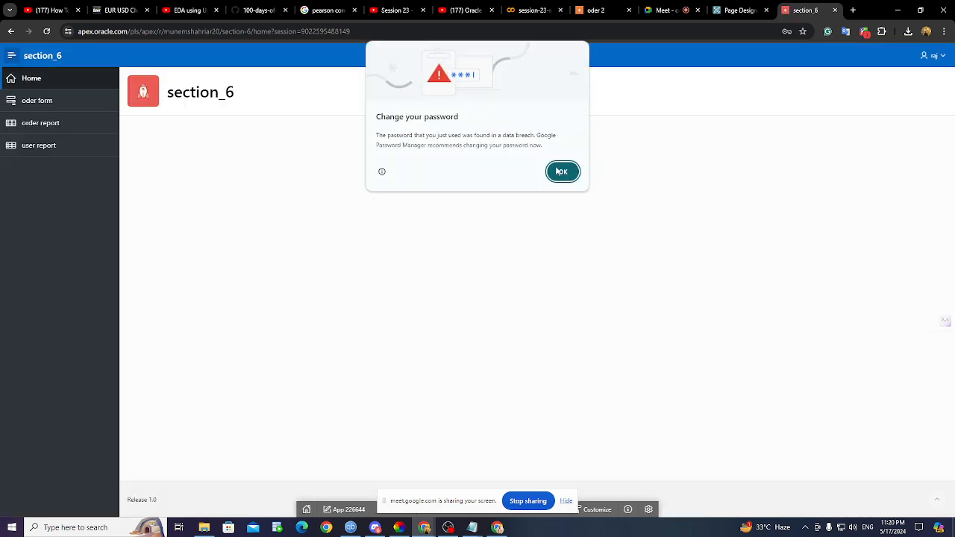
- Dismiss the breach warning, check the user report, and return to Page Designer
{"action": "left_click", "coordinate": [560, 172]}
{"action": "left_click", "coordinate": [26, 151]}
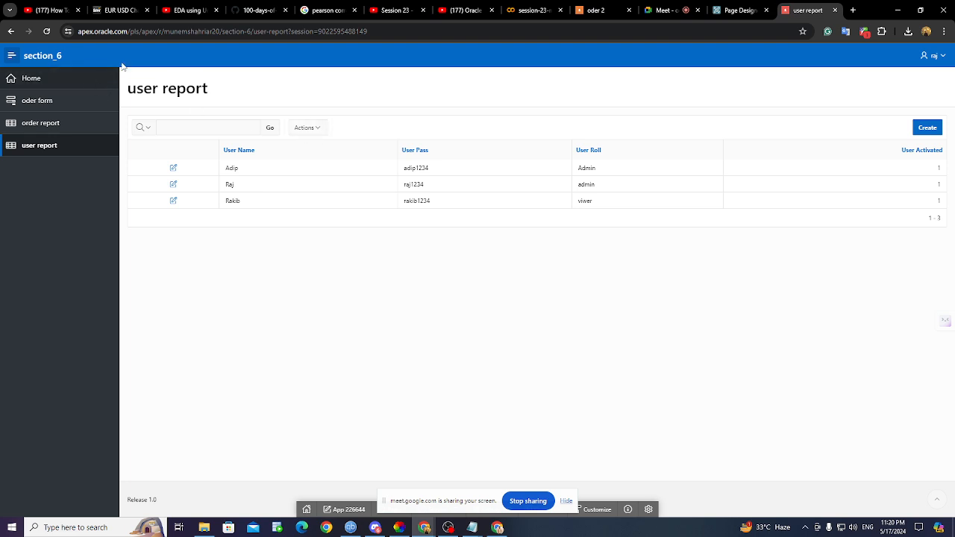
{"action": "left_click", "coordinate": [734, 10]}
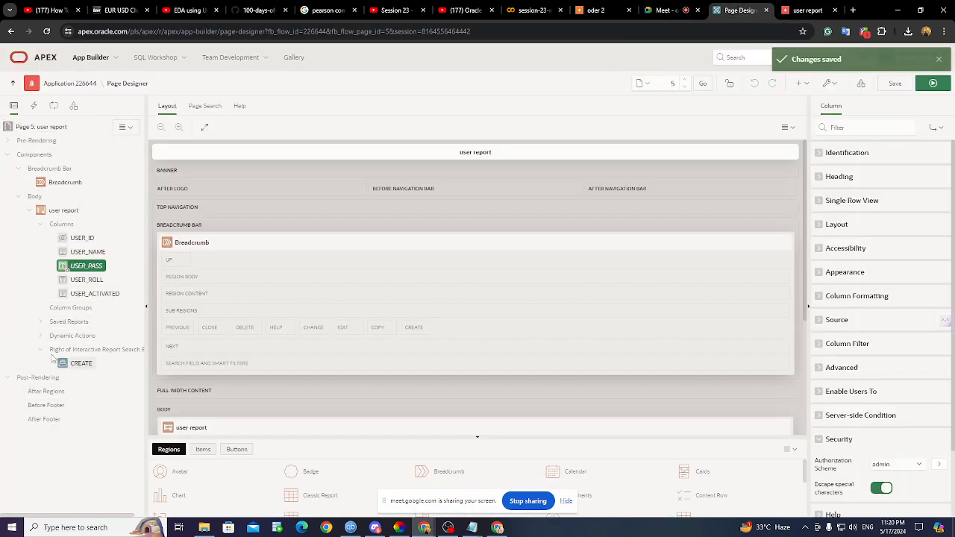
- Visit the app's Shared Components from the page utilities menu, then return to the user report page
{"action": "left_click", "coordinate": [123, 126]}
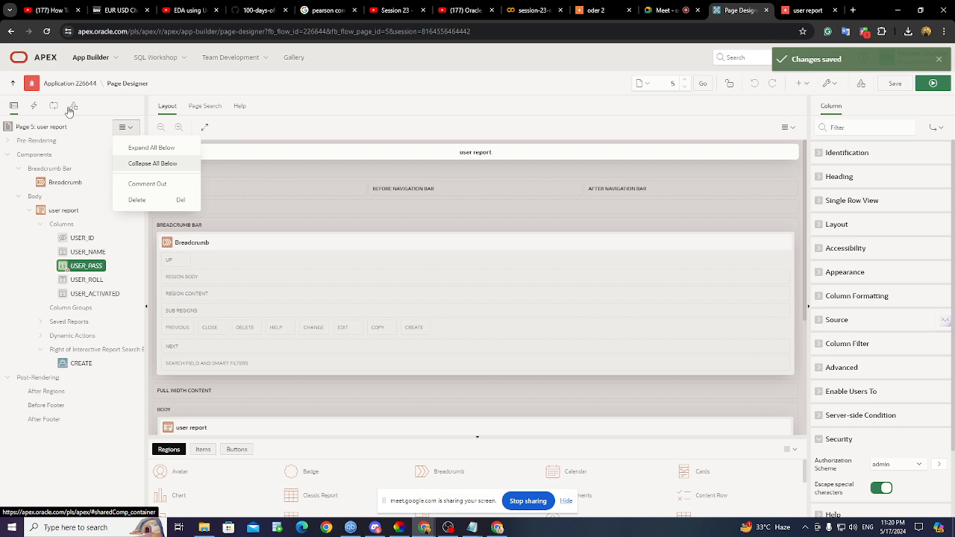
{"action": "left_click", "coordinate": [826, 82]}
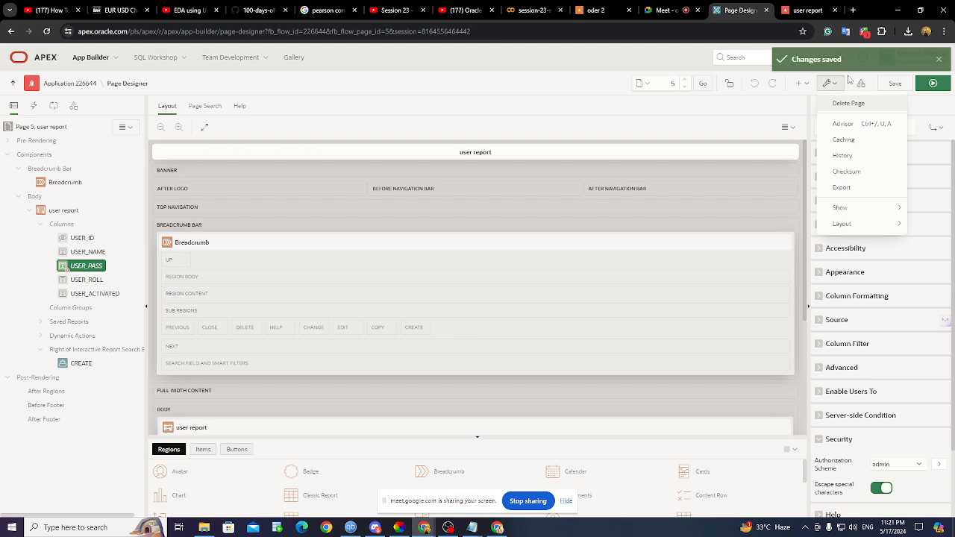
{"action": "left_click", "coordinate": [869, 88]}
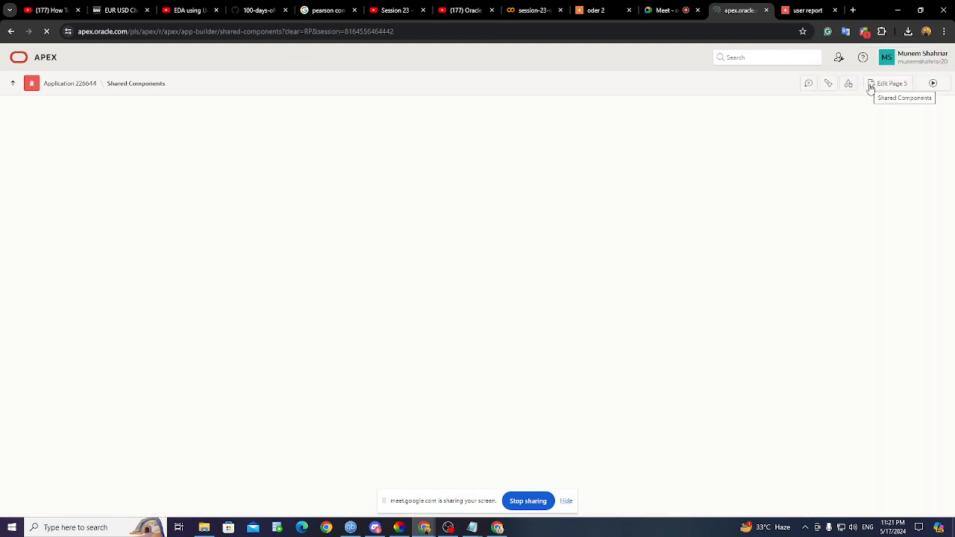
{"action": "left_click", "coordinate": [12, 31]}
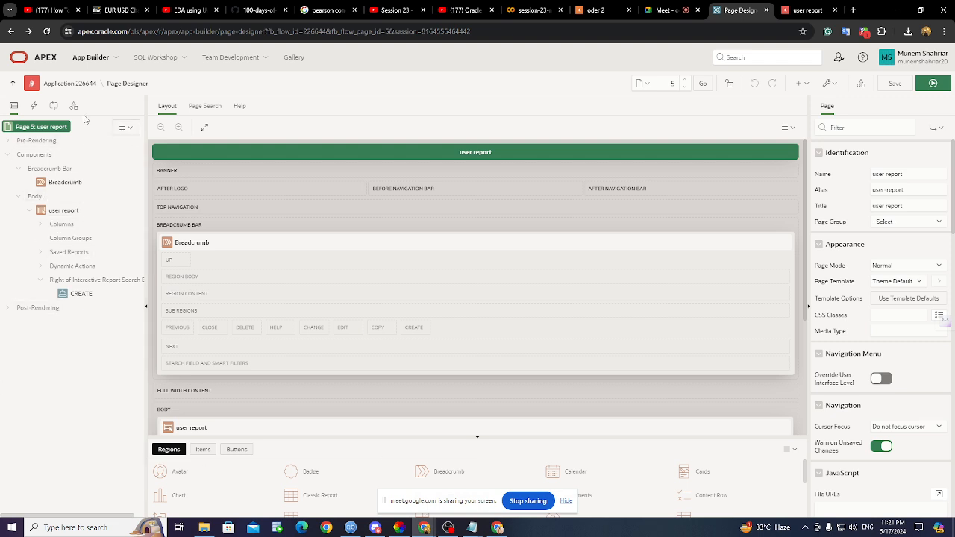
- Expand every node of the user report page's component tree, then switch to the Google Meet call
{"action": "left_click", "coordinate": [130, 129]}
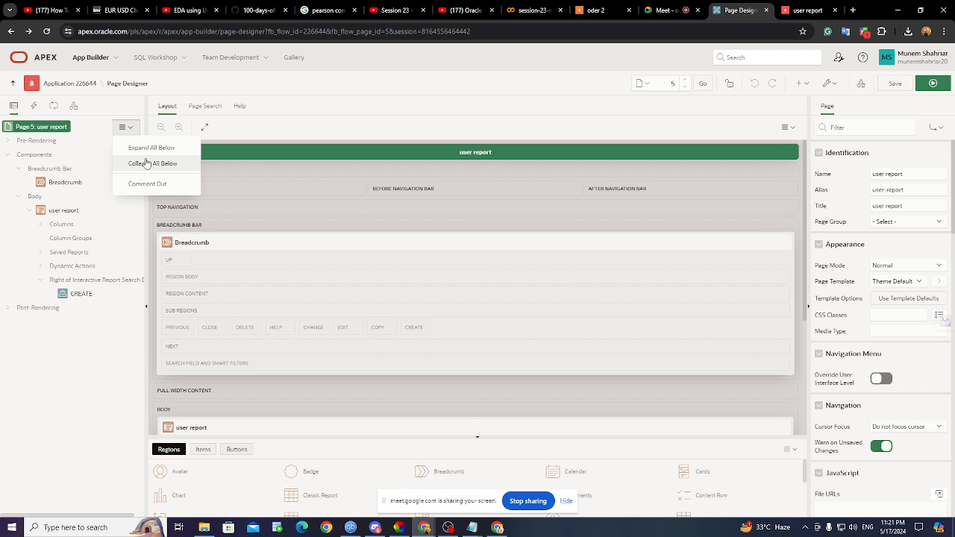
{"action": "left_click", "coordinate": [146, 149]}
{"action": "scroll", "coordinate": [61, 252], "scroll_direction": "down", "scroll_amount": 1}
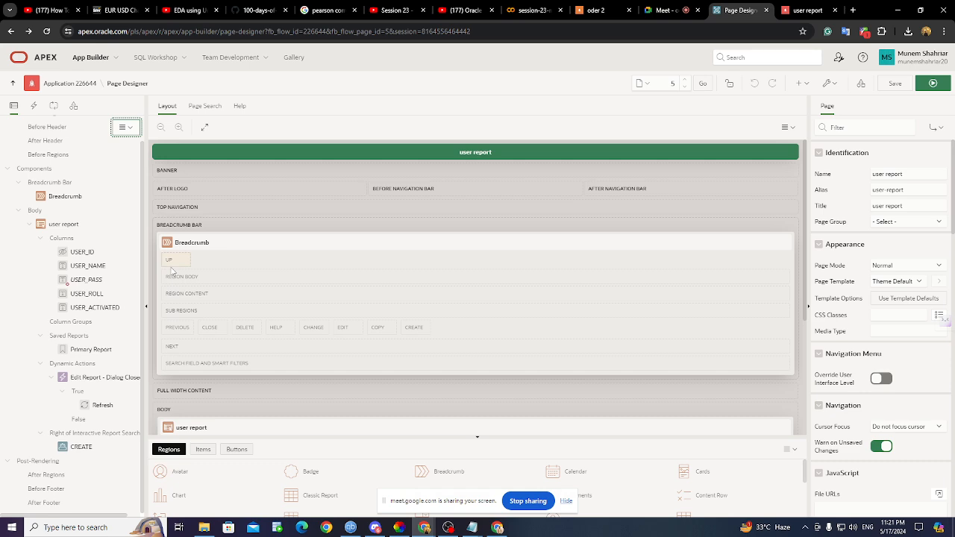
{"action": "left_click", "coordinate": [658, 10]}
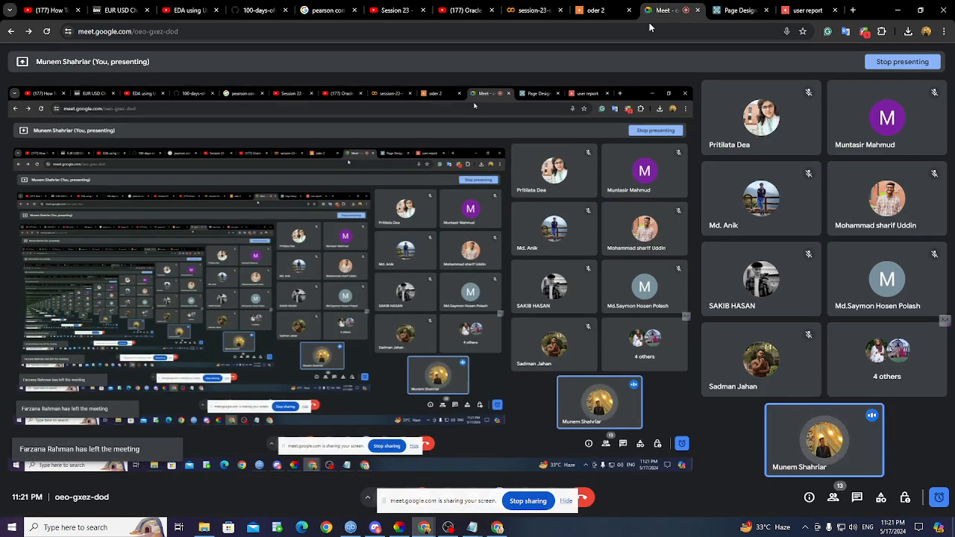
- Hide the screen-sharing notice, mute the microphone, and check the remaining call time
{"action": "left_click", "coordinate": [570, 505]}
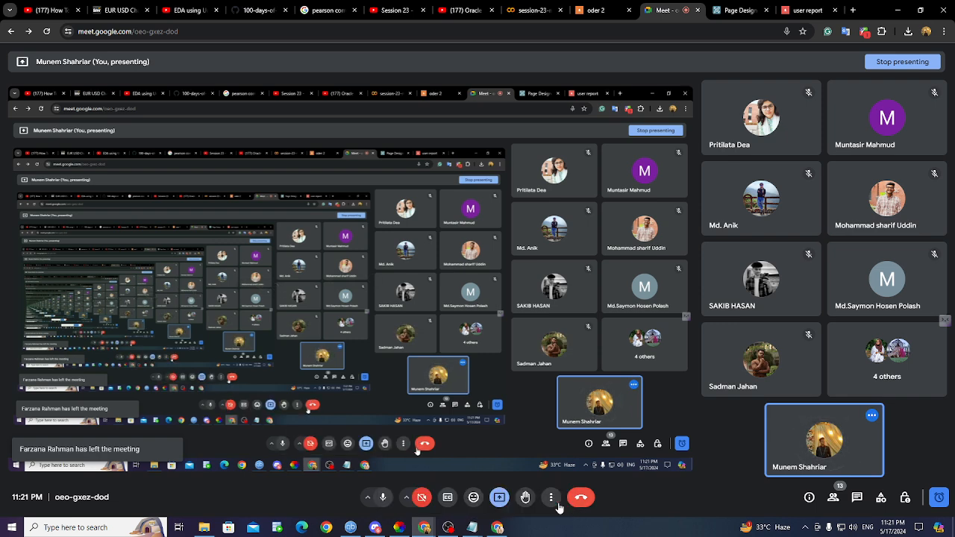
{"action": "left_click", "coordinate": [383, 498]}
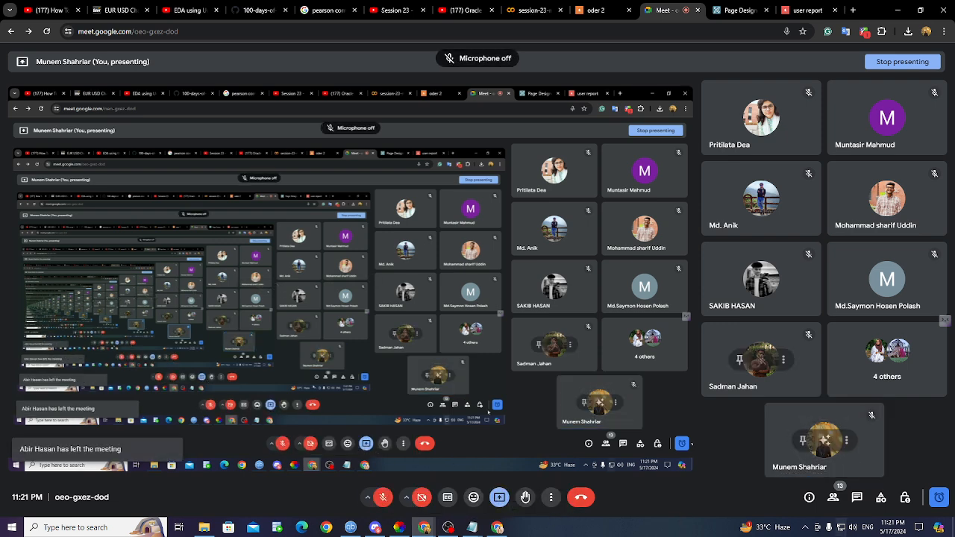
{"action": "left_click", "coordinate": [935, 498]}
{"action": "left_click", "coordinate": [934, 499]}
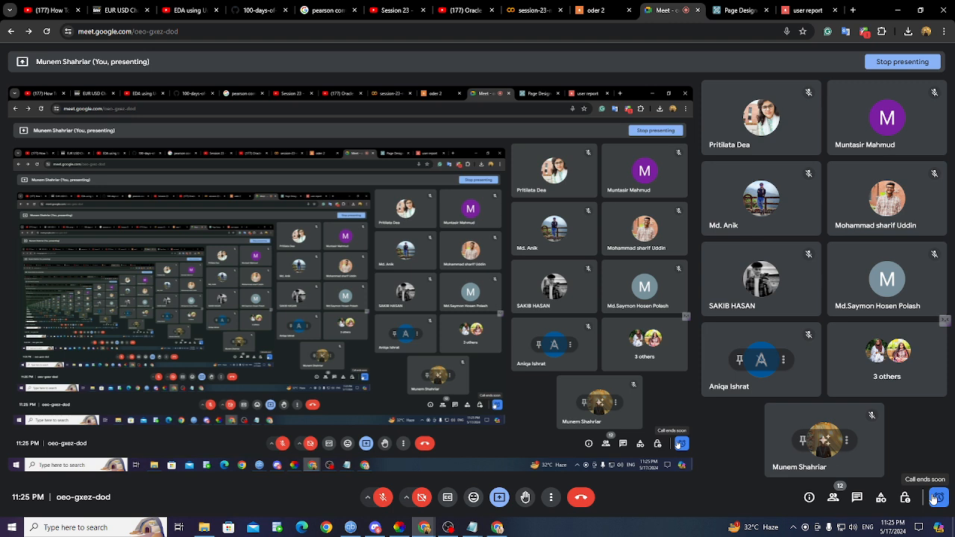
- Unmute to speak, then bring the APEX Page Designer for page 5 back on screen
{"action": "left_click", "coordinate": [383, 498]}
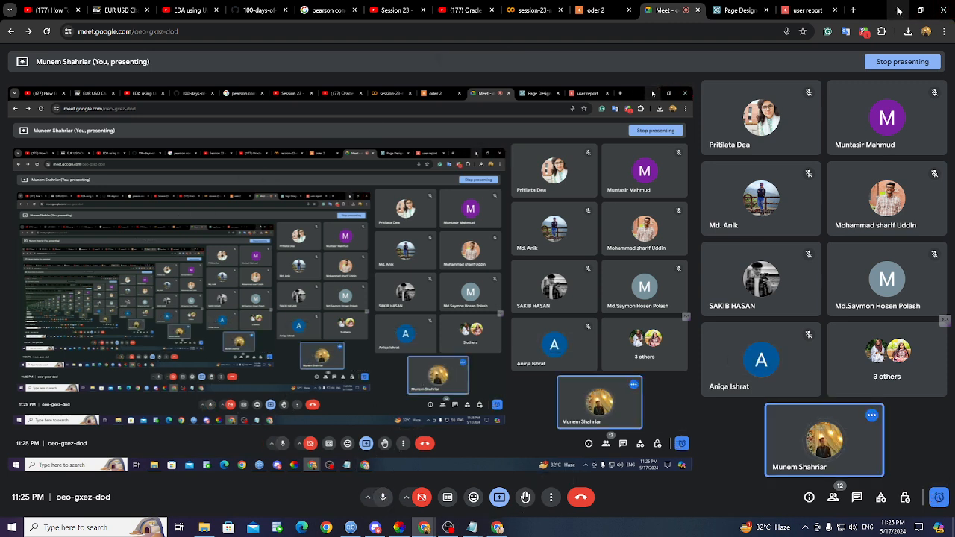
{"action": "left_click", "coordinate": [899, 11]}
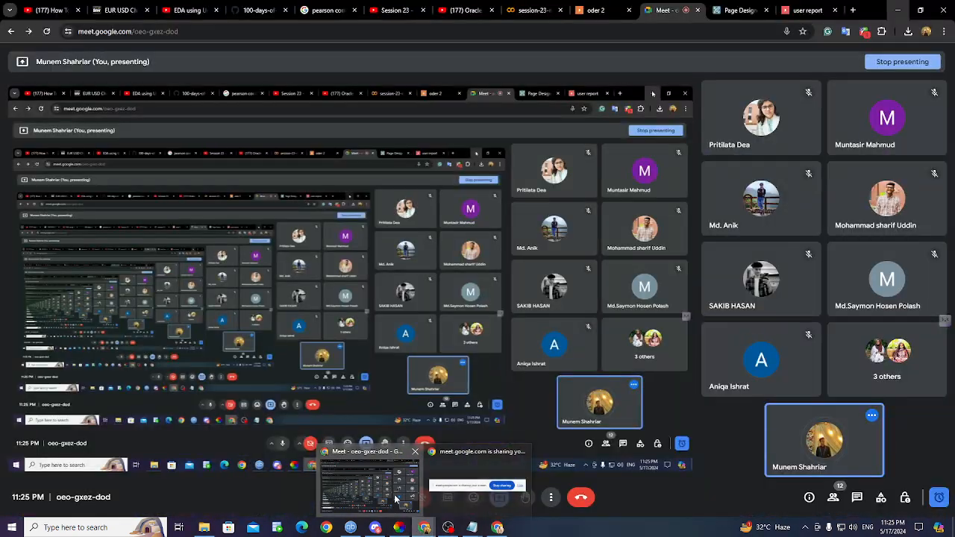
{"action": "left_click", "coordinate": [366, 489]}
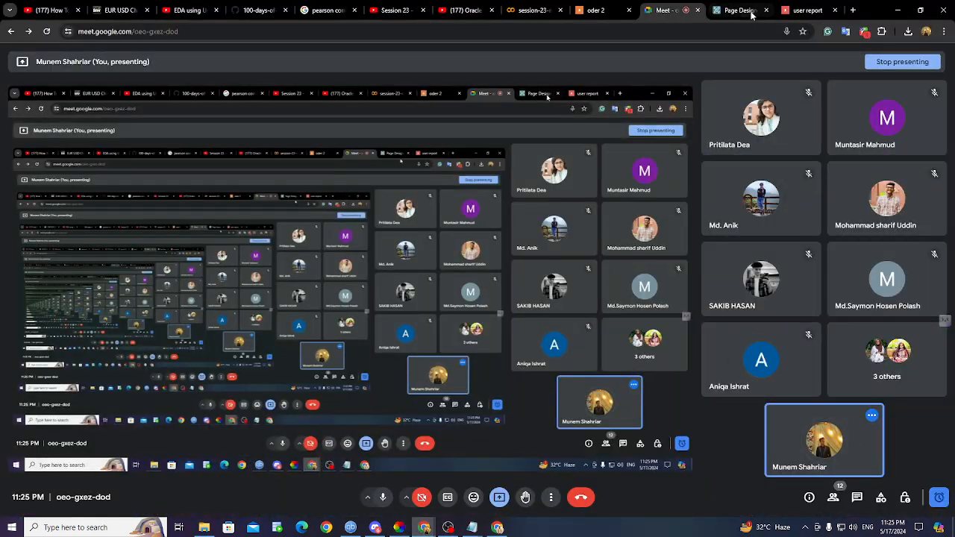
{"action": "left_click", "coordinate": [752, 13]}
{"action": "scroll", "coordinate": [25, 186], "scroll_direction": "up", "scroll_amount": 2}
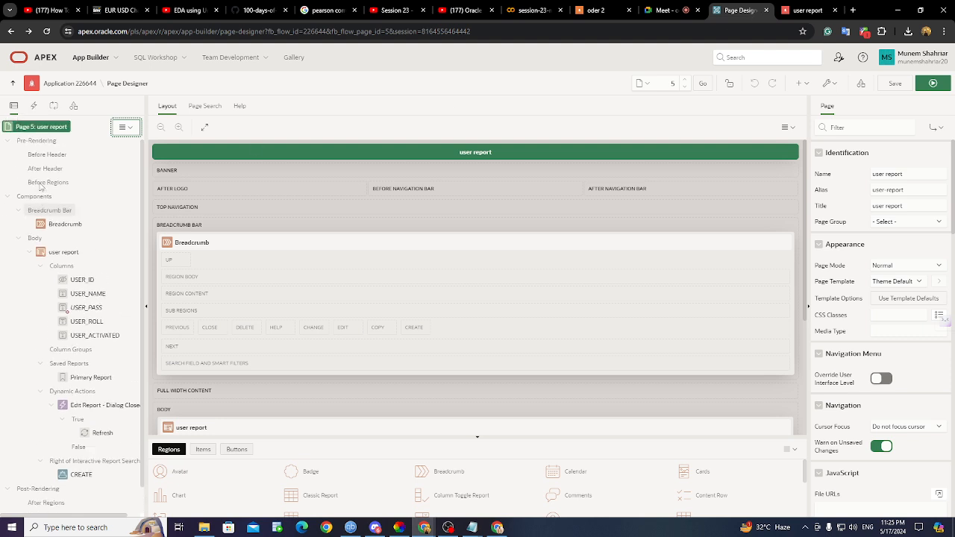
{"action": "left_click", "coordinate": [42, 128]}
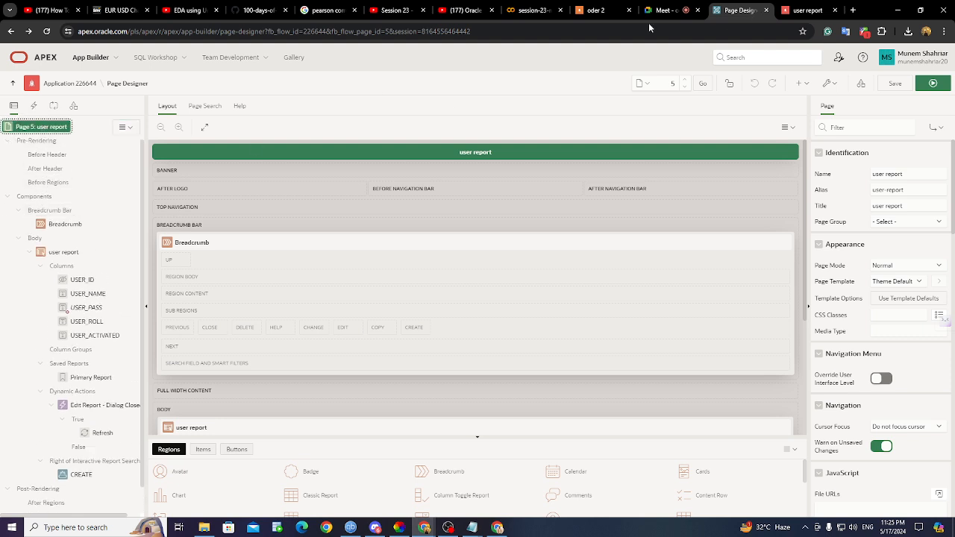
{"action": "left_click", "coordinate": [808, 10]}
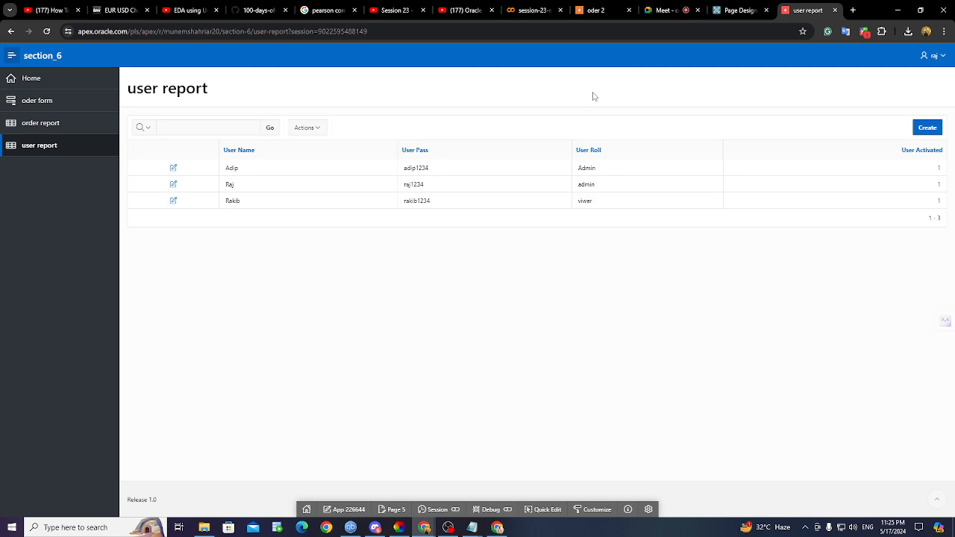
{"action": "left_click", "coordinate": [739, 9]}
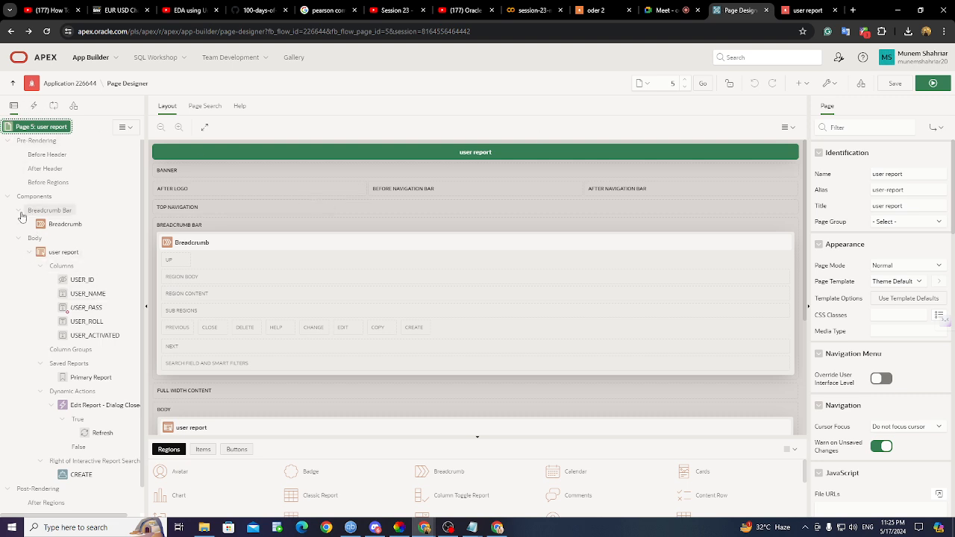
{"action": "left_click", "coordinate": [93, 308]}
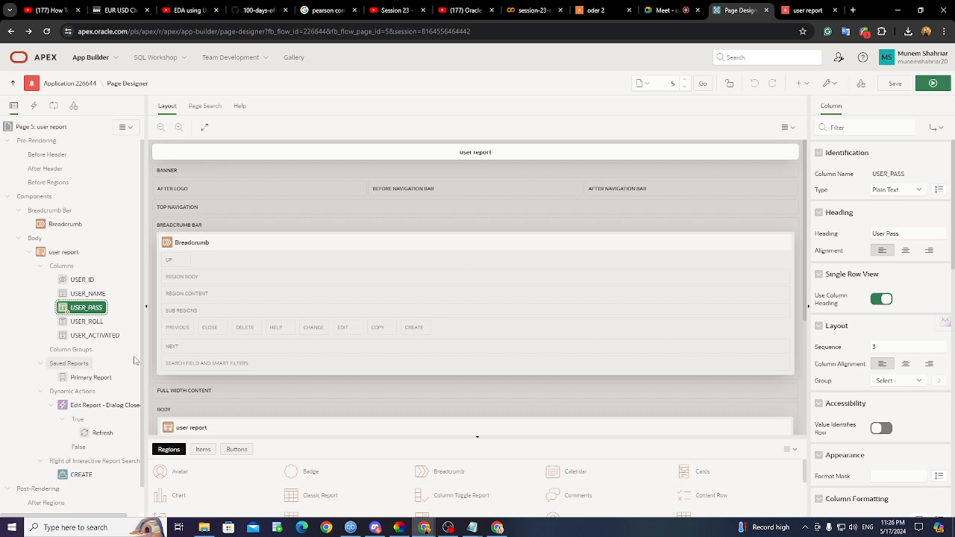
{"action": "left_click", "coordinate": [37, 127]}
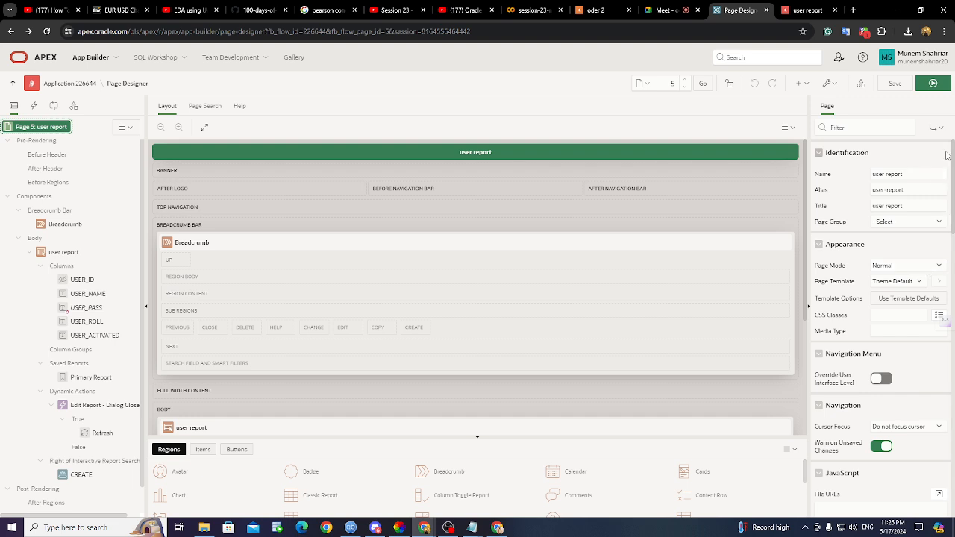
- Set page 5's Security Authorization Scheme to admin and save the page
{"action": "left_click", "coordinate": [937, 128]}
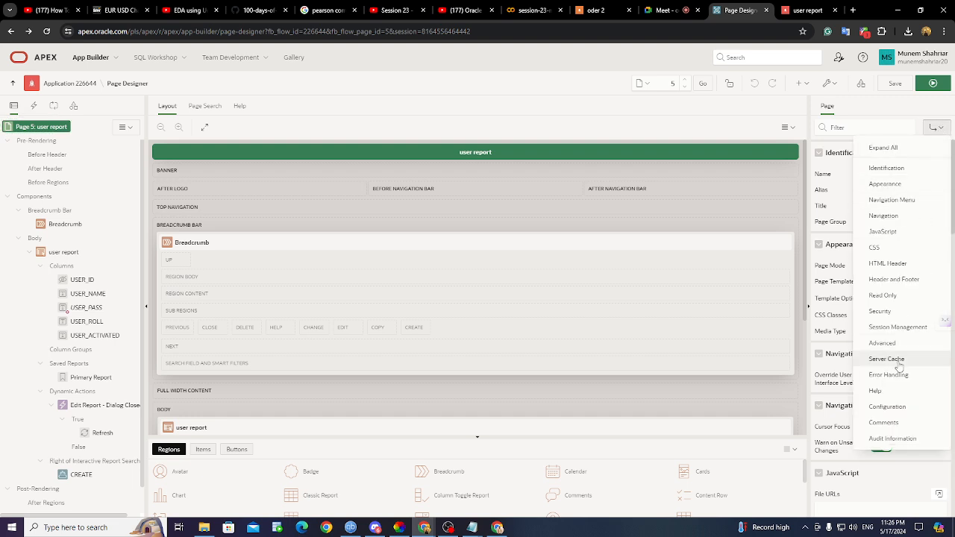
{"action": "left_click", "coordinate": [895, 312]}
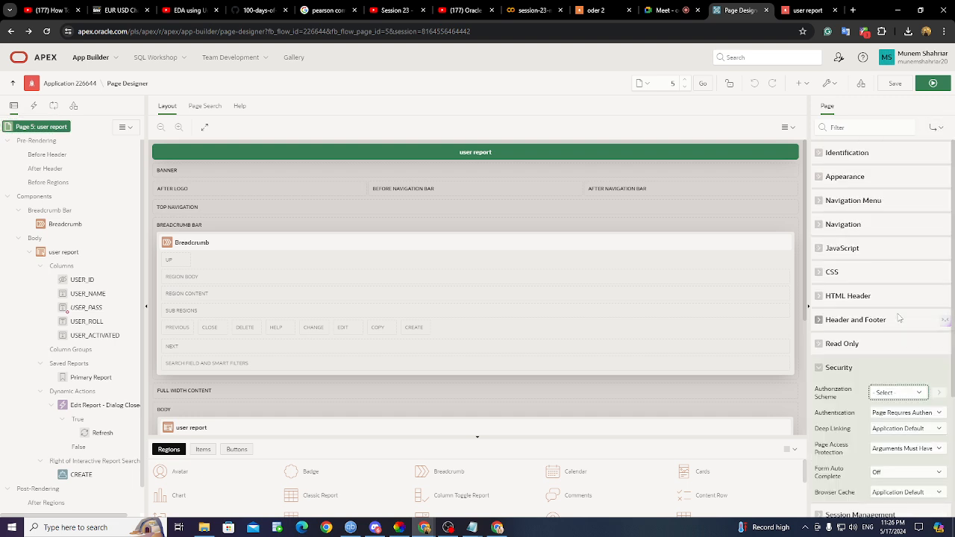
{"action": "left_click", "coordinate": [913, 396]}
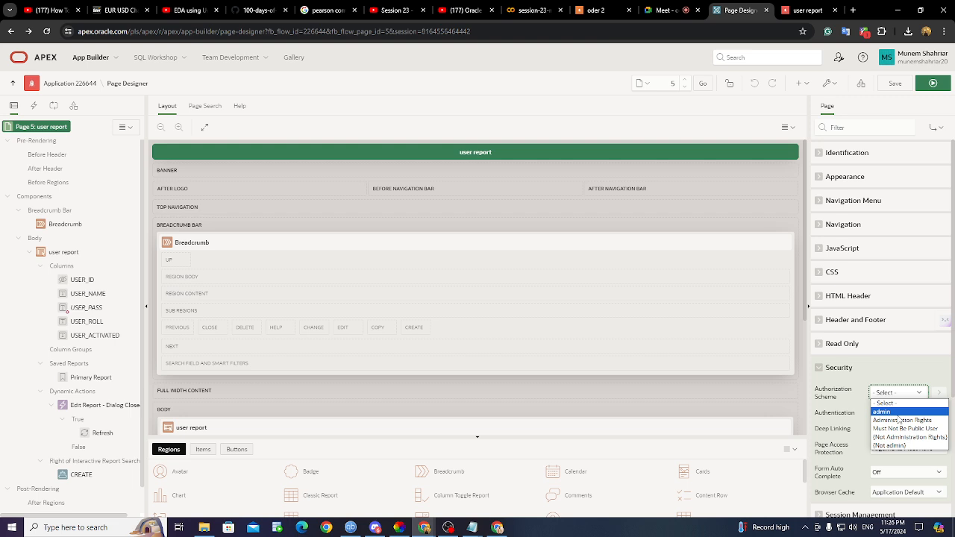
{"action": "left_click", "coordinate": [899, 414]}
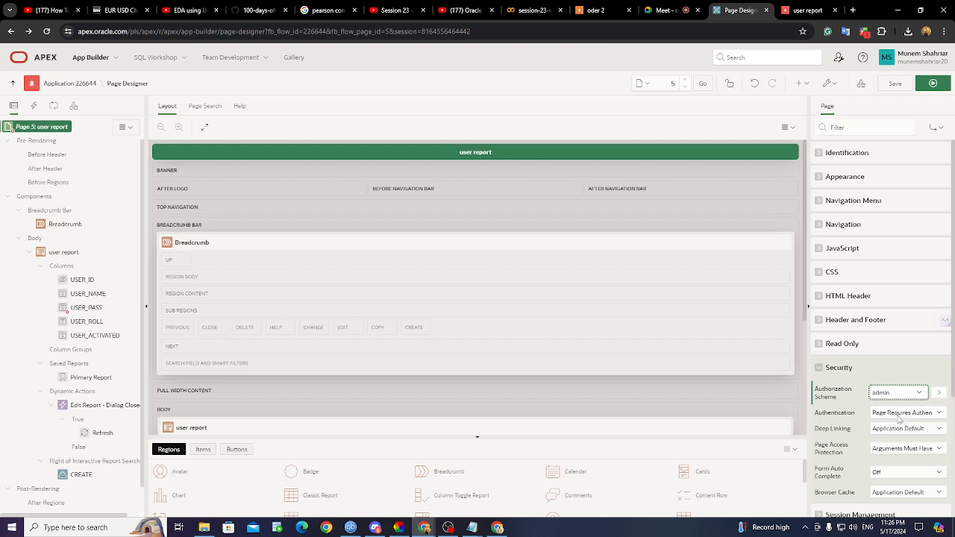
{"action": "left_click", "coordinate": [893, 84]}
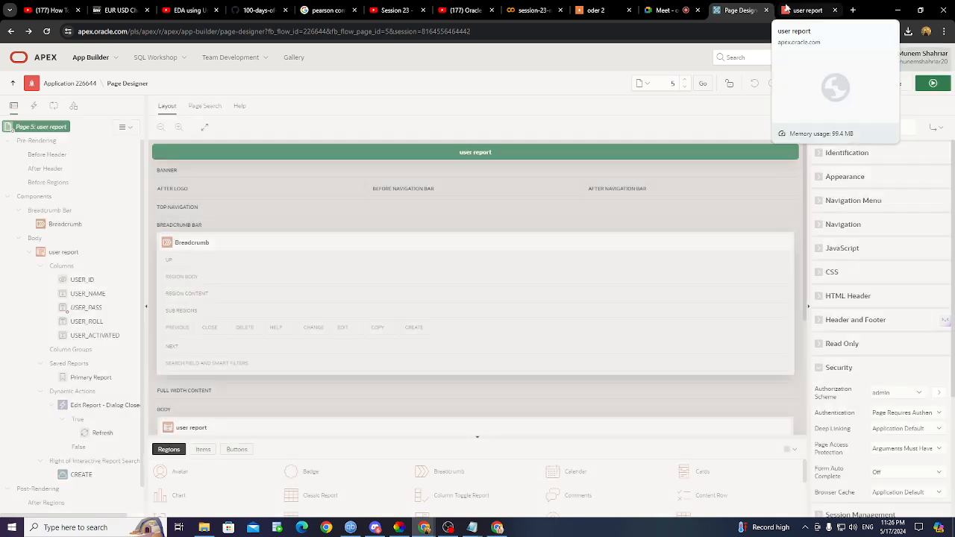
{"action": "left_click", "coordinate": [788, 10]}
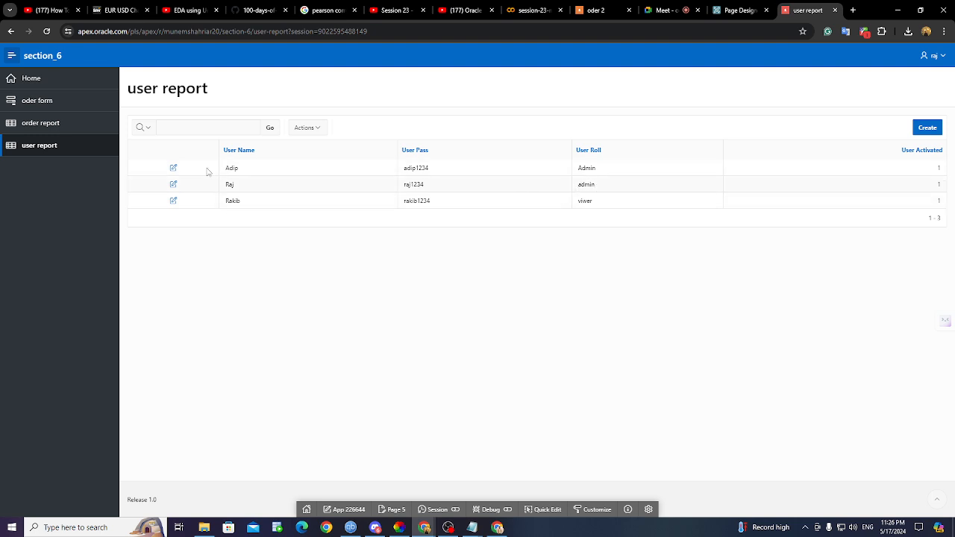
- Sign out of the section_6 app and replace the login username with the viewer user's name
{"action": "left_click", "coordinate": [53, 125]}
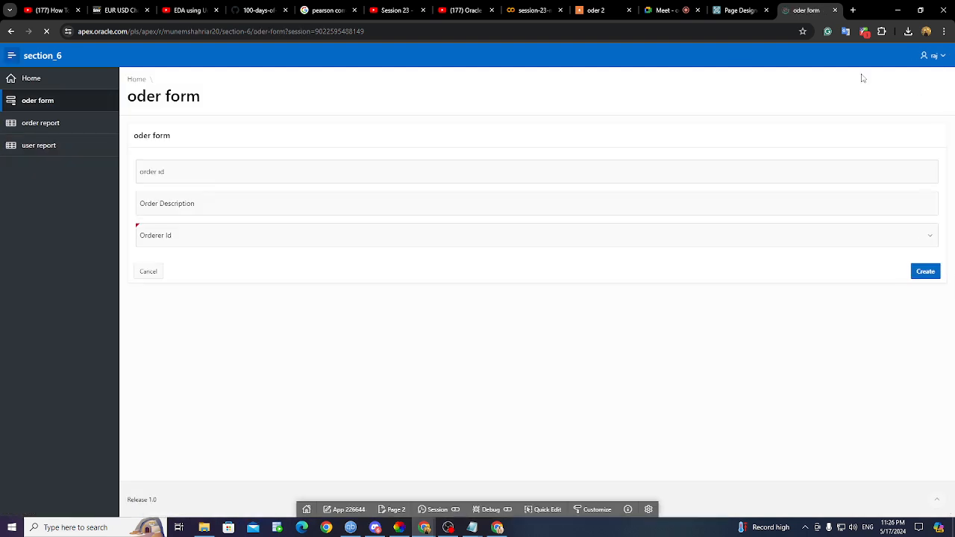
{"action": "left_click", "coordinate": [933, 56]}
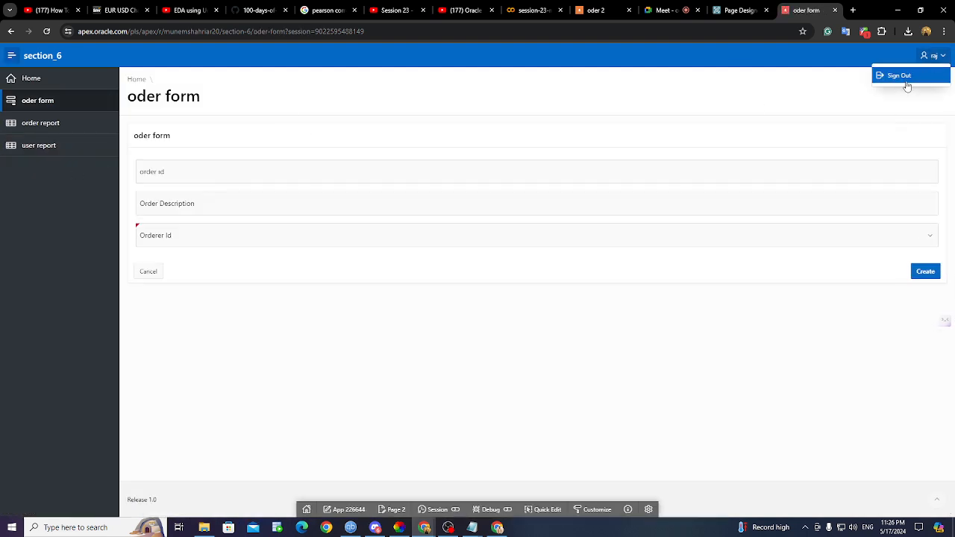
{"action": "left_click", "coordinate": [906, 79]}
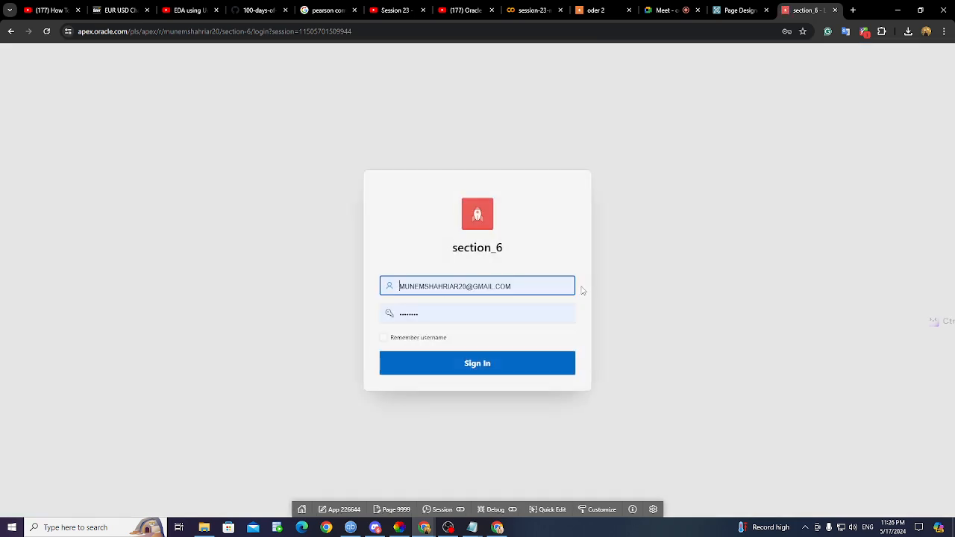
{"action": "left_click", "coordinate": [534, 286]}
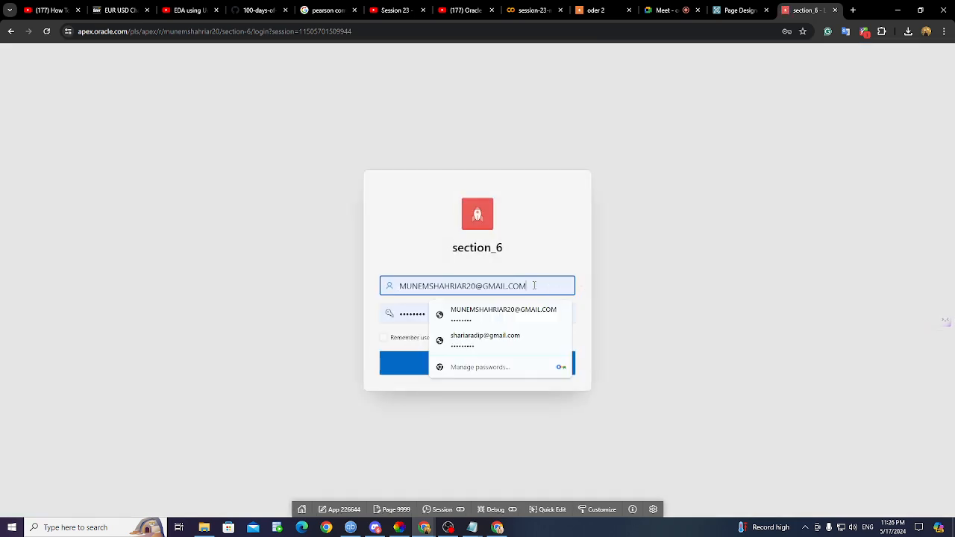
{"action": "left_click_drag", "start_coordinate": [534, 285], "coordinate": [299, 286]}
{"action": "key", "text": "BackSpace"}
{"action": "type", "text": "rakib"}
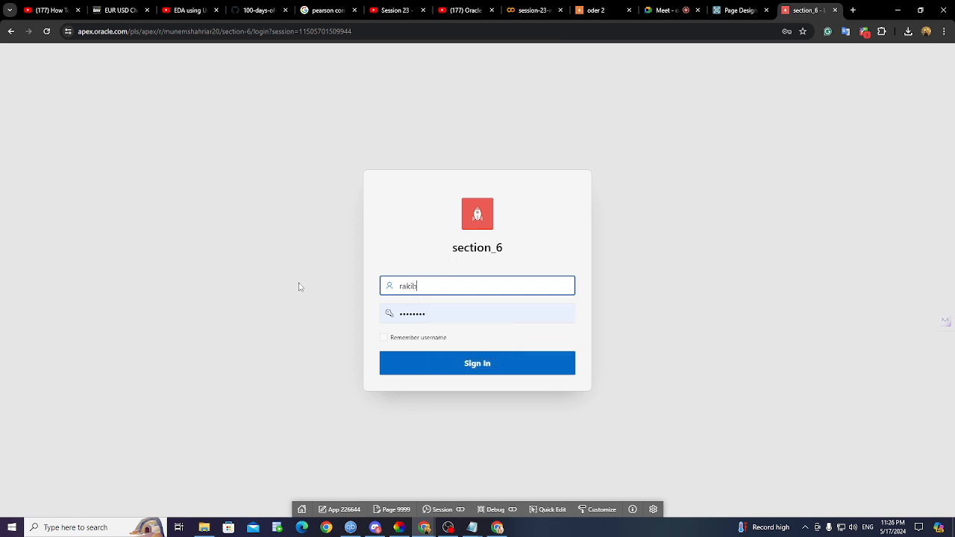
- Enter the viewer's password, sign in, dismiss the breach warning, and try the user report page
{"action": "left_click", "coordinate": [427, 315]}
{"action": "left_click_drag", "start_coordinate": [427, 315], "coordinate": [365, 320]}
{"action": "key", "text": "BackSpace"}
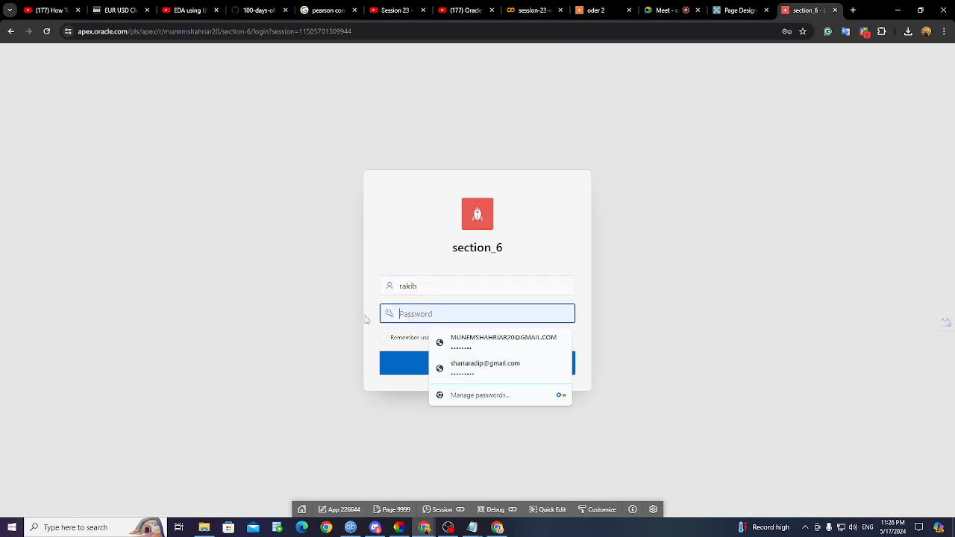
{"action": "type", "text": "••"}
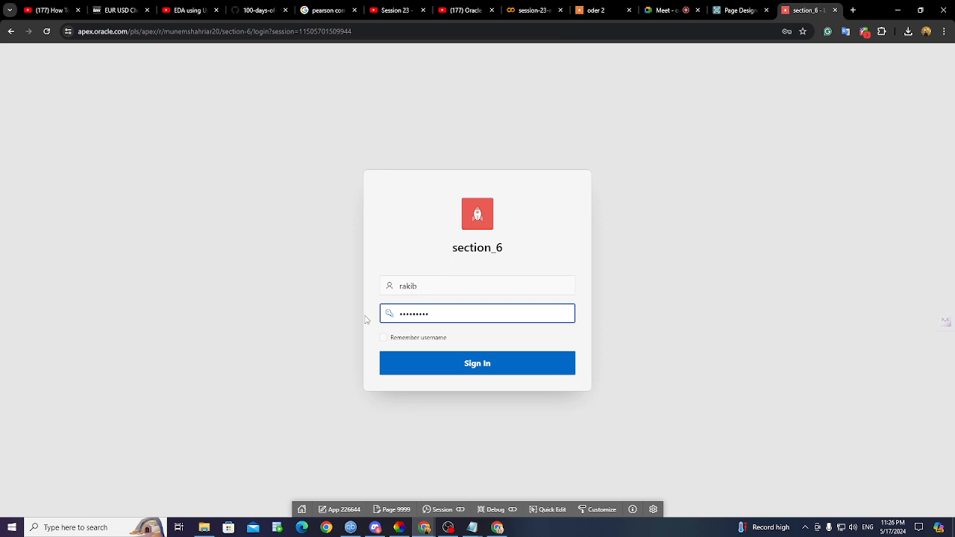
{"action": "key", "text": "BackSpace"}
{"action": "key", "text": "BackSpace"}
{"action": "key", "text": "BackSpace"}
{"action": "key", "text": "BackSpace"}
{"action": "type", "text": "••"}
{"action": "left_click", "coordinate": [473, 363]}
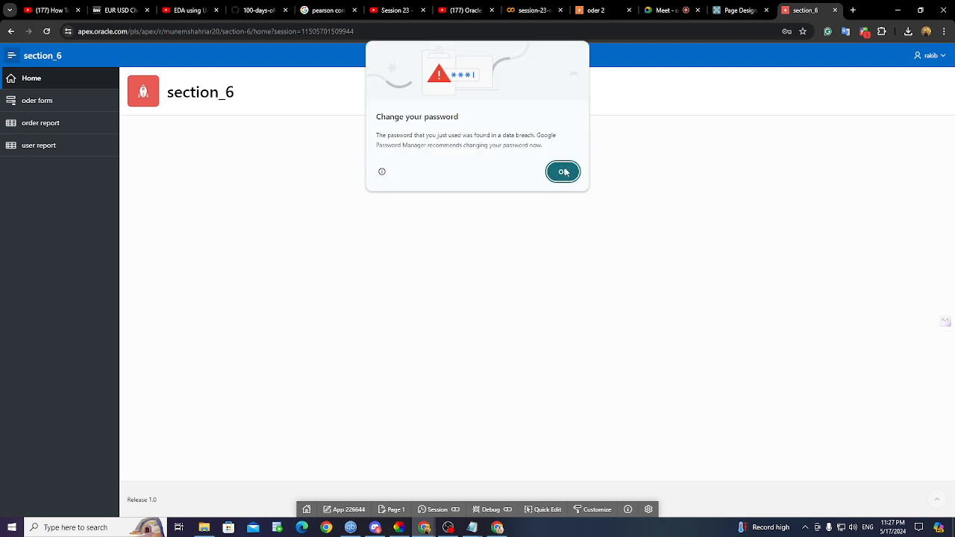
{"action": "left_click", "coordinate": [565, 172]}
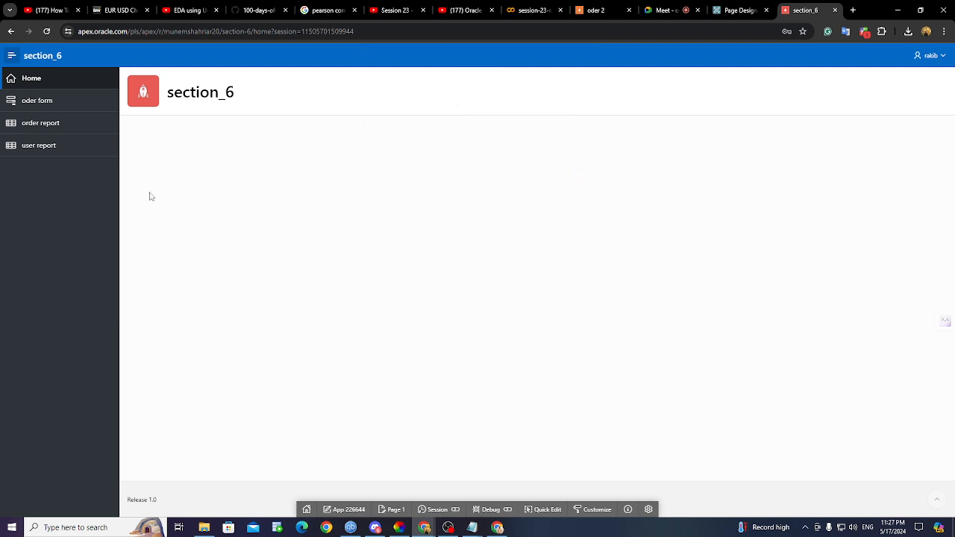
{"action": "left_click", "coordinate": [46, 154]}
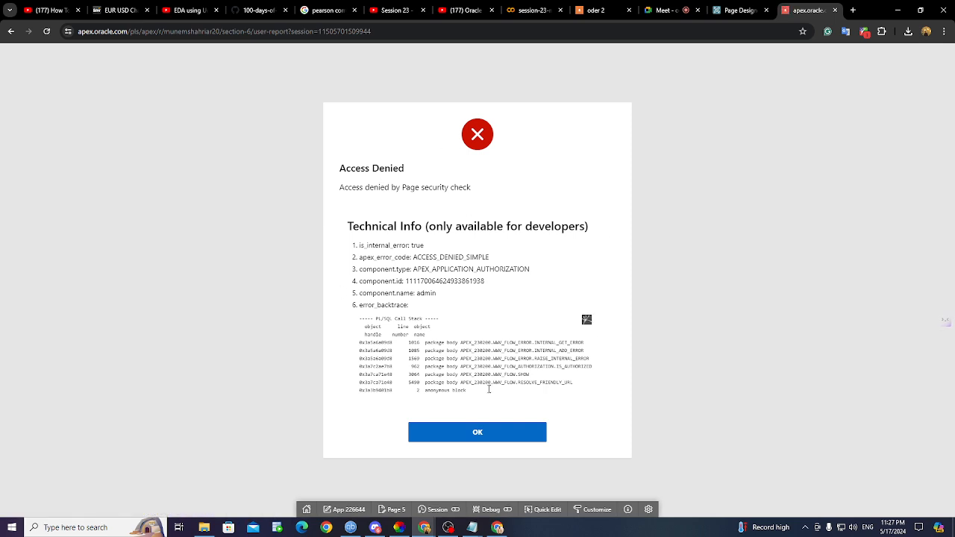
- Acknowledge the Access Denied error with OK to return to the section_6 Home page
{"action": "left_click", "coordinate": [505, 436]}
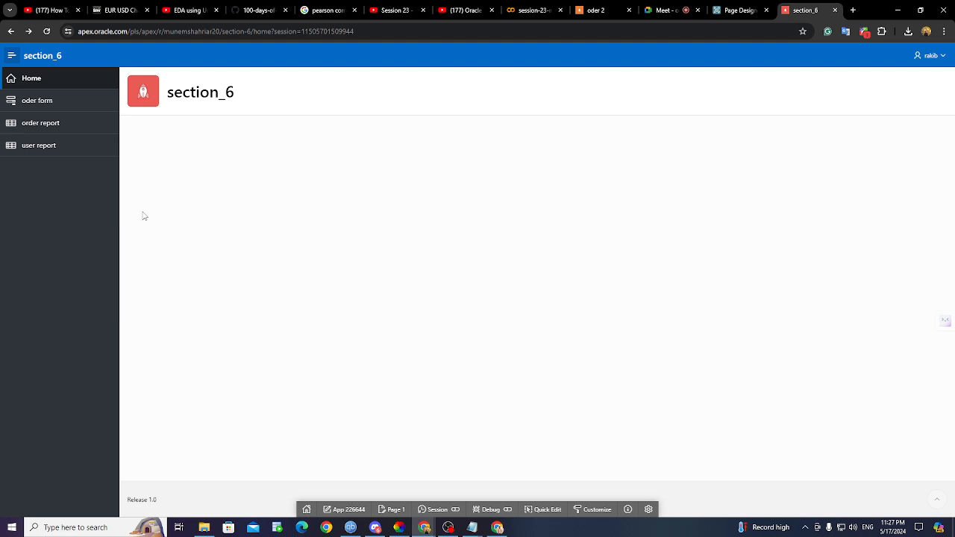
- Switch from the APEX app back to the Google Meet call
{"action": "left_click", "coordinate": [668, 13]}
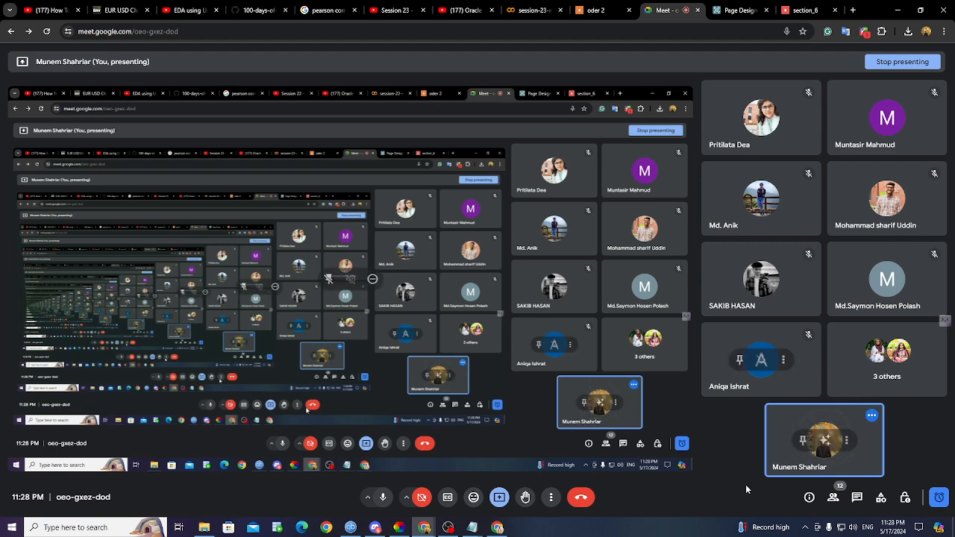
- Check the remaining call time, mute the microphone, and leave the Google Meet call
{"action": "left_click", "coordinate": [940, 498]}
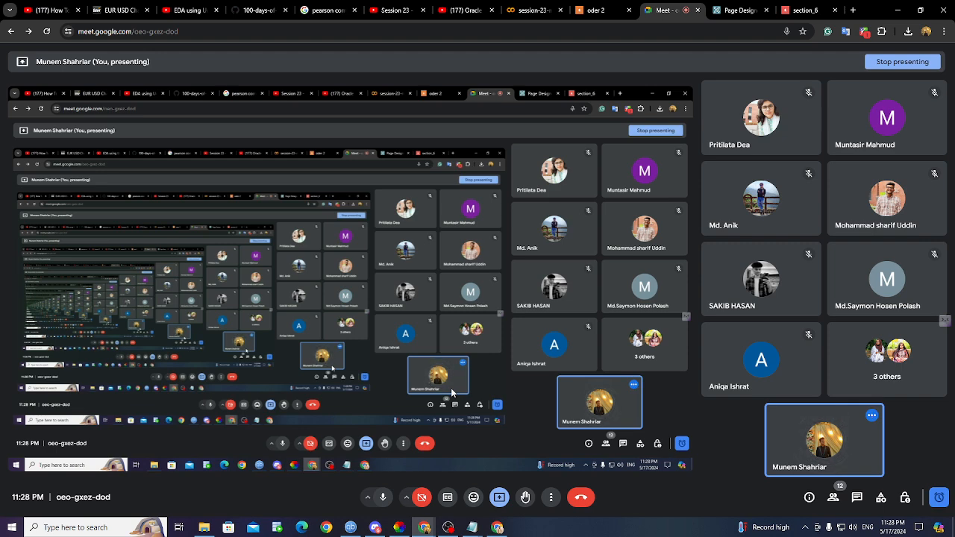
{"action": "left_click", "coordinate": [381, 498]}
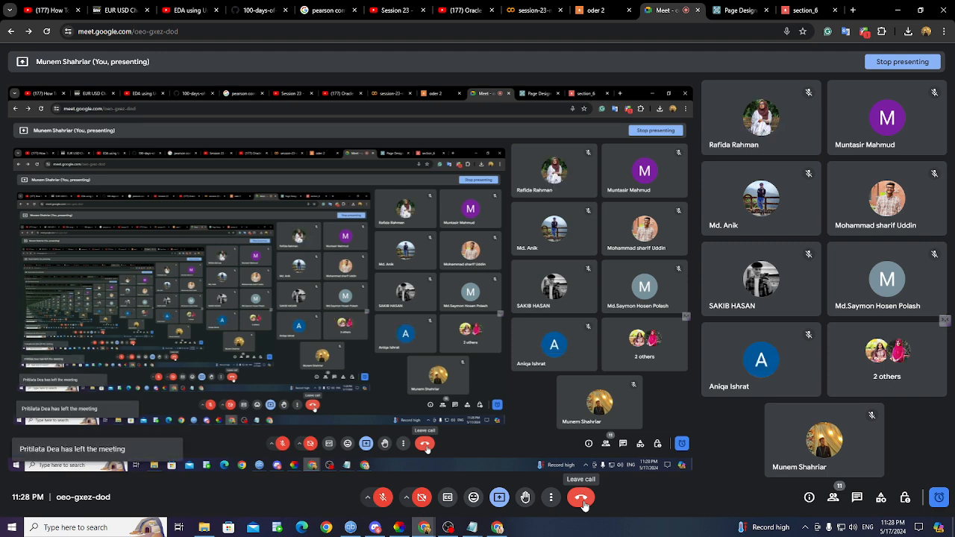
{"action": "left_click", "coordinate": [583, 500]}
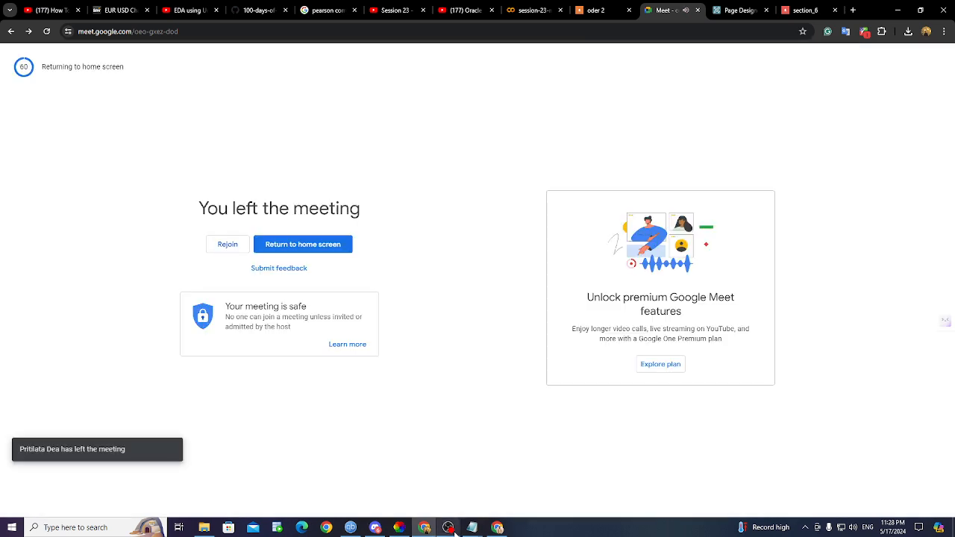